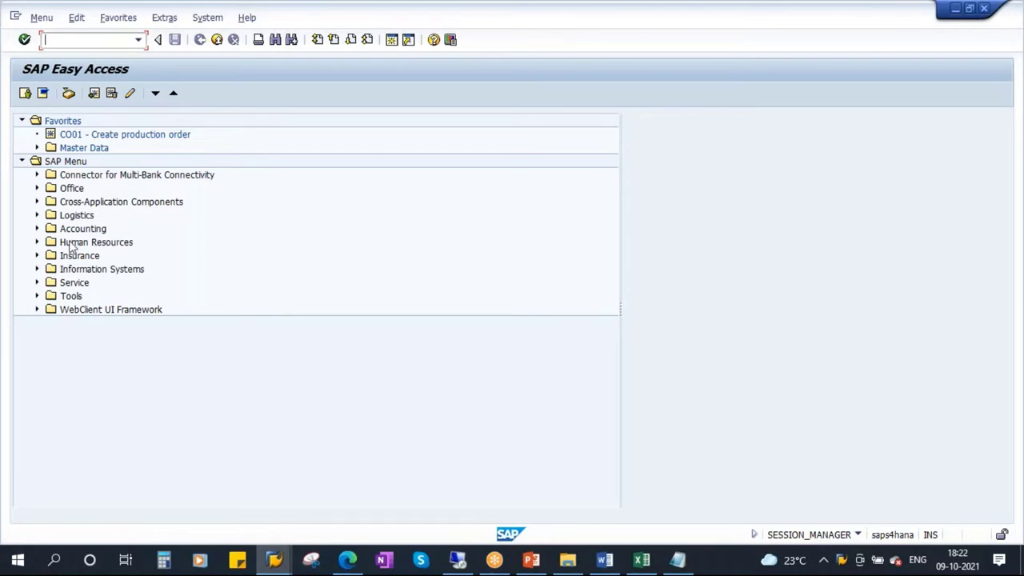
# - Start transaction MM01 to create a material immediately, found under Logistics, Production, Master Data, Material Master, Material, Create (General)
pyautogui.click(36, 215)
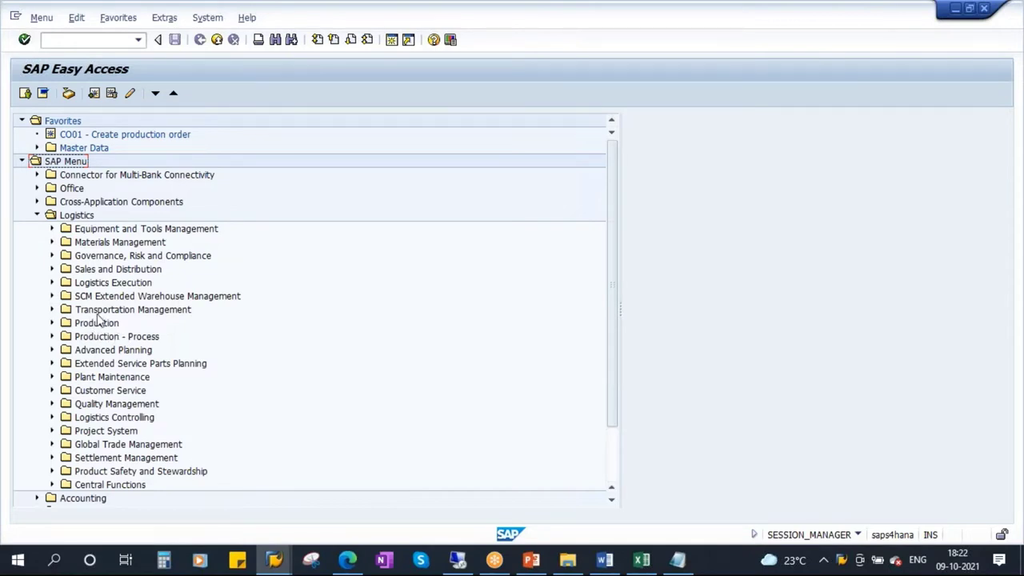
pyautogui.click(52, 323)
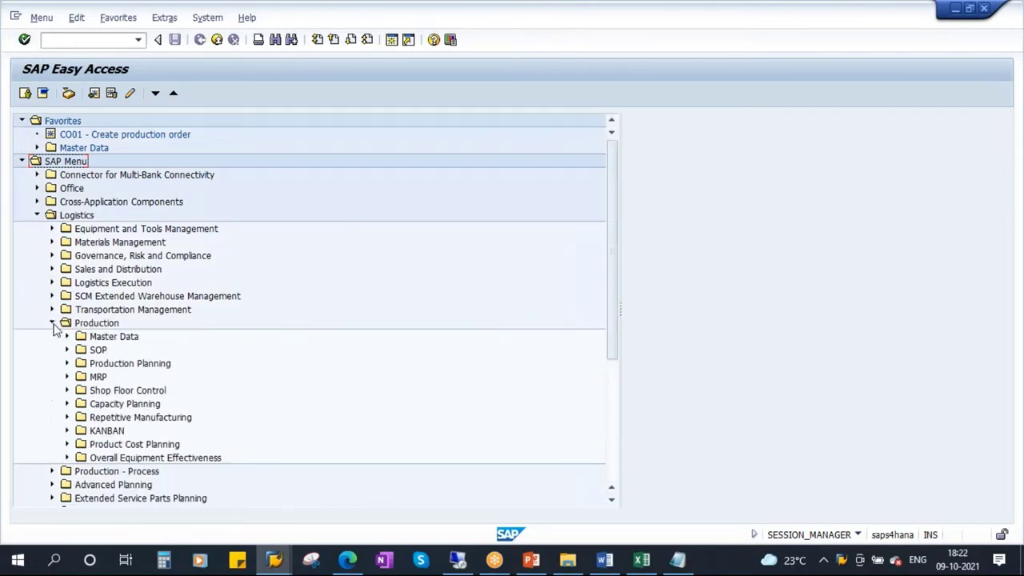
pyautogui.click(114, 337)
pyautogui.click(67, 336)
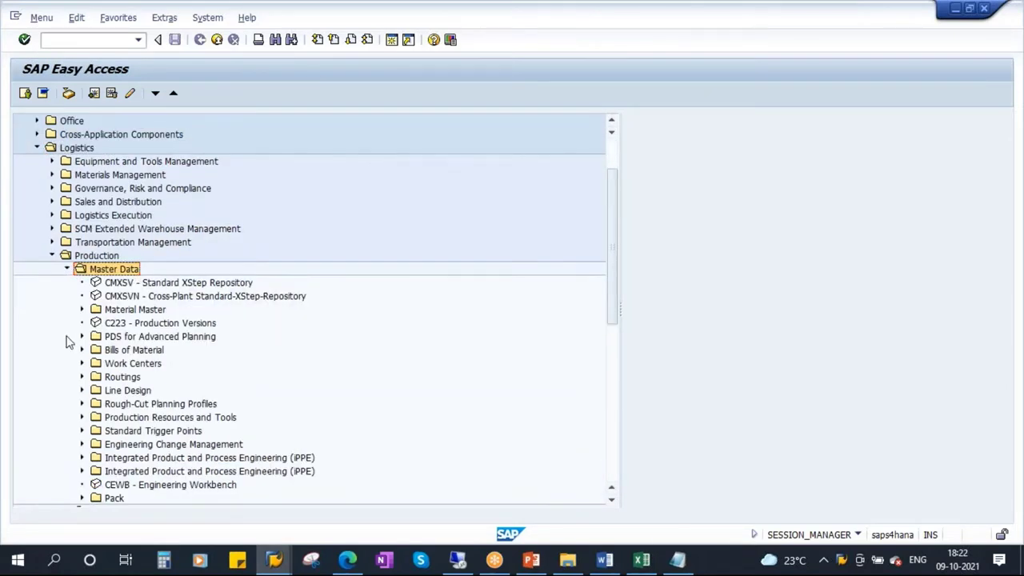
pyautogui.click(142, 313)
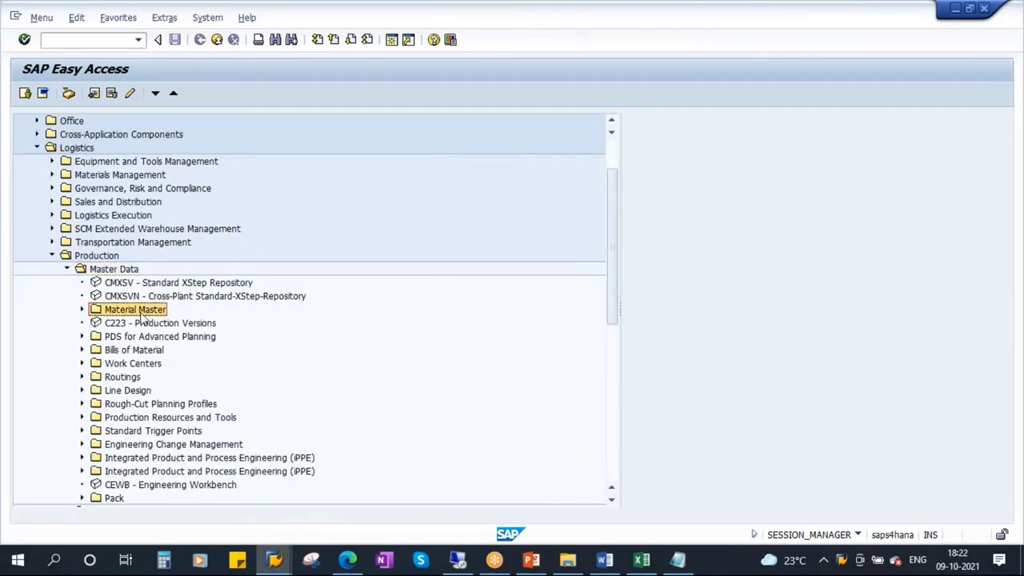
pyautogui.click(81, 310)
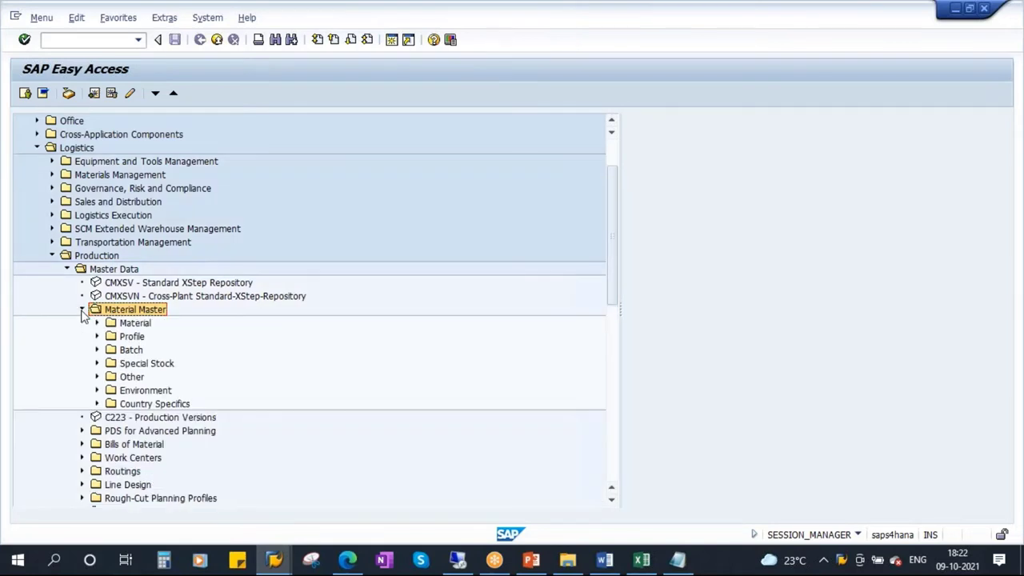
pyautogui.click(147, 324)
pyautogui.click(97, 322)
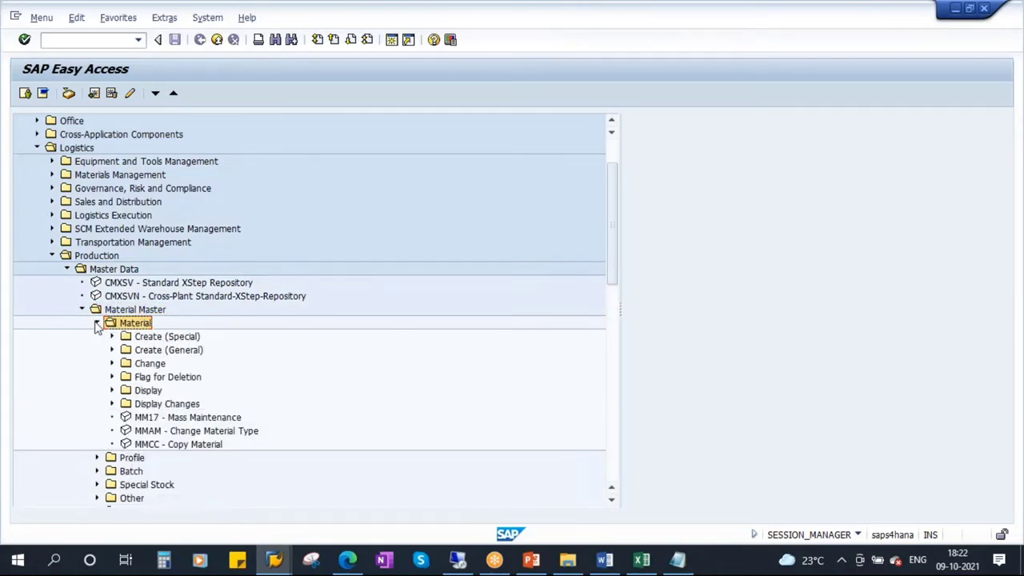
pyautogui.click(178, 357)
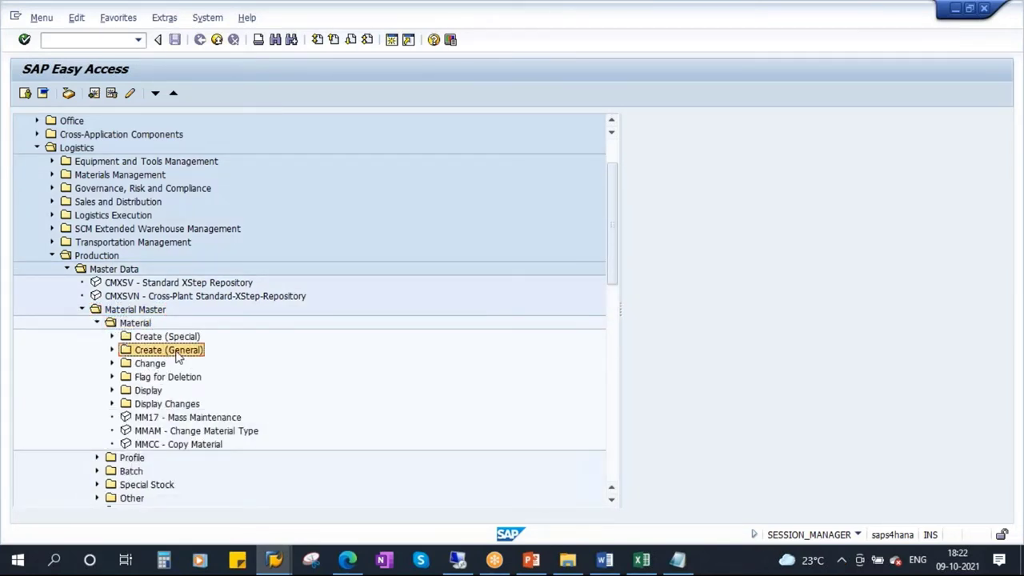
pyautogui.click(113, 351)
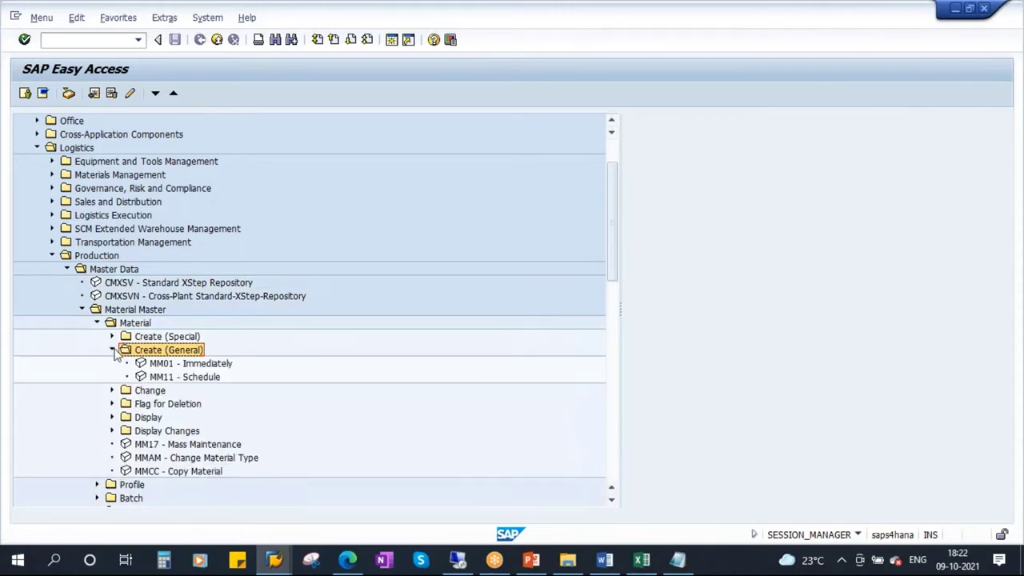
pyautogui.doubleClick(218, 363)
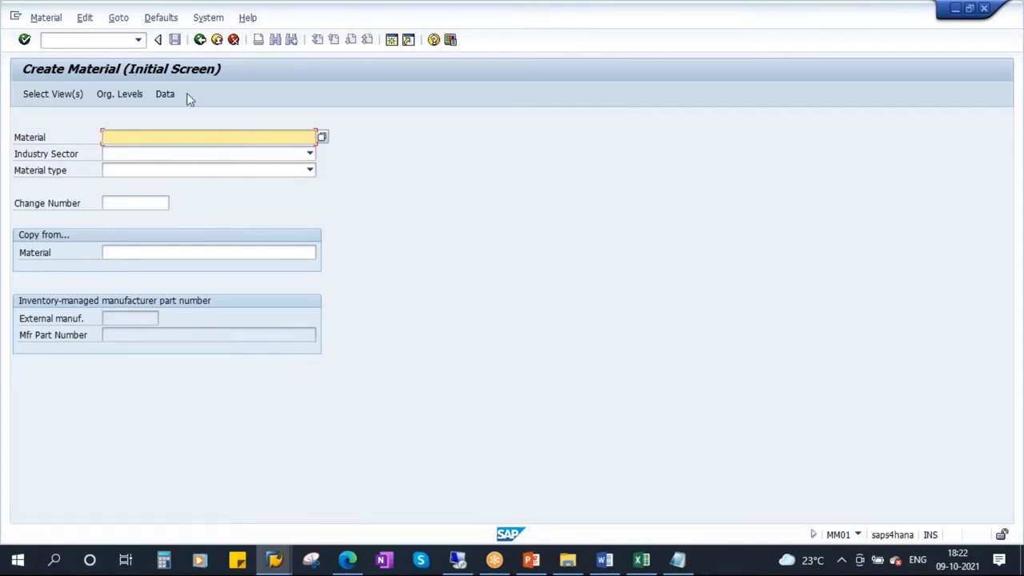
# - Glance at the Data Screens in Material Master slide in PowerPoint, and set the new material's industry sector to Beverage in SAP
pyautogui.click(531, 560)
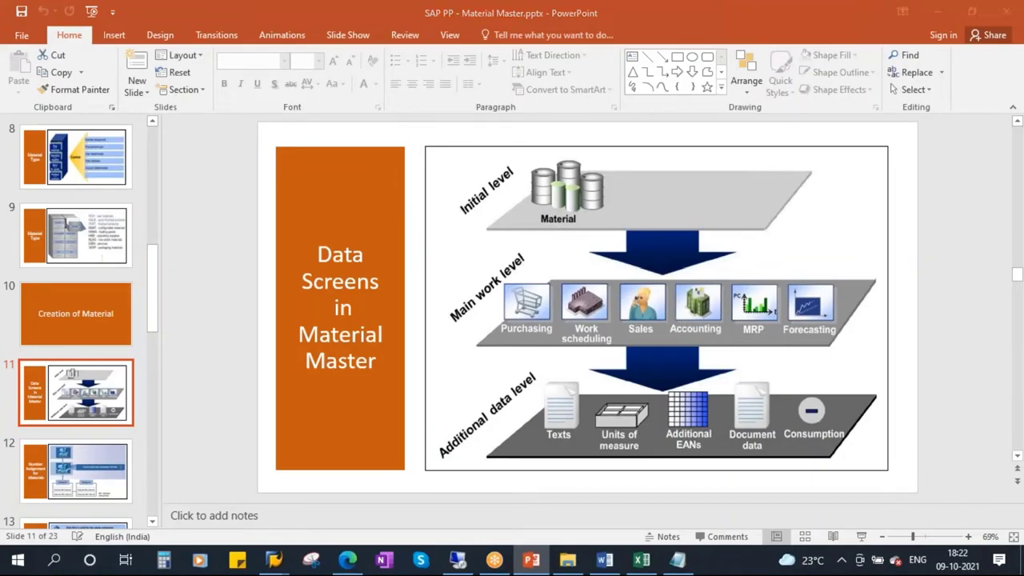
pyautogui.hotkey('alt', 'Tab')
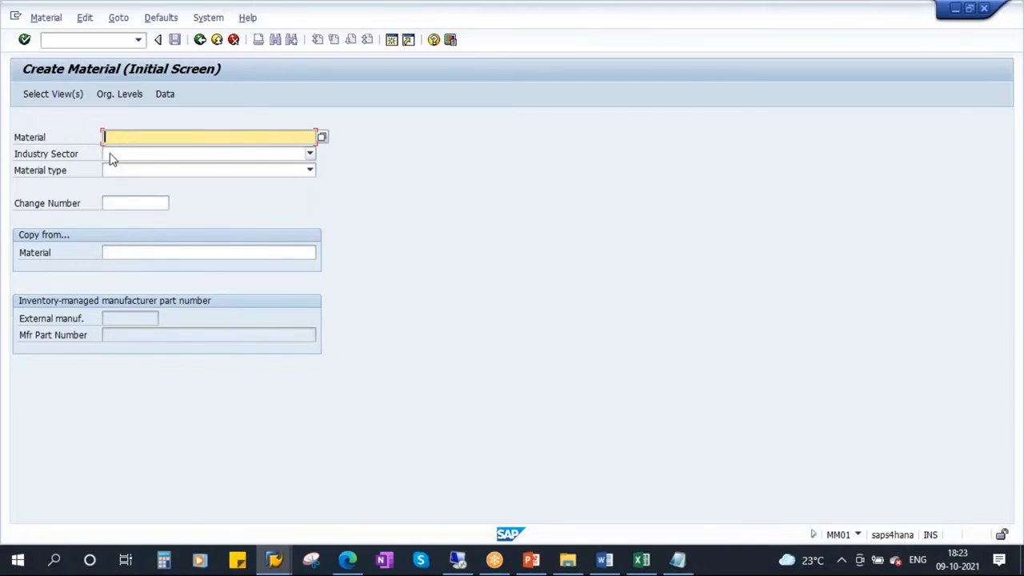
pyautogui.click(310, 154)
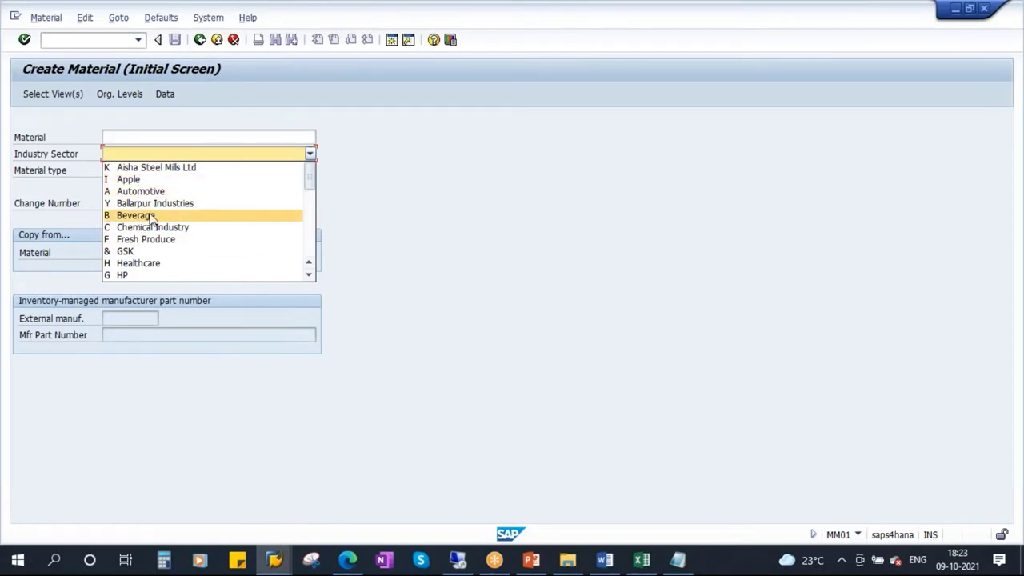
pyautogui.click(150, 216)
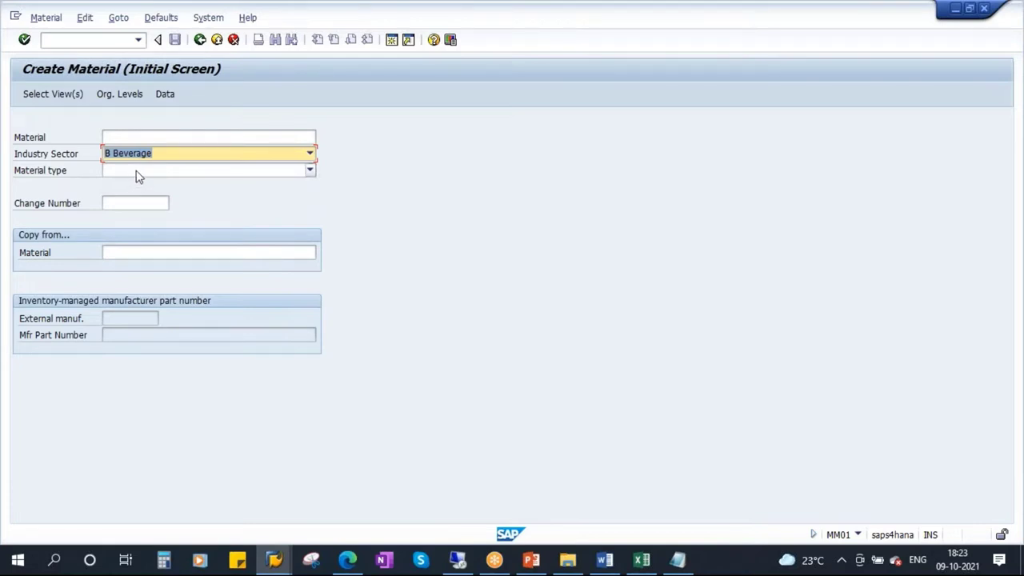
pyautogui.click(24, 39)
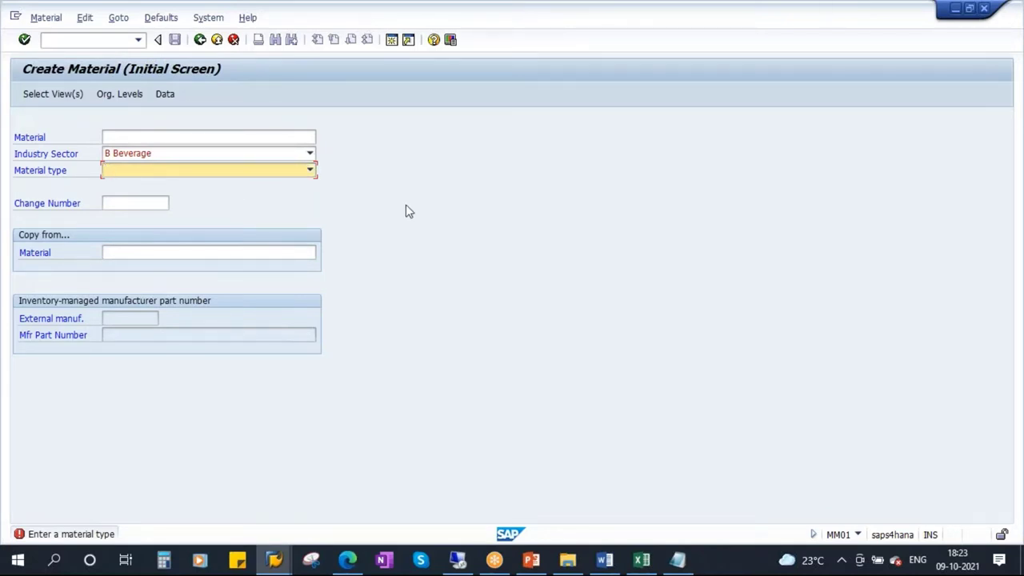
# - Switch to the Notepad notes and replace the XX01, XX02 and XX03 lines with "Finished Product - "
pyautogui.click(678, 559)
pyautogui.moveTo(247, 227); pyautogui.dragTo(204, 190)
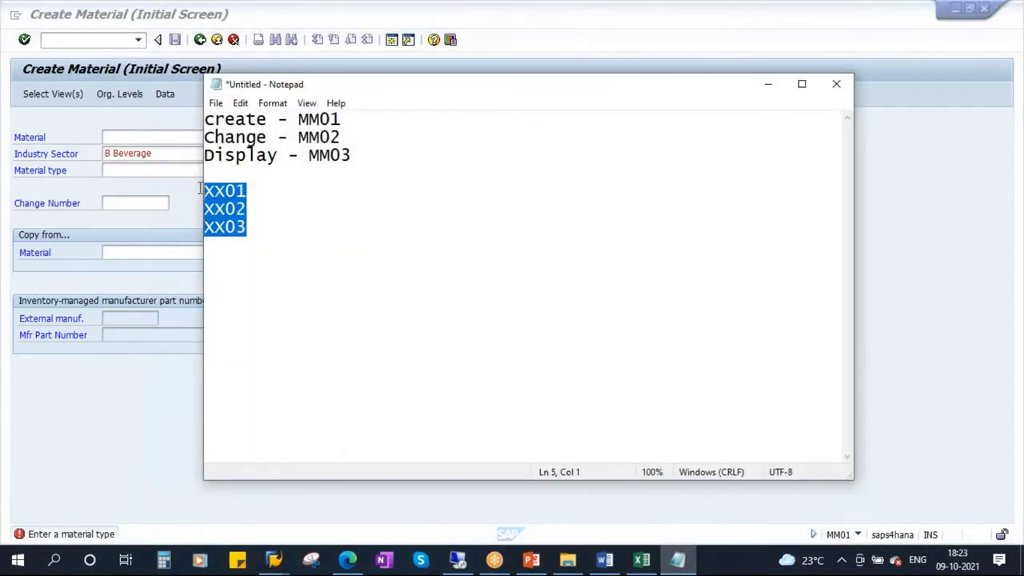
pyautogui.press('BackSpace')
pyautogui.press('capslock')
pyautogui.write('F')
pyautogui.press('capslock')
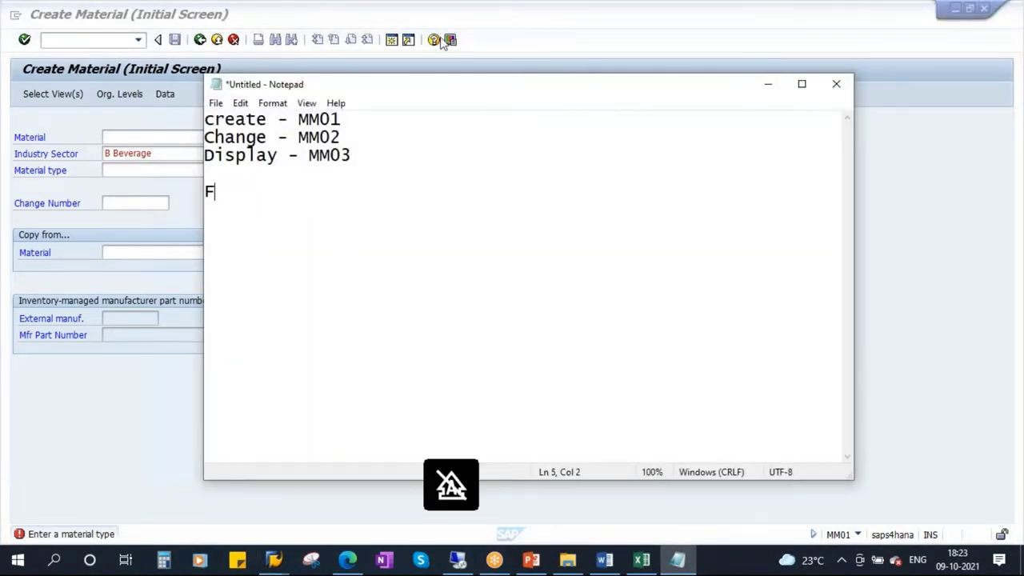
pyautogui.write('inished')
pyautogui.press('capslock')
pyautogui.write('P')
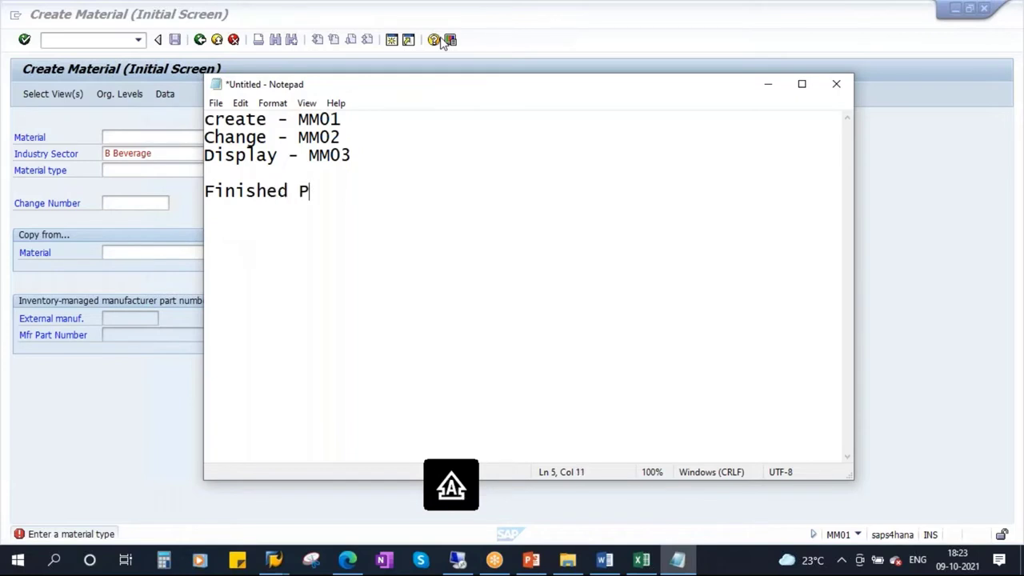
pyautogui.press('capslock')
pyautogui.write('roduction')
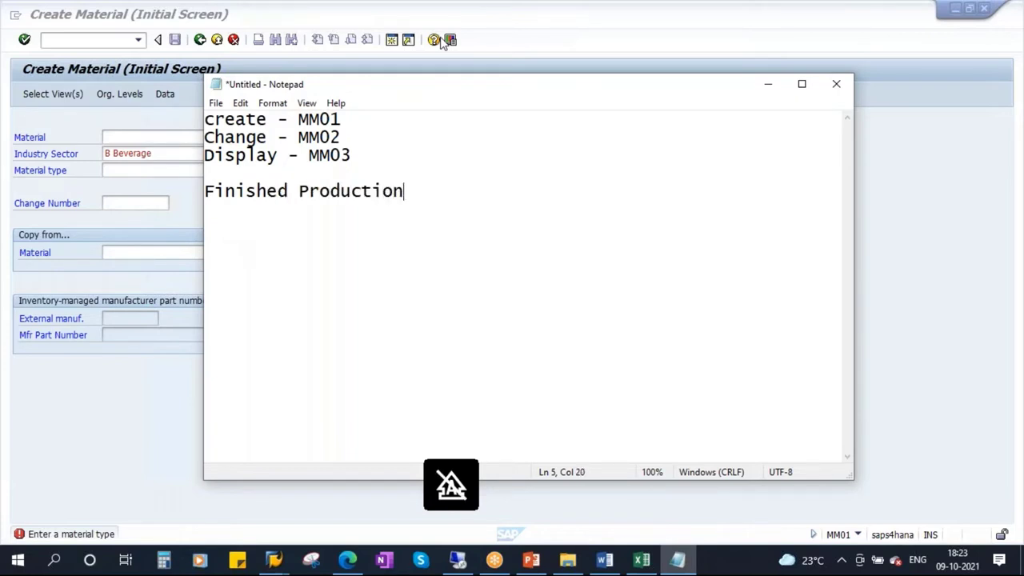
pyautogui.press('BackSpace')
pyautogui.press('BackSpace')
pyautogui.press('BackSpace')
pyautogui.write('-')
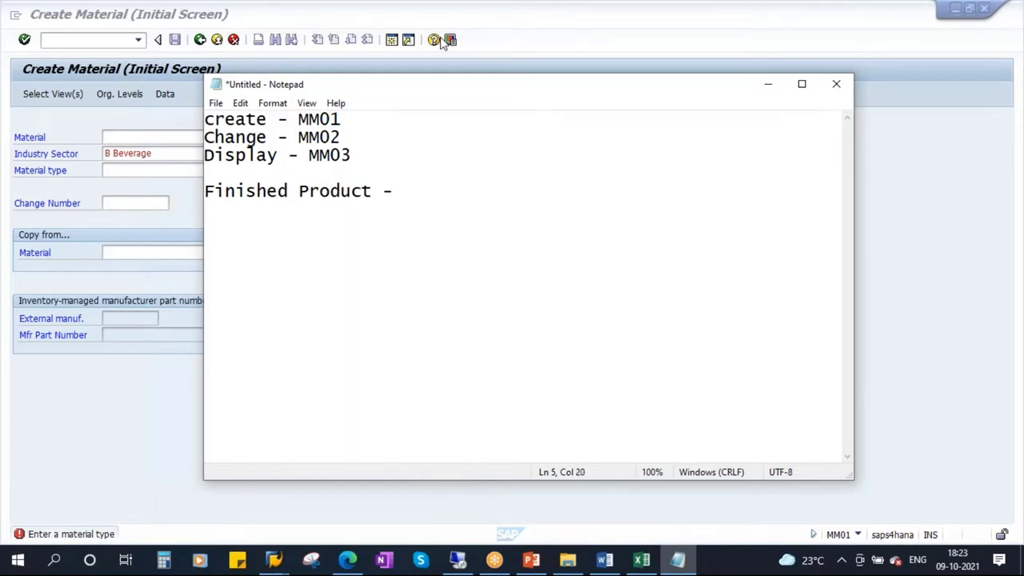
# - Complete the Finished Product line with "Pepsi 1 L bottle" and minimize the notes
pyautogui.press('capslock')
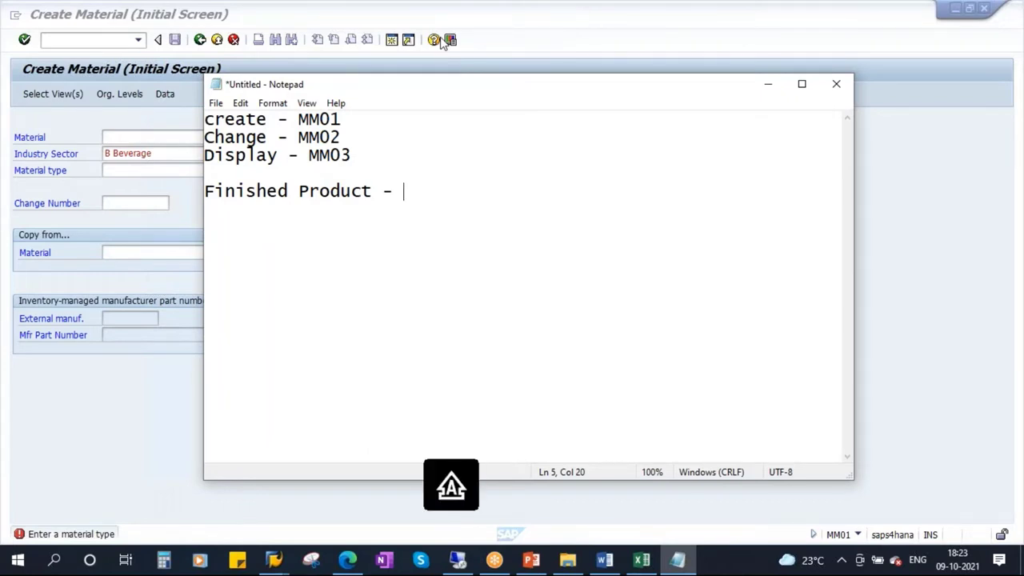
pyautogui.write('P')
pyautogui.press('capslock')
pyautogui.write('epsi')
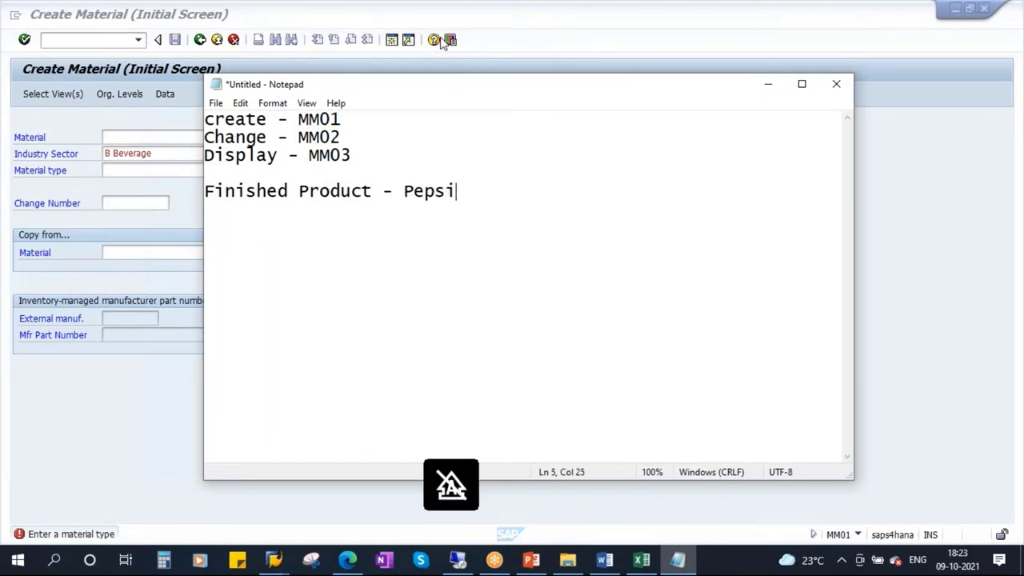
pyautogui.write(' 1')
pyautogui.press('capslock')
pyautogui.write('L bottle')
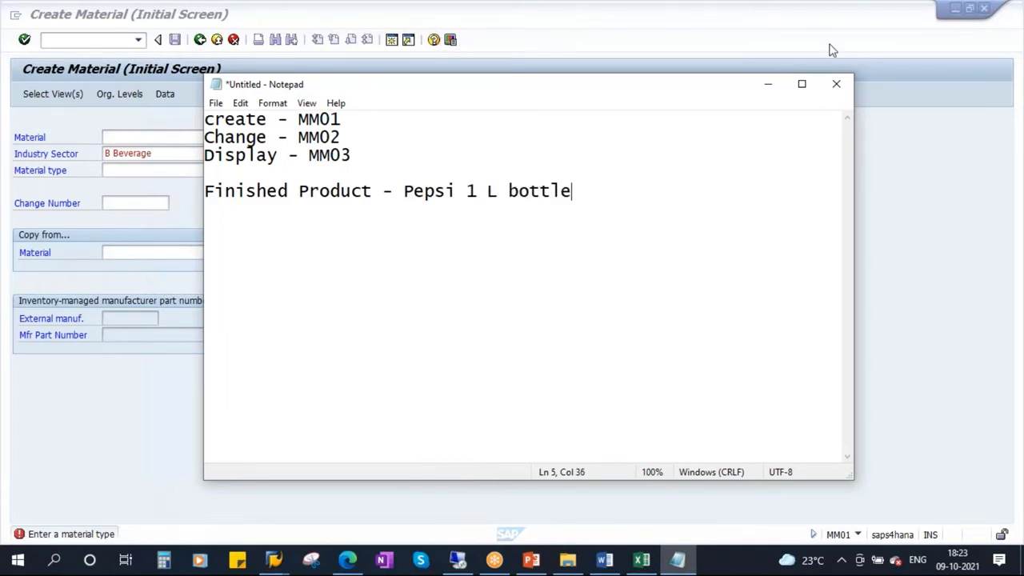
pyautogui.click(767, 84)
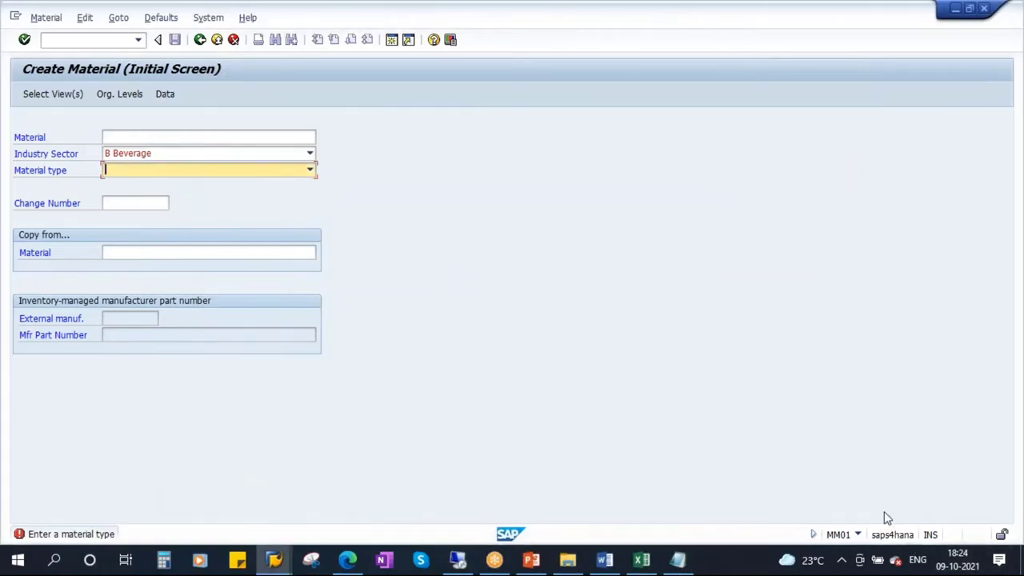
# - Open Google Chrome, search for "pepsi 1l bottle" and view the image results, and minimize the browser
pyautogui.press('super+d')
pyautogui.doubleClick(27, 478)
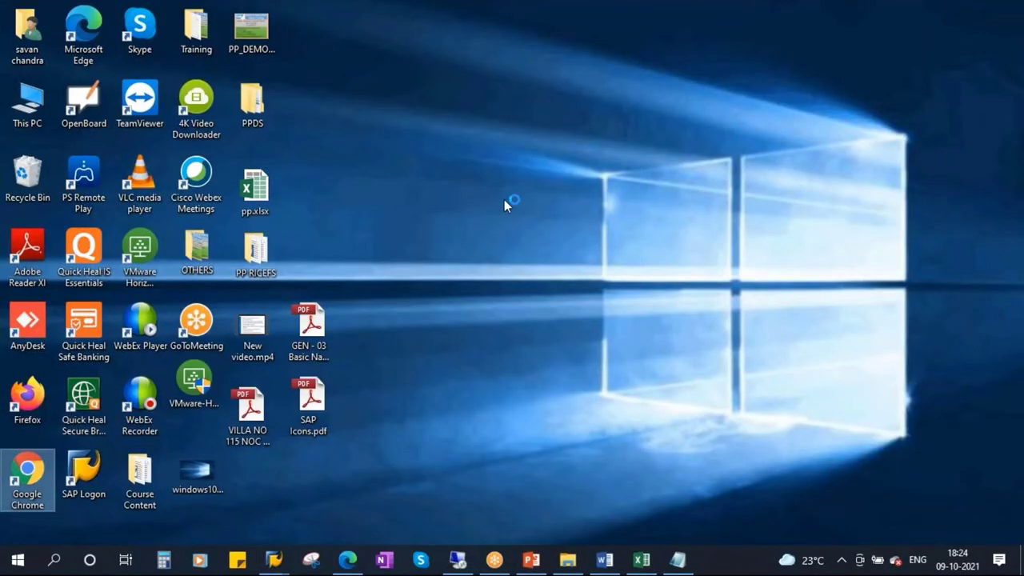
pyautogui.write('p')
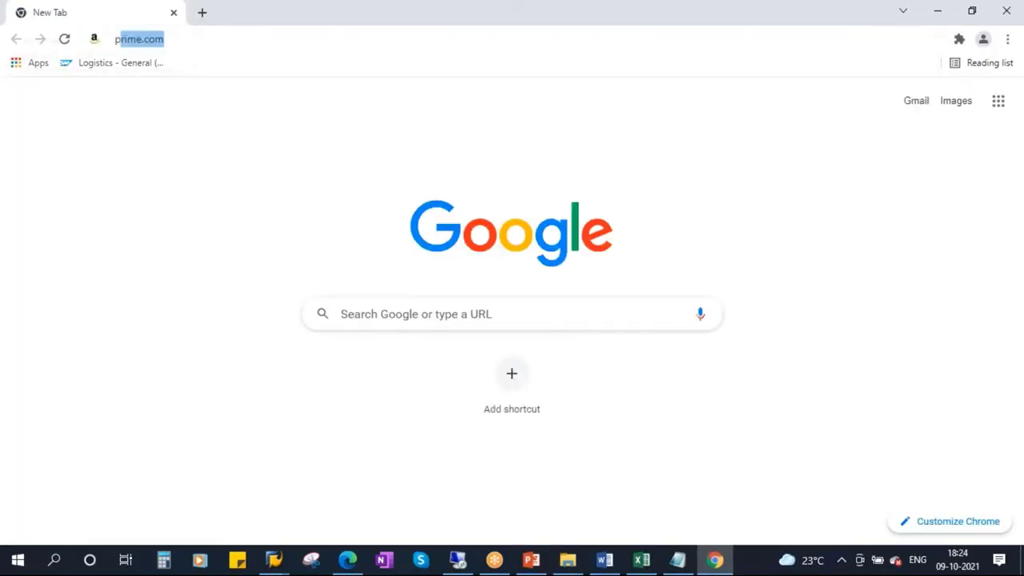
pyautogui.write('epsi')
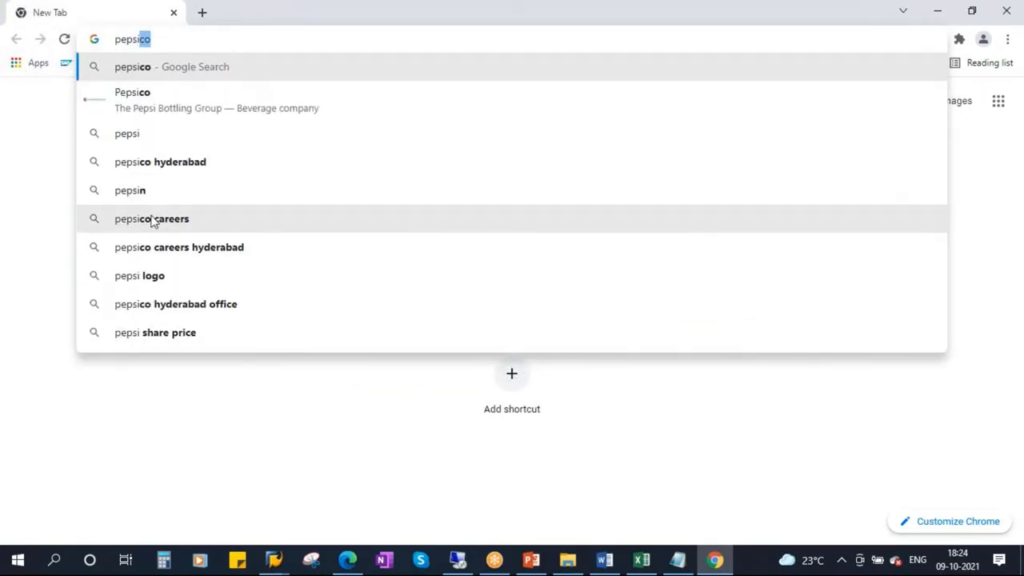
pyautogui.write(' p')
pyautogui.press('BackSpace')
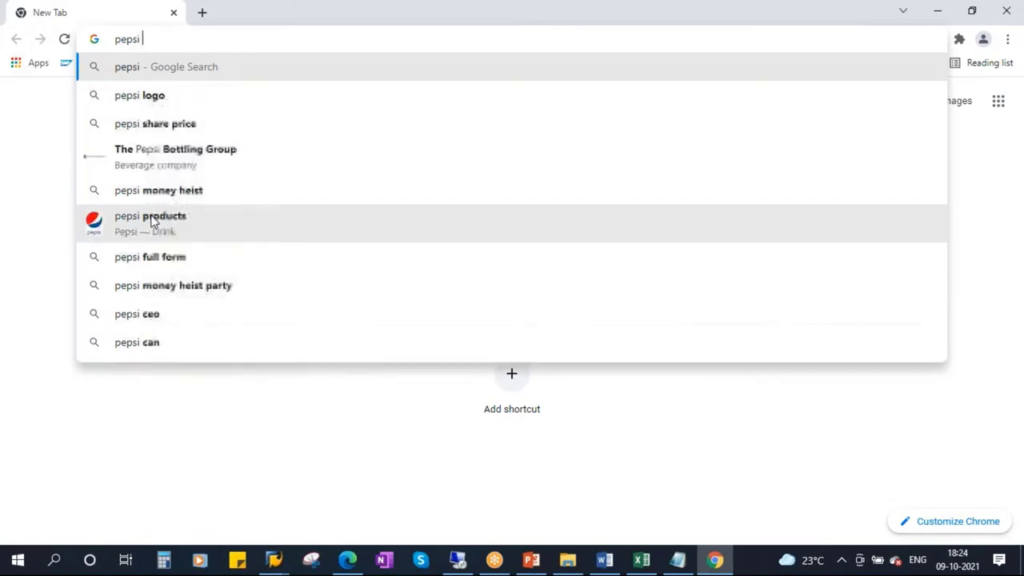
pyautogui.write('1l')
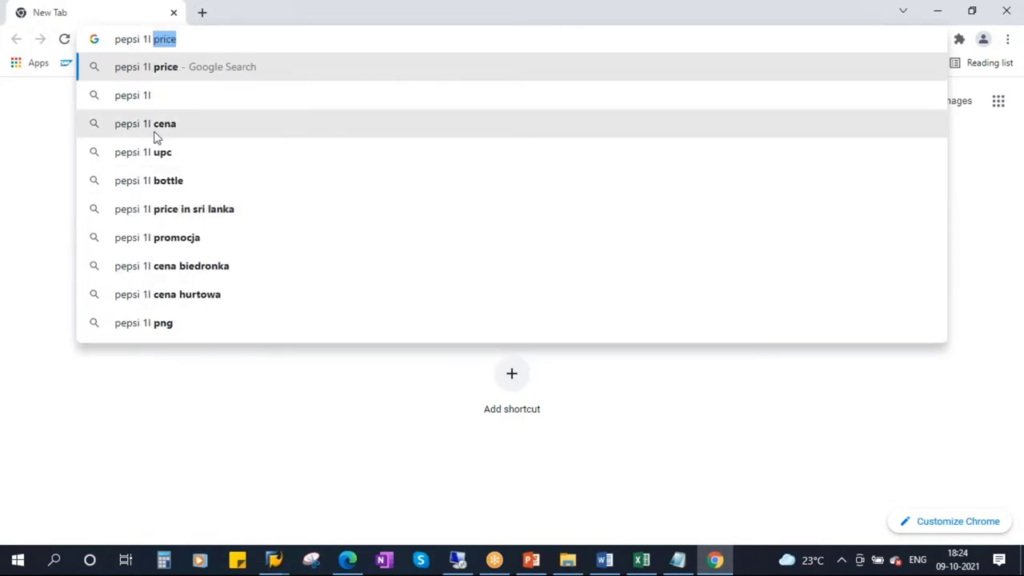
pyautogui.click(166, 184)
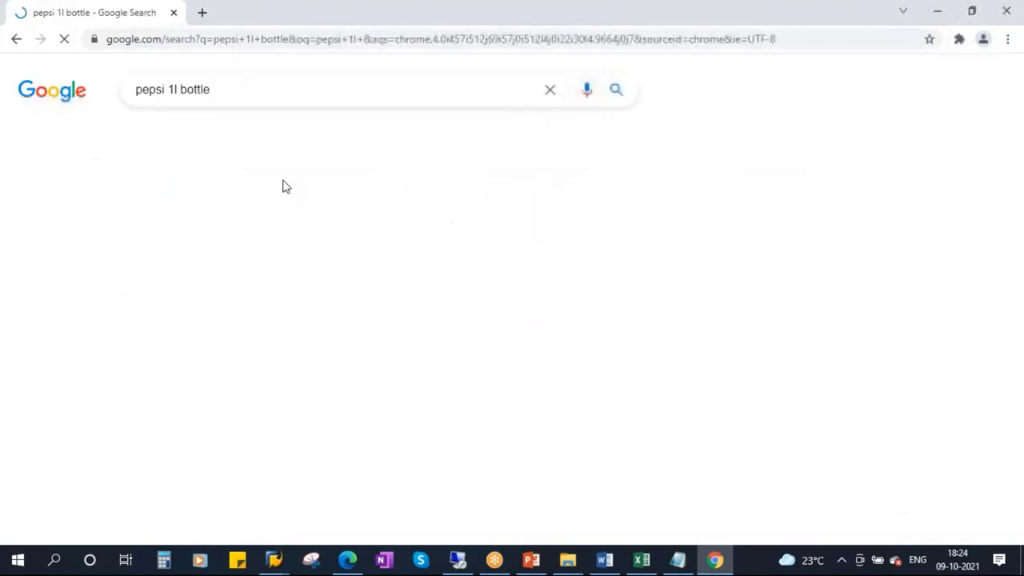
pyautogui.click(213, 137)
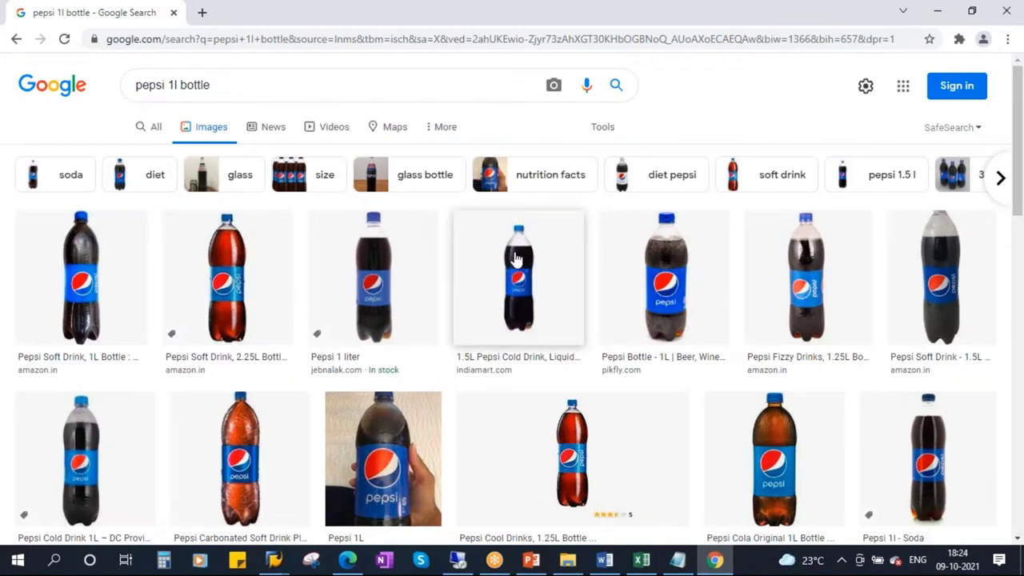
pyautogui.click(937, 11)
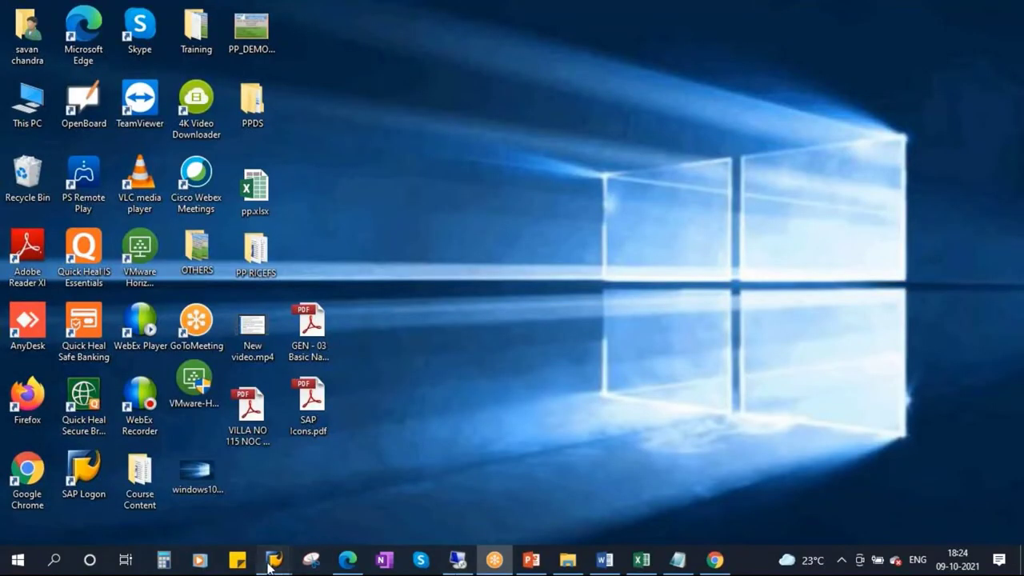
# - Return to SAP to browse the material type options, and look up the code for finished materials in the Excel workbook pp.xlsx
pyautogui.moveTo(274, 560)
pyautogui.click(318, 484)
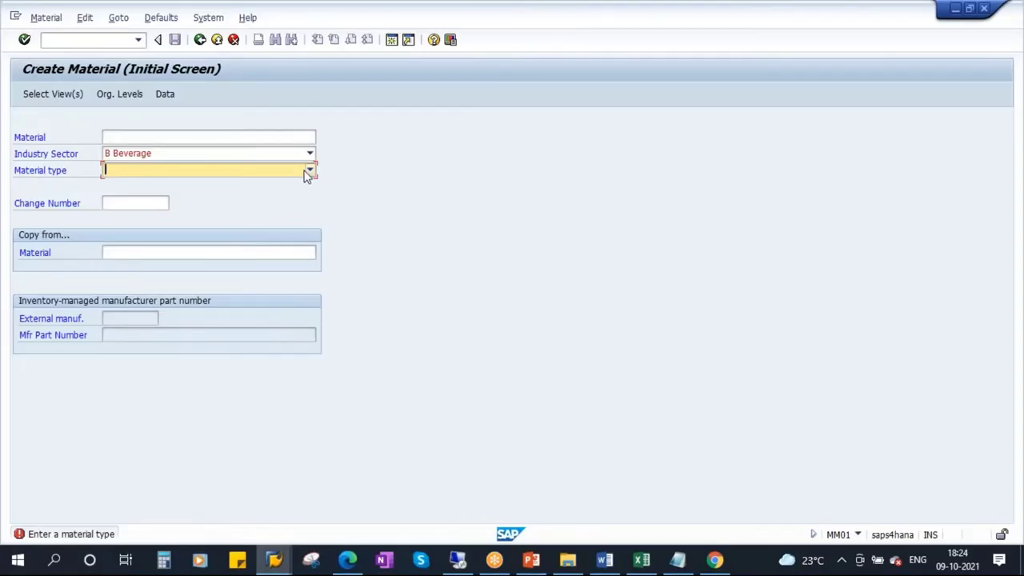
pyautogui.click(311, 173)
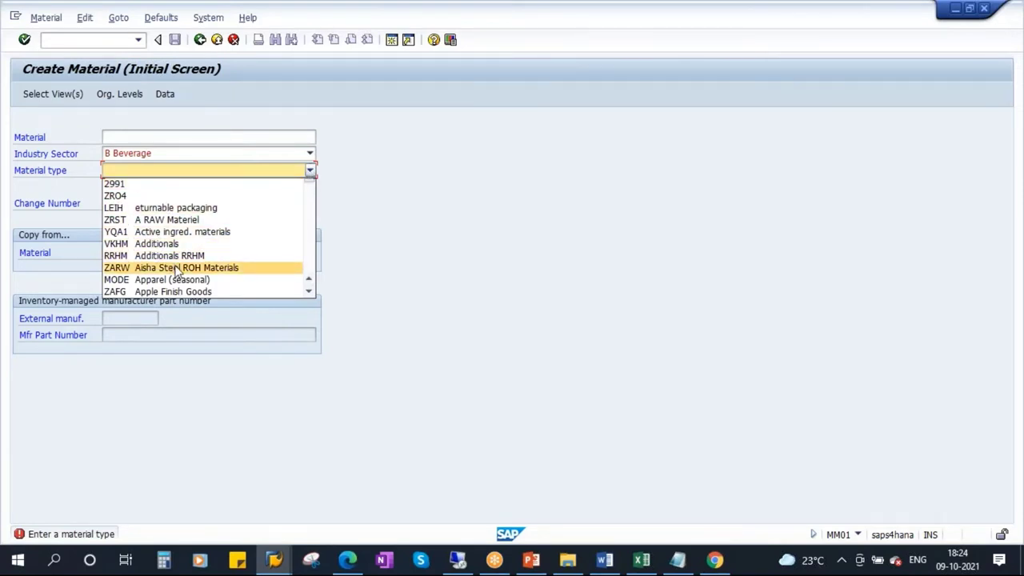
pyautogui.scroll(-3, 178, 272)
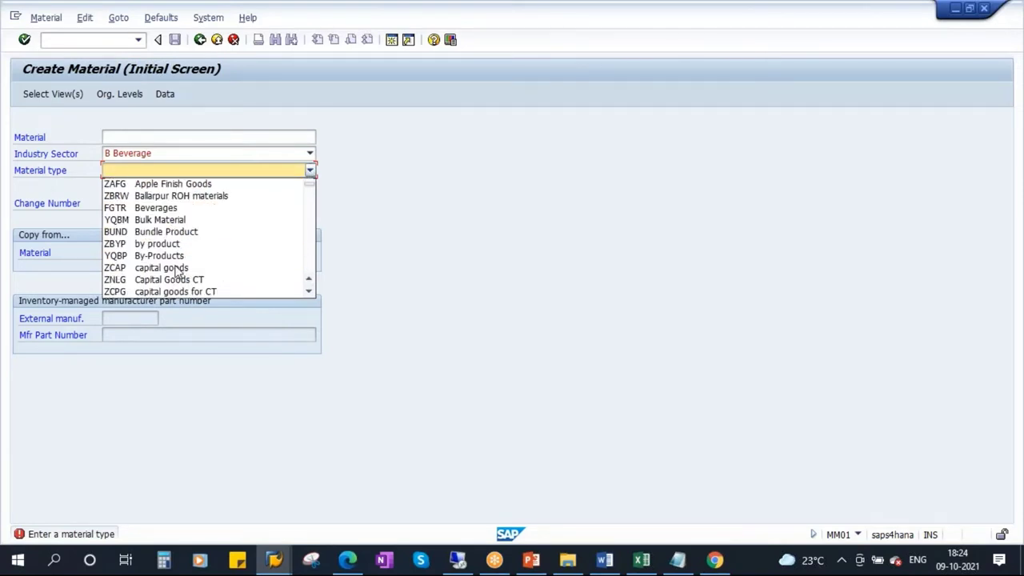
pyautogui.click(643, 562)
pyautogui.click(378, 384)
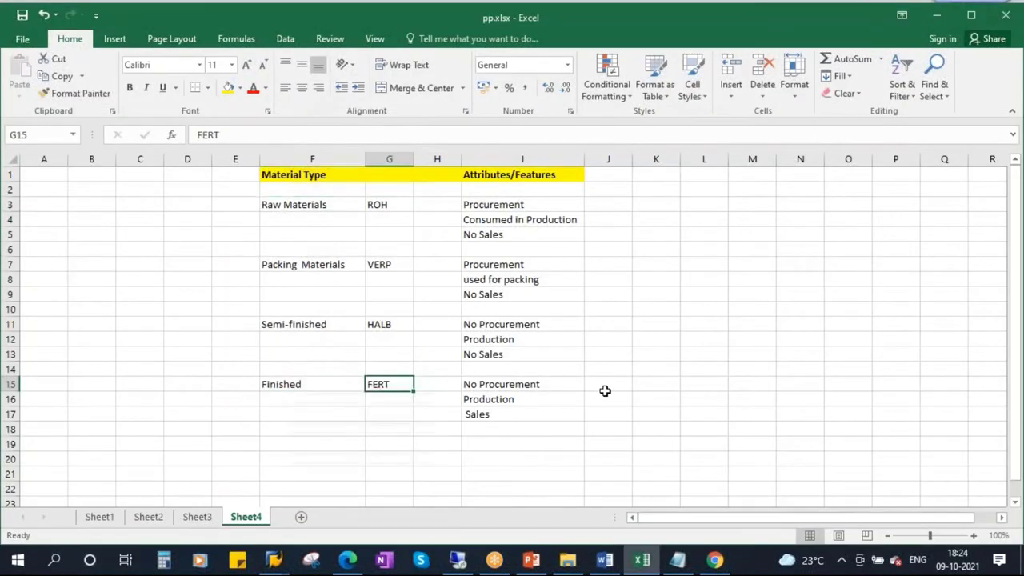
# - Compare the Finished material type entry with its code FERT in row 15 of Sheet4
pyautogui.click(303, 385)
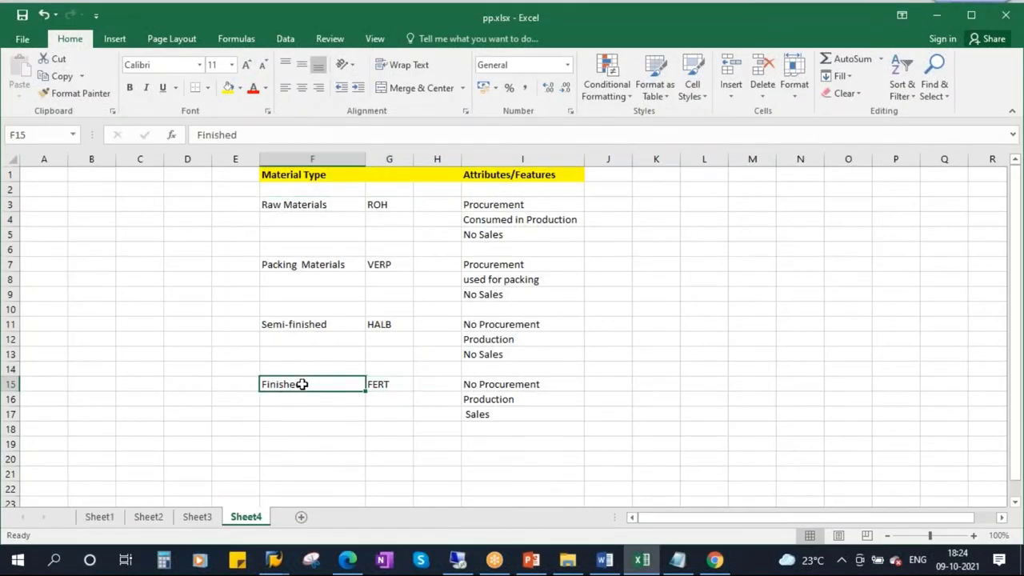
pyautogui.click(387, 382)
pyautogui.click(302, 385)
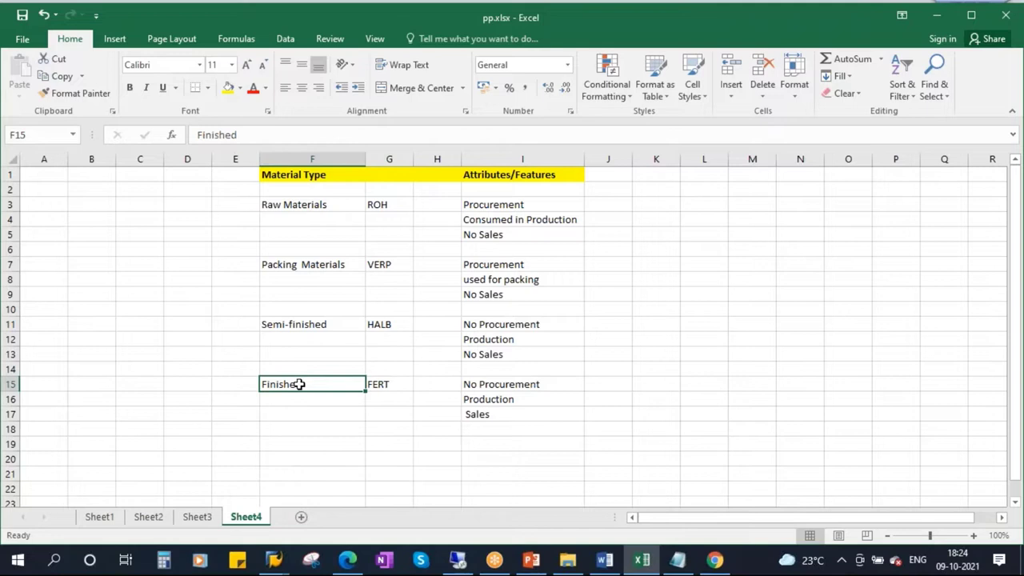
pyautogui.click(389, 385)
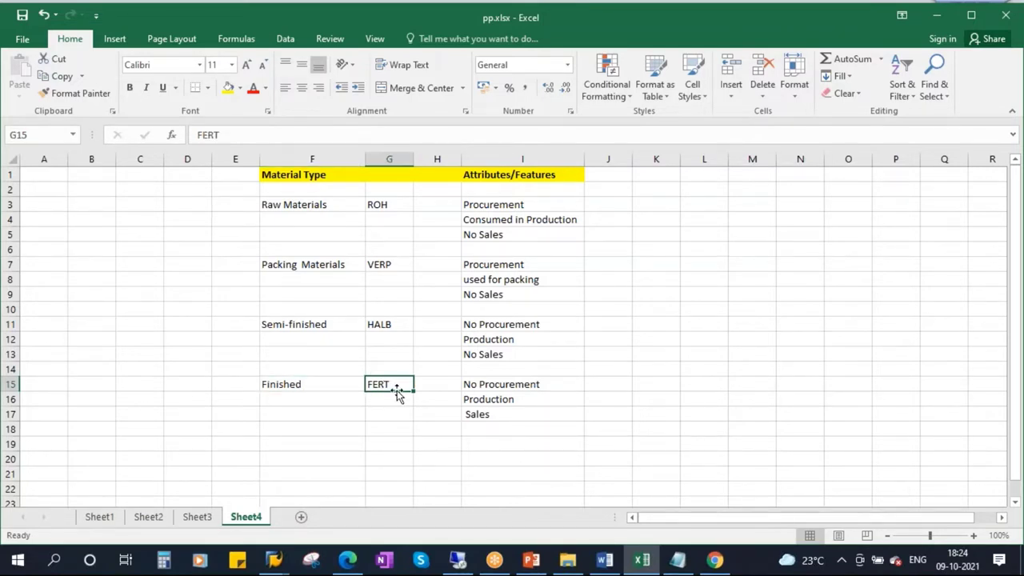
# - Return to SAP and set the material type to FERT Finish Goods - FERT
pyautogui.hotkey('alt', 'Tab')
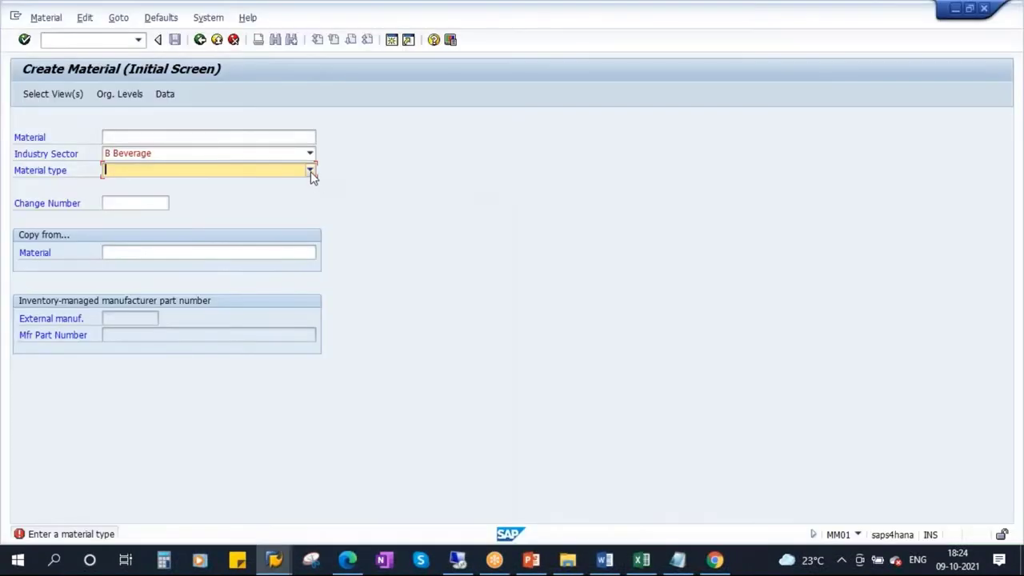
pyautogui.click(311, 170)
pyautogui.scroll(-5, 226, 268)
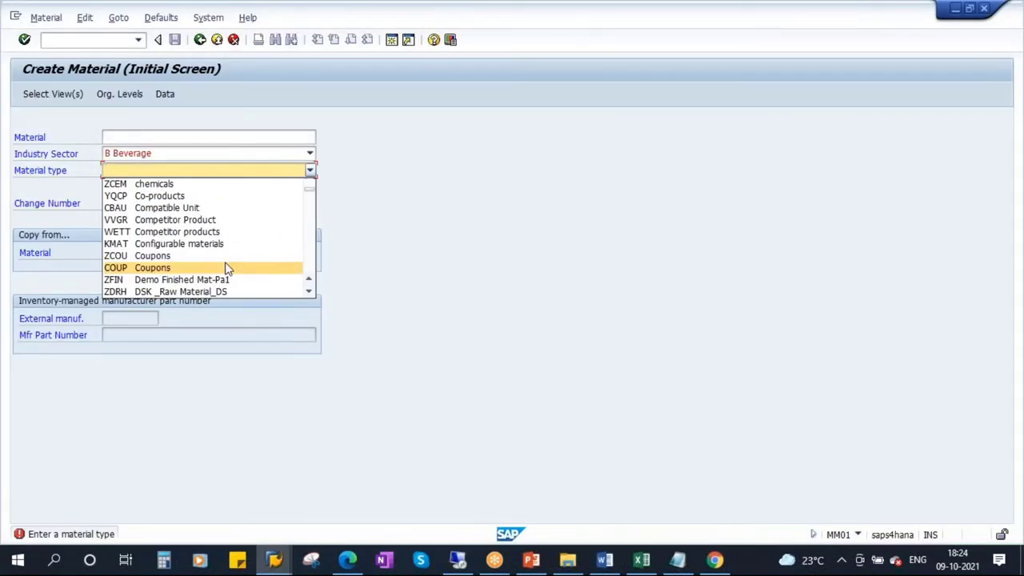
pyautogui.press('Down')
pyautogui.press('Down')
pyautogui.press('Down')
pyautogui.press('Down')
pyautogui.press('Down')
pyautogui.press('Down')
pyautogui.press('Down')
pyautogui.press('Down')
pyautogui.press('Down')
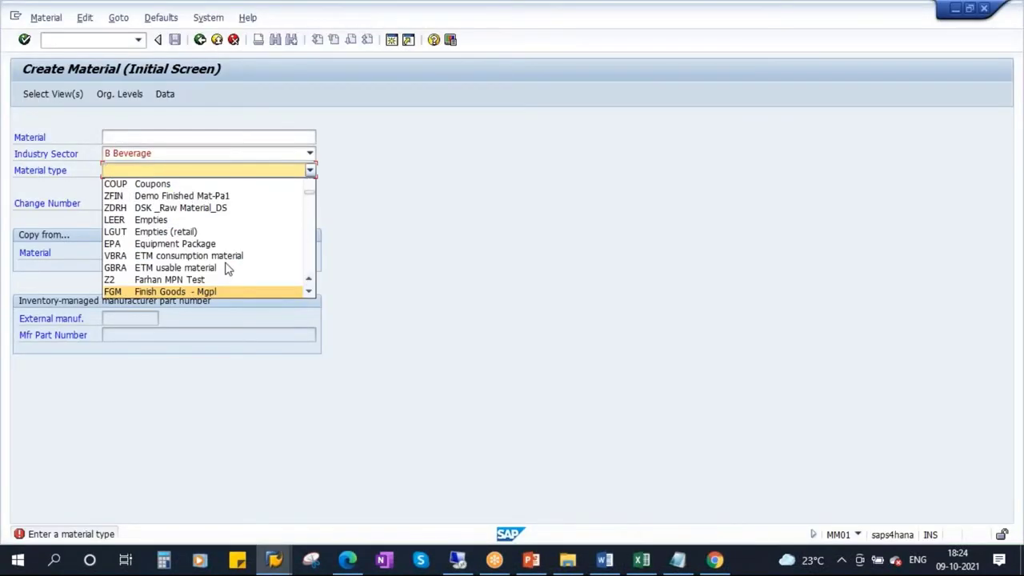
pyautogui.press('pagedown')
pyautogui.press('pagedown')
pyautogui.press('pagedown')
pyautogui.press('pageup')
pyautogui.press('pageup')
pyautogui.press('pageup')
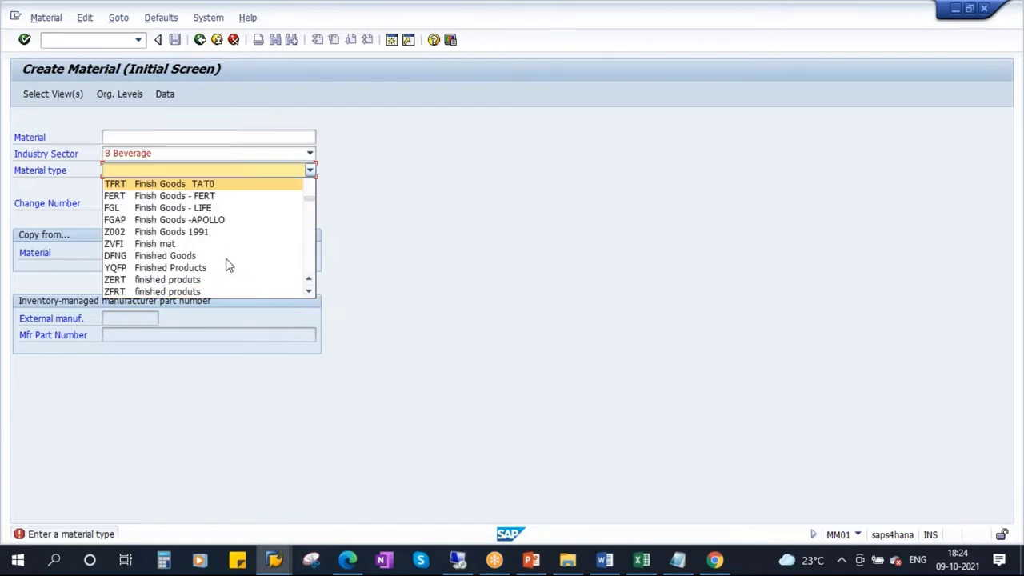
pyautogui.click(171, 200)
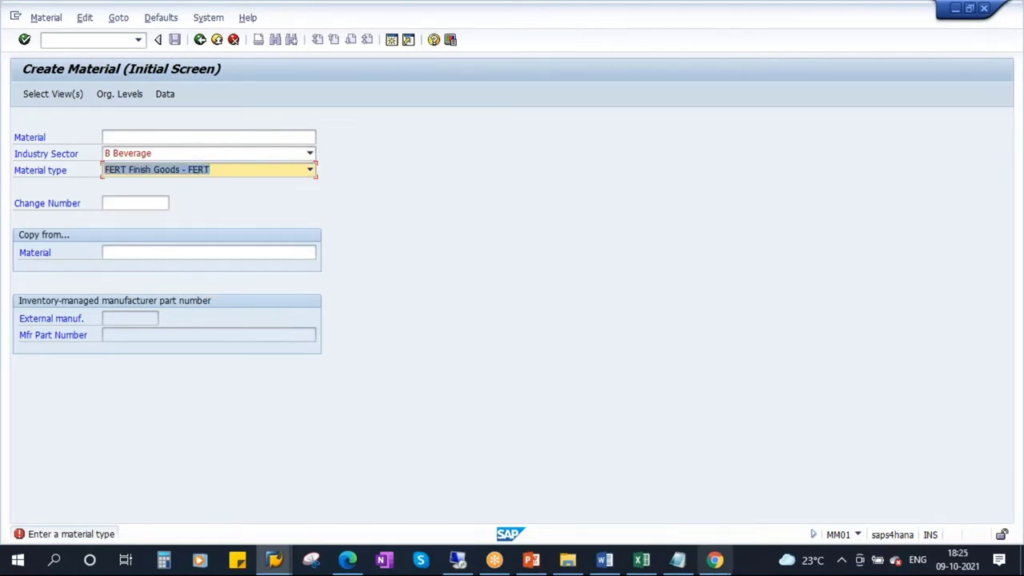
# - Switch to PowerPoint to review the Data Screens in Material Master slide, and return to SAP
pyautogui.click(531, 559)
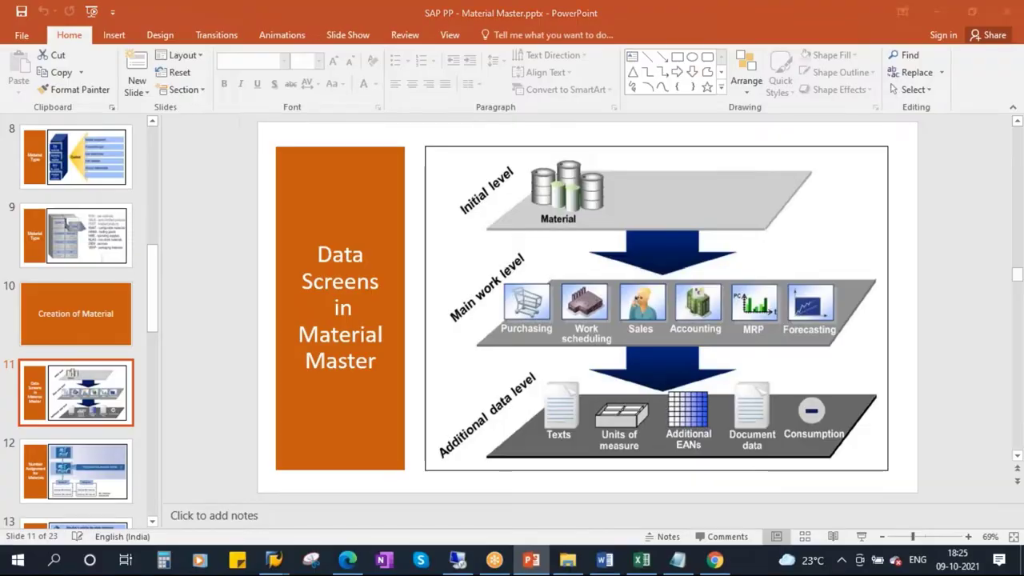
pyautogui.hotkey('alt', 'Tab')
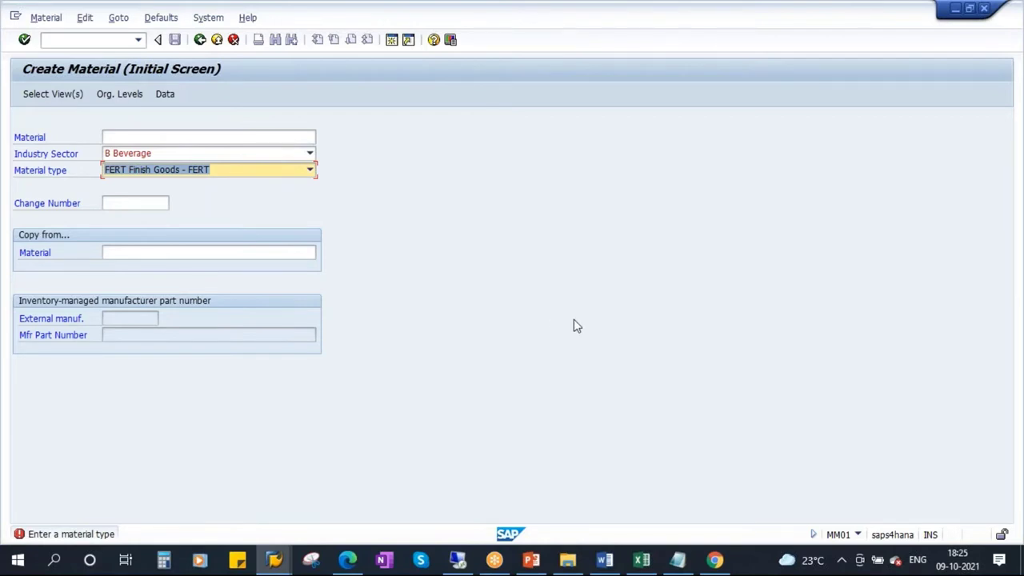
# - Change the material type to ZAFG Apple Finish Goods, and clear it by choosing the empty entry
pyautogui.click(311, 175)
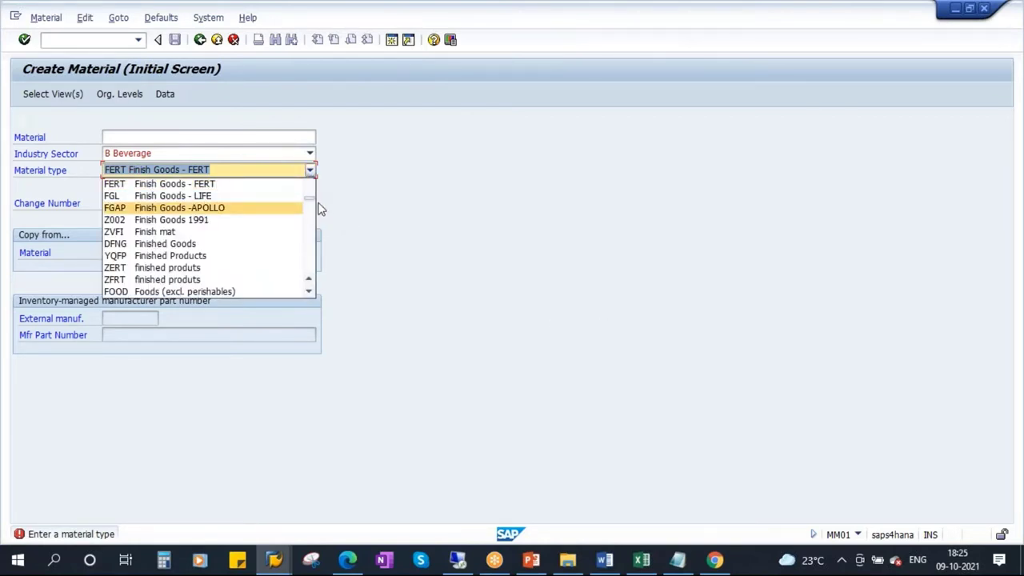
pyautogui.scroll(1, 316, 198)
pyautogui.scroll(-5, 240, 208)
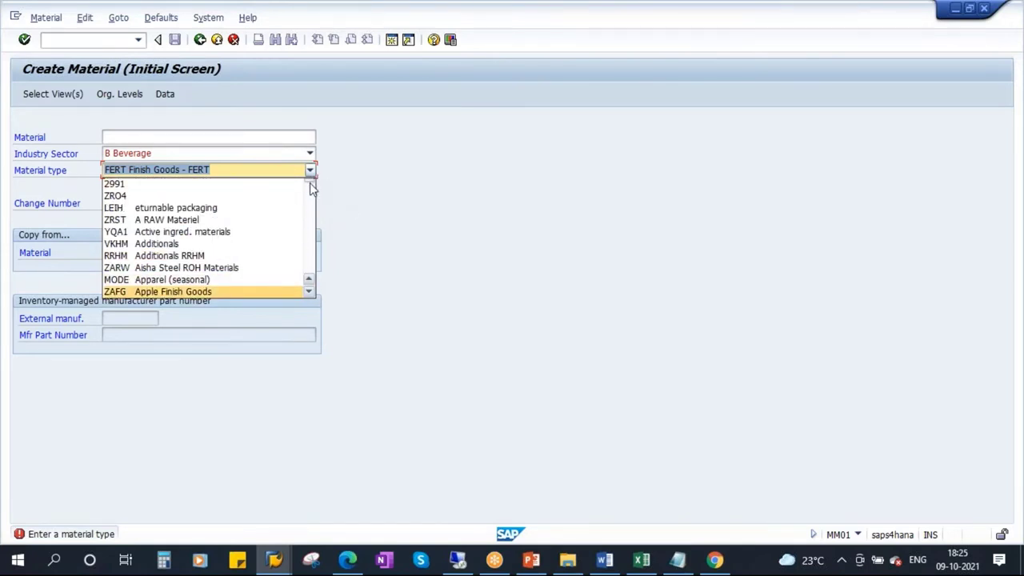
pyautogui.scroll(-5, 304, 242)
pyautogui.click(264, 272)
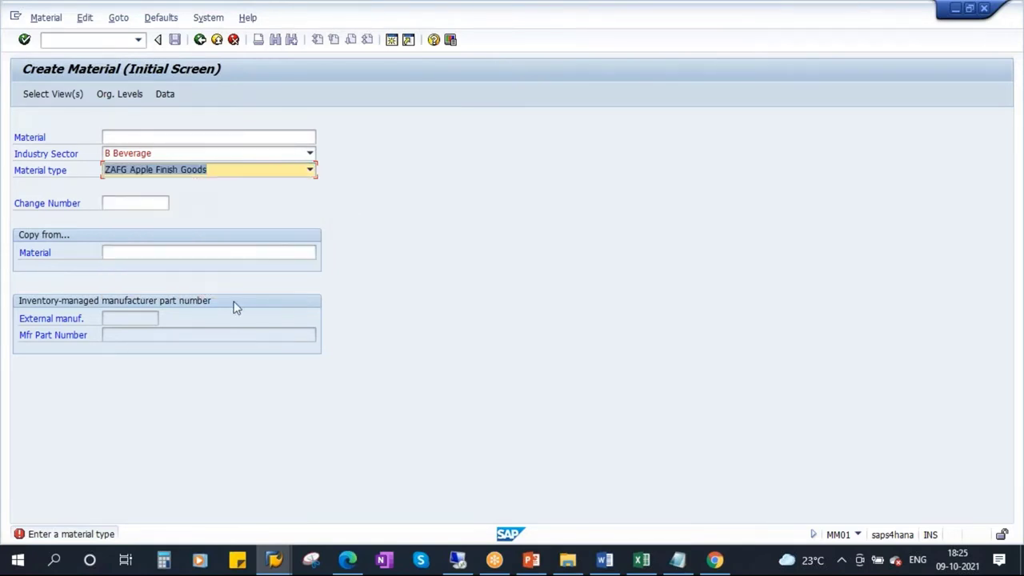
pyautogui.click(311, 171)
pyautogui.scroll(-10, 264, 291)
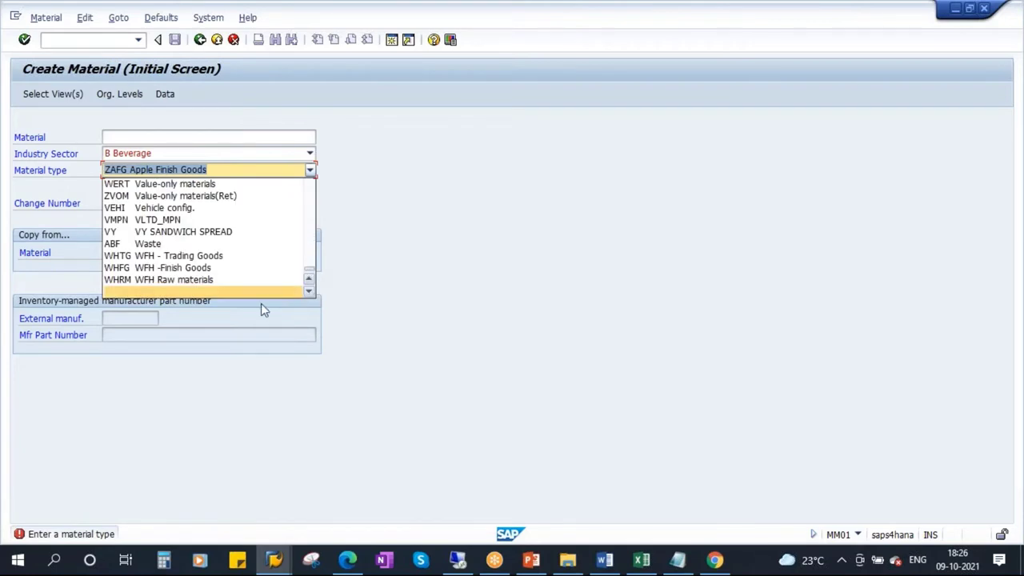
pyautogui.click(253, 291)
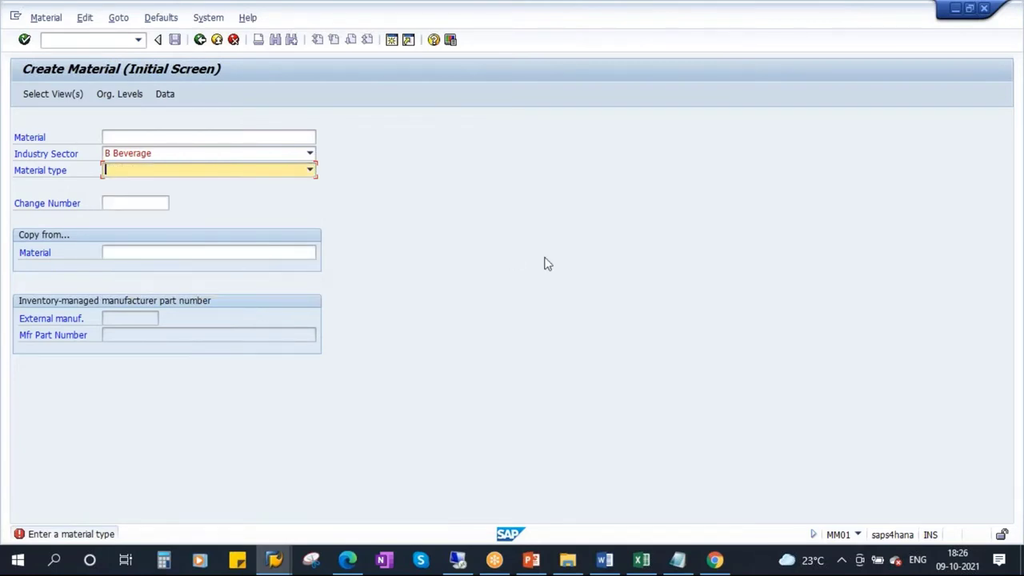
# - Set the blank material type to FERT Finish Goods - FERT and open the view selection for the material
pyautogui.click(55, 95)
pyautogui.click(311, 173)
pyautogui.scroll(-5, 114, 233)
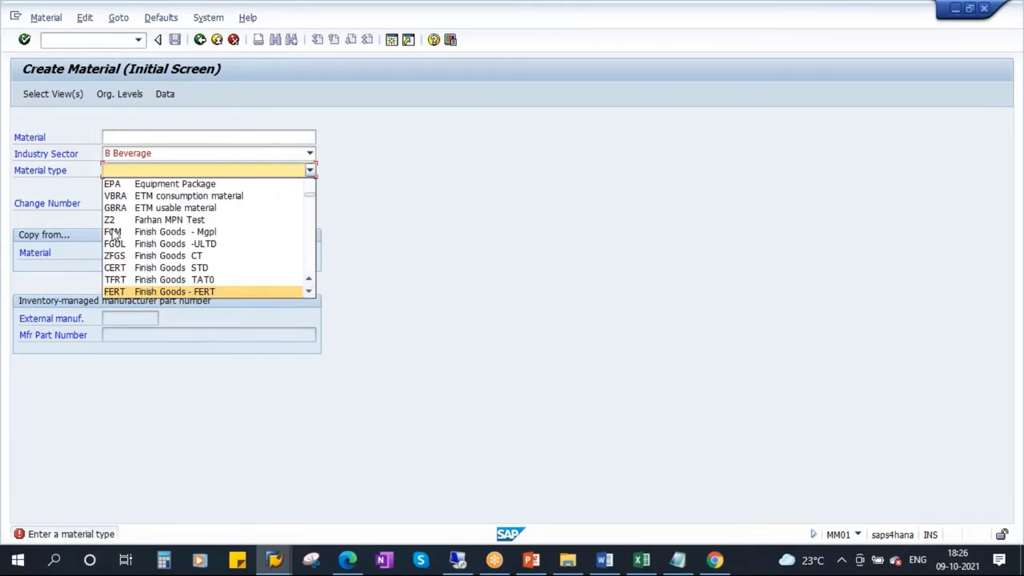
pyautogui.click(225, 291)
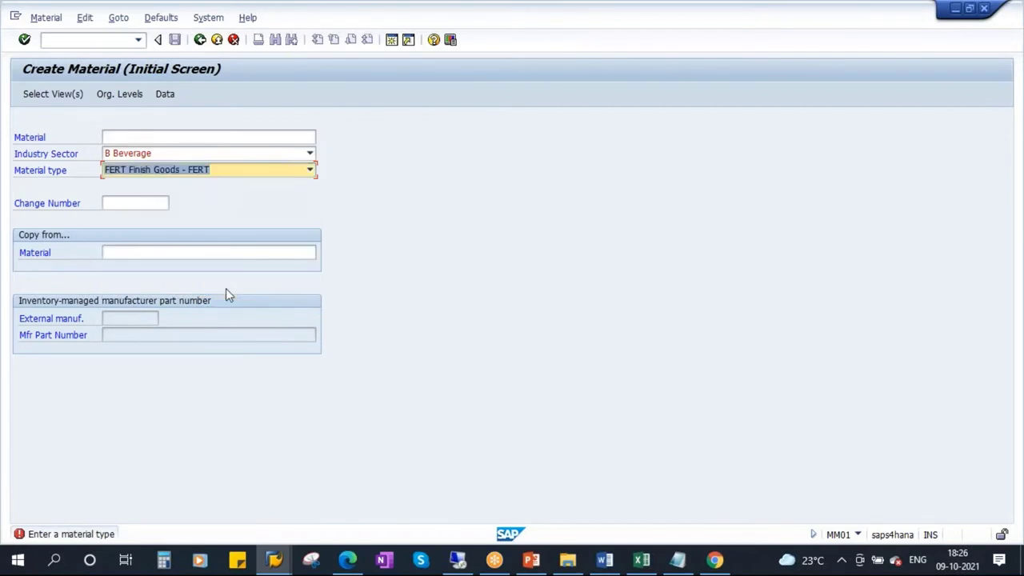
pyautogui.click(57, 96)
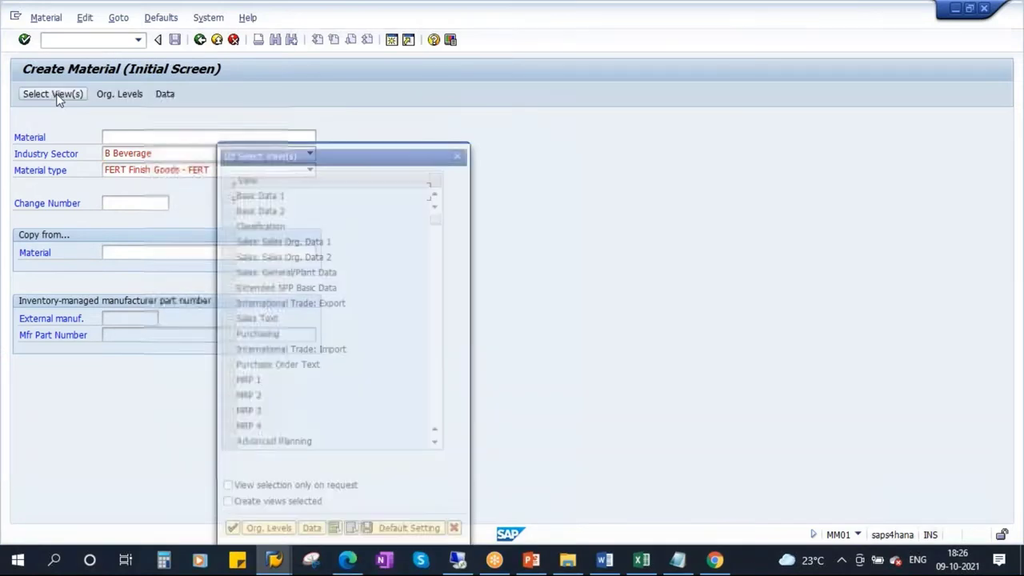
pyautogui.moveTo(333, 154); pyautogui.dragTo(424, 99)
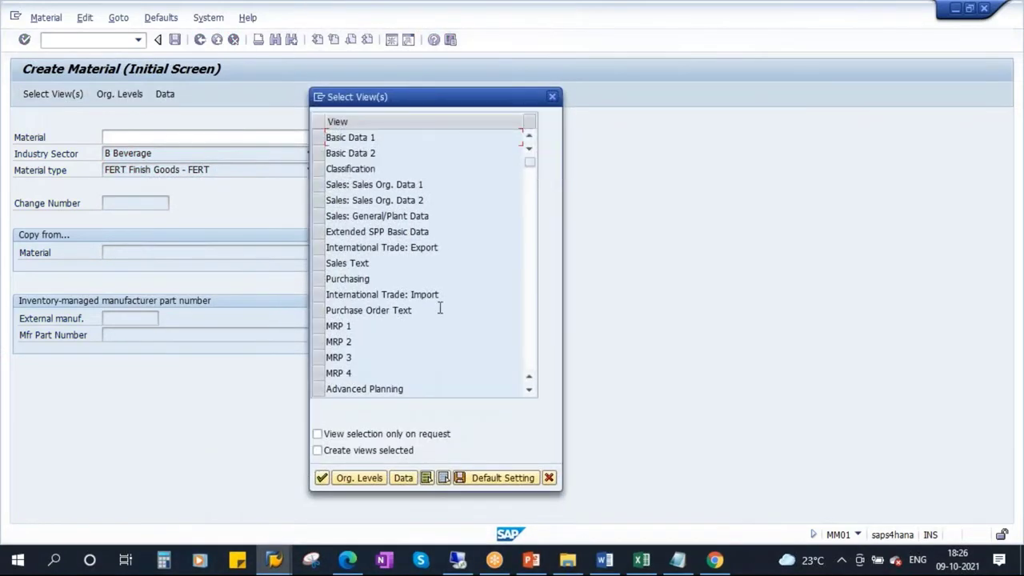
# - Switch to PowerPoint to review the Material Master overview on slide 6, and return to SAP
pyautogui.click(533, 560)
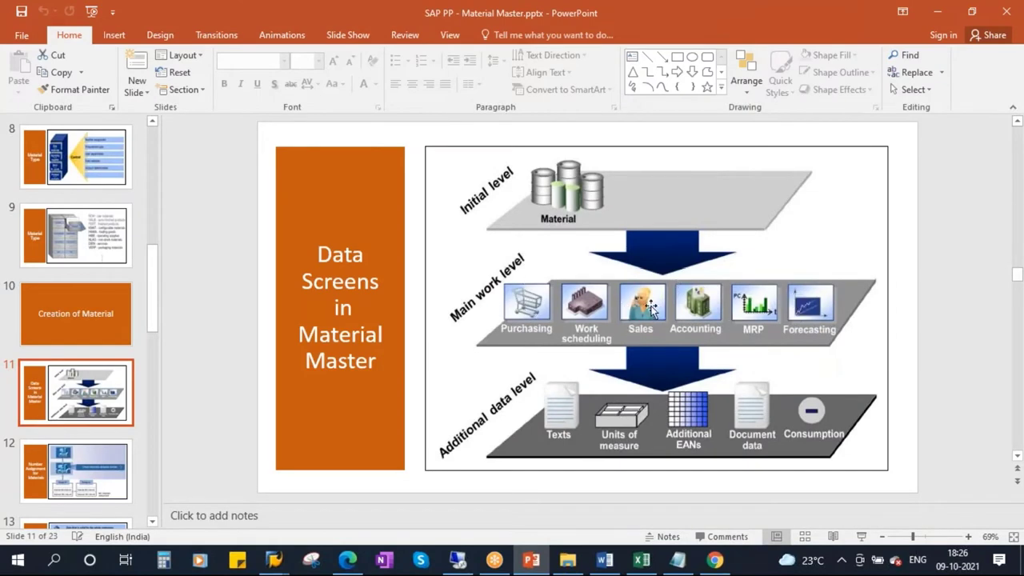
pyautogui.scroll(5, 62, 242)
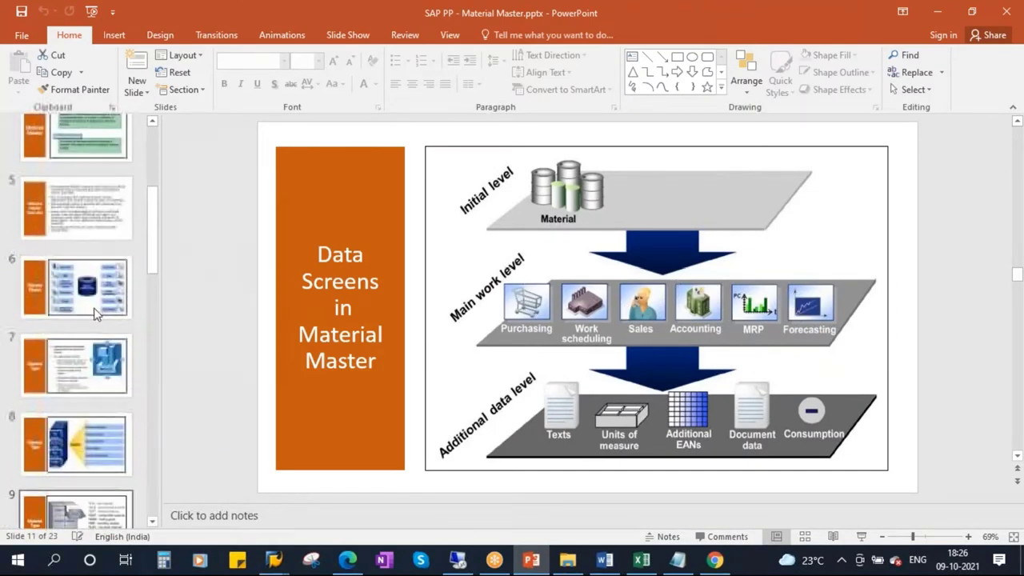
pyautogui.click(96, 310)
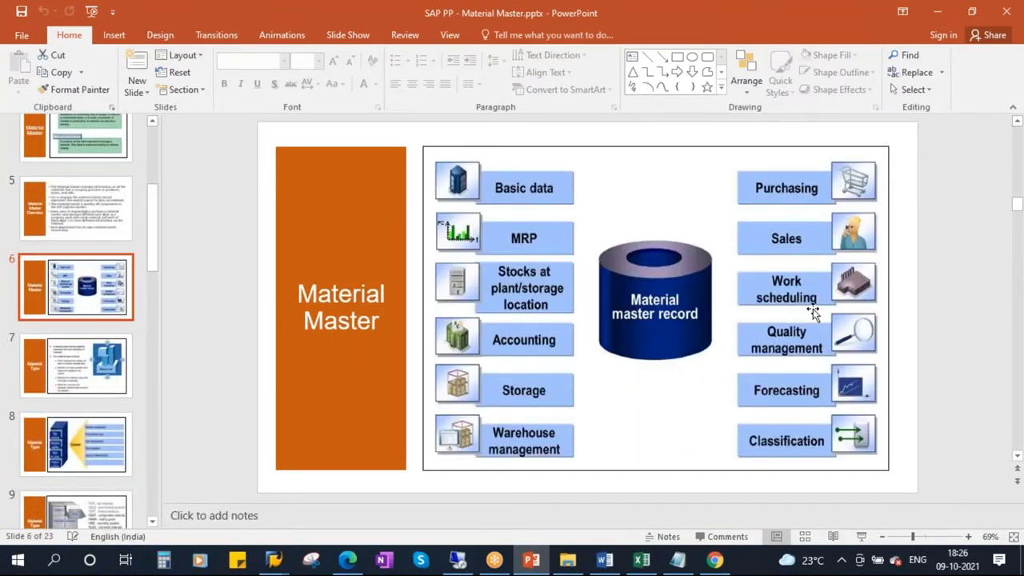
pyautogui.hotkey('alt', 'Tab')
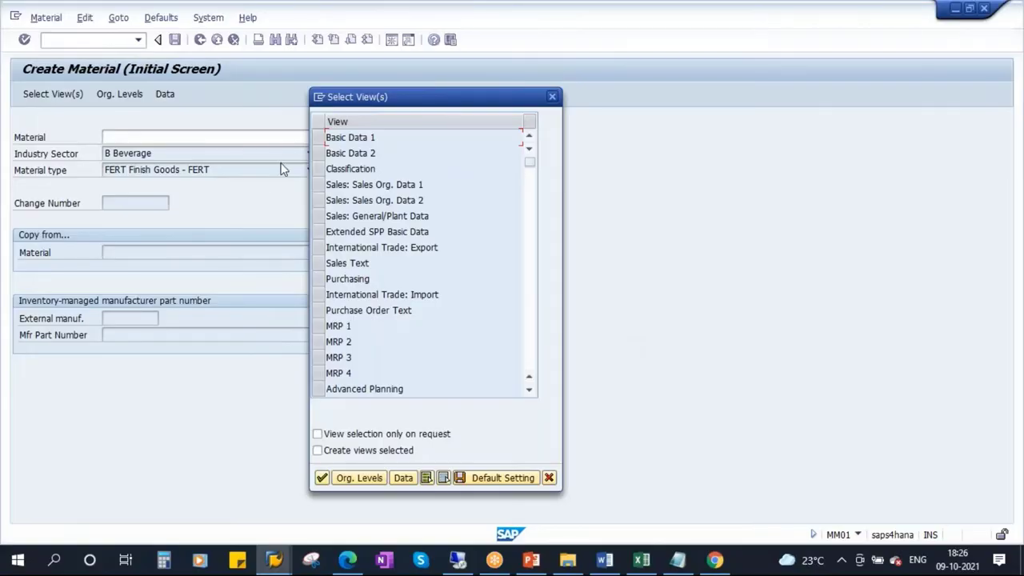
# - Select the Basic Data 1, Basic Data 2, MRP 1, MRP 2, MRP 3 and MRP 4 views
pyautogui.click(318, 137)
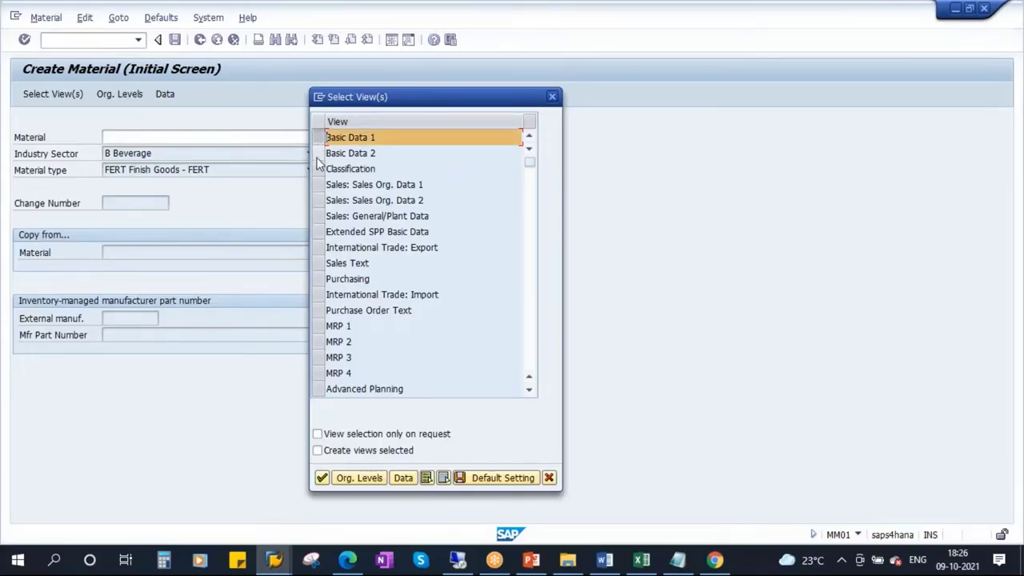
pyautogui.click(318, 153)
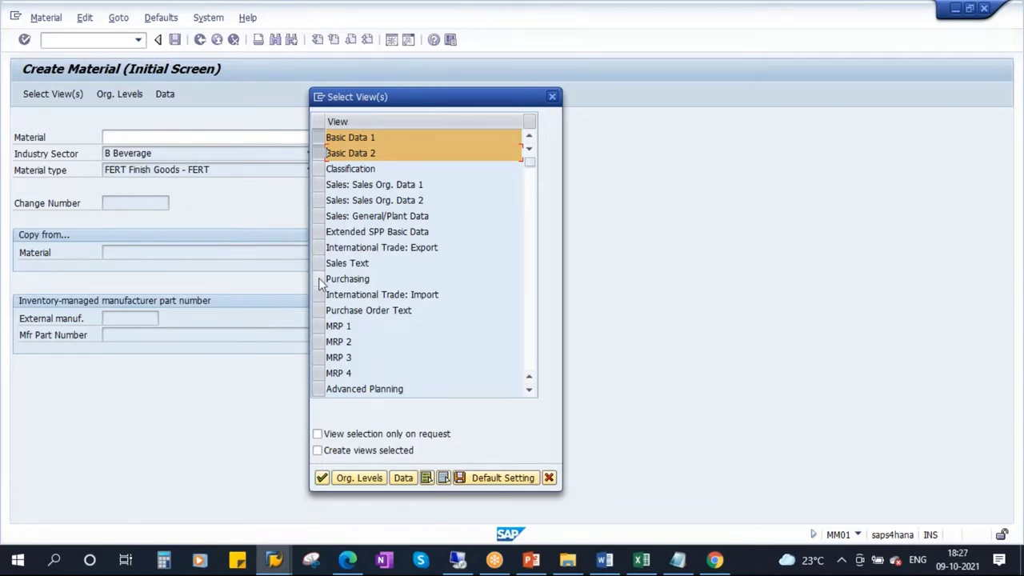
pyautogui.moveTo(452, 102); pyautogui.dragTo(481, 78)
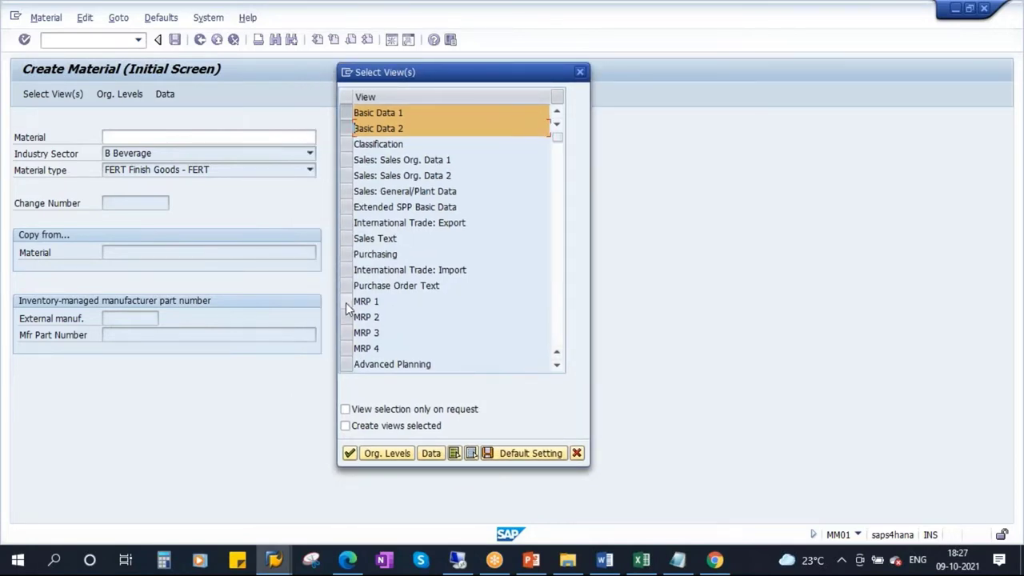
pyautogui.click(346, 301)
pyautogui.click(346, 317)
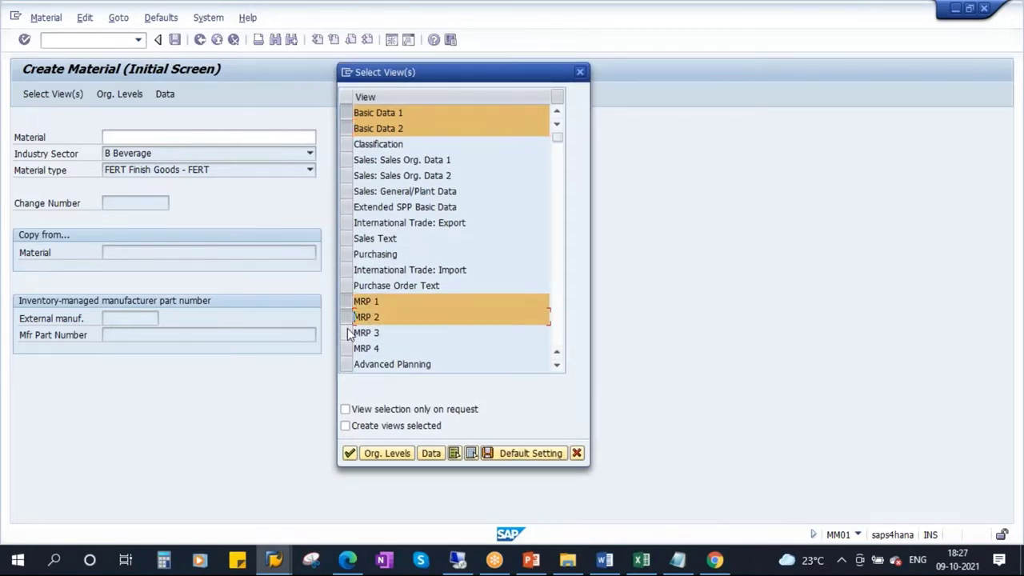
pyautogui.click(347, 332)
pyautogui.click(346, 348)
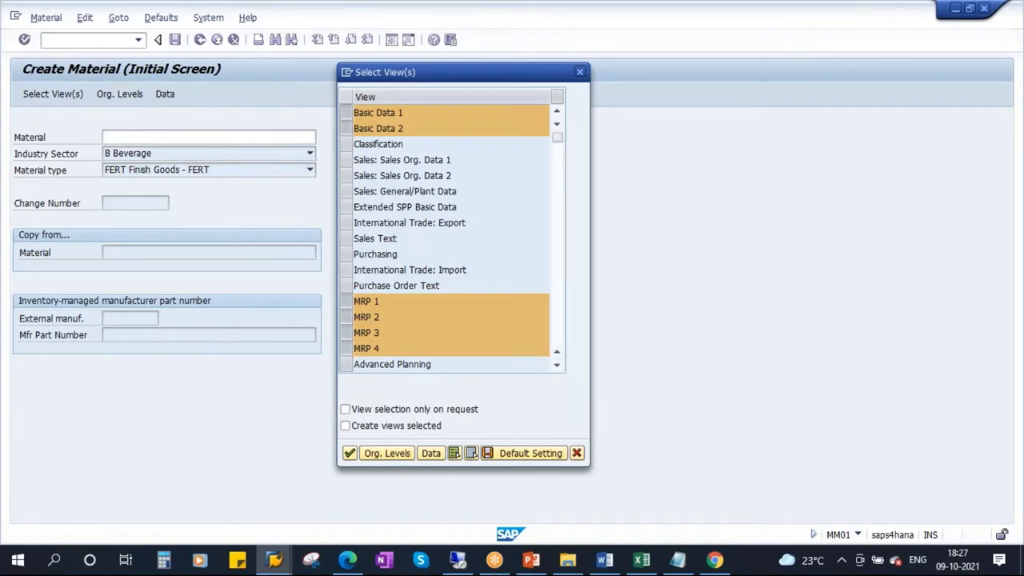
# - Add the Work Scheduling, General Plant Data / Storage 1 and 2, Quality Management, Accounting 1 and Accounting 2 views, and confirm the view selection
pyautogui.scroll(-3, 448, 240)
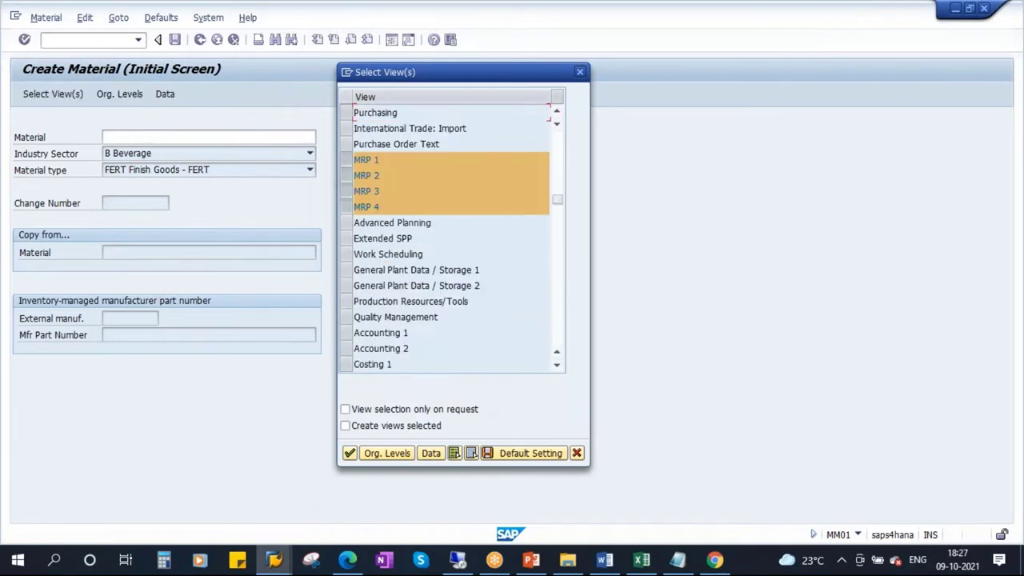
pyautogui.click(346, 254)
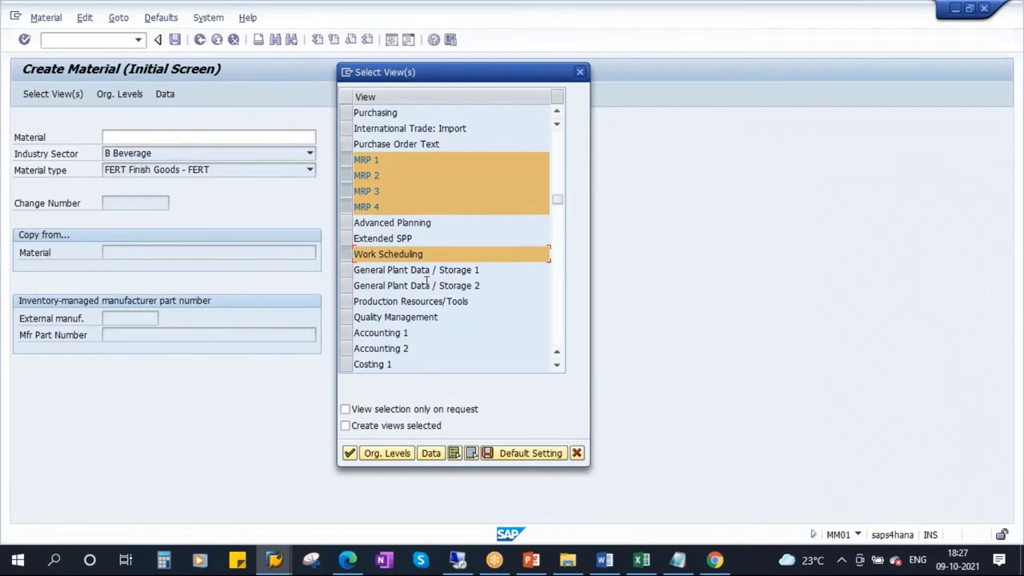
pyautogui.click(347, 270)
pyautogui.click(347, 286)
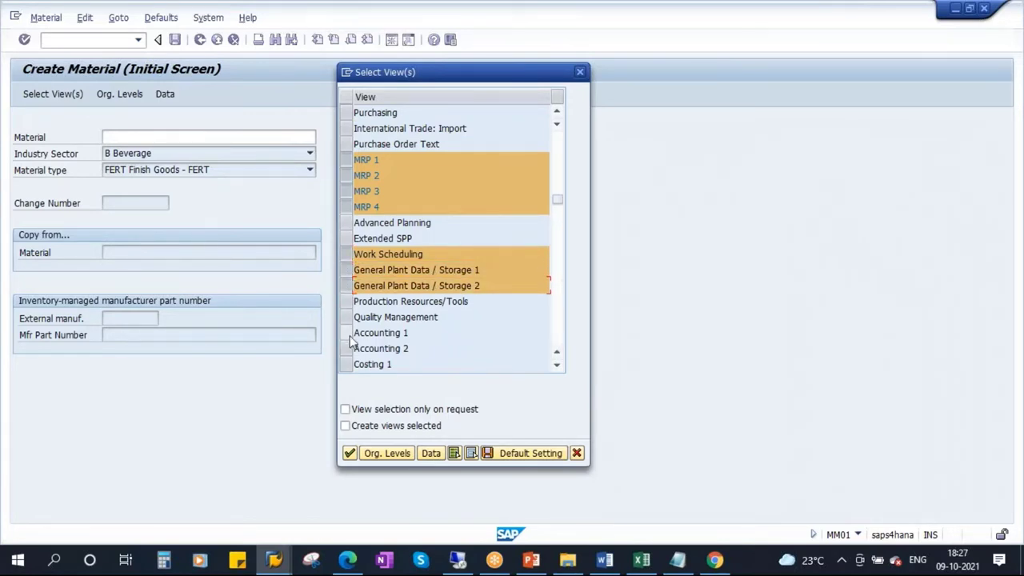
pyautogui.click(347, 318)
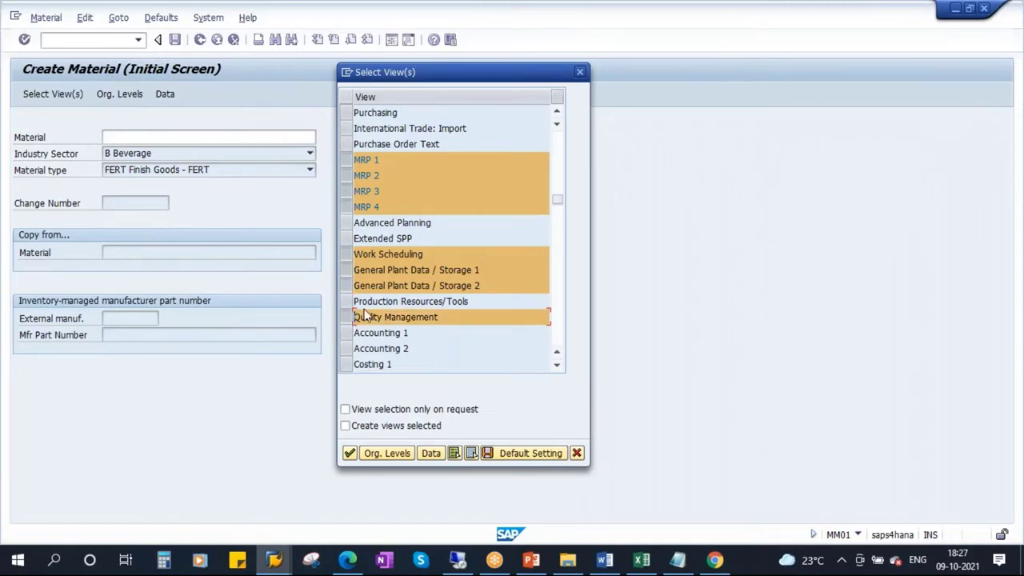
pyautogui.click(347, 333)
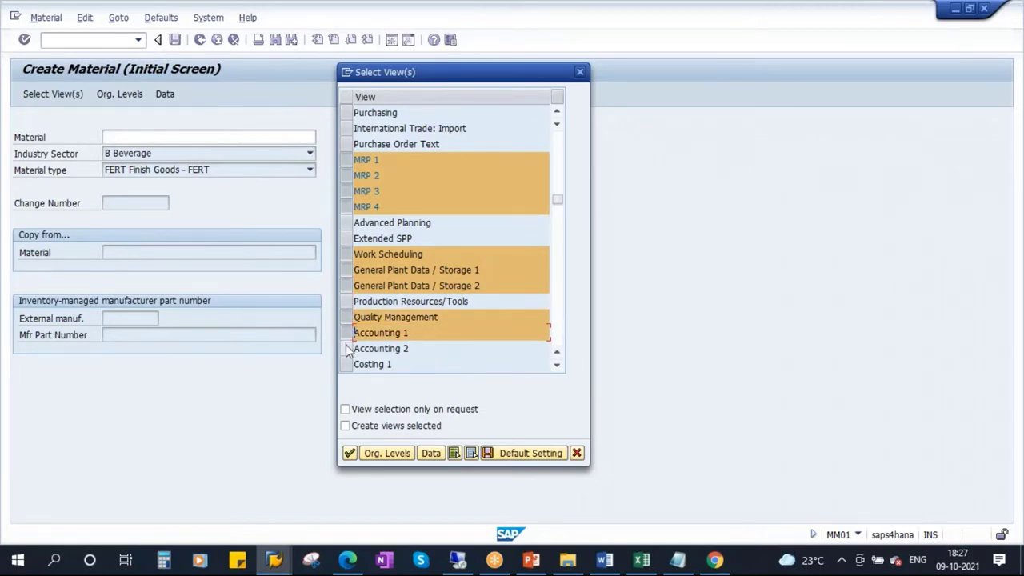
pyautogui.click(347, 349)
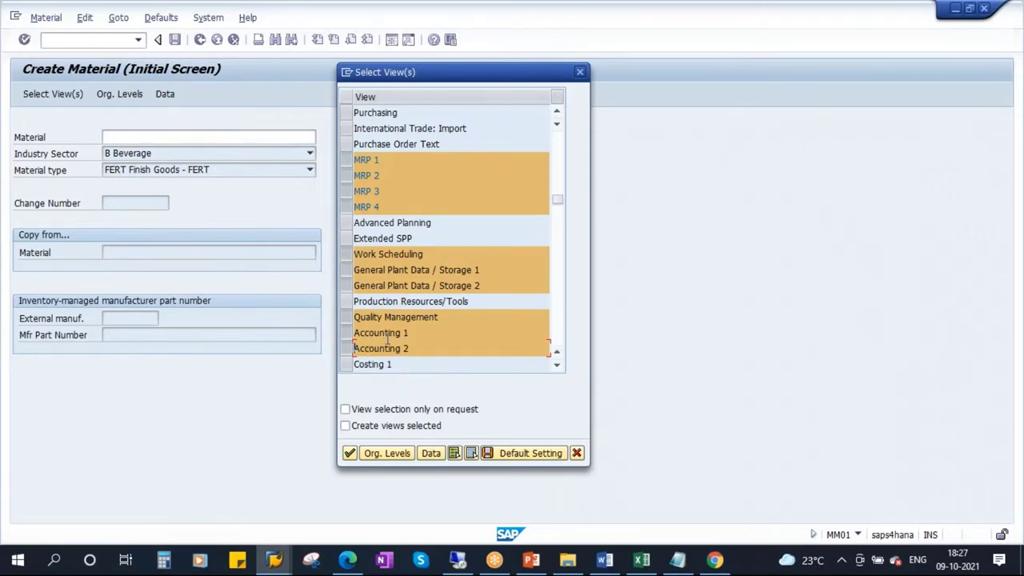
pyautogui.scroll(-2, 377, 333)
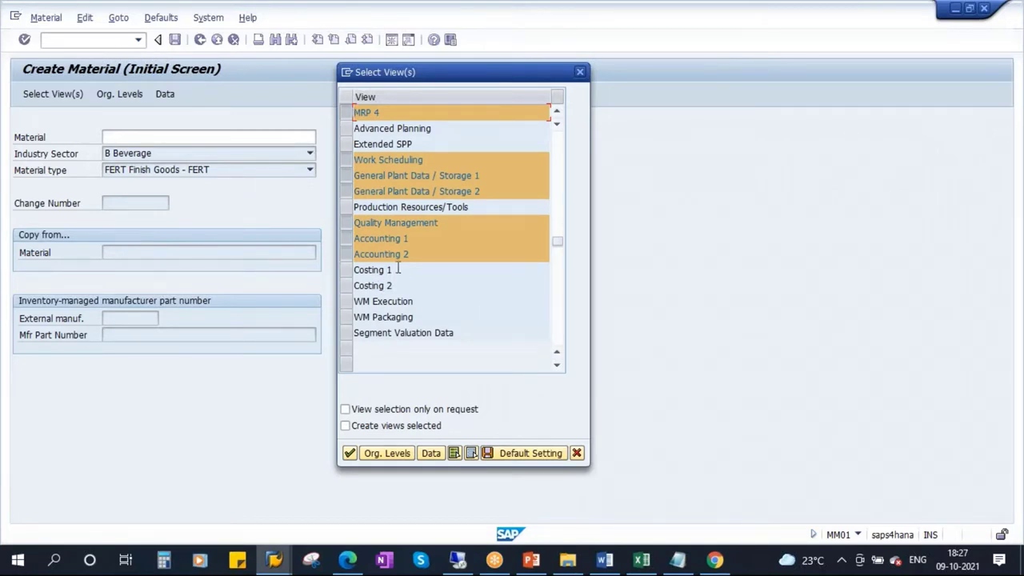
pyautogui.scroll(5, 428, 227)
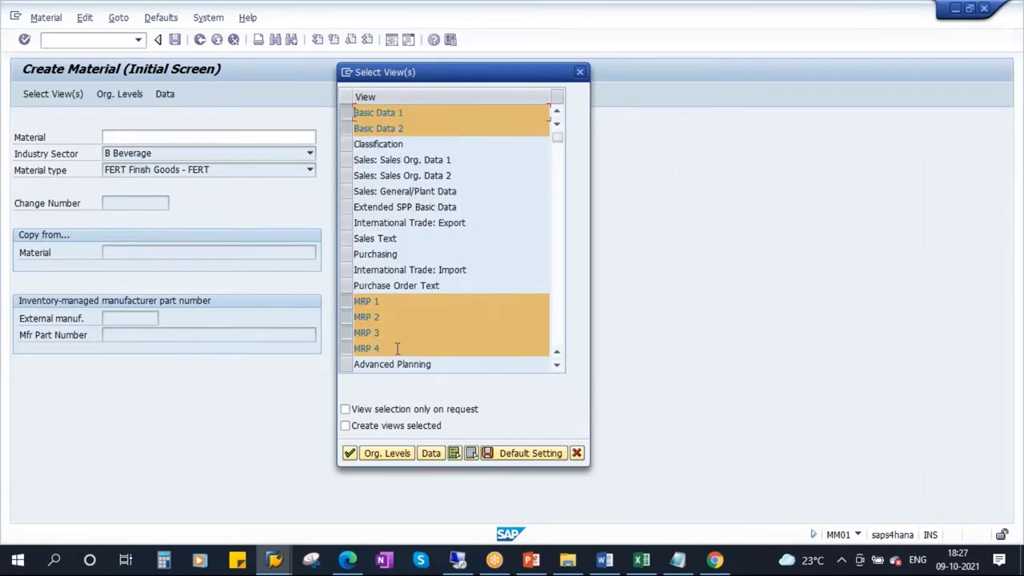
pyautogui.click(350, 453)
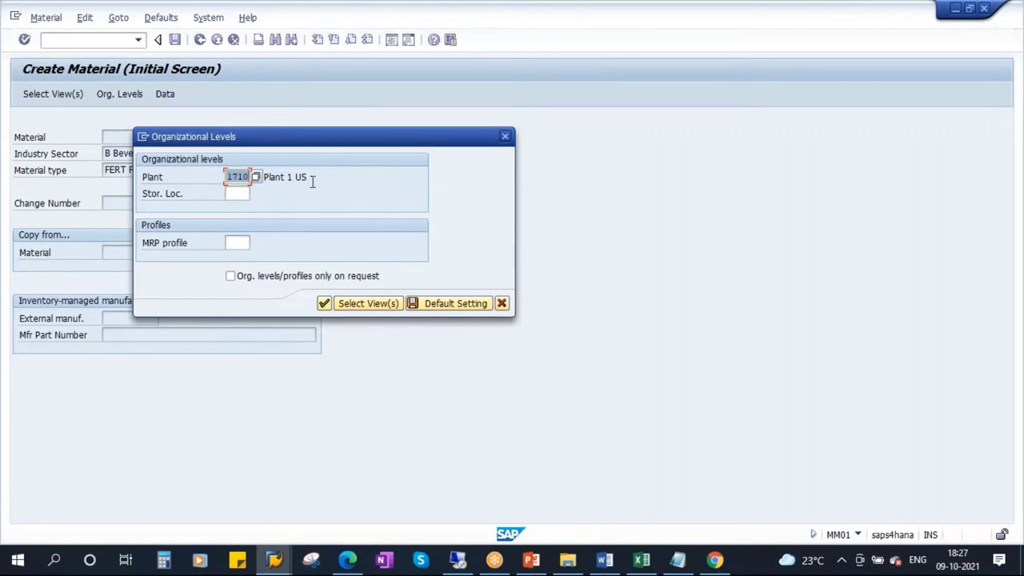
# - Clear the plant in the organizational levels and choose plant 1710 Plant 1 US from the possible entries, leaving the storage location blank
pyautogui.moveTo(306, 142); pyautogui.dragTo(418, 166)
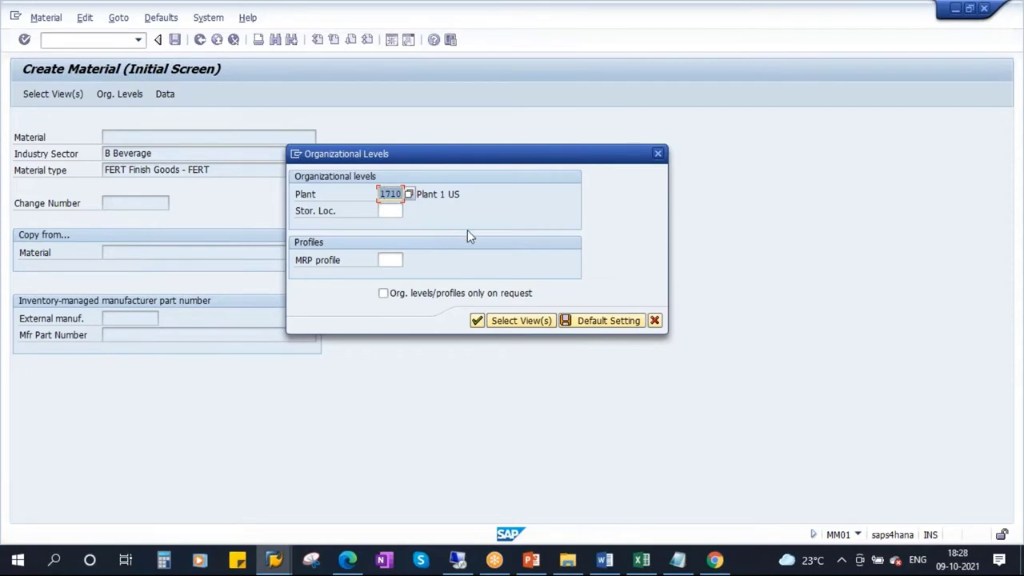
pyautogui.press('BackSpace')
pyautogui.click(409, 193)
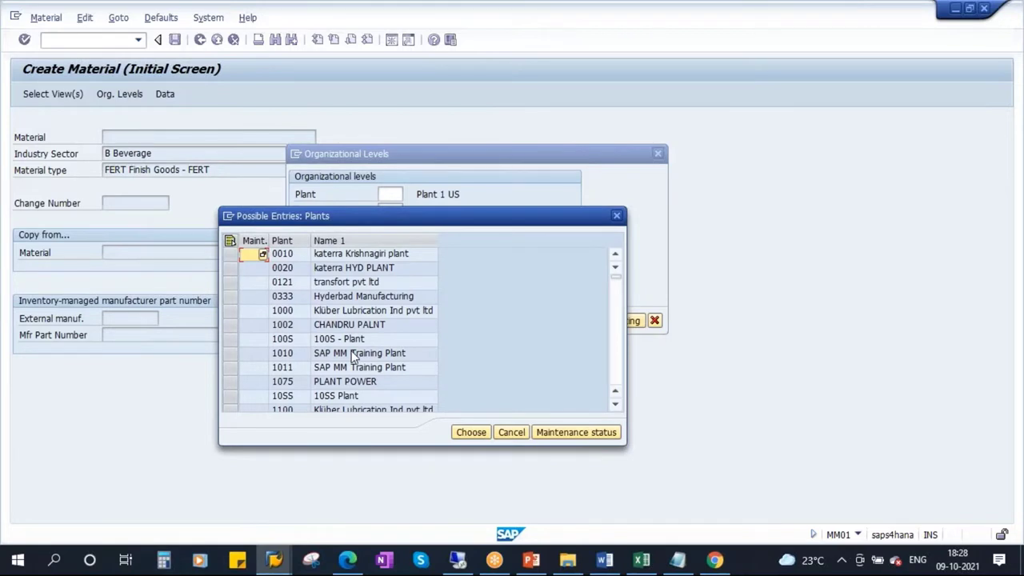
pyautogui.scroll(-4, 351, 355)
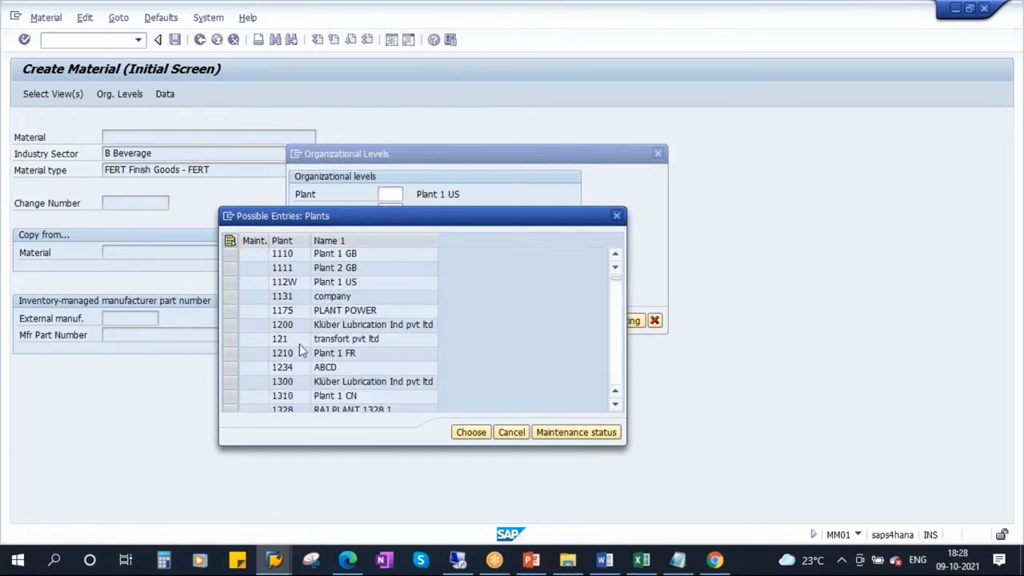
pyautogui.scroll(-4, 301, 352)
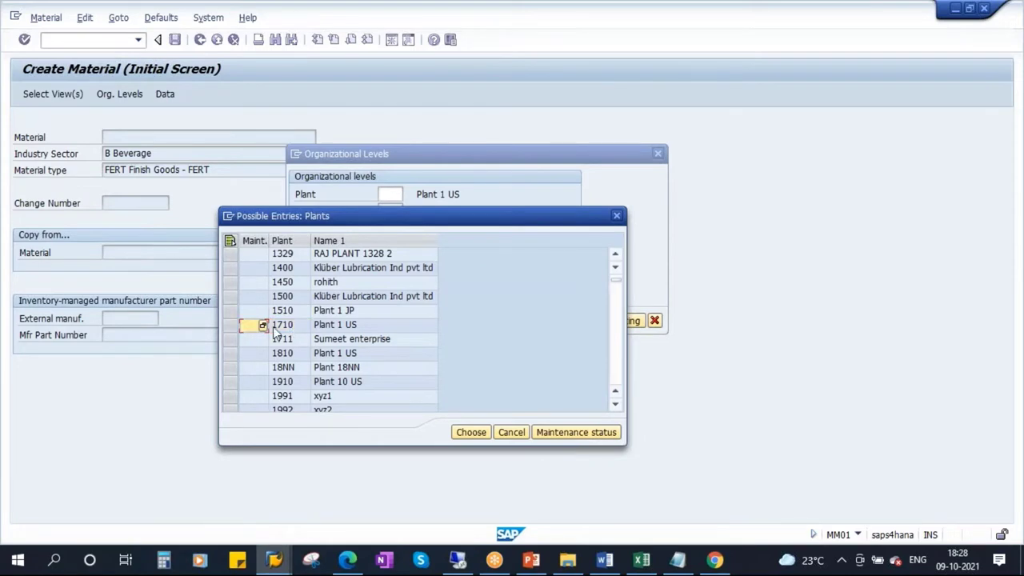
pyautogui.click(472, 432)
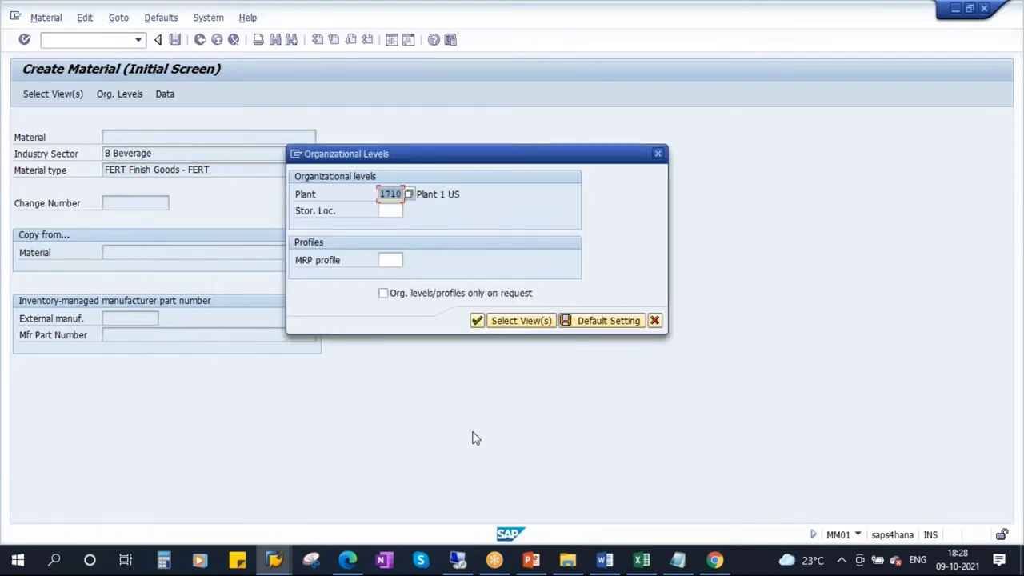
pyautogui.click(385, 212)
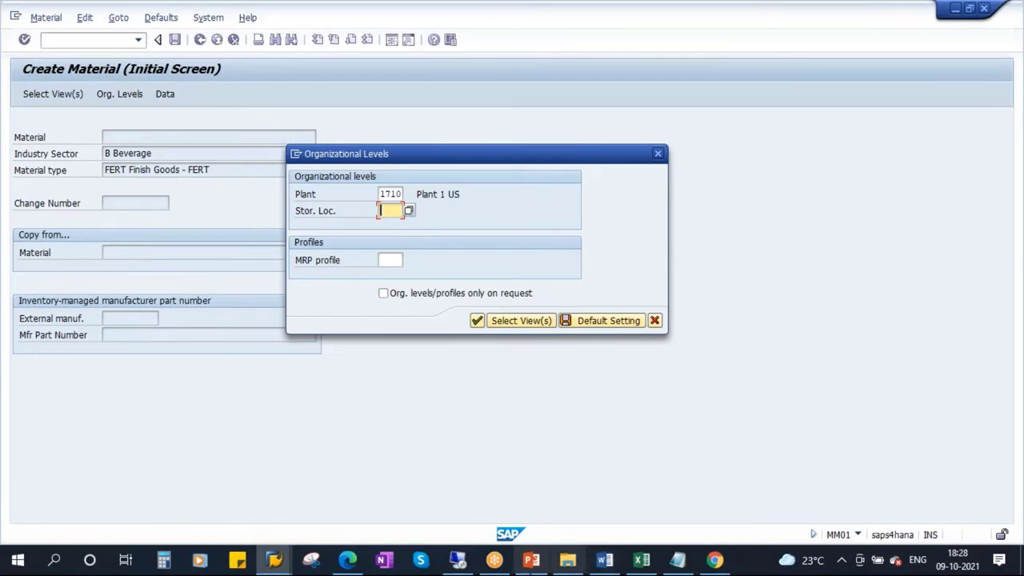
# - Switch to PowerPoint and find slide 11, Data Screens in Material Master
pyautogui.click(531, 559)
pyautogui.scroll(-3, 56, 347)
pyautogui.scroll(-8, 56, 347)
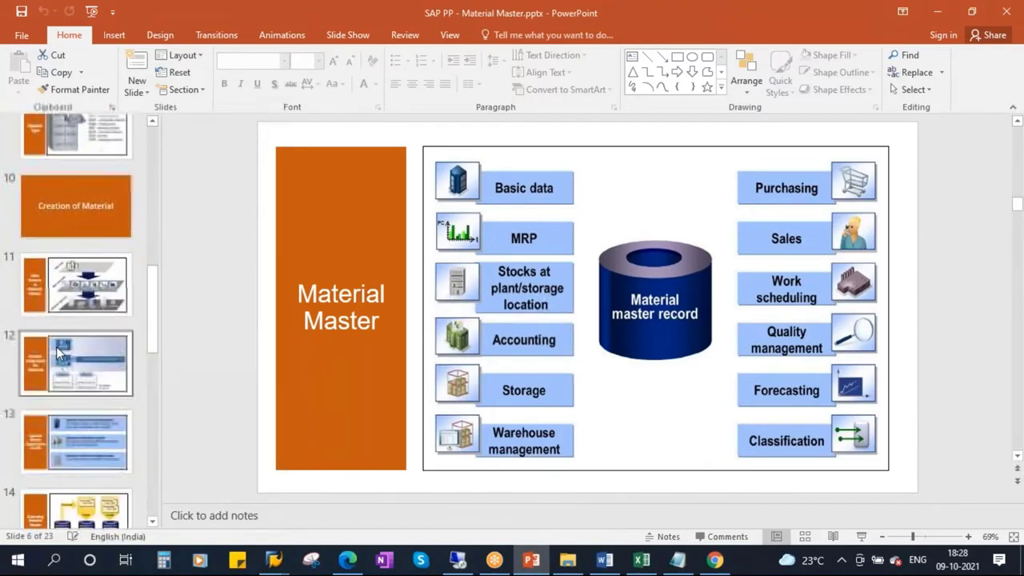
pyautogui.click(70, 300)
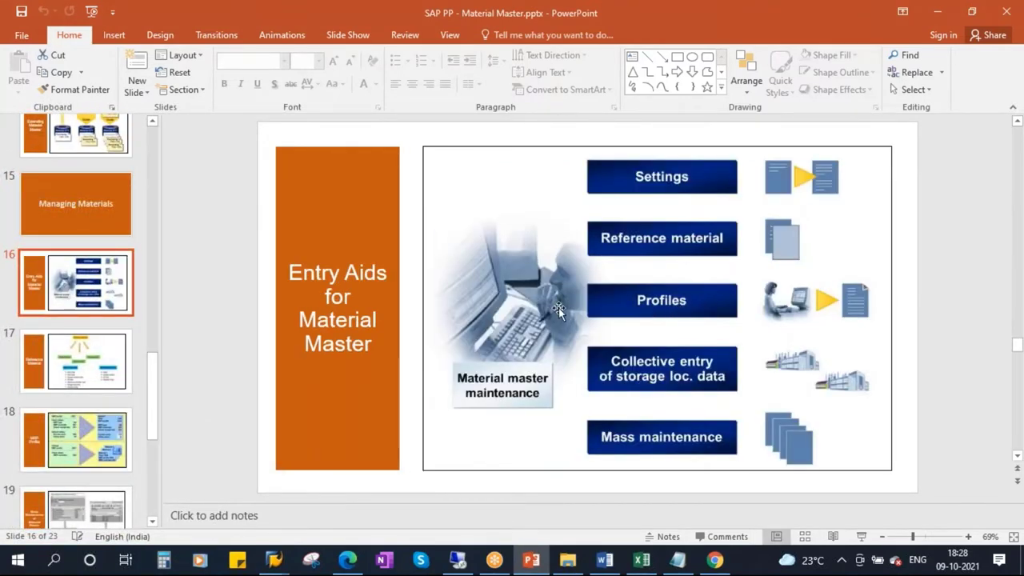
pyautogui.scroll(7, 48, 269)
pyautogui.scroll(-1, 47, 269)
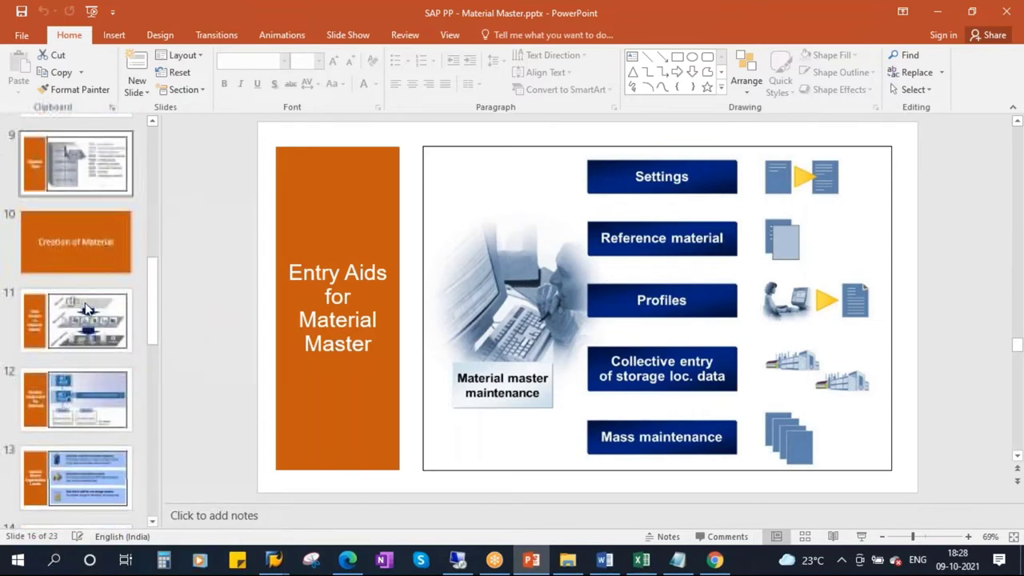
pyautogui.click(76, 320)
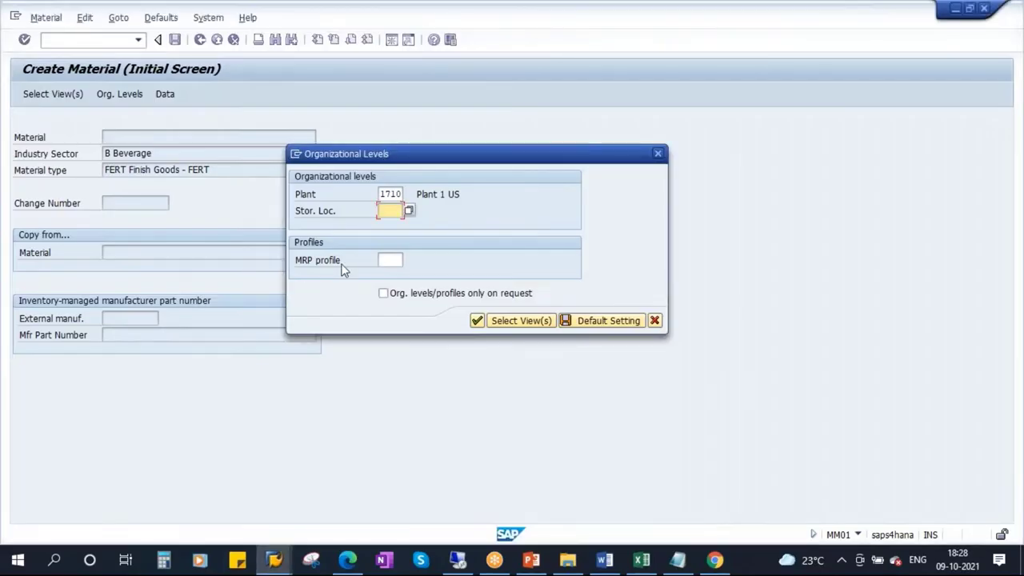
# - Accept the organizational levels in SAP and compare the Basic data 1 screen with the Data Screens slide in PowerPoint
pyautogui.click(477, 320)
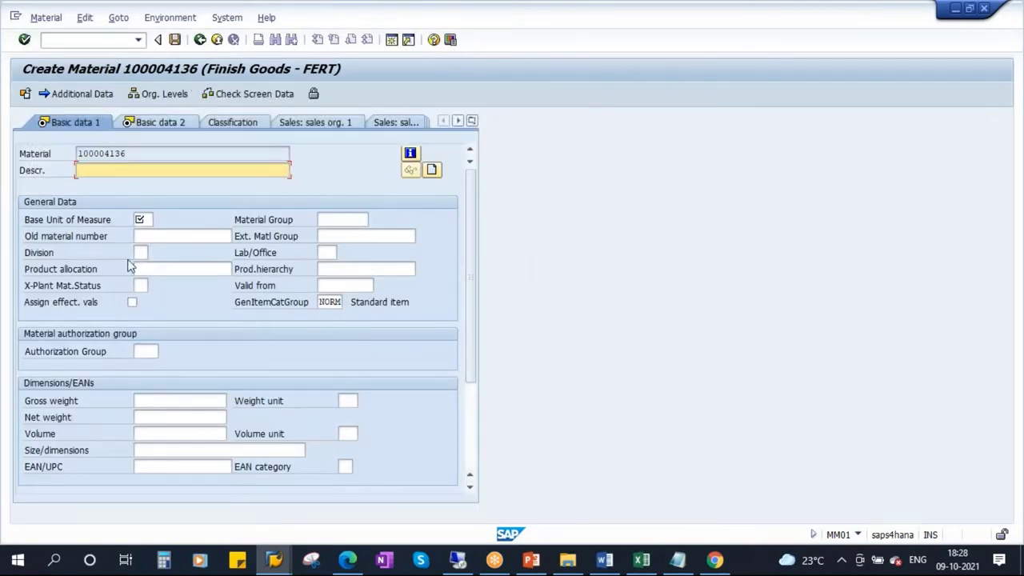
pyautogui.click(530, 560)
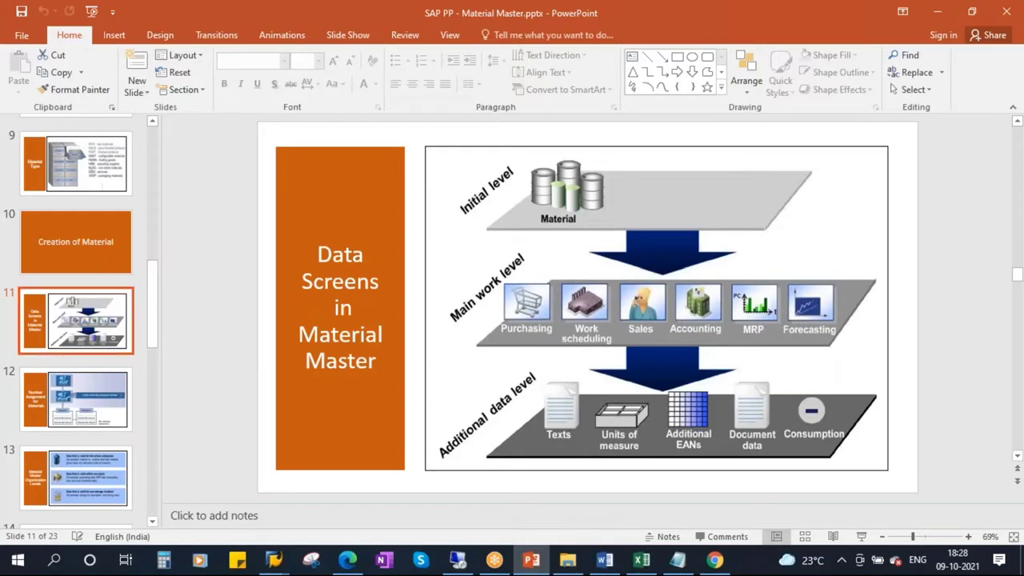
pyautogui.hotkey('alt', 'Tab')
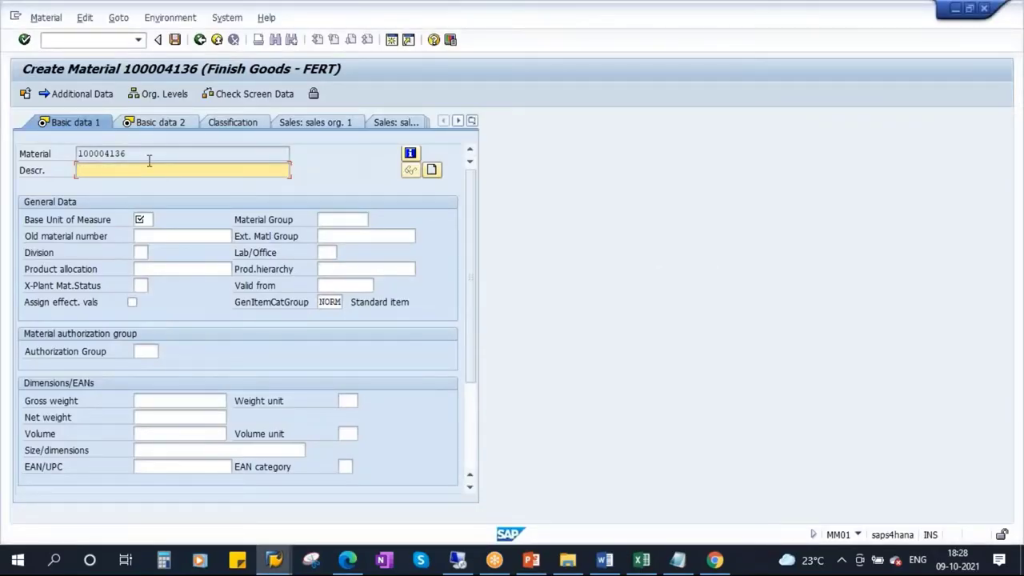
# - Highlight the material number in SAP and add the line "Material Number" below the finished product line in the Notepad notes
pyautogui.moveTo(134, 156); pyautogui.dragTo(70, 157)
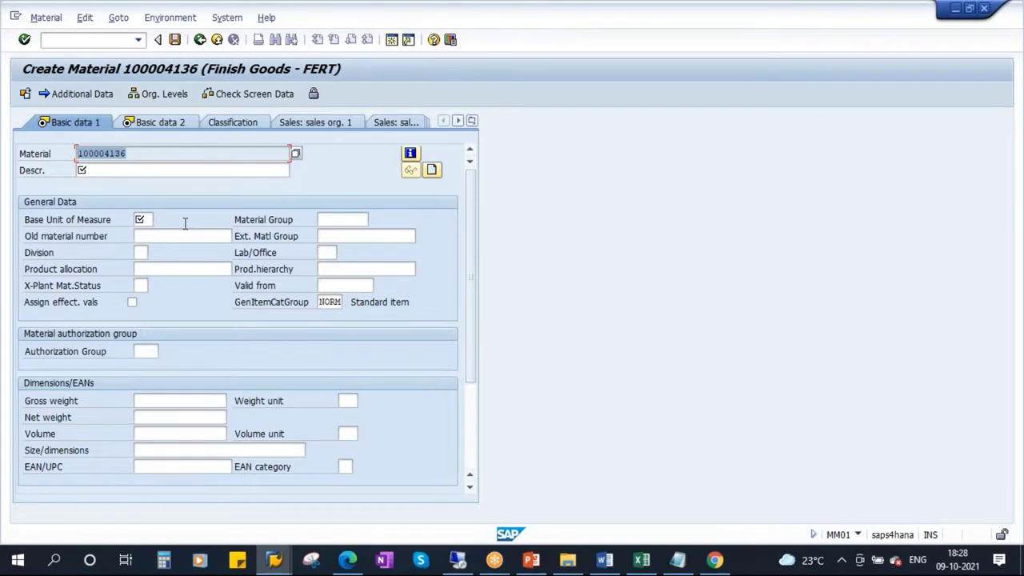
pyautogui.click(677, 559)
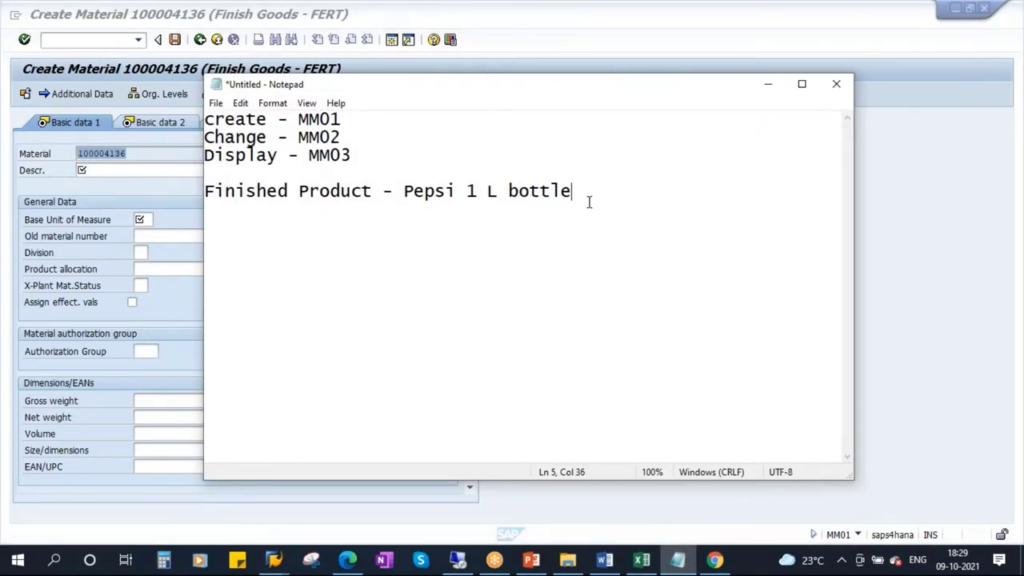
pyautogui.press('Return')
pyautogui.press('Return')
pyautogui.write('Mater')
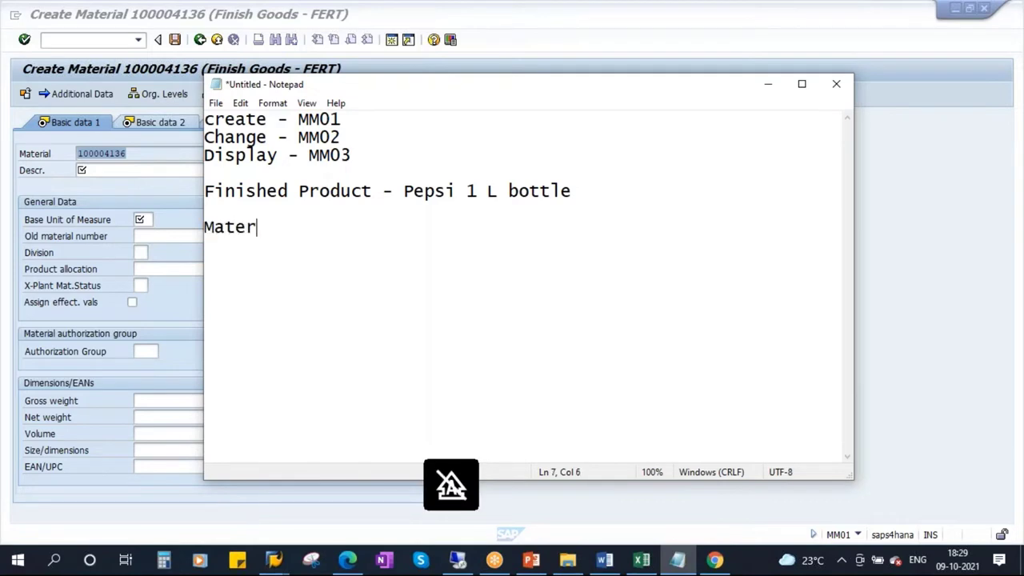
pyautogui.write('ial Number')
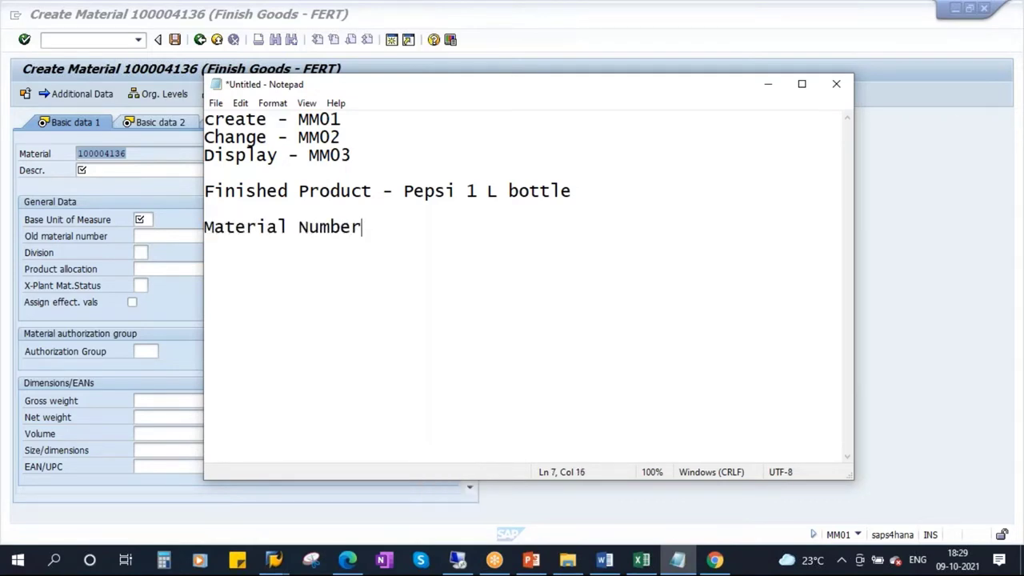
pyautogui.click(767, 84)
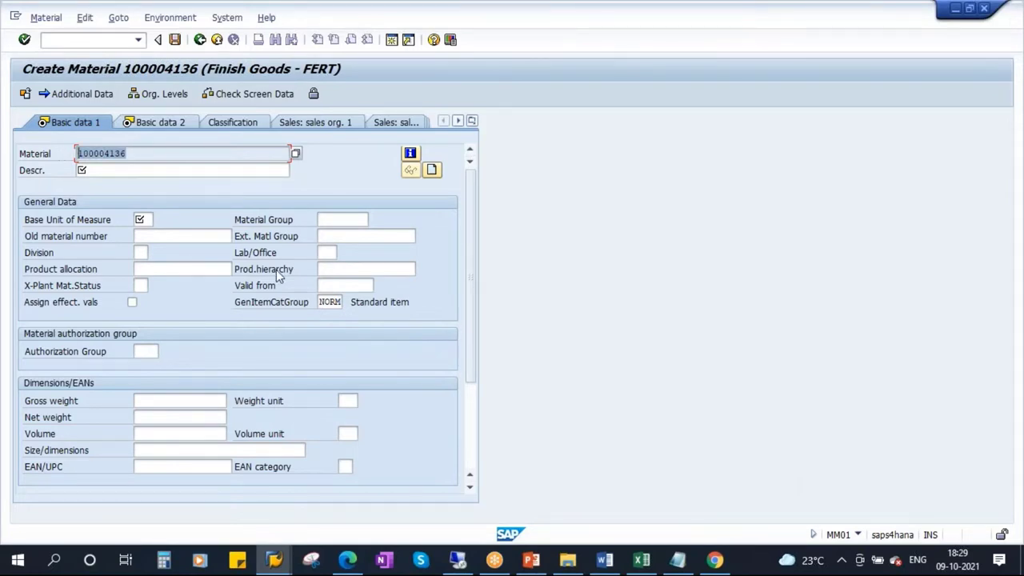
# - Reopen the Notepad notes, move the window slightly up, and add the line "Internal numbering" below "Material Number"
pyautogui.click(677, 559)
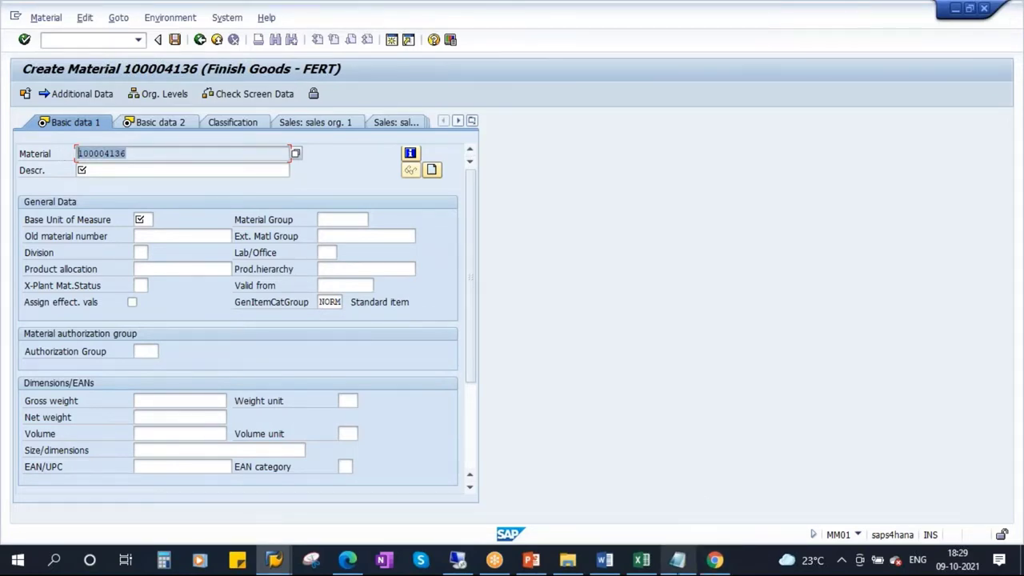
pyautogui.moveTo(485, 94); pyautogui.dragTo(497, 58)
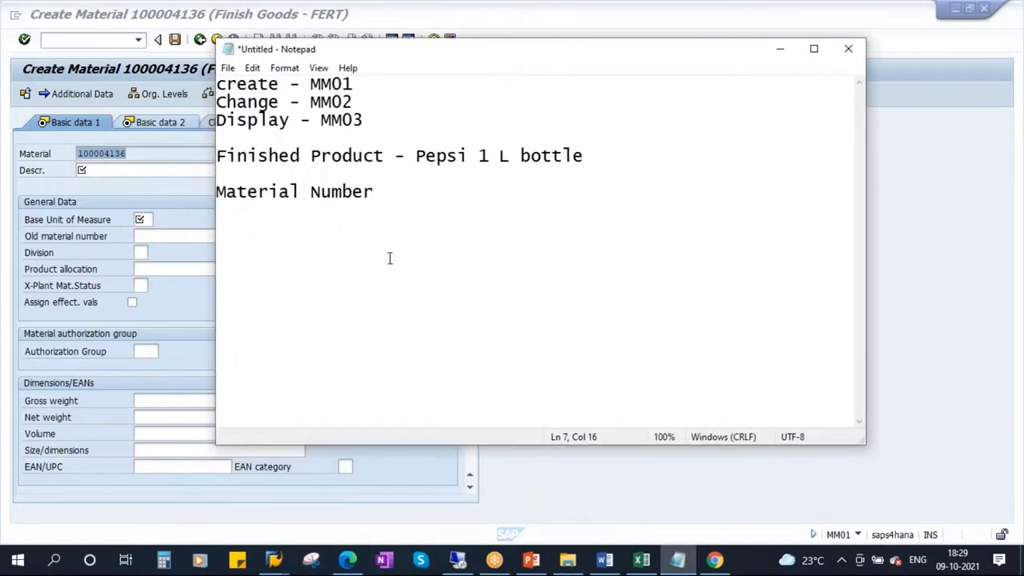
pyautogui.press('Return')
pyautogui.press('Return')
pyautogui.write('Internal')
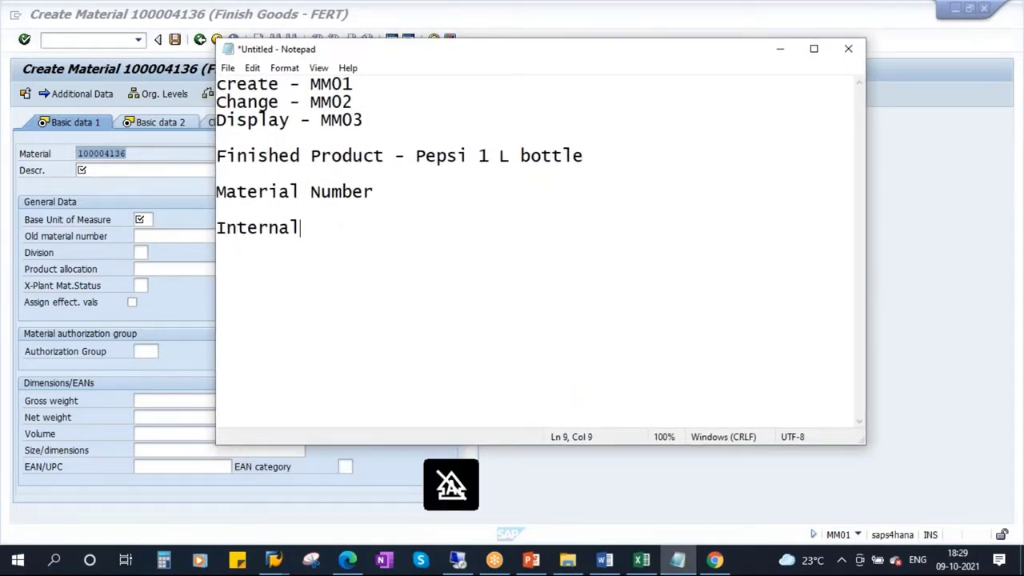
pyautogui.write(' numbering')
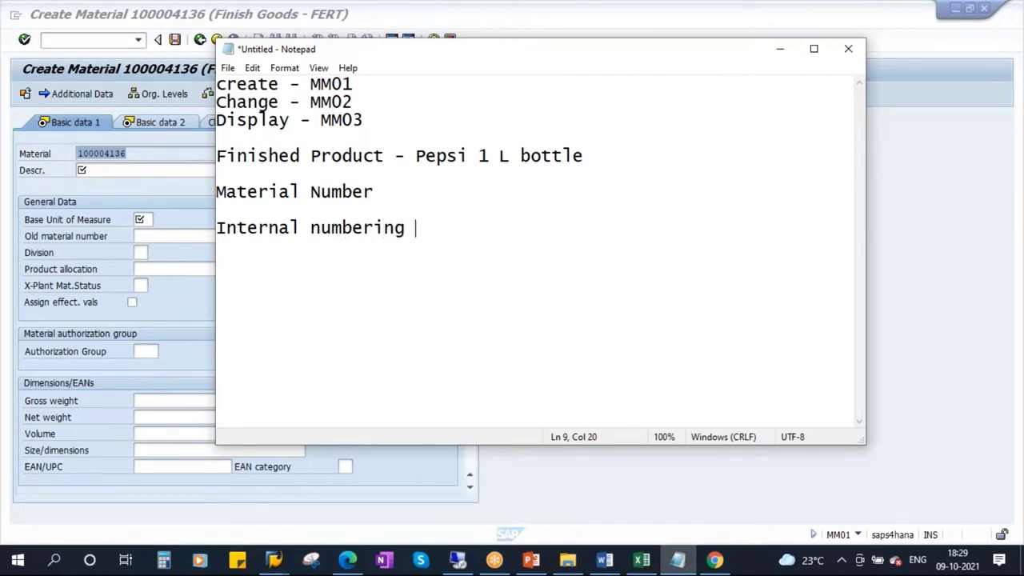
# - Add the line "External Numbering" a few lines below "Internal numbering" in the notes
pyautogui.press('Return')
pyautogui.press('Return')
pyautogui.press('Return')
pyautogui.write('Extrn')
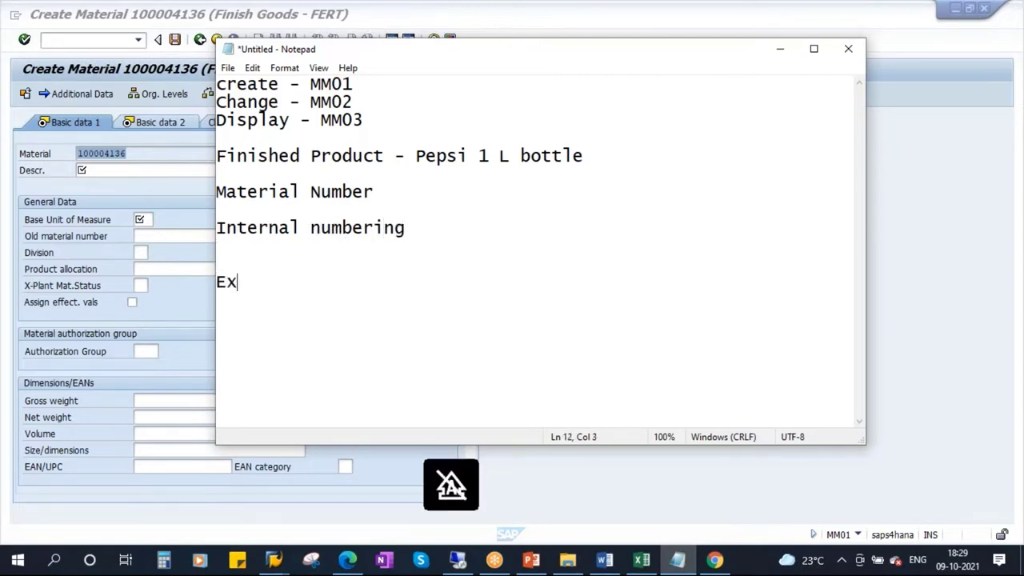
pyautogui.press('BackSpace')
pyautogui.press('BackSpace')
pyautogui.write('ernal Numbering')
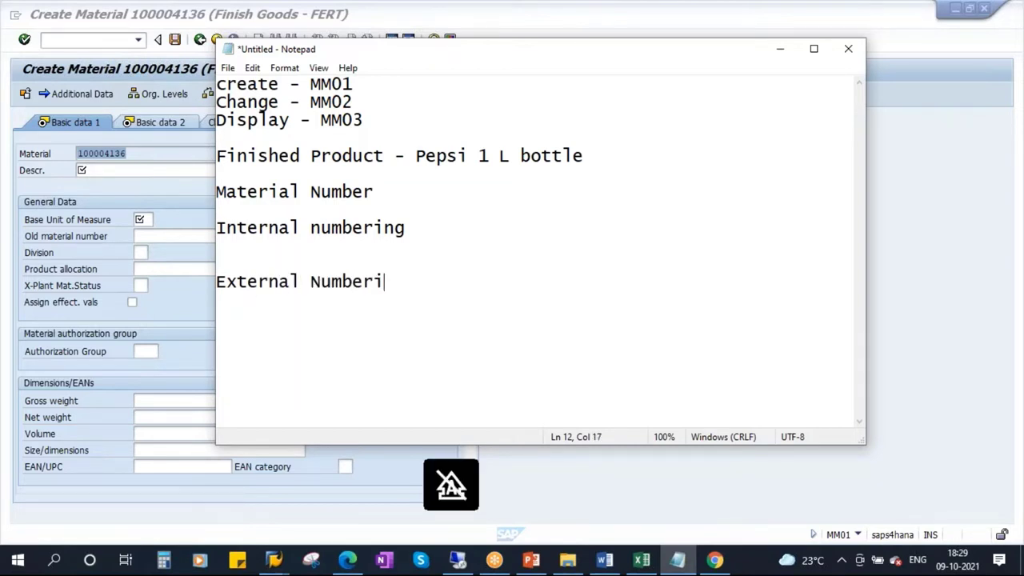
# - Append "- System will assign number" to the "Internal numbering" line in the Notepad notes
pyautogui.click(421, 227)
pyautogui.write('- System')
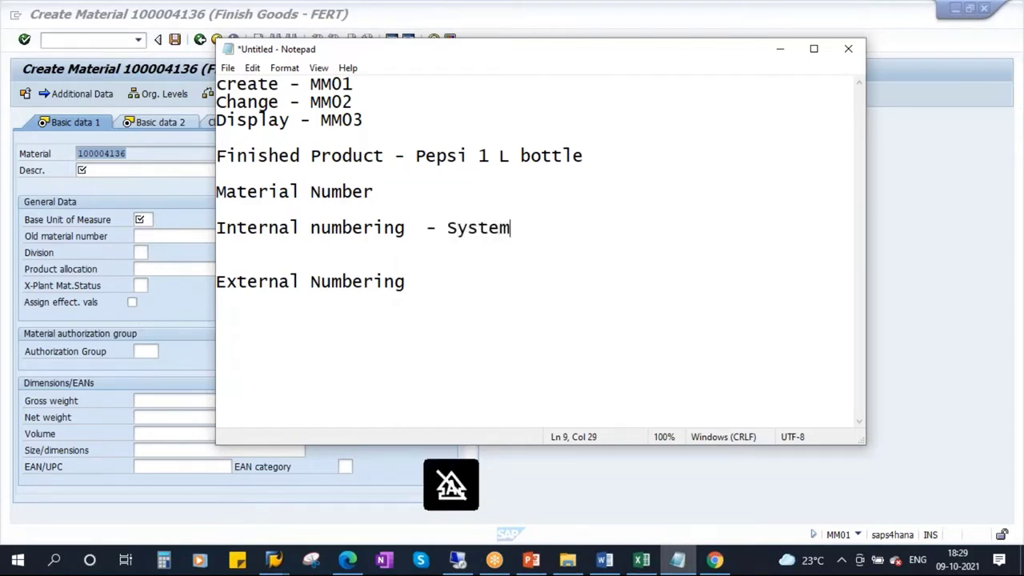
pyautogui.write(' will')
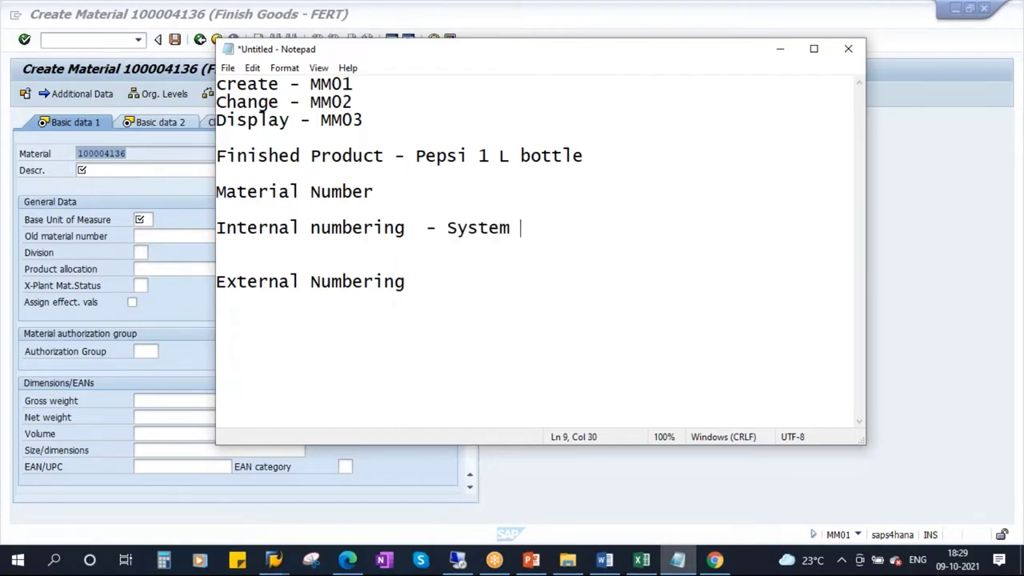
pyautogui.write(' assig')
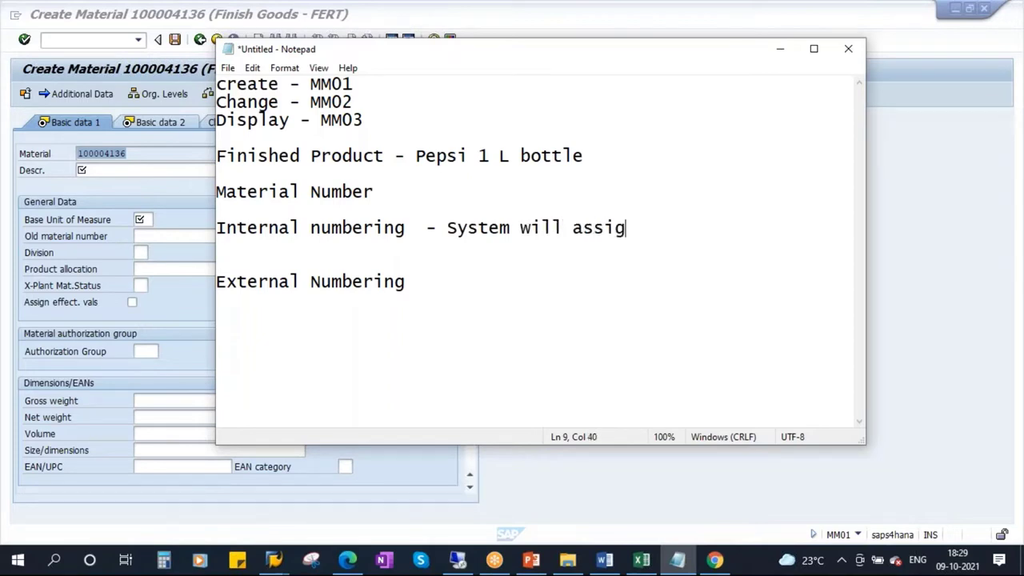
pyautogui.write('n number')
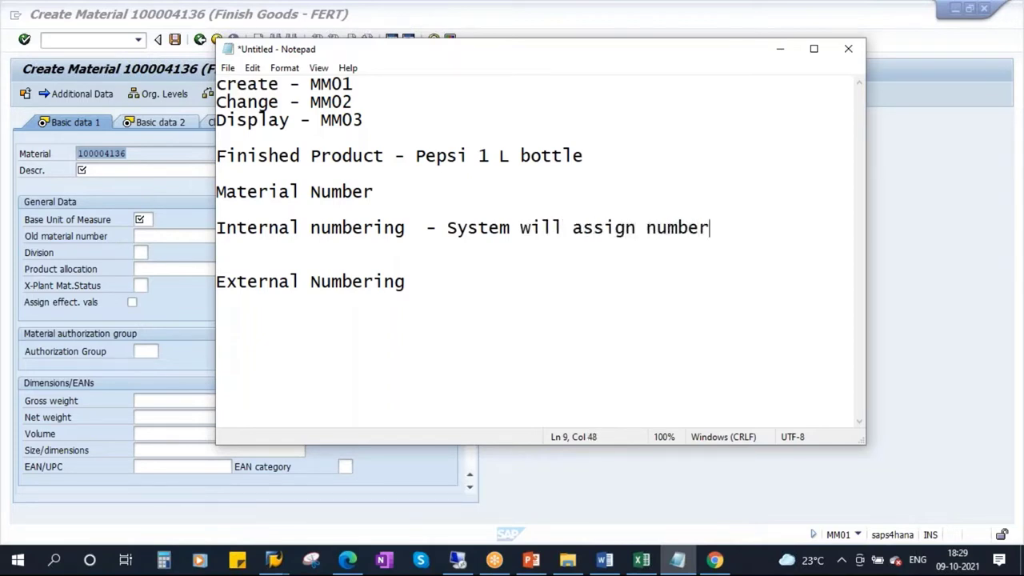
# - Check the material number in SAP, then start a number range reading "100000000 -" below the internal numbering line in the notes
pyautogui.click(782, 48)
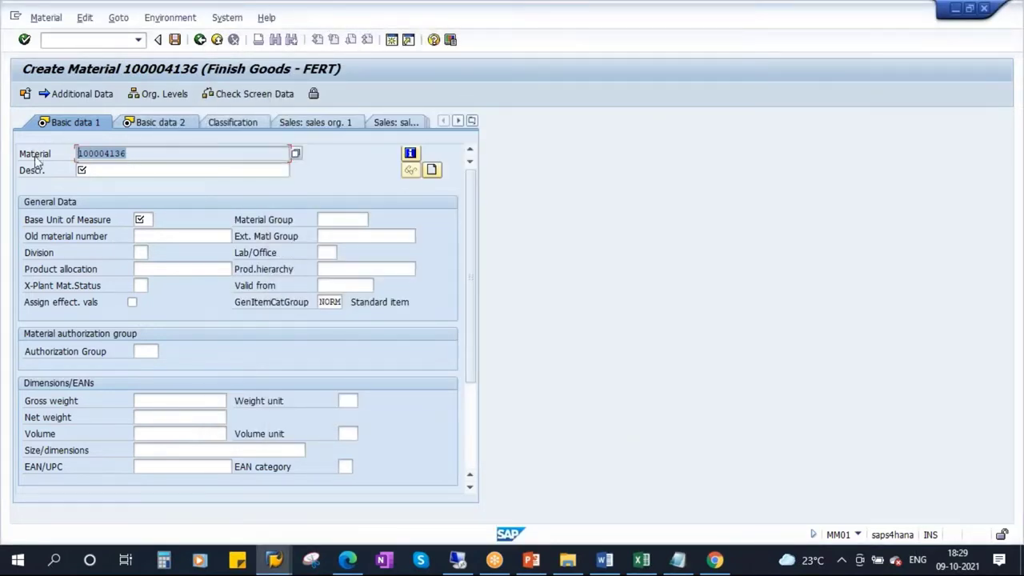
pyautogui.press('Home')
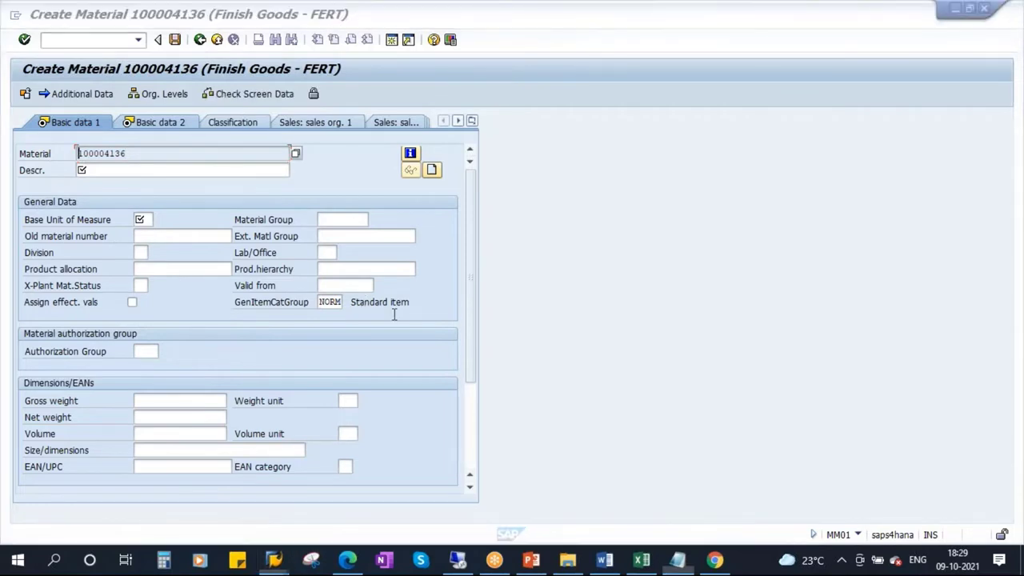
pyautogui.hotkey('alt', 'Tab')
pyautogui.click(228, 246)
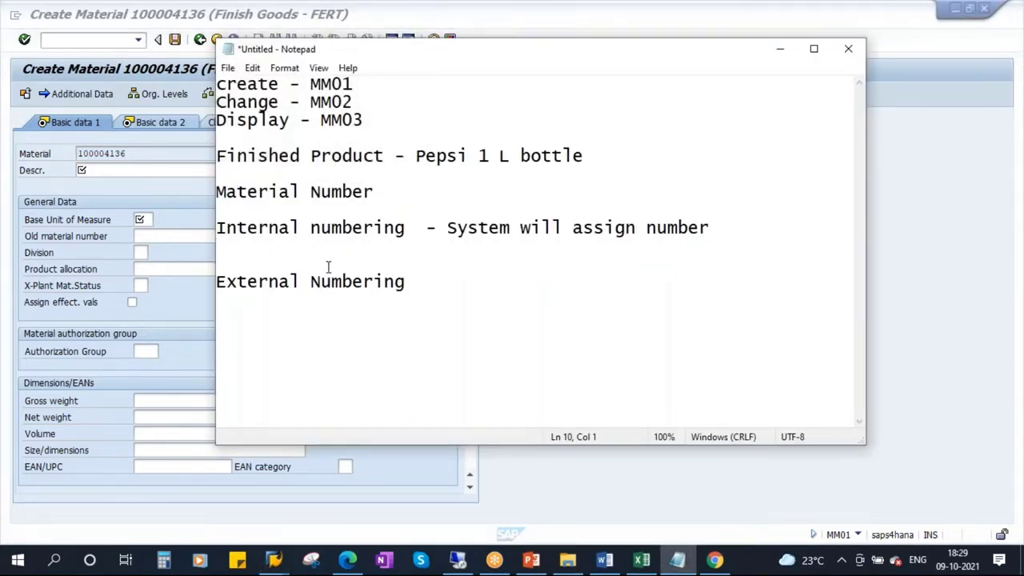
pyautogui.write('100004136')
pyautogui.press('Left')
pyautogui.press('Left')
pyautogui.press('Left')
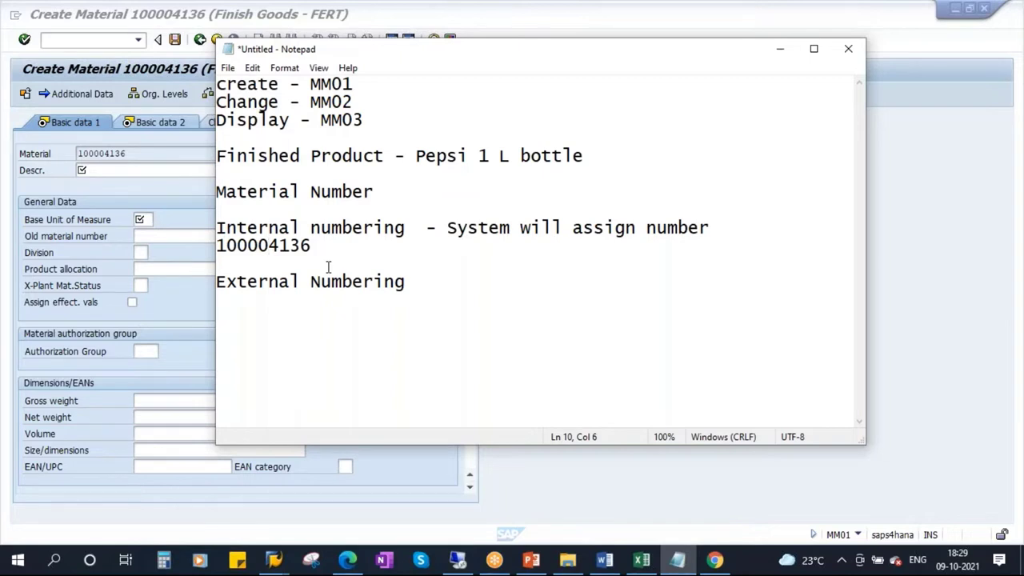
pyautogui.press('Delete')
pyautogui.press('Delete')
pyautogui.press('Delete')
pyautogui.press('Delete')
pyautogui.write('0000 -')
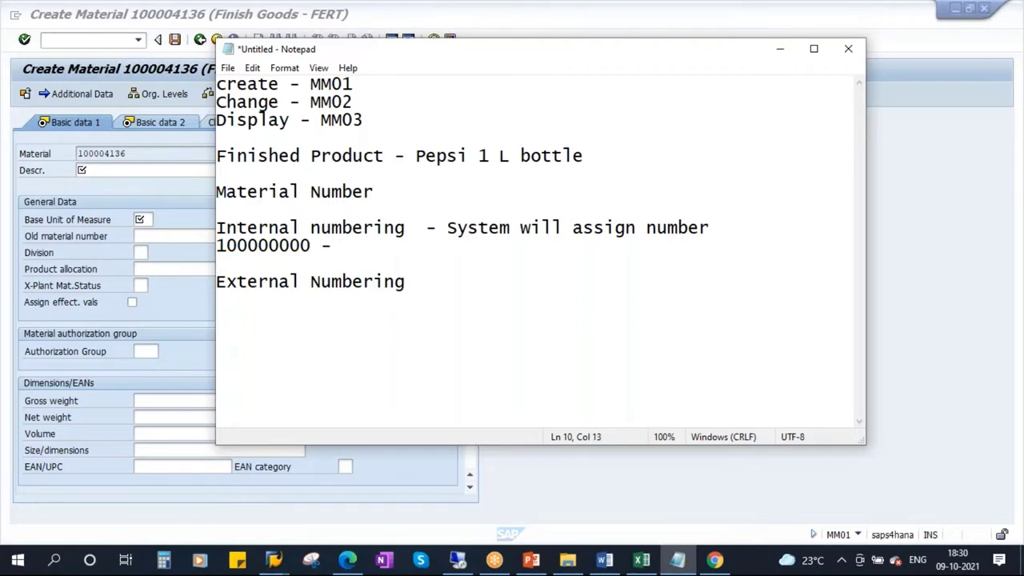
pyautogui.write('100004136')
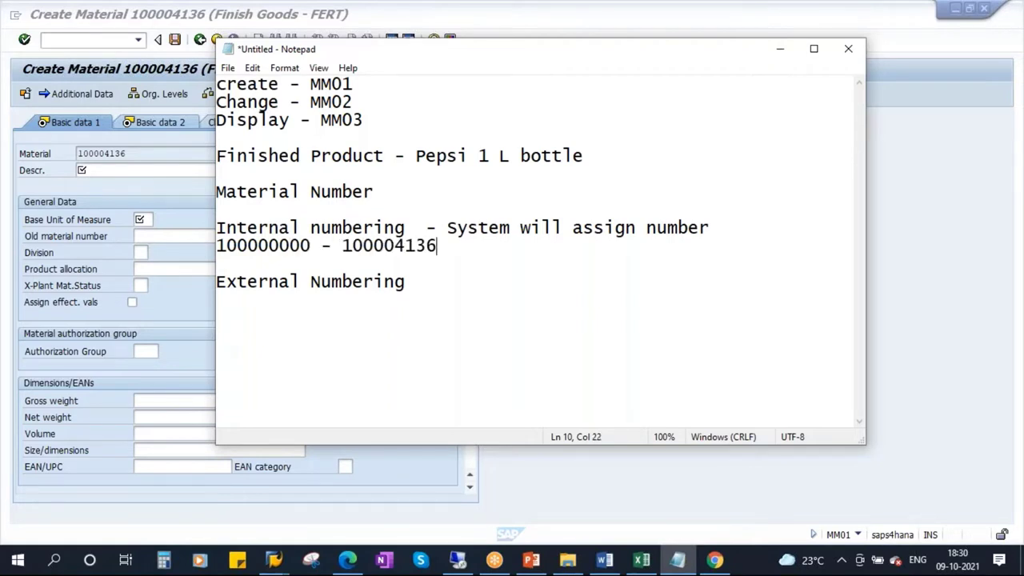
pyautogui.click(393, 246)
pyautogui.press('Left')
pyautogui.press('Left')
pyautogui.press('Left')
pyautogui.press('Left')
pyautogui.press('Left')
pyautogui.press('Left')
pyautogui.press('Left')
pyautogui.press('Left')
pyautogui.press('Left')
pyautogui.press('Left')
pyautogui.press('Left')
pyautogui.press('Left')
pyautogui.press('Right')
pyautogui.press('Right')
pyautogui.press('Right')
pyautogui.press('Right')
pyautogui.press('Right')
pyautogui.press('Right')
pyautogui.press('Right')
pyautogui.press('Right')
pyautogui.press('Right')
pyautogui.press('Right')
pyautogui.press('Delete')
pyautogui.press('Delete')
pyautogui.press('Delete')
pyautogui.press('Delete')
pyautogui.press('Delete')
pyautogui.press('Delete')
pyautogui.press('Delete')
pyautogui.press('Delete')
pyautogui.write('9')
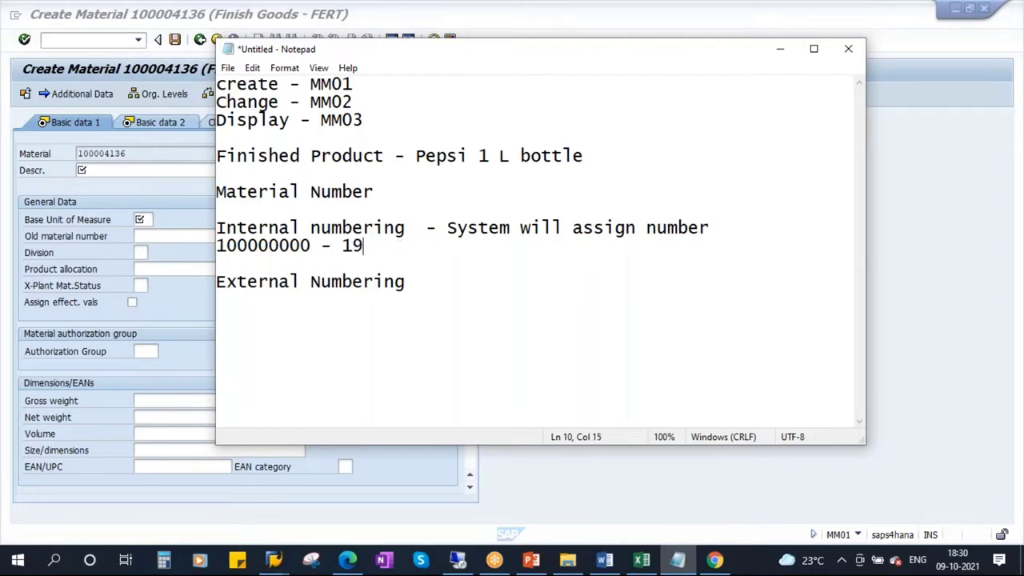
pyautogui.write('99999')
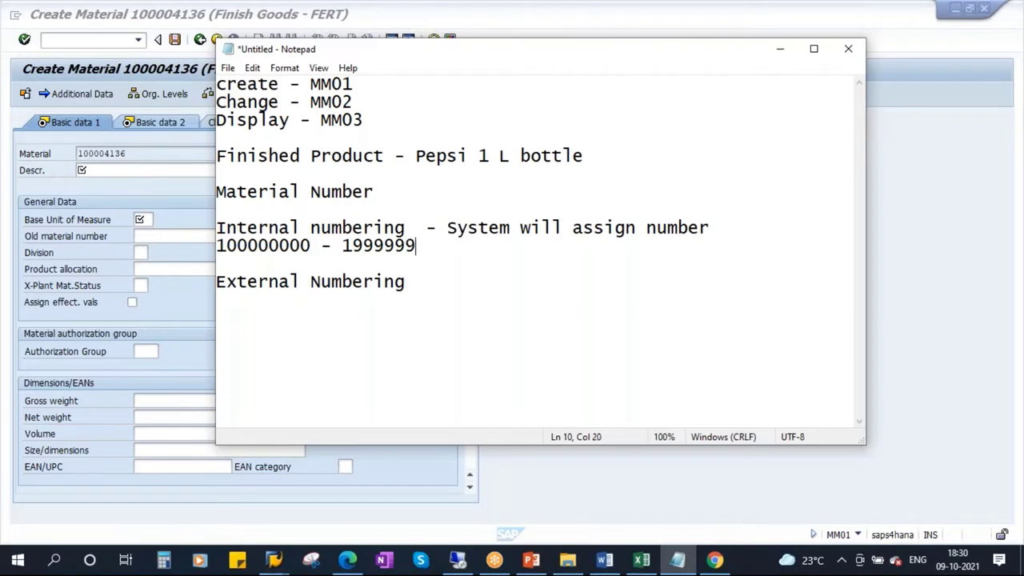
pyautogui.write('999')
pyautogui.moveTo(454, 245); pyautogui.dragTo(216, 246)
pyautogui.click(310, 245)
# - Add the example numbers "100004136, 100004137, 100004138" below the internal number range, separated by a blank line
pyautogui.press('End')
pyautogui.press('Return')
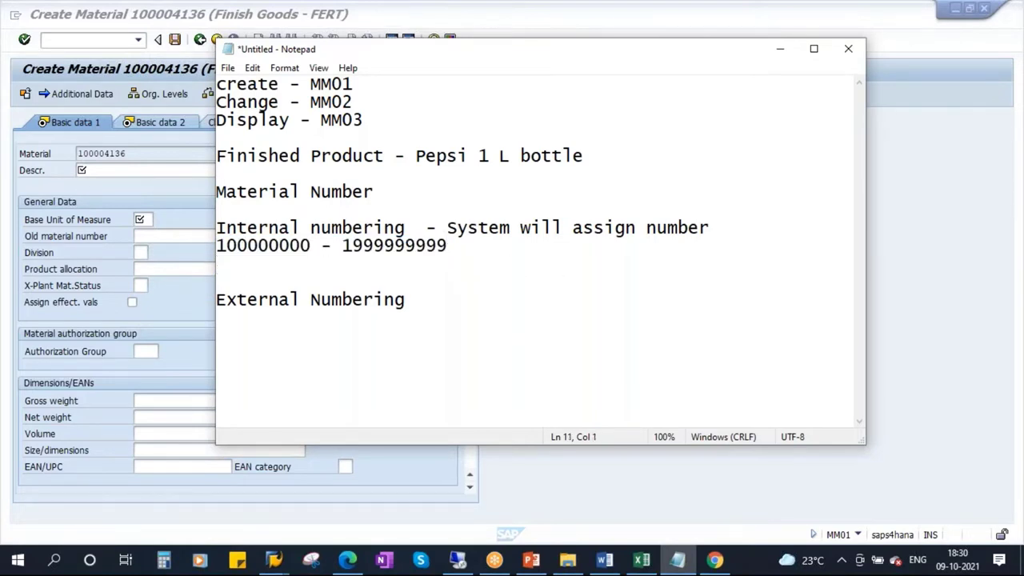
pyautogui.press('Return')
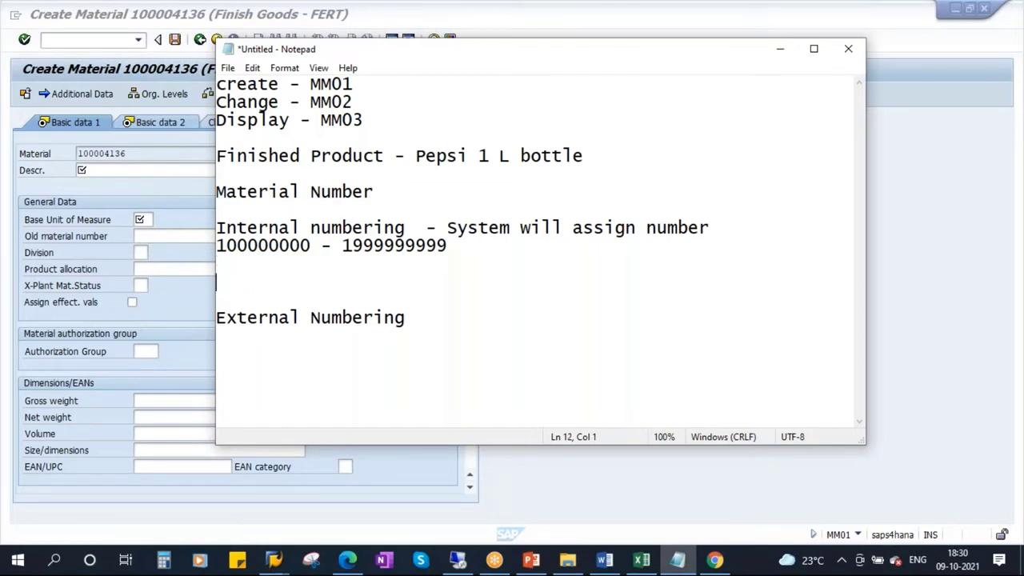
pyautogui.write('100004136')
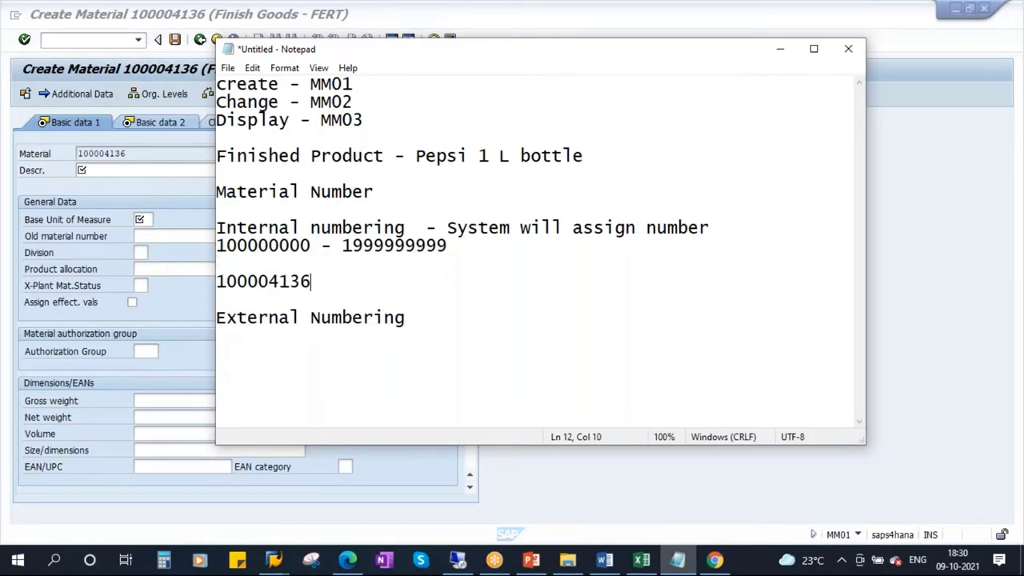
pyautogui.write(',')
pyautogui.write('100004136')
pyautogui.press('BackSpace')
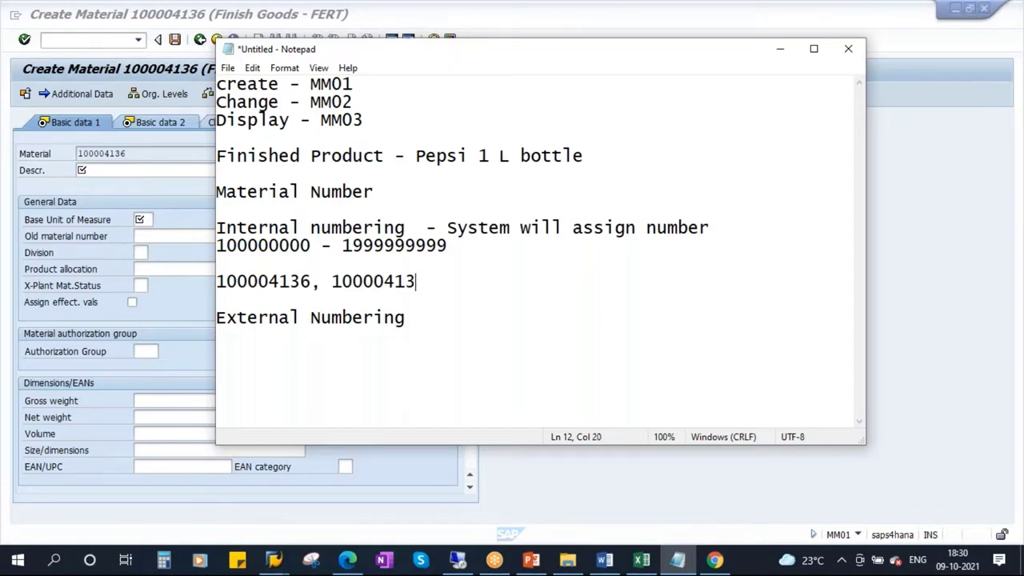
pyautogui.write('7,')
pyautogui.write('100004136')
pyautogui.press('BackSpace')
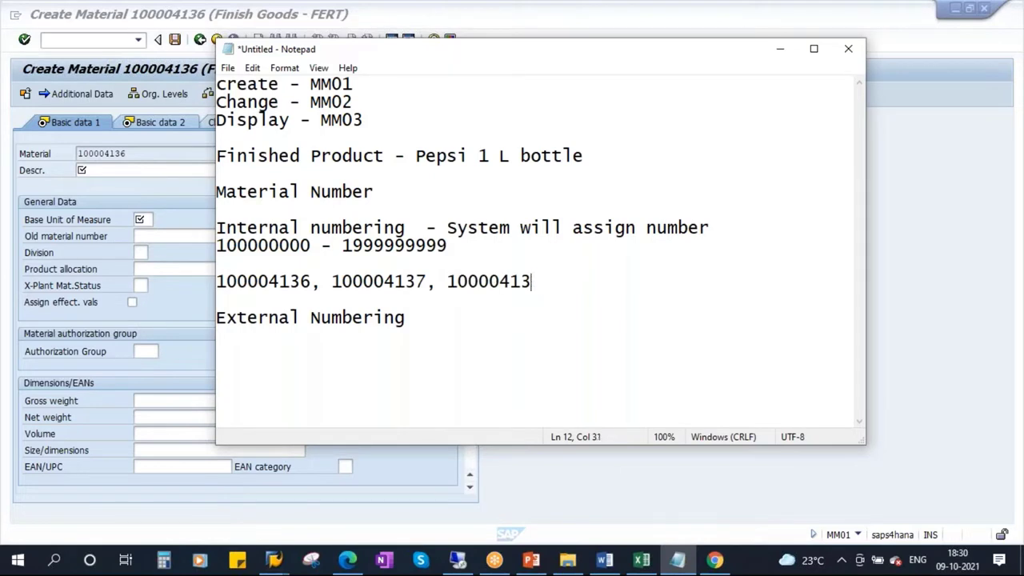
pyautogui.write('8')
# - Highlight the example numbers and the range, and capitalize the second word of the heading to read "Internal Numbering"
pyautogui.moveTo(555, 283); pyautogui.dragTo(216, 283)
pyautogui.moveTo(461, 242); pyautogui.dragTo(212, 234)
pyautogui.click(456, 256)
pyautogui.click(313, 232)
pyautogui.press('Delete')
pyautogui.write('N')
# - Append "- User will assign" to the "External Numbering" line
pyautogui.click(515, 323)
pyautogui.write('- User ')
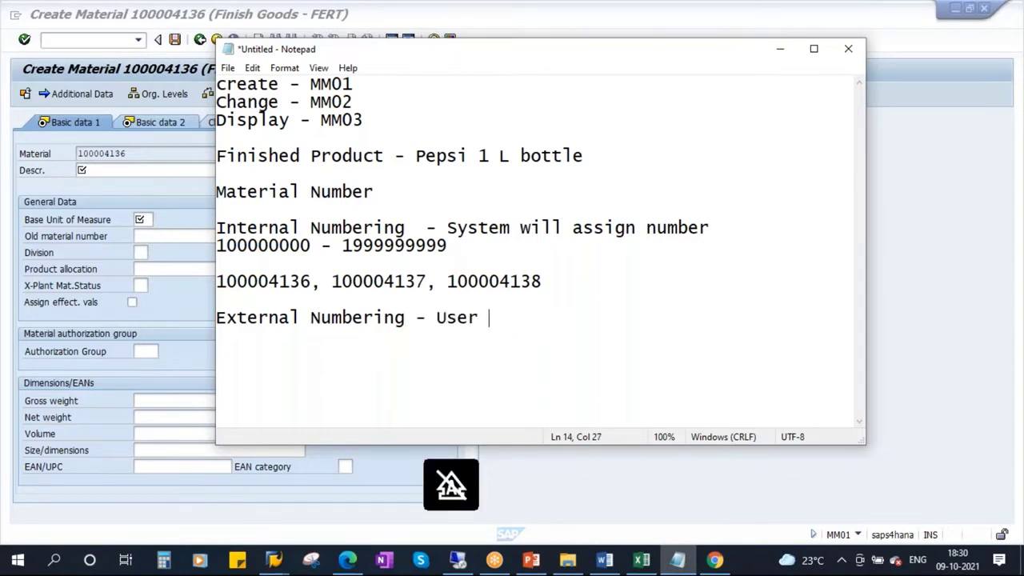
pyautogui.write('will assign')
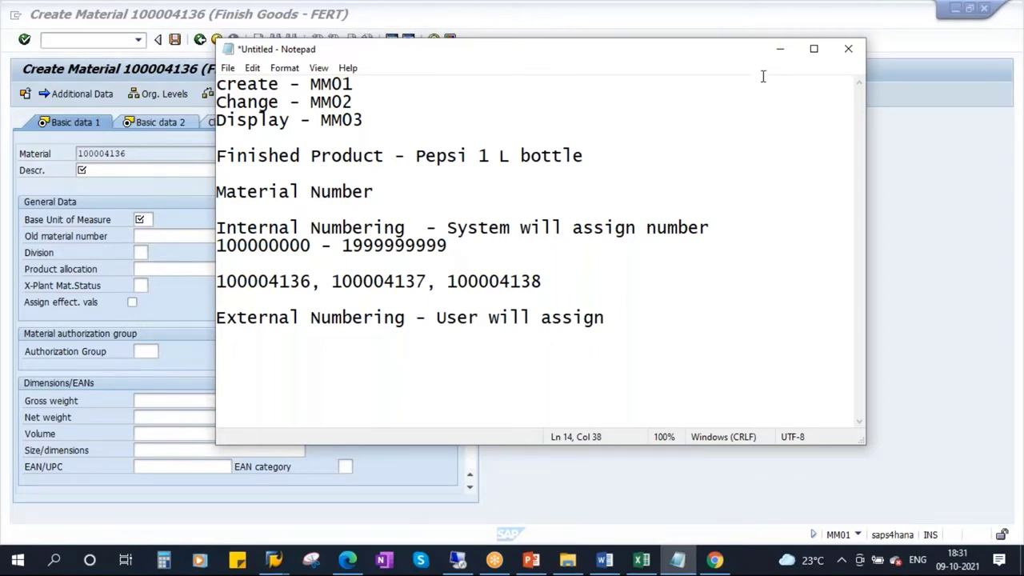
# - Switch to SAP, leave the current material creation with /n, and restart MM01 from the SAP Easy Access tree
pyautogui.click(780, 49)
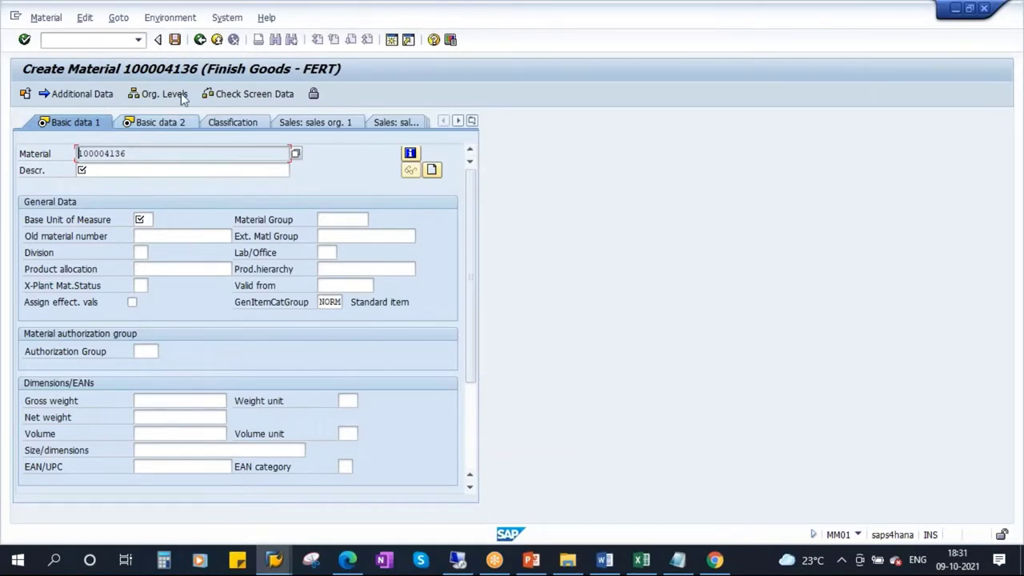
pyautogui.click(48, 39)
pyautogui.write('/n')
pyautogui.press('Return')
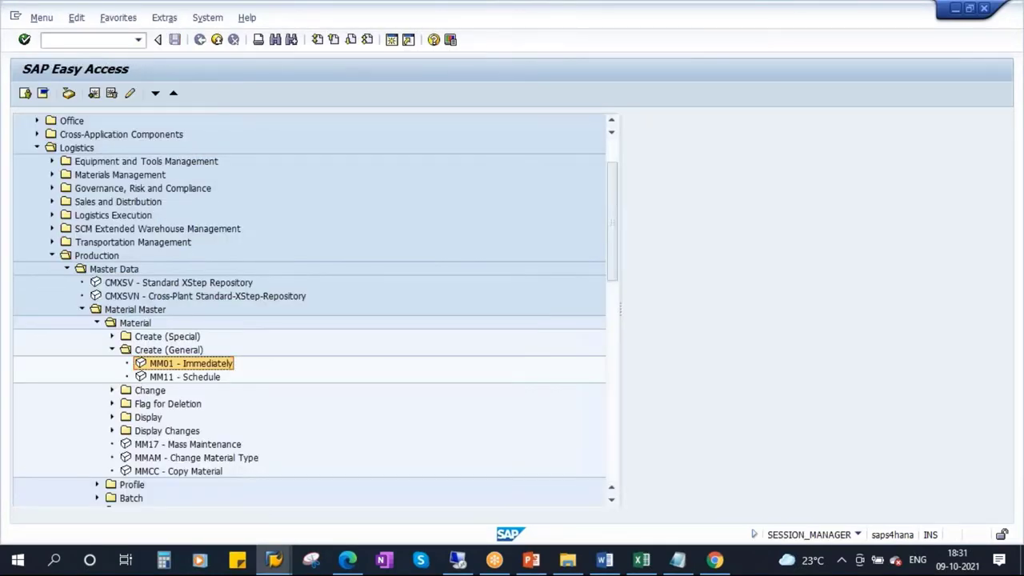
pyautogui.doubleClick(190, 368)
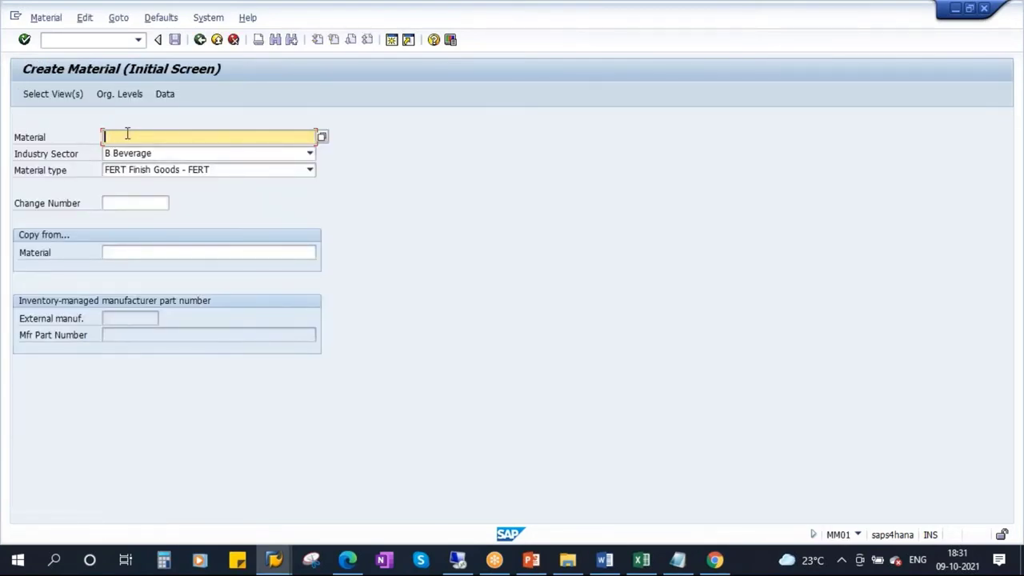
# - Enter an alphanumeric sample material number for the Beverage FERT material and open the view selection
pyautogui.write('savan123')
pyautogui.moveTo(160, 137); pyautogui.dragTo(81, 133)
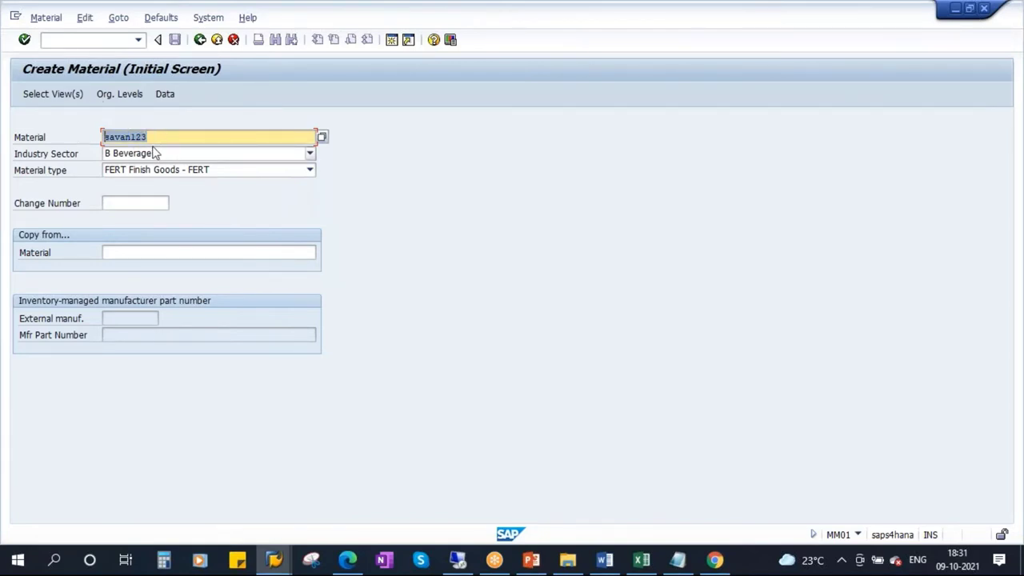
pyautogui.click(56, 95)
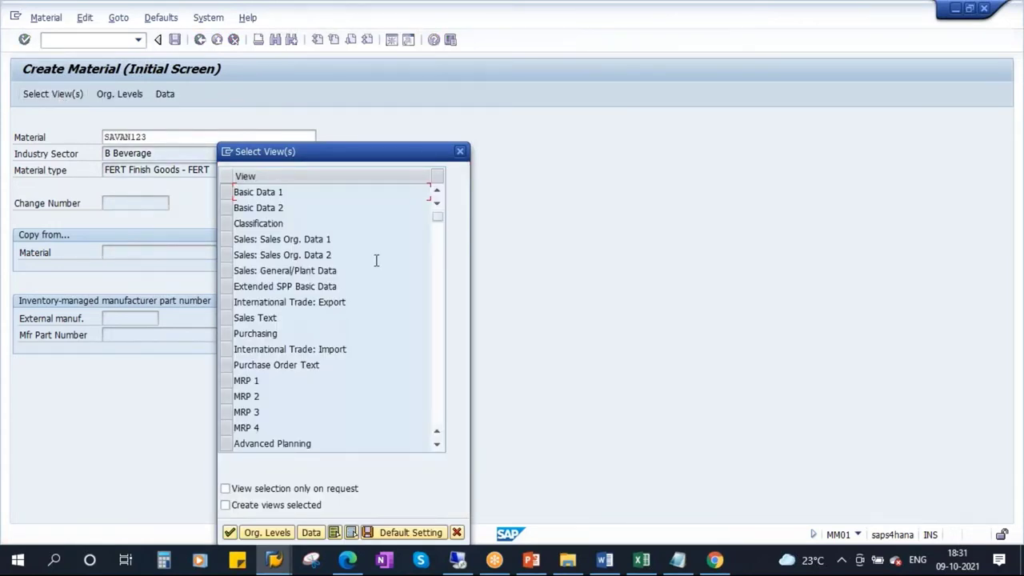
# - Review the internal and external numbering lines in the Notepad notes
pyautogui.click(677, 559)
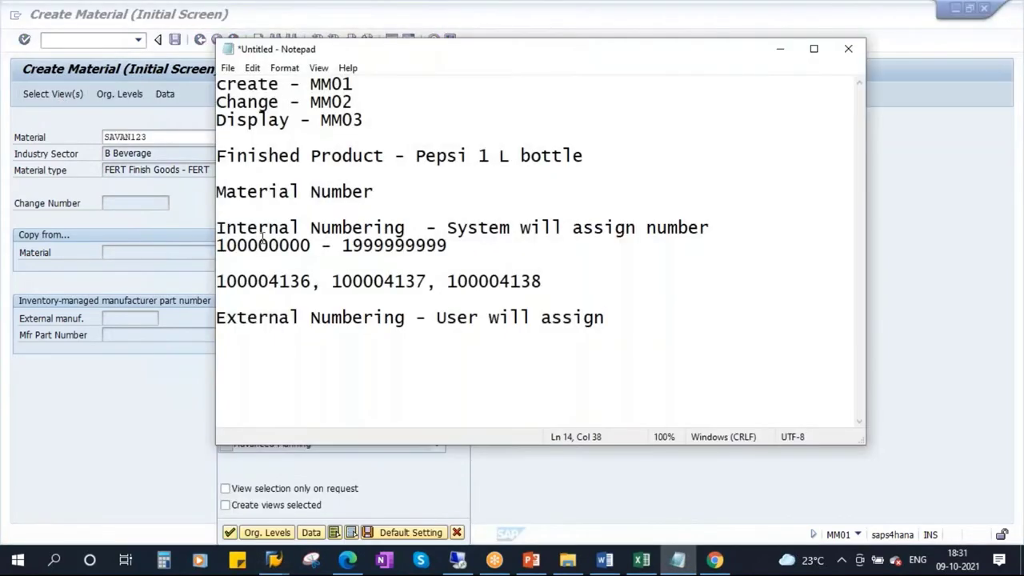
pyautogui.moveTo(405, 228); pyautogui.dragTo(248, 227)
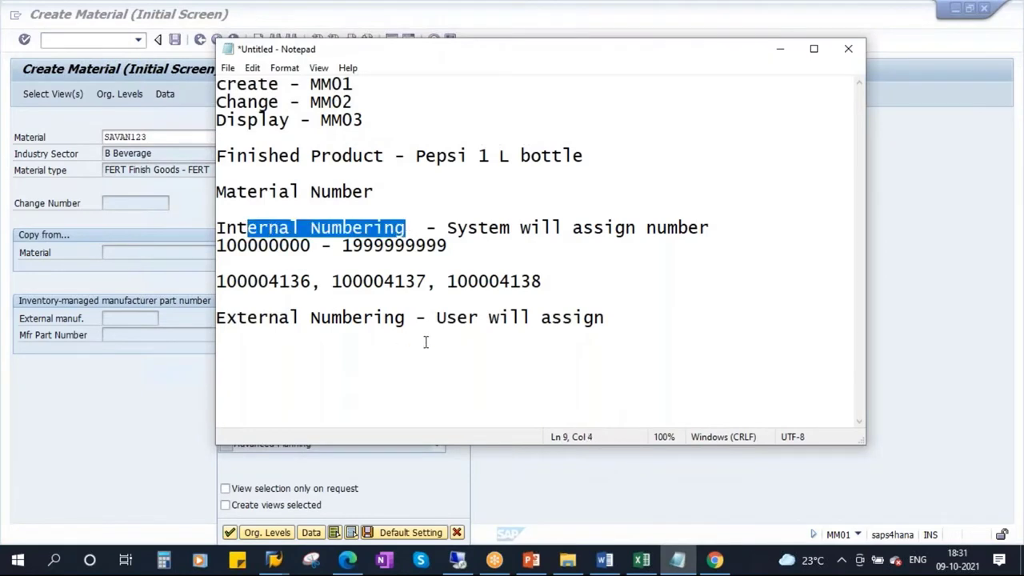
pyautogui.moveTo(410, 318); pyautogui.dragTo(216, 318)
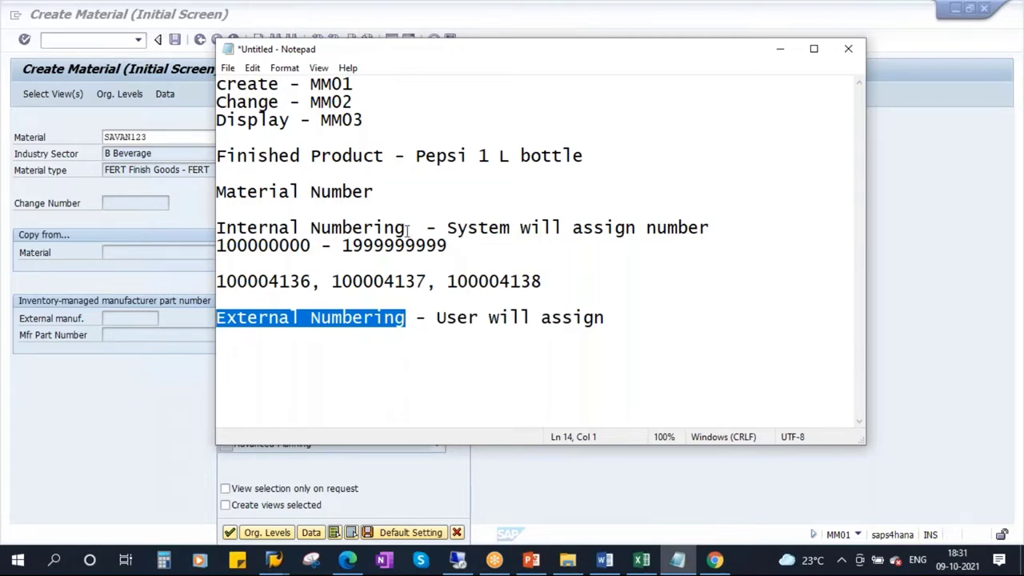
pyautogui.moveTo(409, 228); pyautogui.dragTo(208, 228)
pyautogui.click(429, 282)
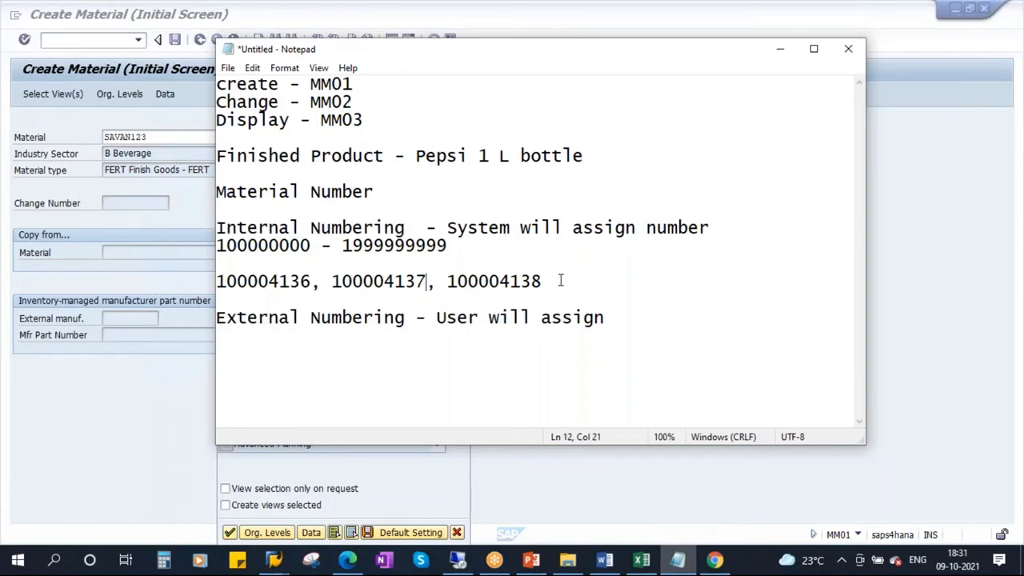
# - Return to SAP, cancel the view selection, and clear the material number
pyautogui.click(780, 48)
pyautogui.click(457, 532)
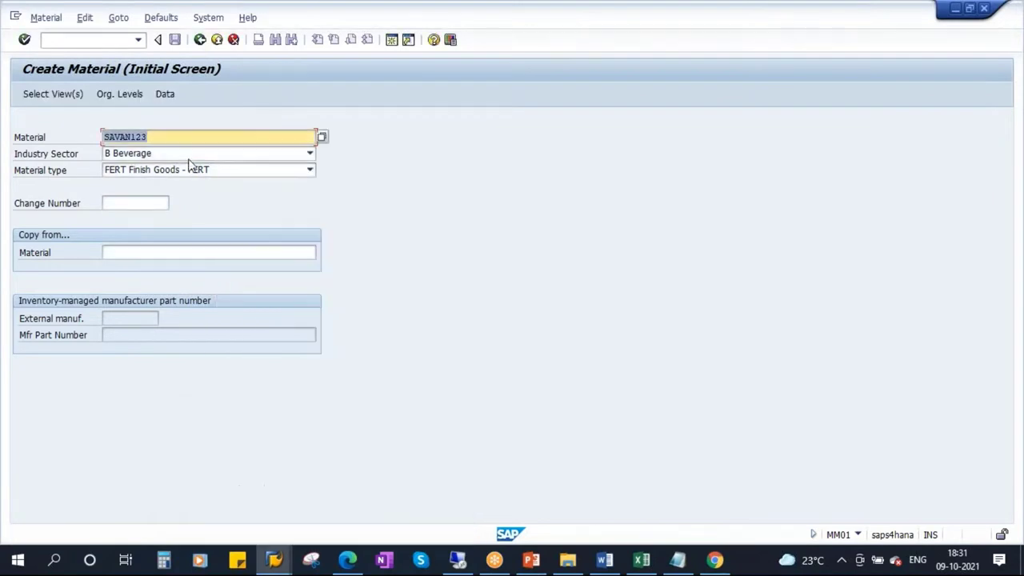
pyautogui.press('BackSpace')
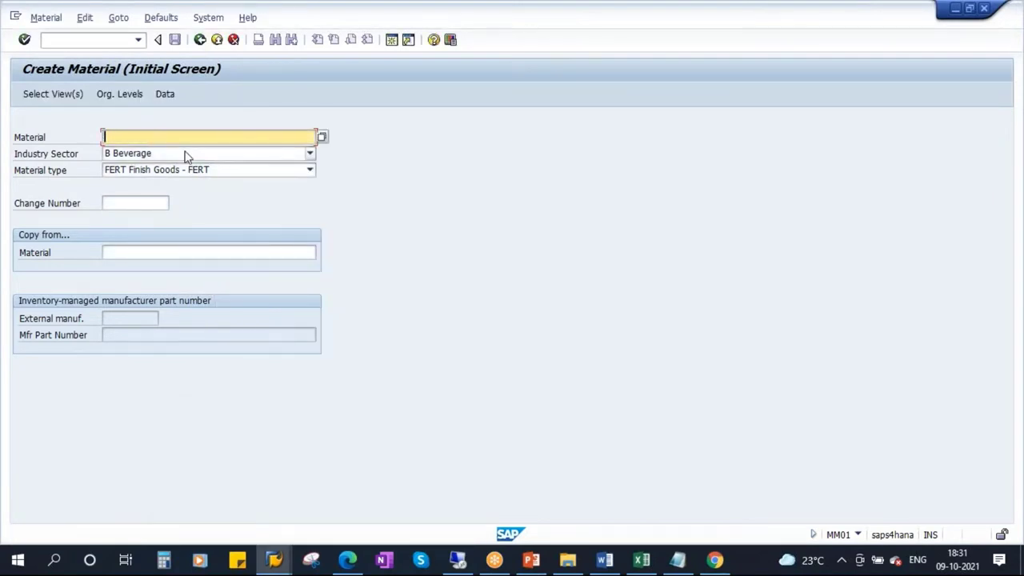
# - Open the view selection for the Beverage FERT material and select Basic Data 1, Basic Data 2, and MRP 1 through MRP 4
pyautogui.click(48, 96)
pyautogui.moveTo(308, 160); pyautogui.dragTo(379, 123)
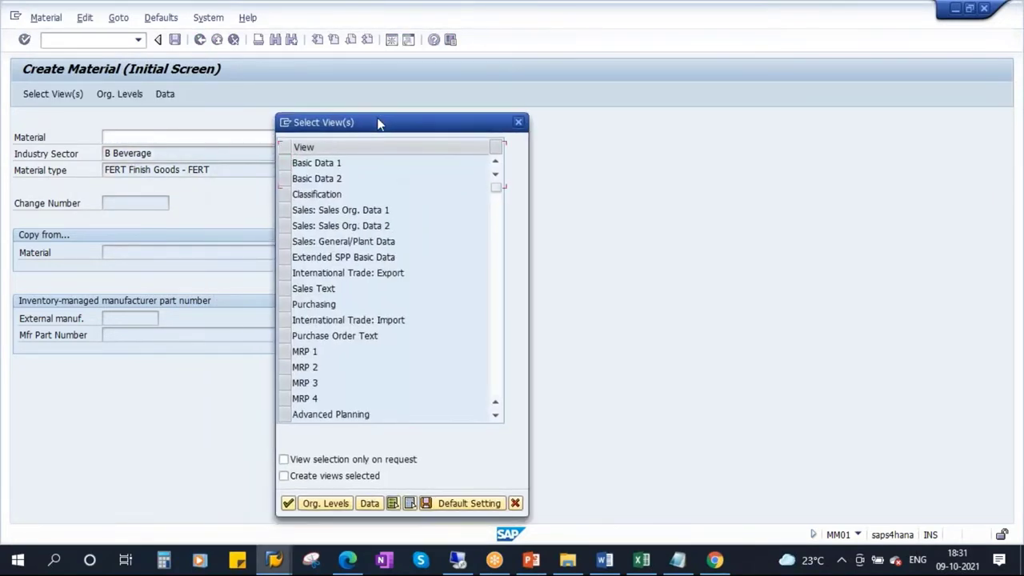
pyautogui.click(283, 165)
pyautogui.click(284, 177)
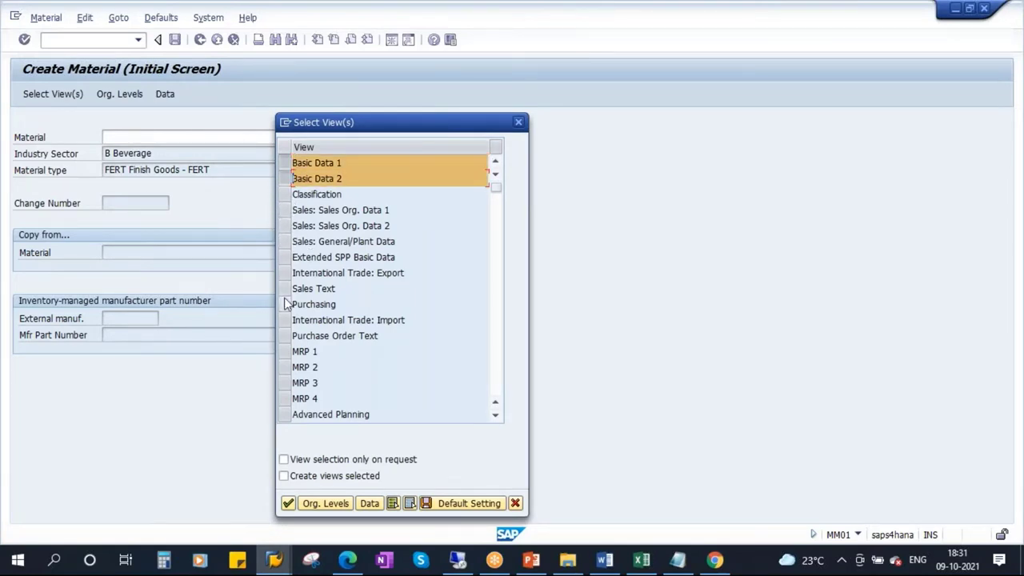
pyautogui.click(286, 353)
pyautogui.click(286, 367)
pyautogui.click(286, 383)
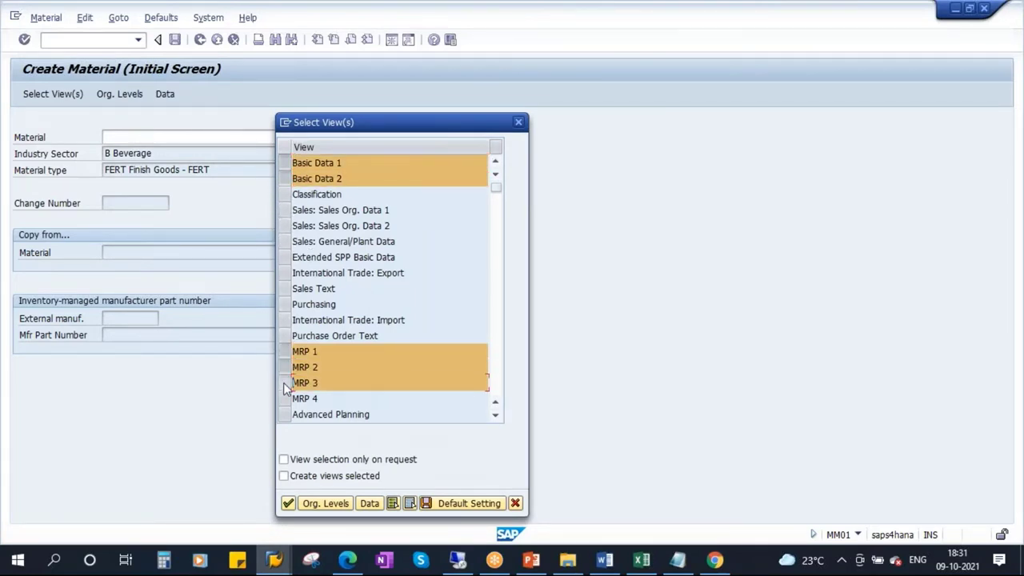
pyautogui.click(286, 398)
# - Add the Work Scheduling, General Plant Data / Storage 1 and 2, Quality Management, and Accounting 1 and 2 views, and accept plant 1710
pyautogui.moveTo(416, 128); pyautogui.dragTo(448, 74)
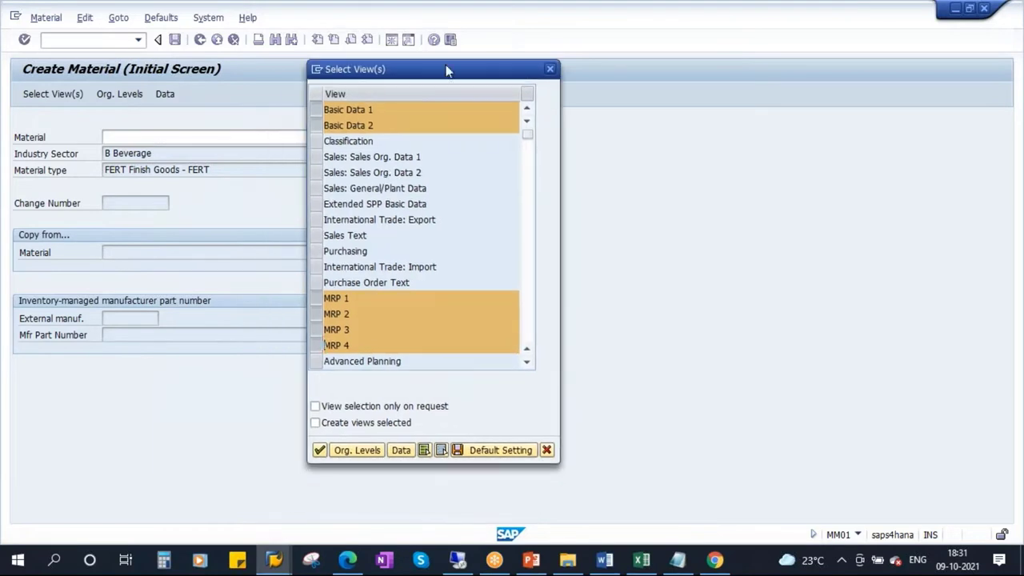
pyautogui.scroll(-3, 395, 253)
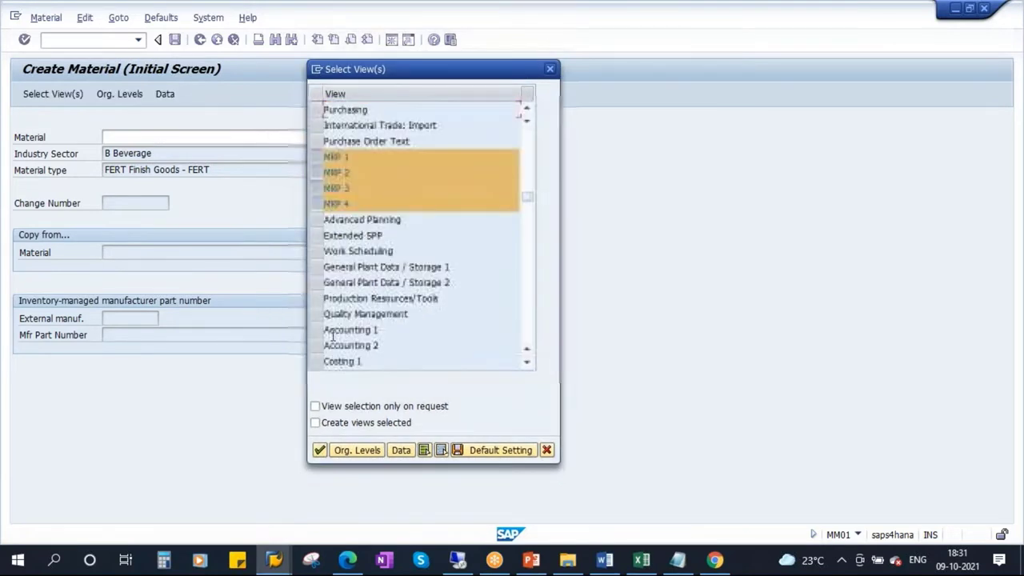
pyautogui.click(315, 251)
pyautogui.click(316, 266)
pyautogui.click(315, 282)
pyautogui.click(315, 313)
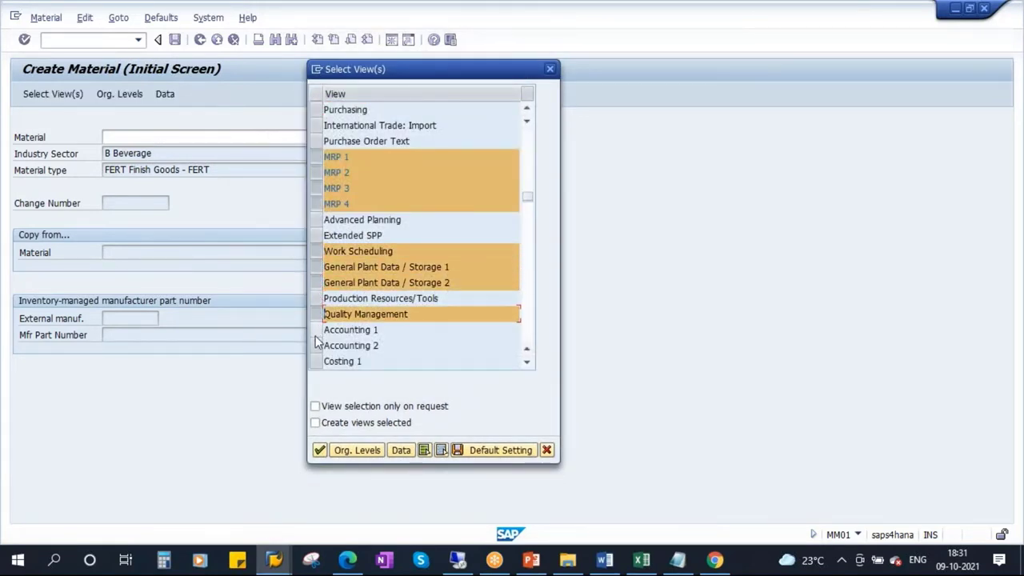
pyautogui.click(315, 329)
pyautogui.click(315, 345)
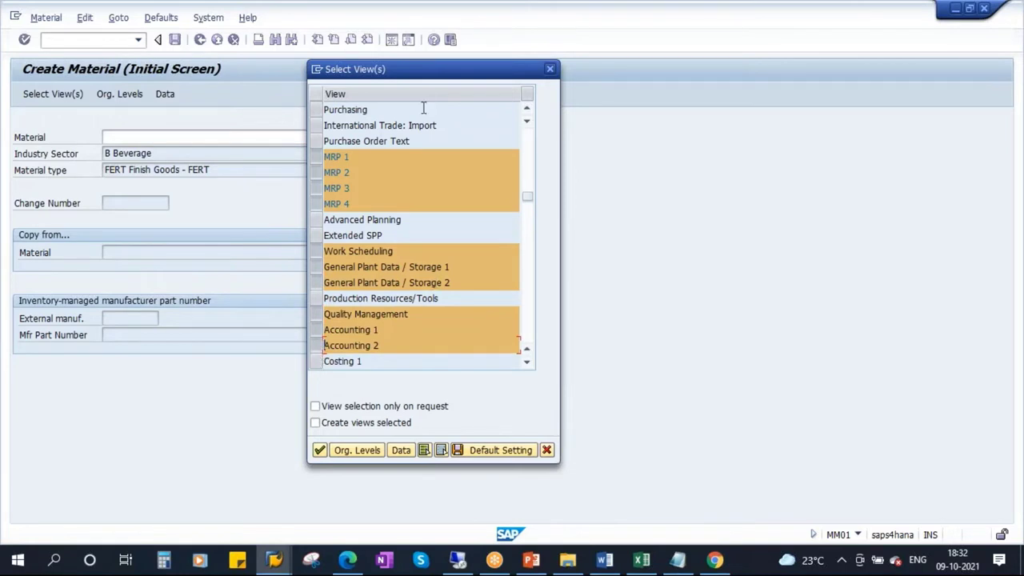
pyautogui.moveTo(429, 72); pyautogui.dragTo(436, 88)
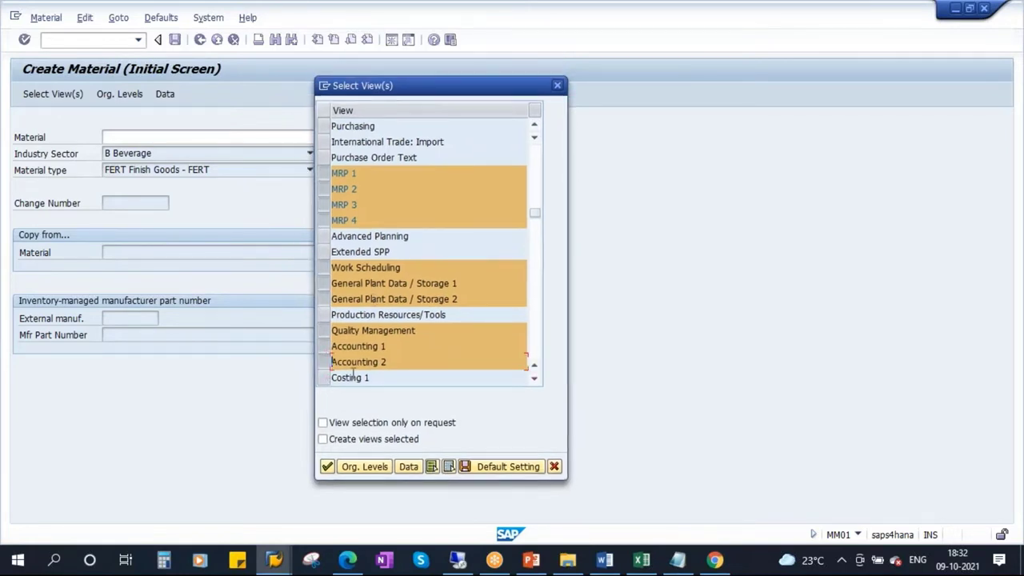
pyautogui.click(328, 466)
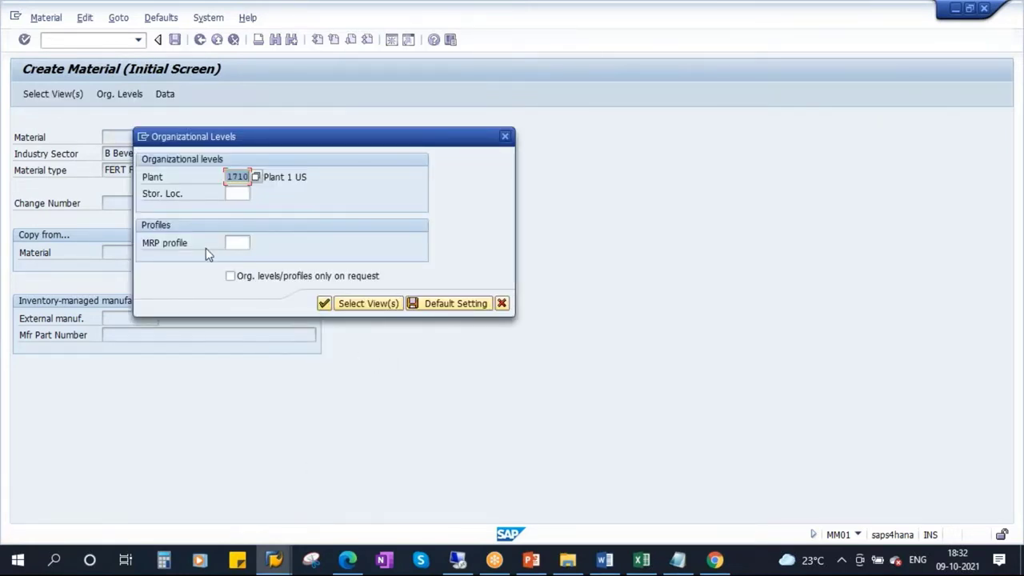
pyautogui.click(324, 304)
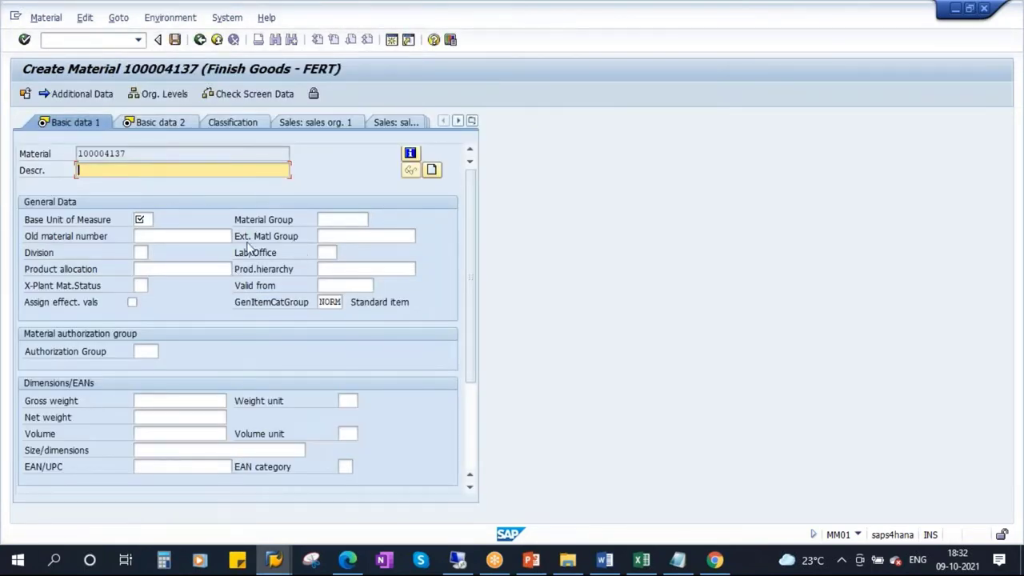
# - Check the Data Screens in Material Master slide in PowerPoint, return to SAP, and highlight the internally assigned material number
pyautogui.click(531, 560)
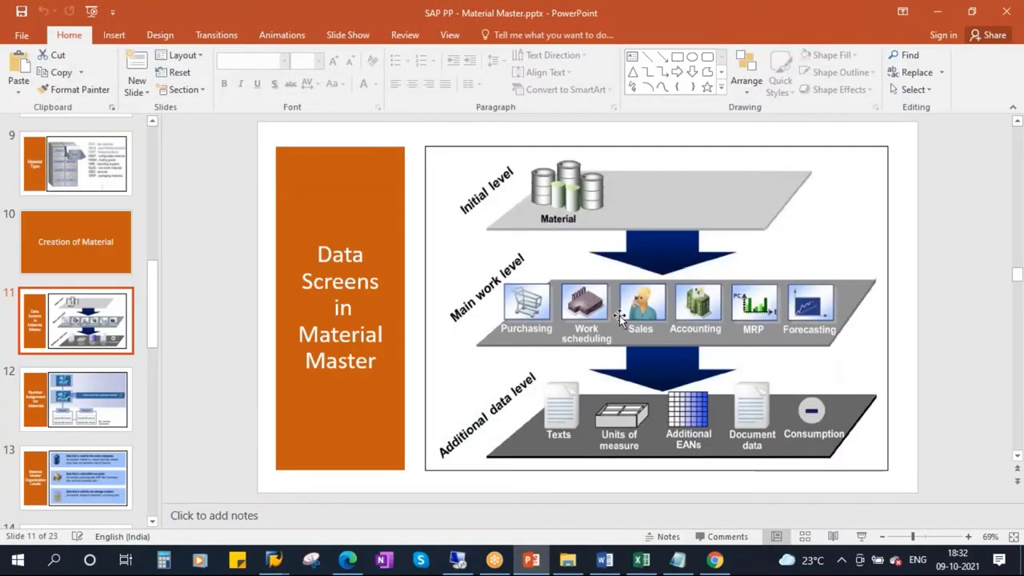
pyautogui.hotkey('alt', 'Tab')
pyautogui.moveTo(128, 154); pyautogui.dragTo(60, 159)
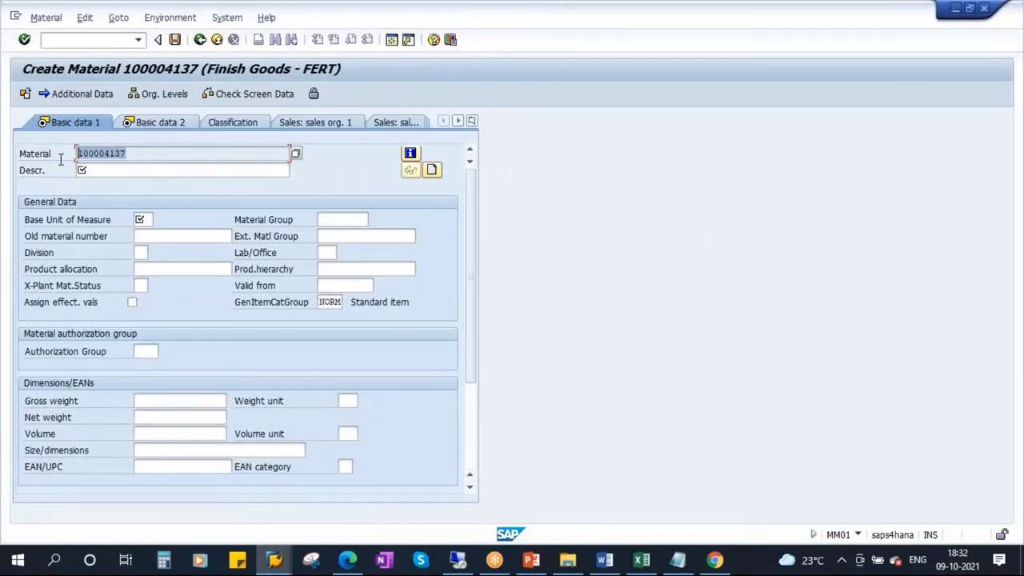
# - Enter "Pepsi 1 L Bottle" as the material description in the Basic data 1 view
pyautogui.click(119, 171)
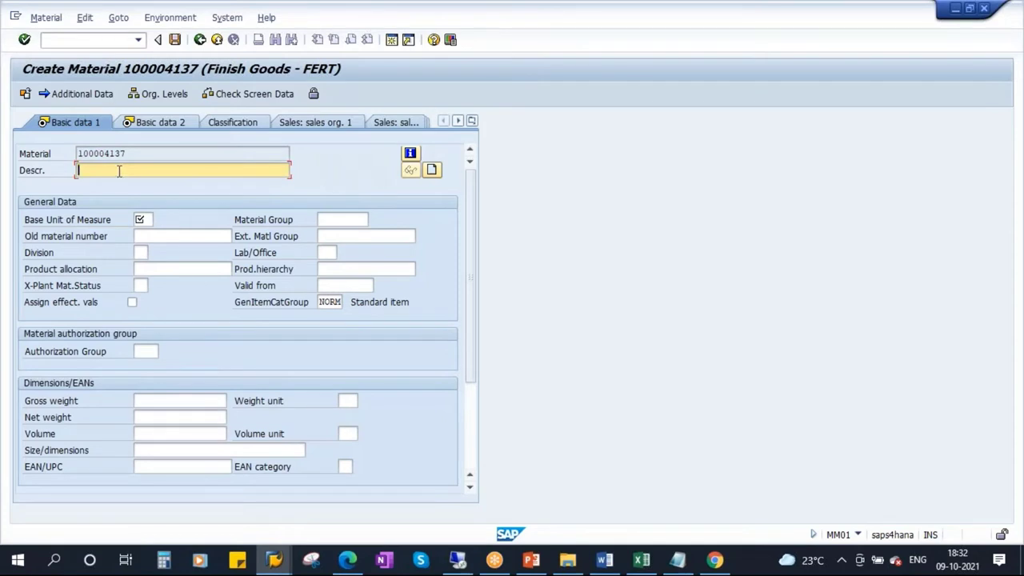
pyautogui.press('capslock')
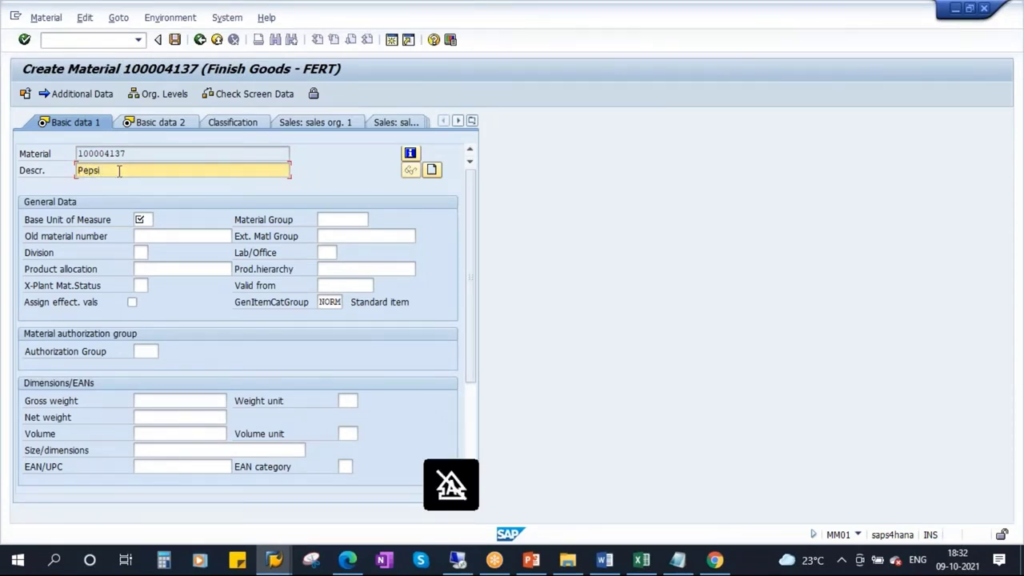
pyautogui.write('1')
pyautogui.press('capslock')
pyautogui.write('L B')
pyautogui.press('capslock')
pyautogui.write('ottle')
pyautogui.moveTo(136, 155); pyautogui.dragTo(61, 158)
pyautogui.click(160, 170)
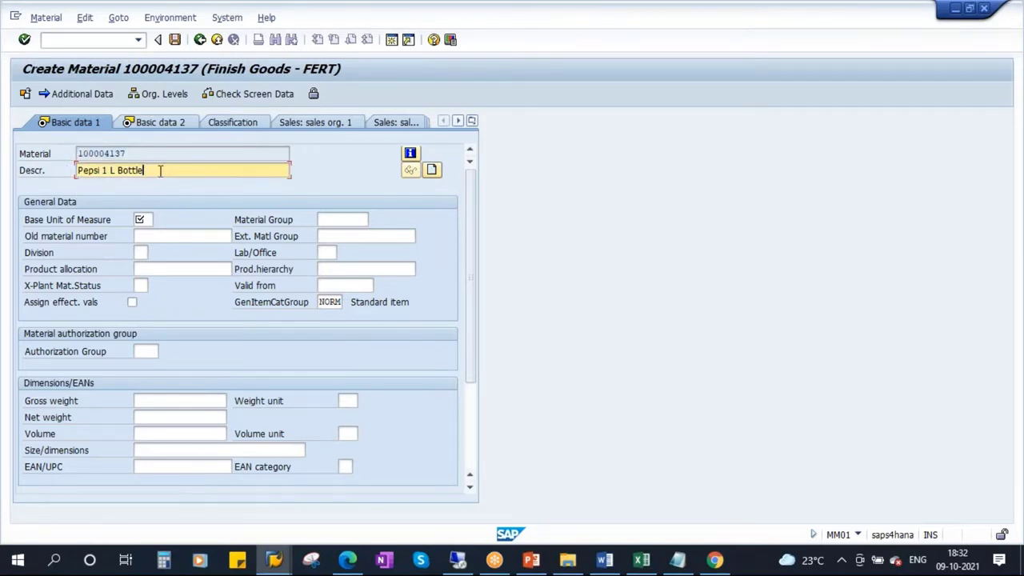
# - Set the base unit of measure to EA (each) from the list of possible units
pyautogui.click(140, 220)
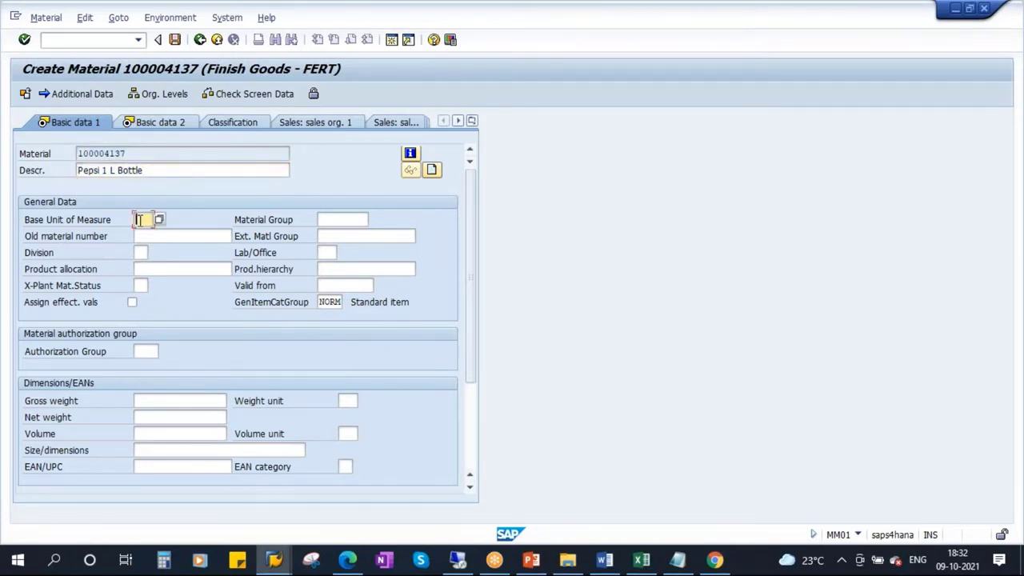
pyautogui.click(159, 220)
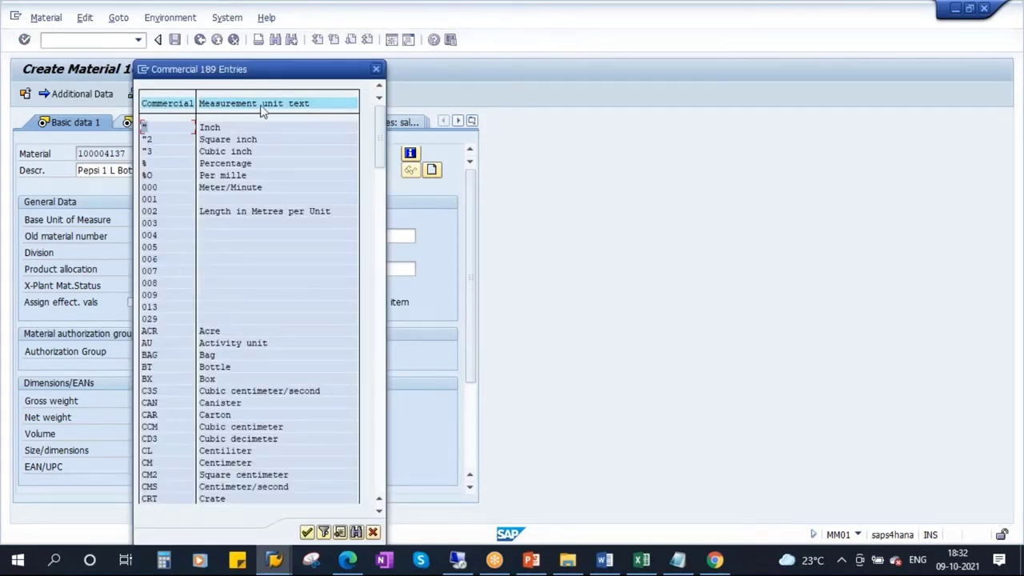
pyautogui.moveTo(275, 80); pyautogui.dragTo(347, 69)
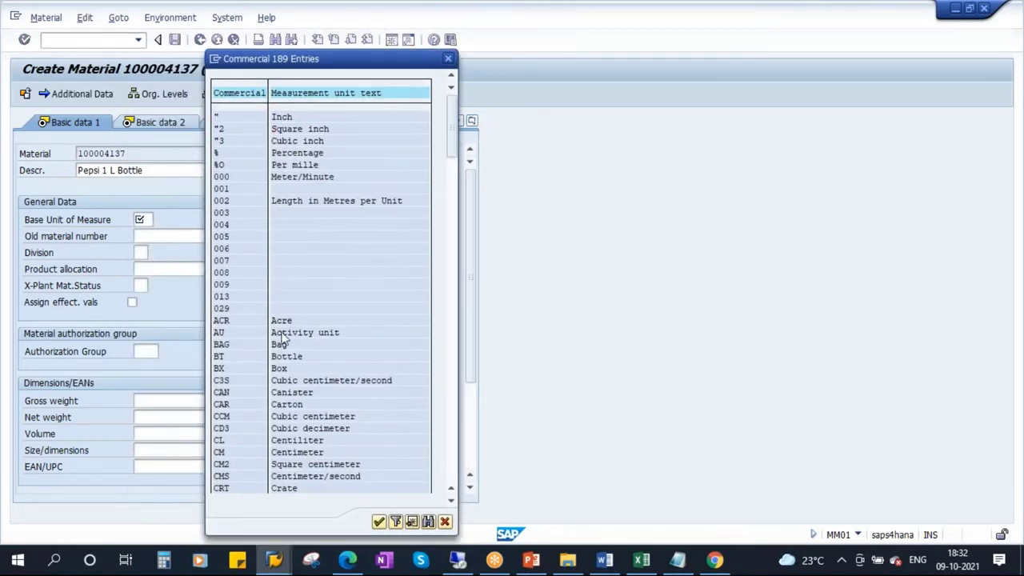
pyautogui.scroll(-2, 281, 344)
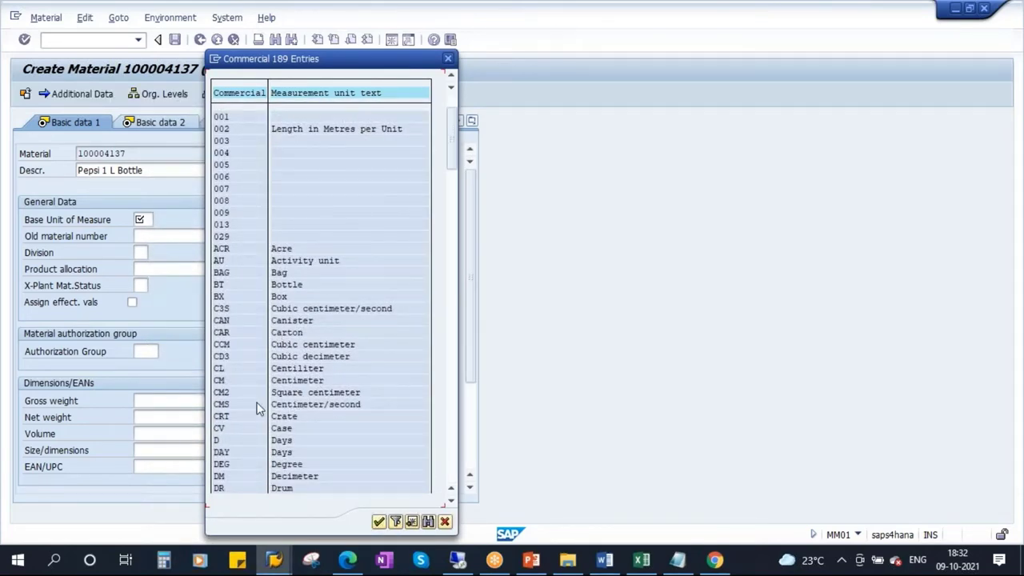
pyautogui.scroll(-2, 261, 378)
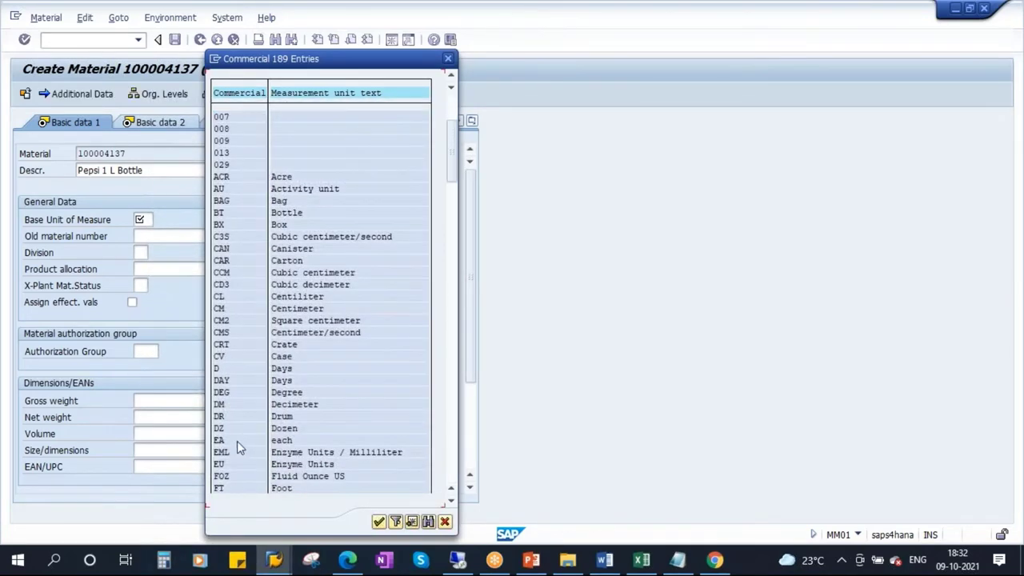
pyautogui.doubleClick(224, 450)
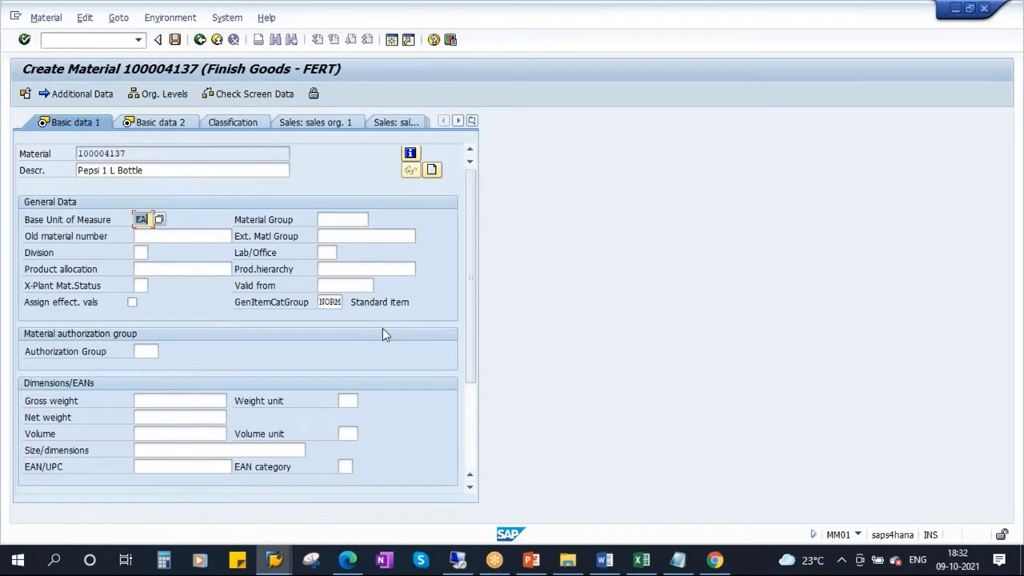
# - Review the Basic data 2 and Basic data 1 views, and continue to the MRP 1 view
pyautogui.click(160, 126)
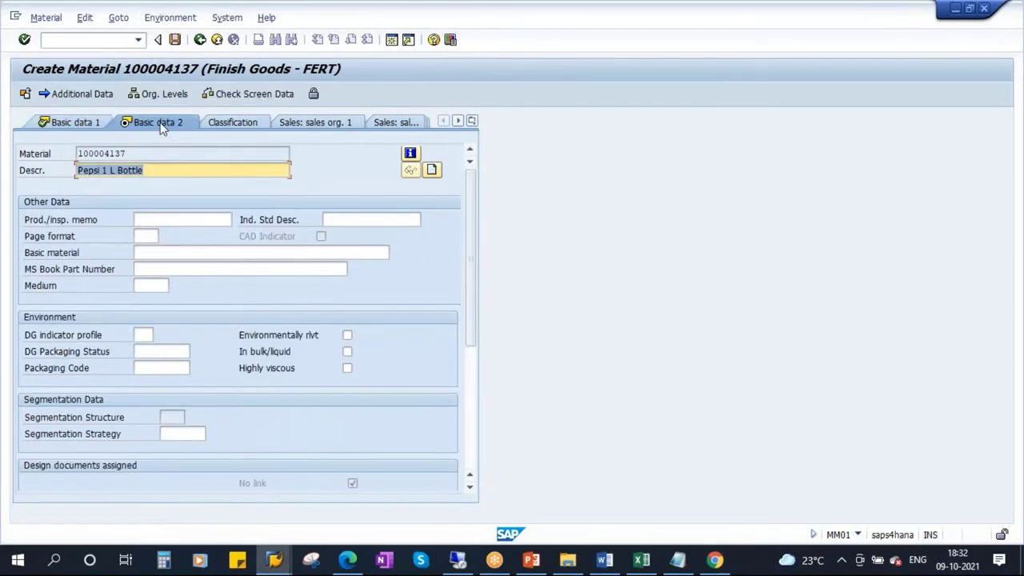
pyautogui.click(80, 126)
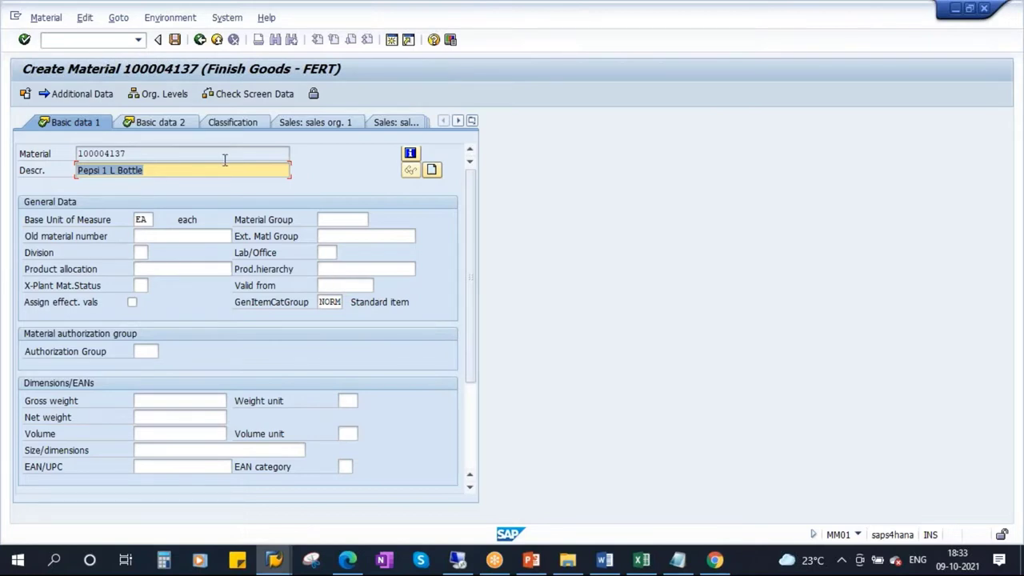
pyautogui.click(169, 123)
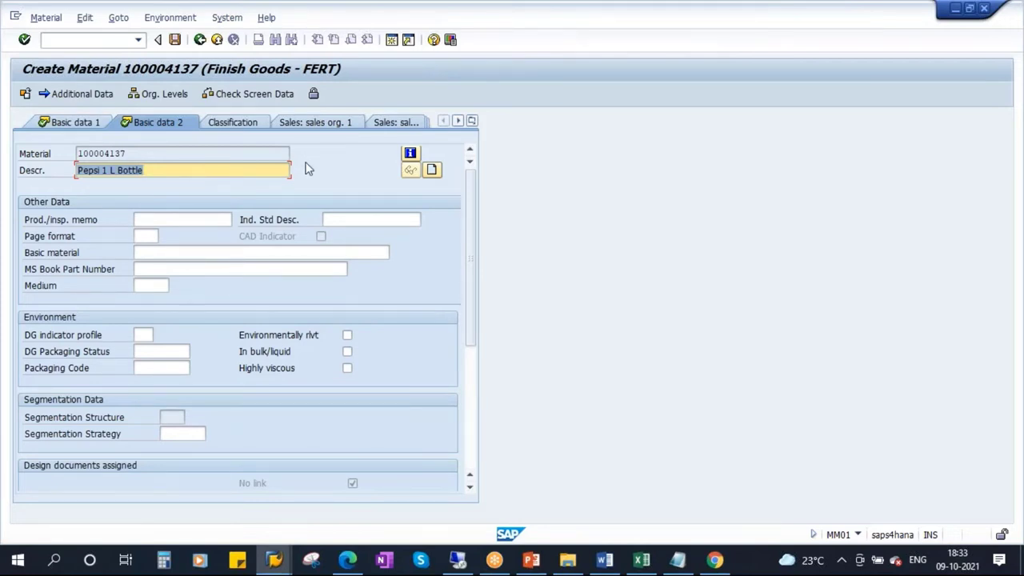
pyautogui.press('Return')
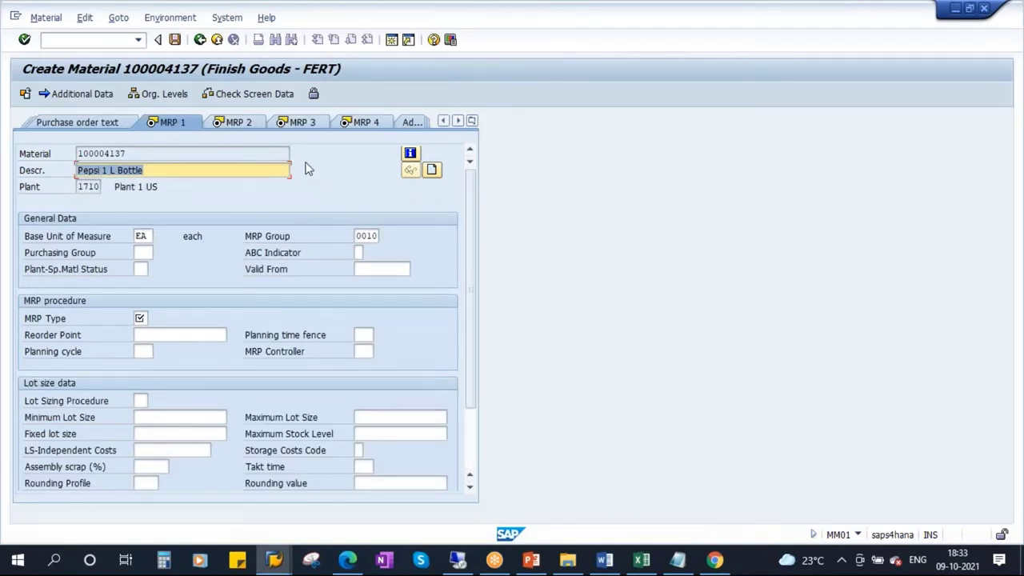
# - Switch to PowerPoint, look at the Material Master slide showing the department views, and return to SAP
pyautogui.click(531, 559)
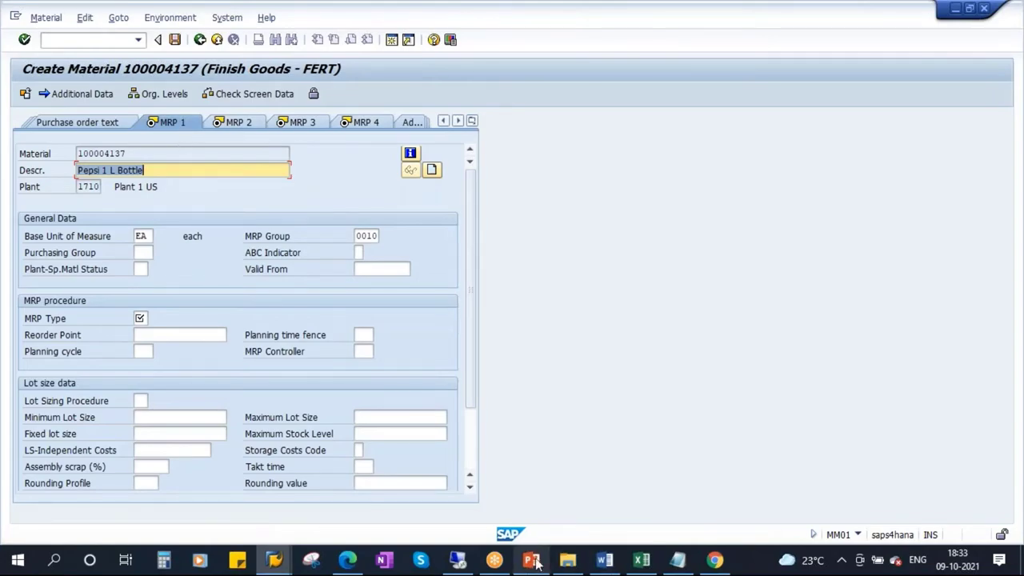
pyautogui.scroll(4, 68, 208)
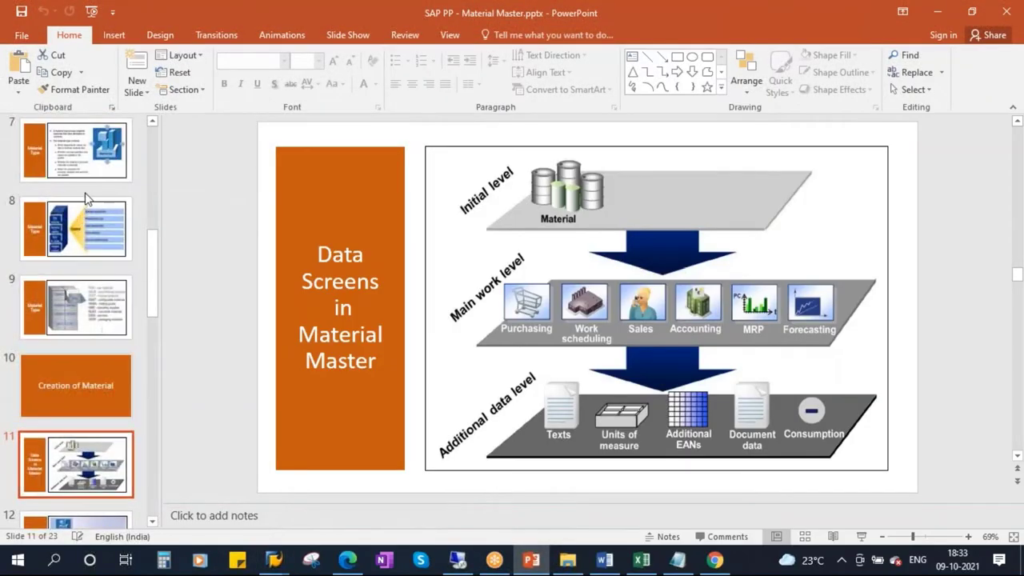
pyautogui.click(94, 271)
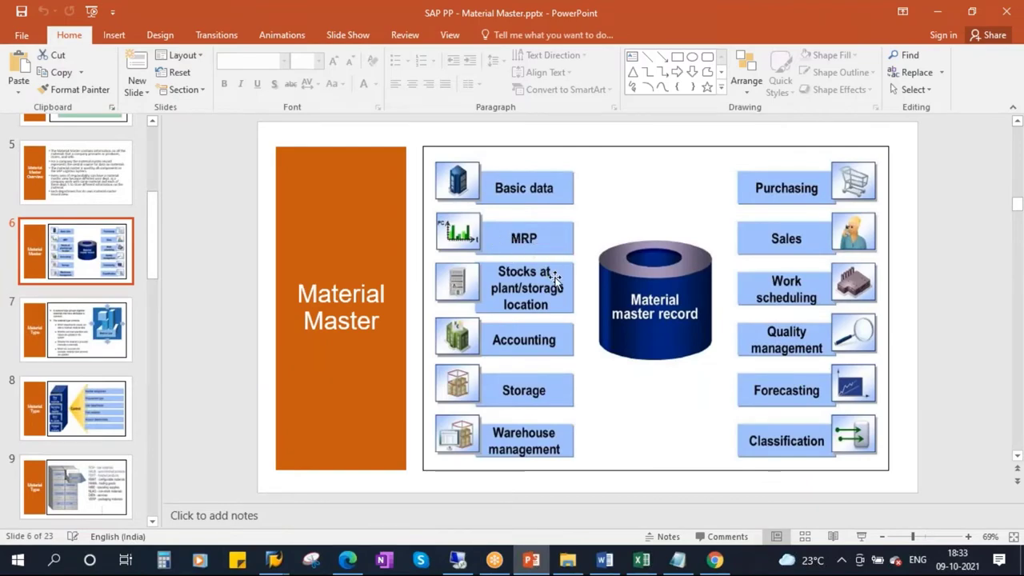
pyautogui.hotkey('alt', 'Tab')
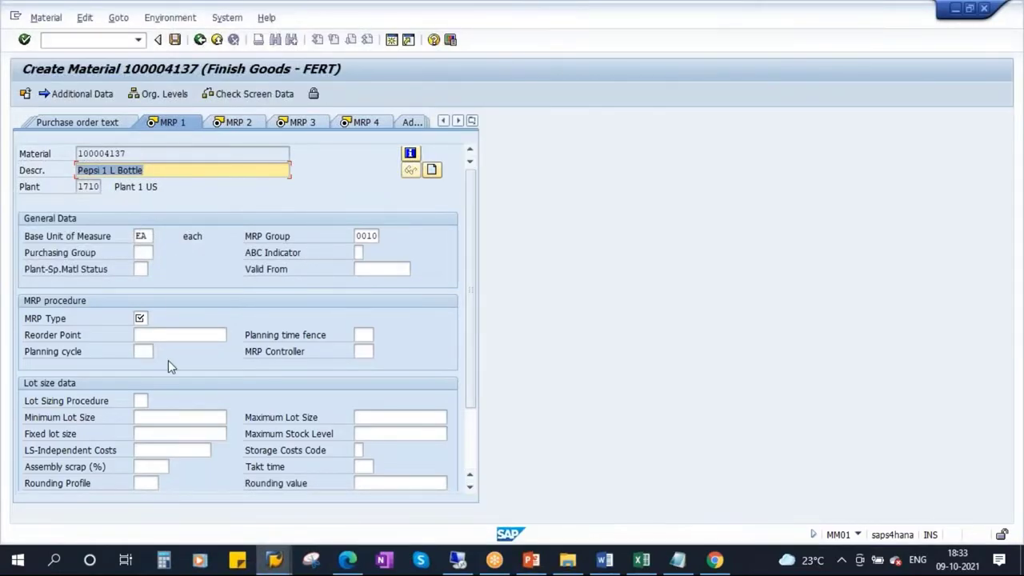
# - Set the MRP type to PD and choose MRP controller 001 in the MRP 1 view
pyautogui.click(141, 318)
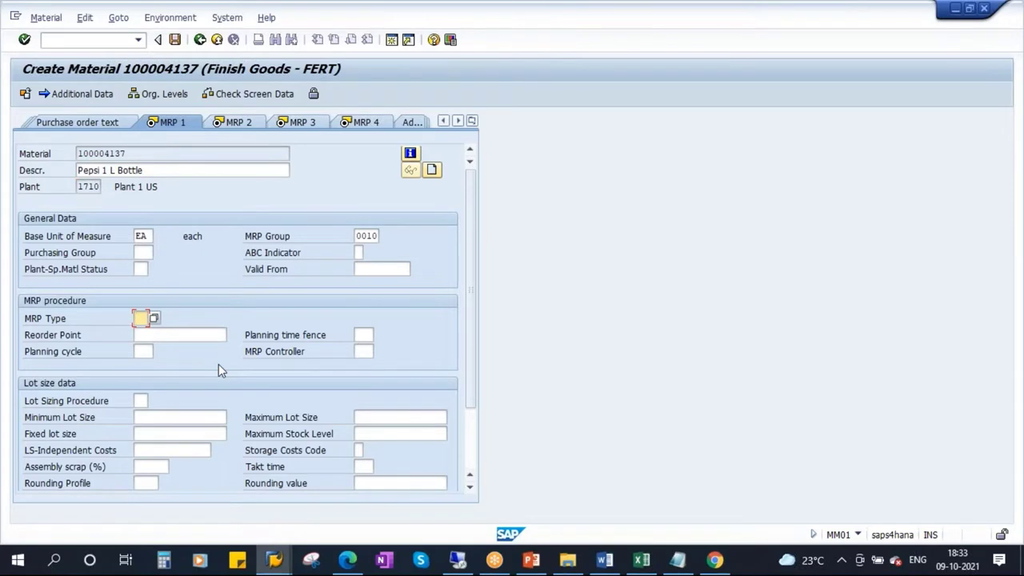
pyautogui.write('pd')
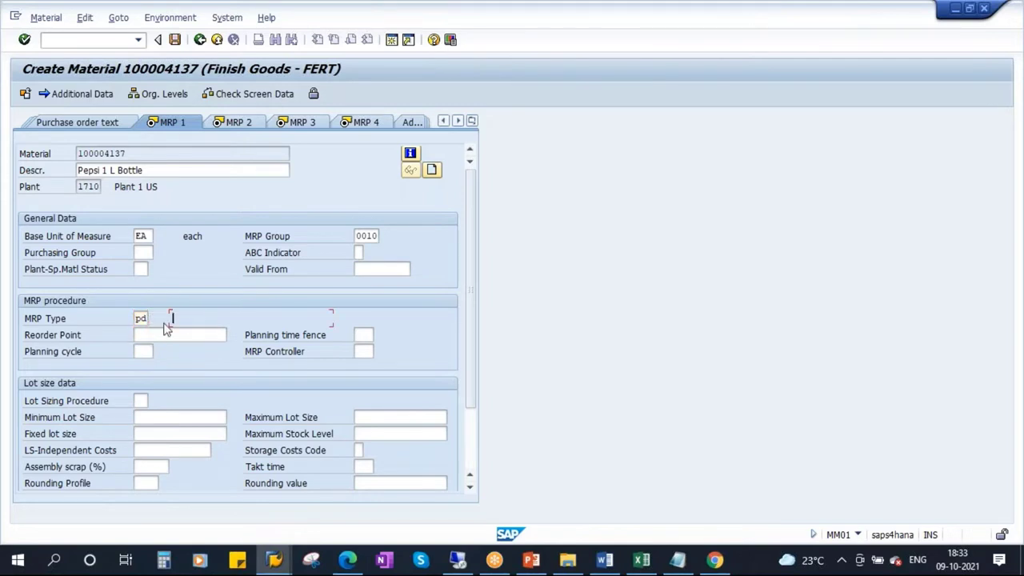
pyautogui.doubleClick(138, 319)
pyautogui.press('capslock')
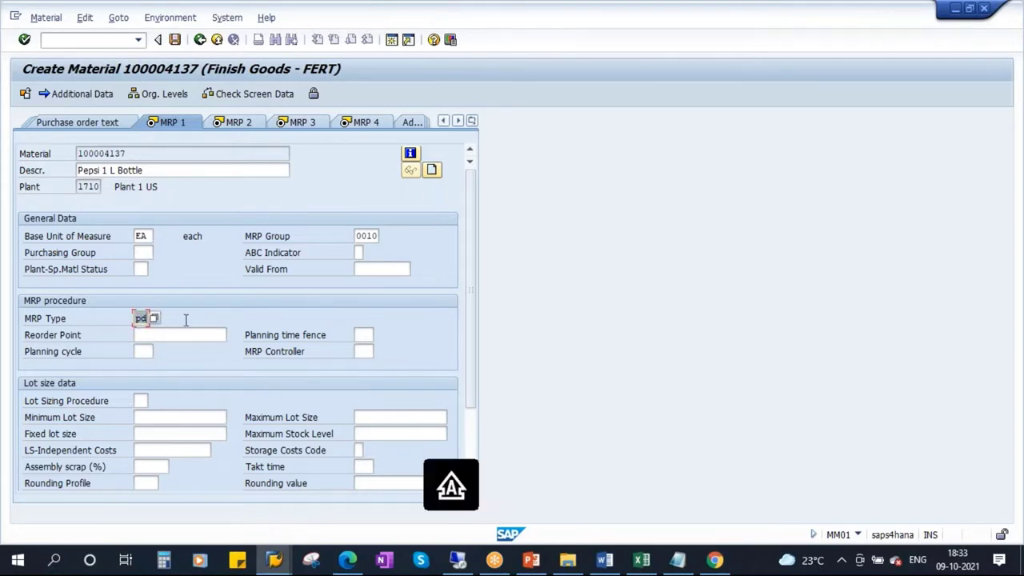
pyautogui.write('PD')
pyautogui.click(366, 352)
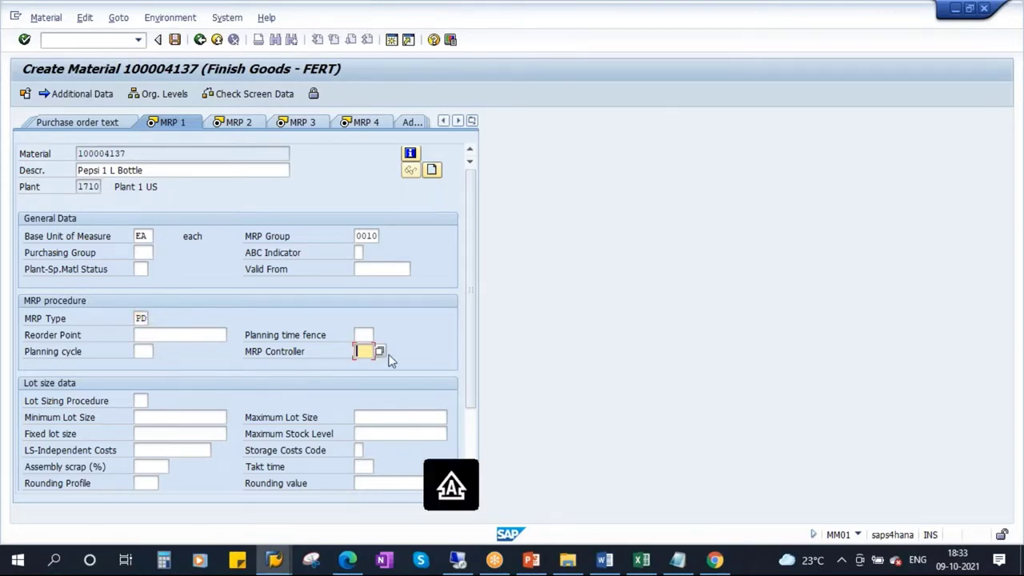
pyautogui.press('Return')
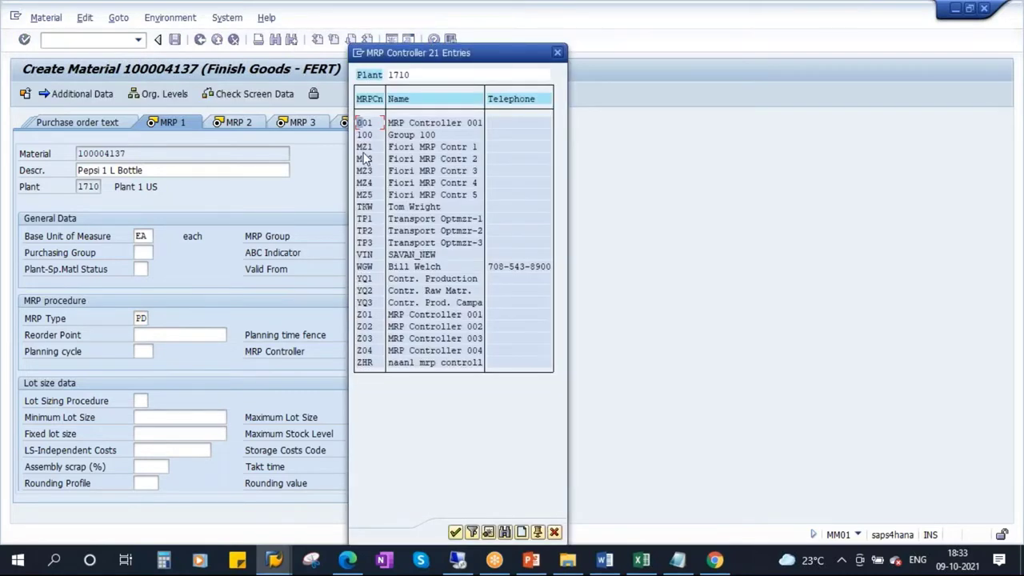
pyautogui.doubleClick(364, 124)
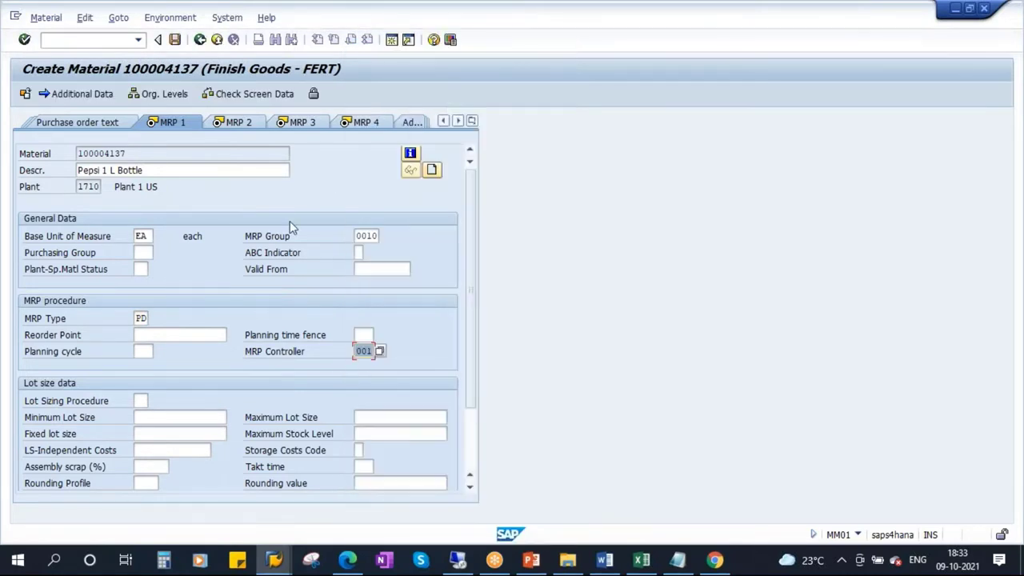
# - Set the lot sizing procedure to EX in the MRP 1 view and continue to the MRP 2 view
pyautogui.click(140, 400)
pyautogui.write('EX')
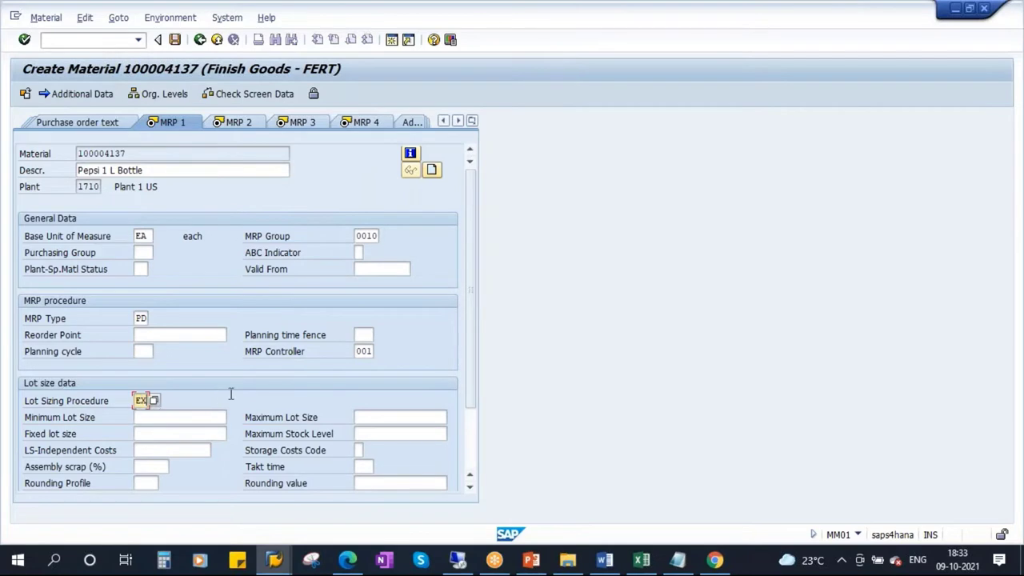
pyautogui.press('Return')
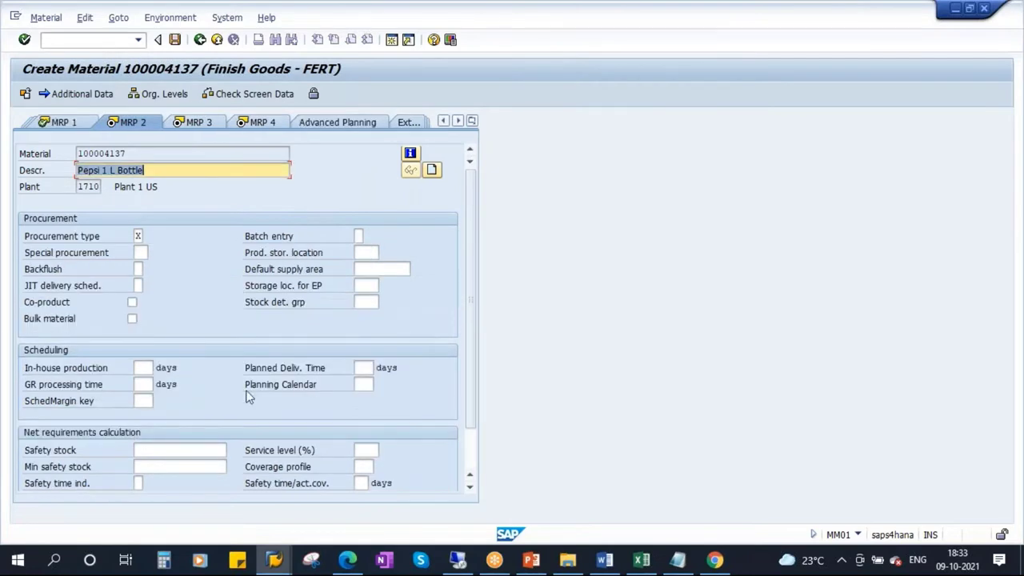
# - Change the procurement type to E (In-house production), choosing it from the list of procurement types
pyautogui.click(145, 169)
pyautogui.click(138, 237)
pyautogui.click(150, 237)
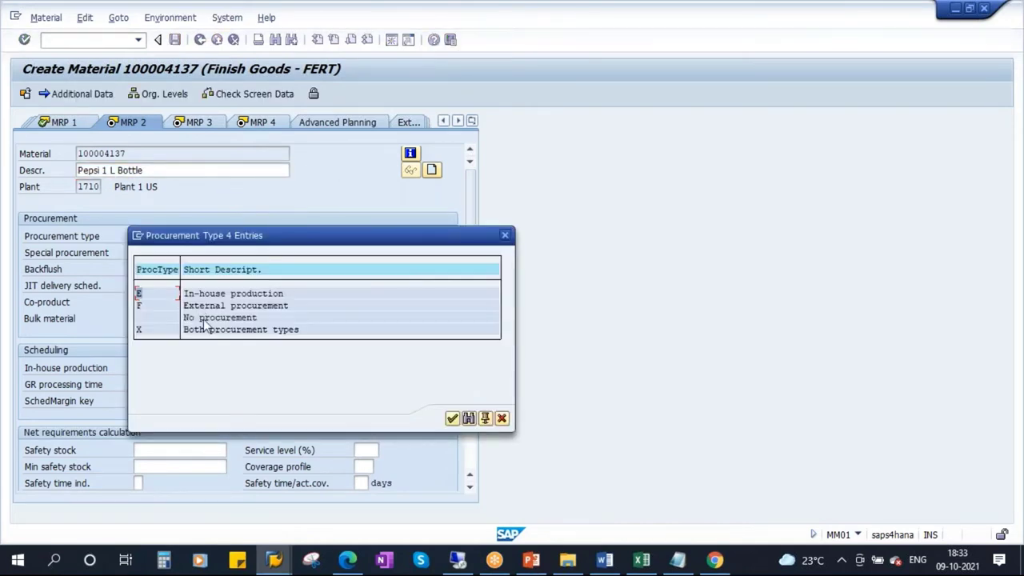
pyautogui.doubleClick(220, 294)
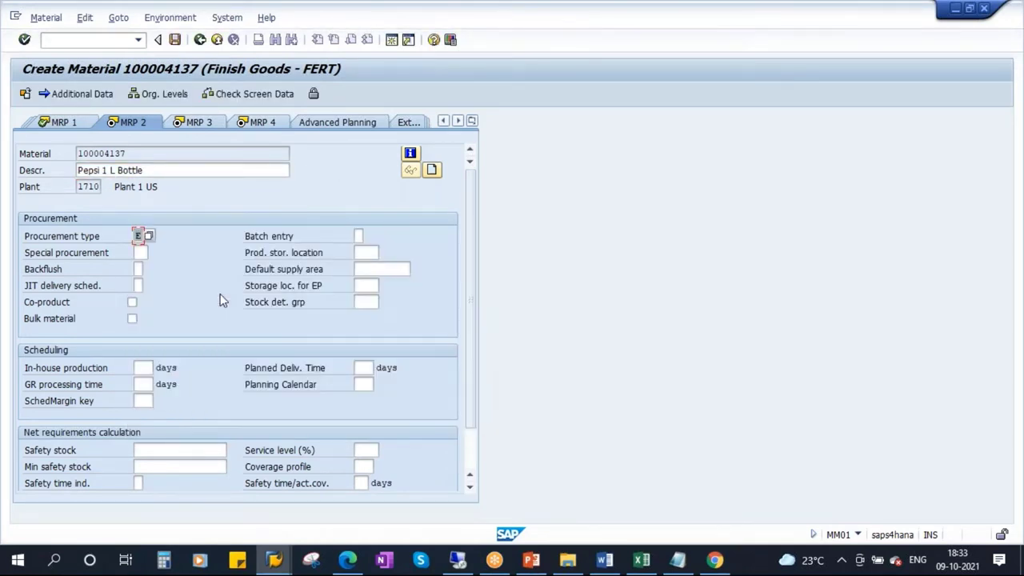
# - Set the in-house production time to 3 days, fill in the SchedMargin key, and continue to the MRP 3 view
pyautogui.click(143, 368)
pyautogui.write('3')
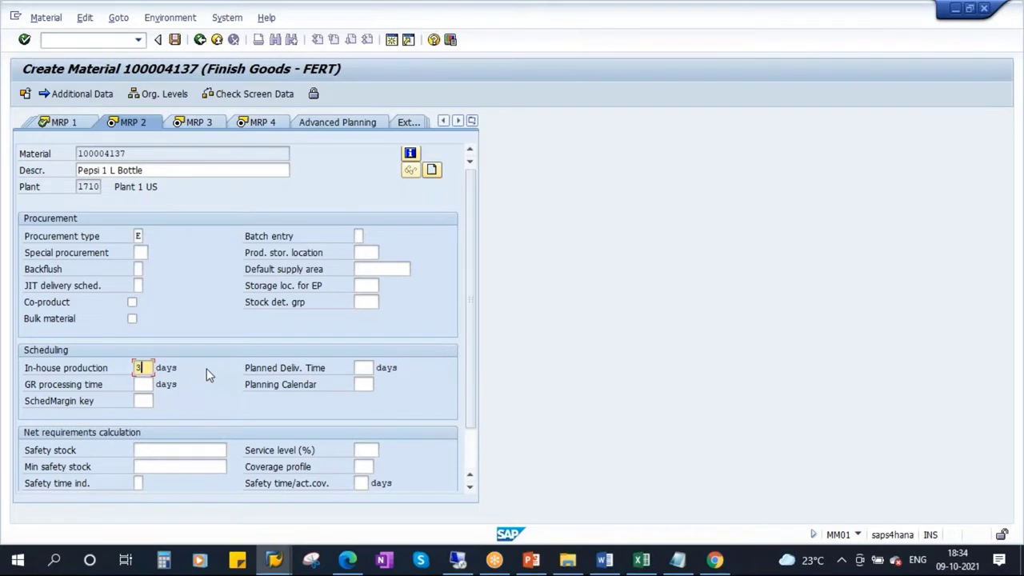
pyautogui.click(151, 400)
pyautogui.click(157, 400)
pyautogui.click(158, 407)
pyautogui.press('Return')
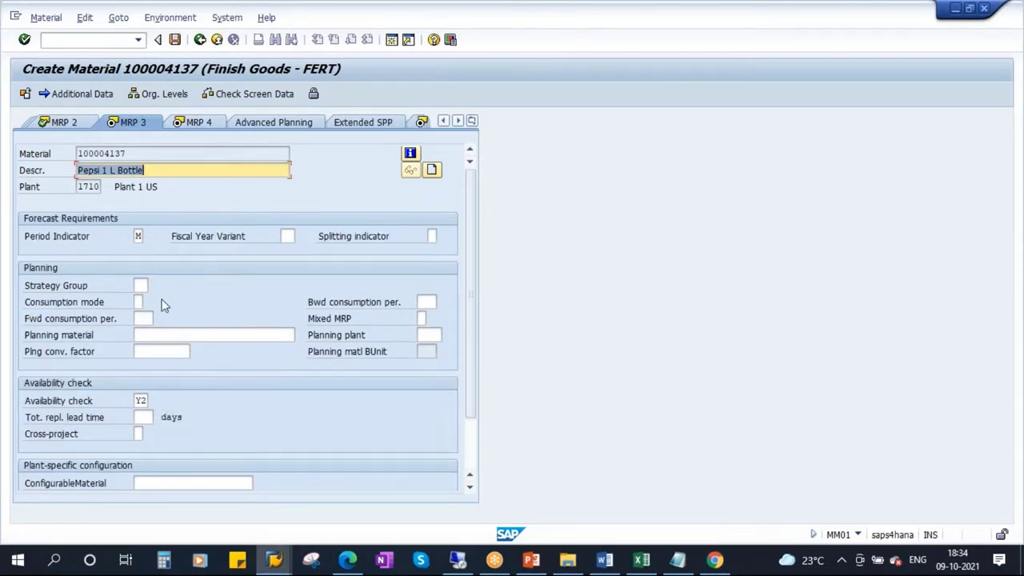
# - Continue through the MRP 3 and MRP 4 views to Work scheduling, activate batch management, and proceed to Plant data / stor. 1
pyautogui.press('Return')
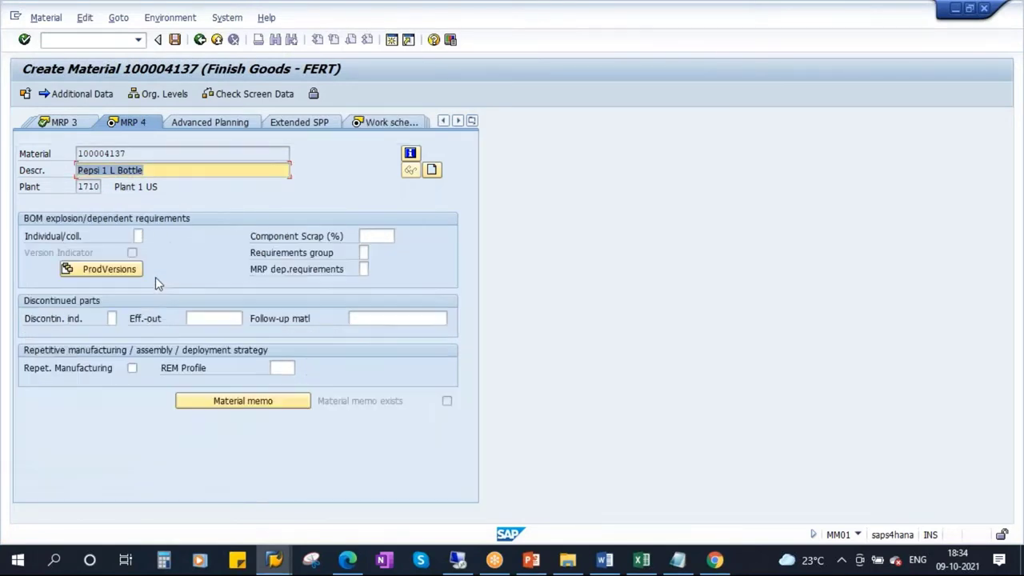
pyautogui.press('Return')
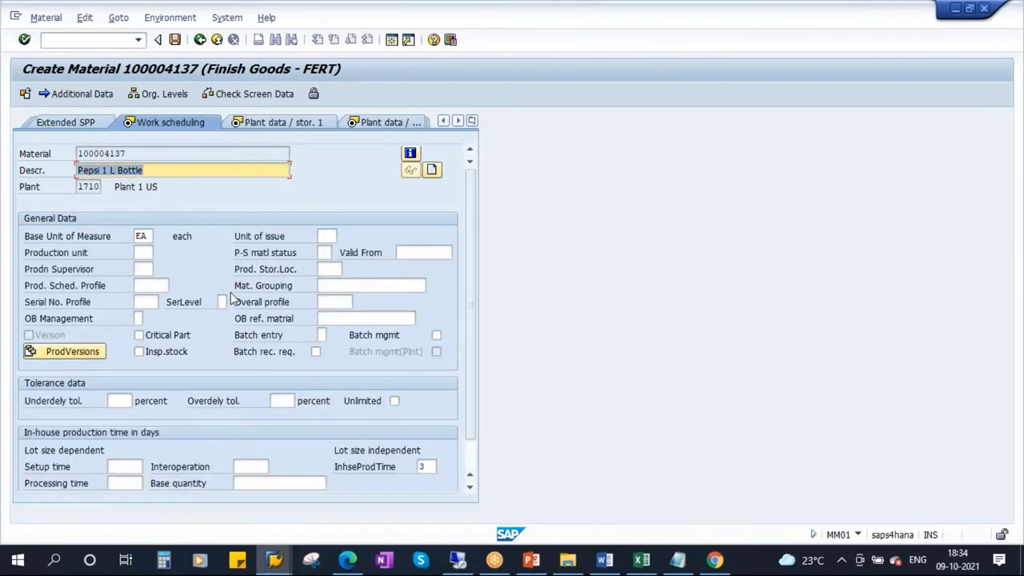
pyautogui.click(437, 336)
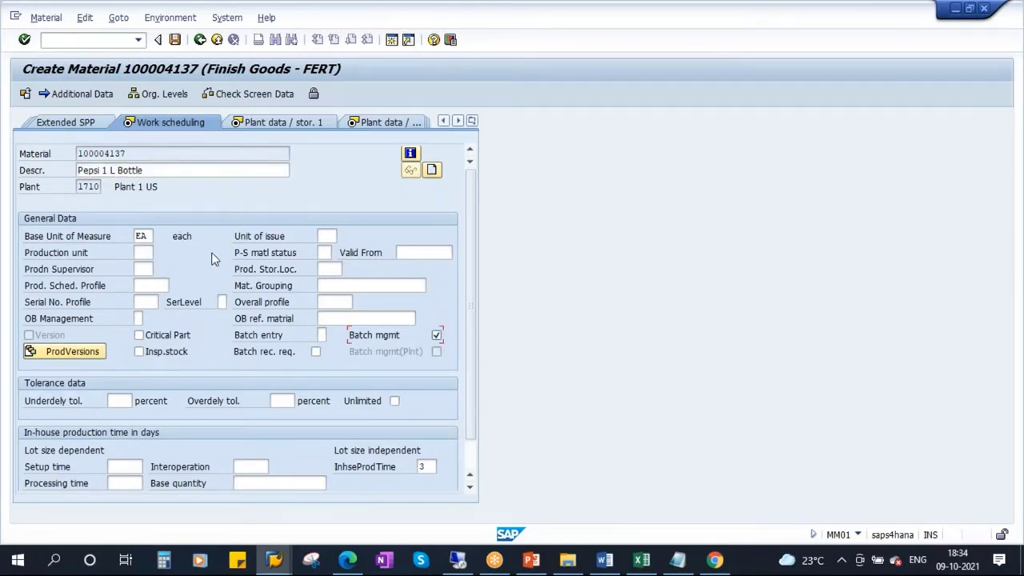
pyautogui.press('Return')
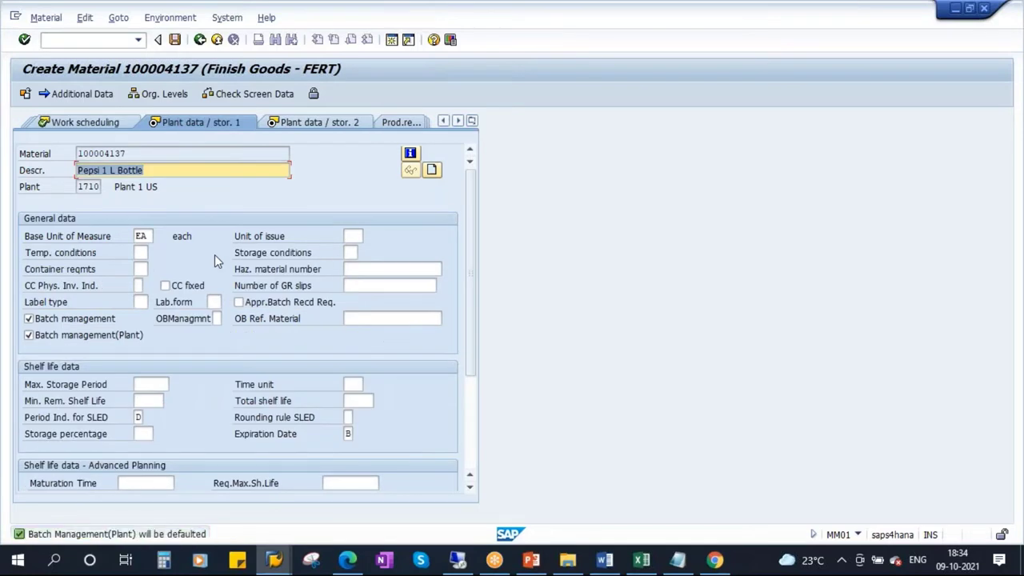
# - Continue through the plant data and Quality management views to Accounting 1 and choose valuation class 7920 (Finished Goods)
pyautogui.press('Return')
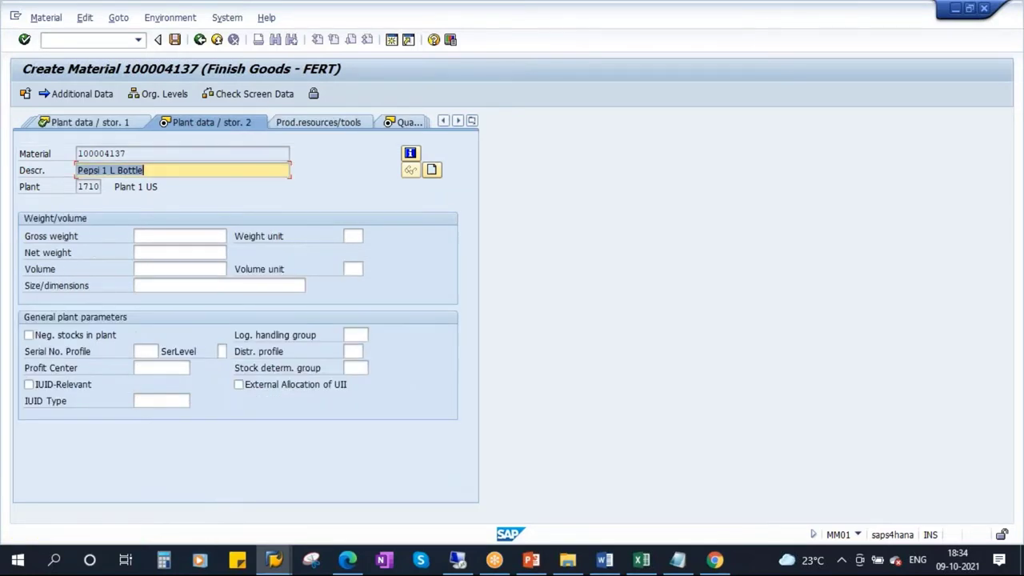
pyautogui.press('Return')
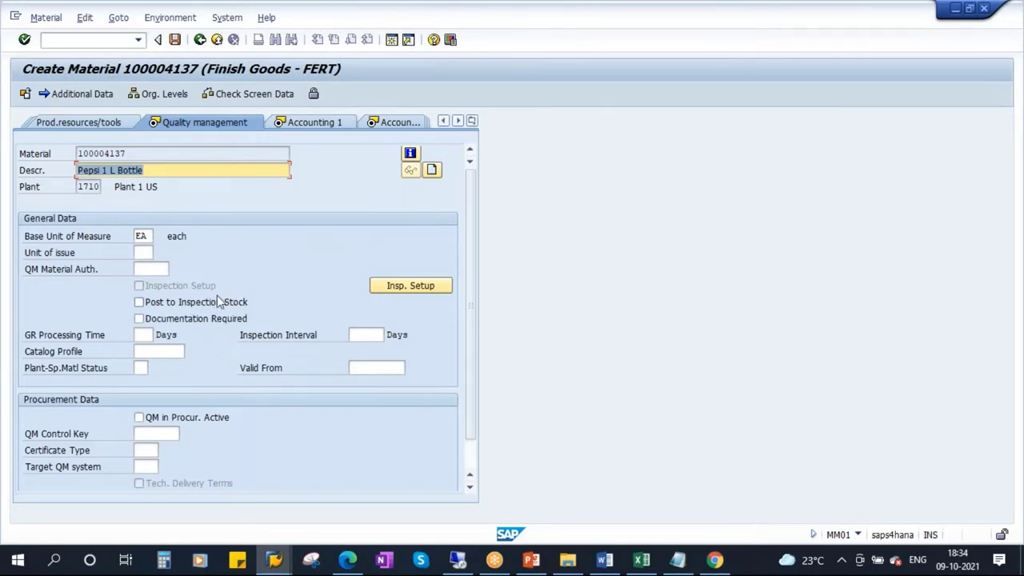
pyautogui.press('Return')
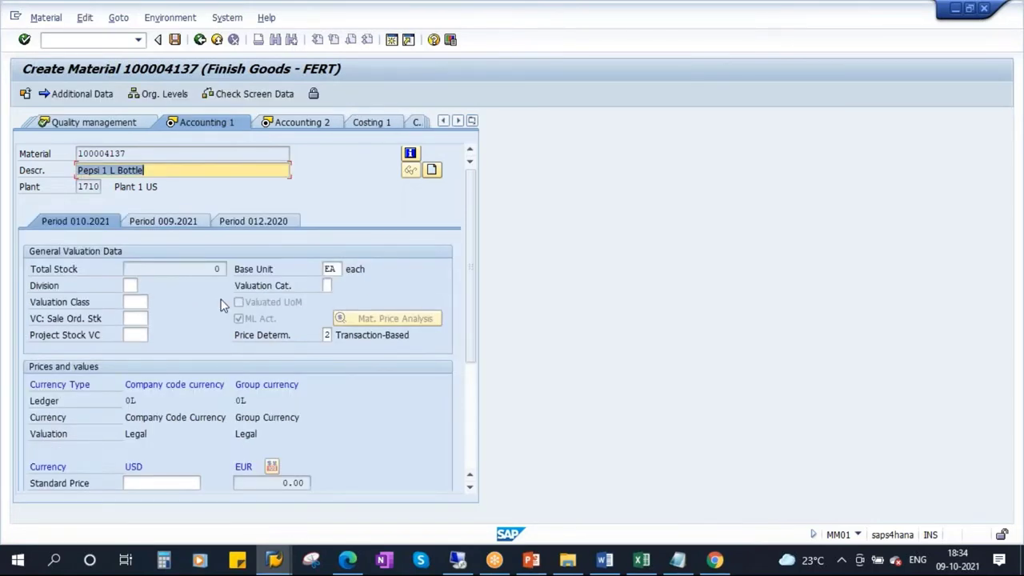
pyautogui.click(136, 302)
pyautogui.click(152, 302)
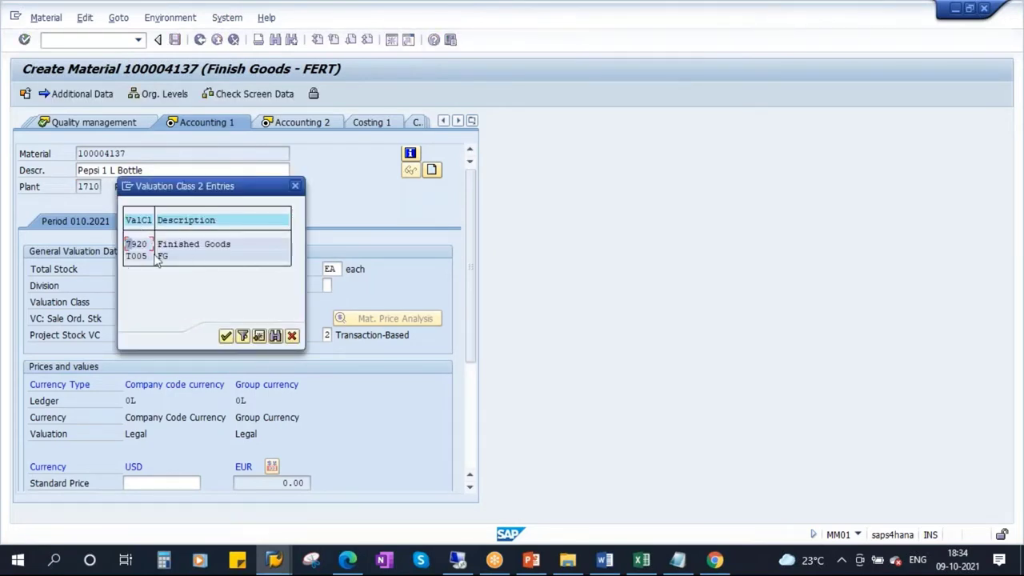
pyautogui.click(176, 248)
pyautogui.doubleClick(176, 248)
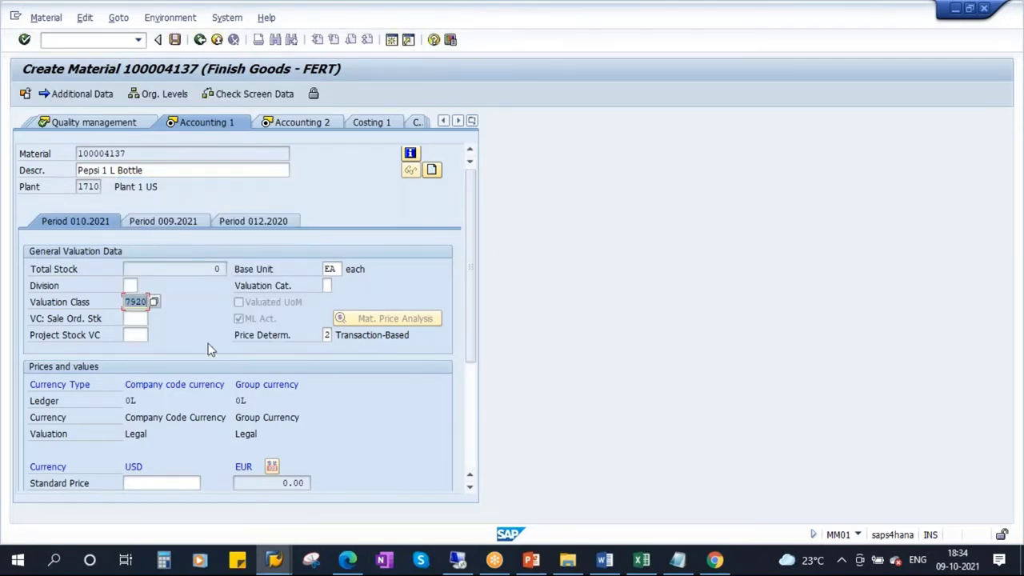
# - Set the standard price to 10 USD in the Accounting 1 view and continue to the Accounting 2 view
pyautogui.scroll(-2, 371, 390)
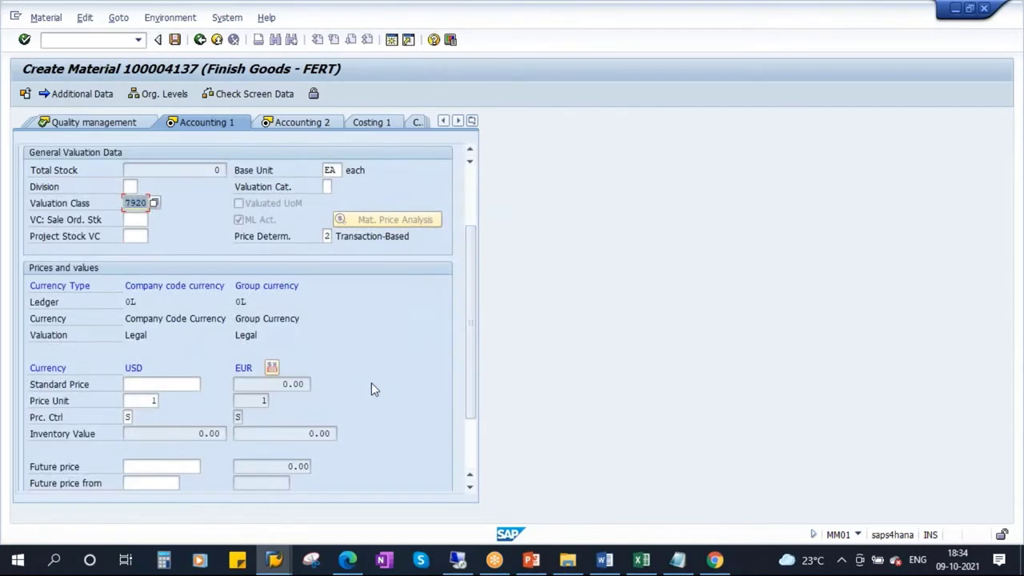
pyautogui.click(171, 384)
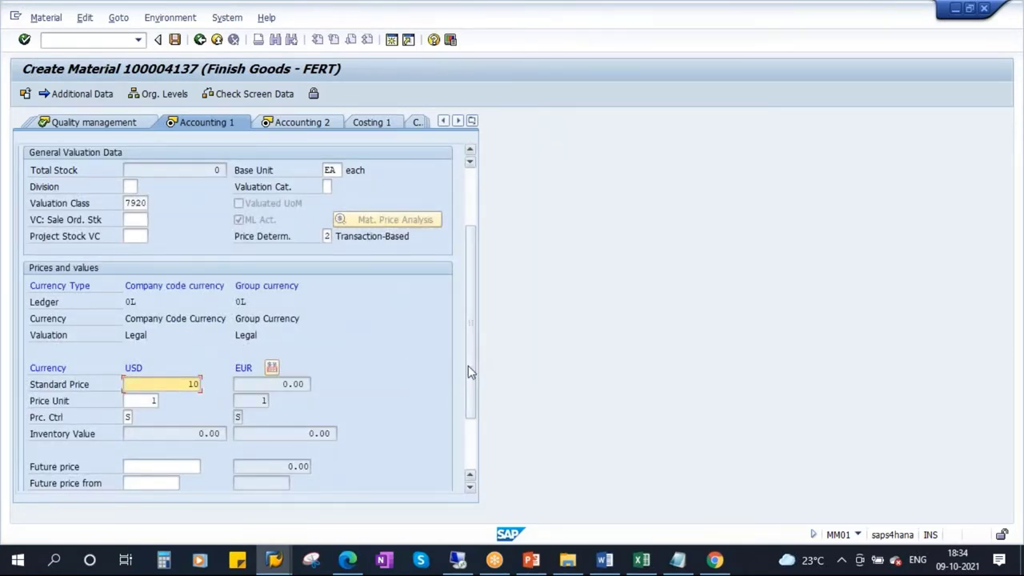
pyautogui.moveTo(471, 371); pyautogui.dragTo(461, 308)
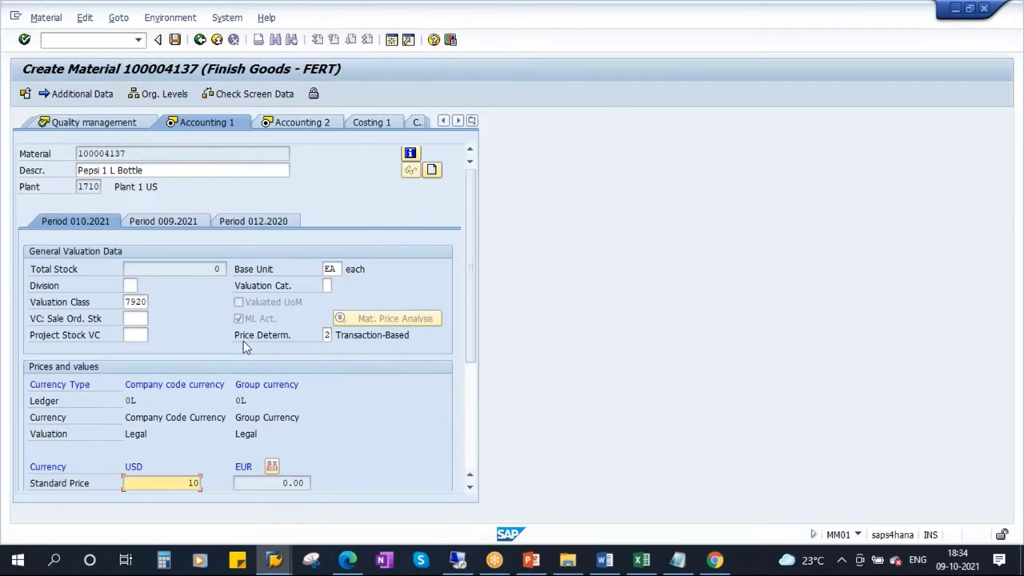
pyautogui.press('Return')
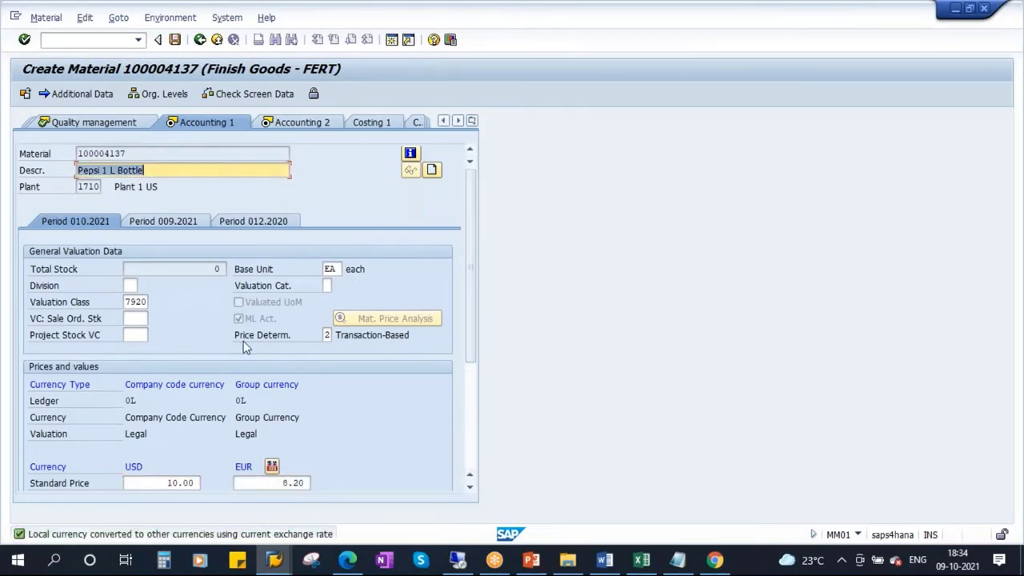
pyautogui.press('Return')
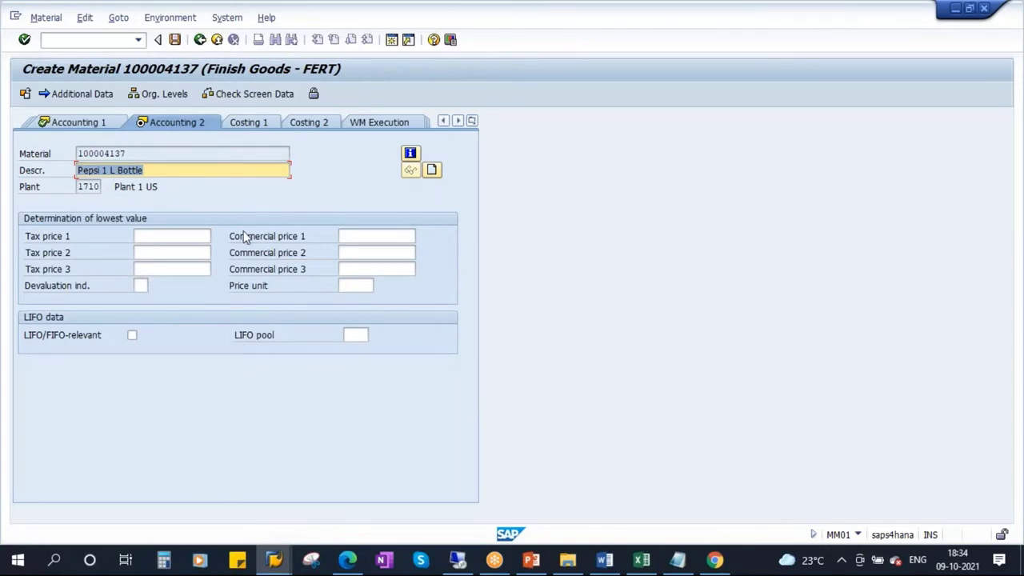
# - Recheck the Accounting 1 and Accounting 2 views, and save the new material master
pyautogui.click(93, 124)
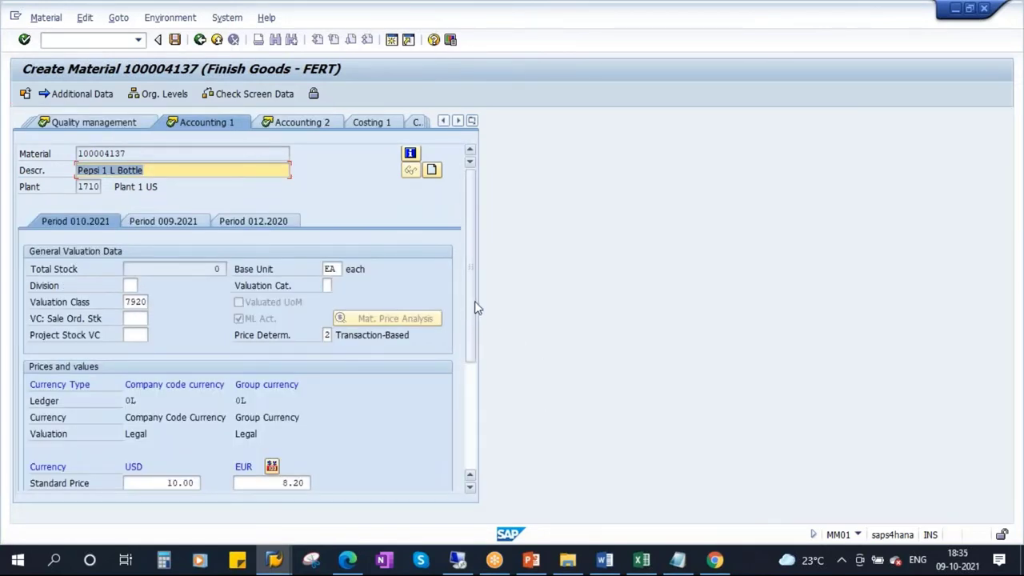
pyautogui.moveTo(470, 304); pyautogui.dragTo(465, 281)
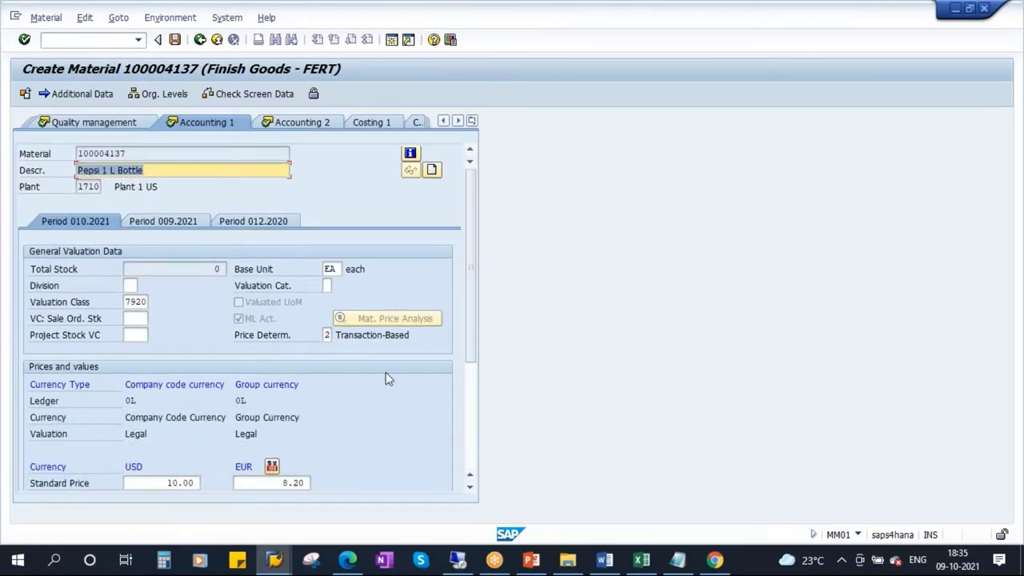
pyautogui.click(301, 126)
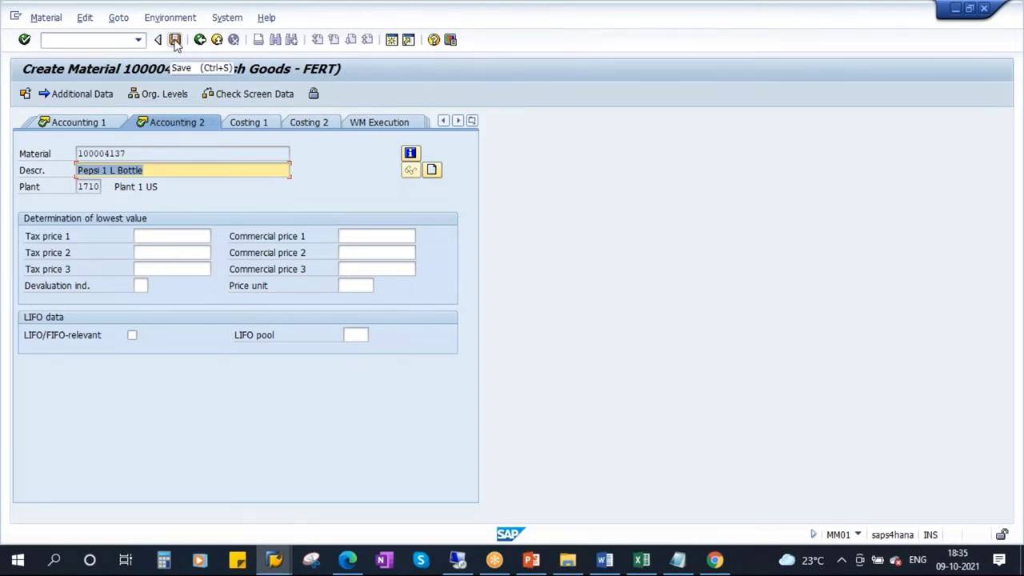
pyautogui.click(175, 40)
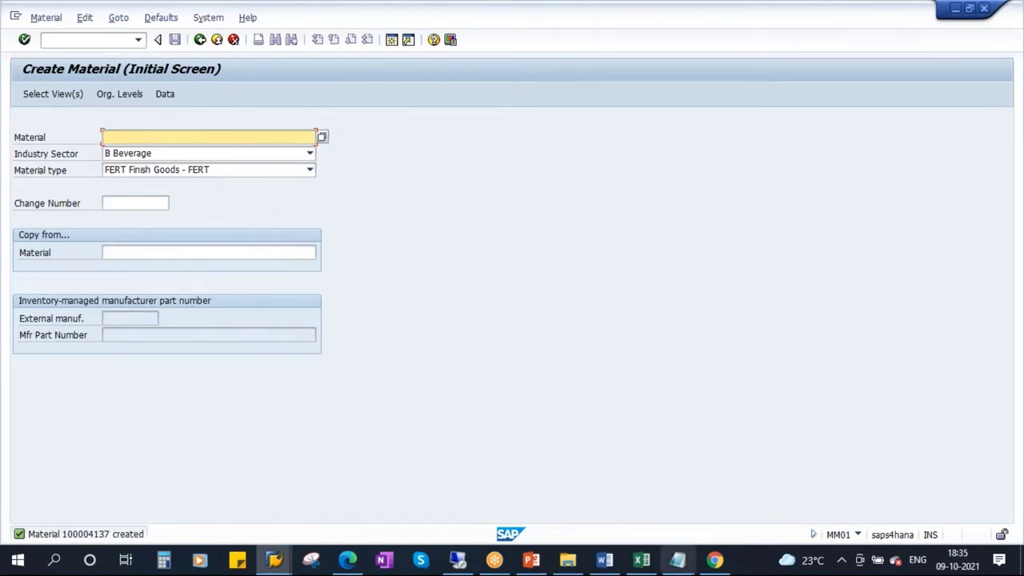
# - Switch to PowerPoint and look at the slides on data screens in the material master and number assignment for materials
pyautogui.click(531, 560)
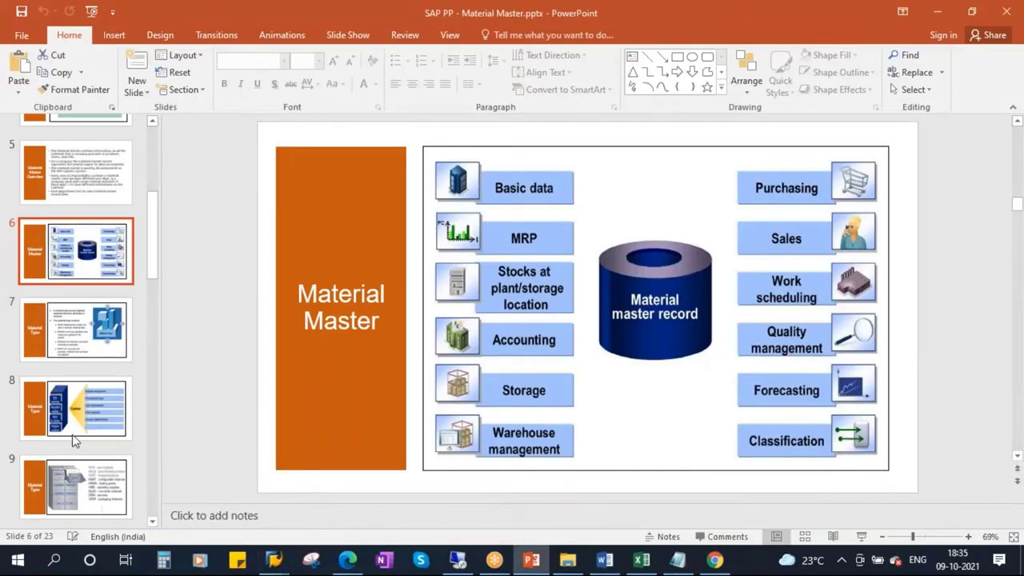
pyautogui.scroll(-4, 76, 431)
pyautogui.click(90, 342)
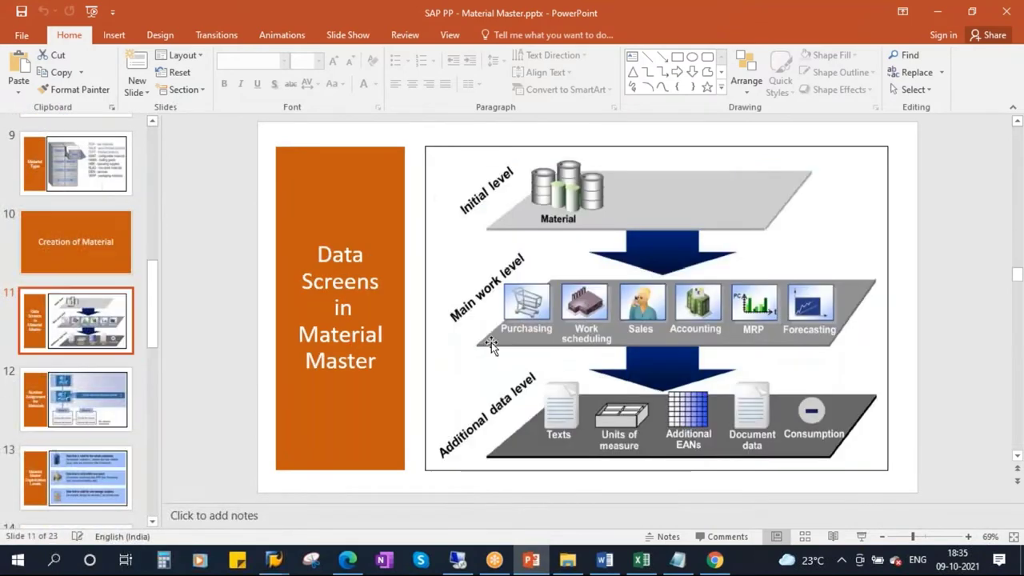
pyautogui.click(88, 408)
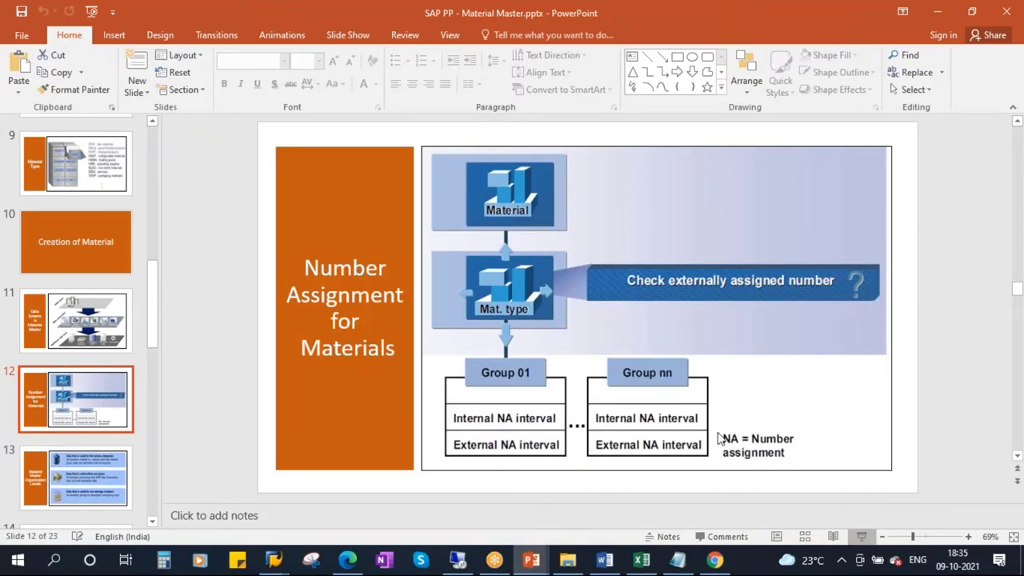
# - Present the number assignment slide with temporary ink on the NA intervals and material type, view the organization levels slide, and end the show
pyautogui.click(862, 542)
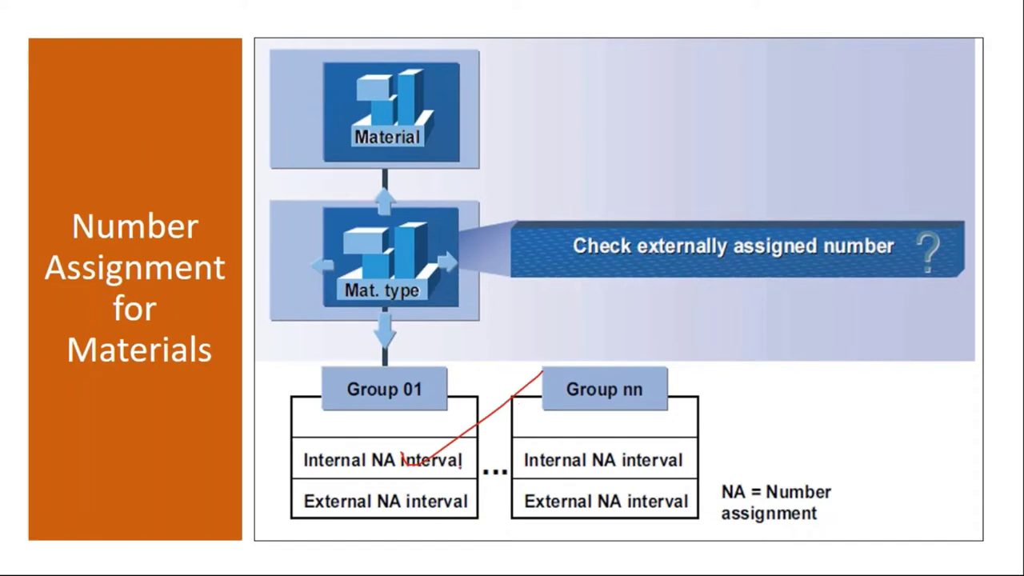
pyautogui.moveTo(424, 499); pyautogui.dragTo(488, 463)
pyautogui.moveTo(340, 205)
pyautogui.mouseDown()
pyautogui.moveTo(352, 315)
pyautogui.moveTo(484, 177)
pyautogui.moveTo(400, 330)
pyautogui.moveTo(423, 190)
pyautogui.mouseUp()
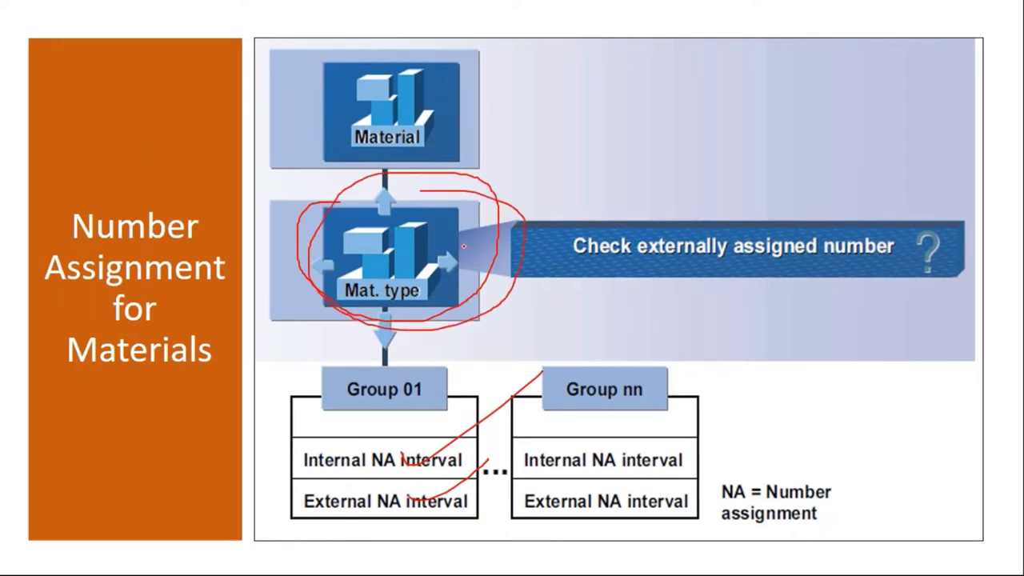
pyautogui.press('e')
pyautogui.press('Right')
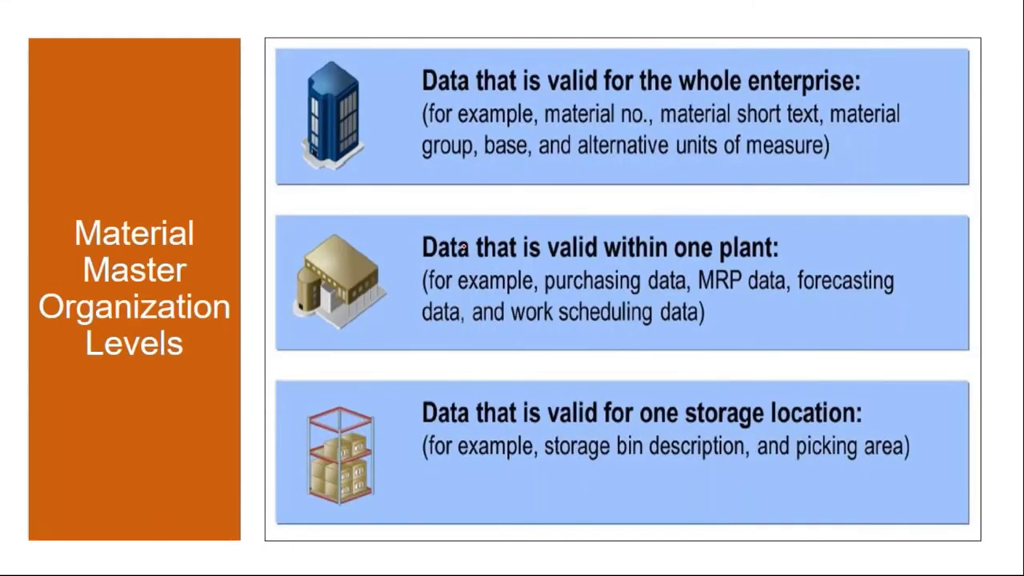
pyautogui.press('Escape')
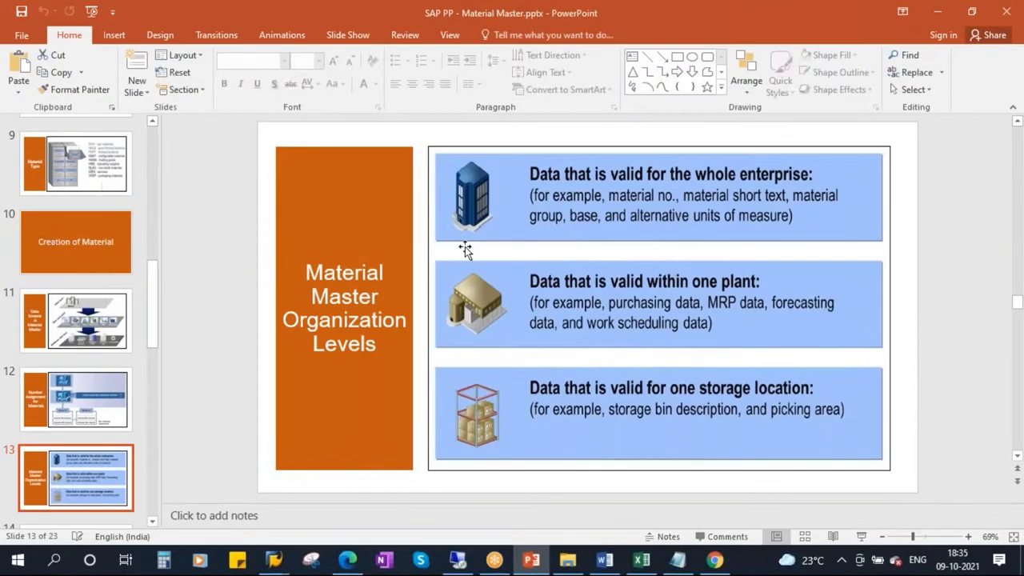
# - Return to SAP, switch to the Notepad notes, and delete the first number in the list under internal numbering
pyautogui.moveTo(272, 565)
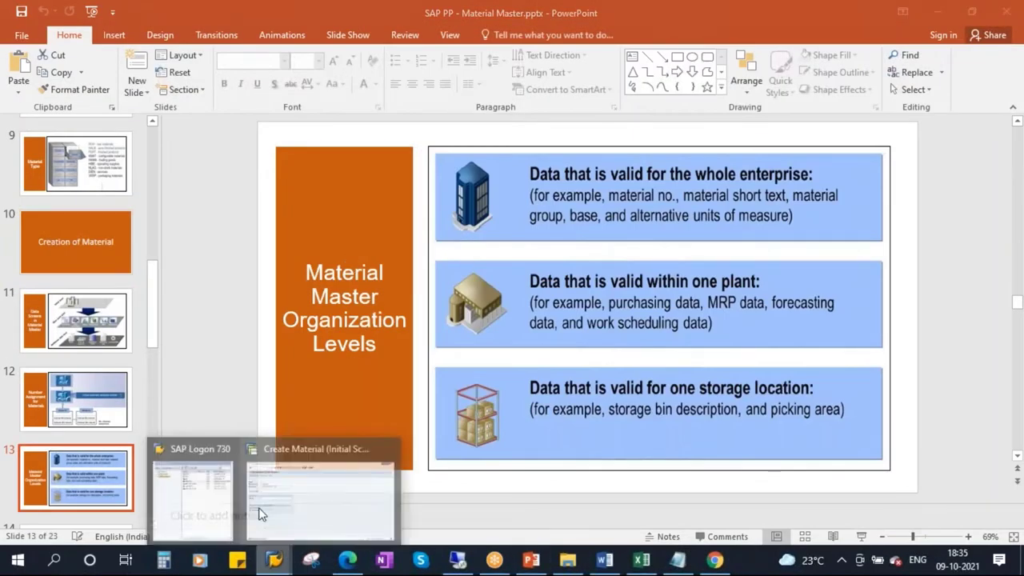
pyautogui.click(285, 461)
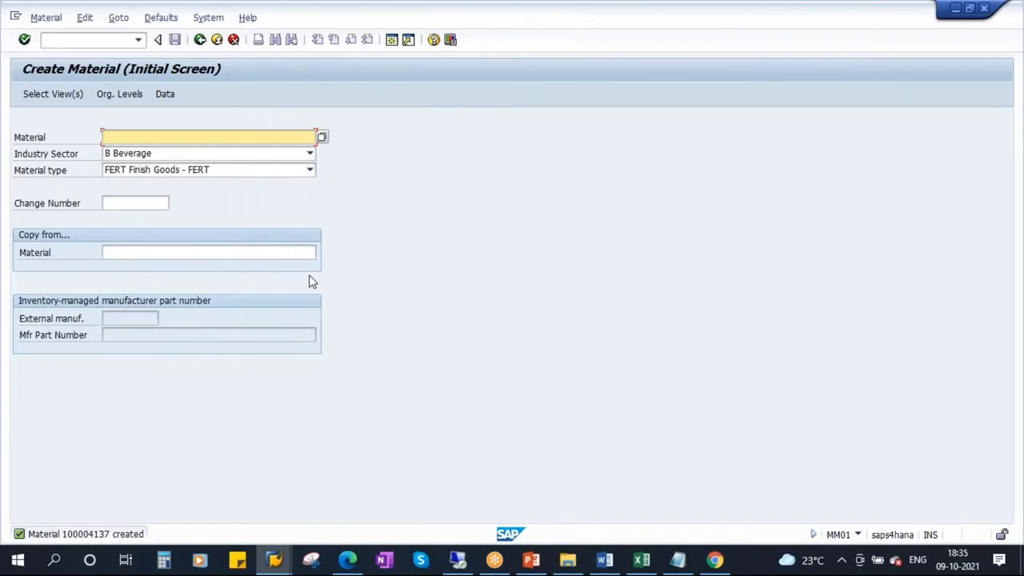
pyautogui.click(666, 553)
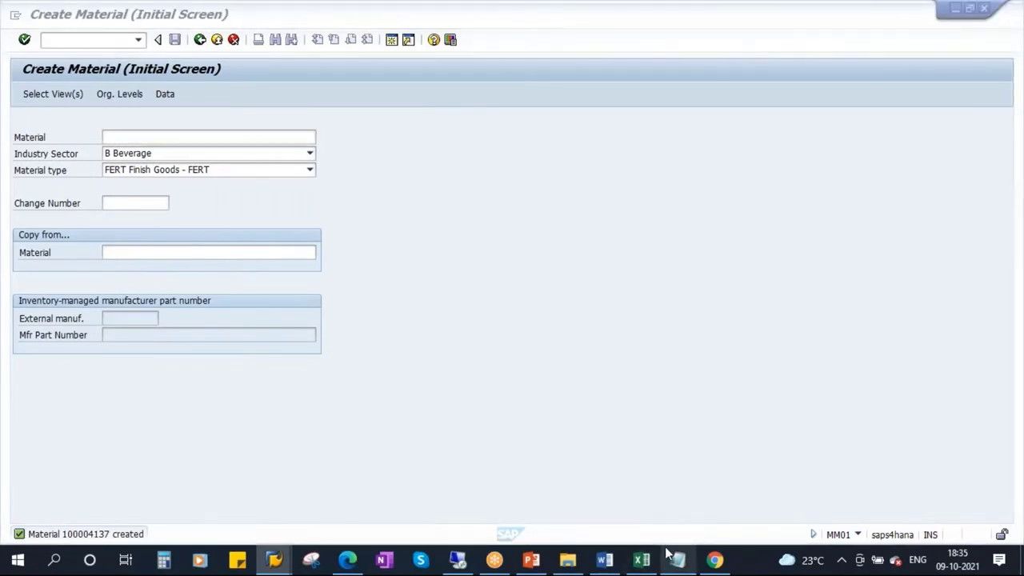
pyautogui.moveTo(319, 282); pyautogui.dragTo(205, 283)
pyautogui.press('Delete')
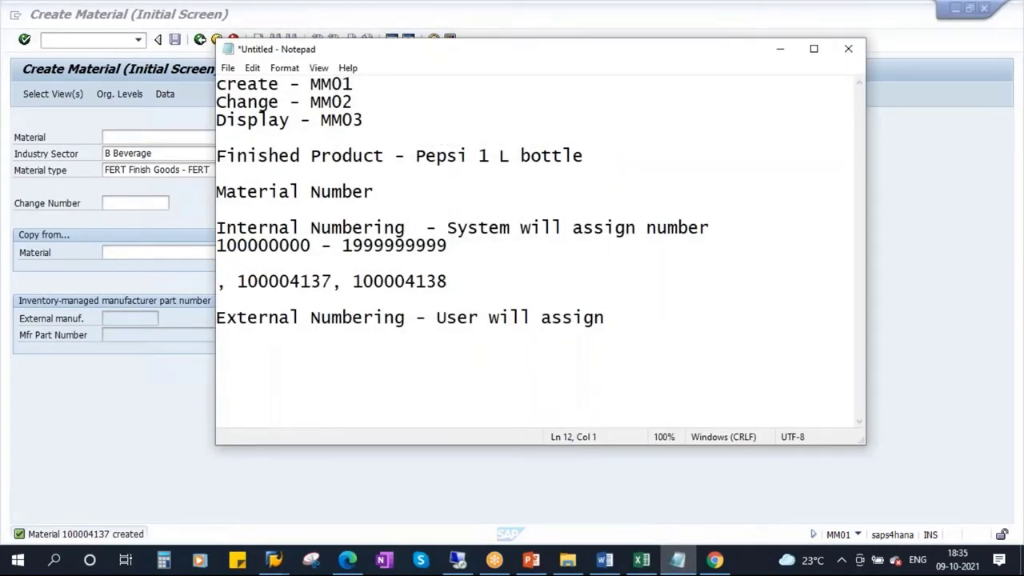
# - Trim the internal numbering list in the notes to the single number 100004137, and minimize Notepad to return to SAP
pyautogui.press('Delete')
pyautogui.press('Delete')
pyautogui.moveTo(331, 281); pyautogui.dragTo(480, 284)
pyautogui.press('Delete')
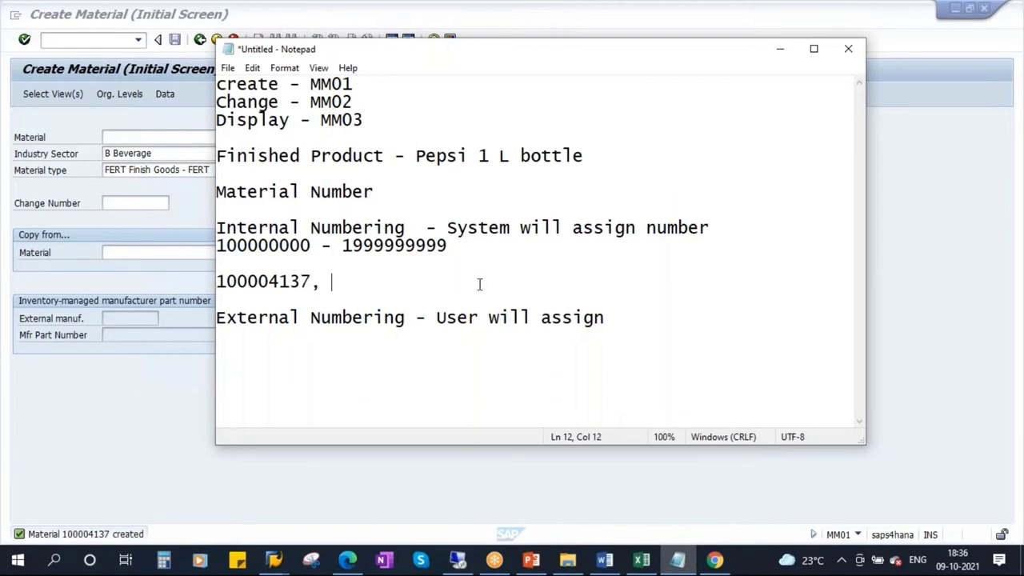
pyautogui.press('BackSpace')
pyautogui.press('BackSpace')
pyautogui.click(779, 49)
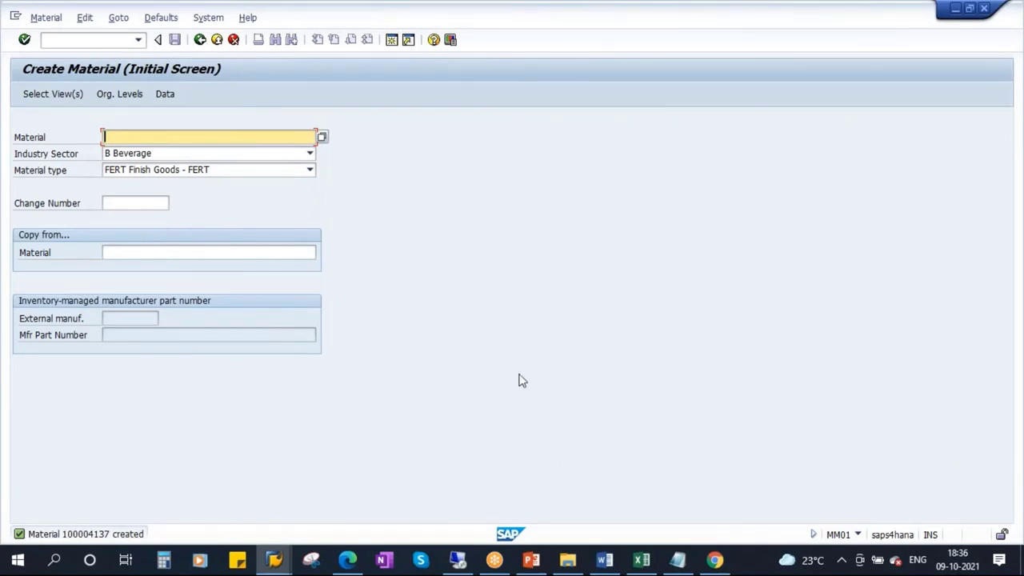
# - Highlight the Change - MM02 line in the Notepad notes, return to SAP, and open transaction MM02 in place of Create Material
pyautogui.click(677, 560)
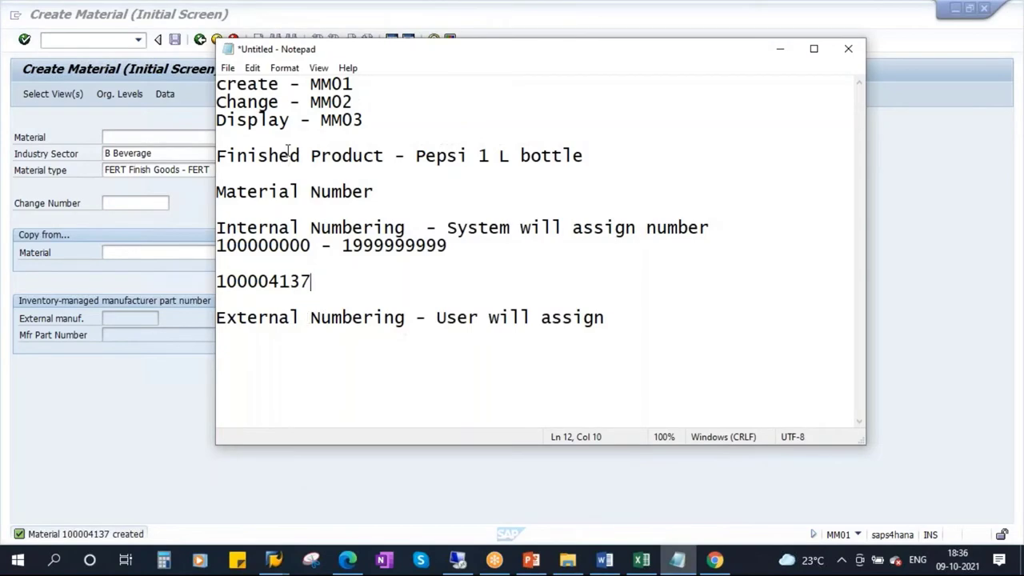
pyautogui.moveTo(356, 103); pyautogui.dragTo(205, 103)
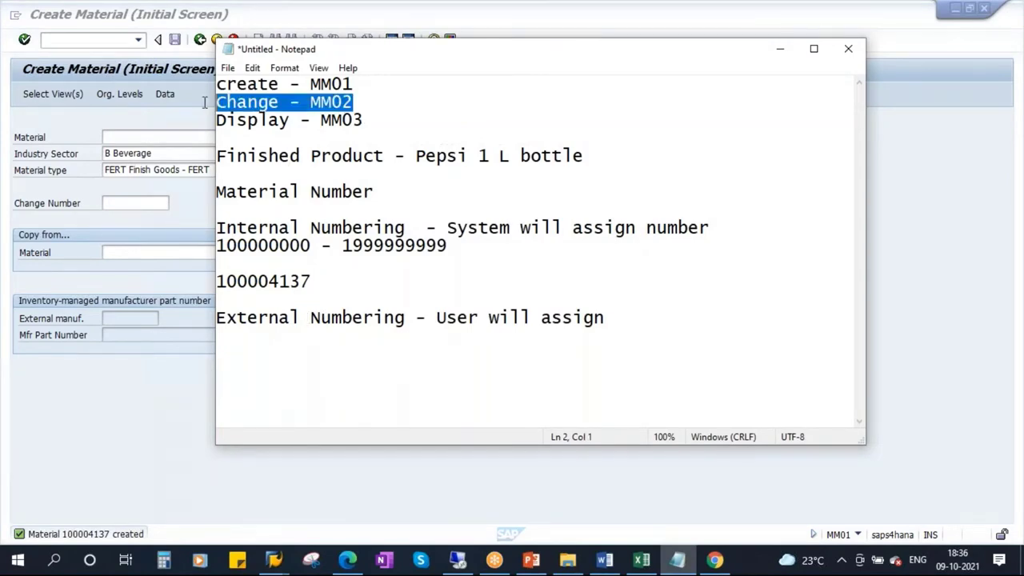
pyautogui.click(780, 49)
pyautogui.click(200, 39)
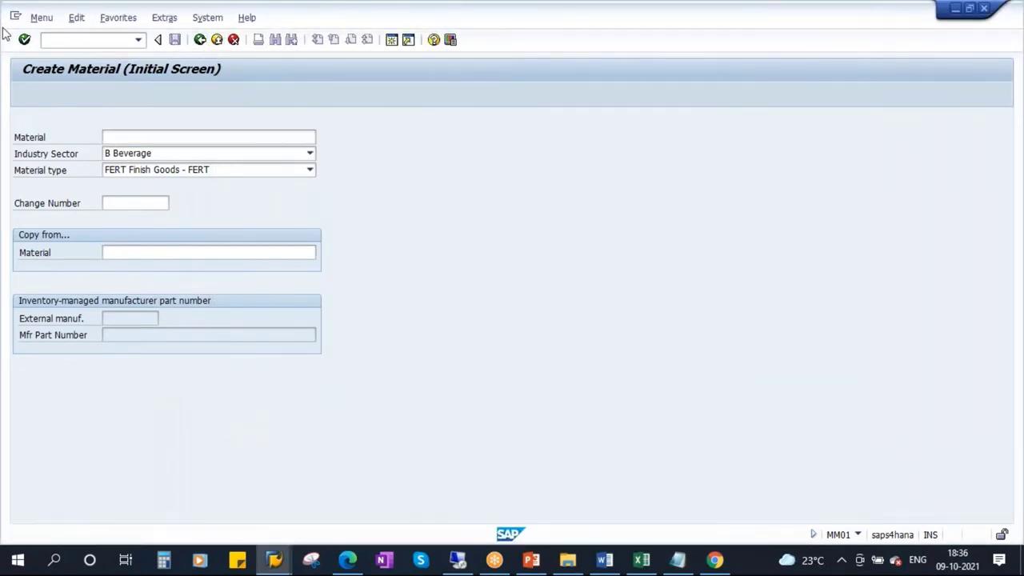
pyautogui.click(72, 42)
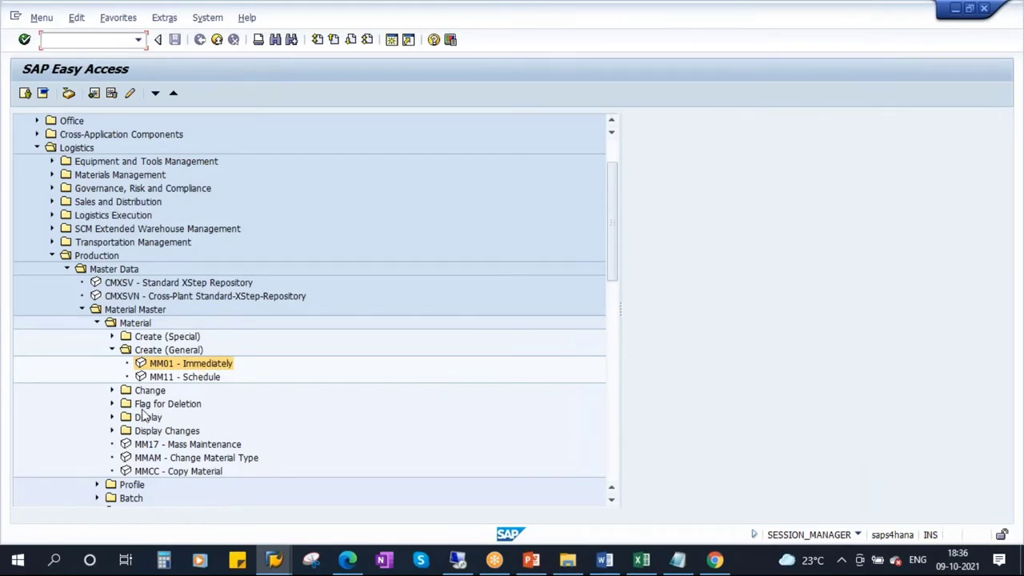
pyautogui.click(112, 392)
pyautogui.doubleClick(204, 405)
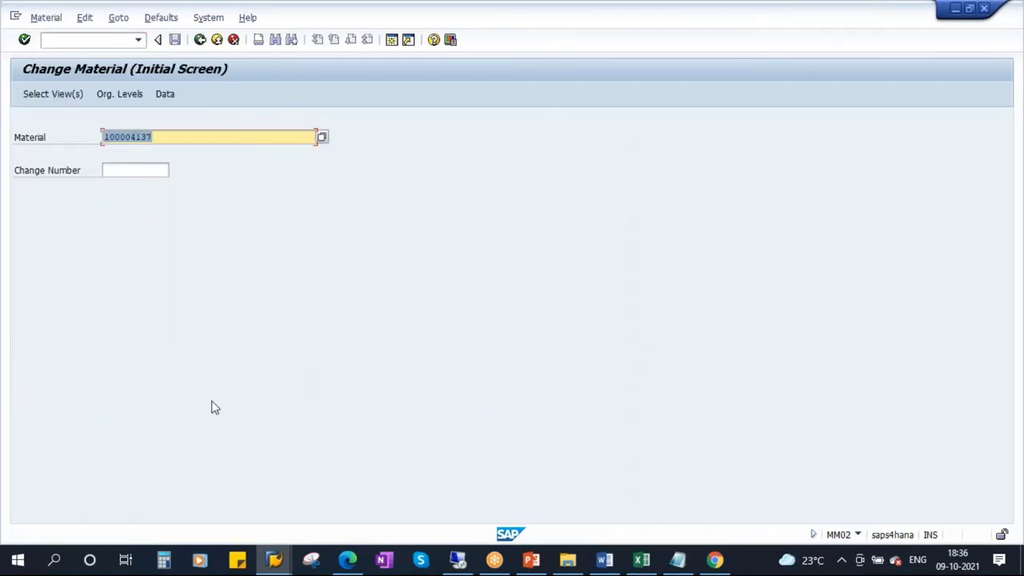
# - Copy material number 100004137 from the Notepad notes into the Material field, and clear the field
pyautogui.press('BackSpace')
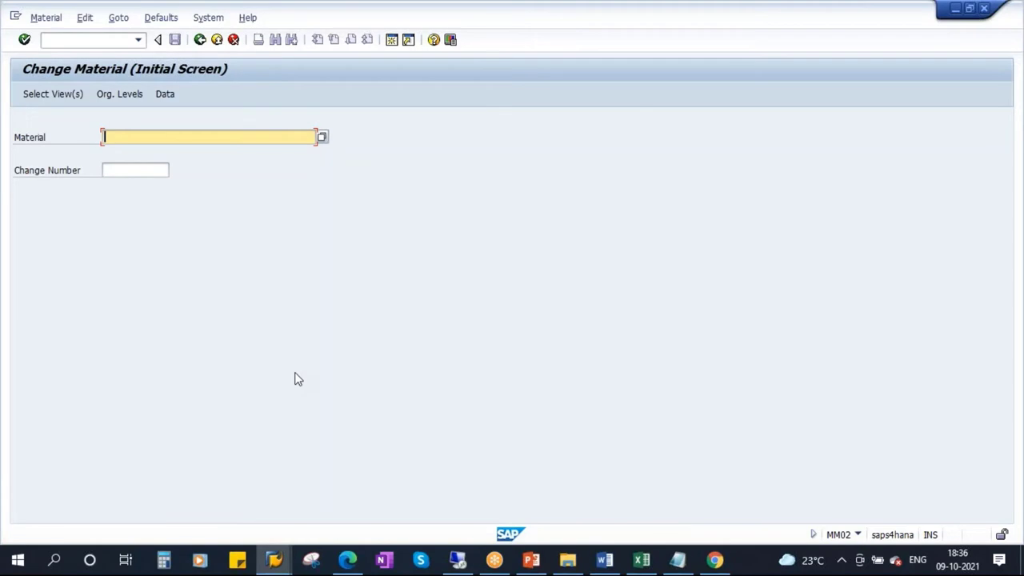
pyautogui.click(677, 559)
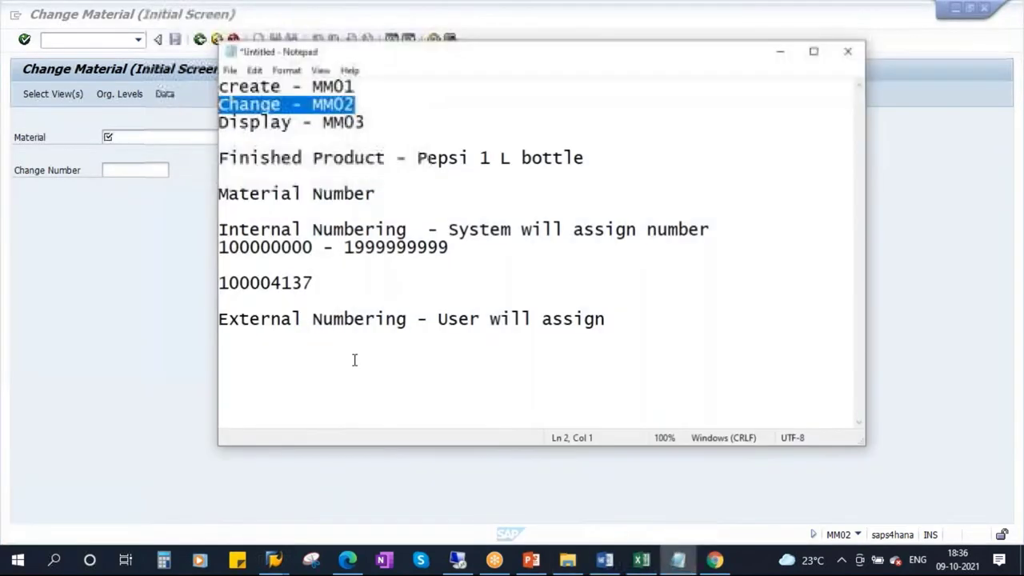
pyautogui.moveTo(312, 281); pyautogui.dragTo(149, 281)
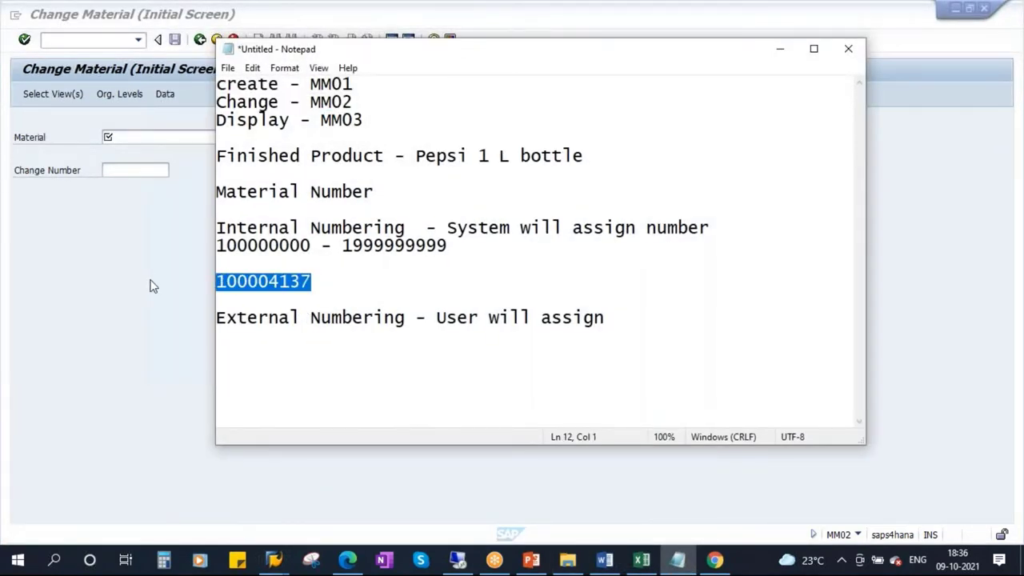
pyautogui.hotkey('ctrl', 'c')
pyautogui.click(118, 149)
pyautogui.hotkey('ctrl', 'v')
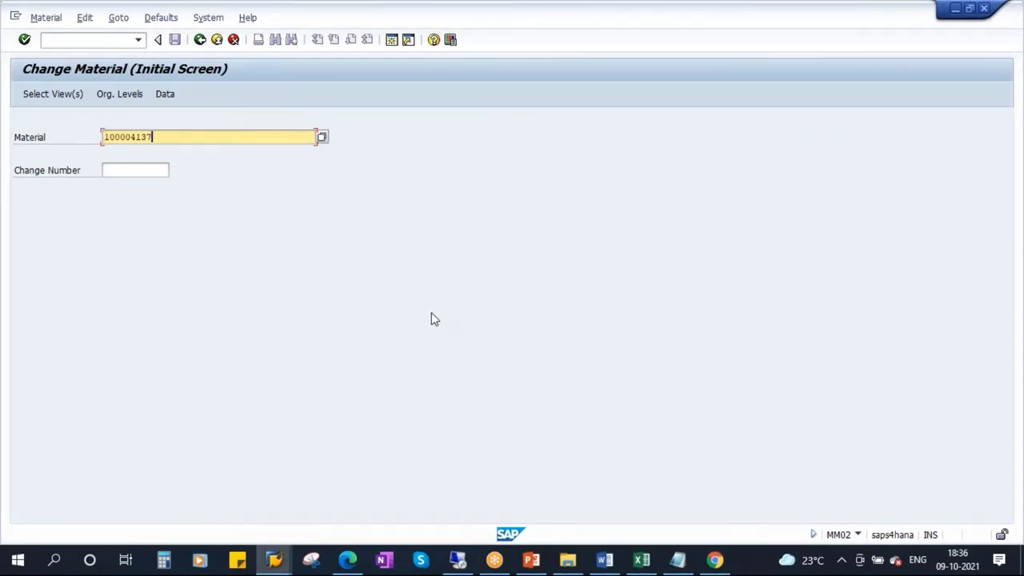
pyautogui.press('BackSpace')
pyautogui.press('BackSpace')
pyautogui.press('BackSpace')
pyautogui.press('BackSpace')
pyautogui.press('BackSpace')
pyautogui.press('BackSpace')
pyautogui.press('BackSpace')
pyautogui.press('BackSpace')
pyautogui.press('BackSpace')
# - Open the value search for the material number and enter the description pepsi* for material type FERT
pyautogui.click(344, 165)
pyautogui.click(321, 137)
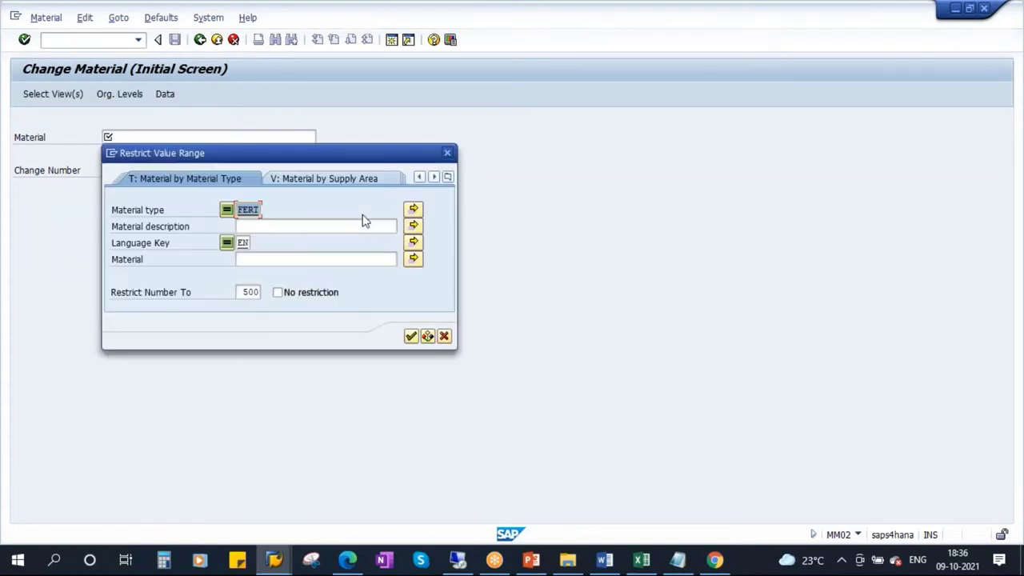
pyautogui.moveTo(431, 170); pyautogui.dragTo(492, 175)
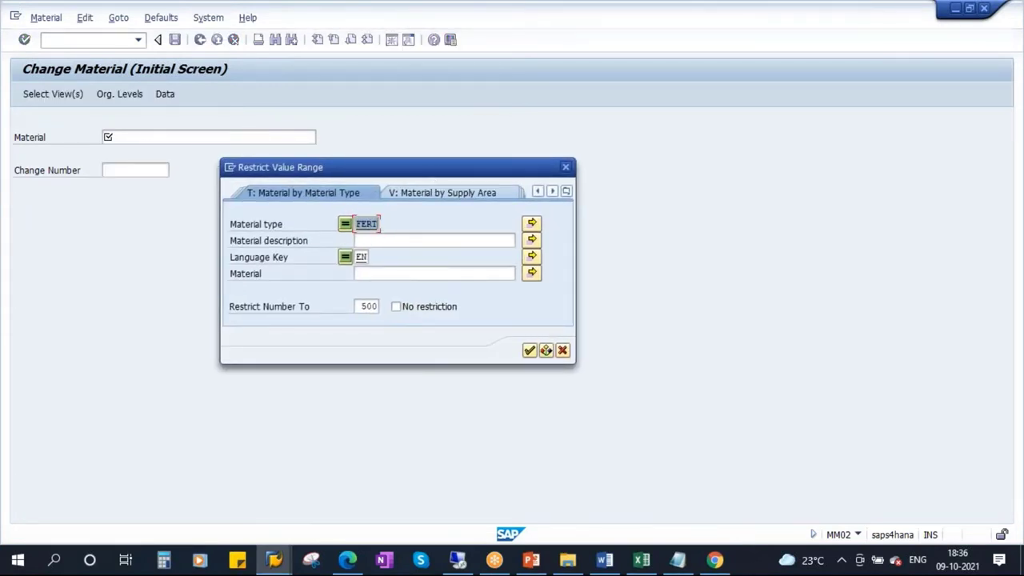
pyautogui.click(392, 242)
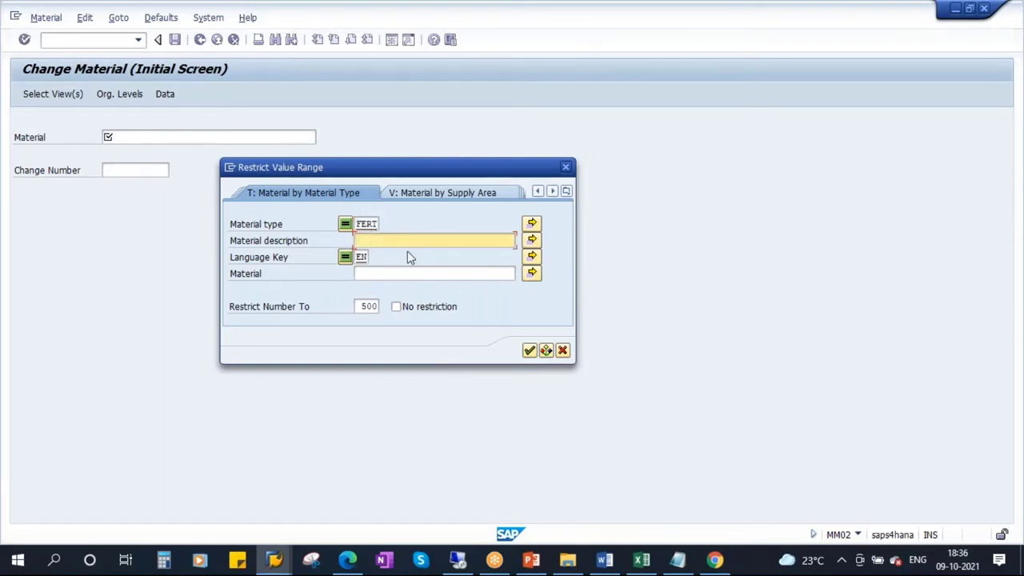
pyautogui.write('tt')
pyautogui.press('BackSpace')
pyautogui.press('BackSpace')
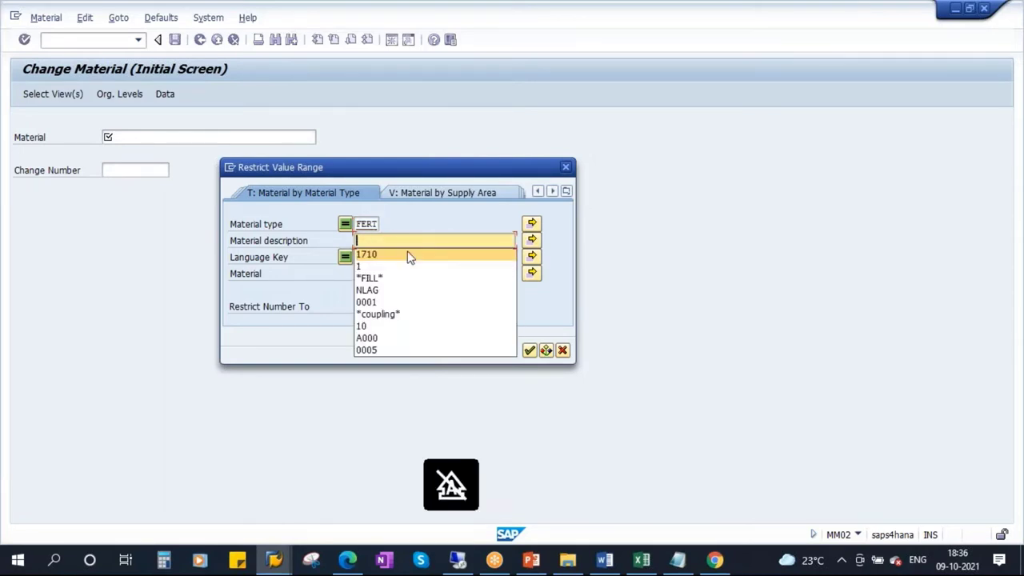
pyautogui.write('peps')
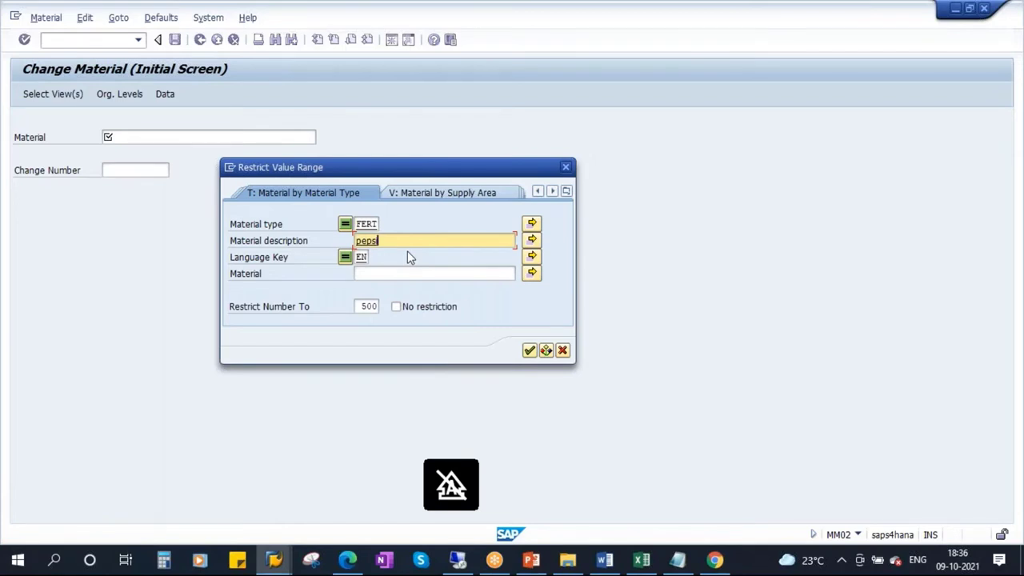
pyautogui.write('i*')
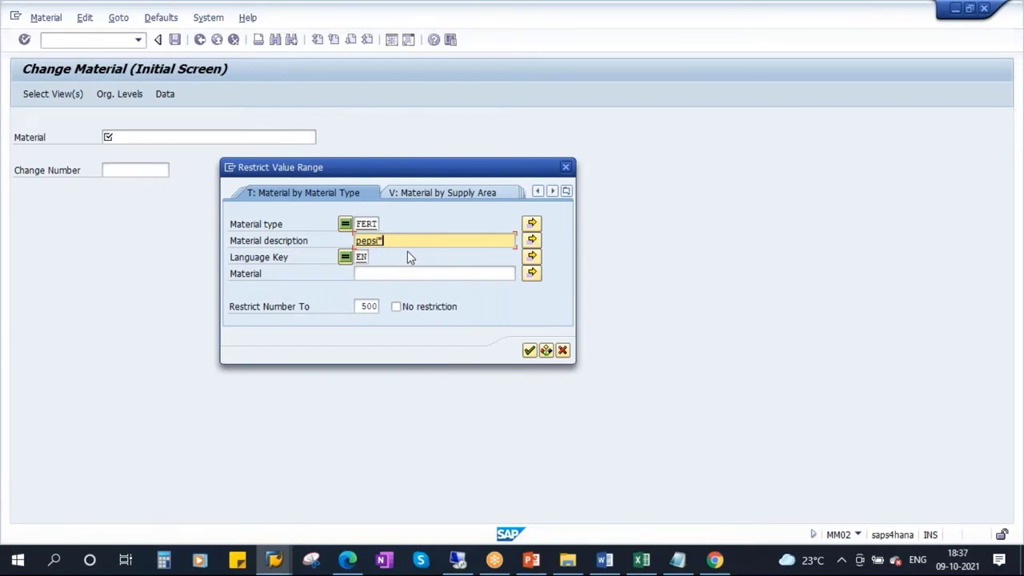
# - Widen the material description filter to *pepsi* and run the search
pyautogui.press('Left')
pyautogui.press('Left')
pyautogui.press('Left')
pyautogui.press('Left')
pyautogui.press('Left')
pyautogui.press('Left')
pyautogui.write('*')
pyautogui.click(404, 243)
pyautogui.moveTo(404, 243); pyautogui.dragTo(324, 239)
pyautogui.click(545, 350)
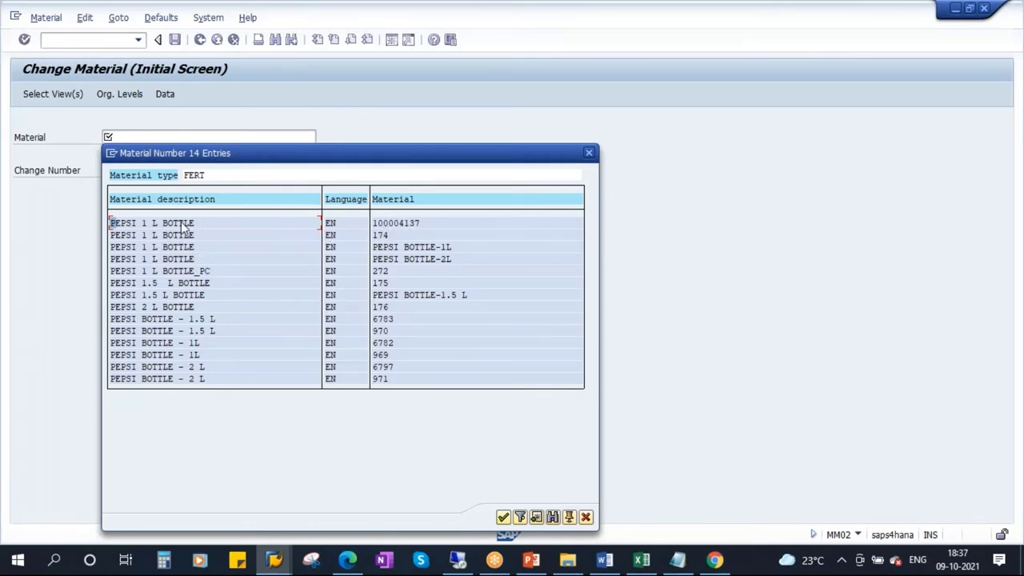
# - Choose material 100004137, PEPSI 1 L BOTTLE, from the results and select its MRP 2 view for changing
pyautogui.click(401, 224)
pyautogui.click(503, 516)
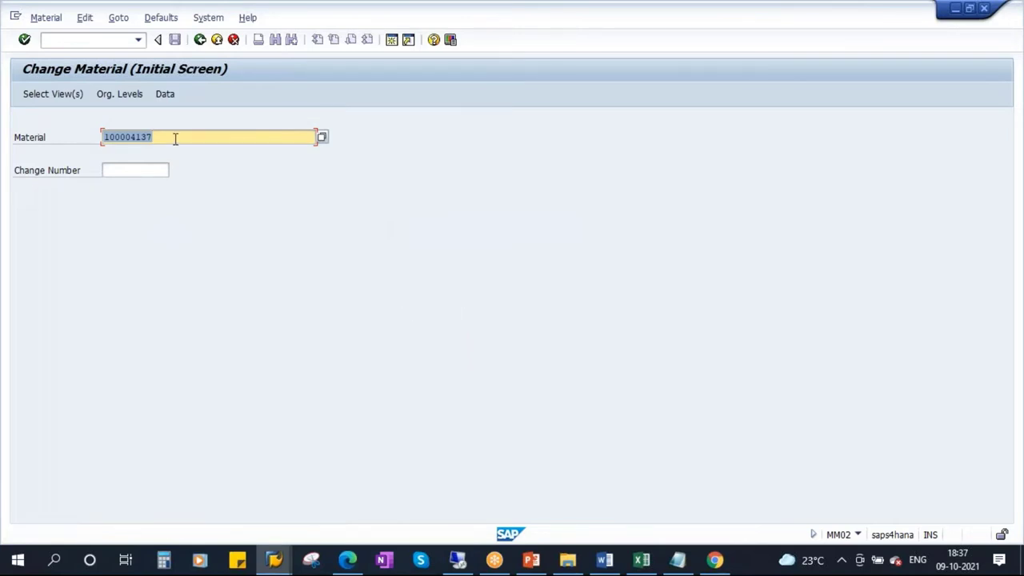
pyautogui.press('Return')
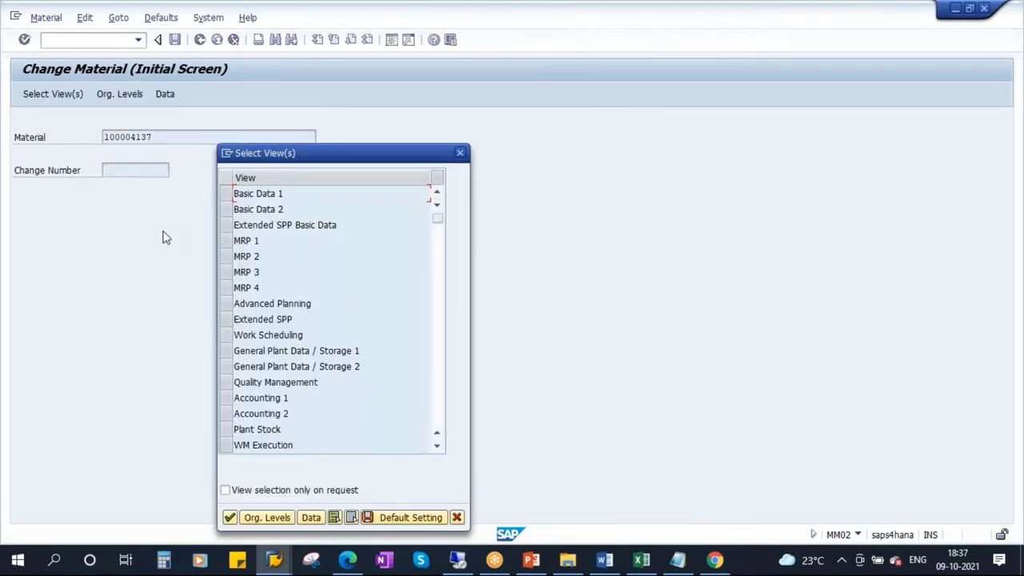
pyautogui.moveTo(412, 145); pyautogui.dragTo(481, 96)
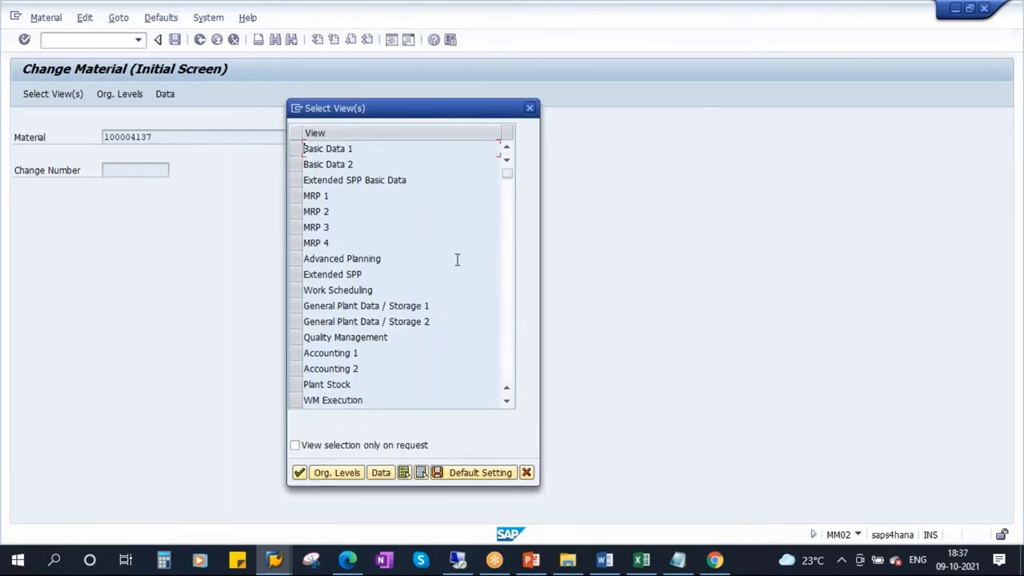
pyautogui.click(296, 209)
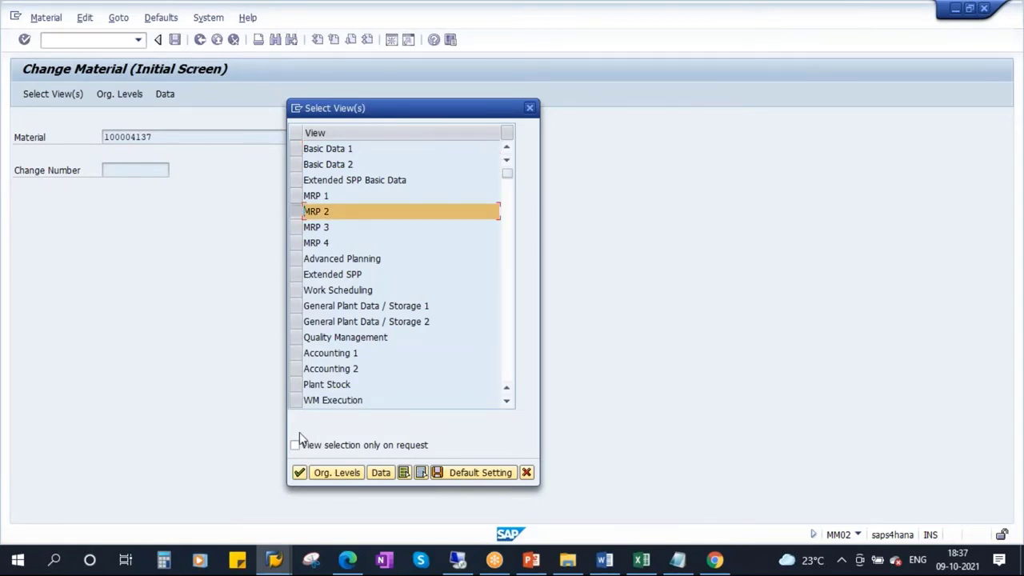
pyautogui.click(298, 472)
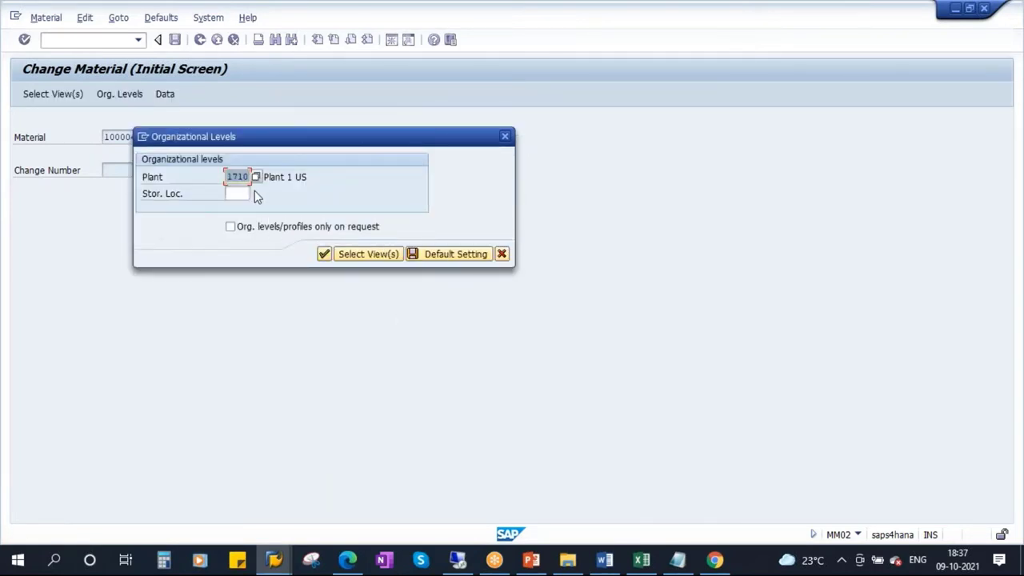
# - Set the organizational level to plant 1710 from the possible entries, and open the material's MRP 2 data
pyautogui.press('BackSpace')
pyautogui.click(257, 177)
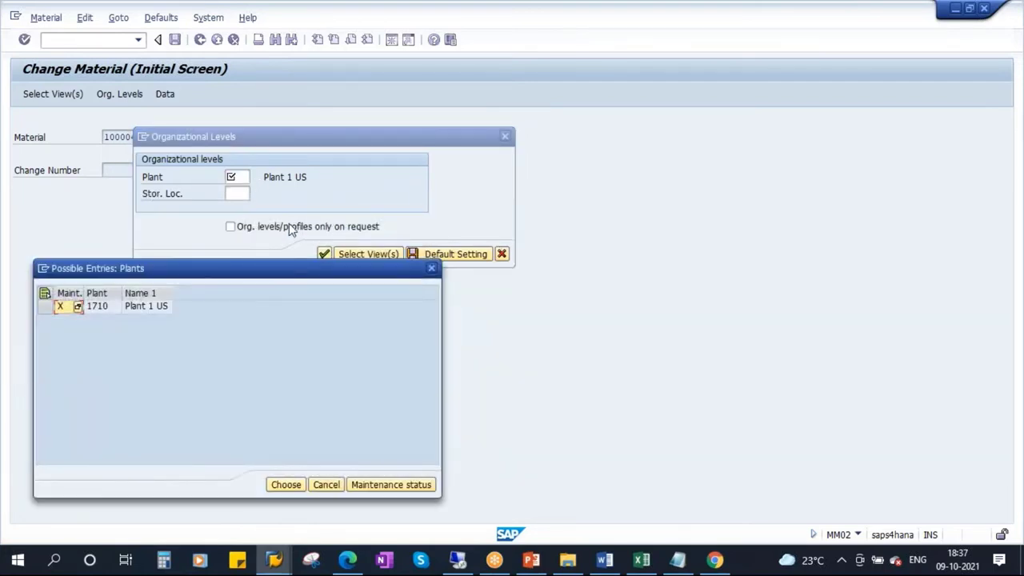
pyautogui.moveTo(187, 272); pyautogui.dragTo(404, 253)
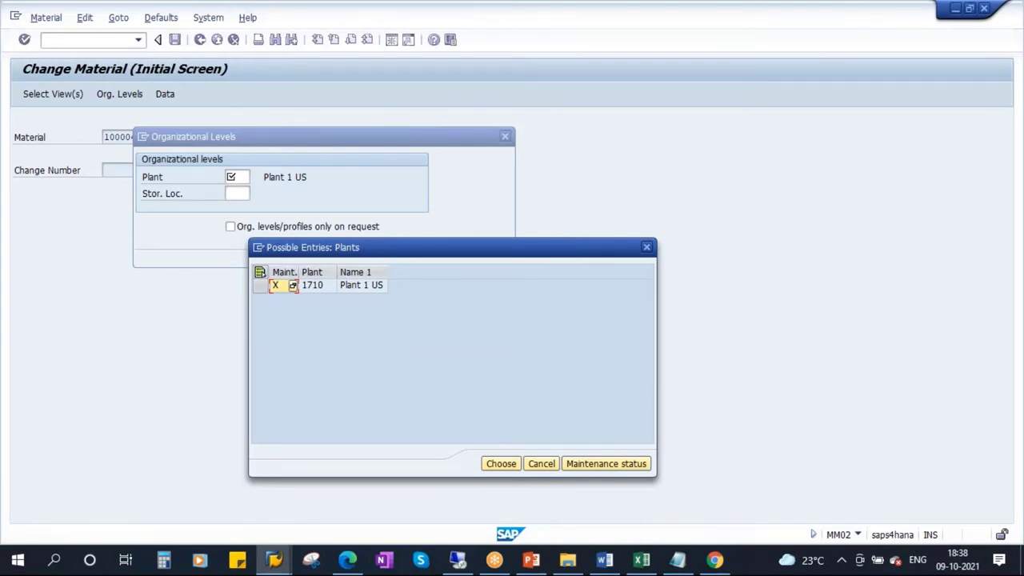
pyautogui.click(312, 284)
pyautogui.click(502, 464)
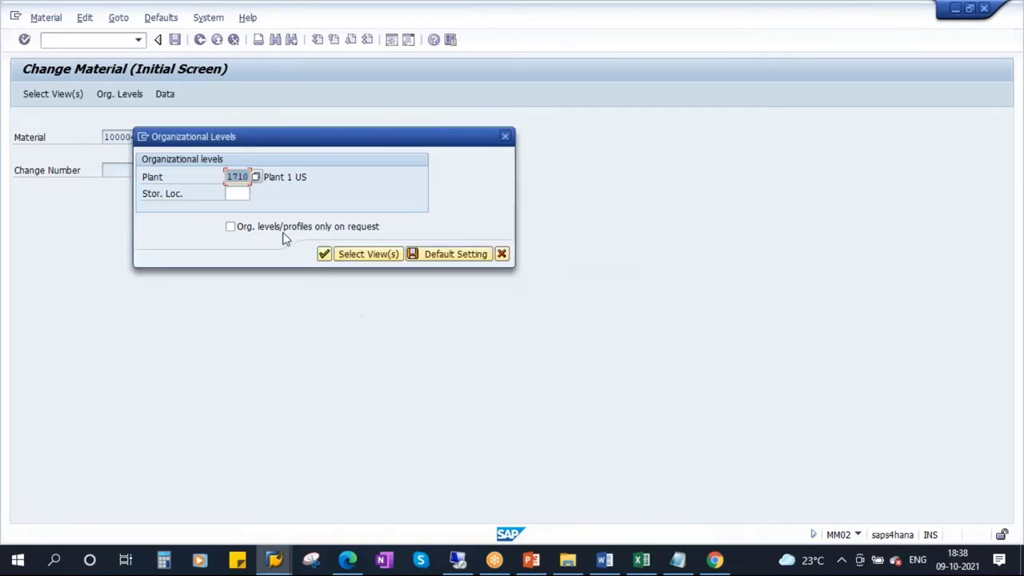
pyautogui.click(326, 255)
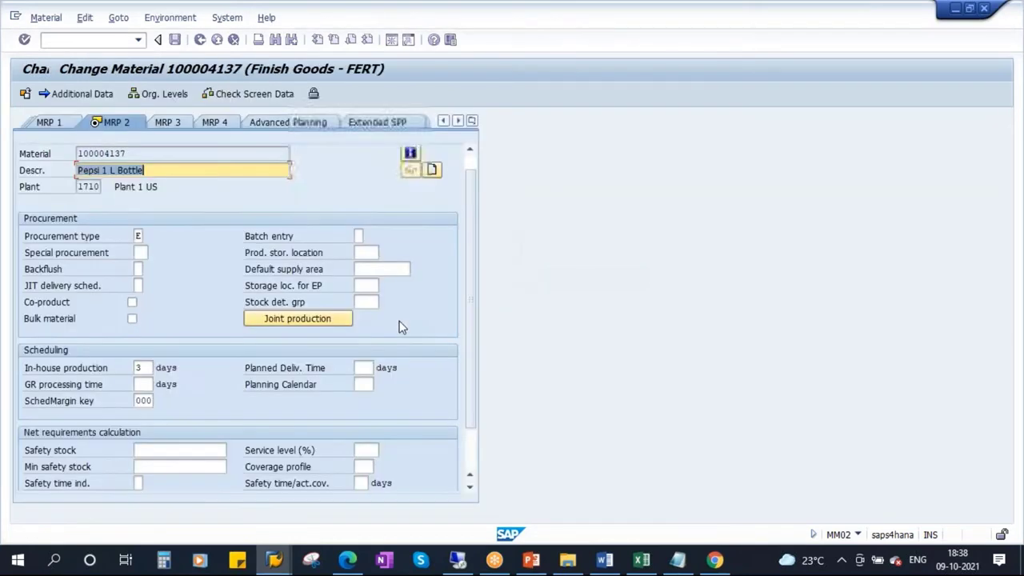
# - Set the in-house production time to 4 days and save the changed material
pyautogui.click(143, 368)
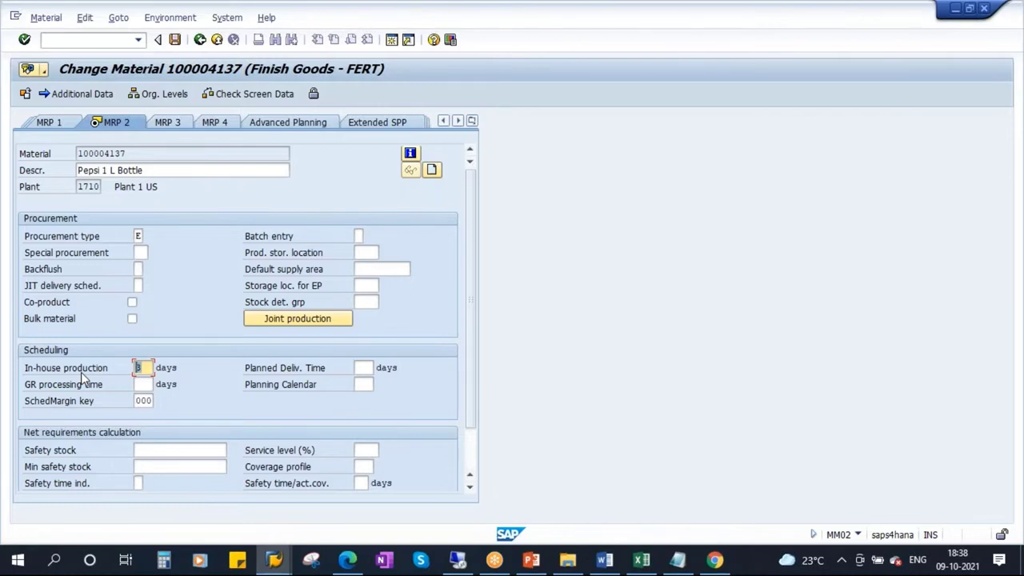
pyautogui.write('4')
pyautogui.click(174, 40)
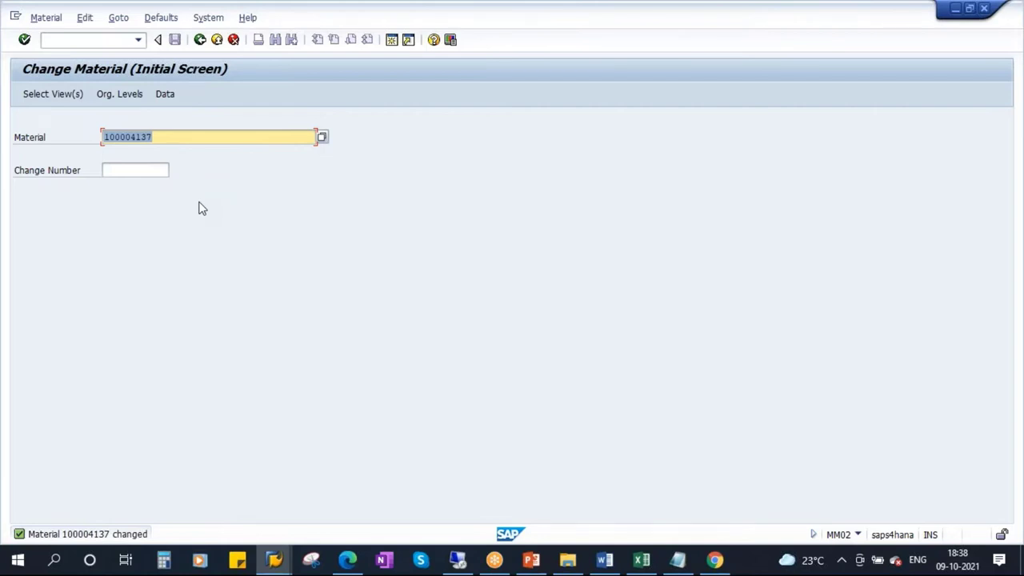
# - Check the display transaction code in the Notepad notes, and switch from changing to displaying material 100004137 in SAP
pyautogui.click(677, 559)
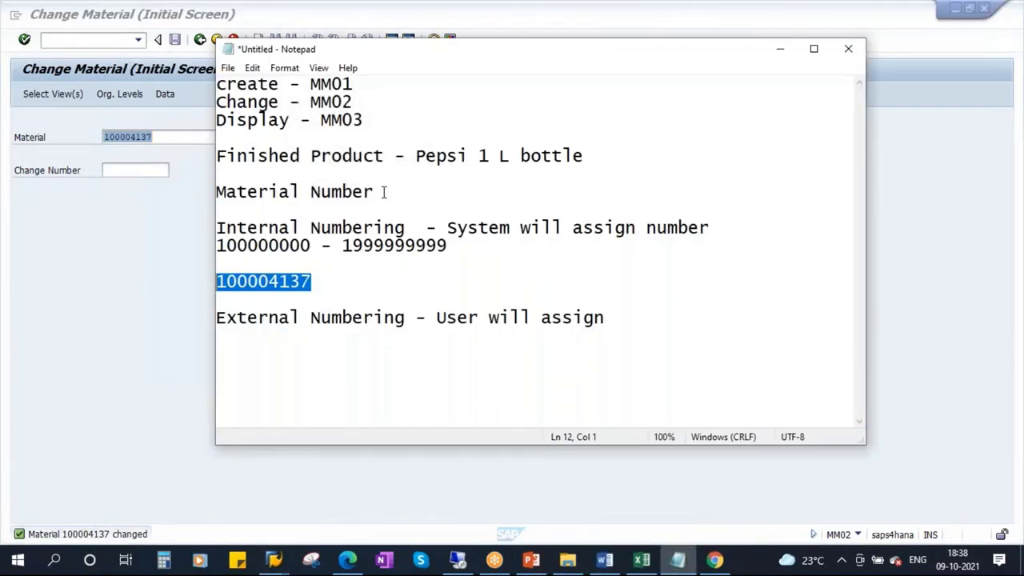
pyautogui.hotkey('alt', 'Tab')
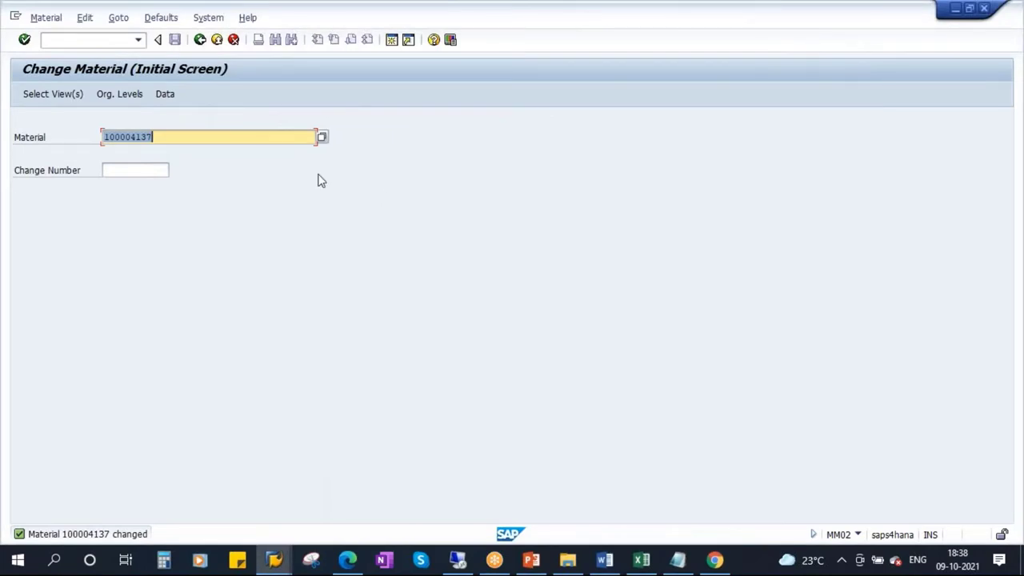
pyautogui.click(46, 18)
pyautogui.moveTo(125, 87)
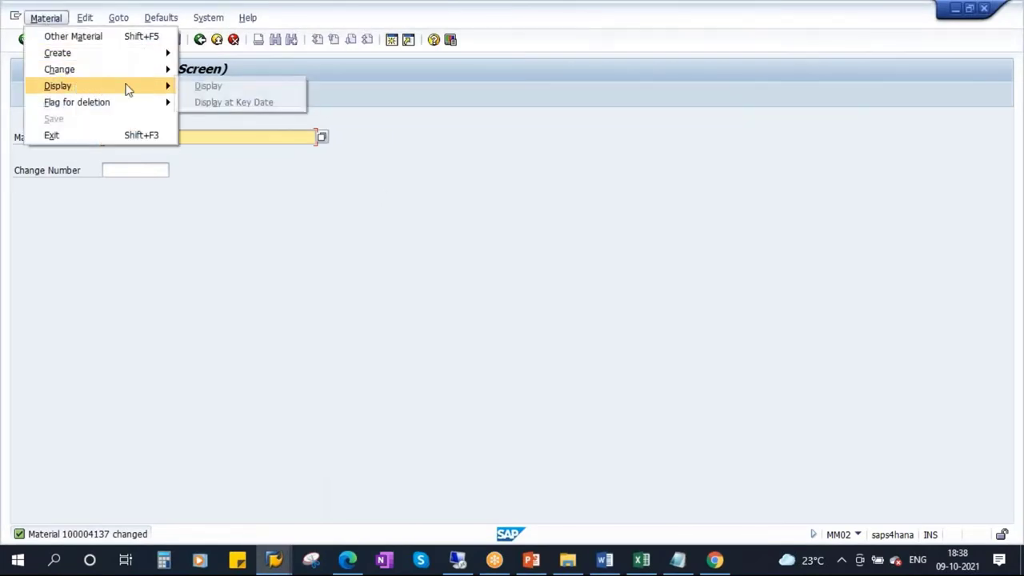
pyautogui.click(200, 84)
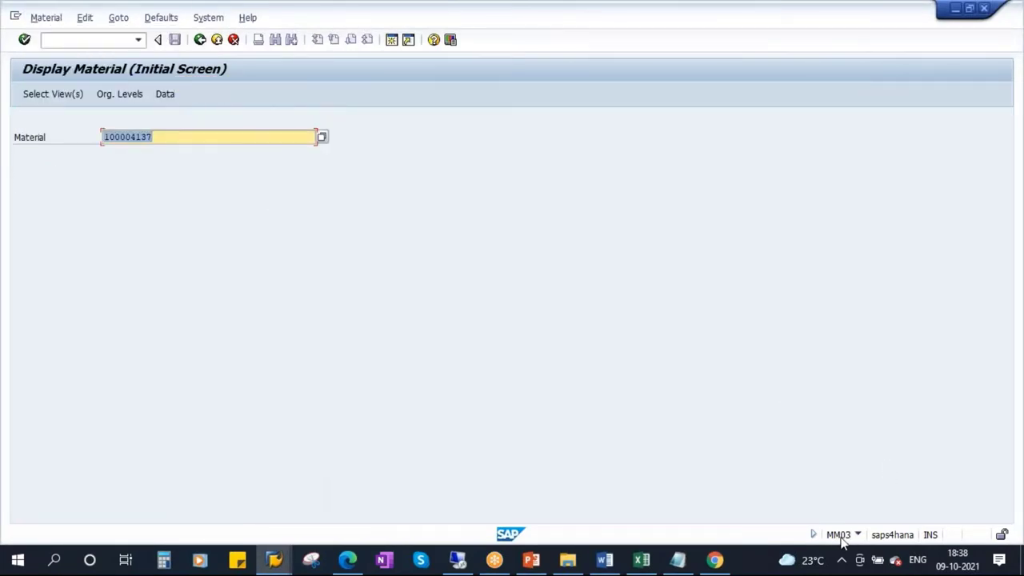
# - Open material 100004137 for display with the MRP 1 to MRP 4 views selected for plant 1710
pyautogui.press('Return')
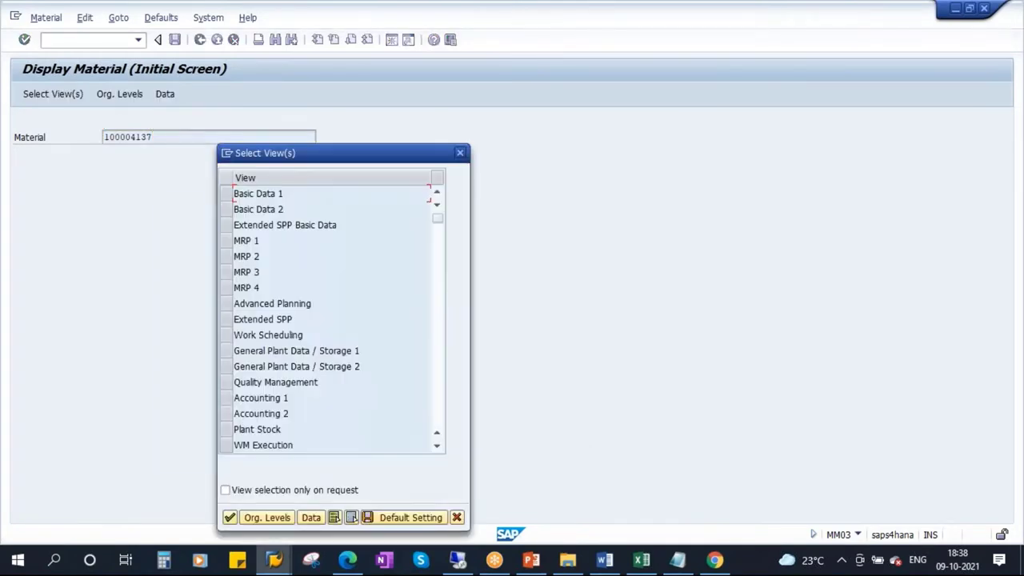
pyautogui.moveTo(333, 153); pyautogui.dragTo(414, 94)
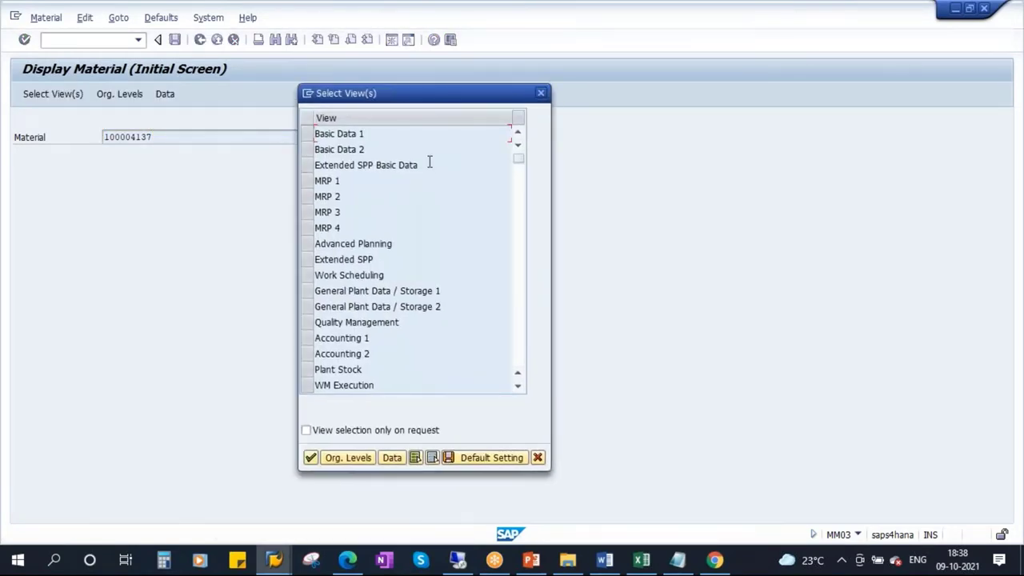
pyautogui.moveTo(308, 181); pyautogui.dragTo(310, 228)
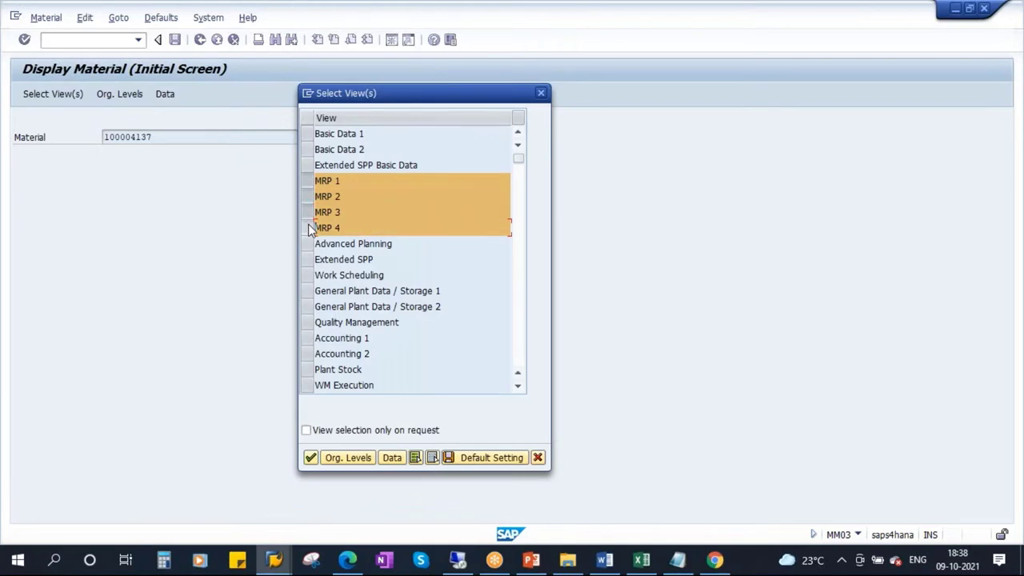
pyautogui.click(311, 457)
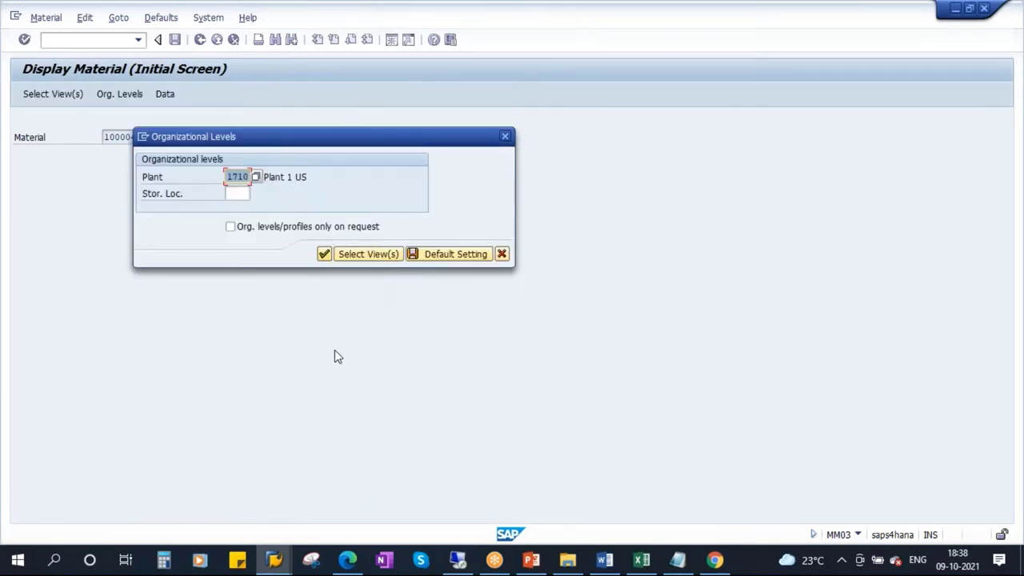
pyautogui.click(325, 255)
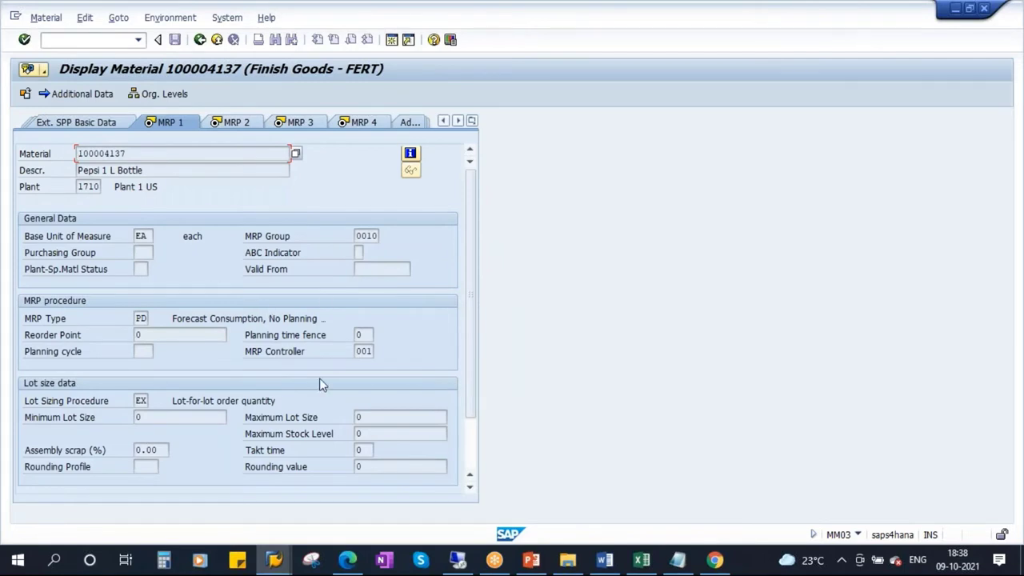
# - Examine the base unit of measure in MRP 1 and look through the material's MRP 2 to MRP 4 views
pyautogui.click(147, 236)
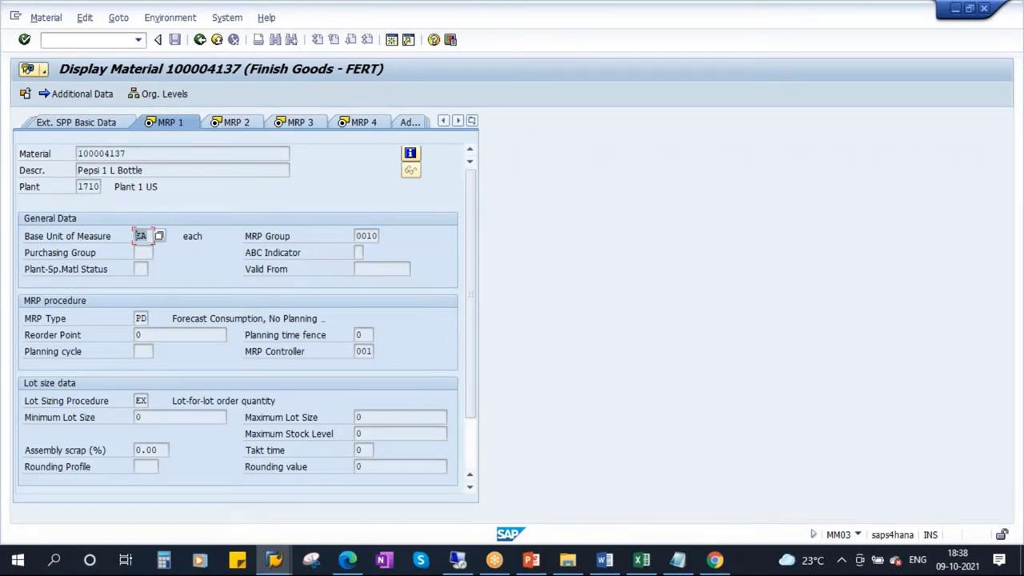
pyautogui.click(249, 123)
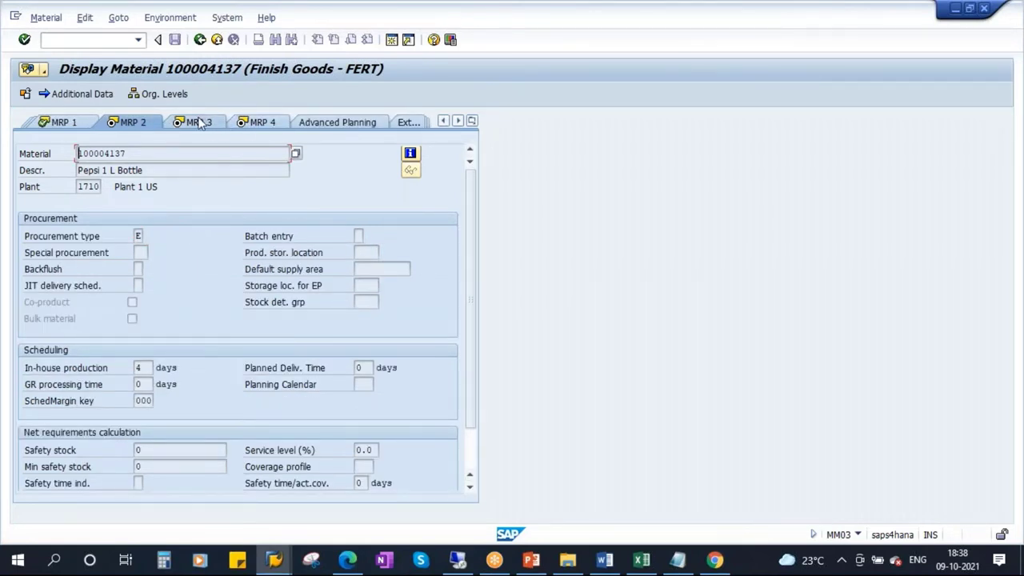
pyautogui.click(199, 123)
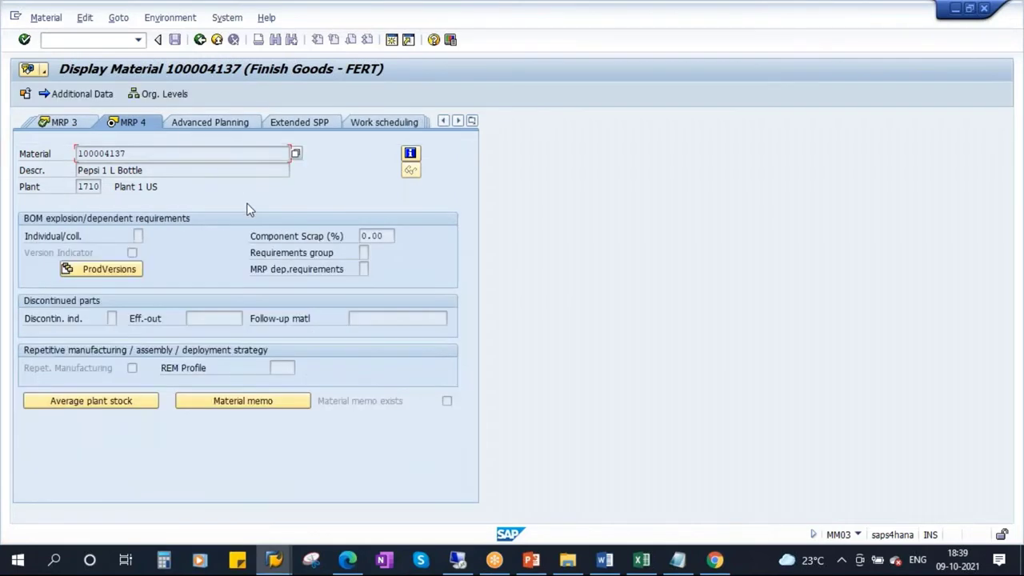
# - Review the transaction notes in Notepad, and present the Material Master Organization Levels slide in PowerPoint
pyautogui.click(678, 560)
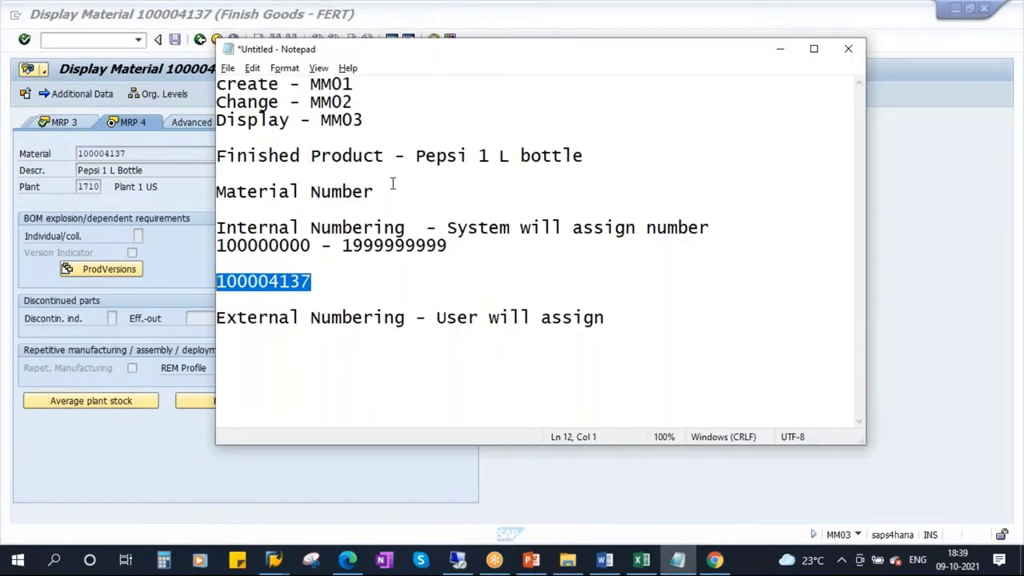
pyautogui.click(777, 51)
pyautogui.click(531, 560)
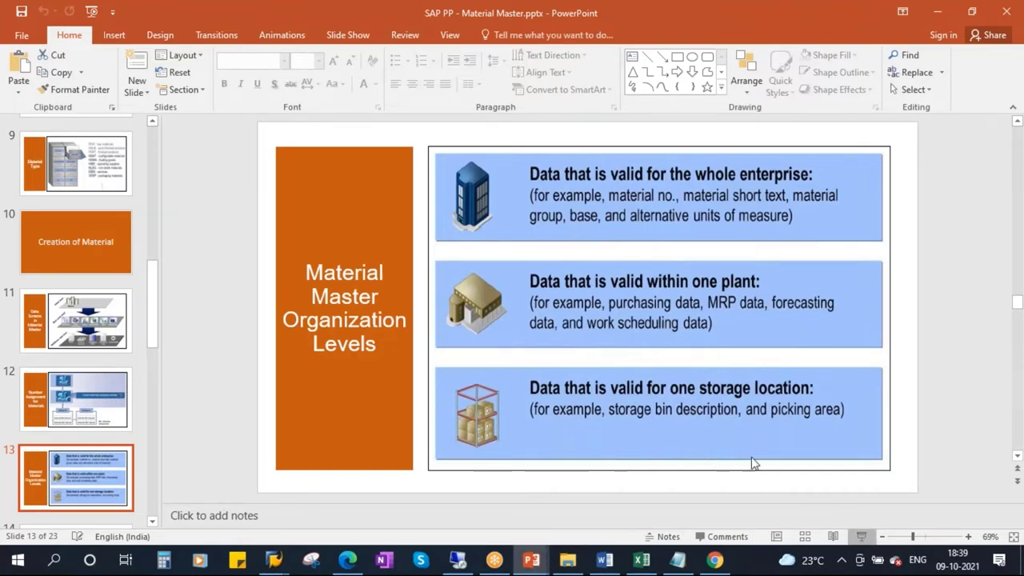
pyautogui.hotkey('shift', 'F5')
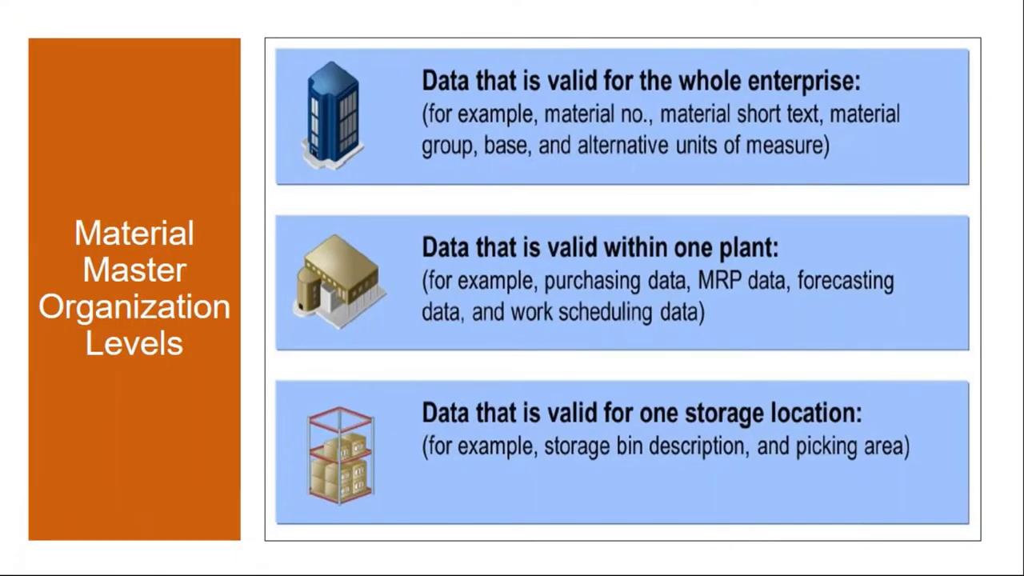
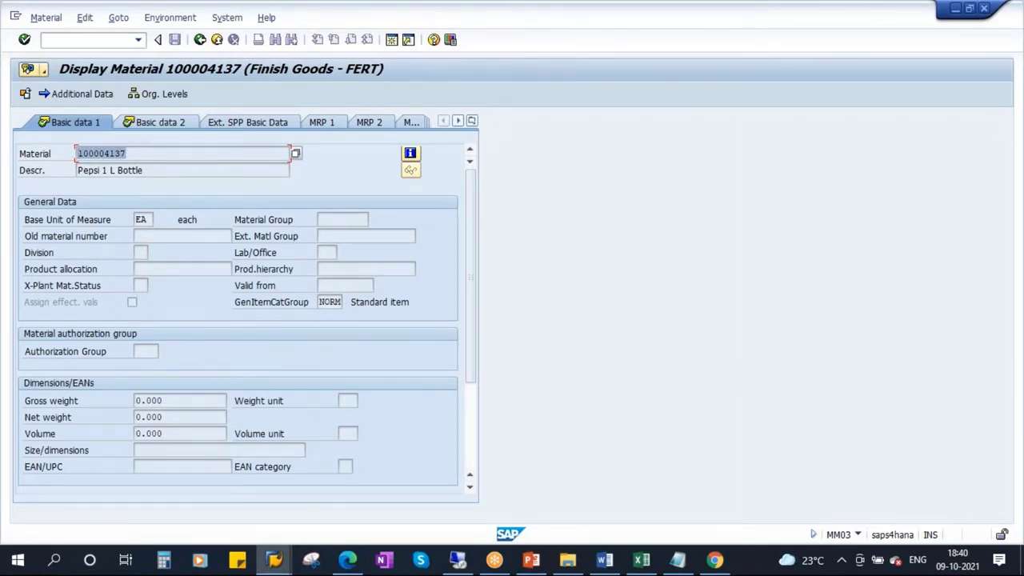
# - Look at the displayed material's basic data views and return to the initial display screen
pyautogui.click(172, 122)
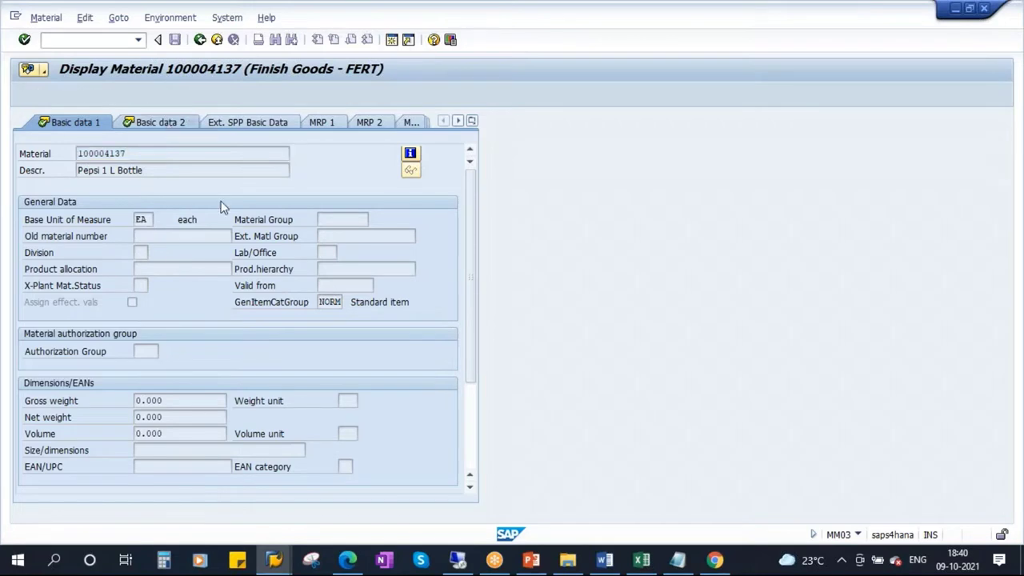
pyautogui.click(91, 128)
pyautogui.click(233, 39)
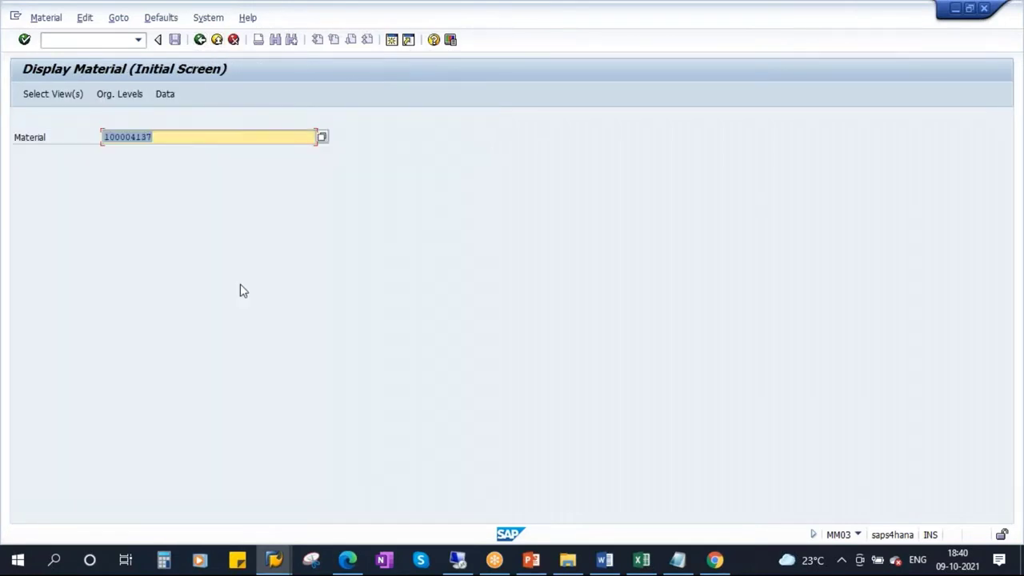
# - Reopen material 100004137 for display with views MRP 1 to MRP 4 selected at plant 1710
pyautogui.press('Return')
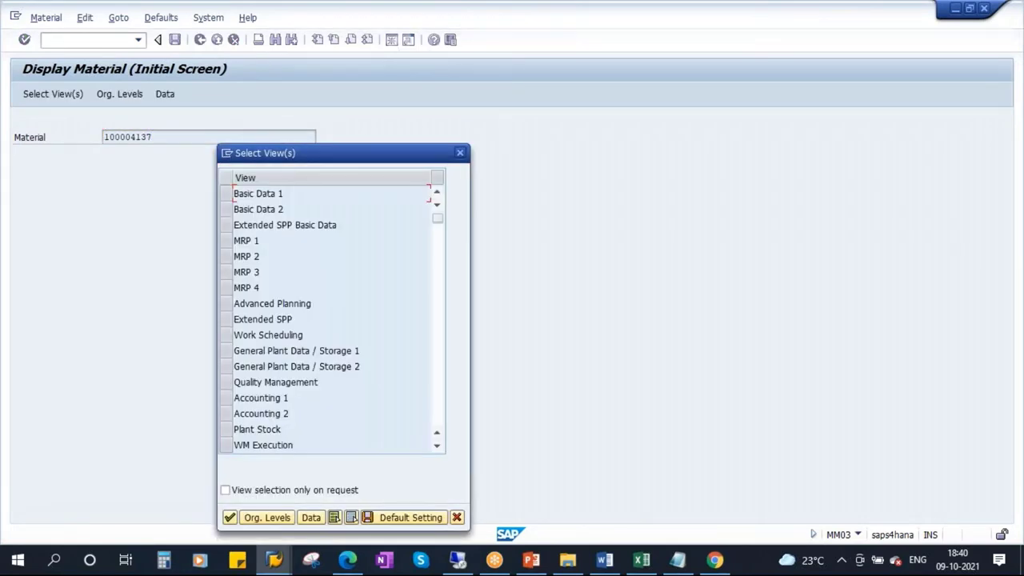
pyautogui.moveTo(226, 240); pyautogui.dragTo(226, 273)
pyautogui.click(225, 289)
pyautogui.moveTo(354, 153); pyautogui.dragTo(448, 100)
pyautogui.click(322, 464)
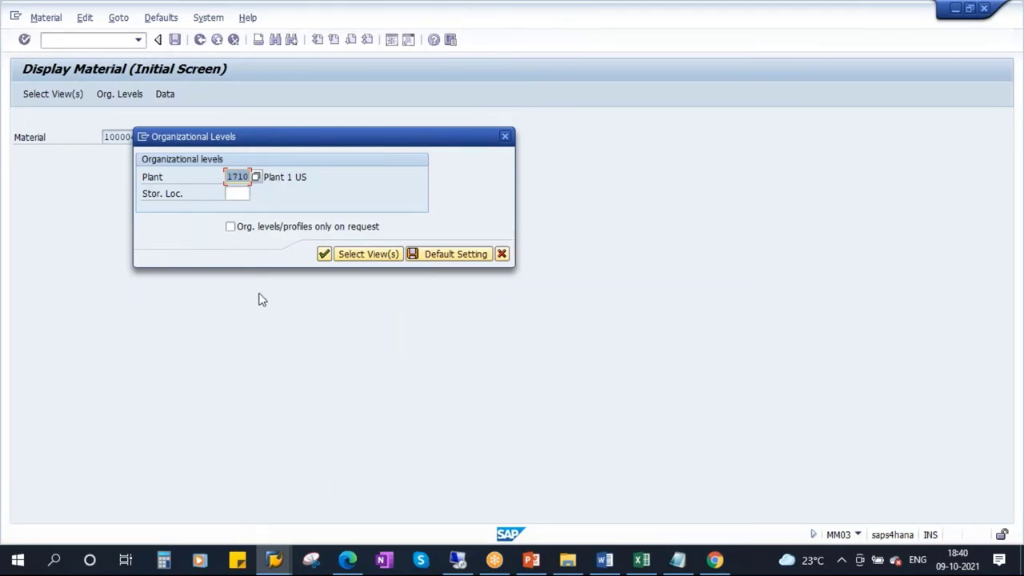
pyautogui.click(323, 253)
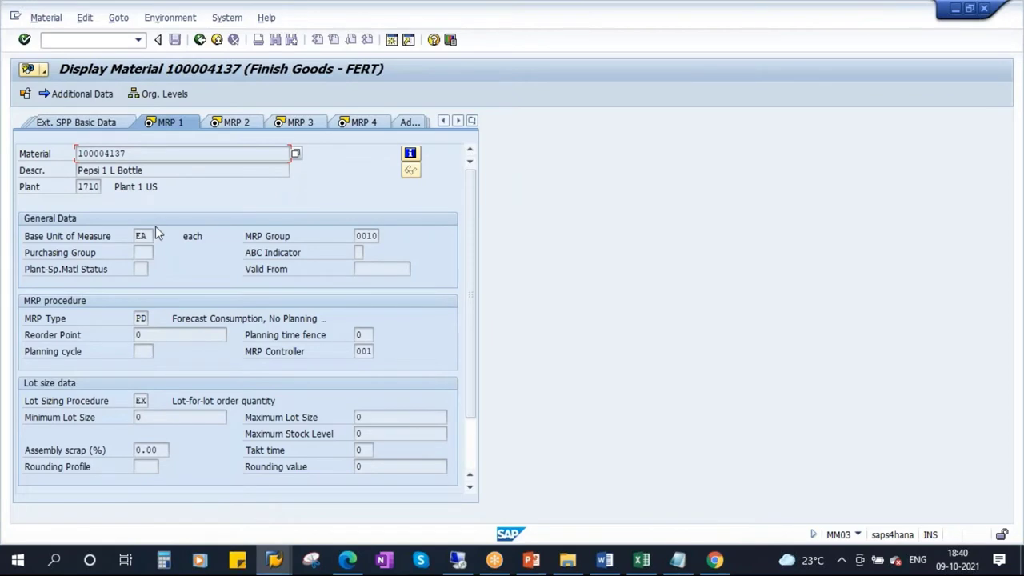
# - Examine the material and plant assignment in MRP 2, and review the MRP 3 and MRP 4 views
pyautogui.click(233, 123)
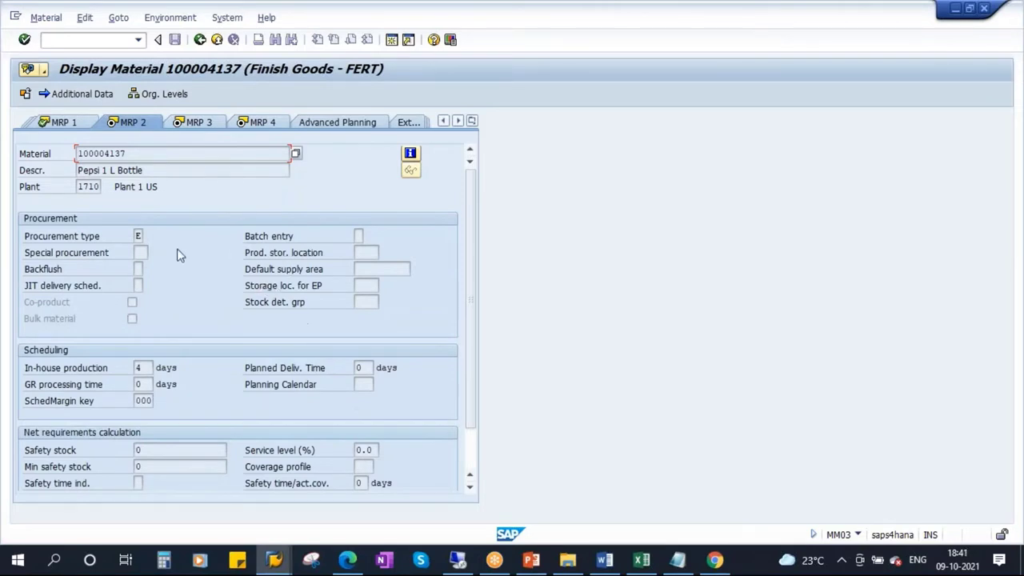
pyautogui.moveTo(78, 190); pyautogui.dragTo(132, 196)
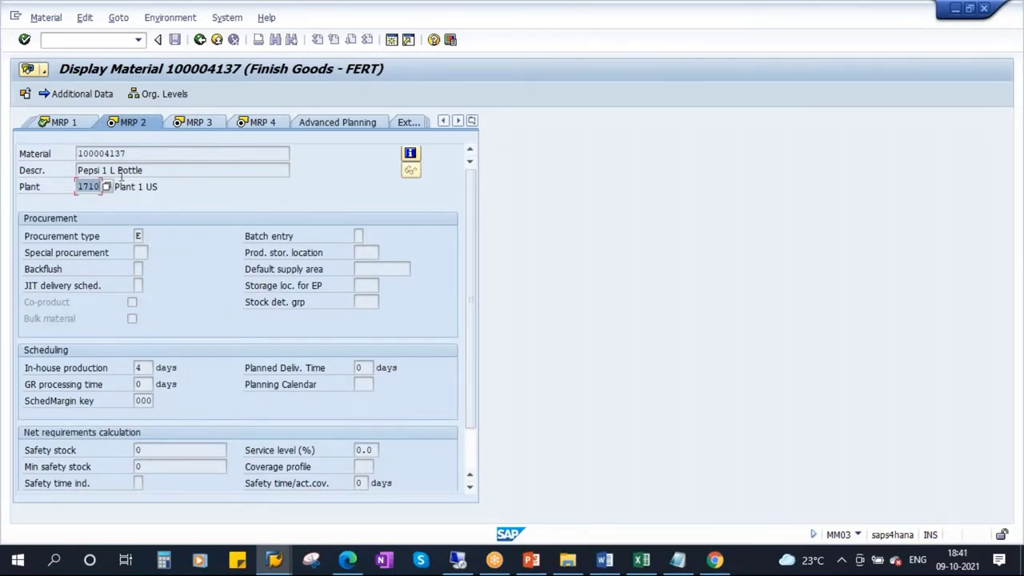
pyautogui.hotkey('shift', 'Tab')
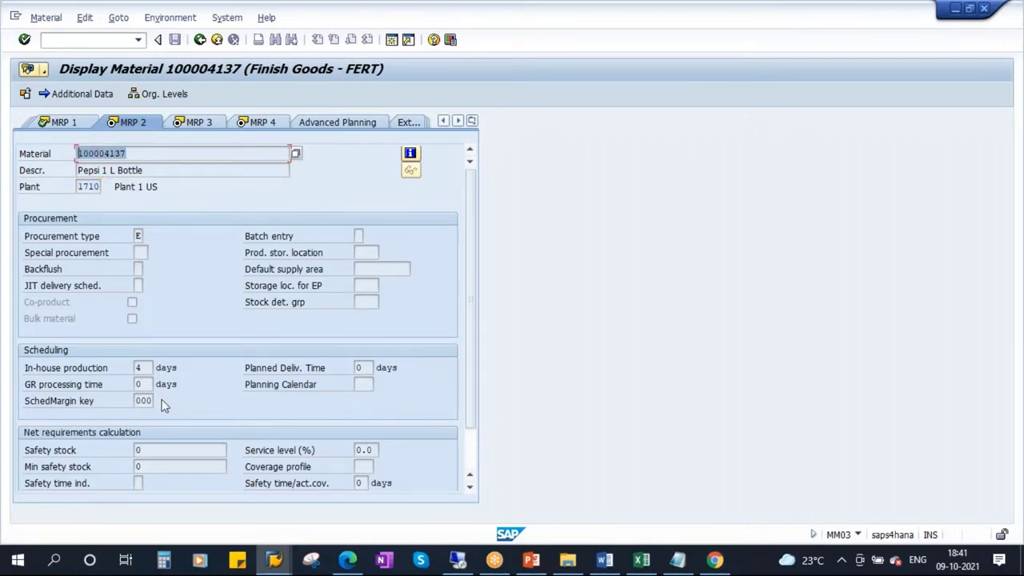
pyautogui.click(88, 186)
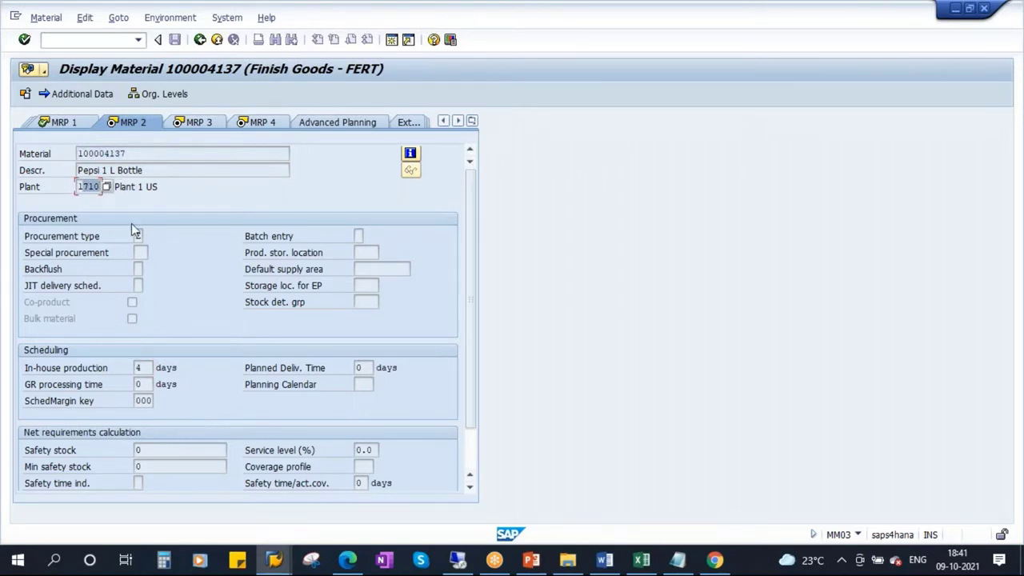
pyautogui.click(80, 153)
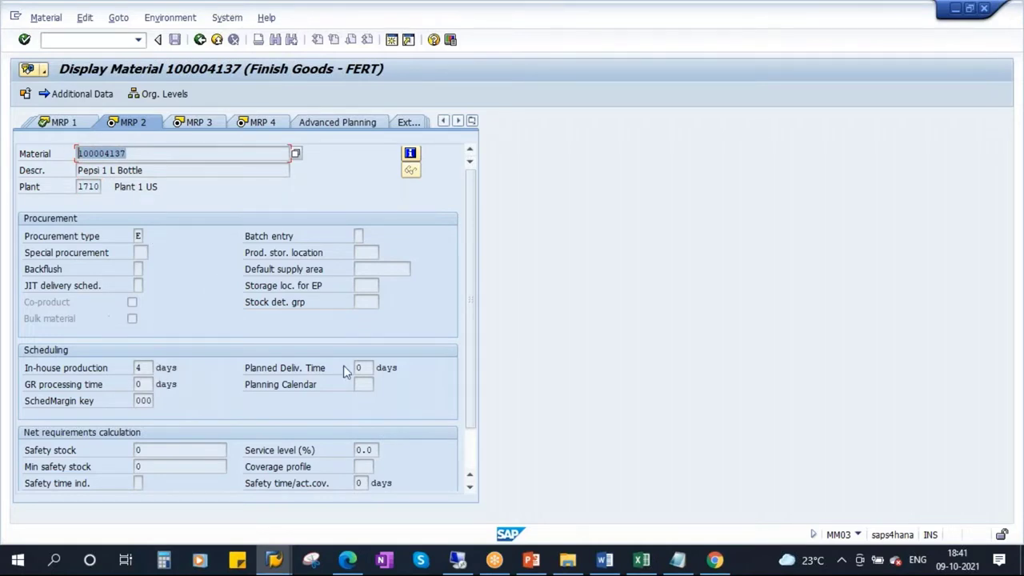
pyautogui.click(200, 123)
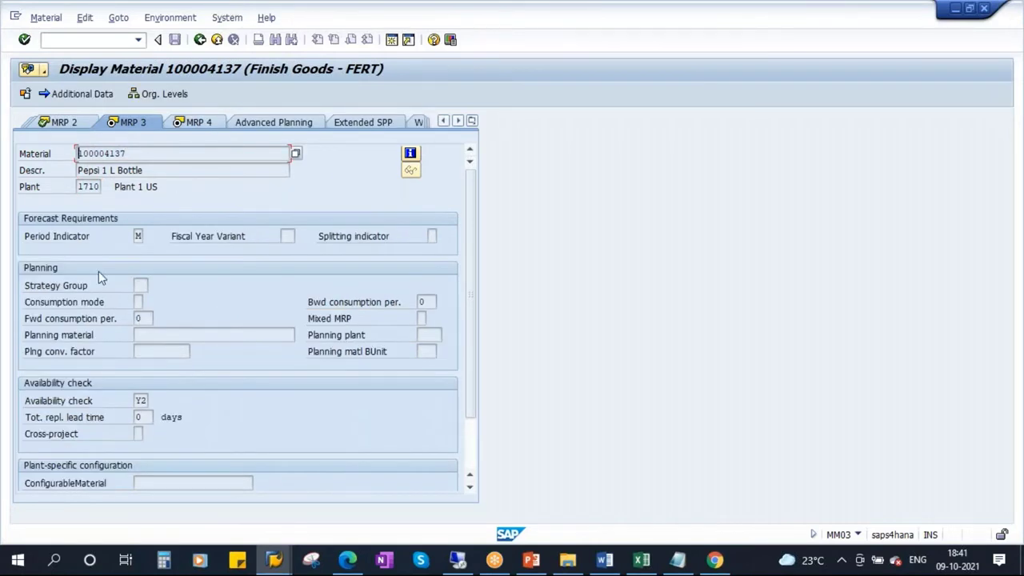
pyautogui.click(202, 122)
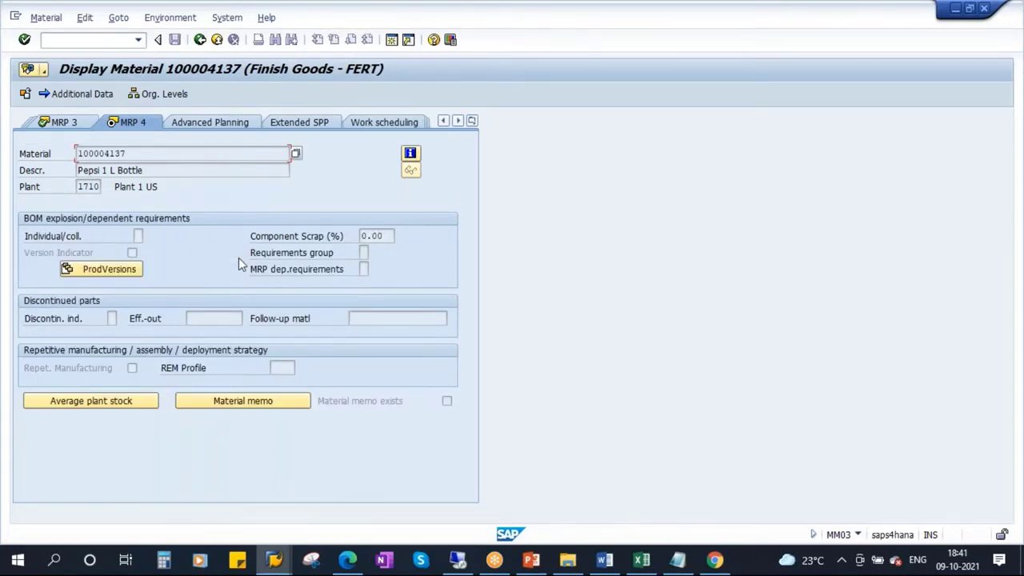
# - View the Extending Material Master slide in PowerPoint, and return to SAP to highlight the displayed material's number
pyautogui.click(531, 559)
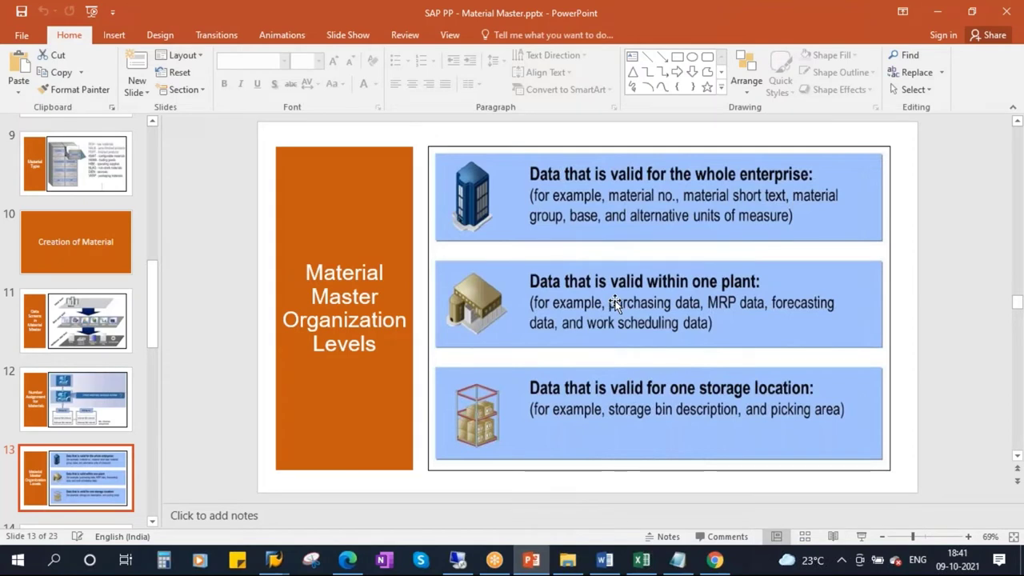
pyautogui.scroll(-3, 84, 376)
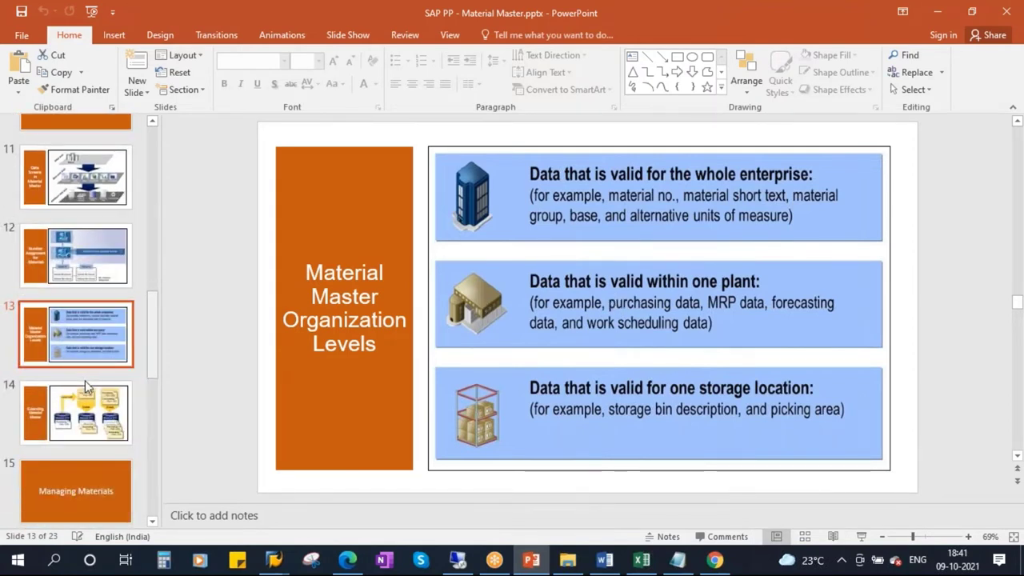
pyautogui.click(84, 382)
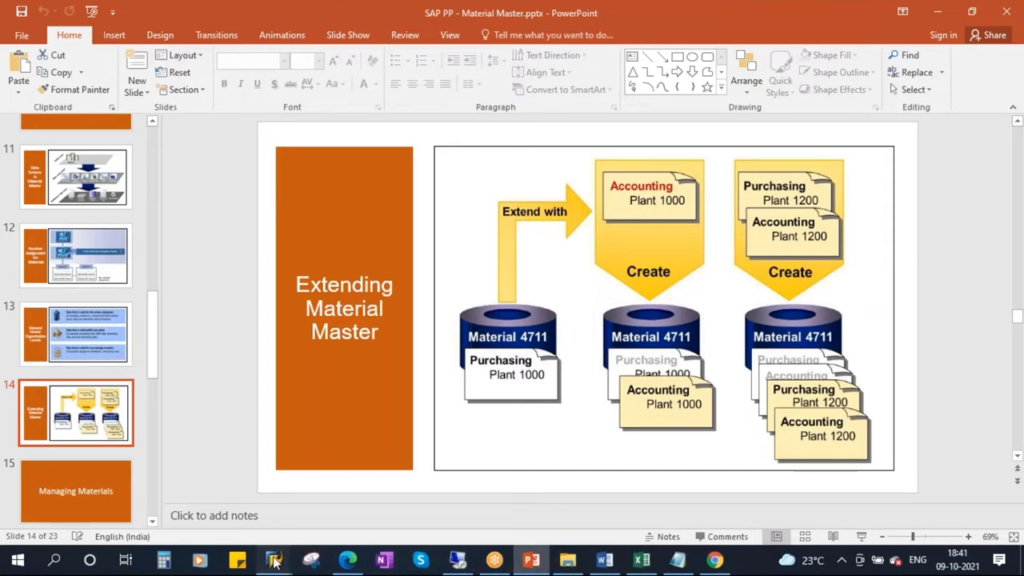
pyautogui.moveTo(274, 562)
pyautogui.click(333, 459)
pyautogui.doubleClick(137, 154)
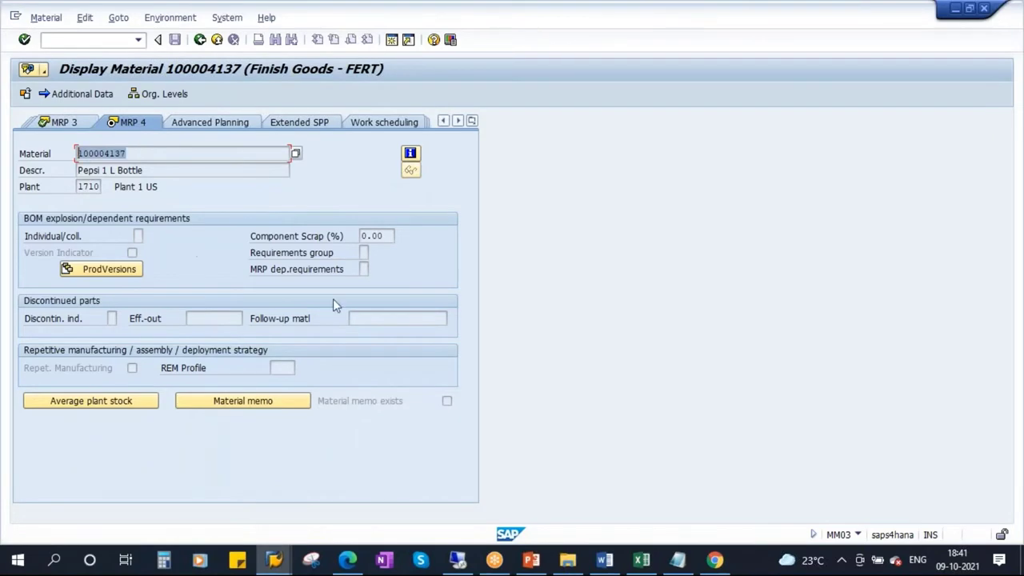
# - Switch to Notepad and delete all notes below the Display - MM03 line
pyautogui.hotkey('alt', 'Tab')
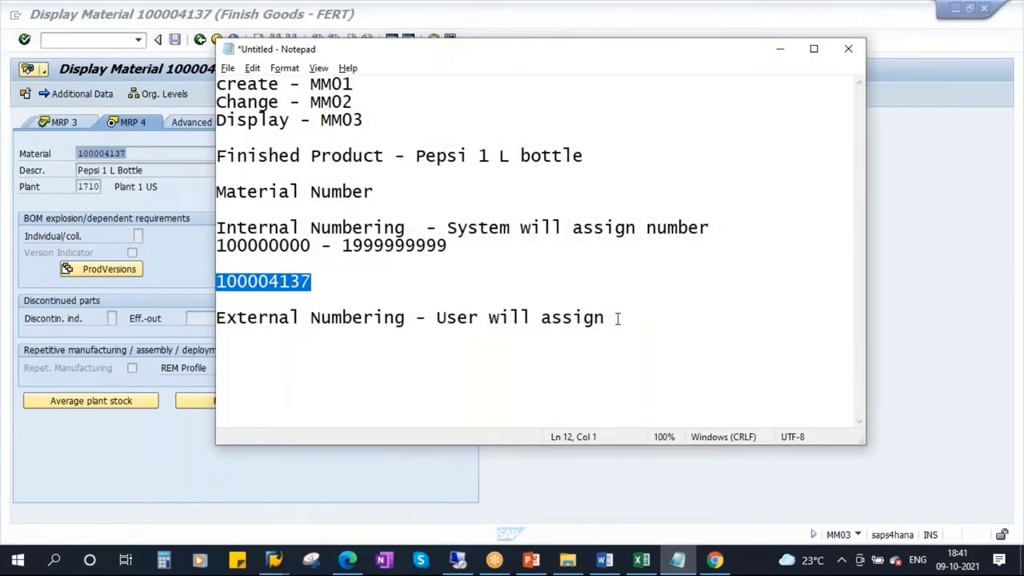
pyautogui.moveTo(617, 317); pyautogui.dragTo(217, 120)
pyautogui.click(356, 267)
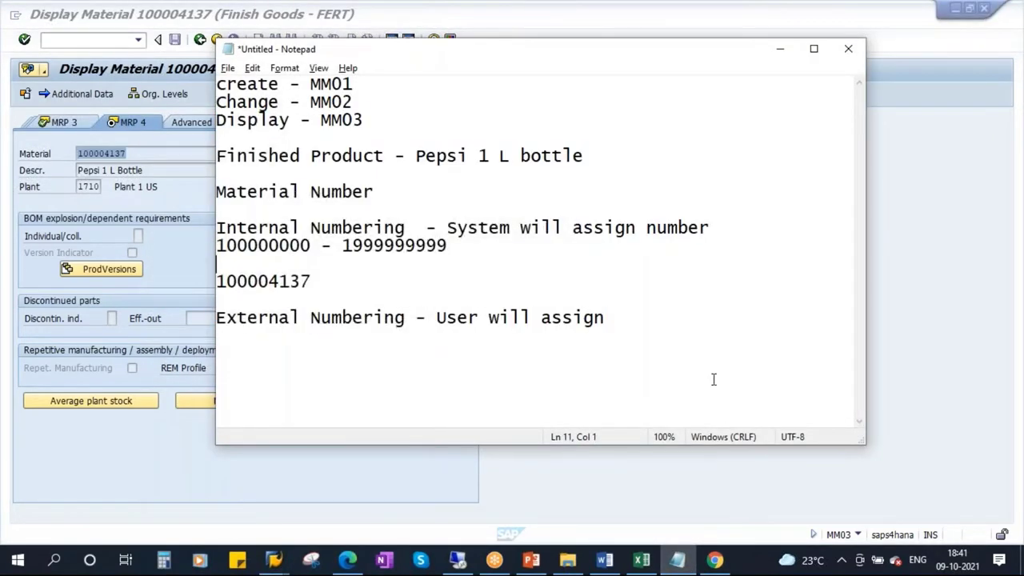
pyautogui.moveTo(616, 317); pyautogui.dragTo(219, 133)
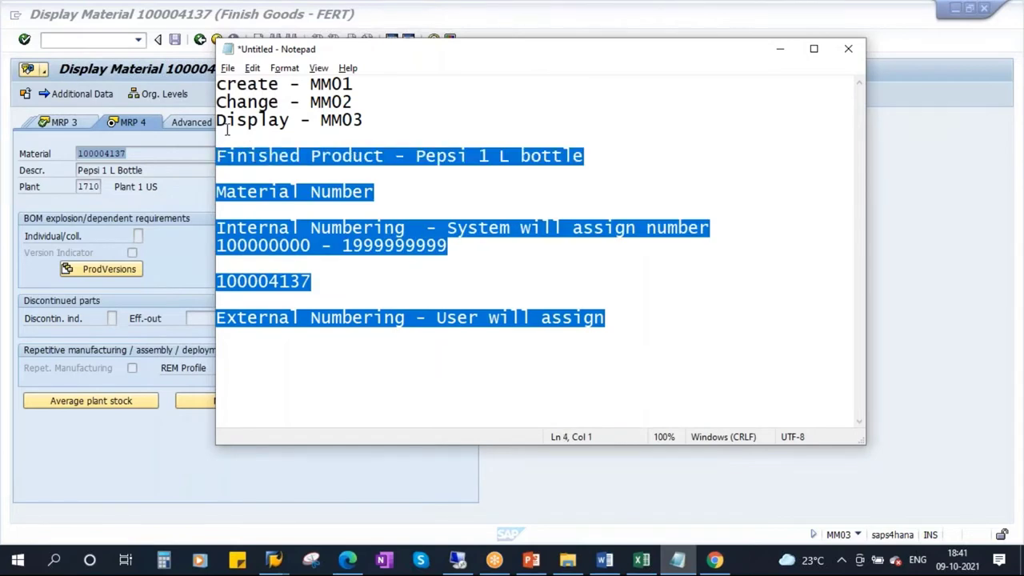
pyautogui.press('Delete')
# - Add the heading "Pepsi USA" below the transaction codes, separated from them by a blank line
pyautogui.write('Pe')
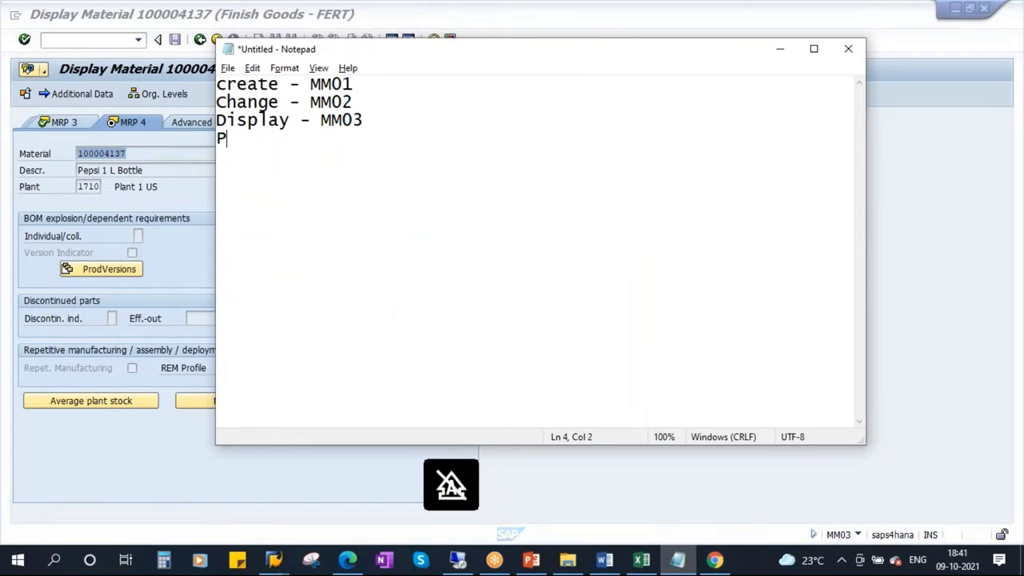
pyautogui.click(365, 120)
pyautogui.press('Return')
pyautogui.click(249, 152)
pyautogui.write('psi')
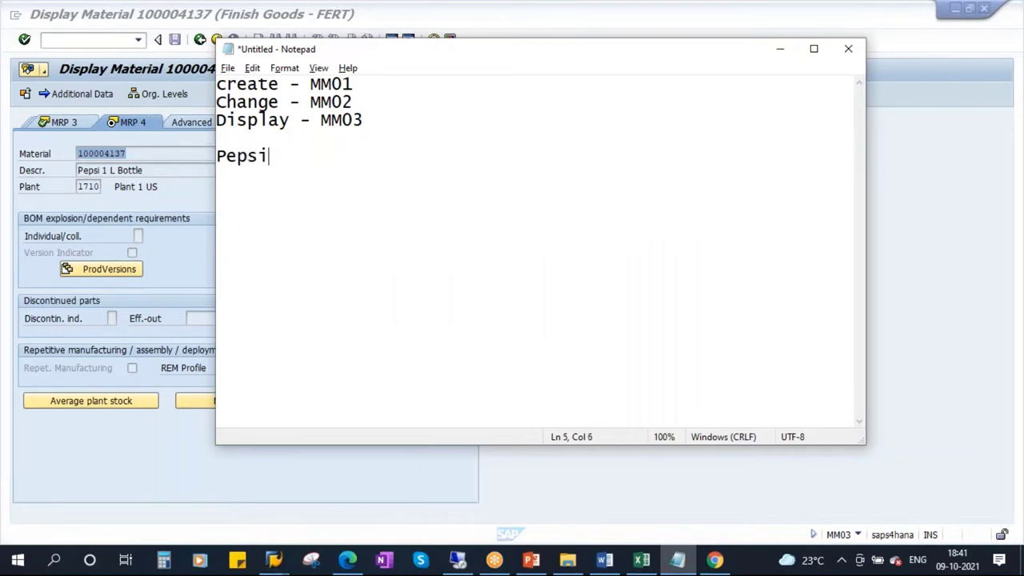
pyautogui.press('capslock')
pyautogui.write('USA')
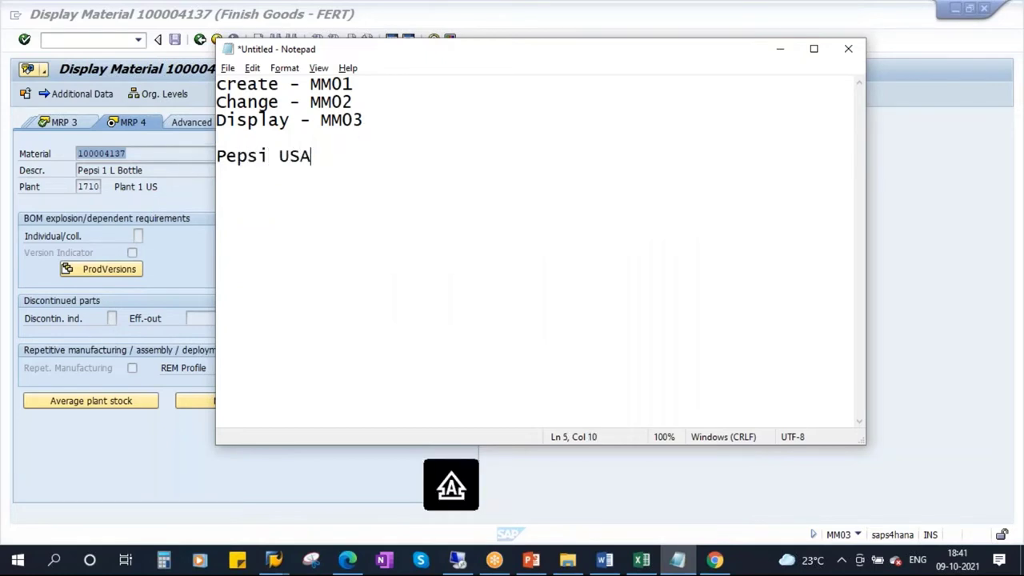
# - Write the line "MFG unit - Dallas - 1710" below the Pepsi USA heading, leaving a blank line between them
pyautogui.press('Return')
pyautogui.press('Return')
pyautogui.press('capslock')
pyautogui.press('capslock')
pyautogui.write('MFG')
pyautogui.press('capslock')
pyautogui.write('uin')
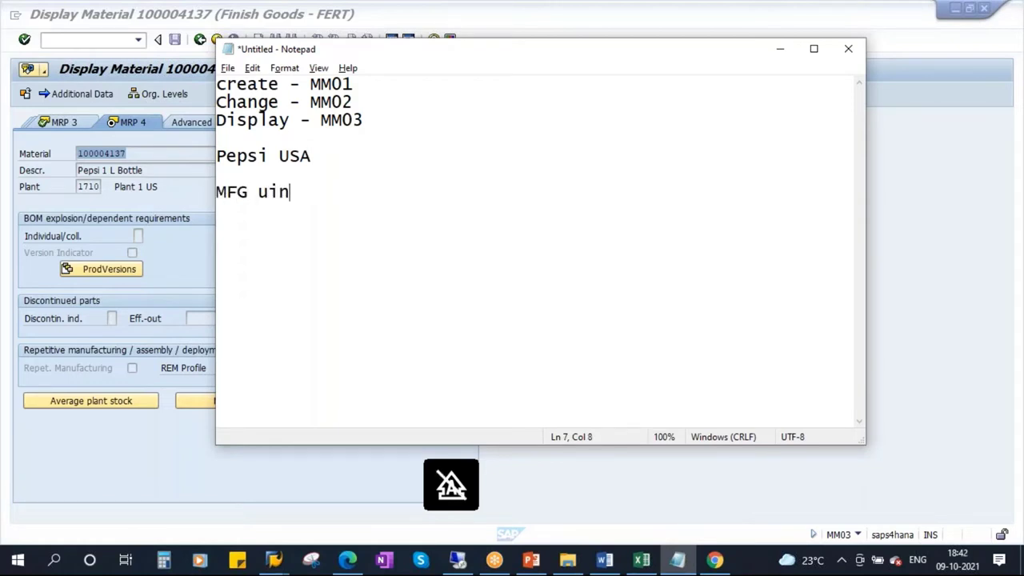
pyautogui.write('it')
pyautogui.press('BackSpace')
pyautogui.press('BackSpace')
pyautogui.press('BackSpace')
pyautogui.press('BackSpace')
pyautogui.write('nit -')
pyautogui.press('capslock')
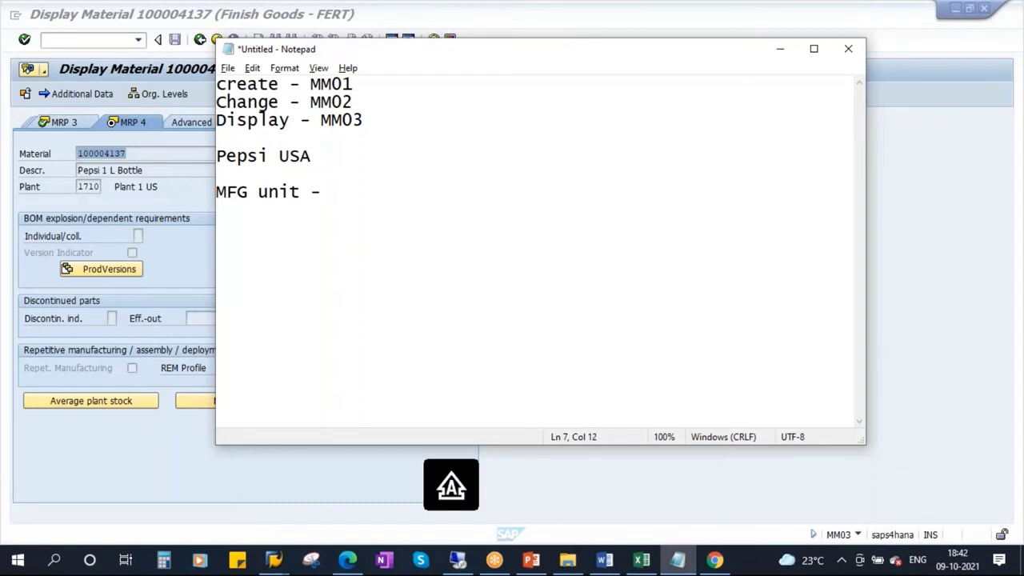
pyautogui.write('D')
pyautogui.press('capslock')
pyautogui.write('allas')
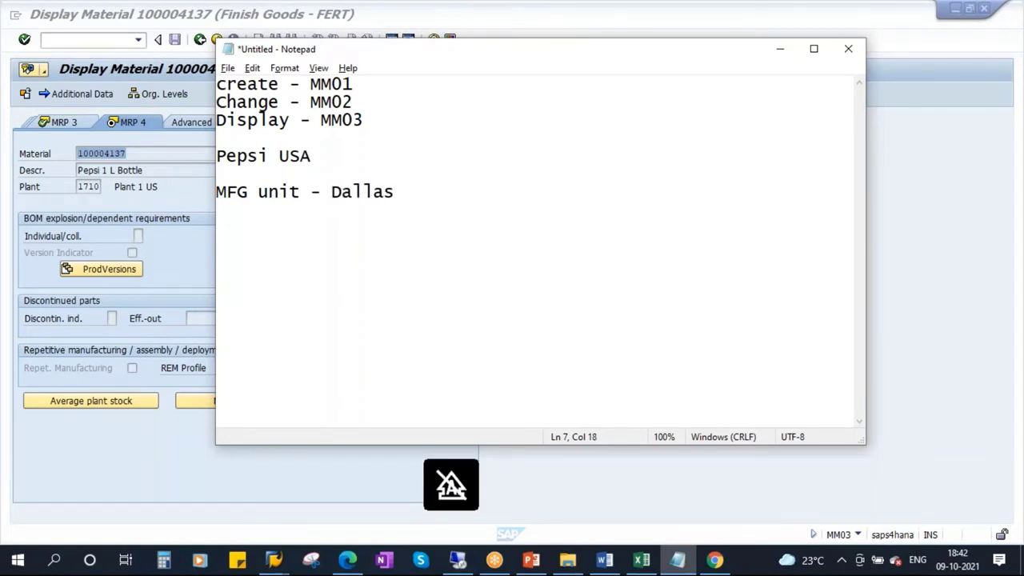
pyautogui.write(' - 1')
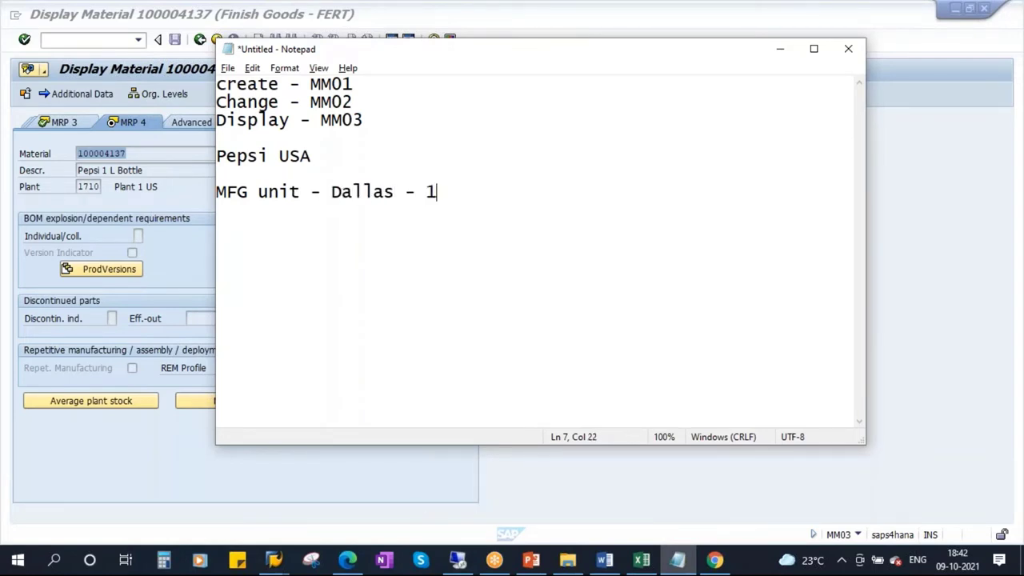
pyautogui.write('710')
pyautogui.press('Return')
pyautogui.press('Return')
# - Duplicate the Dallas manufacturing unit line directly beneath the original
pyautogui.moveTo(300, 192); pyautogui.dragTo(197, 189)
pyautogui.moveTo(480, 193); pyautogui.dragTo(195, 196)
pyautogui.hotkey('ctrl', 'c')
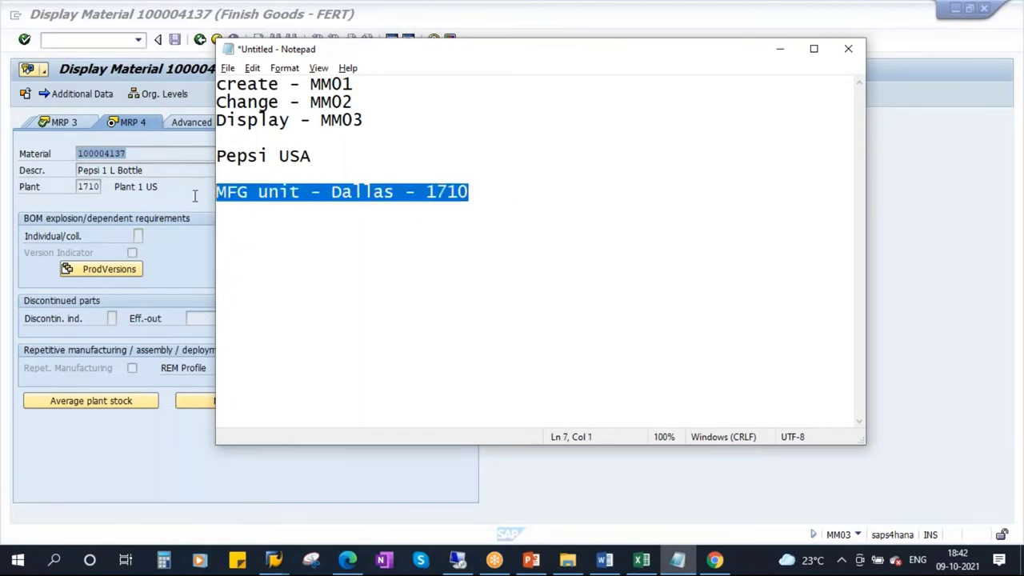
pyautogui.click(230, 218)
pyautogui.hotkey('ctrl', 'v')
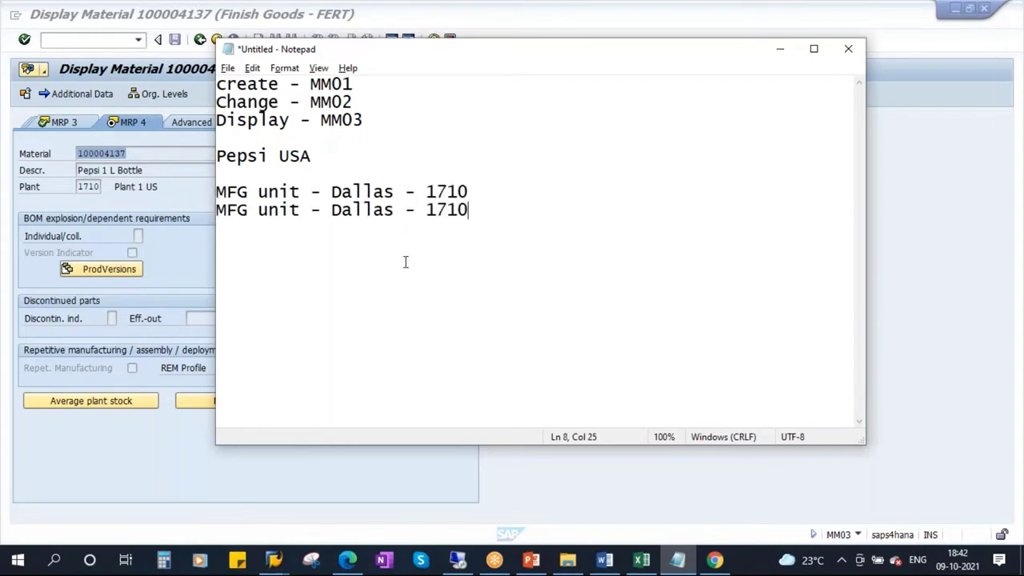
# - Replace Dallas with "Fortworth" in the second manufacturing unit line, starting with a capital F
pyautogui.press('Left')
pyautogui.press('Left')
pyautogui.press('Left')
pyautogui.press('Left')
pyautogui.press('Left')
pyautogui.press('Left')
pyautogui.press('Left')
pyautogui.press('Left')
pyautogui.press('Left')
pyautogui.press('Left')
pyautogui.press('Left')
pyautogui.press('Left')
pyautogui.press('Delete')
pyautogui.press('Delete')
pyautogui.press('Delete')
pyautogui.press('Delete')
pyautogui.press('Delete')
pyautogui.press('Delete')
pyautogui.write('fort')
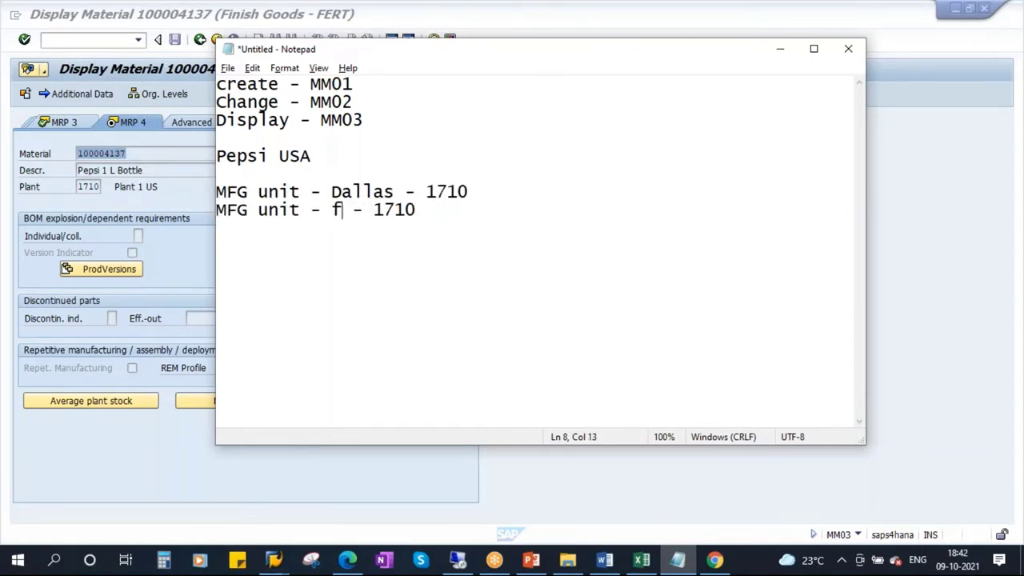
pyautogui.write('worth')
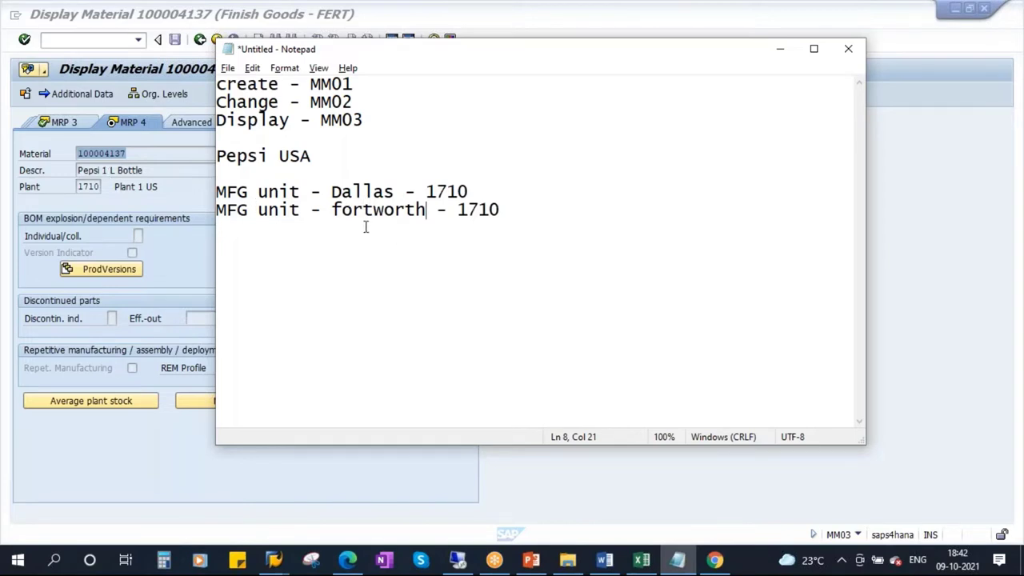
pyautogui.moveTo(334, 216); pyautogui.dragTo(424, 215)
pyautogui.click(335, 212)
pyautogui.press('Delete')
pyautogui.press('capslock')
pyautogui.write('F')
# - Change the plant number on the Fortworth line to 1010 and highlight it
pyautogui.click(430, 214)
pyautogui.click(467, 213)
pyautogui.press('Left')
pyautogui.press('Delete')
pyautogui.press('Delete')
pyautogui.press('Delete')
pyautogui.press('Delete')
pyautogui.write('1010')
pyautogui.moveTo(458, 210); pyautogui.dragTo(521, 210)
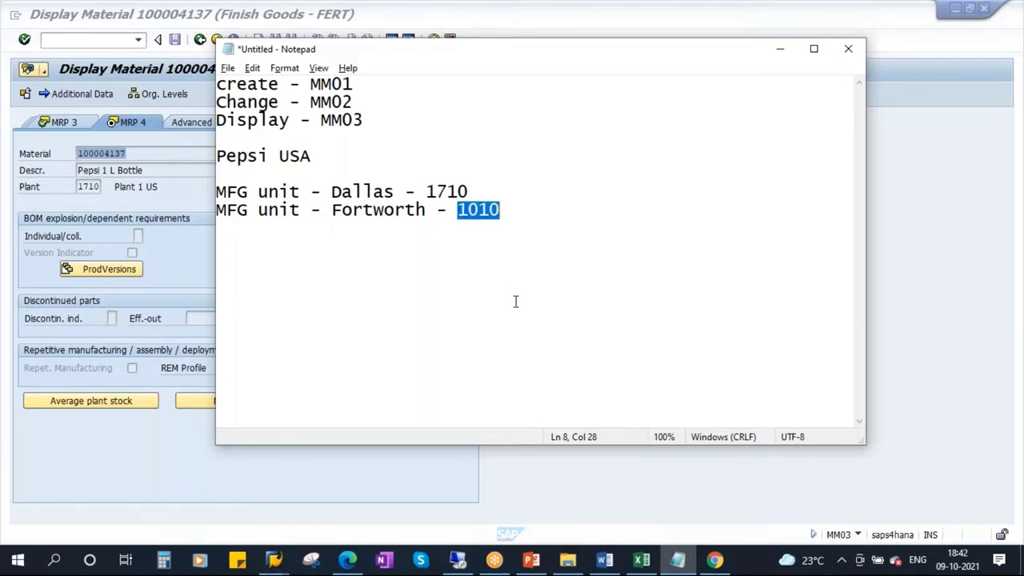
# - Present the Extending Material Master slide in PowerPoint, temporarily marking material 4711, Plant 1000 and the extension path to Plant 1200, and end the show
pyautogui.click(531, 559)
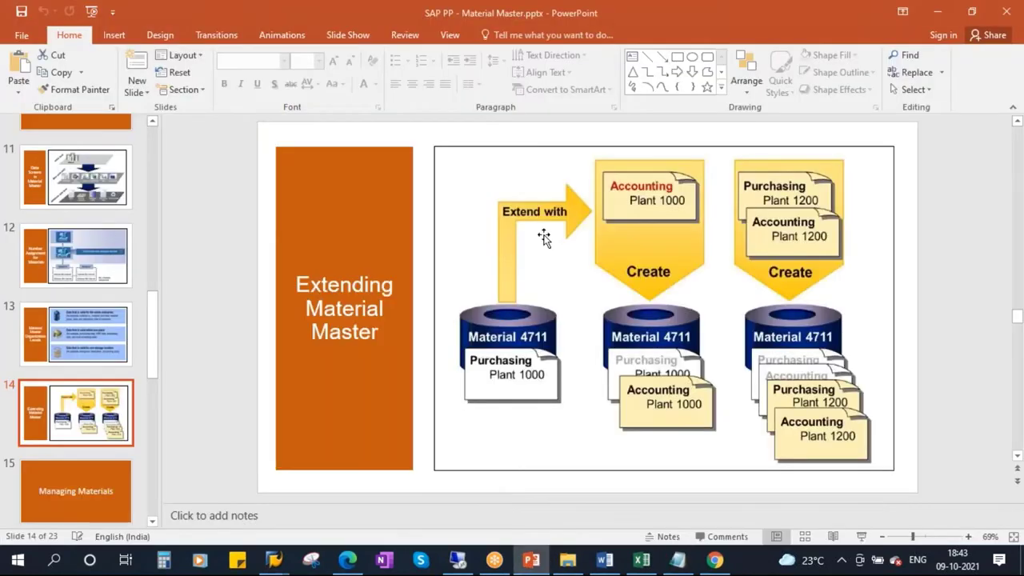
pyautogui.click(861, 536)
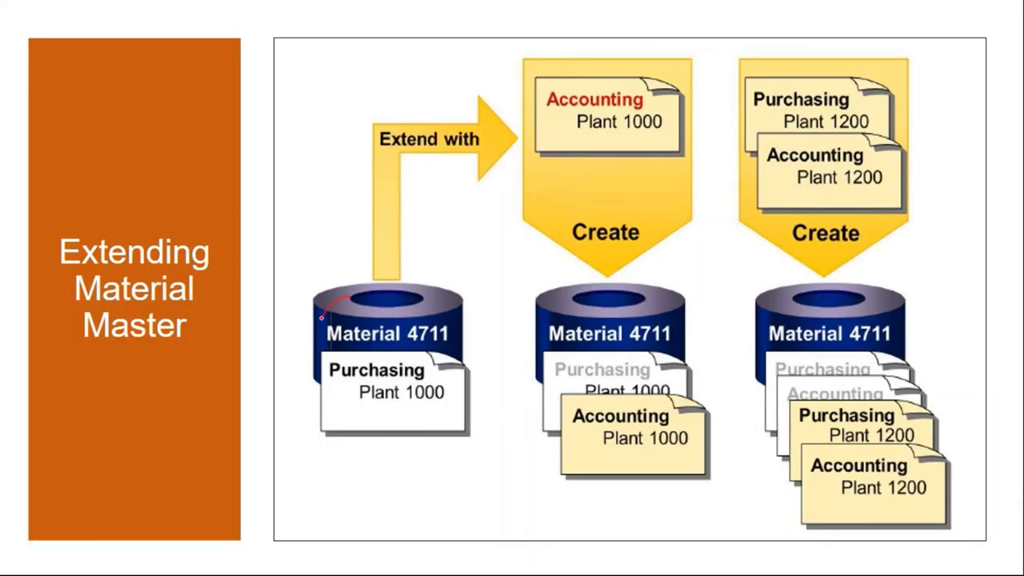
pyautogui.moveTo(321, 317); pyautogui.dragTo(424, 282)
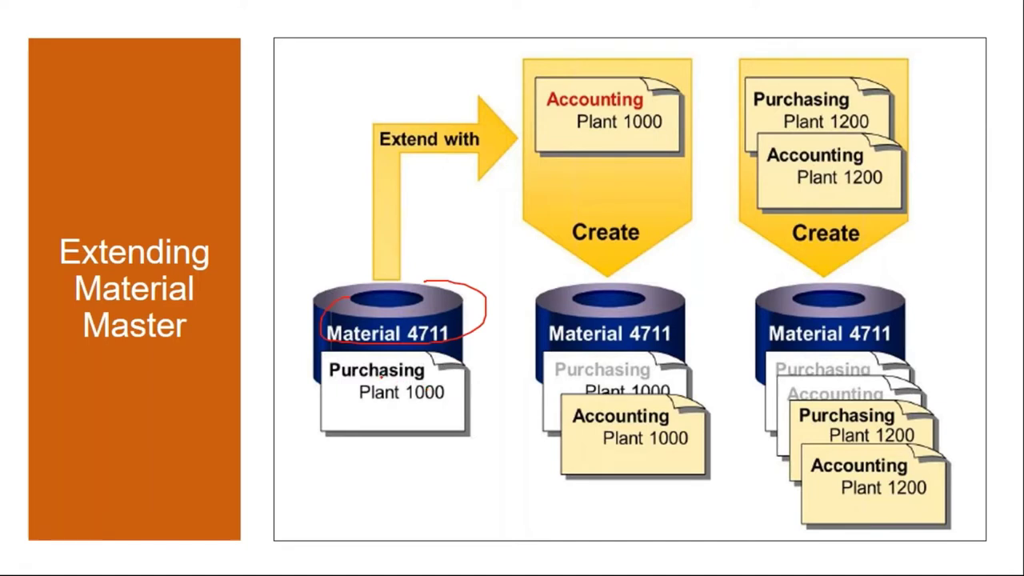
pyautogui.moveTo(381, 376)
pyautogui.mouseDown()
pyautogui.moveTo(355, 408)
pyautogui.moveTo(417, 375)
pyautogui.mouseUp()
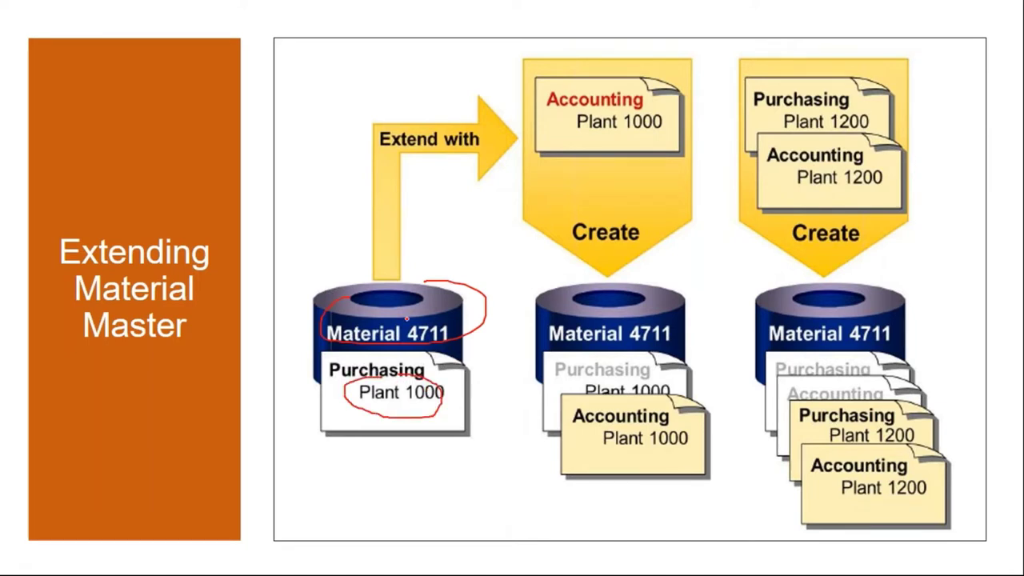
pyautogui.moveTo(404, 318)
pyautogui.mouseDown()
pyautogui.moveTo(386, 195)
pyautogui.moveTo(592, 104)
pyautogui.moveTo(744, 94)
pyautogui.mouseUp()
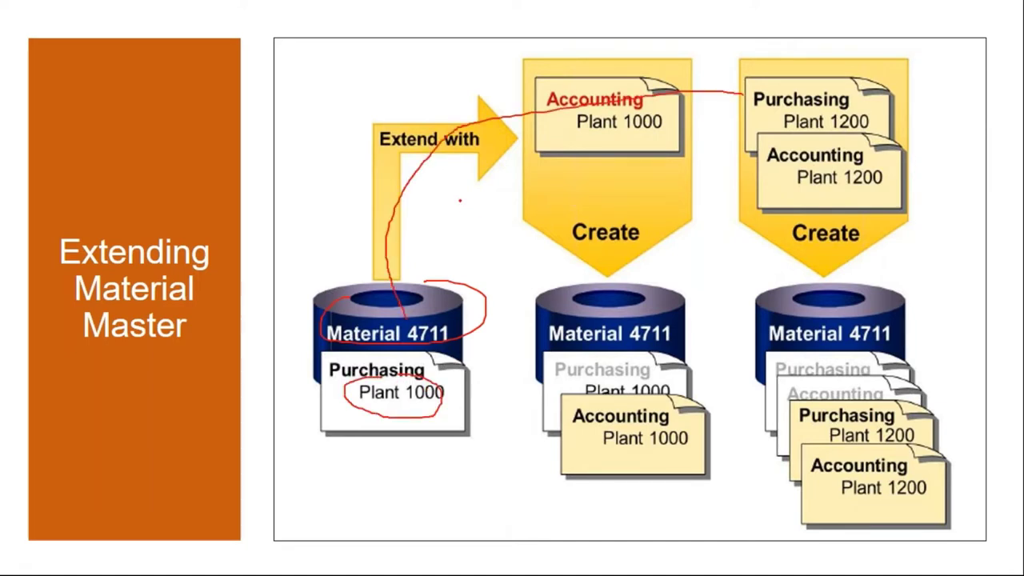
pyautogui.moveTo(460, 201); pyautogui.dragTo(722, 148)
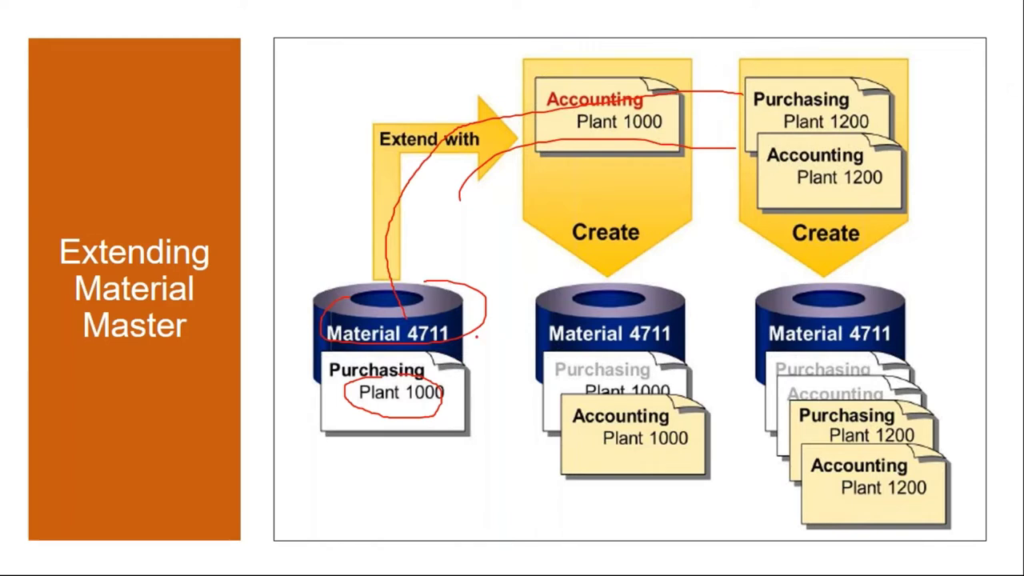
pyautogui.press('e')
pyautogui.press('Escape')
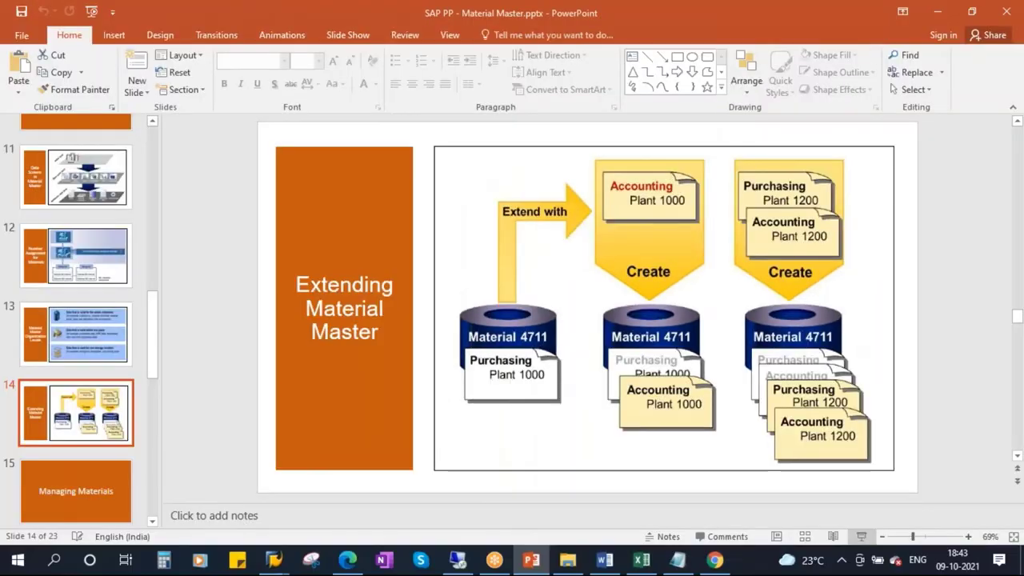
# - Return to the SAP material display and copy the number of the Pepsi 1 L Bottle material
pyautogui.click(275, 562)
pyautogui.click(265, 535)
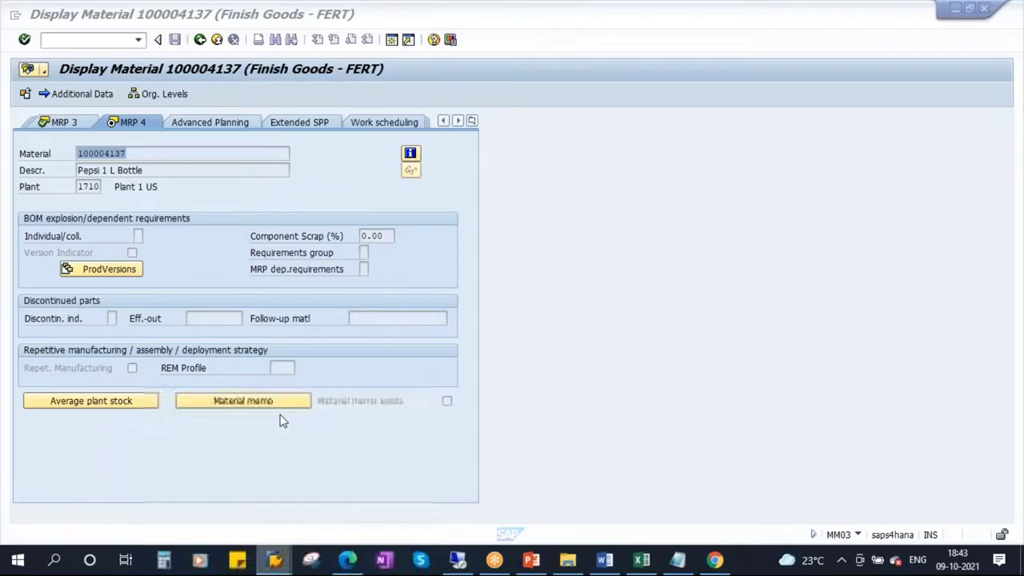
pyautogui.moveTo(78, 154); pyautogui.dragTo(139, 154)
pyautogui.hotkey('ctrl', 'c')
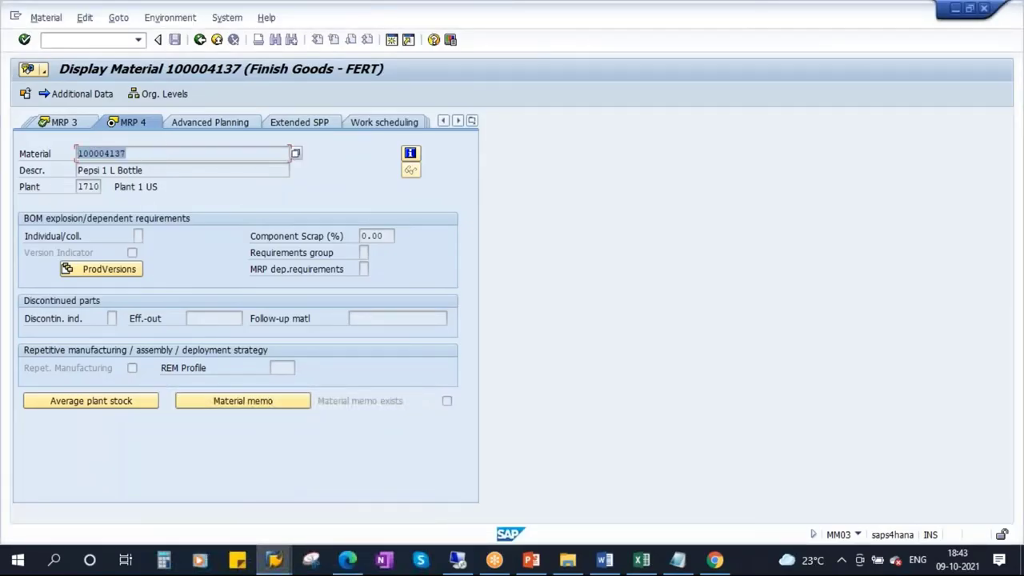
pyautogui.click(200, 154)
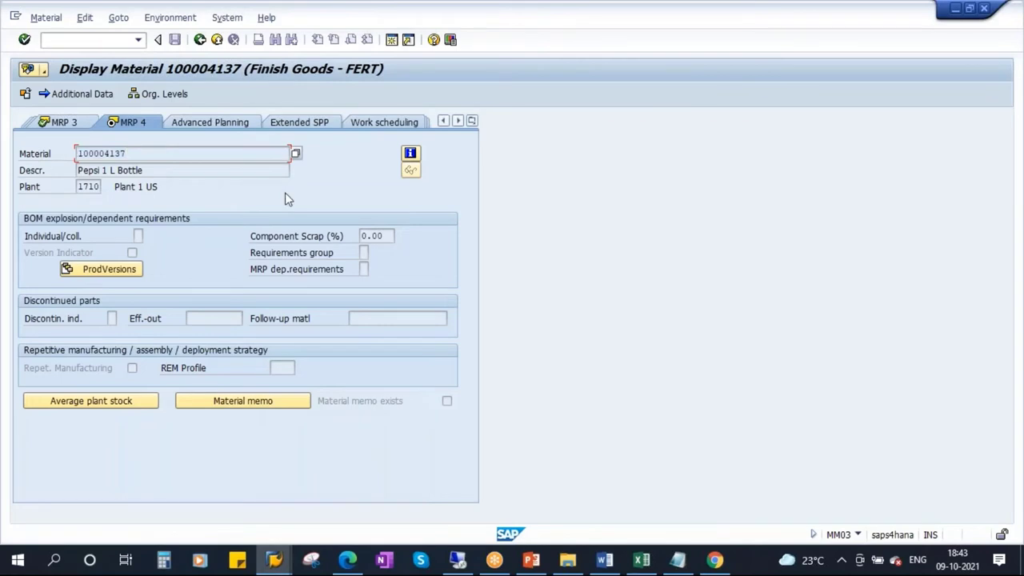
# - Leave the material display and start transaction MM01 to create a material
pyautogui.click(200, 40)
pyautogui.click(200, 39)
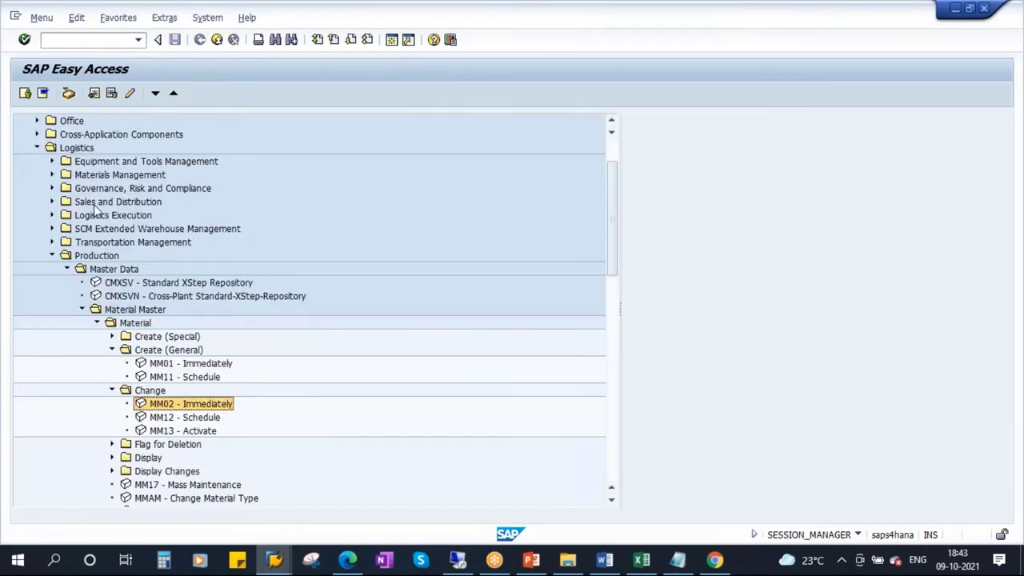
pyautogui.click(44, 96)
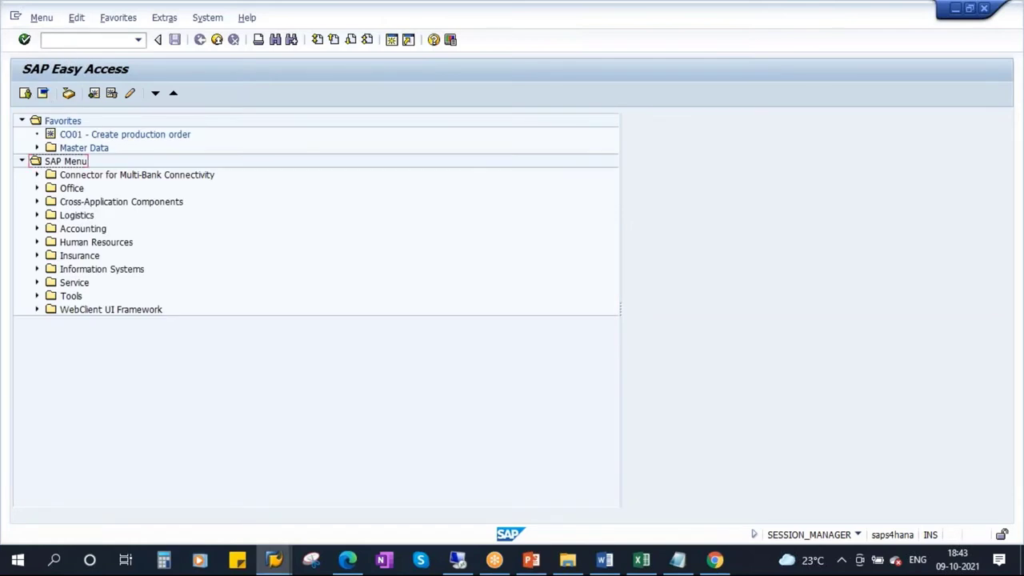
pyautogui.write('MM01')
pyautogui.press('Return')
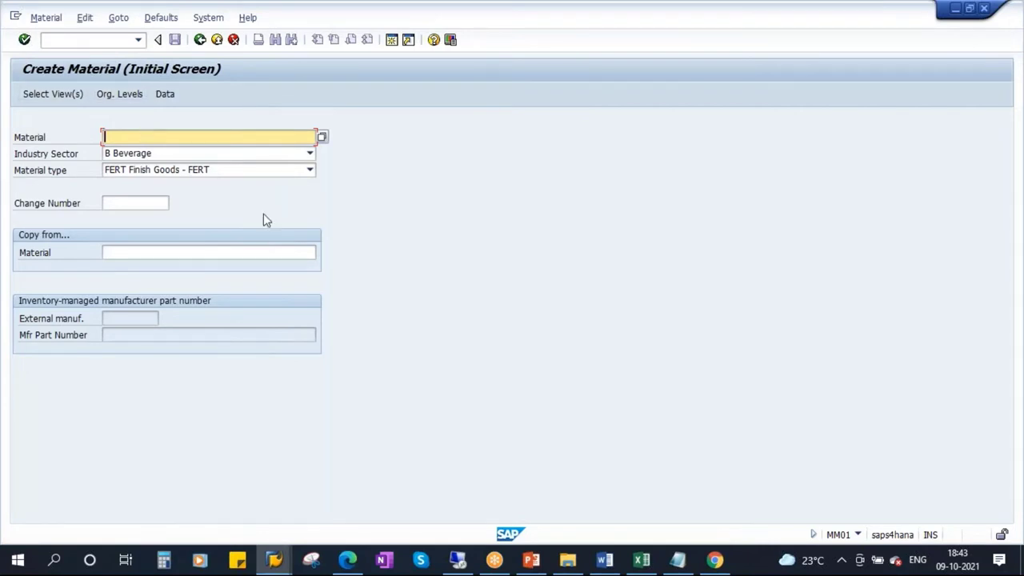
# - Clear the preset industry sector and material type on the initial Create Material screen
pyautogui.click(310, 155)
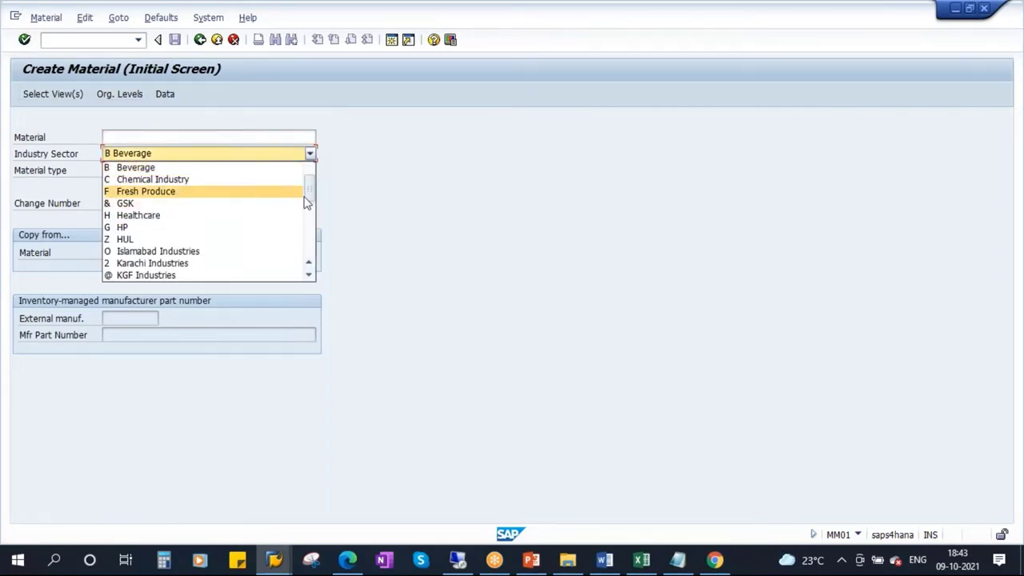
pyautogui.moveTo(312, 193); pyautogui.dragTo(314, 256)
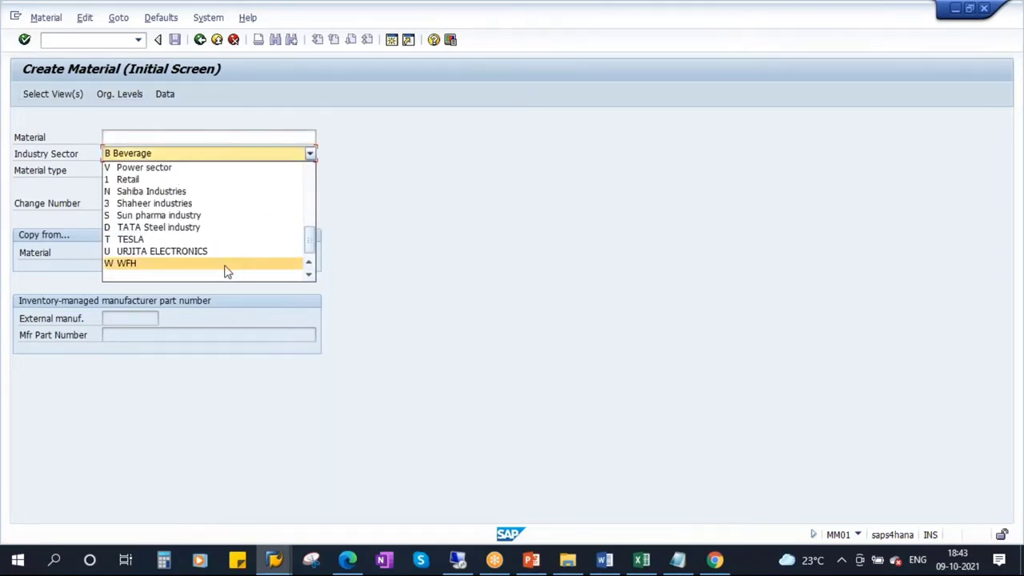
pyautogui.click(206, 279)
pyautogui.click(311, 173)
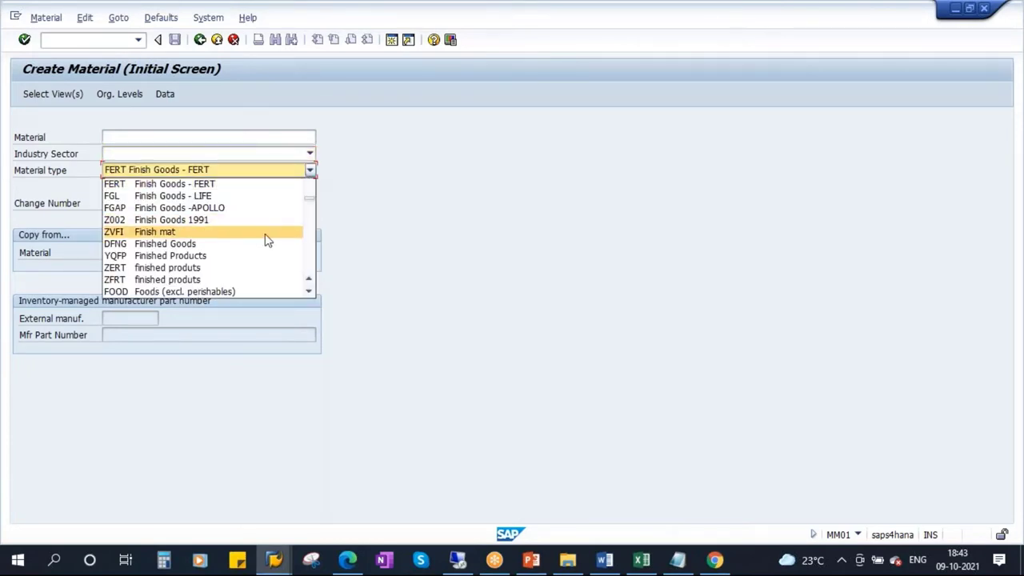
pyautogui.scroll(-10, 244, 264)
pyautogui.click(243, 291)
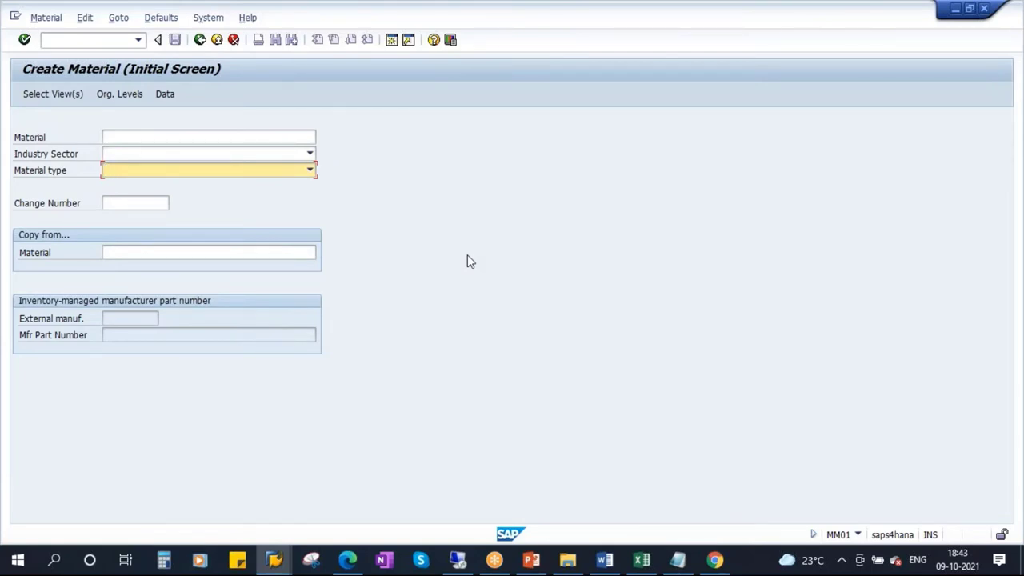
# - Enter 100004137 as the material, accept the industry sector and material type from its master record, and open the view selection
pyautogui.click(119, 136)
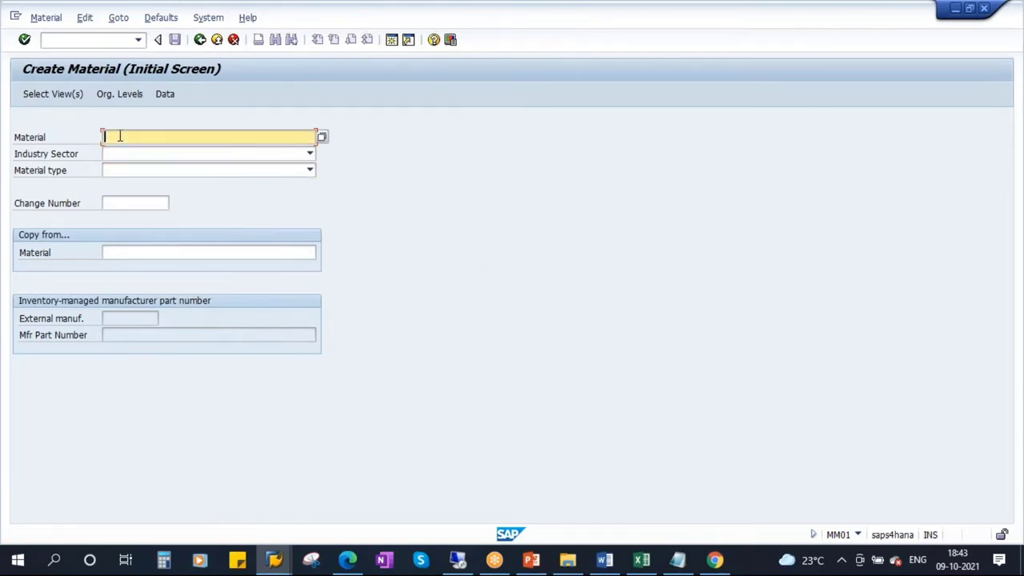
pyautogui.hotkey('ctrl', 'v')
pyautogui.press('Return')
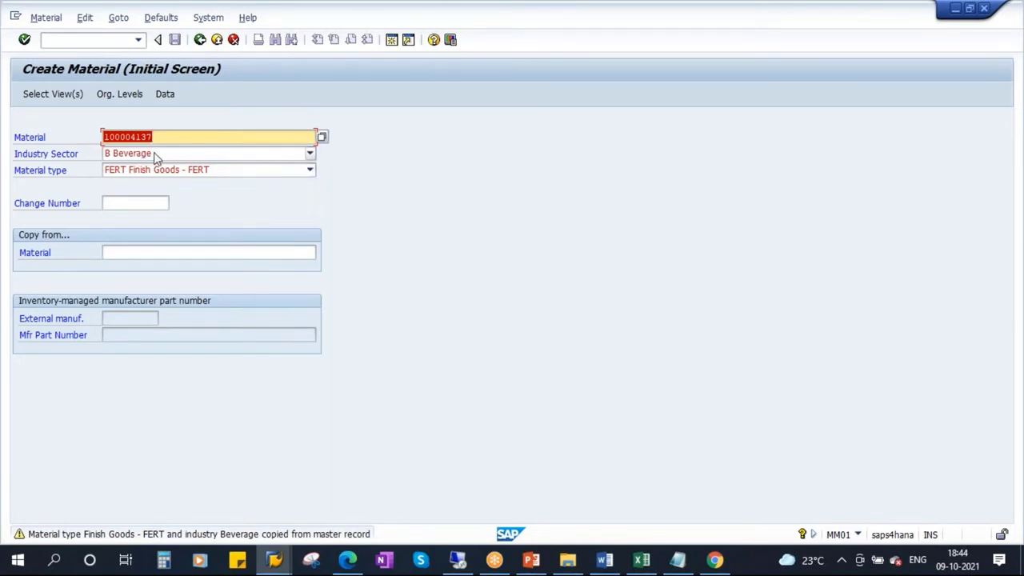
pyautogui.moveTo(165, 137); pyautogui.dragTo(109, 137)
pyautogui.click(48, 93)
pyautogui.moveTo(356, 156); pyautogui.dragTo(449, 92)
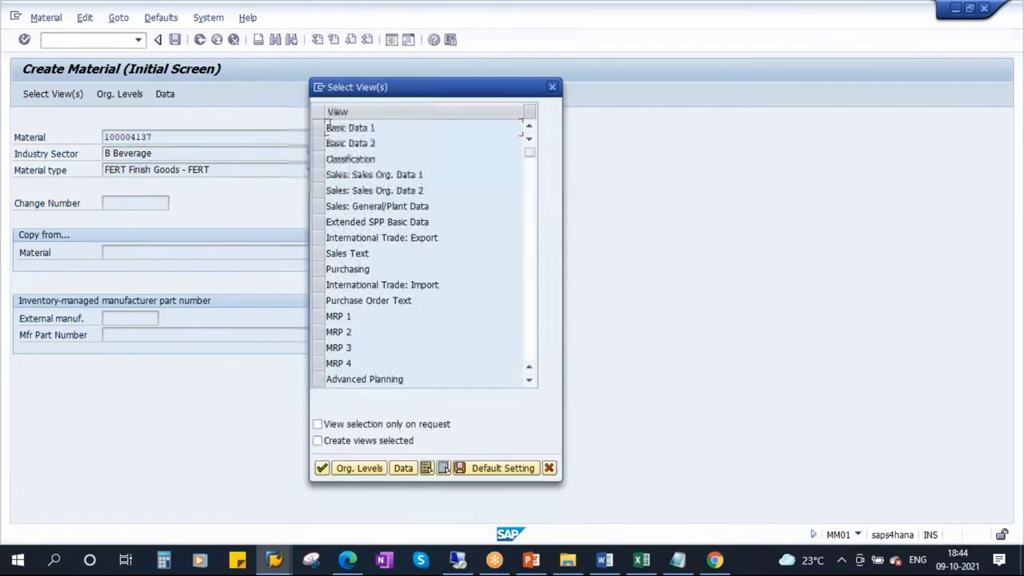
# - Select the views Basic Data 1 and 2, MRP 1 to 4, General Plant Data / Storage 1 and 2, Quality Management, Accounting 1 and 2, and confirm
pyautogui.moveTo(318, 127); pyautogui.dragTo(319, 143)
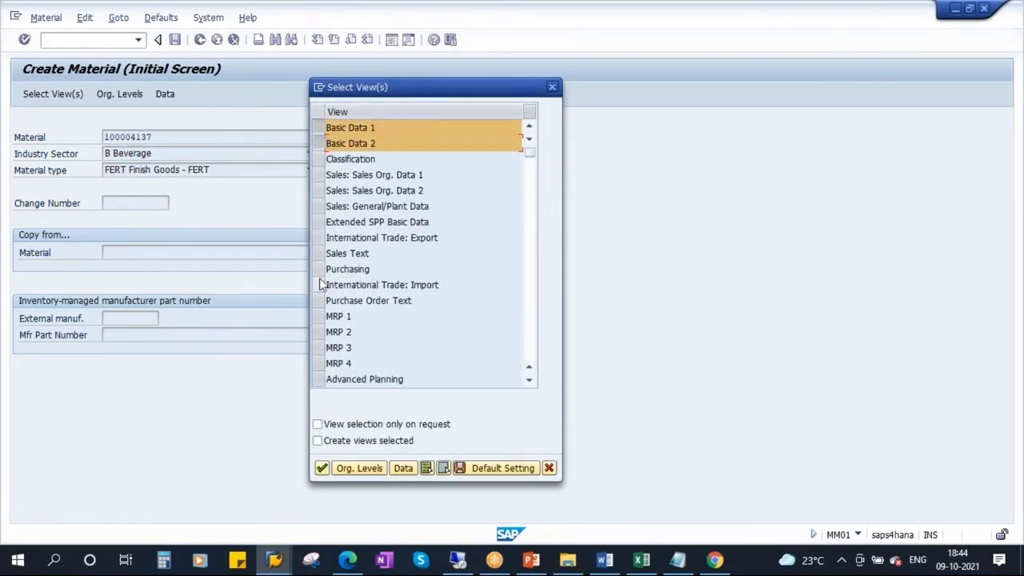
pyautogui.moveTo(319, 316); pyautogui.dragTo(320, 331)
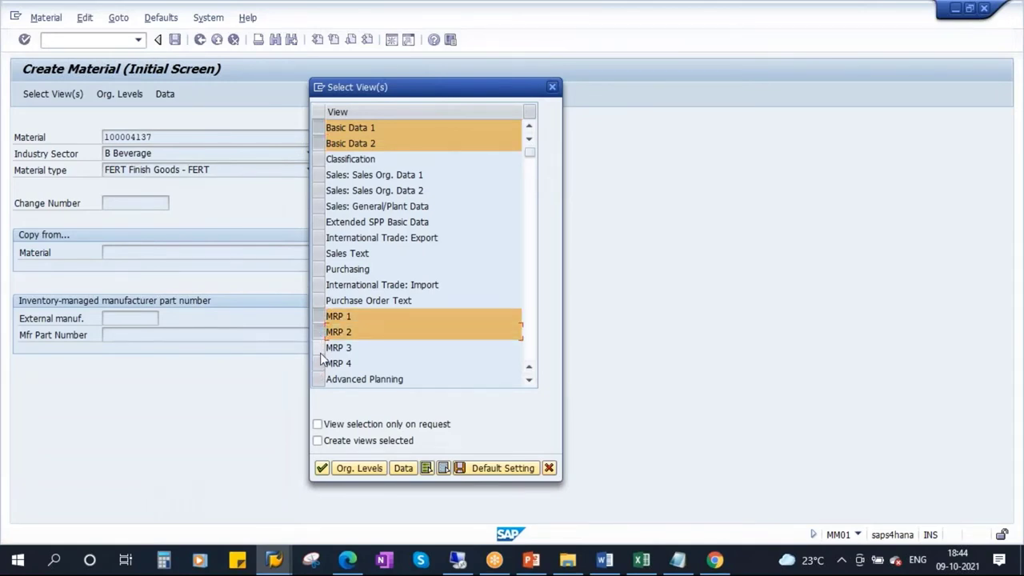
pyautogui.click(318, 348)
pyautogui.click(318, 363)
pyautogui.scroll(-2, 357, 310)
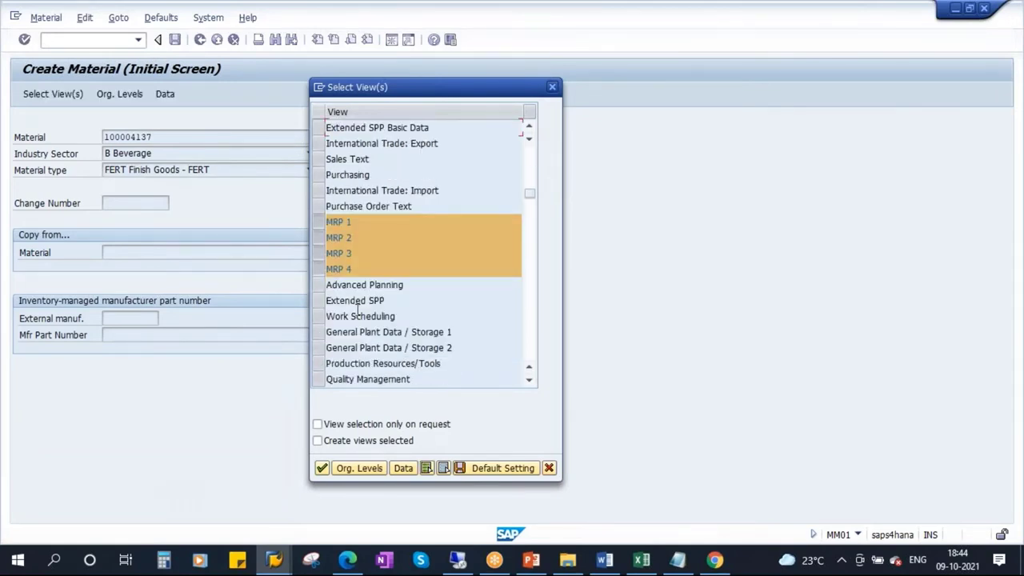
pyautogui.click(318, 333)
pyautogui.click(318, 347)
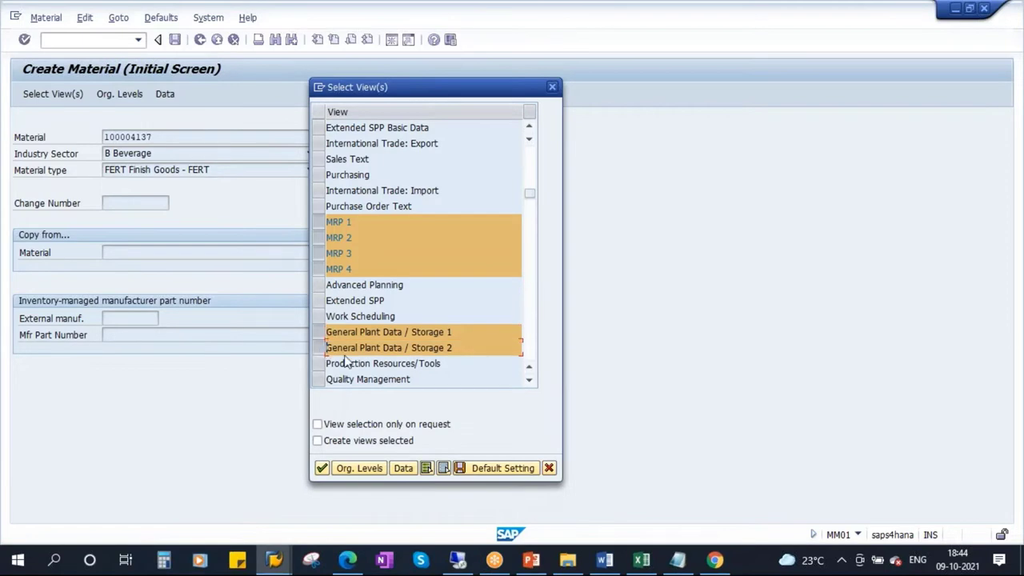
pyautogui.scroll(-2, 346, 359)
pyautogui.click(318, 285)
pyautogui.click(318, 301)
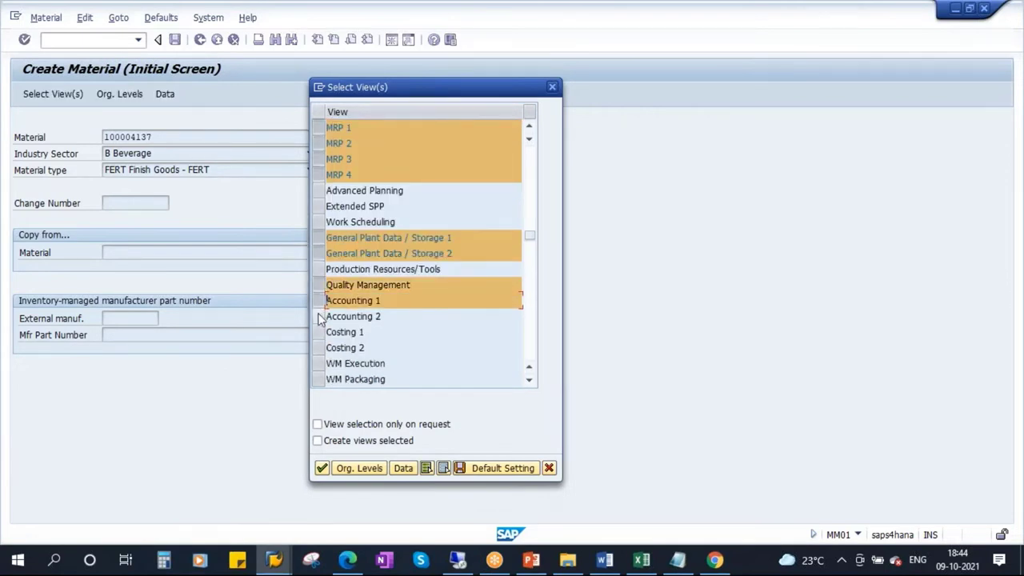
pyautogui.click(319, 316)
pyautogui.click(323, 469)
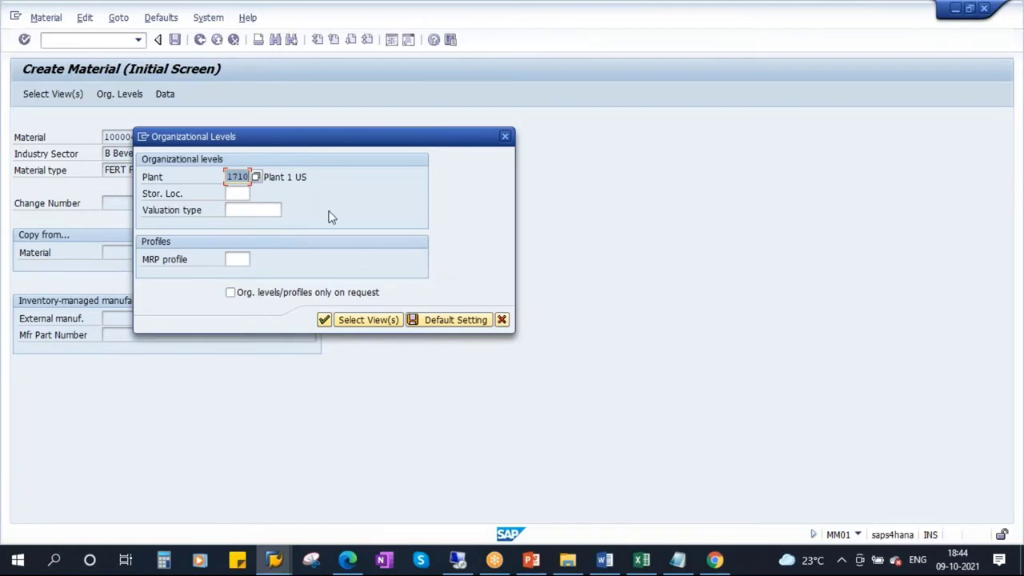
# - Set the plant in the organizational levels to 1010, SAP MM Training Plant, and continue to the material data
pyautogui.press('Delete')
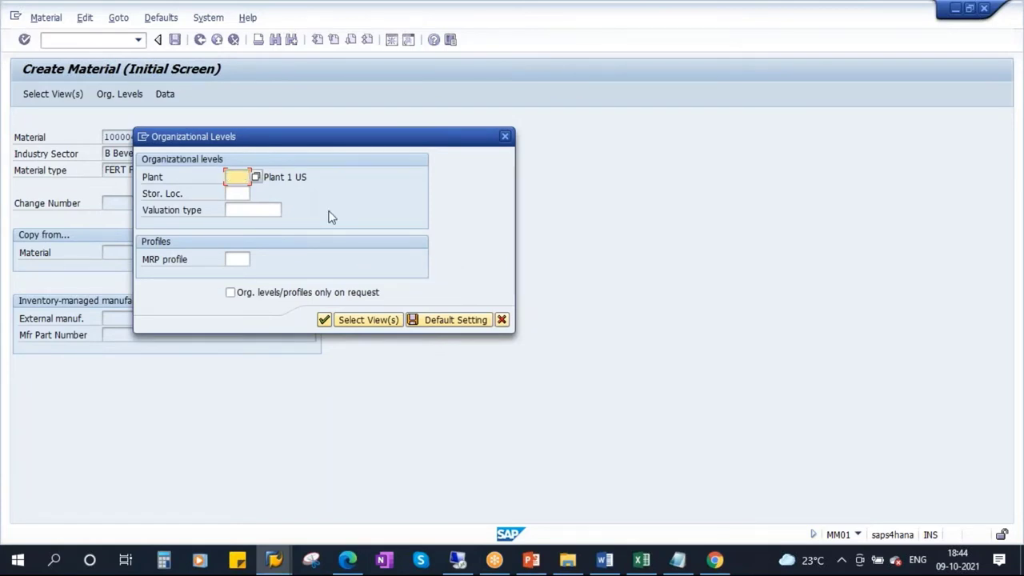
pyautogui.click(256, 177)
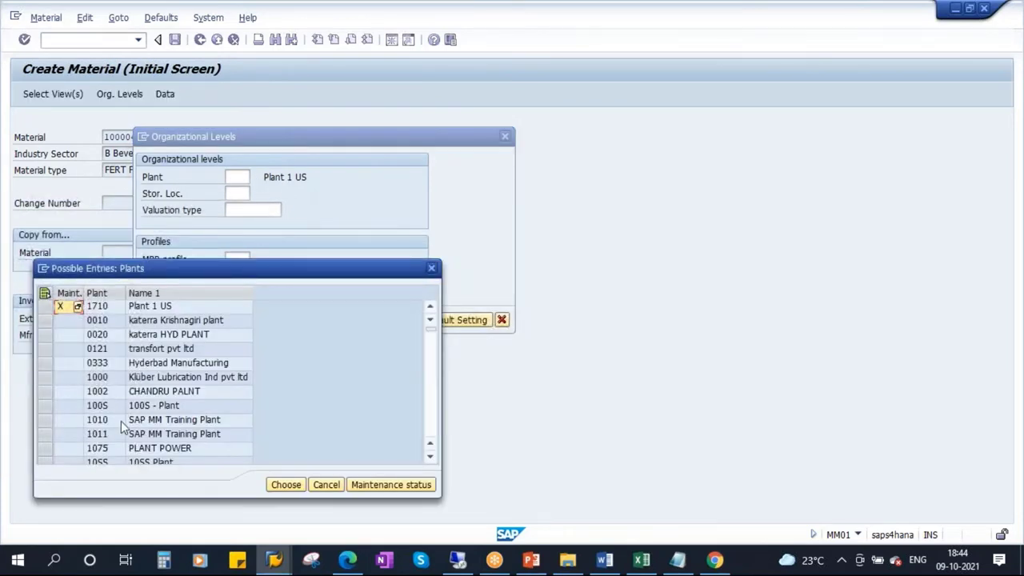
pyautogui.doubleClick(100, 422)
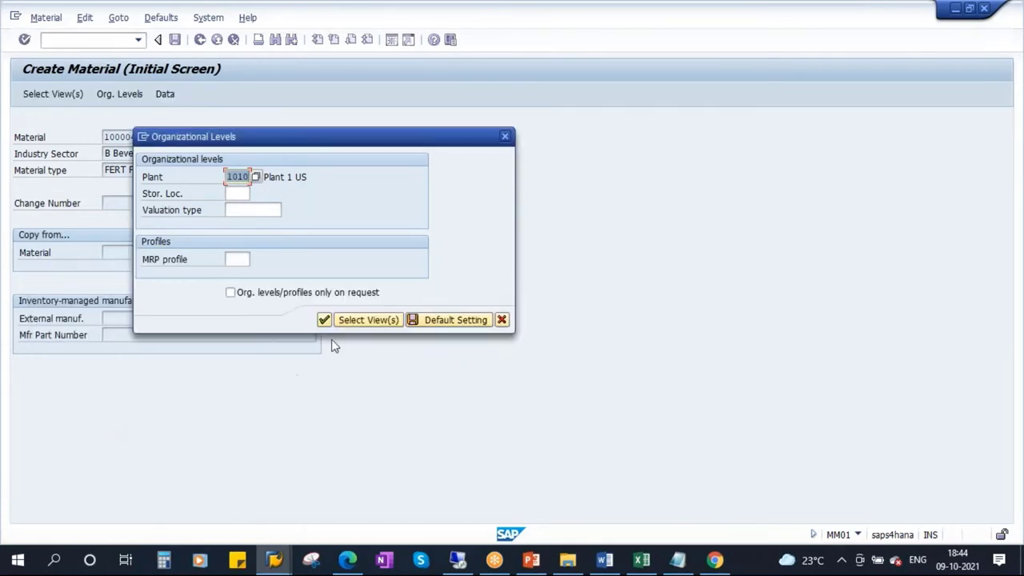
pyautogui.press('Return')
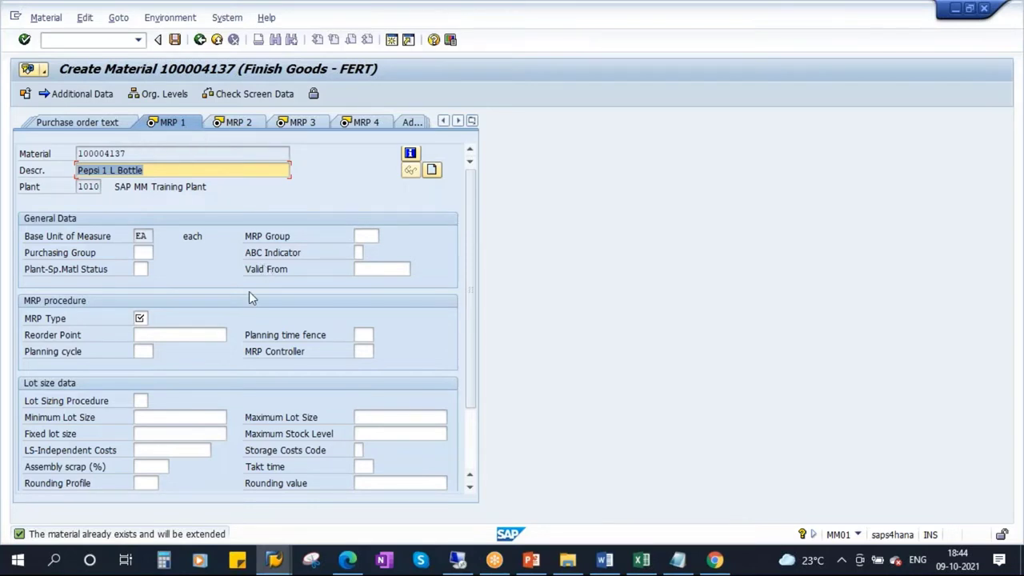
# - Fill in the MRP 1 view with MRP type PD, MRP controller 001 and a lot sizing procedure, and continue to MRP 2
pyautogui.click(143, 318)
pyautogui.click(140, 331)
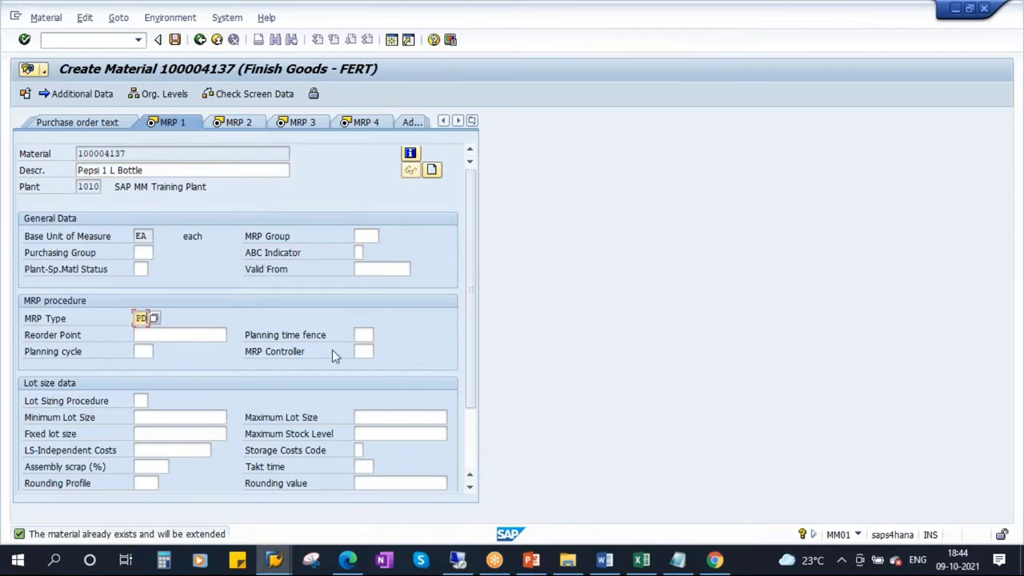
pyautogui.click(364, 351)
pyautogui.click(366, 364)
pyautogui.click(140, 401)
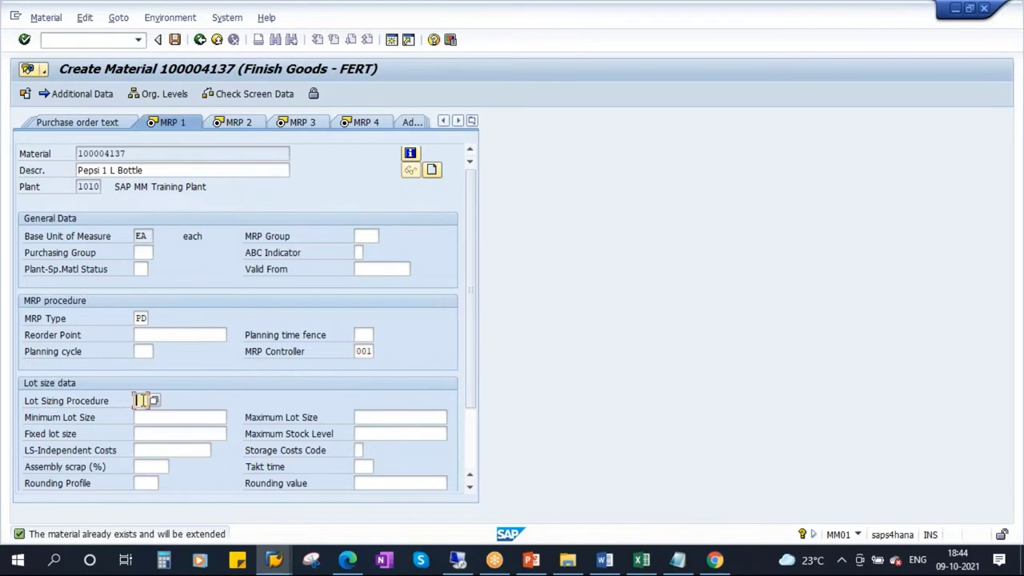
pyautogui.click(141, 411)
pyautogui.press('Return')
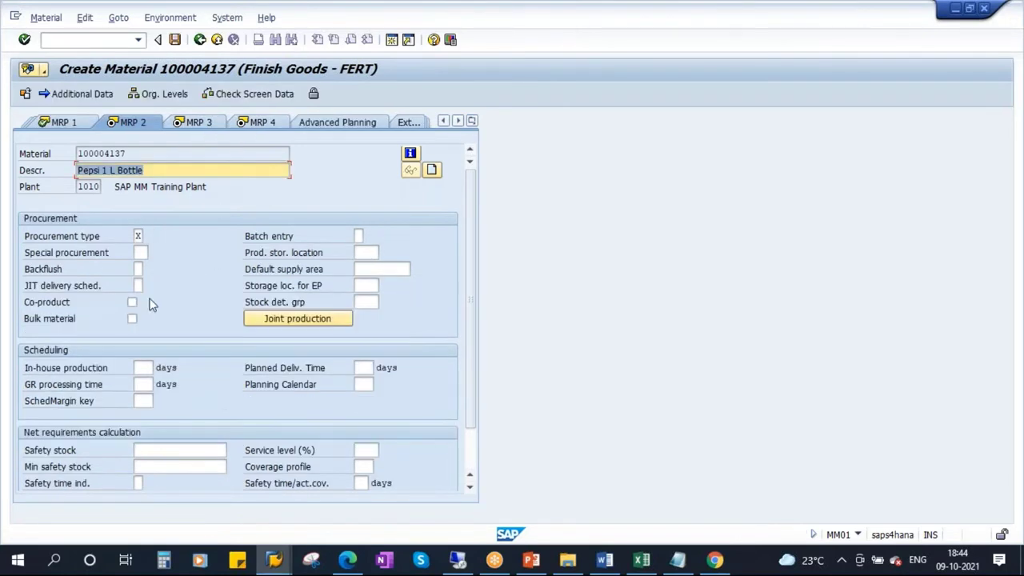
# - Set in-house production to 6 days and the scheduling margin key to 000 in the MRP 2 view, and continue to MRP 3
pyautogui.click(142, 368)
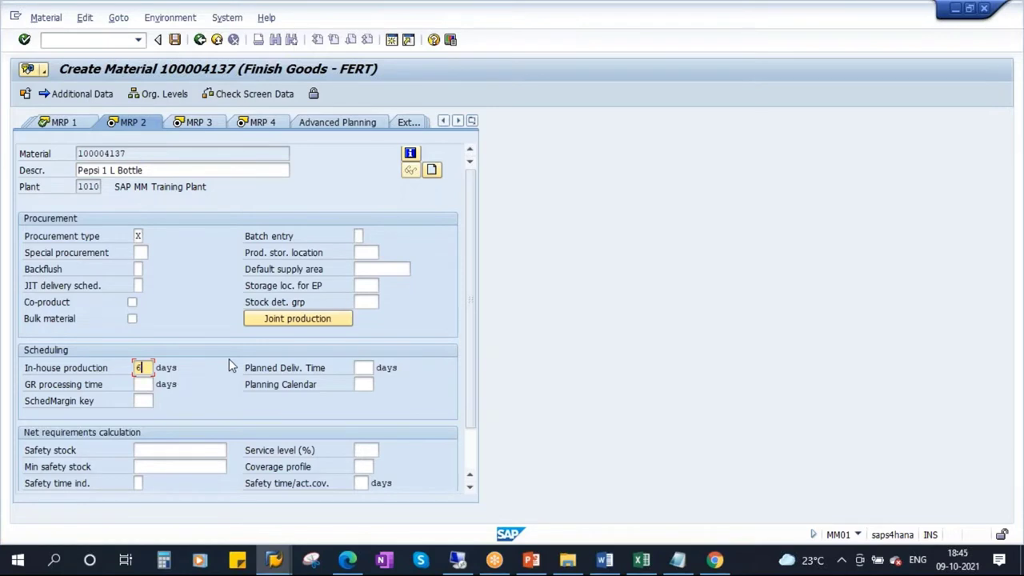
pyautogui.click(144, 401)
pyautogui.write('000')
pyautogui.press('Return')
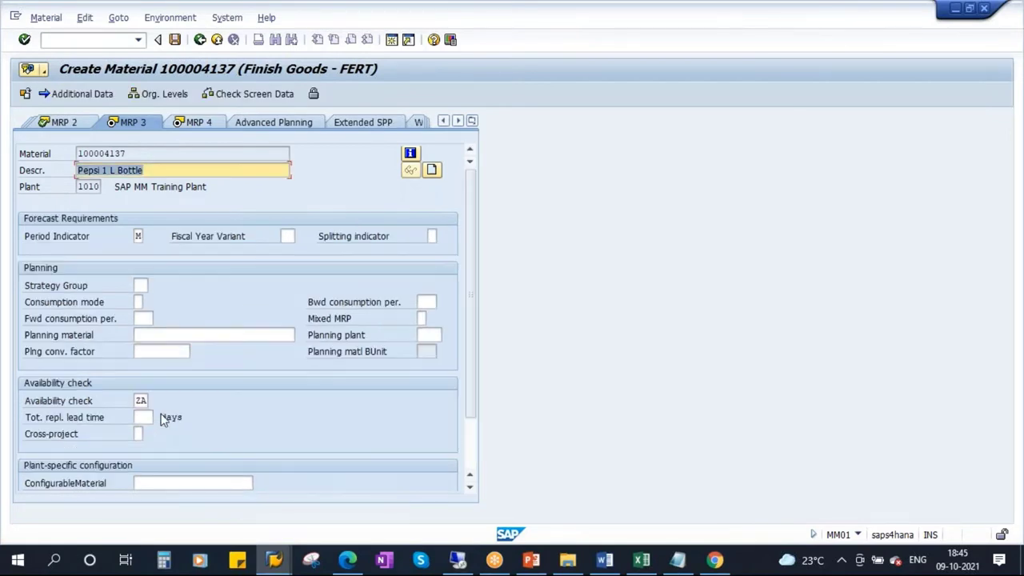
# - Accept the MRP 3, MRP 4, plant data / storage 1 and 2, and quality management views without further entries
pyautogui.press('Return')
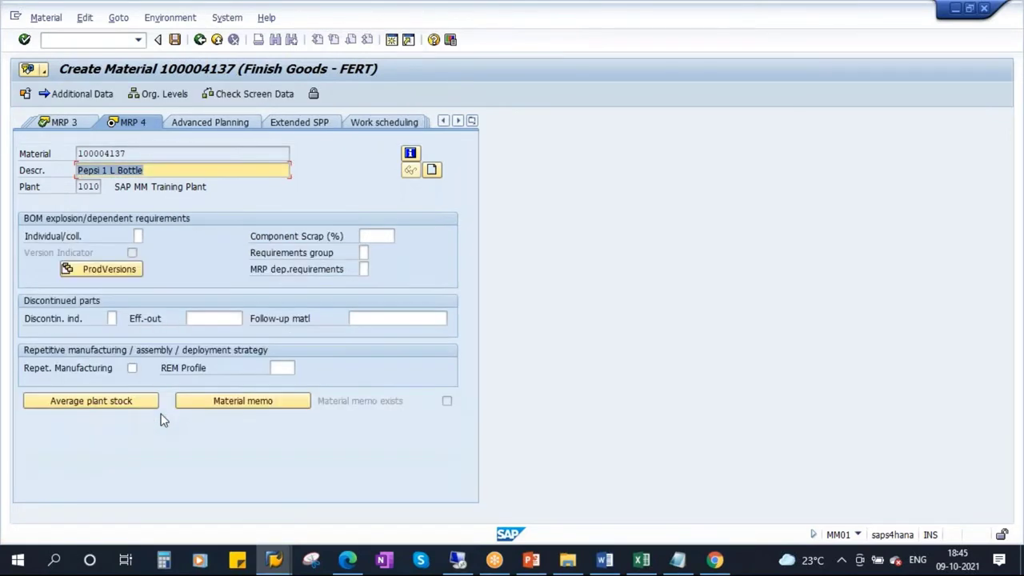
pyautogui.press('Return')
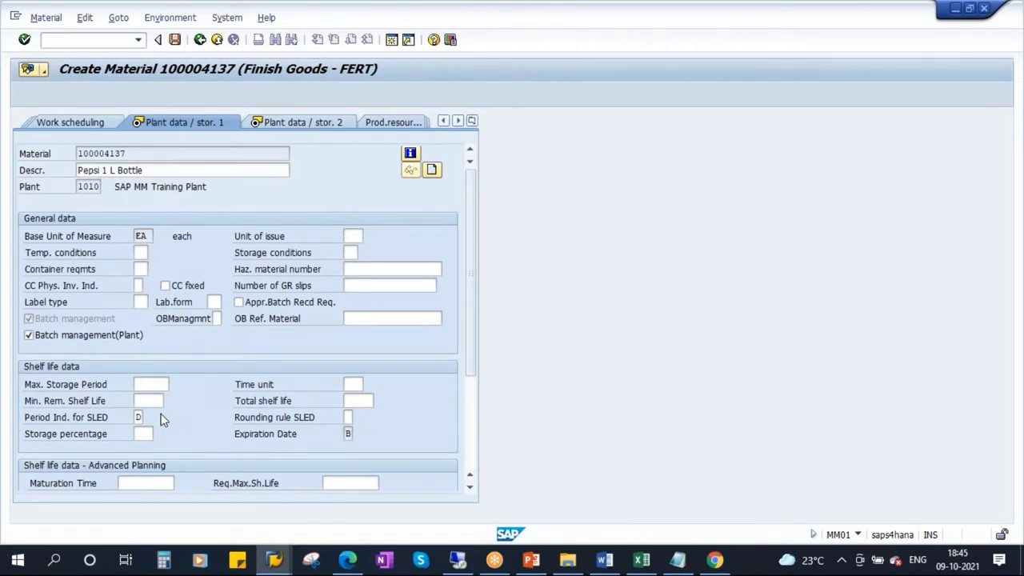
pyautogui.press('Return')
pyautogui.press('Return')
pyautogui.press('Return')
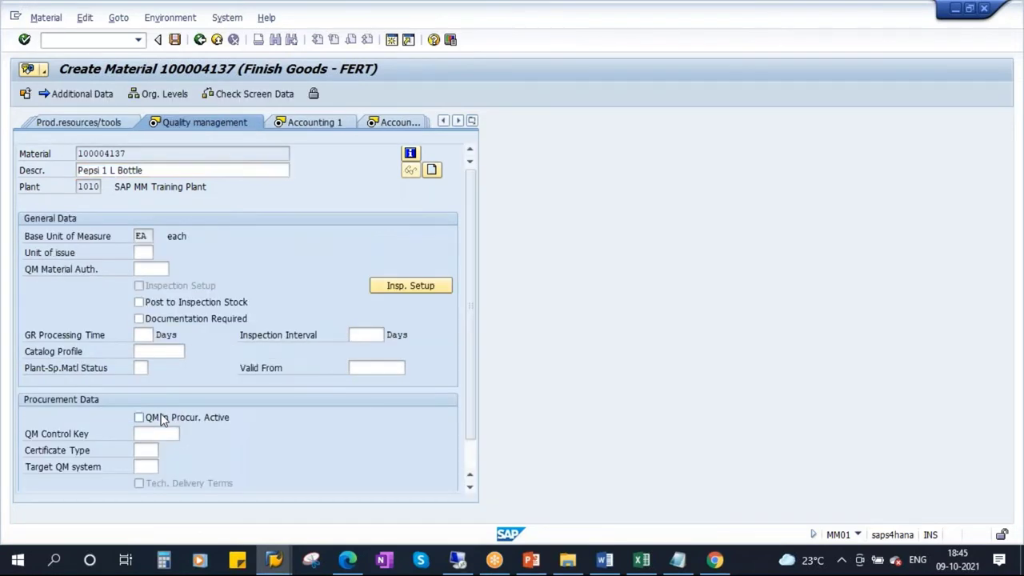
# - Assign valuation class 7920 Finished Goods and a standard price of 10 EUR in the Accounting 1 view
pyautogui.click(136, 317)
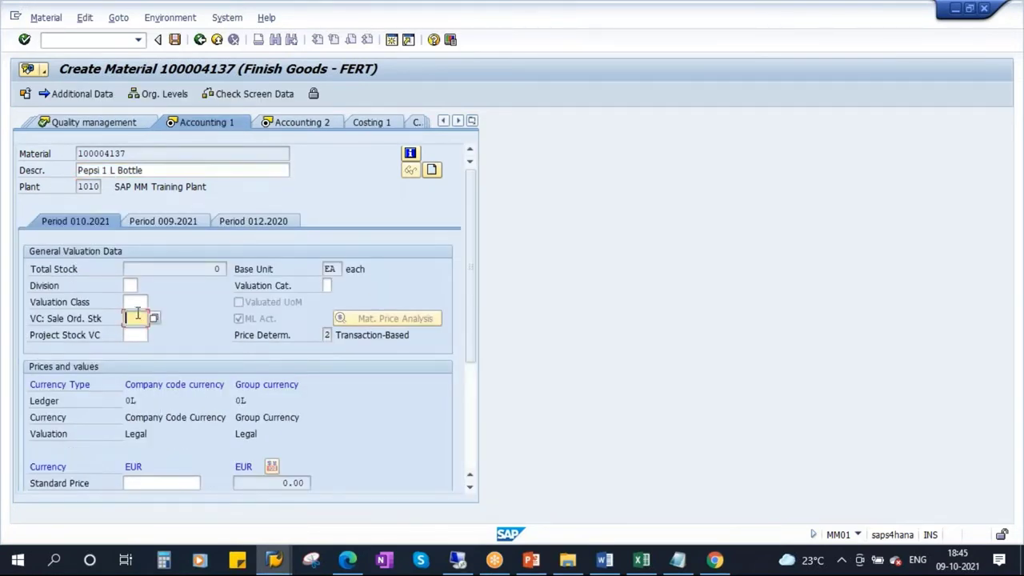
pyautogui.click(149, 301)
pyautogui.click(153, 302)
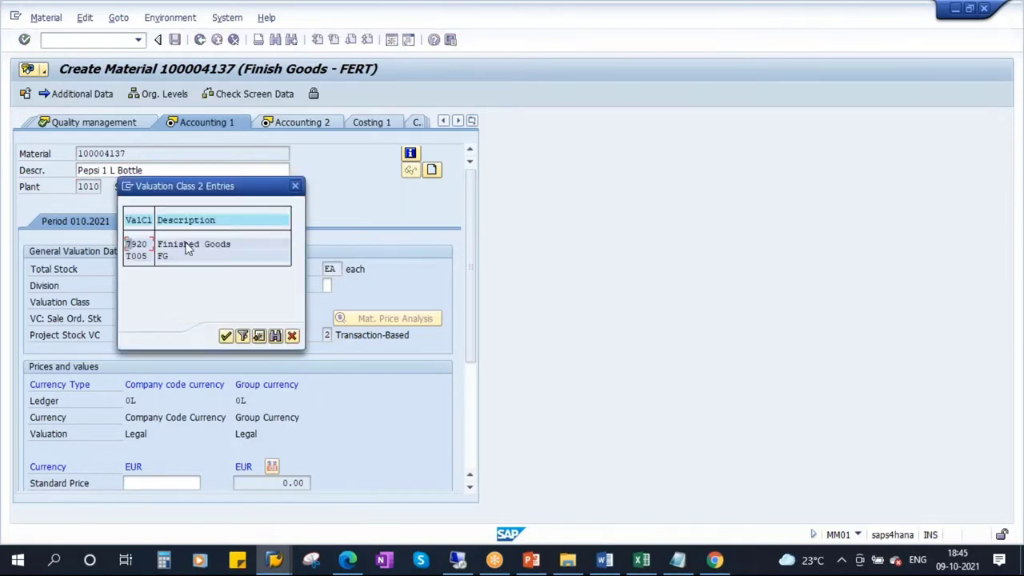
pyautogui.doubleClick(180, 242)
pyautogui.click(171, 483)
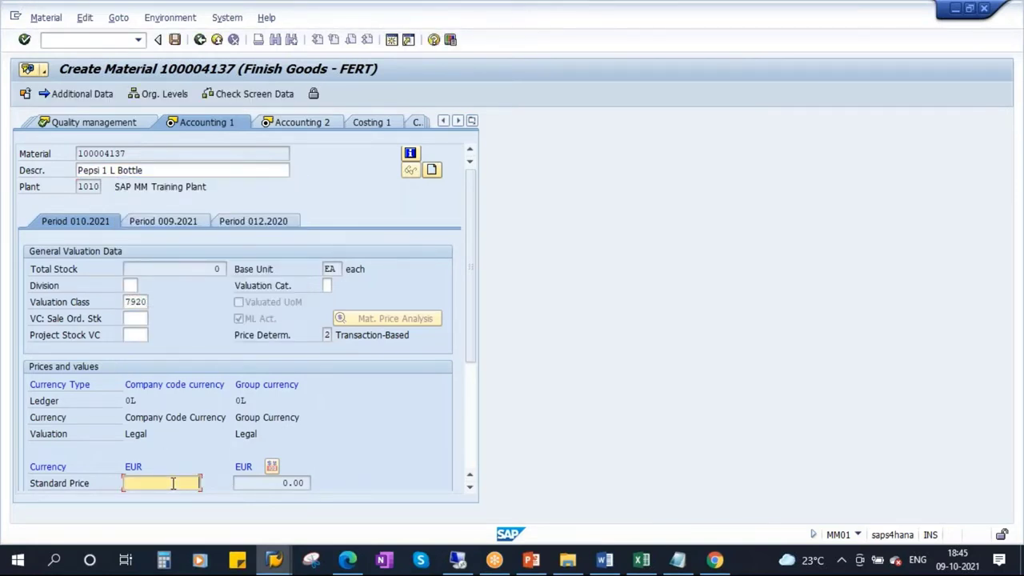
pyautogui.write('10')
pyautogui.press('Return')
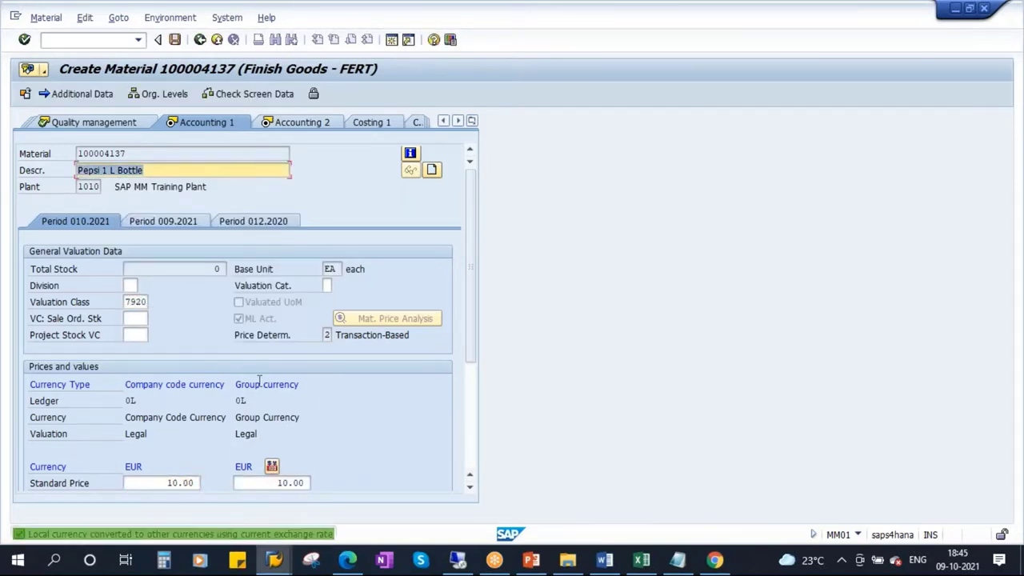
# - Pass the Accounting 2 view without entries and save the material's extension to plant 1010
pyautogui.press('Return')
pyautogui.press('Return')
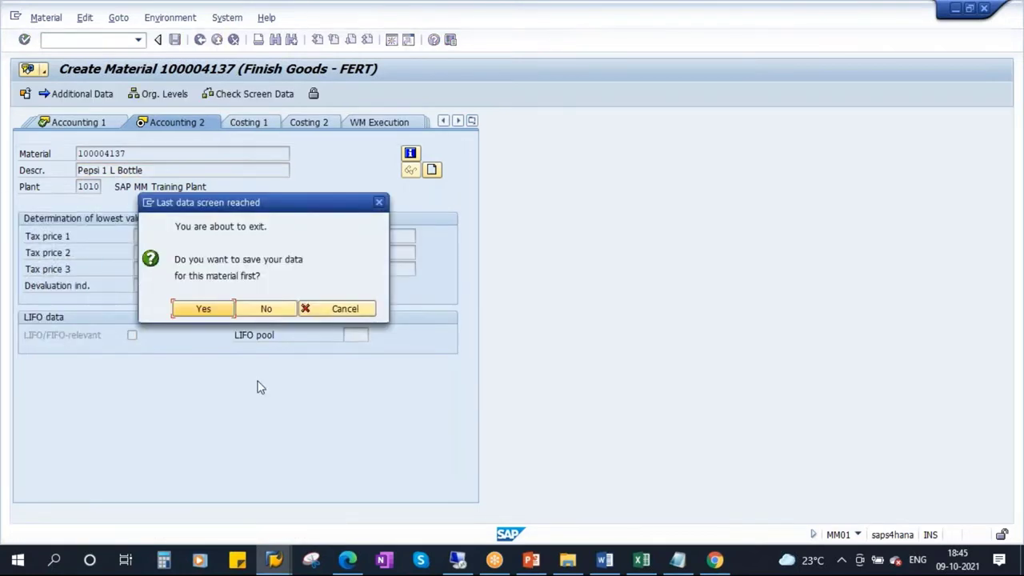
pyautogui.click(205, 308)
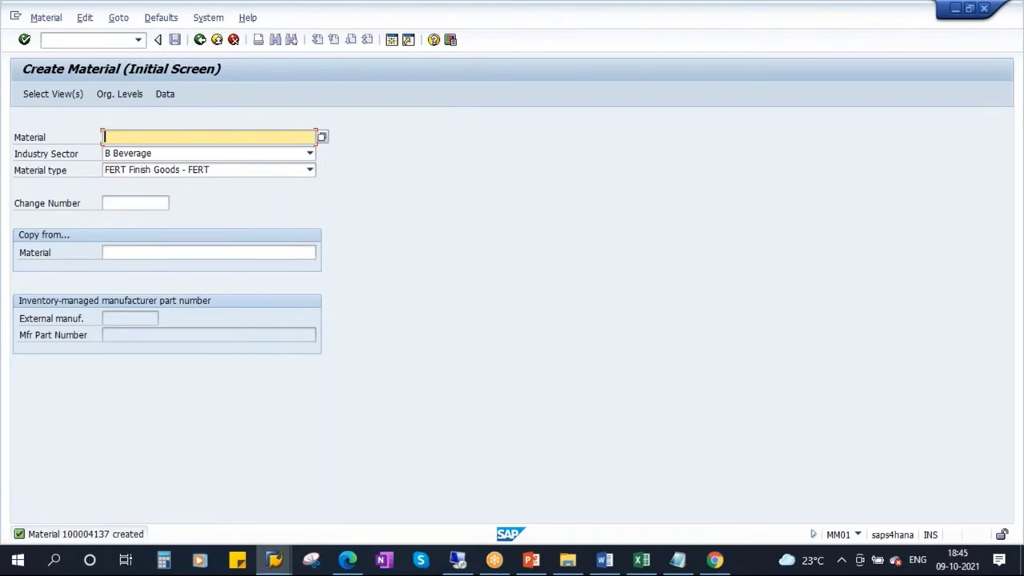
# - Switch from creating to displaying a material and bring up the view selection for material 100004137
pyautogui.click(45, 16)
pyautogui.moveTo(64, 85)
pyautogui.click(209, 86)
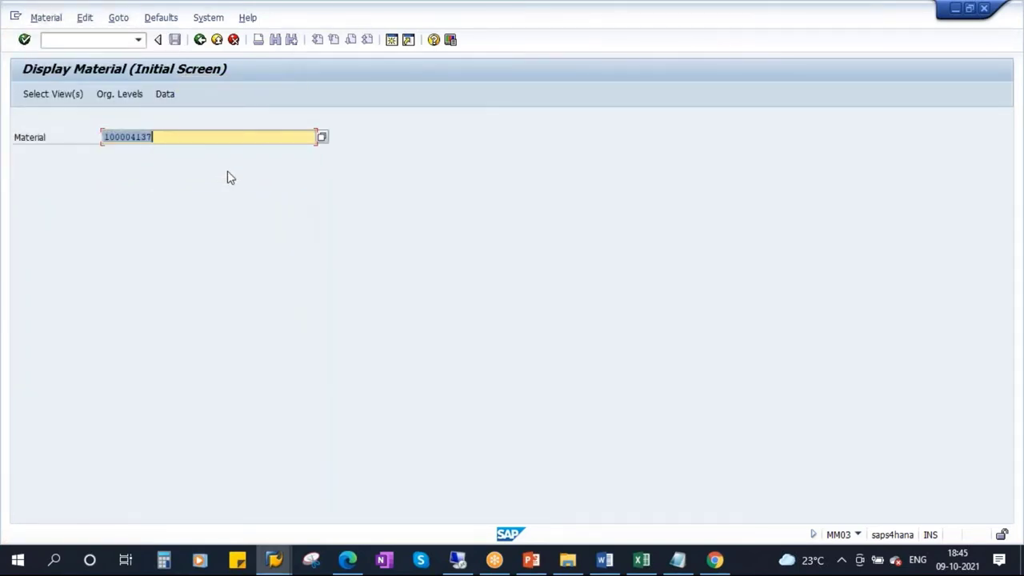
pyautogui.press('Return')
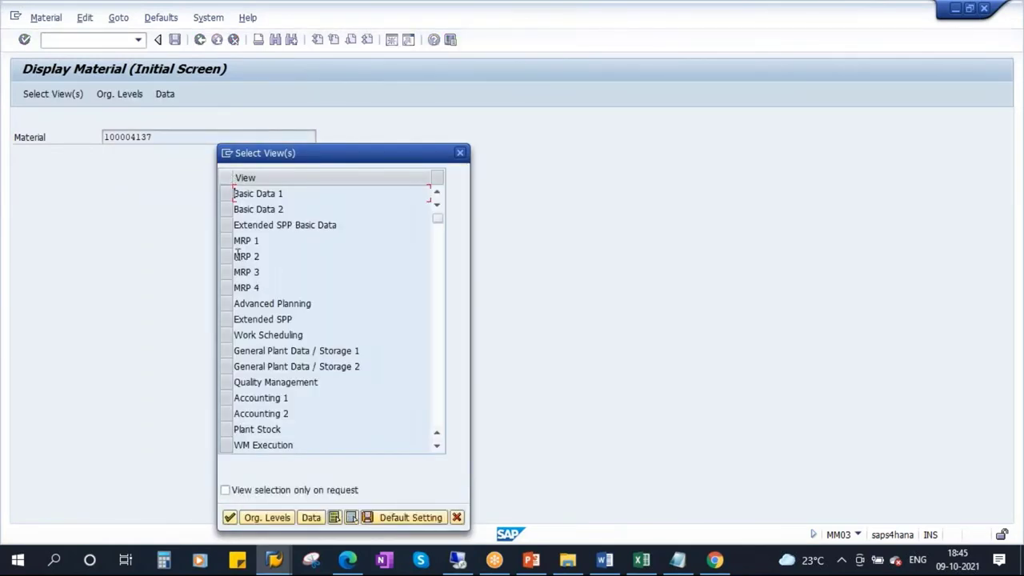
# - Select the MRP 1, MRP 2, MRP 3 and MRP 4 views and proceed to the organizational levels
pyautogui.click(226, 240)
pyautogui.click(226, 256)
pyautogui.click(226, 272)
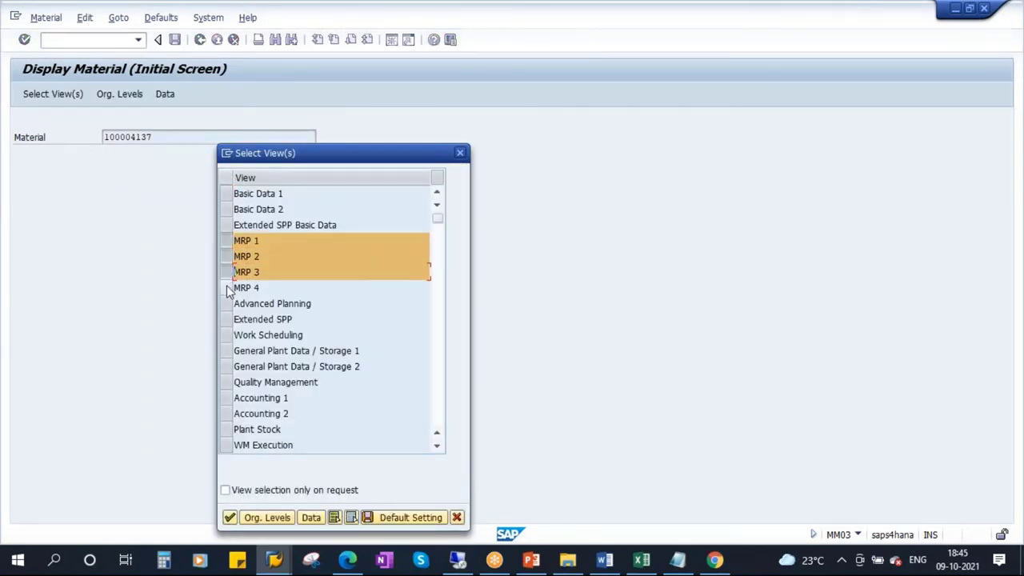
pyautogui.click(227, 288)
pyautogui.moveTo(382, 153); pyautogui.dragTo(492, 110)
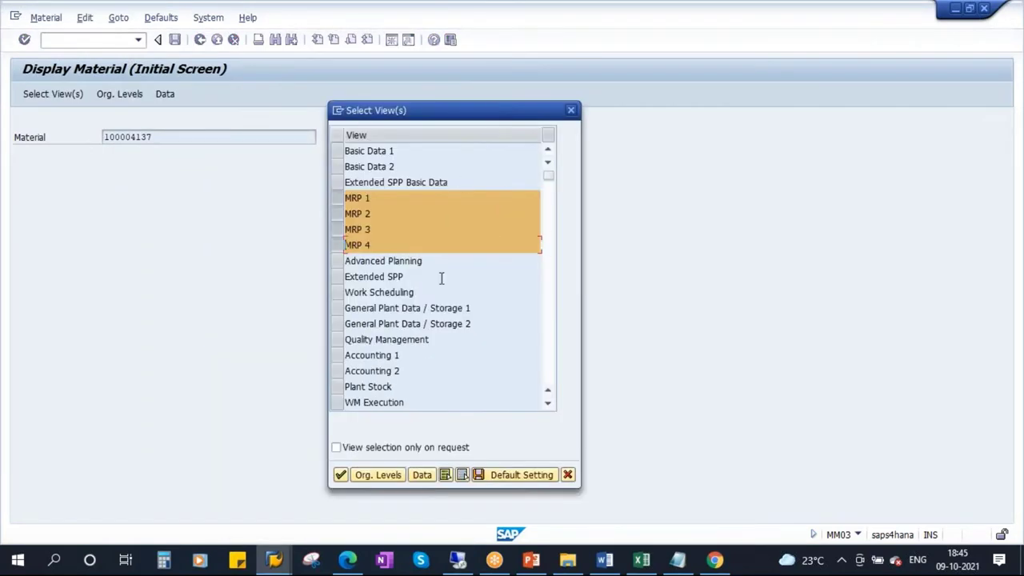
pyautogui.click(375, 476)
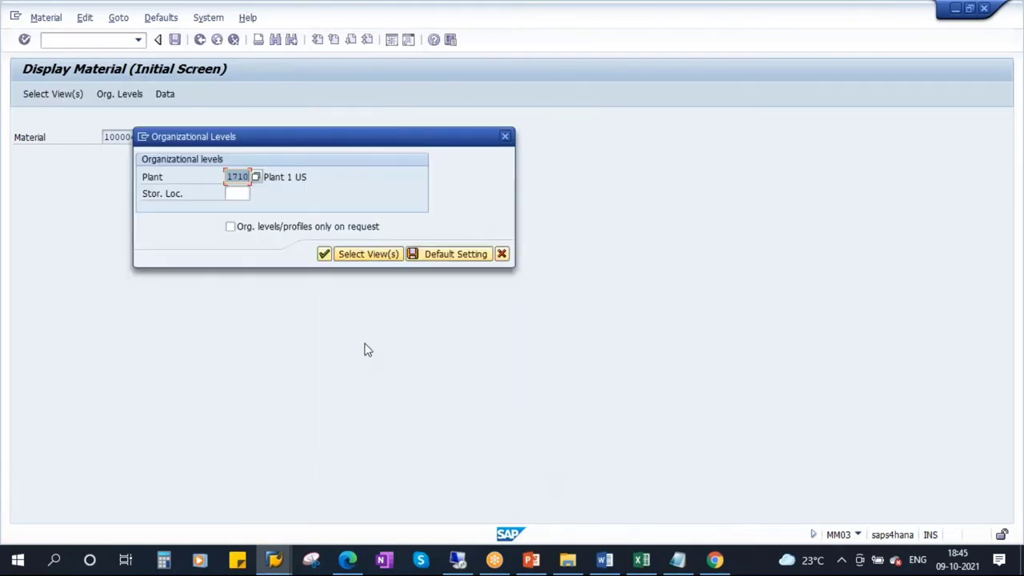
# - Clear the plant and choose plant 1710 from the list of possible plants
pyautogui.press('Delete')
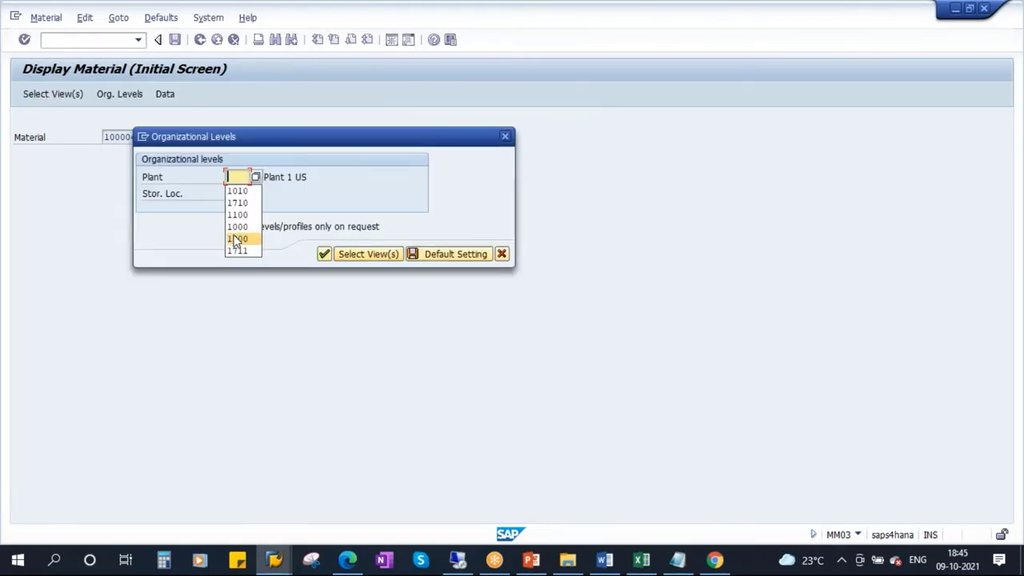
pyautogui.click(312, 177)
pyautogui.click(231, 177)
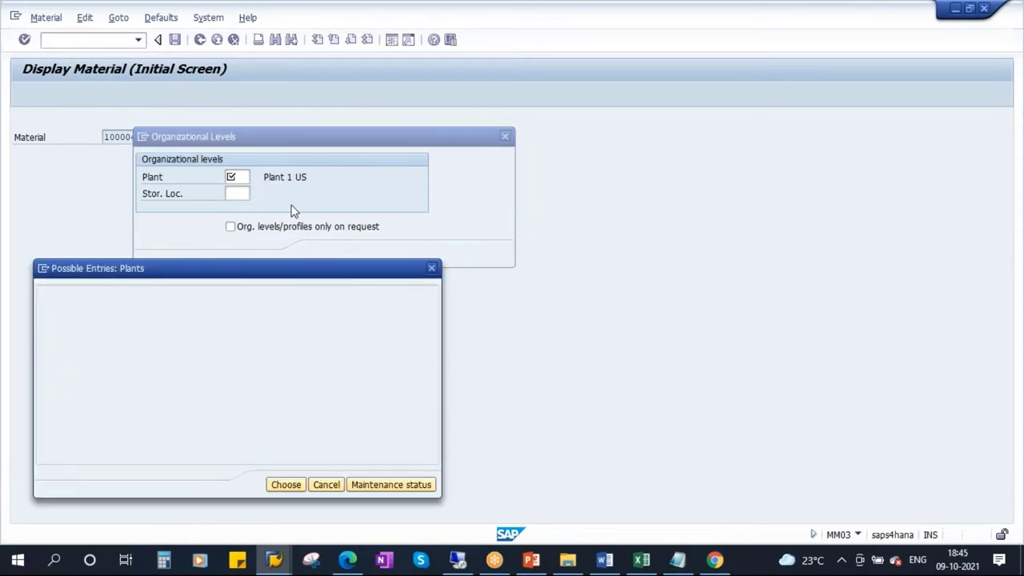
pyautogui.moveTo(235, 269); pyautogui.dragTo(531, 136)
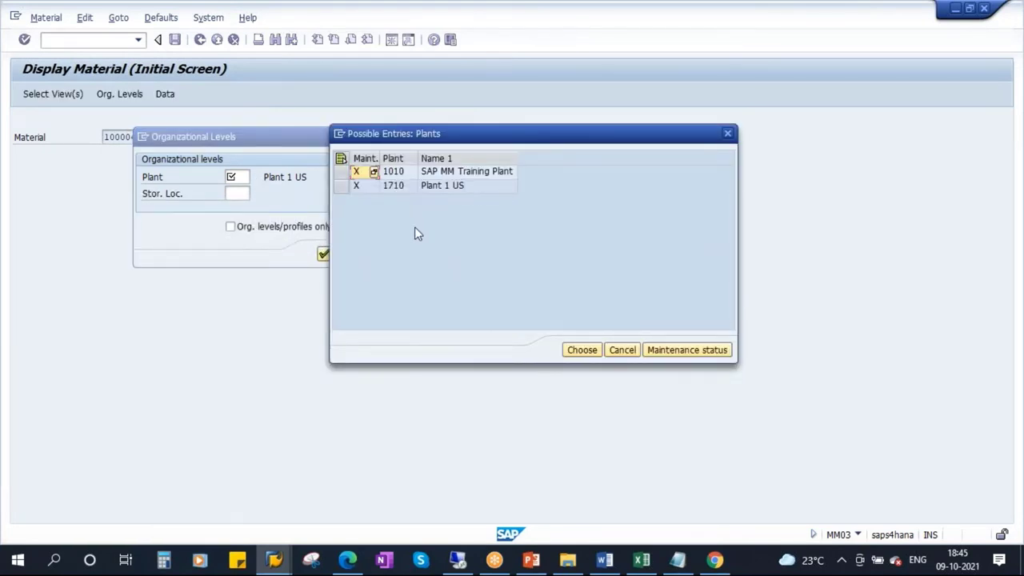
pyautogui.doubleClick(395, 184)
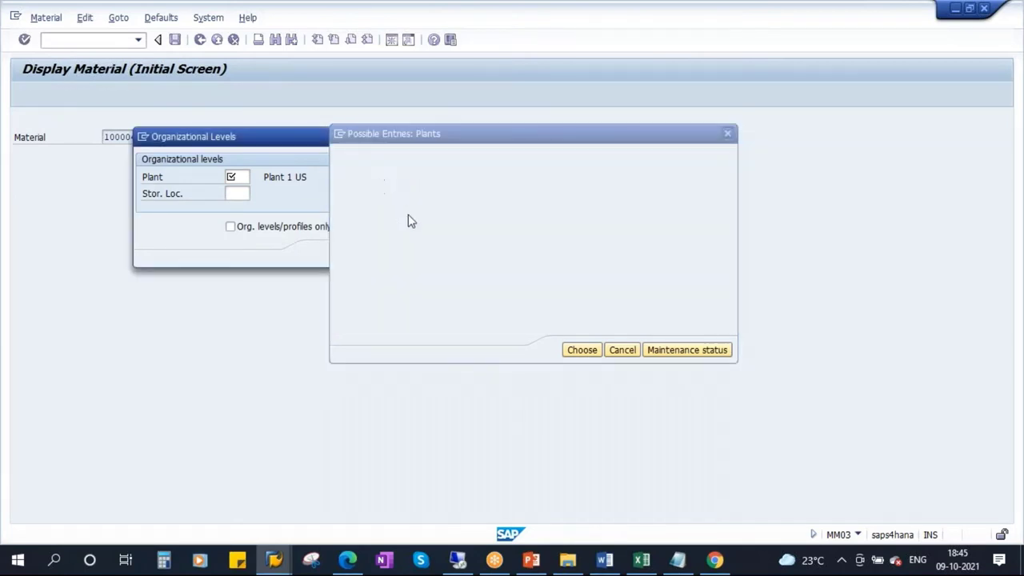
# - Choose plant 1010 for the material and examine its in-house production time in the MRP 2 view
pyautogui.click(257, 181)
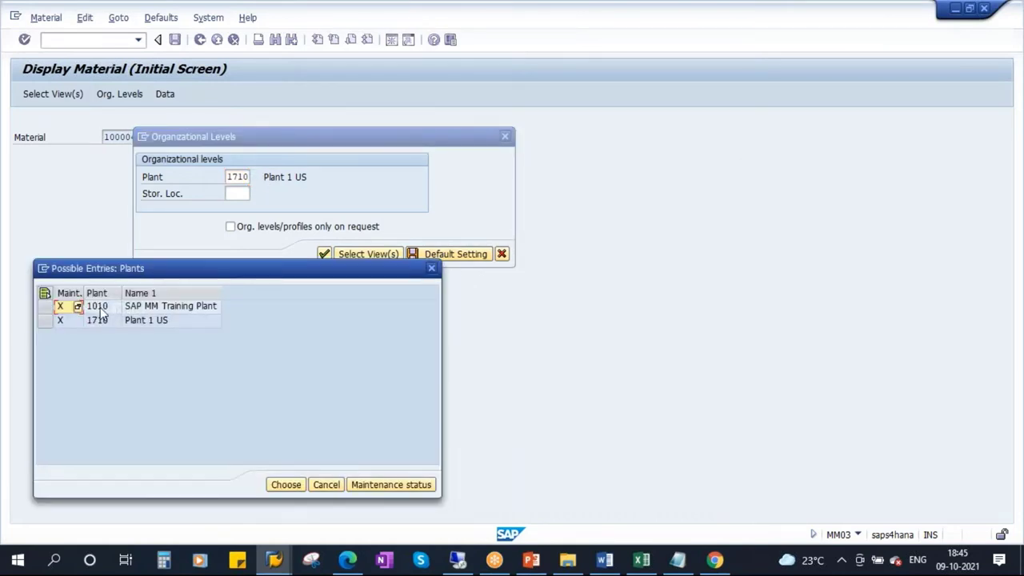
pyautogui.doubleClick(97, 306)
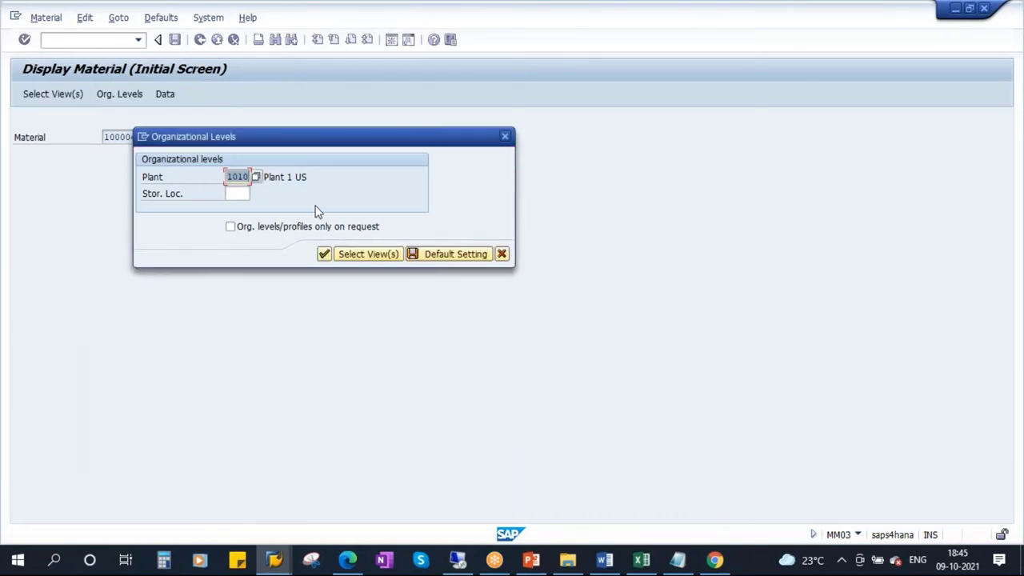
pyautogui.click(324, 254)
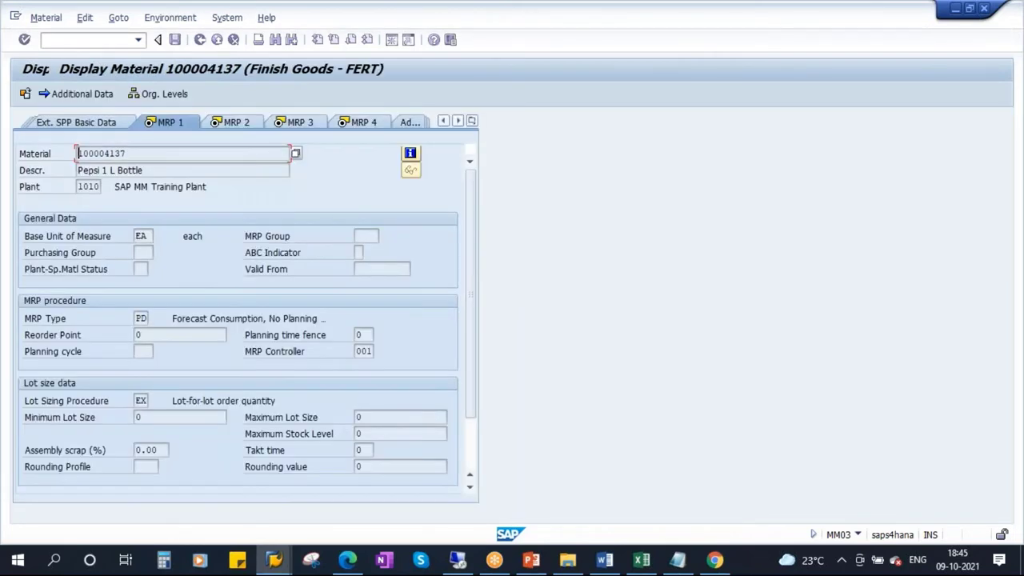
pyautogui.click(236, 123)
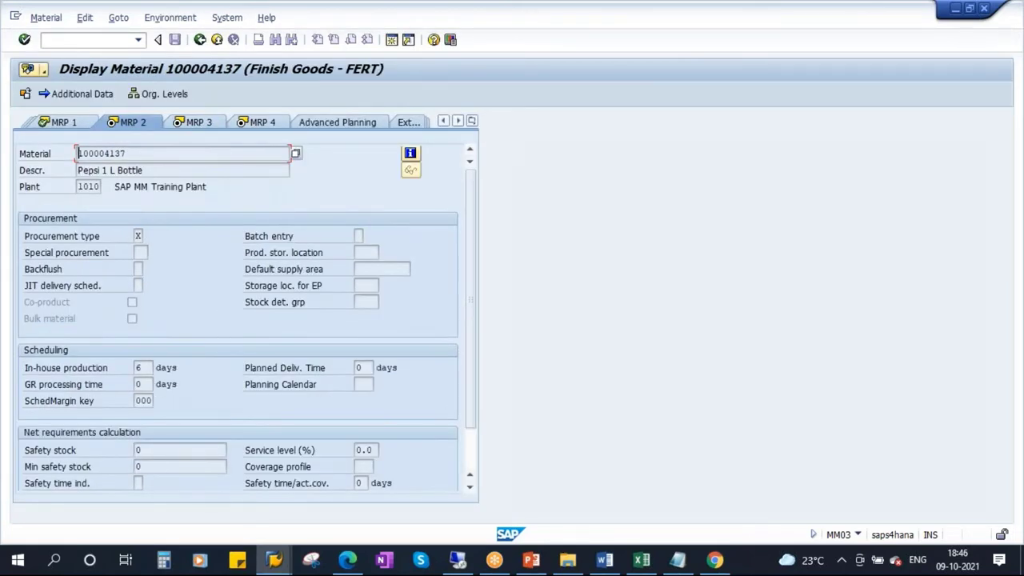
pyautogui.click(142, 367)
# - Display the material's MRP 2 view for plant 1710 and examine its in-house production time
pyautogui.click(200, 40)
pyautogui.press('Return')
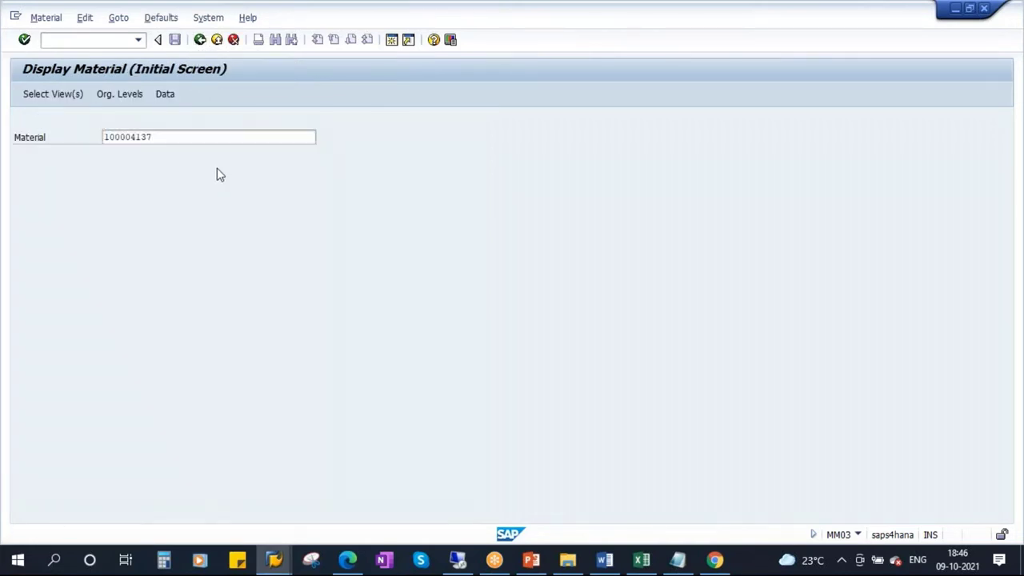
pyautogui.click(226, 256)
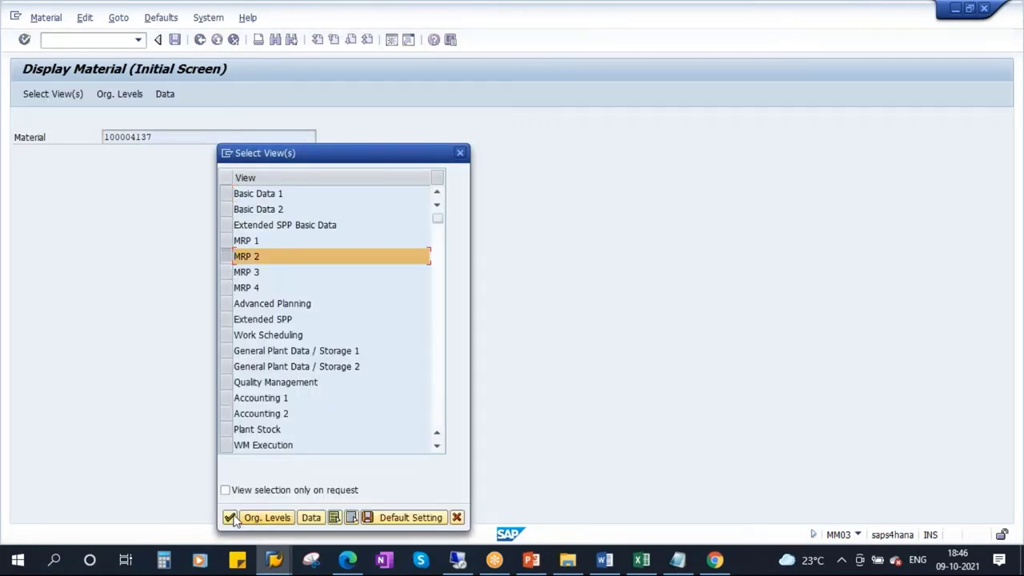
pyautogui.click(257, 517)
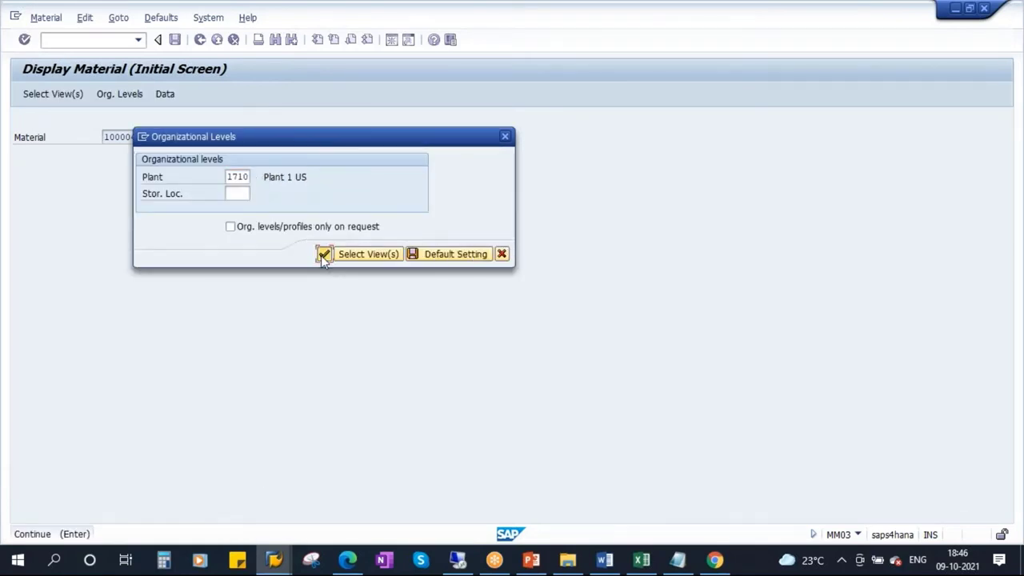
pyautogui.click(322, 254)
pyautogui.click(149, 369)
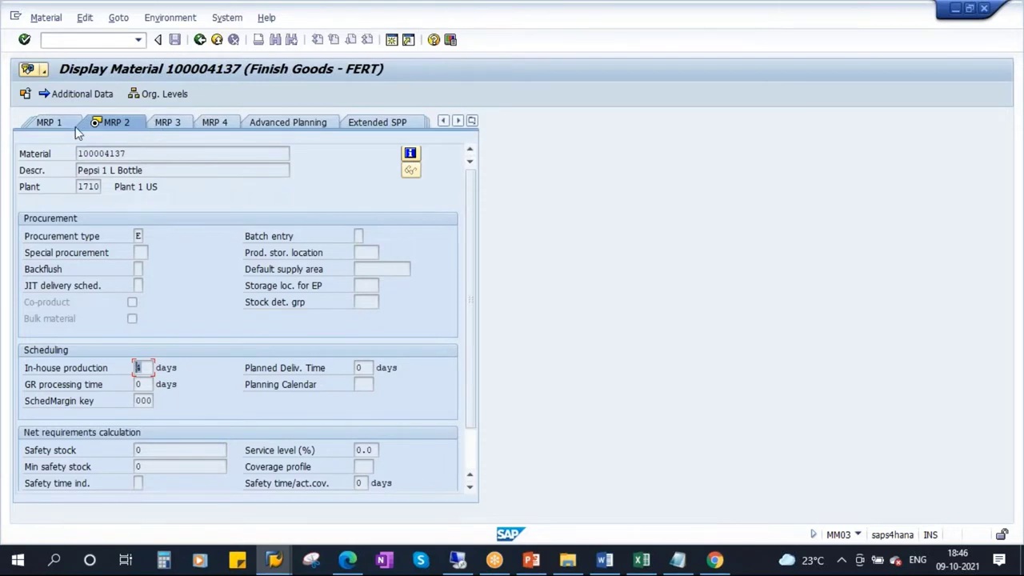
pyautogui.moveTo(79, 186); pyautogui.dragTo(130, 190)
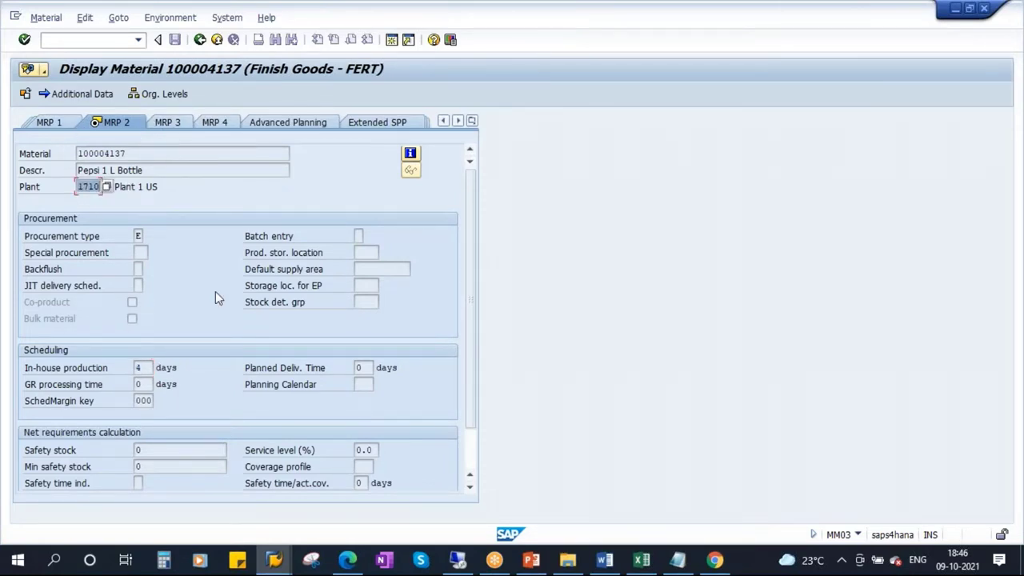
# - Switch to PowerPoint to look at the Extending Material Master slide and return to the SAP material display
pyautogui.click(531, 559)
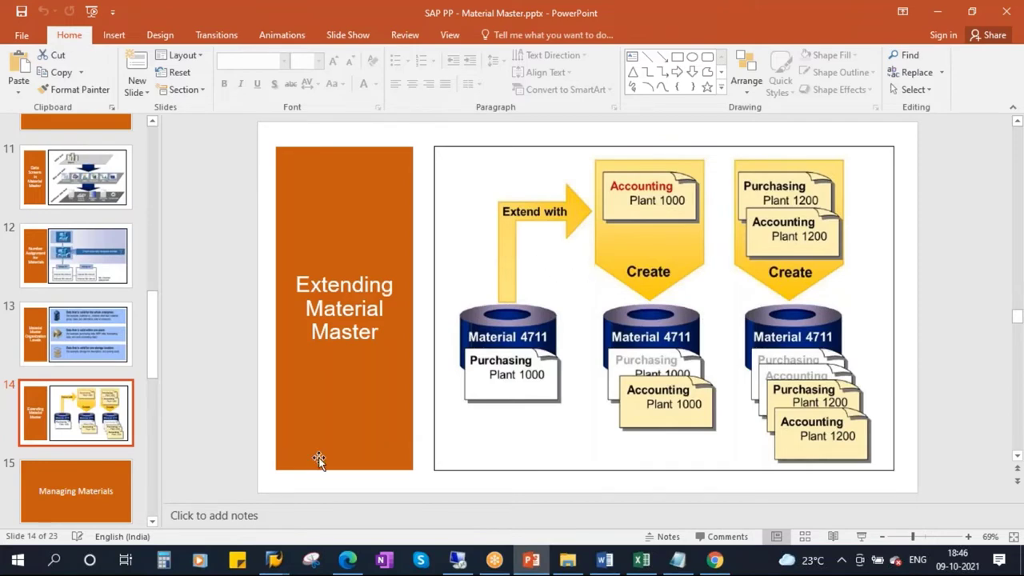
pyautogui.click(272, 552)
pyautogui.click(338, 478)
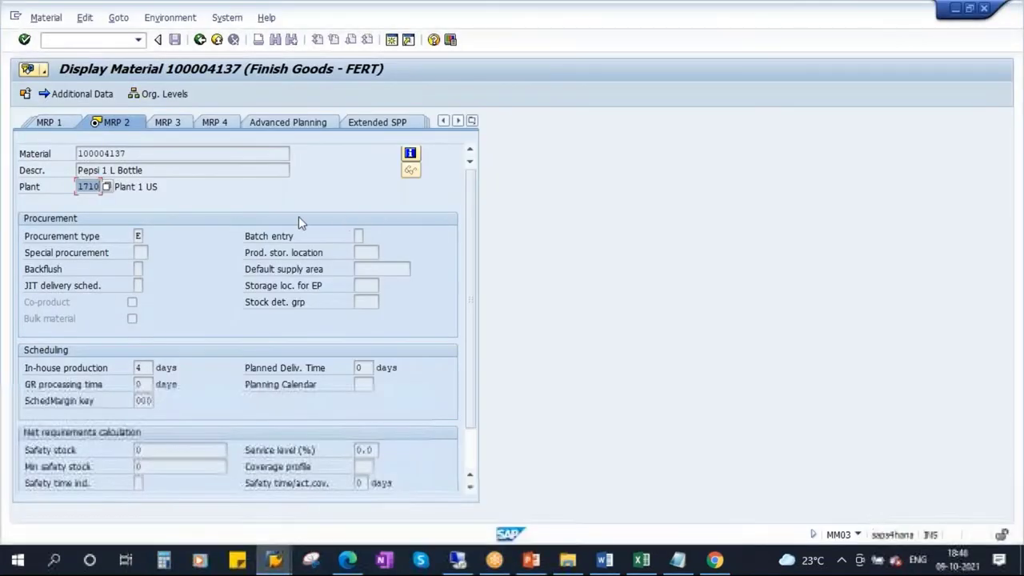
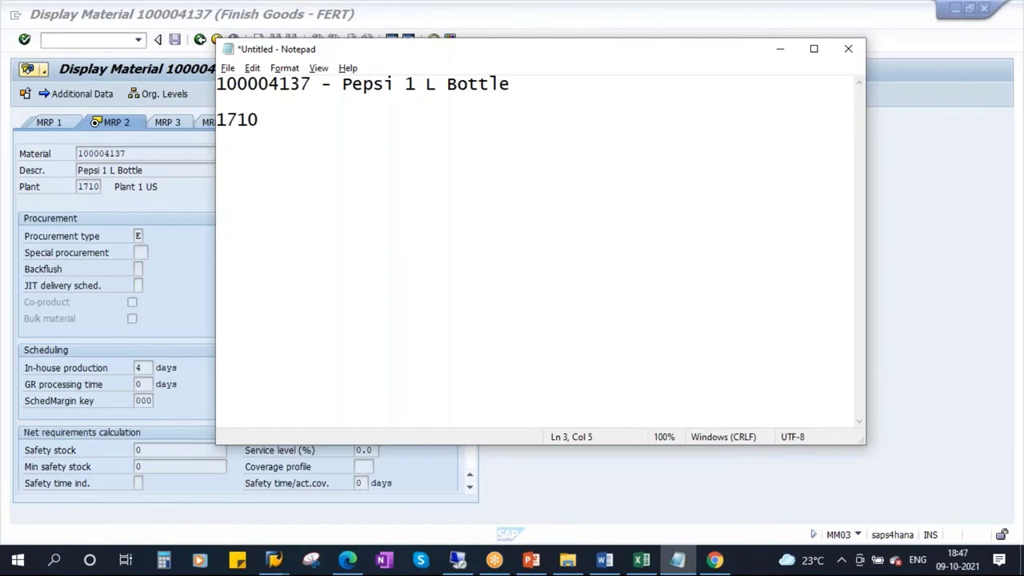
# - In the Notepad note, add plant 1010 below 1710 and label them "dallas" for 1710 and "fortworth" for 1010
pyautogui.press('Return')
pyautogui.write('1010')
pyautogui.click(269, 125)
pyautogui.write('- dal')
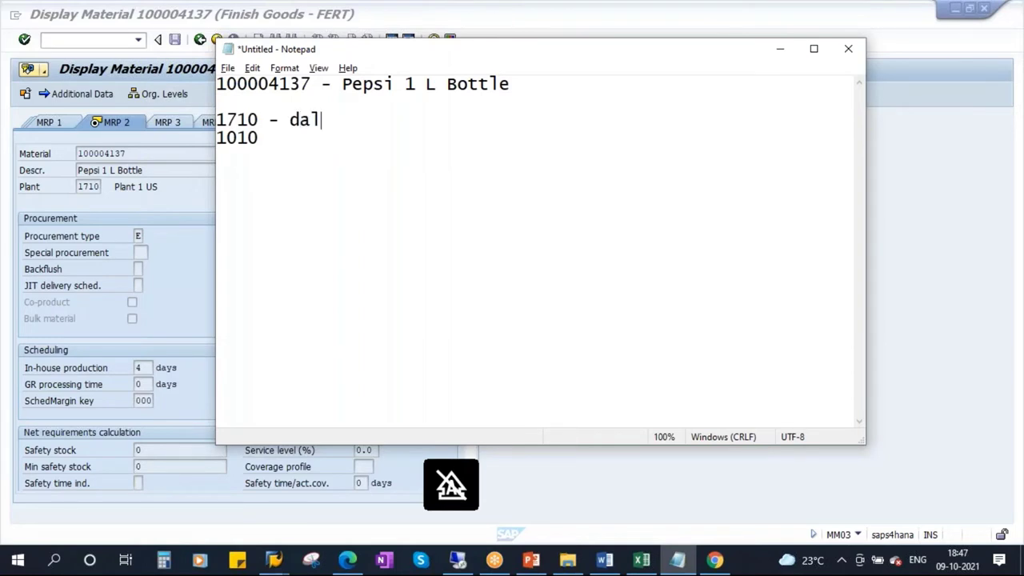
pyautogui.write('las')
pyautogui.click(258, 137)
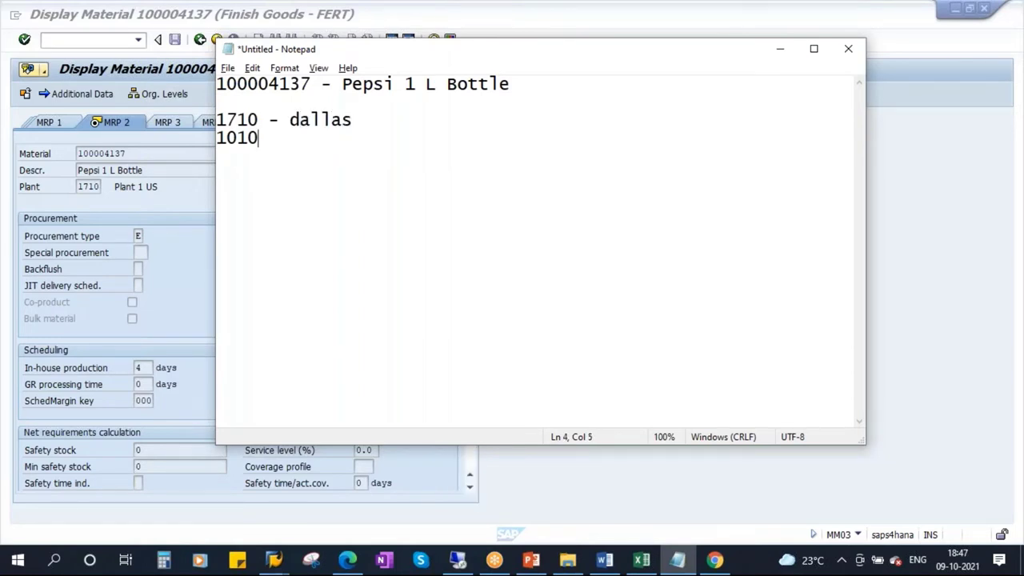
pyautogui.write('- fortworh')
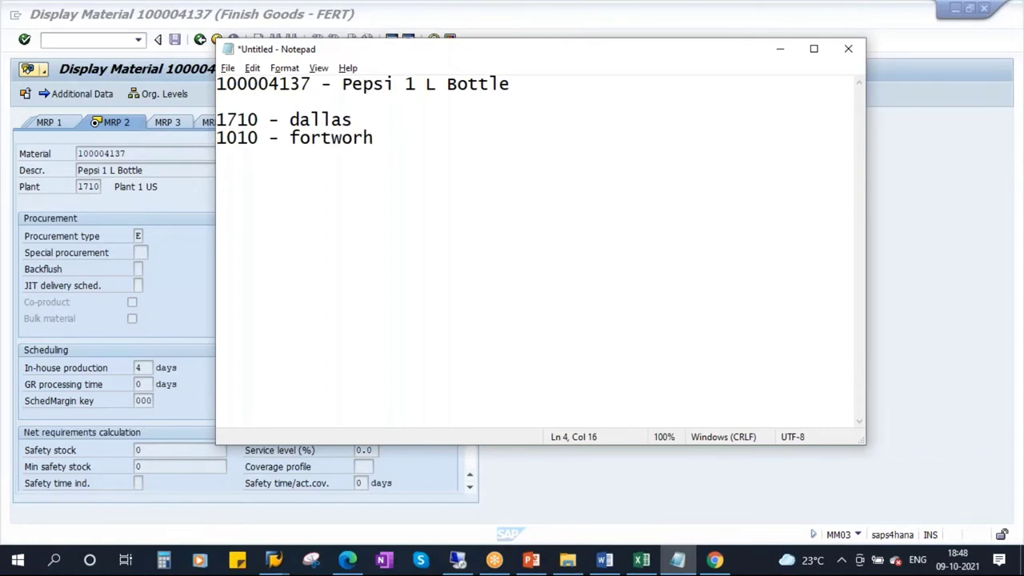
pyautogui.press('BackSpace')
pyautogui.write('th')
pyautogui.write(' -')
pyautogui.press('BackSpace')
pyautogui.press('BackSpace')
# - Append "- Production Planner" to the 1710 dallas line of the note
pyautogui.click(379, 122)
pyautogui.write('- Prod')
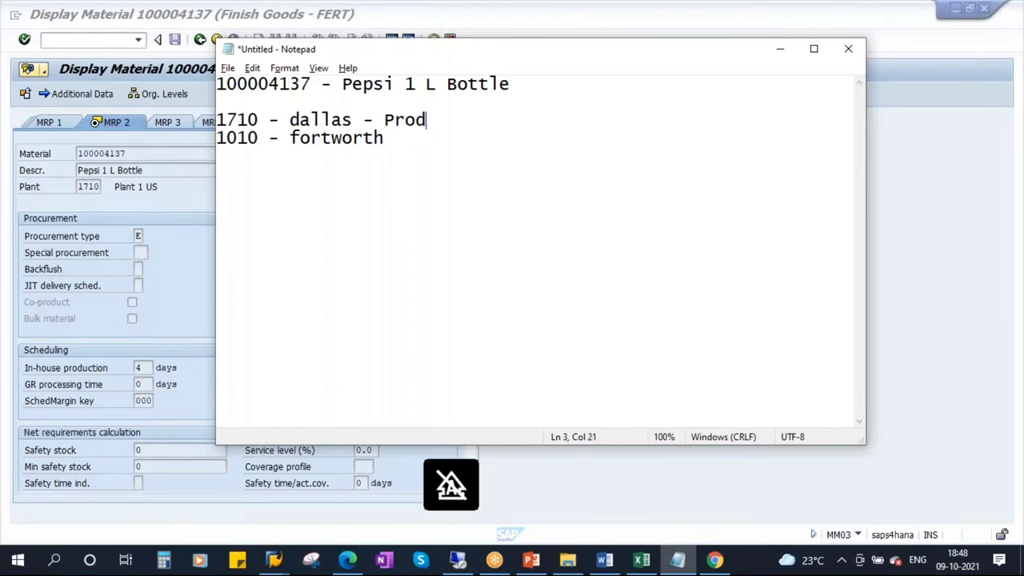
pyautogui.write('uction Planner')
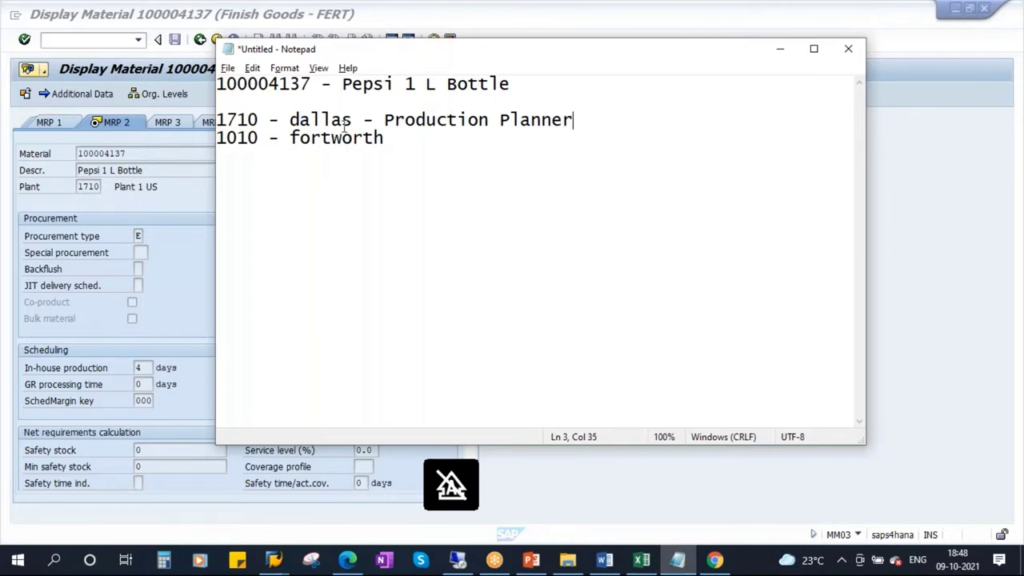
# - Add the line "MRP1 - MRP4" to the note, leaving blank lines below the plant list
pyautogui.click(403, 156)
pyautogui.press('Return')
pyautogui.press('Return')
pyautogui.press('Return')
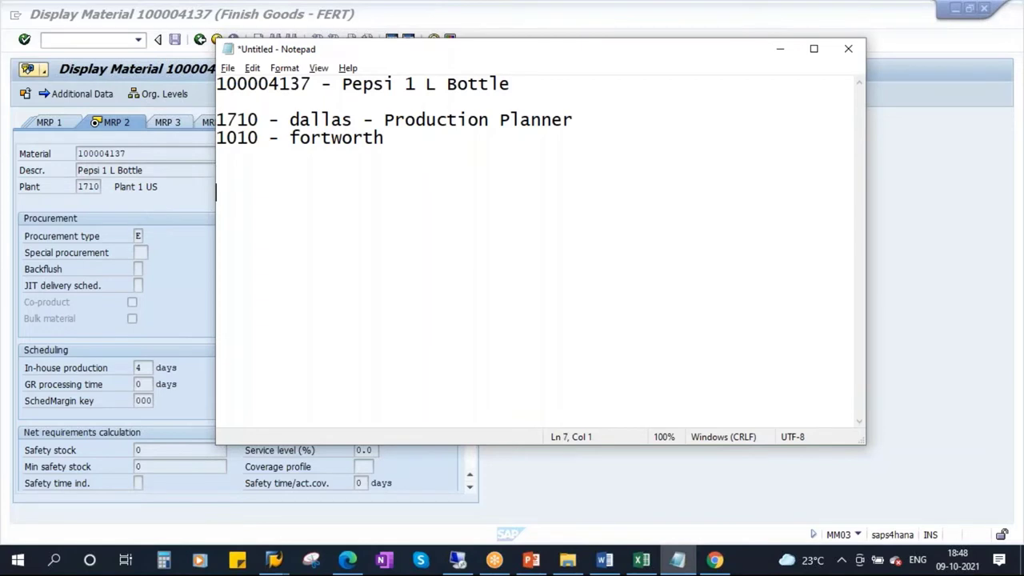
pyautogui.write('MRP-M')
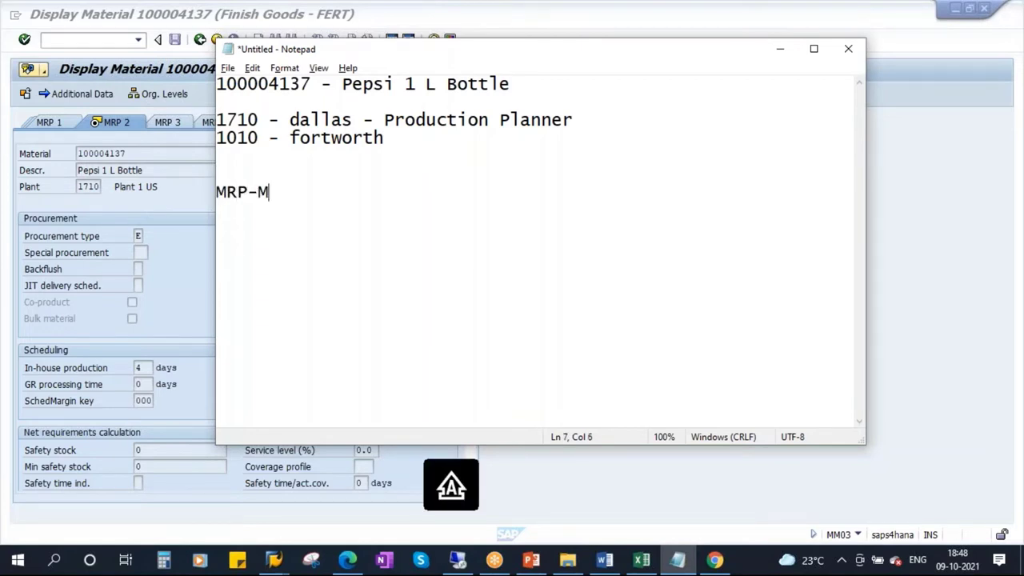
pyautogui.write('RP')
pyautogui.press('Left')
pyautogui.press('Left')
pyautogui.press('Left')
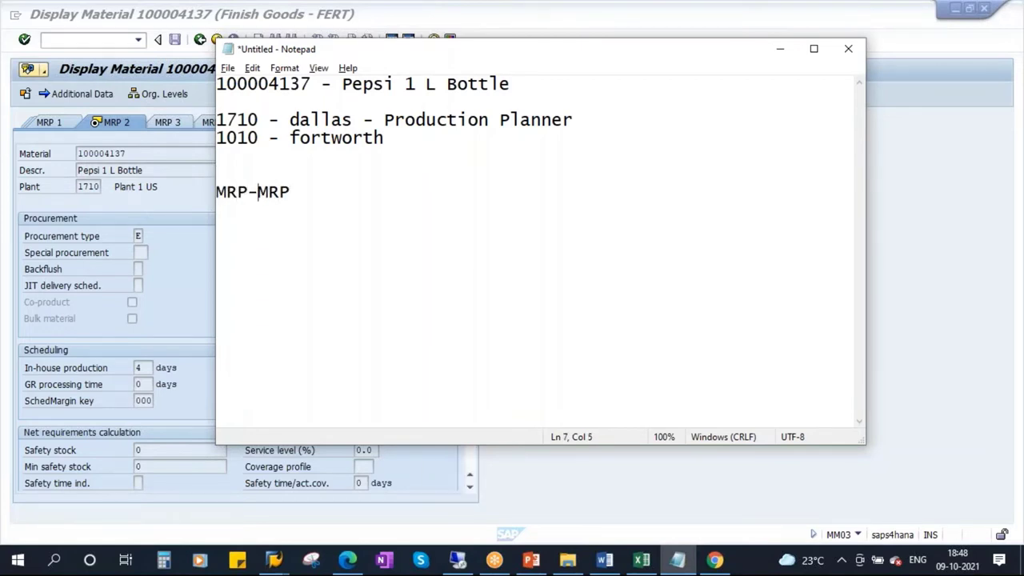
pyautogui.press('Left')
pyautogui.write('1')
pyautogui.press('Right')
pyautogui.press('Right')
pyautogui.press('Right')
pyautogui.press('Right')
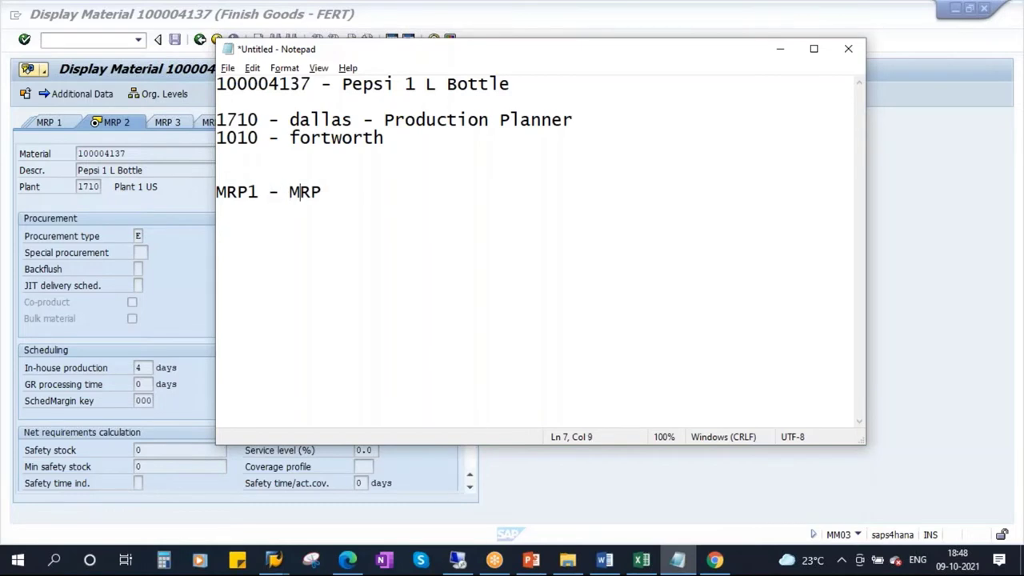
pyautogui.write('4')
pyautogui.hotkey('shift', 'Left')
pyautogui.hotkey('shift', 'Left')
pyautogui.hotkey('shift', 'Left')
pyautogui.hotkey('shift', 'Left')
pyautogui.hotkey('shift', 'Left')
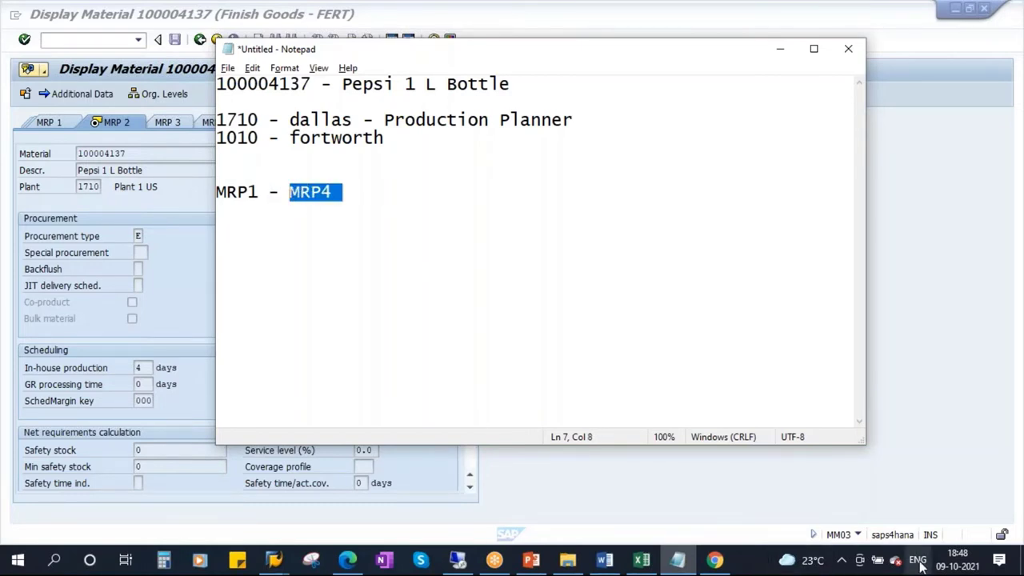
# - Return to SAP's initial display screen for material 100004137 and select its MRP 1 to MRP 4 views
pyautogui.click(780, 49)
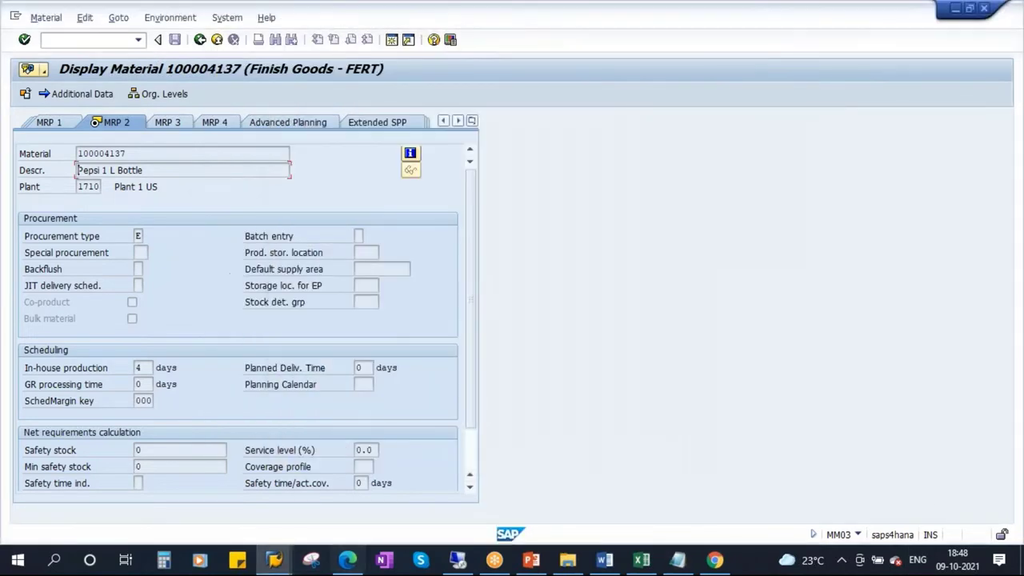
pyautogui.click(200, 39)
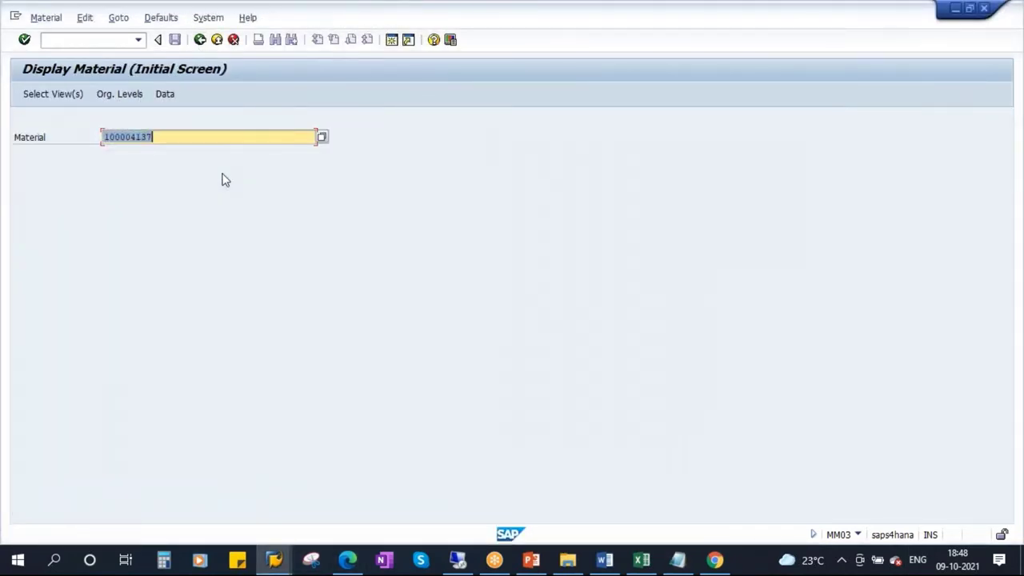
pyautogui.moveTo(327, 154); pyautogui.dragTo(372, 89)
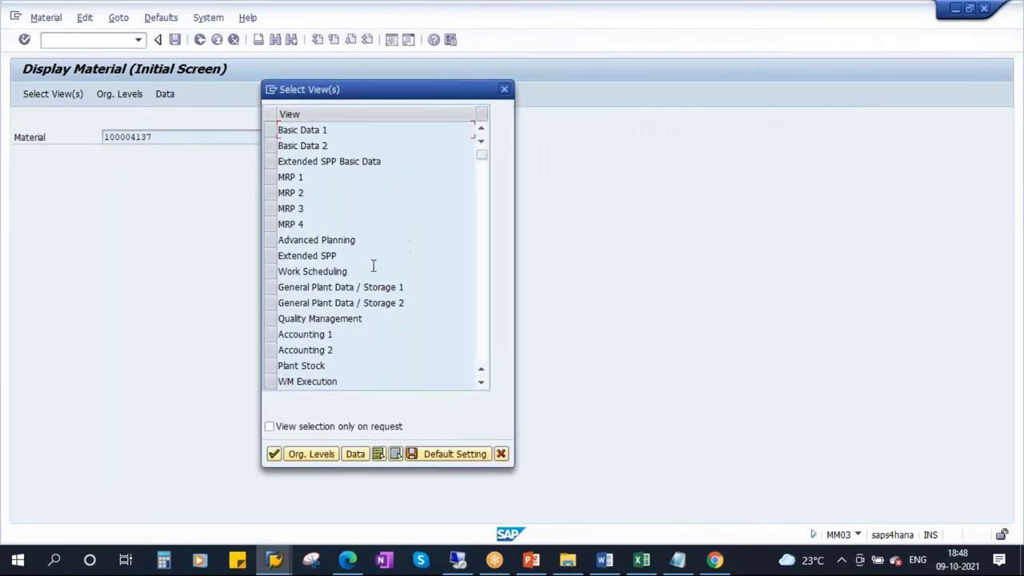
pyautogui.click(270, 177)
pyautogui.moveTo(271, 200); pyautogui.dragTo(333, 223)
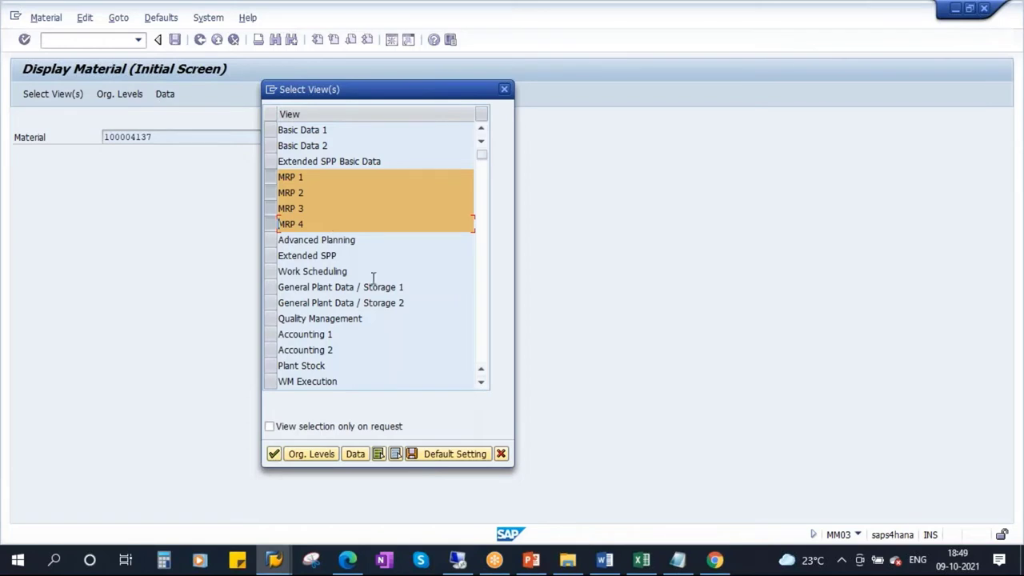
# - Append "- 1710" to the "MRP1 - MRP4" line of the Notepad note and return to SAP
pyautogui.click(677, 559)
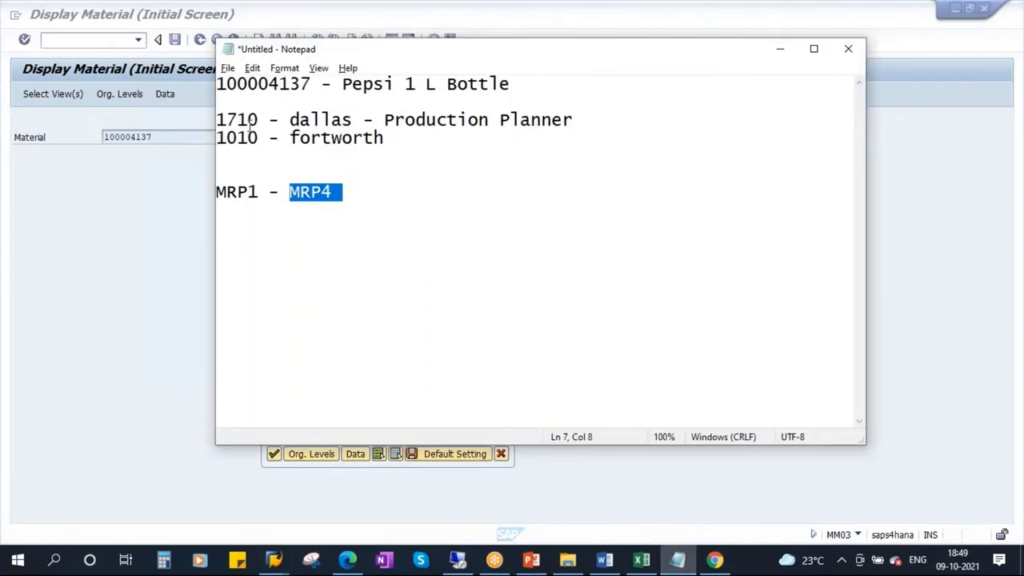
pyautogui.click(357, 193)
pyautogui.write('-')
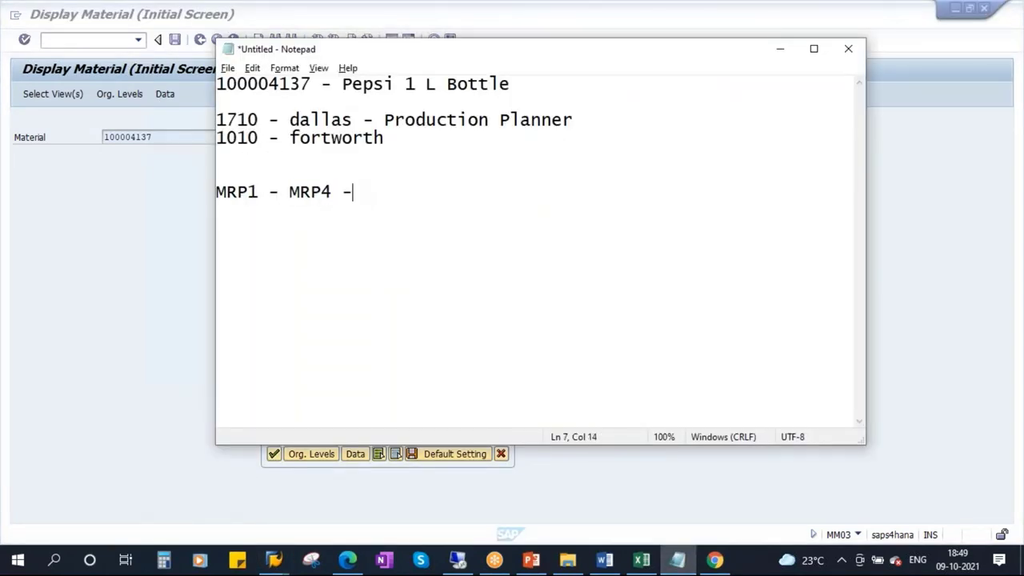
pyautogui.write(' 1710')
pyautogui.press('BackSpace')
pyautogui.press('BackSpace')
pyautogui.write('710')
pyautogui.hotkey('alt', 'Tab')
pyautogui.click(280, 453)
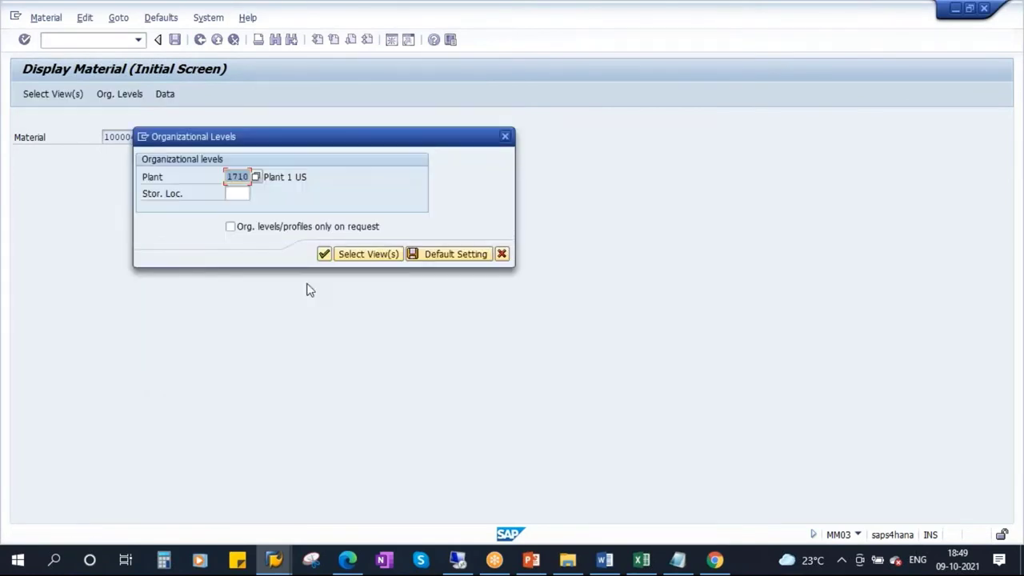
pyautogui.press('BackSpace')
pyautogui.click(455, 255)
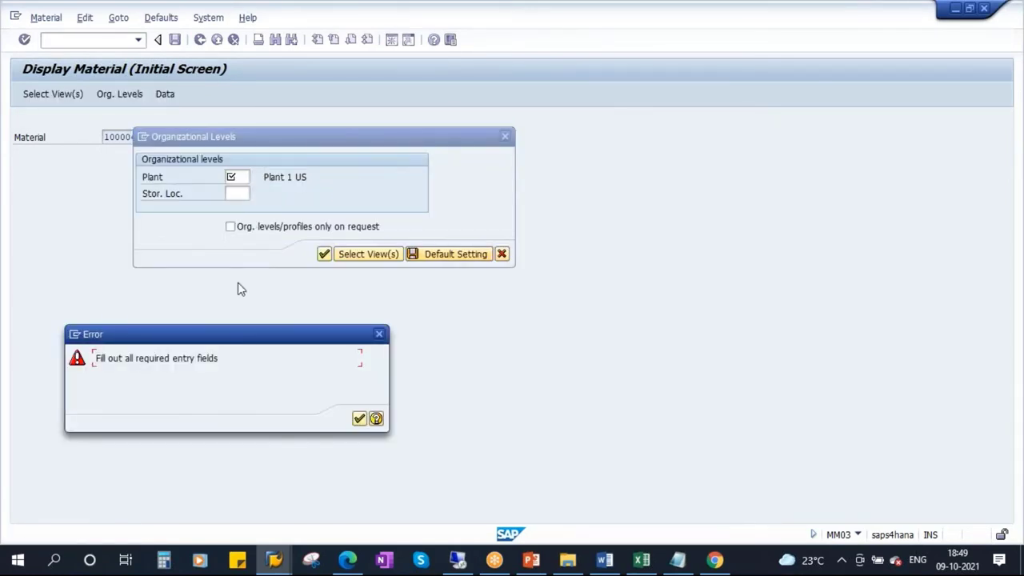
pyautogui.click(359, 418)
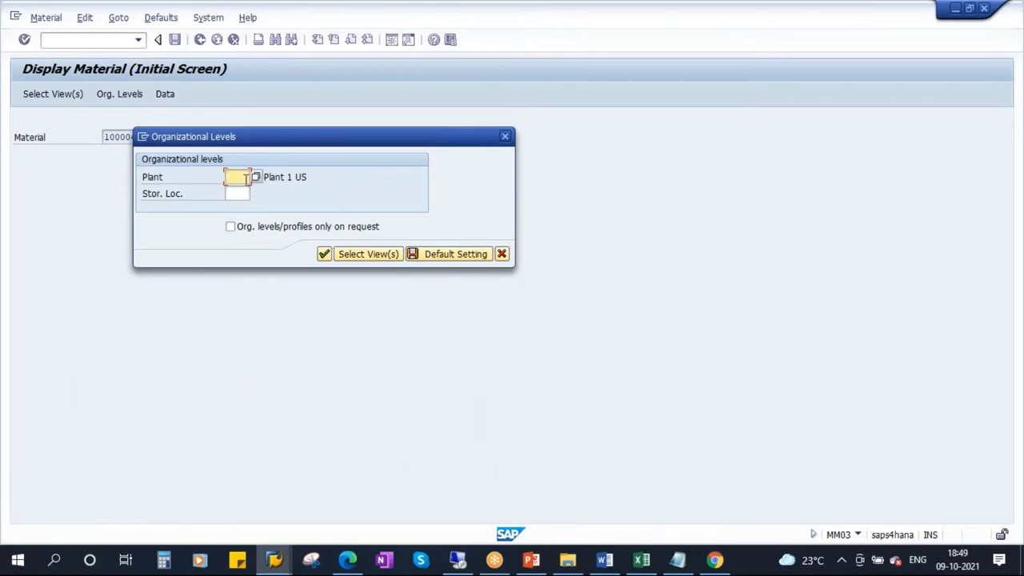
pyautogui.click(258, 184)
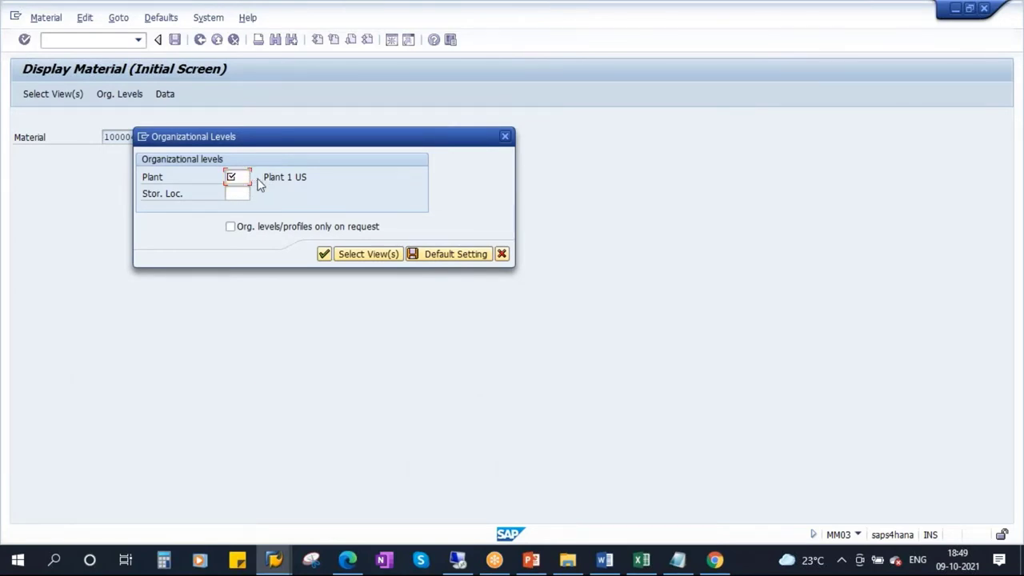
pyautogui.press('F4')
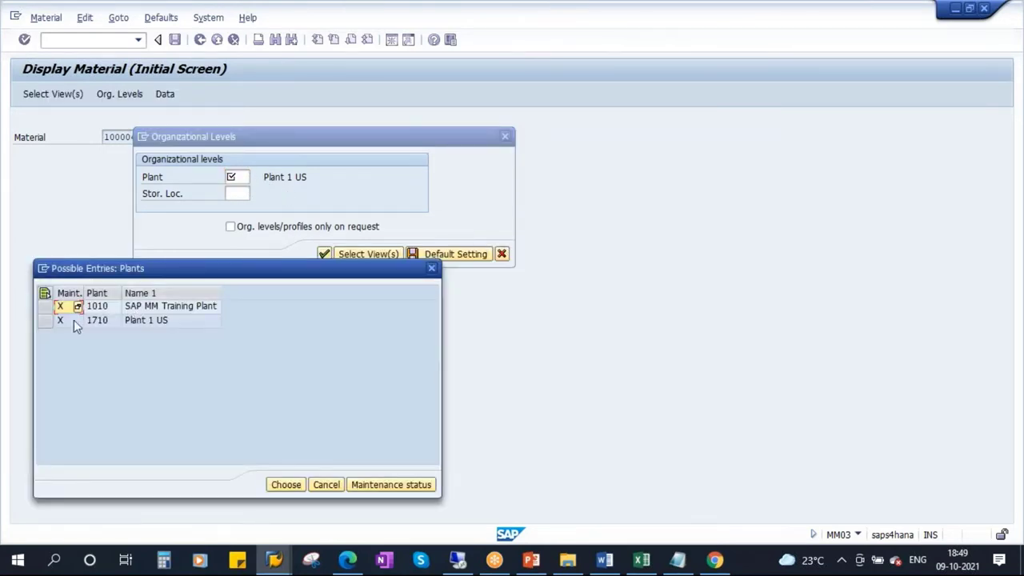
pyautogui.doubleClick(97, 320)
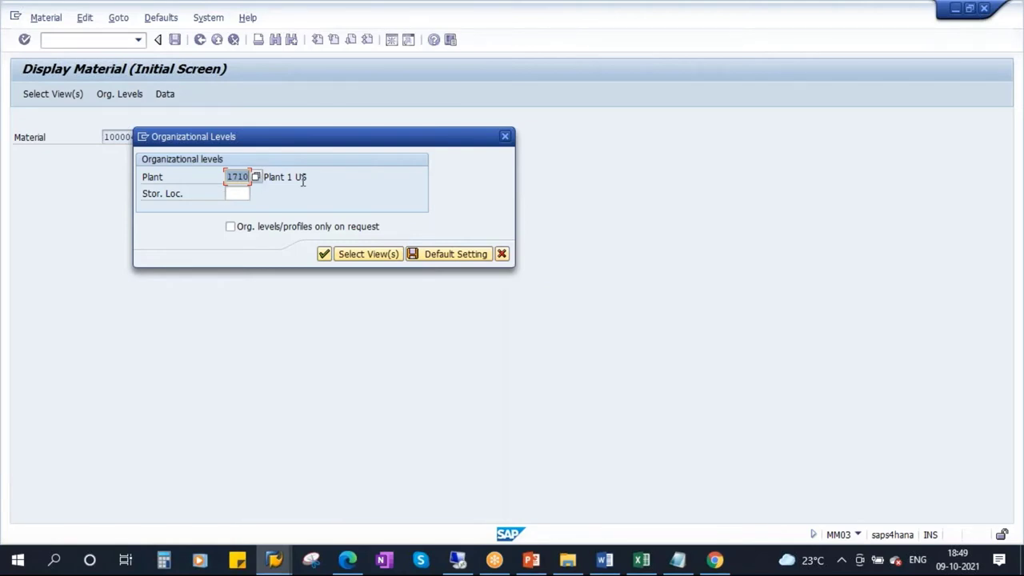
pyautogui.click(530, 562)
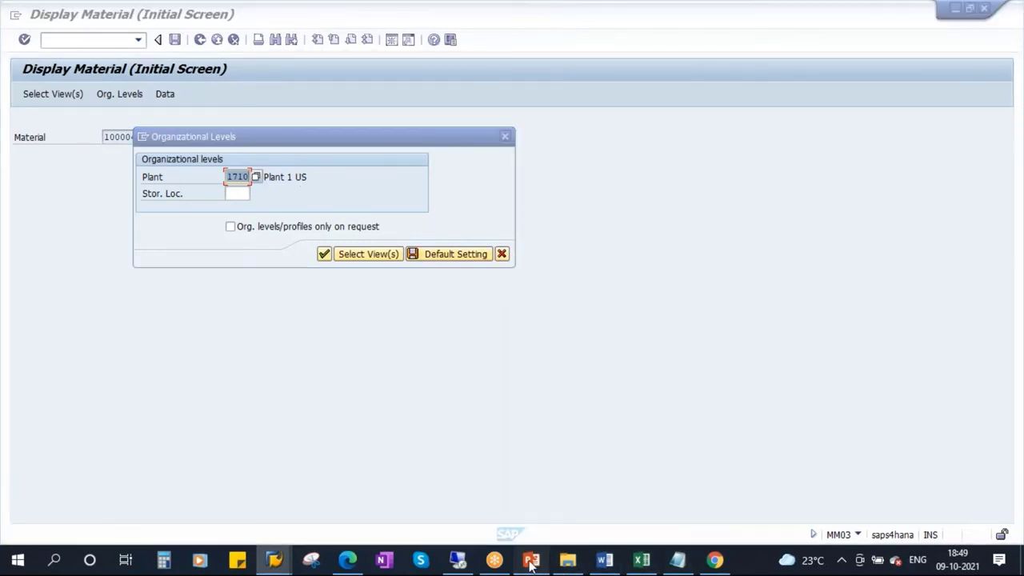
pyautogui.hotkey('alt', 'Tab')
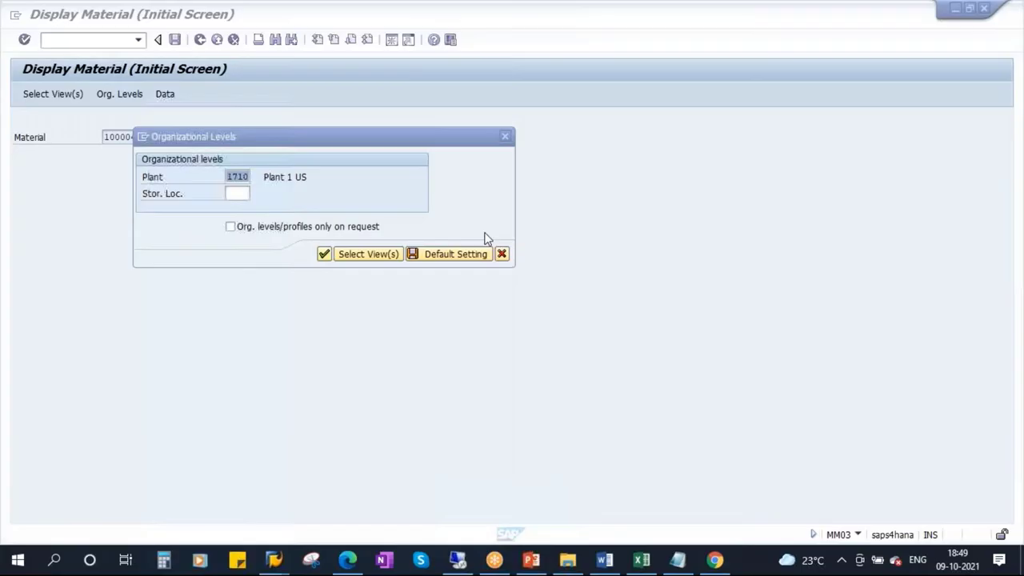
pyautogui.click(502, 253)
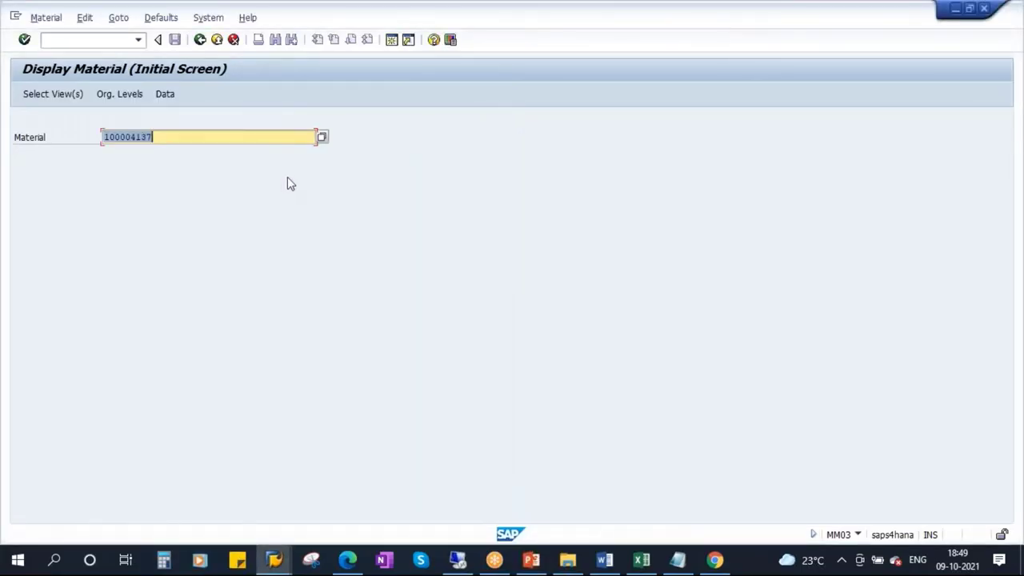
# - Reopen the view selection for material 100004137, select MRP 1 to MRP 4 and save them as the default setting
pyautogui.press('Return')
pyautogui.moveTo(349, 152); pyautogui.dragTo(444, 70)
pyautogui.click(321, 167)
pyautogui.moveTo(321, 180); pyautogui.dragTo(320, 216)
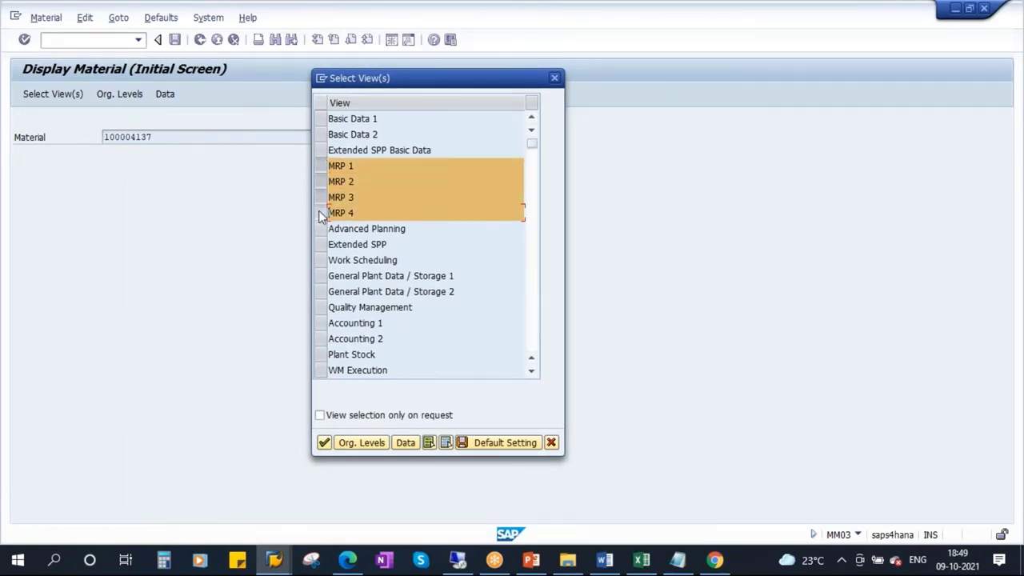
pyautogui.click(498, 444)
# - Choose plant 1710 as the organizational level, save it as the default setting and display the material's MRP 1 view
pyautogui.click(324, 442)
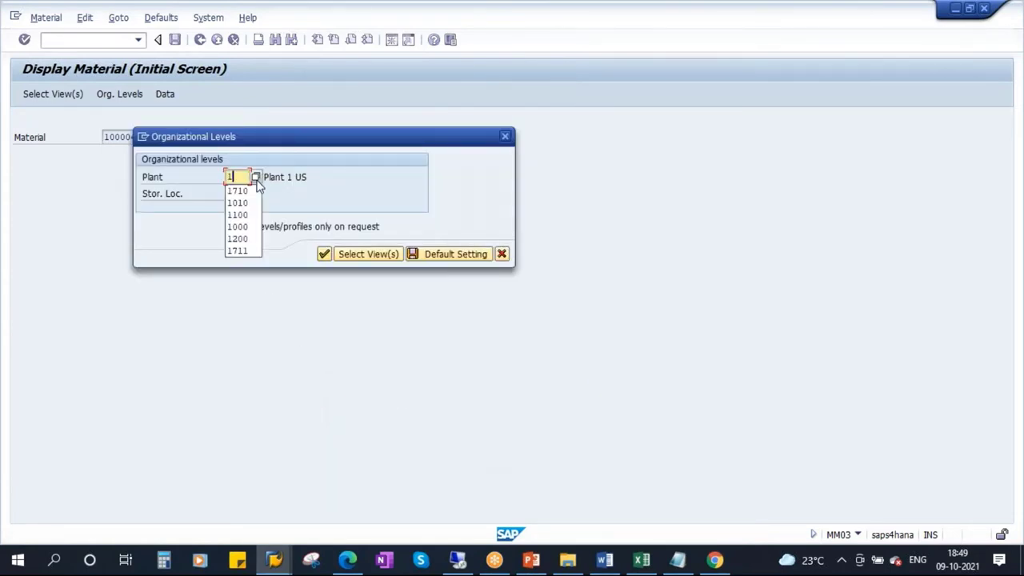
pyautogui.click(256, 177)
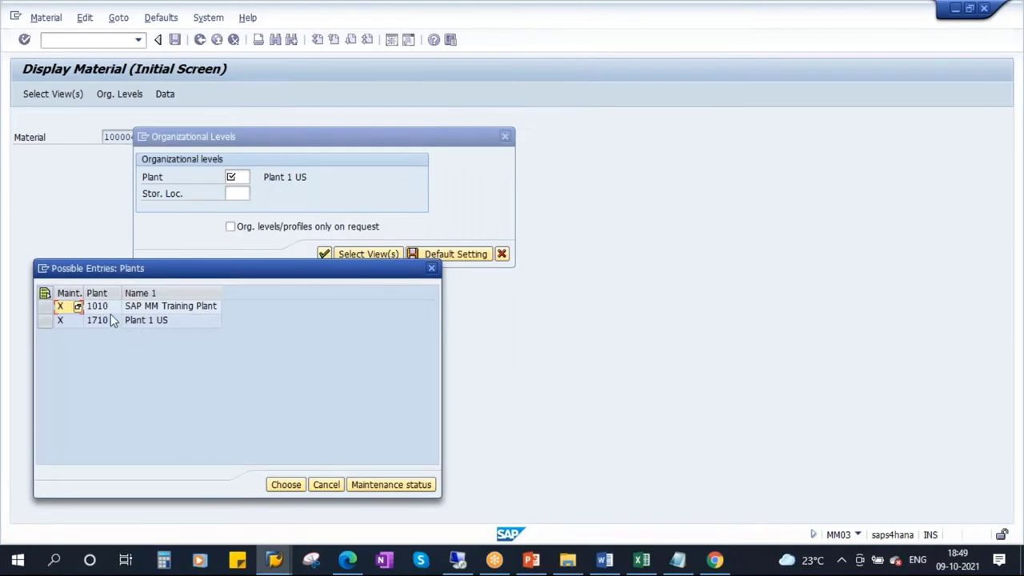
pyautogui.doubleClick(101, 321)
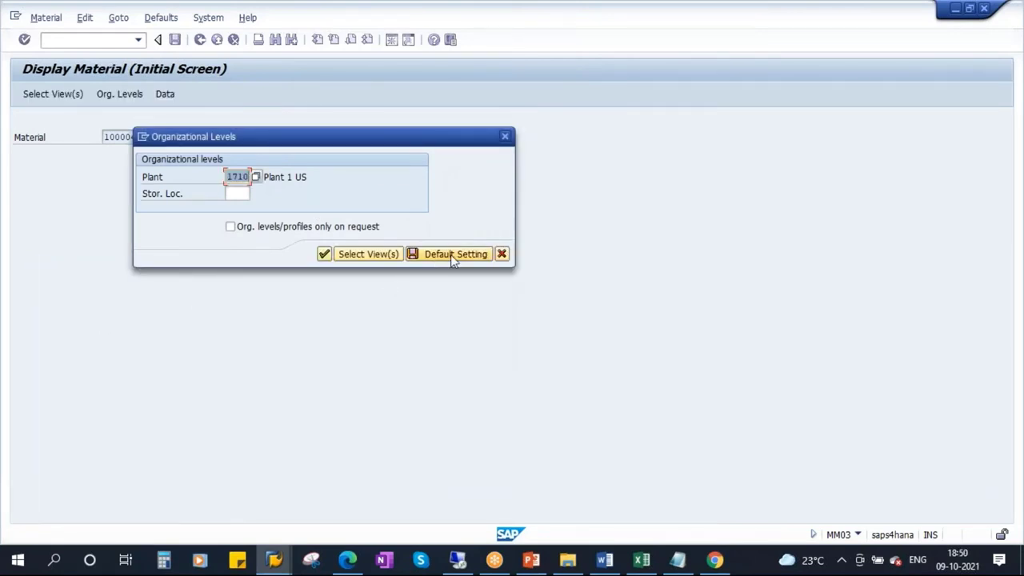
pyautogui.click(453, 256)
pyautogui.click(324, 255)
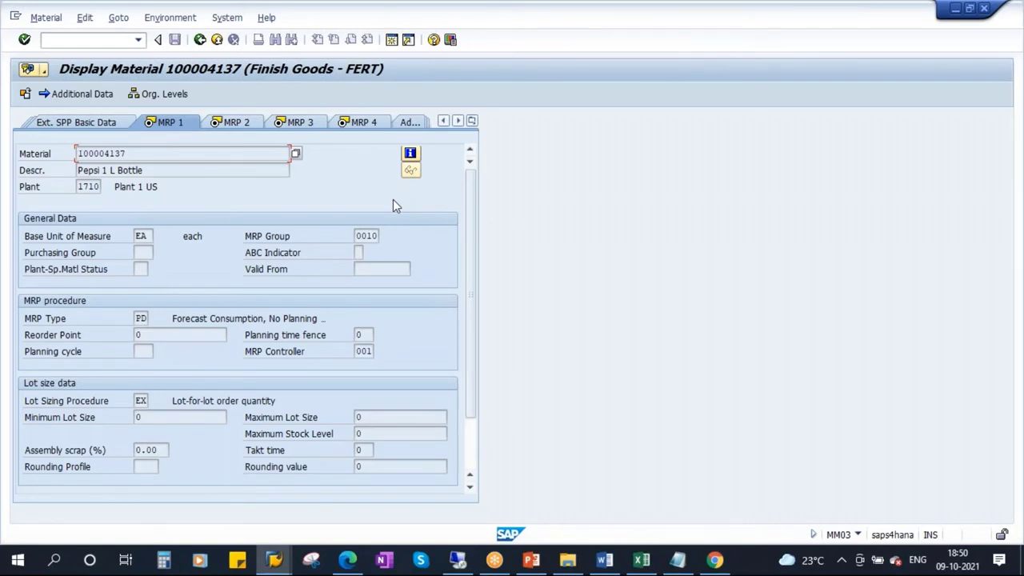
# - Go back to the SAP Easy Access screen and restart the Display Material transaction MM03
pyautogui.click(200, 40)
pyautogui.click(200, 40)
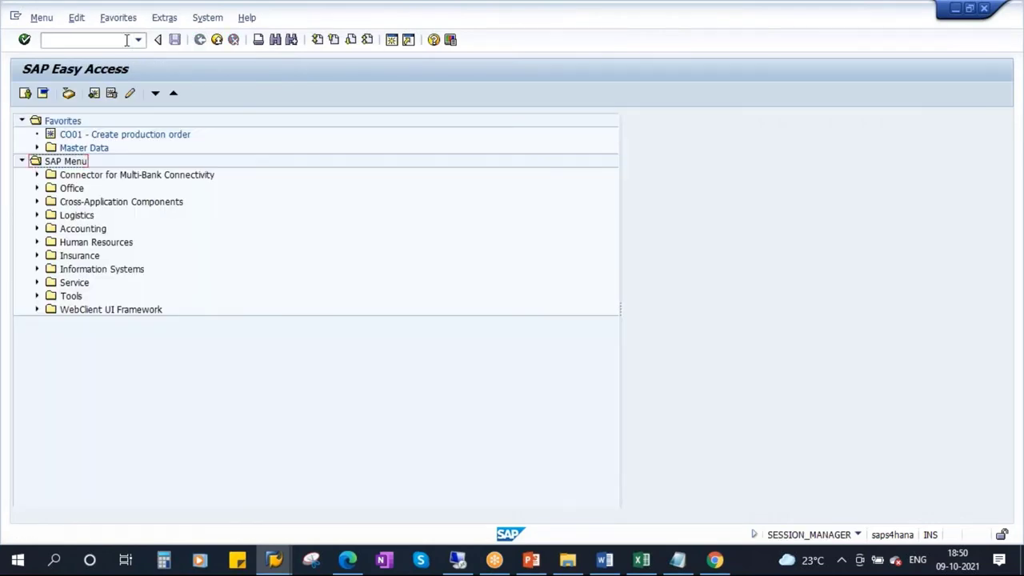
pyautogui.click(138, 40)
pyautogui.press('Escape')
pyautogui.write('MM0')
pyautogui.press('BackSpace')
pyautogui.write('03')
pyautogui.press('Return')
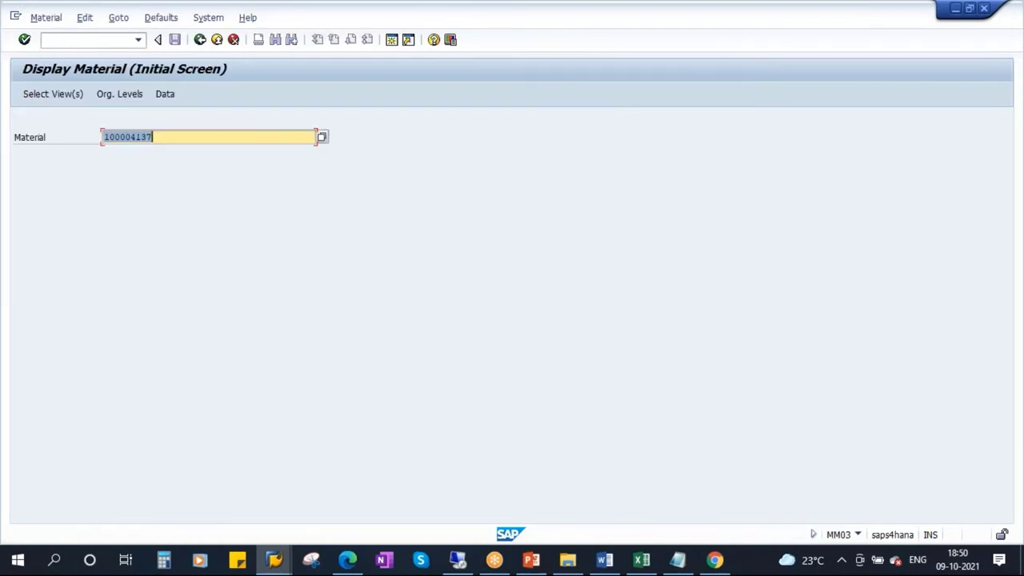
# - Check the default views and default plant for material 100004137 by continuing to its organizational levels
pyautogui.press('Return')
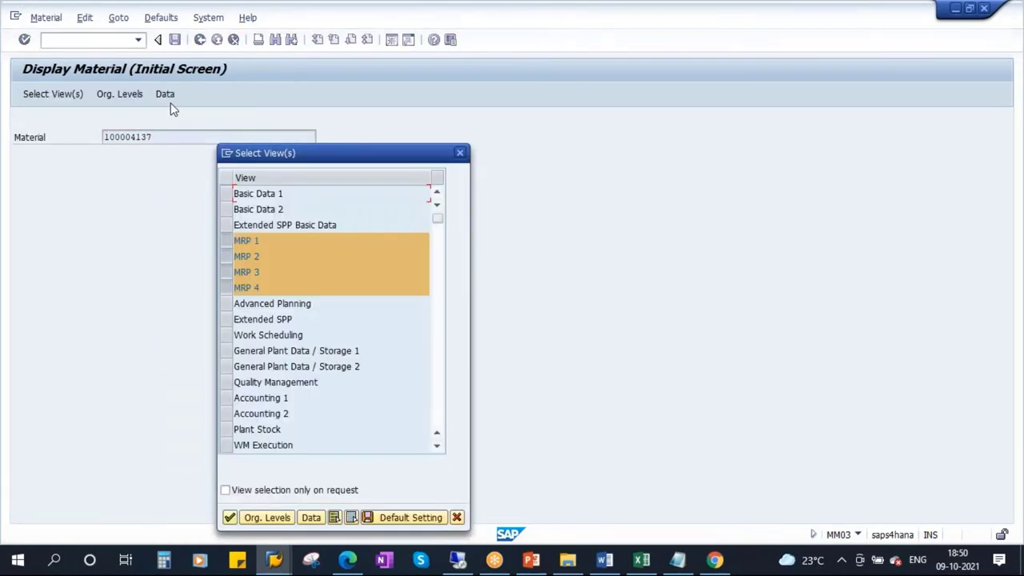
pyautogui.moveTo(333, 155); pyautogui.dragTo(399, 92)
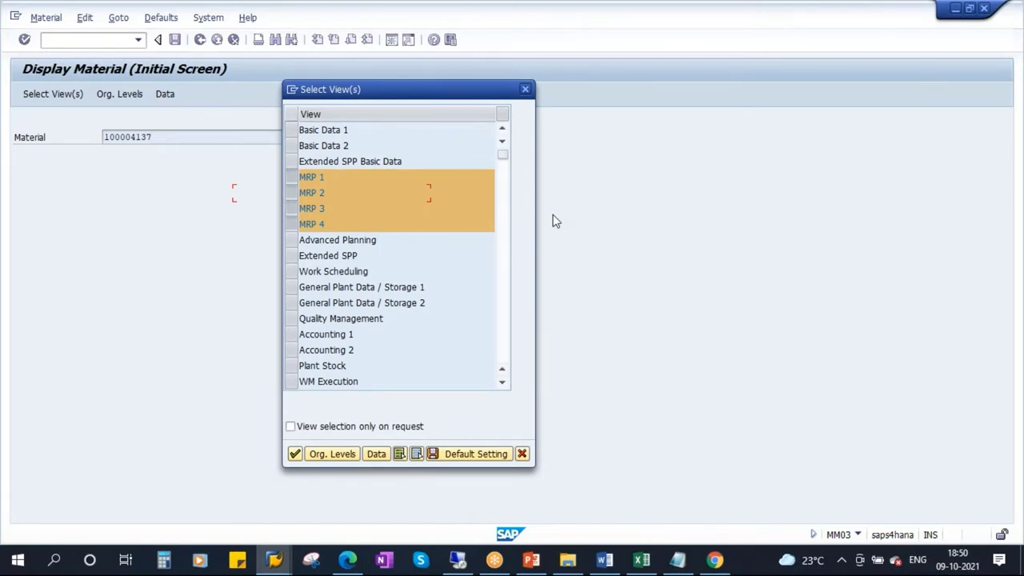
pyautogui.click(295, 454)
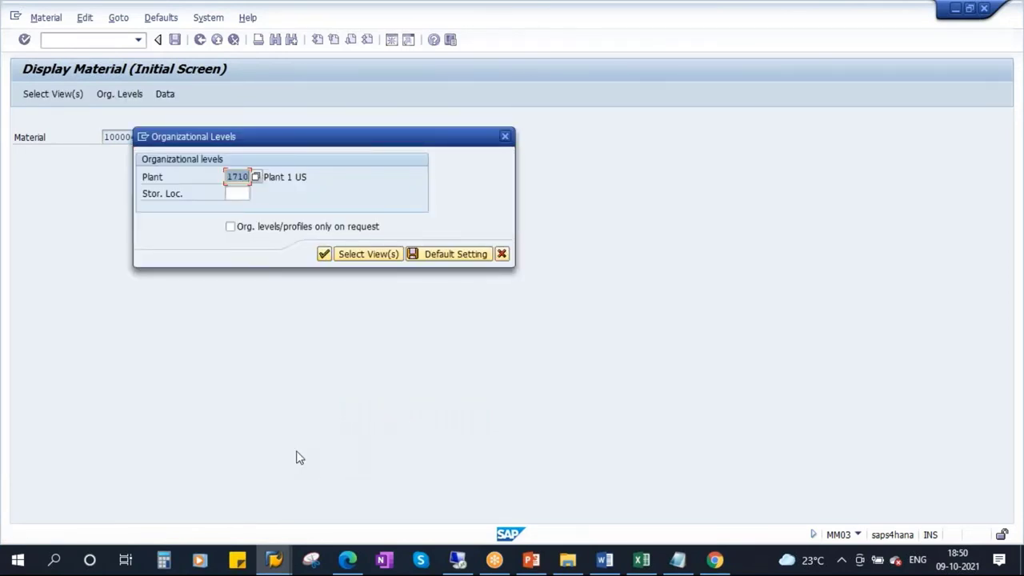
# - Switch to PowerPoint, present the "Entry Aids for Material Master" slide, mark up its Reference material entry, and clear the markings before ending the show
pyautogui.click(531, 560)
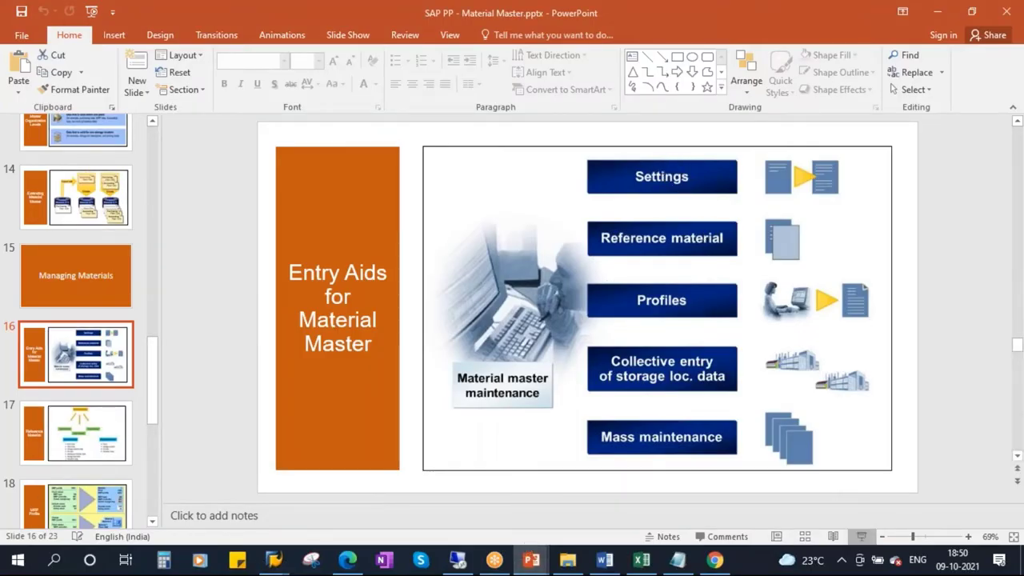
pyautogui.click(862, 536)
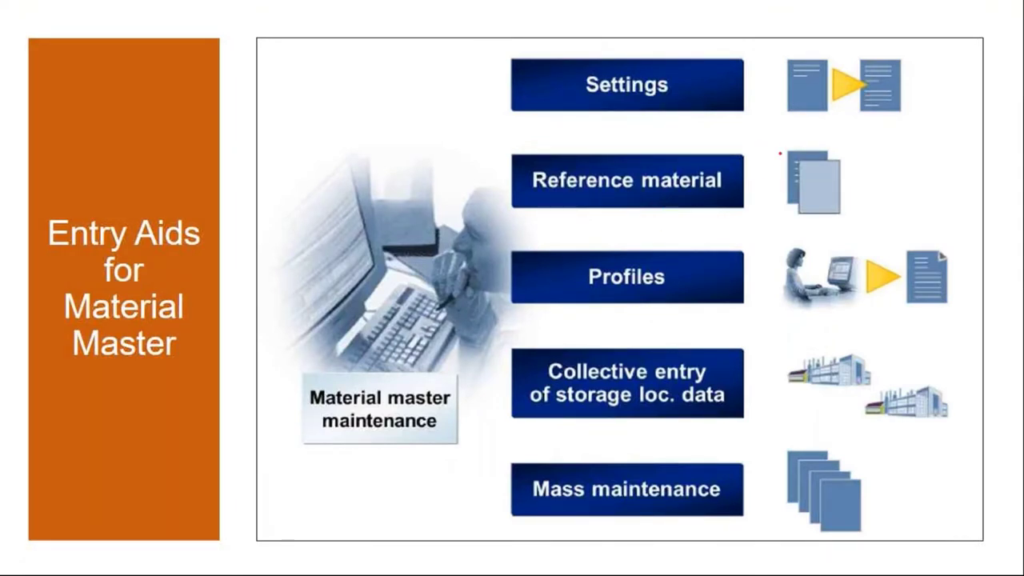
pyautogui.moveTo(829, 202); pyautogui.dragTo(873, 185)
pyautogui.moveTo(792, 160)
pyautogui.mouseDown()
pyautogui.moveTo(771, 151)
pyautogui.moveTo(782, 126)
pyautogui.moveTo(816, 192)
pyautogui.mouseUp()
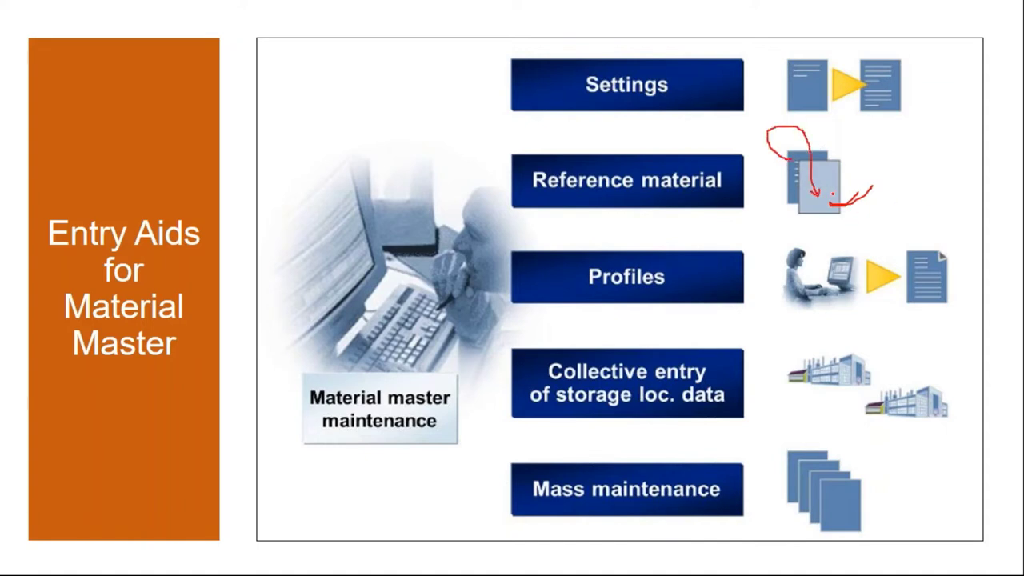
pyautogui.moveTo(836, 196); pyautogui.dragTo(871, 164)
pyautogui.moveTo(575, 200); pyautogui.dragTo(730, 197)
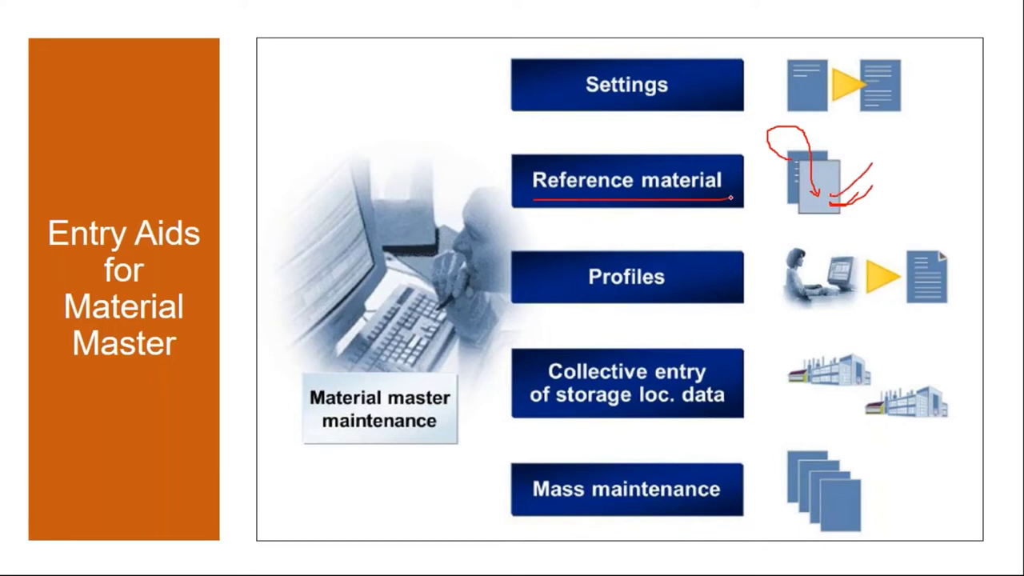
pyautogui.press('e')
pyautogui.press('Escape')
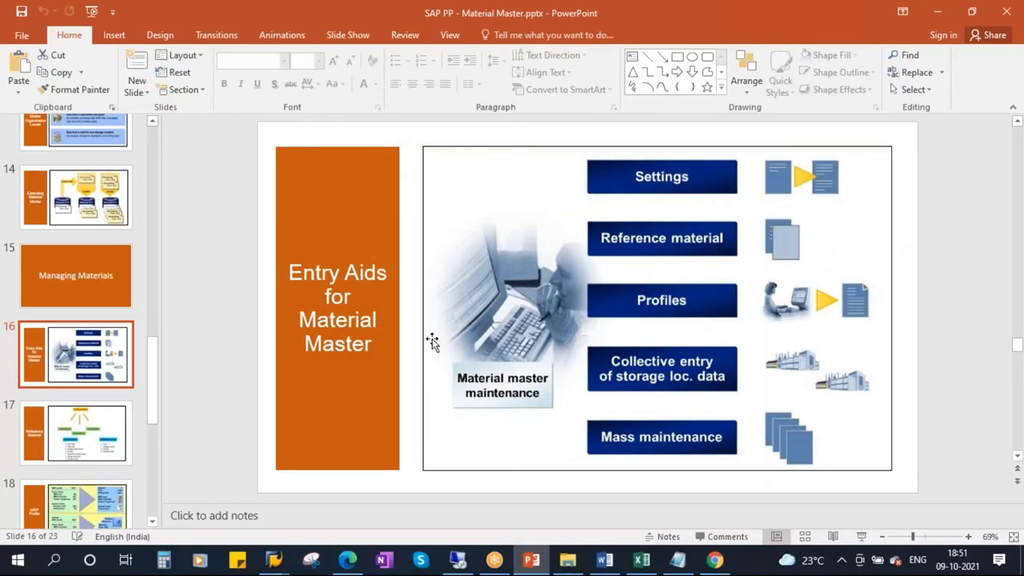
# - Return to SAP, cancel the organizational levels, leave the material display and start the Create Material transaction MM01
pyautogui.moveTo(276, 564)
pyautogui.click(278, 522)
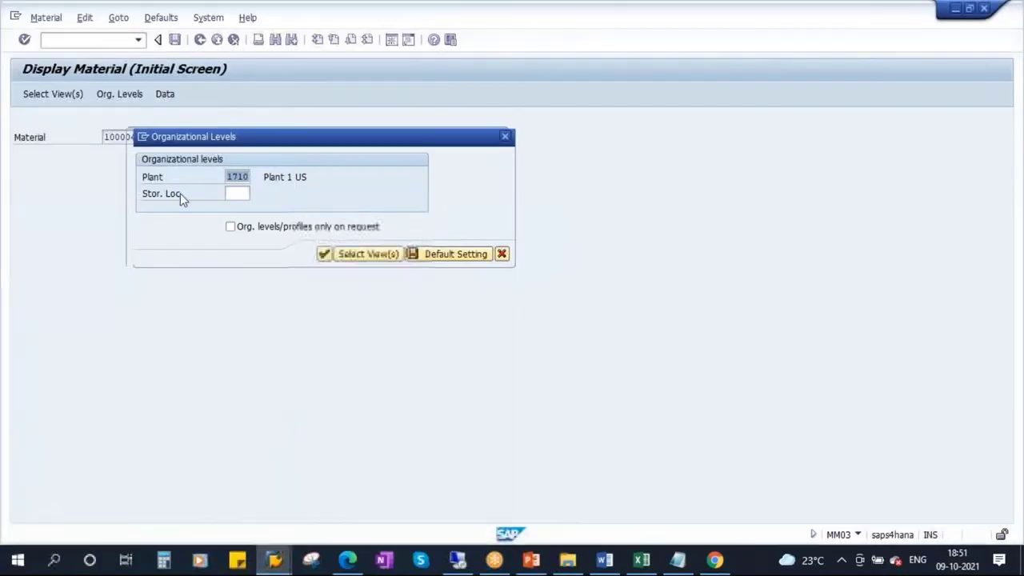
pyautogui.click(501, 254)
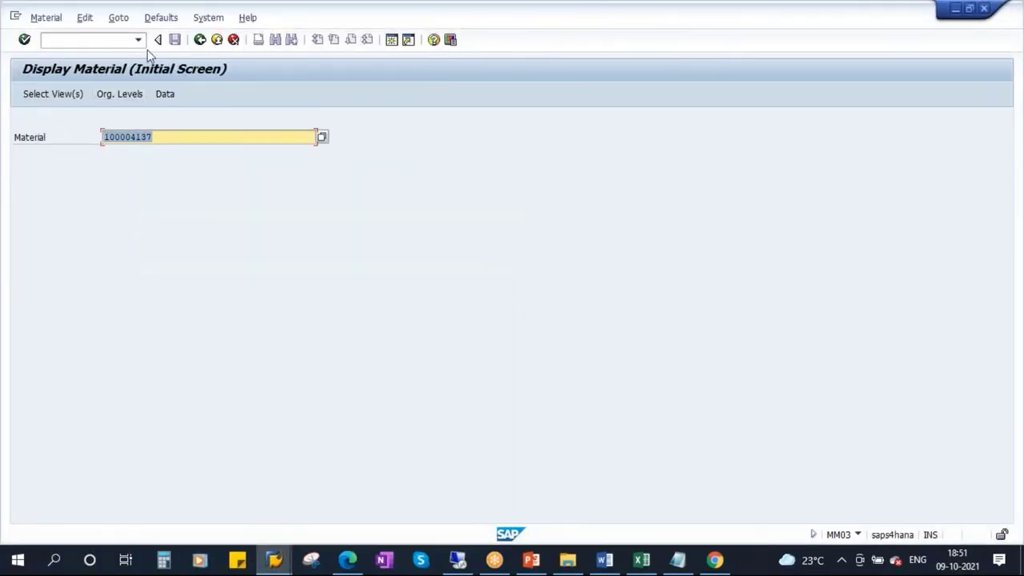
pyautogui.click(200, 41)
pyautogui.click(65, 41)
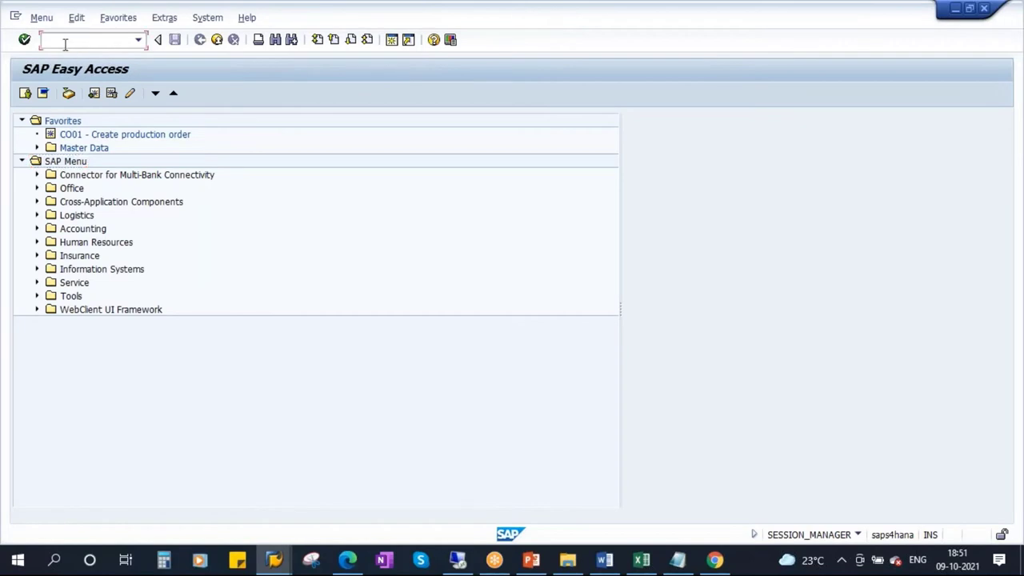
pyautogui.write('MM01')
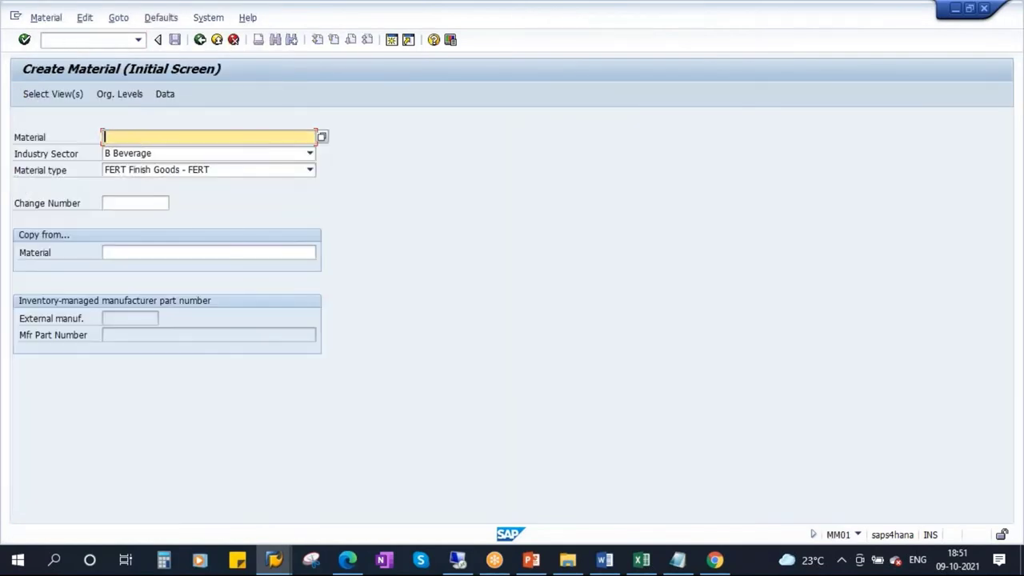
# - Set the industry sector to B Beverage and the material type to FERT Finish Goods - FERT
pyautogui.click(309, 153)
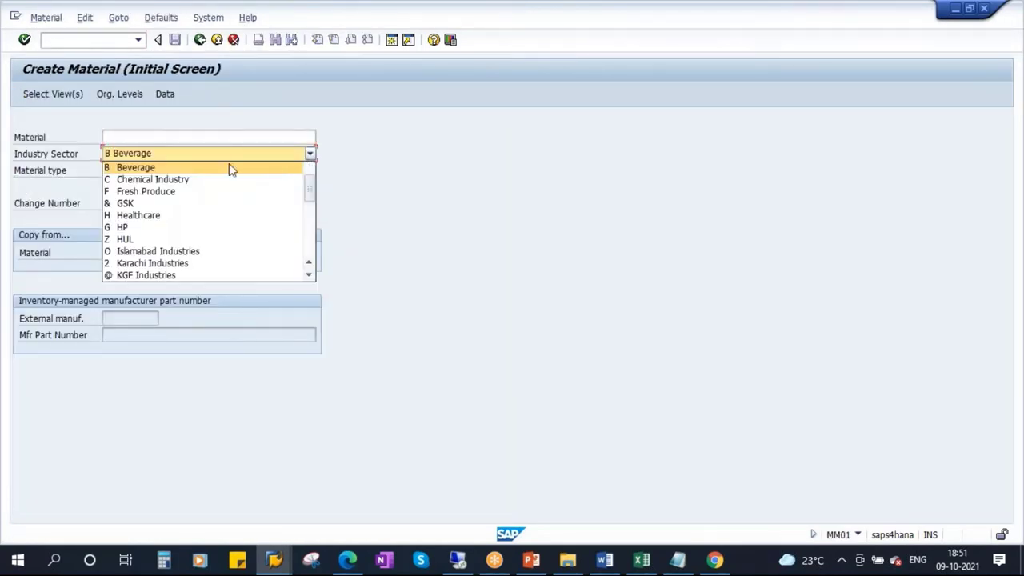
pyautogui.click(125, 171)
pyautogui.click(201, 169)
pyautogui.click(138, 185)
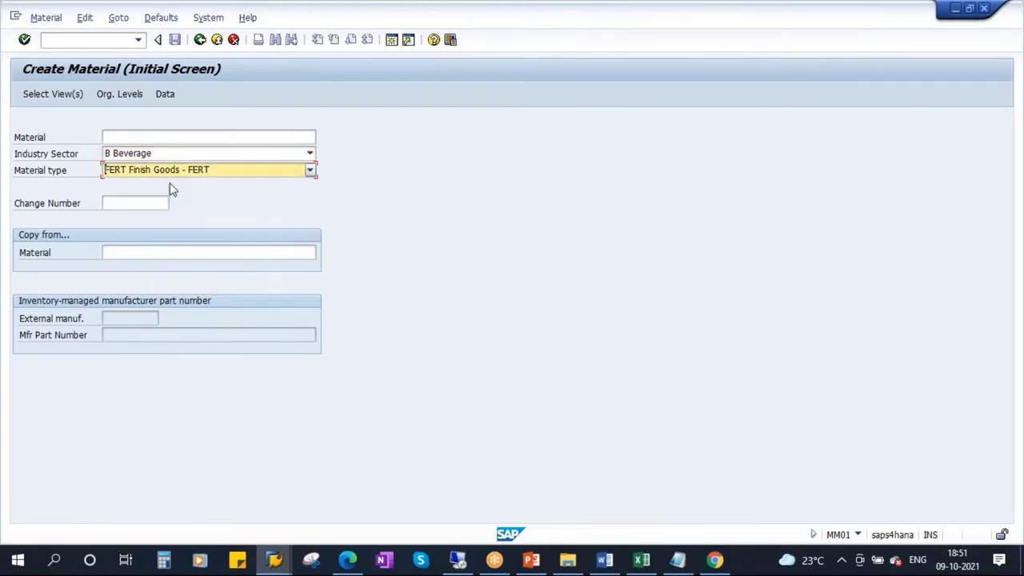
# - Copy material number 100004137 from the Notepad notes into the Copy from material field of the Create Material screen
pyautogui.click(116, 254)
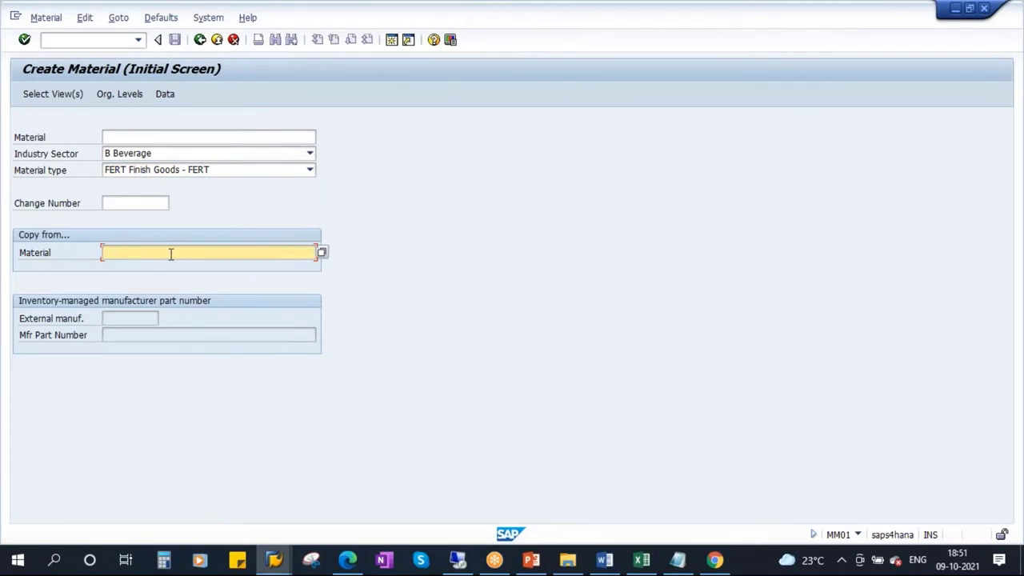
pyautogui.click(679, 563)
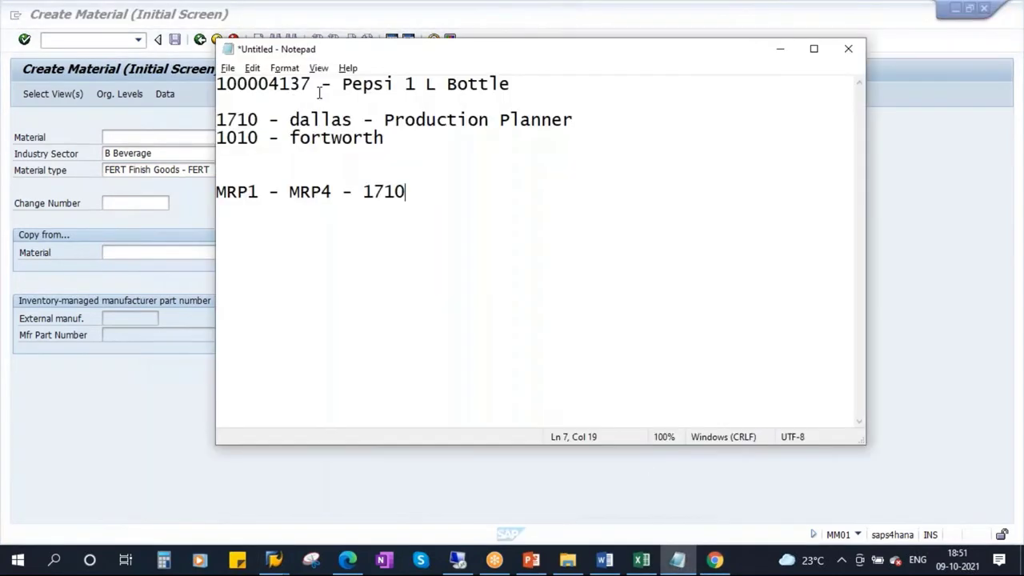
pyautogui.moveTo(309, 83); pyautogui.dragTo(166, 81)
pyautogui.hotkey('ctrl', 'c')
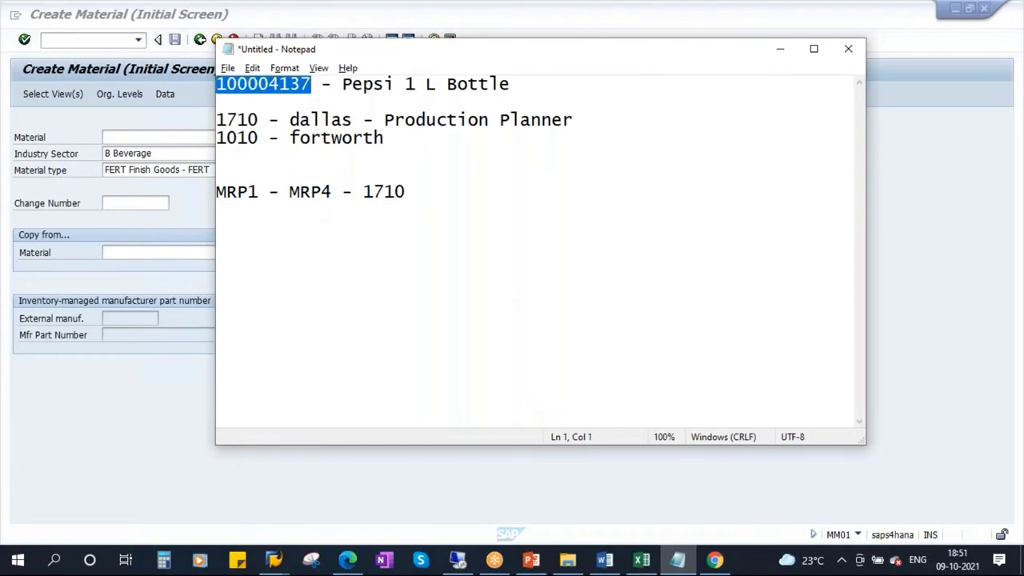
pyautogui.click(780, 49)
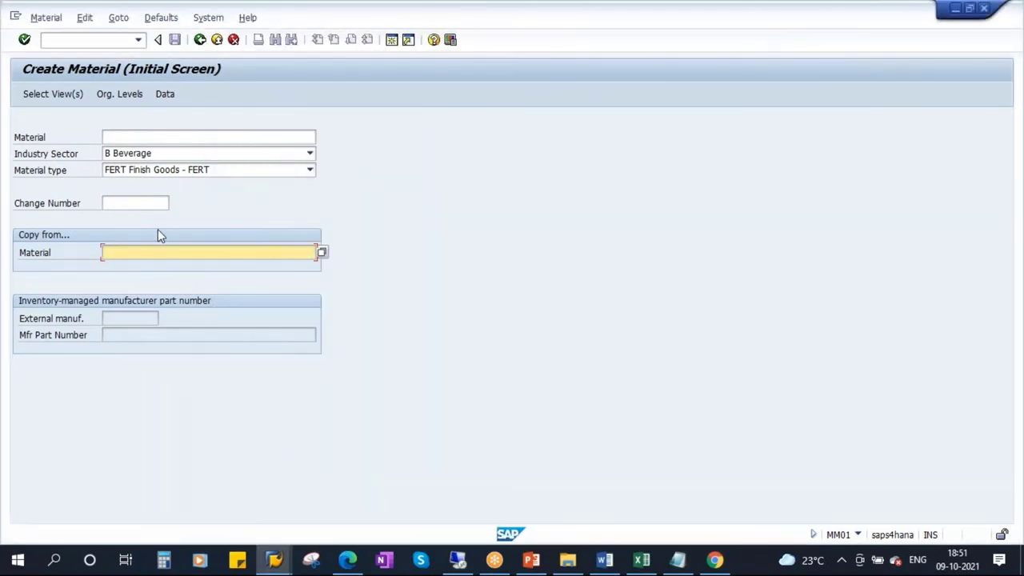
pyautogui.hotkey('ctrl', 'v')
# - Open the view selection for the new material and add the Basic Data 1 and Basic Data 2 views
pyautogui.click(41, 94)
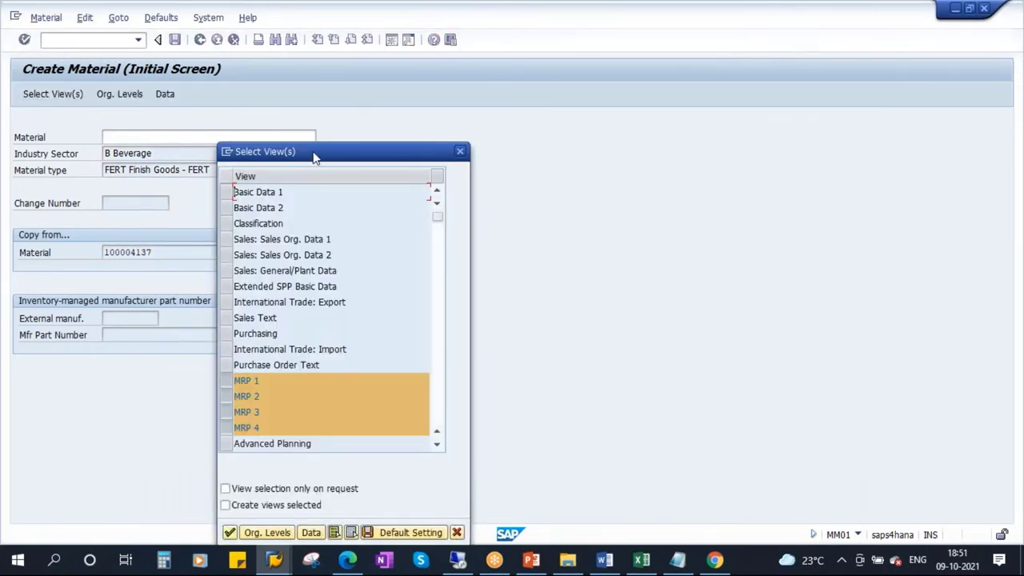
pyautogui.moveTo(314, 158); pyautogui.dragTo(424, 99)
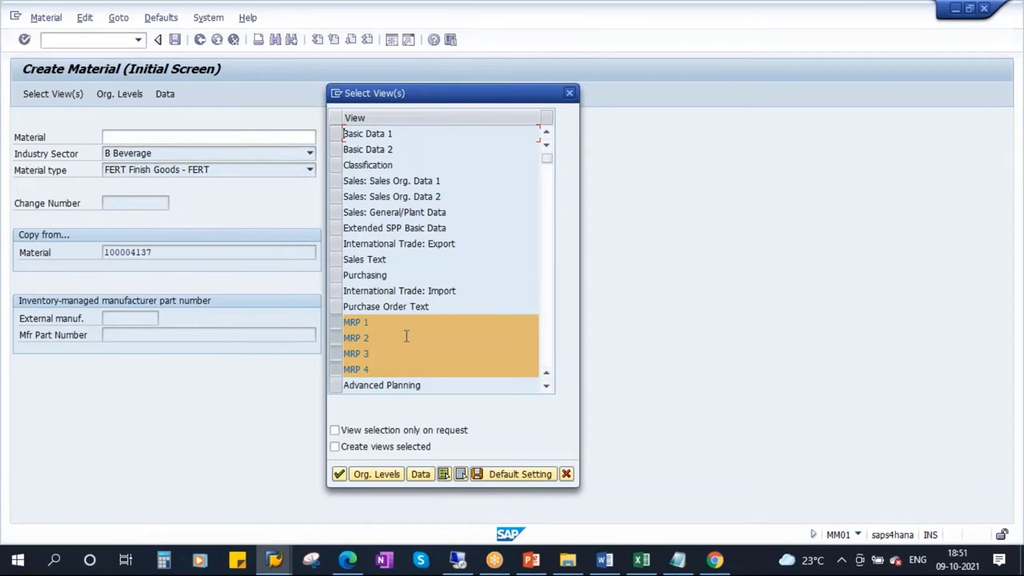
pyautogui.click(337, 136)
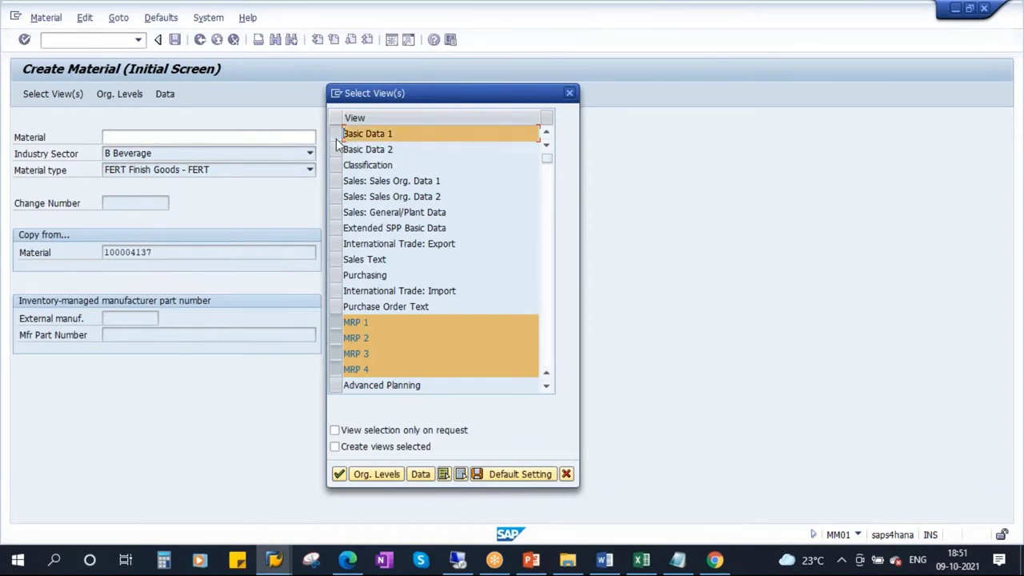
pyautogui.click(337, 149)
# - Add the Work Scheduling, General Plant Data / Storage 1 and 2, Quality Management, and Accounting 1 and 2 views and confirm the selection
pyautogui.scroll(-3, 377, 316)
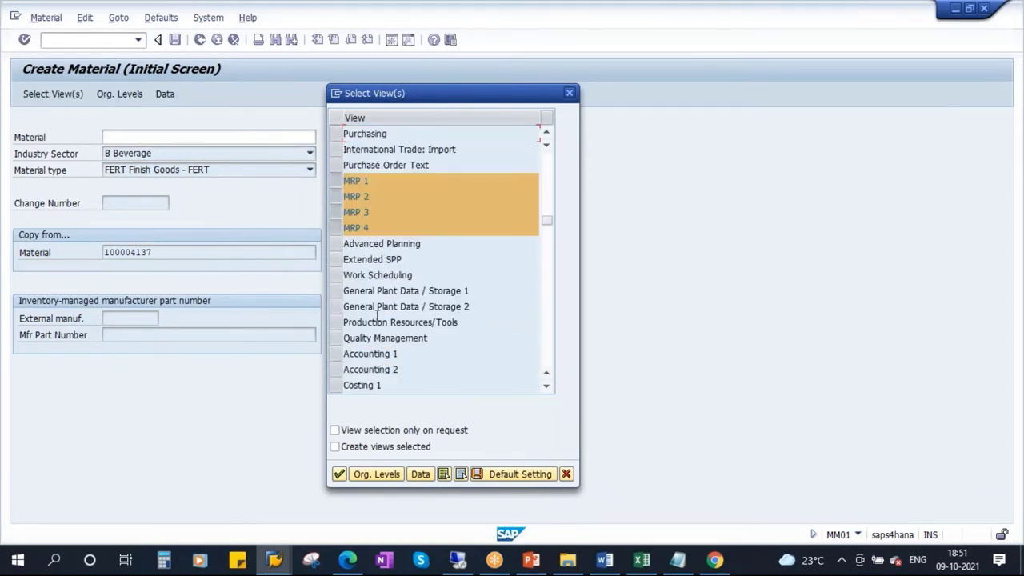
pyautogui.click(333, 274)
pyautogui.click(334, 291)
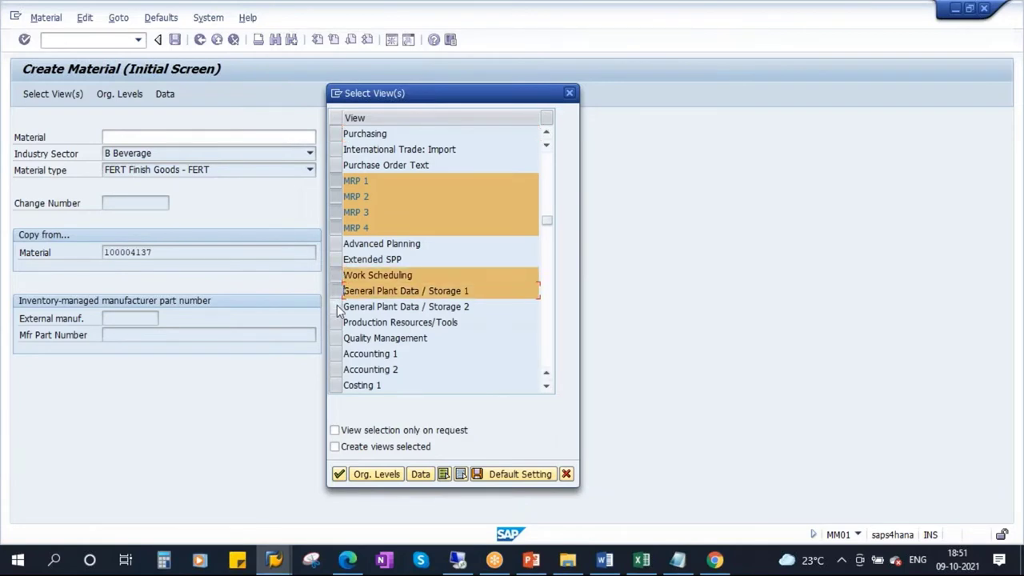
pyautogui.click(337, 306)
pyautogui.click(338, 338)
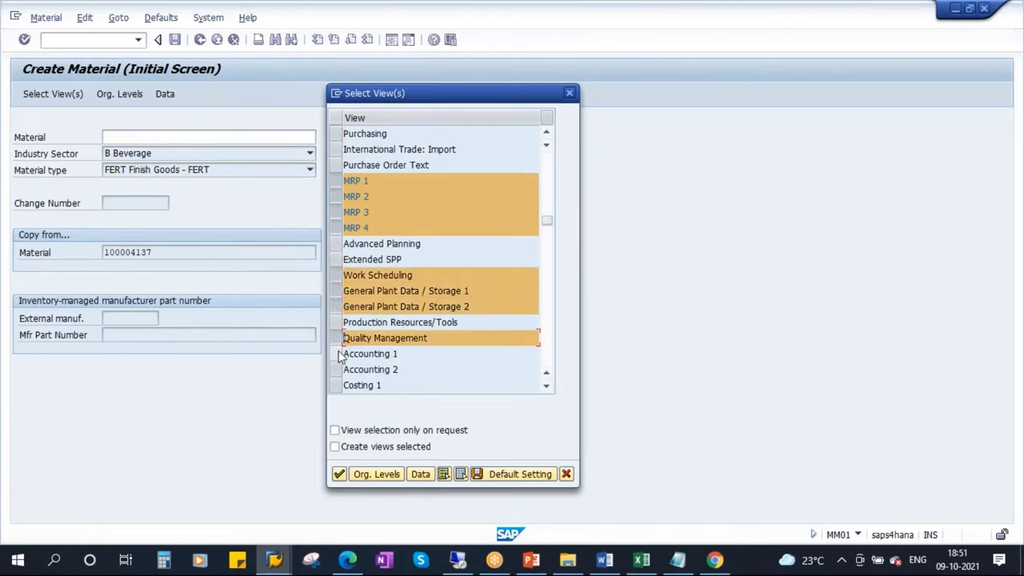
pyautogui.click(337, 354)
pyautogui.click(337, 369)
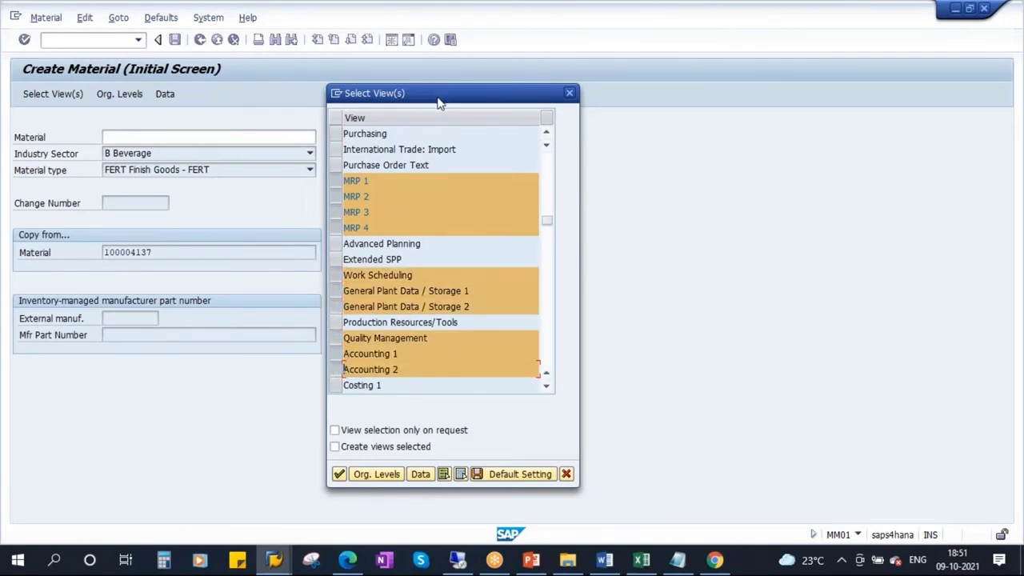
pyautogui.moveTo(439, 102); pyautogui.dragTo(457, 94)
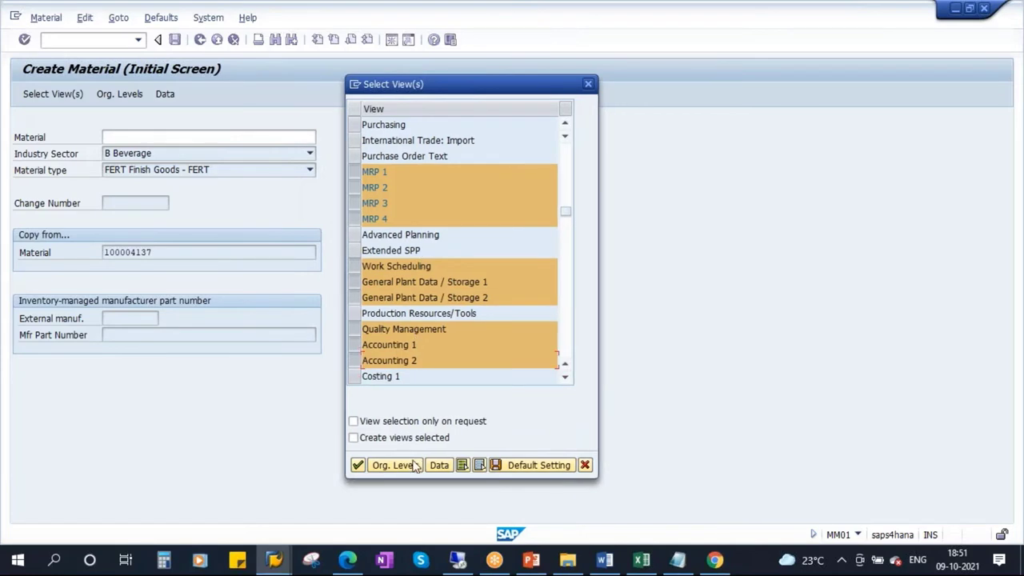
pyautogui.click(358, 467)
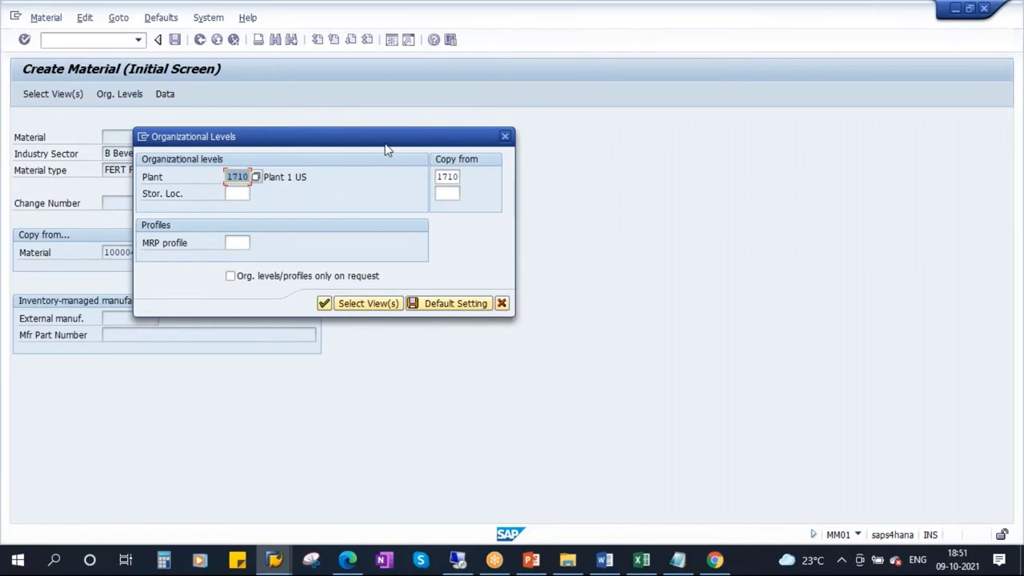
# - Choose plant 1710 Plant 1 US as the copy-from plant and confirm the organizational levels
pyautogui.moveTo(386, 140); pyautogui.dragTo(517, 179)
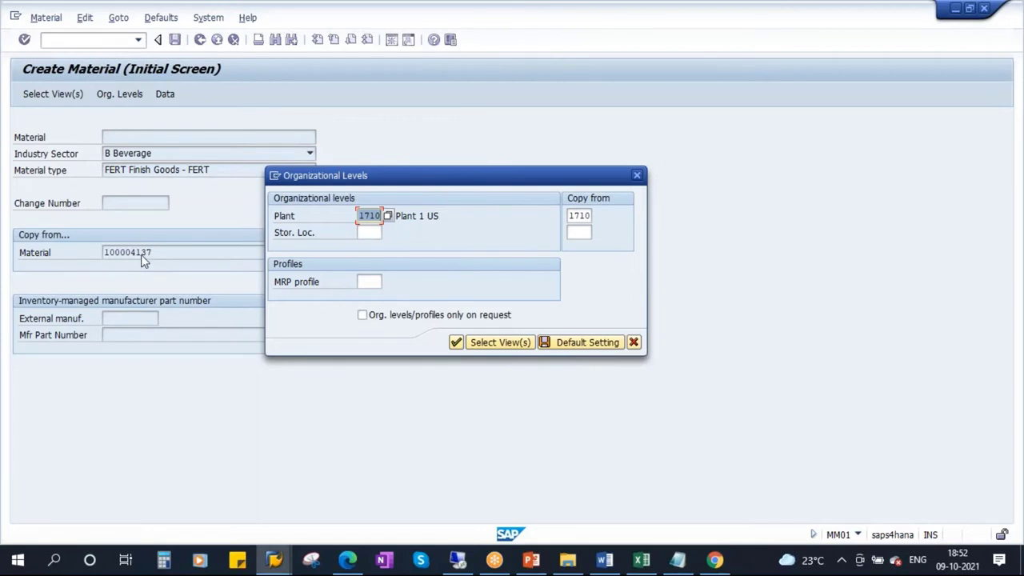
pyautogui.click(572, 215)
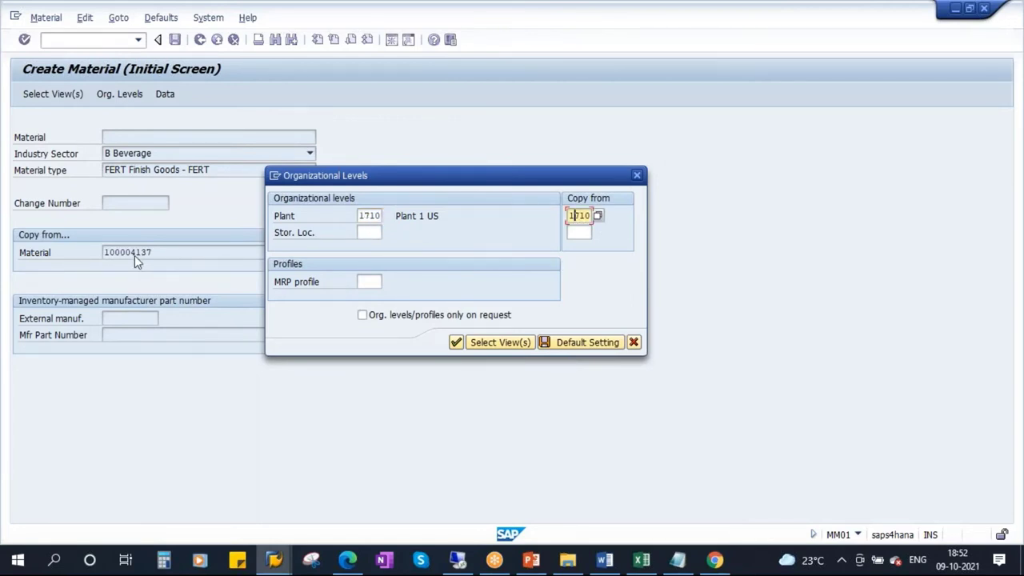
pyautogui.click(598, 216)
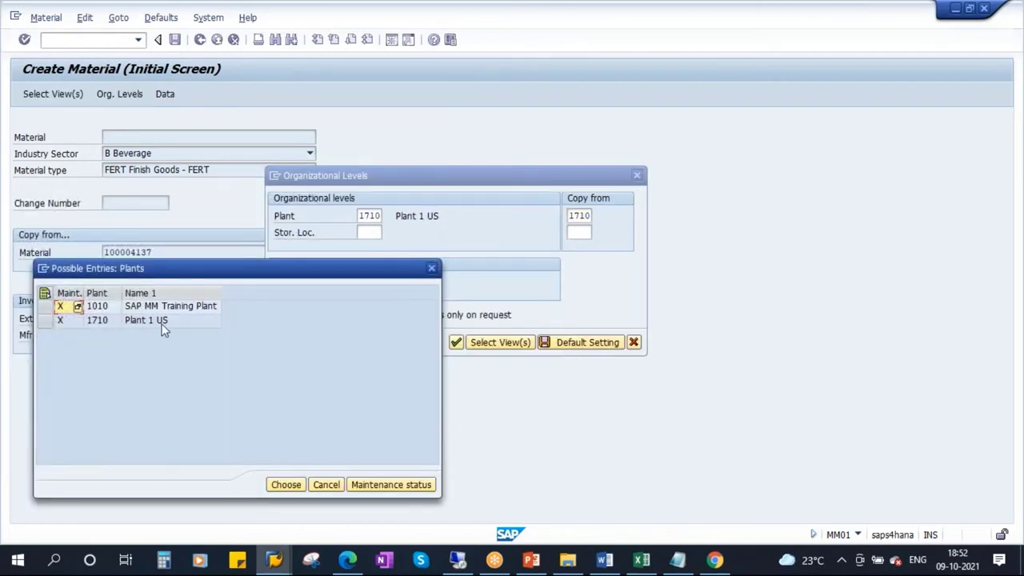
pyautogui.doubleClick(98, 322)
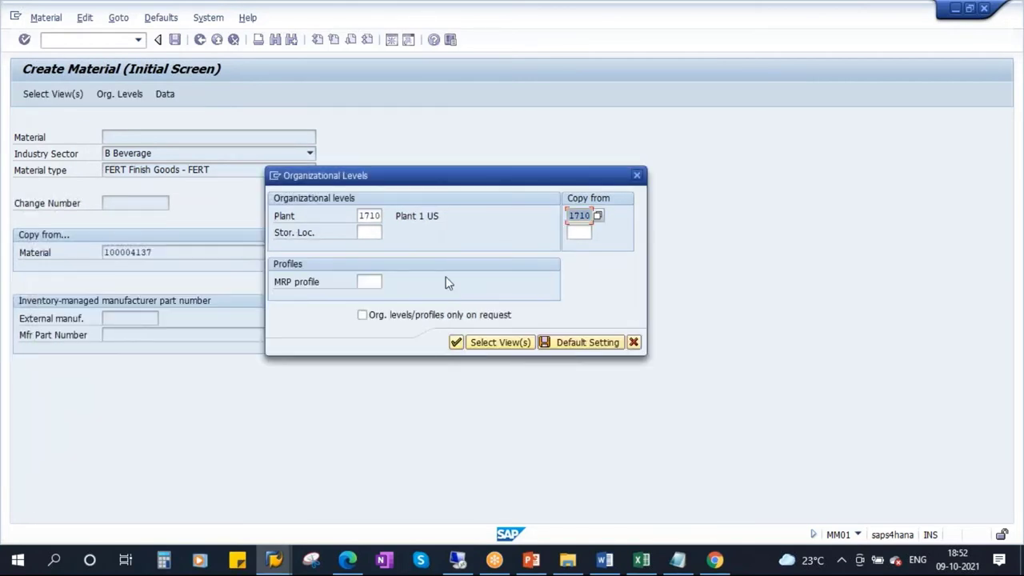
pyautogui.click(455, 343)
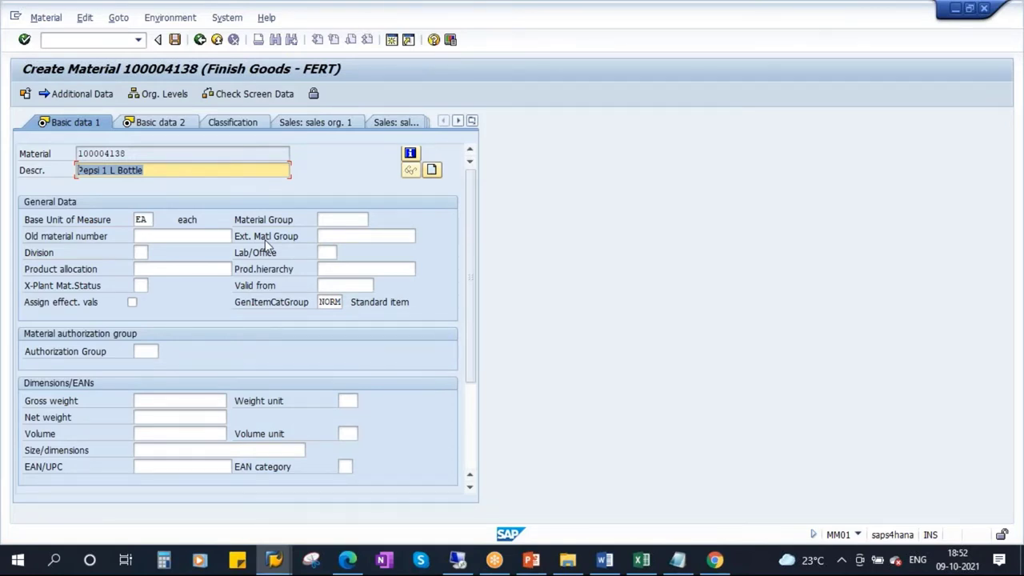
# - Change the new material's description to Pepsi 1.5 L Bottle
pyautogui.click(104, 171)
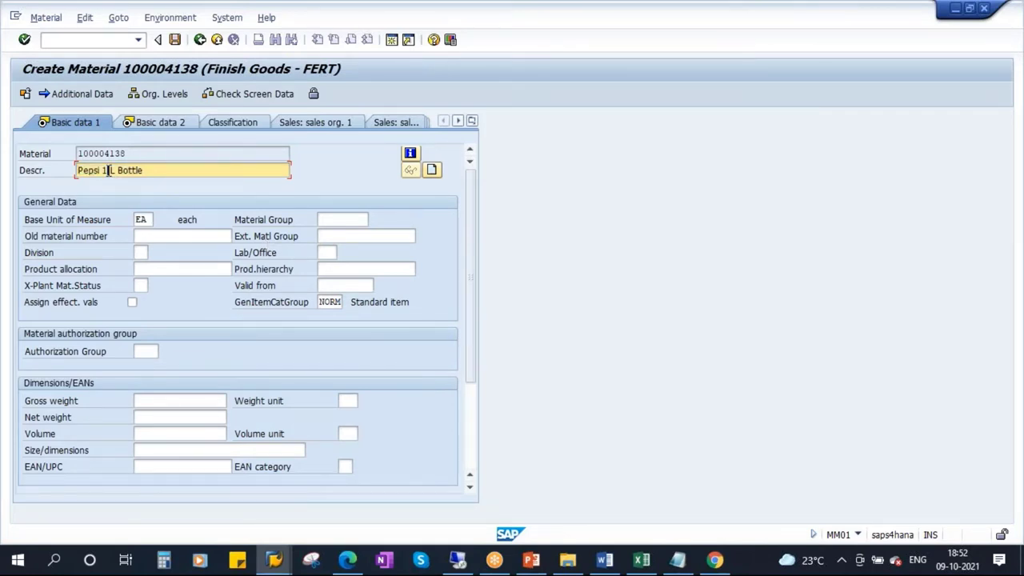
pyautogui.write('.5')
pyautogui.moveTo(155, 173); pyautogui.dragTo(71, 181)
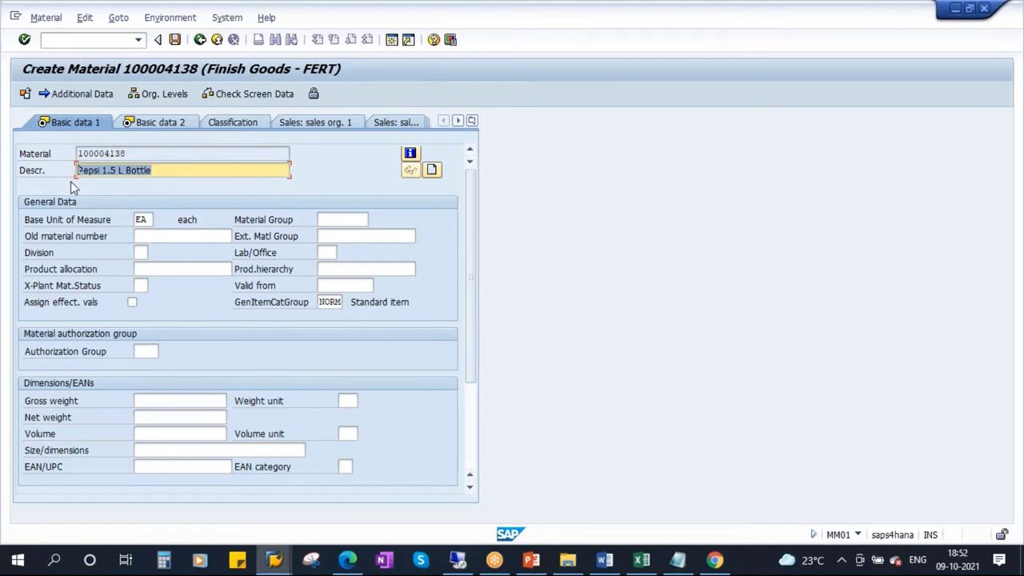
pyautogui.click(119, 170)
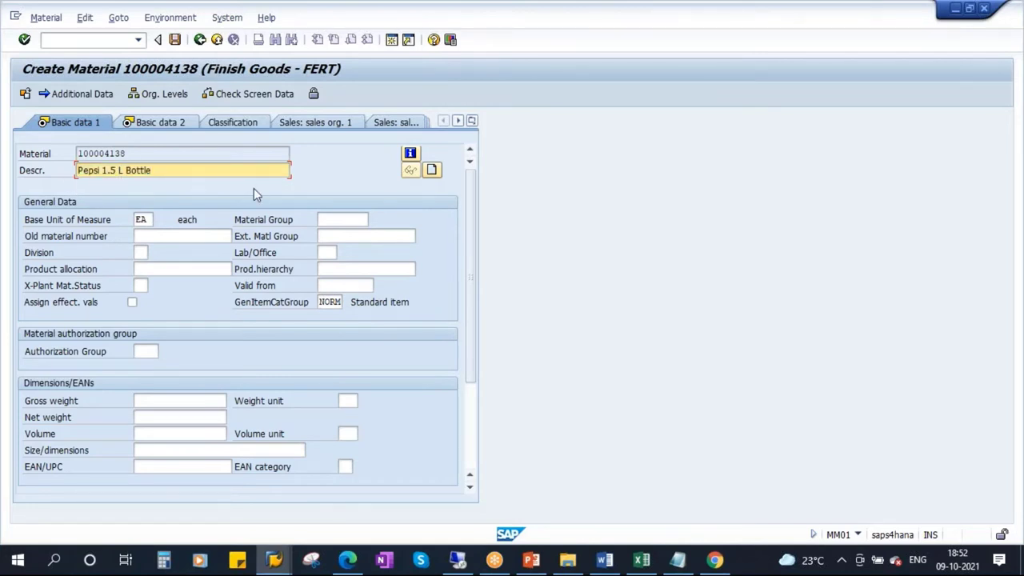
pyautogui.moveTo(158, 170); pyautogui.dragTo(71, 180)
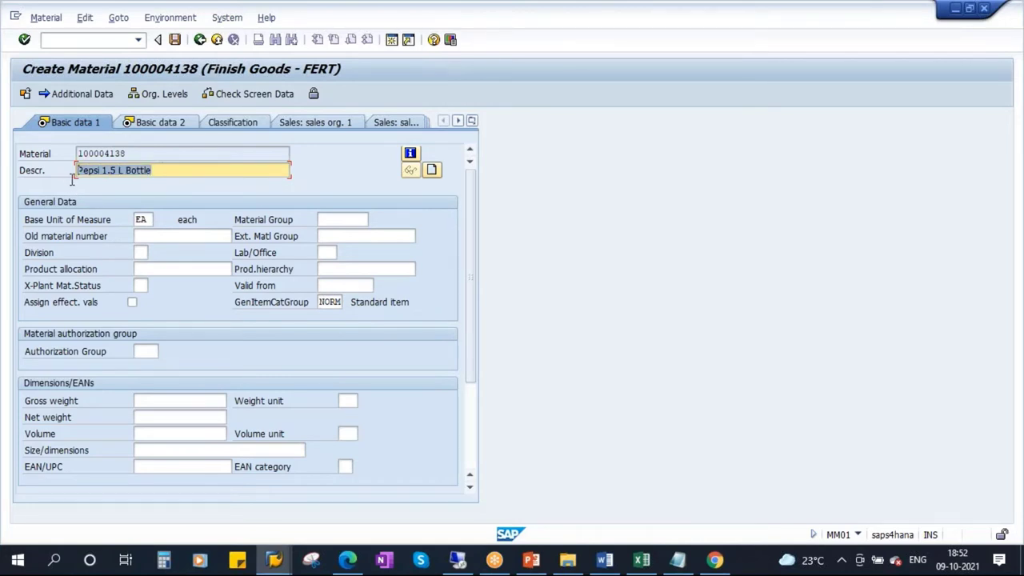
# - Check the base unit of measure and the Notepad notes, and continue through the basic data views to MRP 1
pyautogui.doubleClick(141, 220)
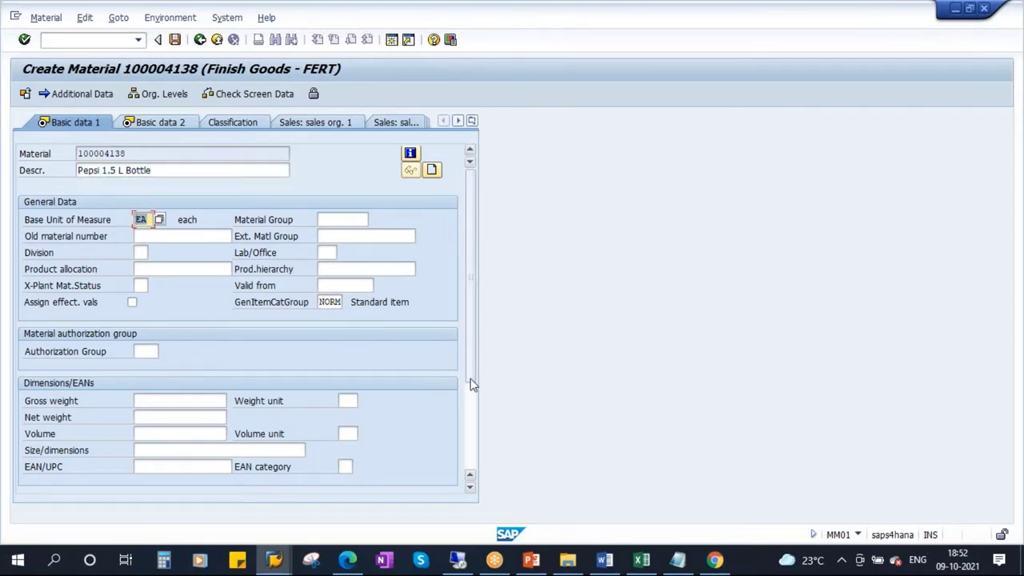
pyautogui.click(677, 559)
pyautogui.click(784, 49)
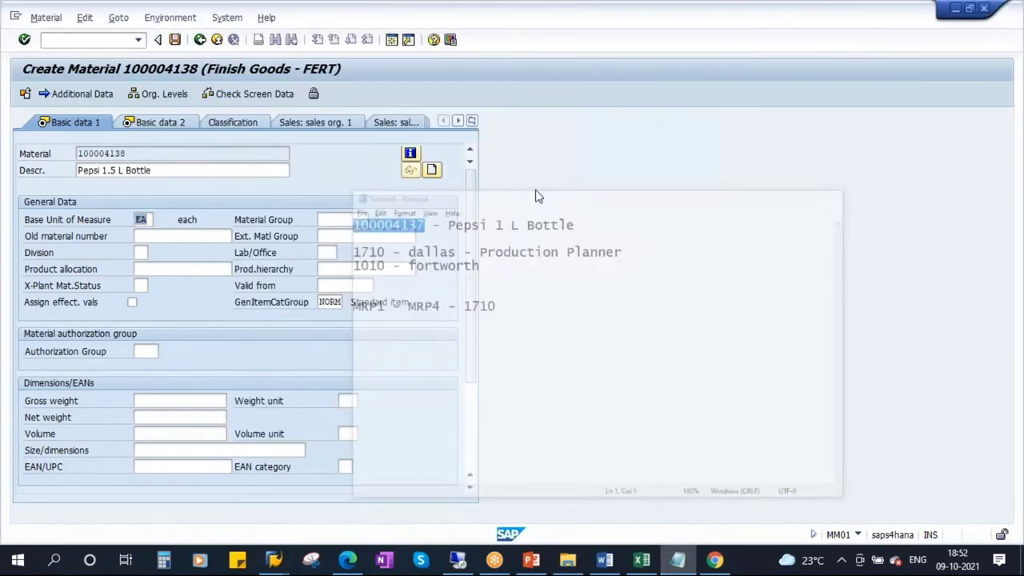
pyautogui.press('Return')
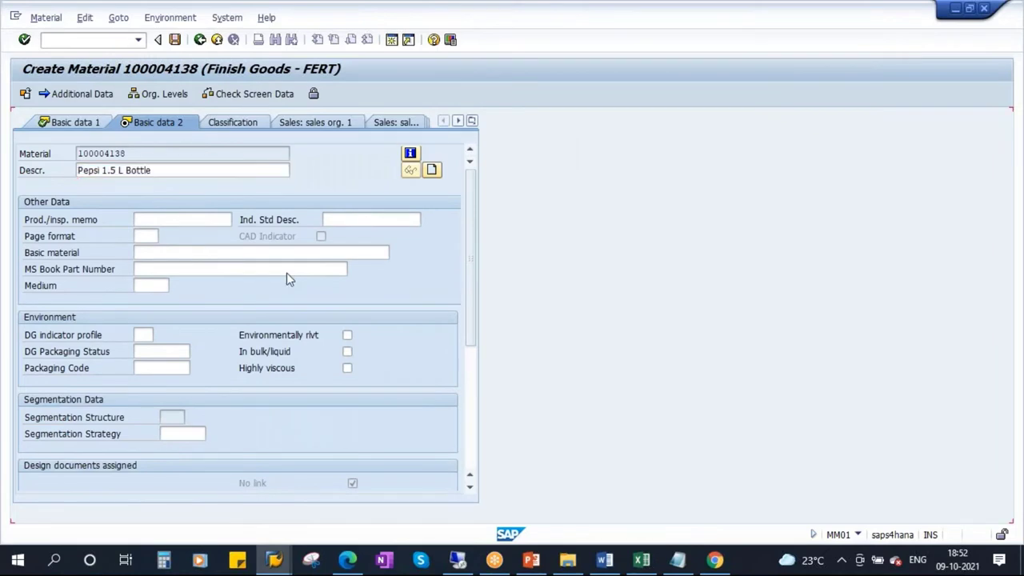
pyautogui.press('Return')
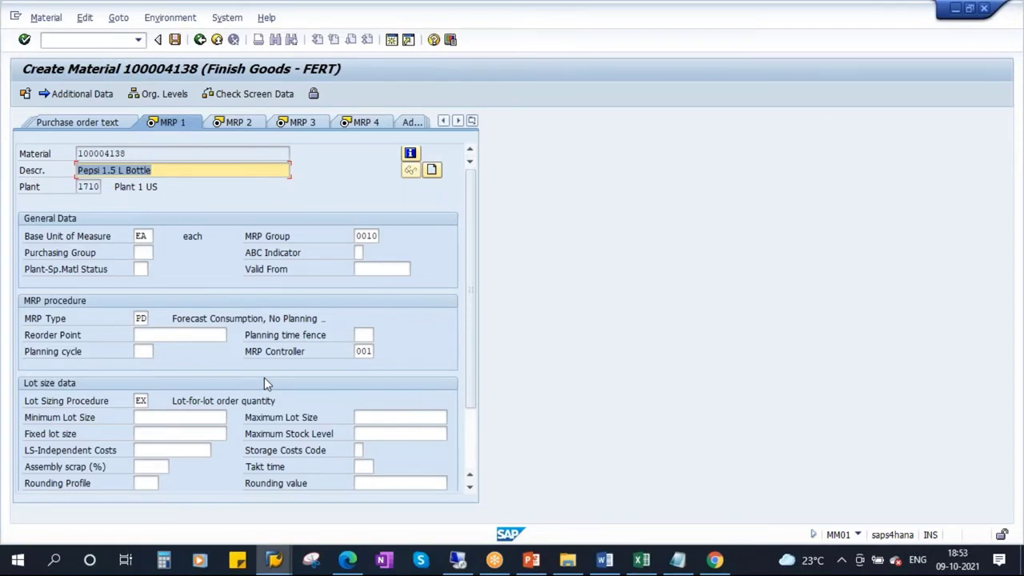
# - Set the MRP controller to 100 (Group 100) in MRP 1 and continue to MRP 2
pyautogui.click(359, 355)
pyautogui.click(378, 353)
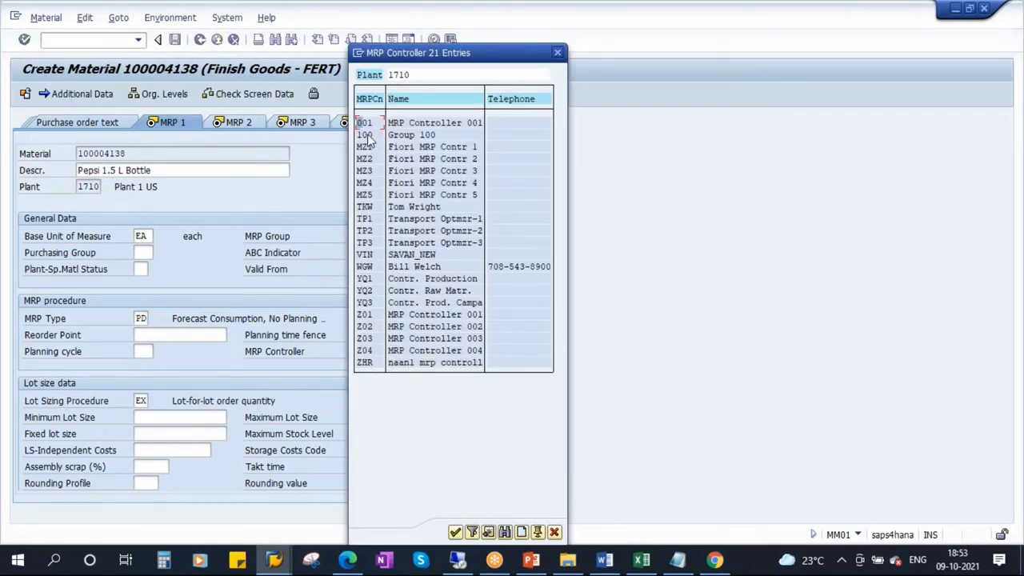
pyautogui.doubleClick(365, 135)
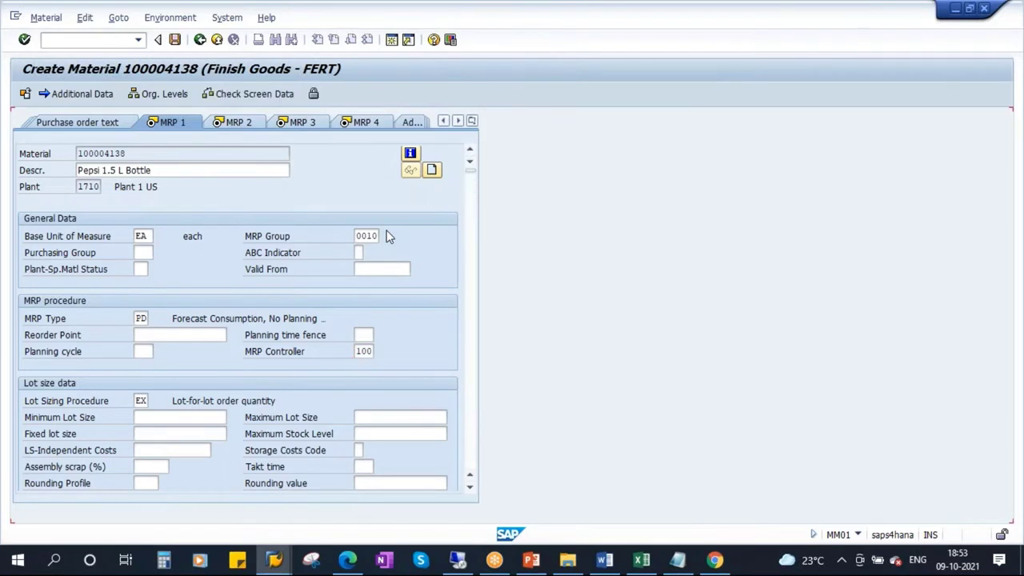
pyautogui.press('Return')
# - Set the in-house production time to 5 days in MRP 2 and continue to MRP 3
pyautogui.click(148, 367)
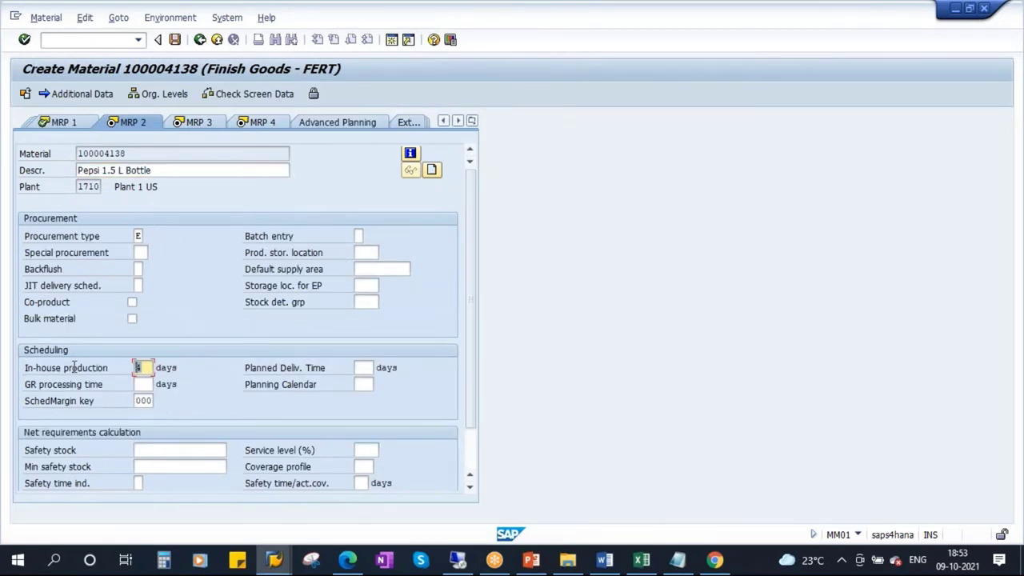
pyautogui.write('5')
pyautogui.press('Return')
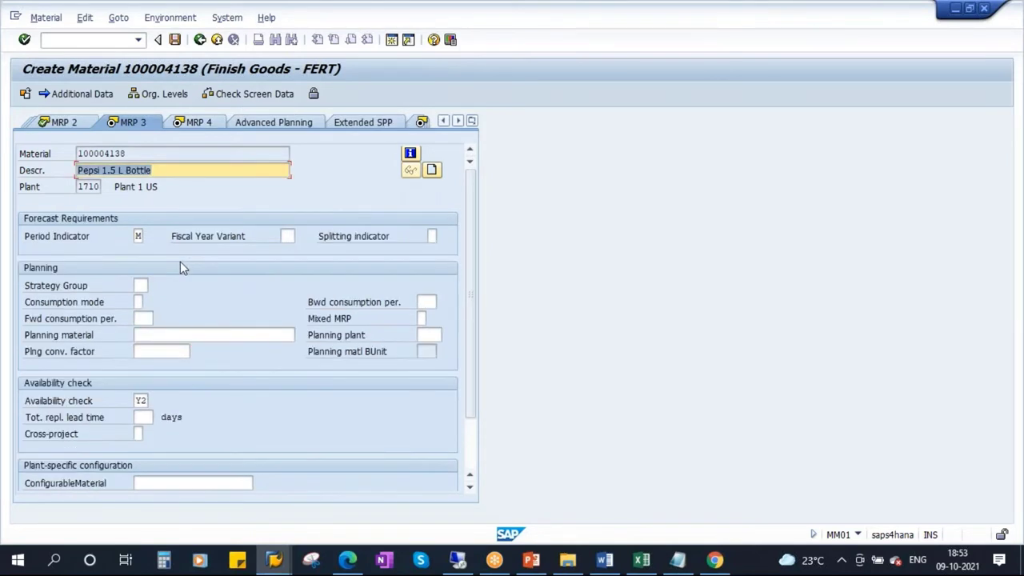
# - Accept the copied data from MRP 3 through Quality Management and advance to the Accounting 1 view
pyautogui.press('Return')
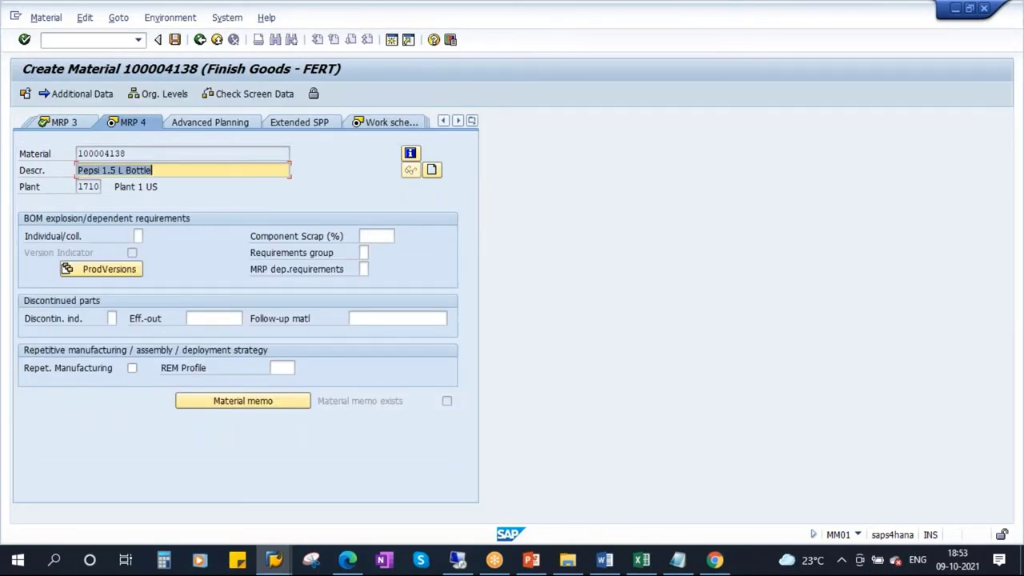
pyautogui.press('Return')
pyautogui.press('Return')
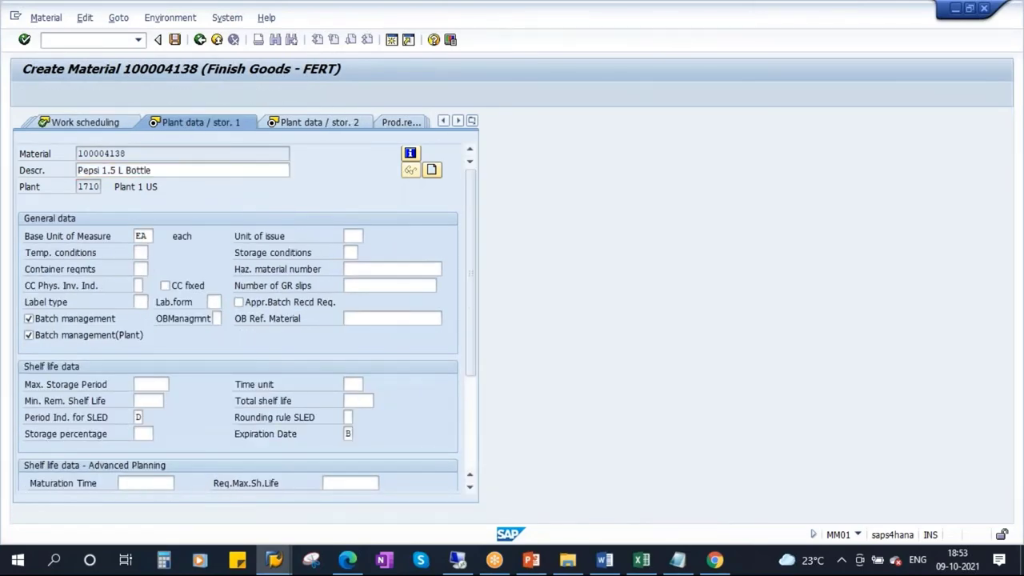
pyautogui.press('Return')
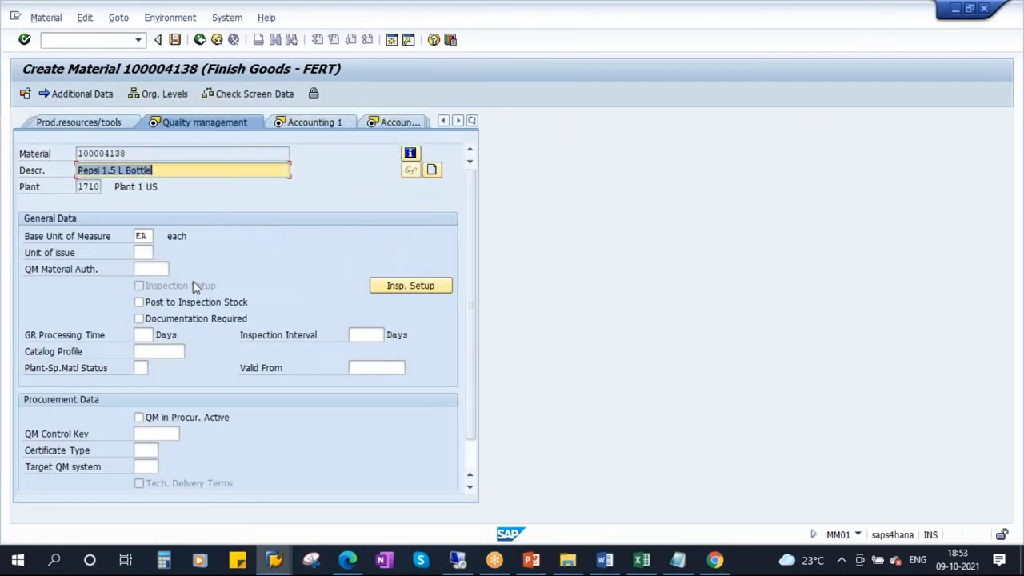
pyautogui.press('Return')
# - Insert the digit 5 into the USD standard price in Accounting 1 and save the new material
pyautogui.scroll(-3, 382, 434)
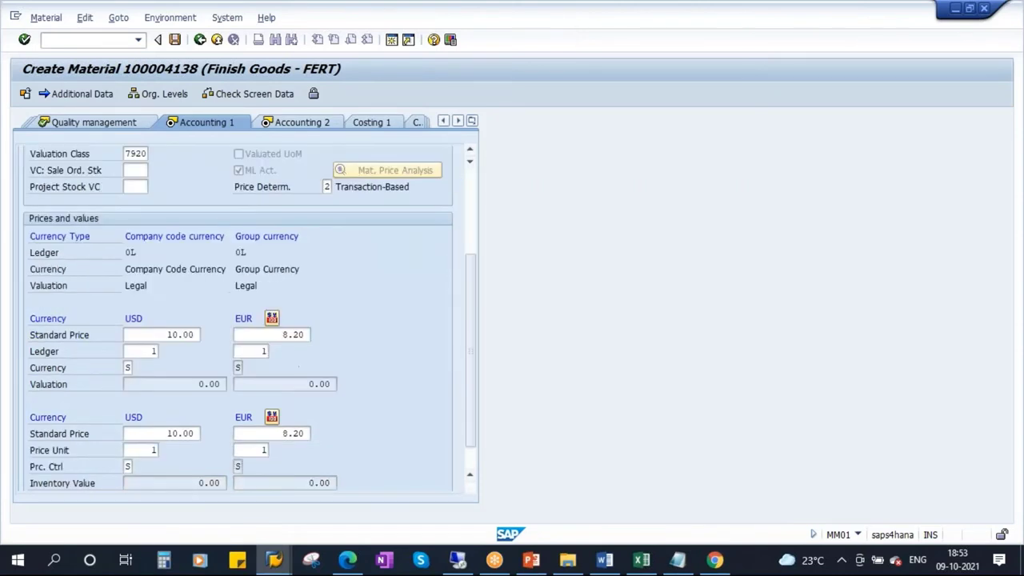
pyautogui.scroll(-2, 340, 432)
pyautogui.click(176, 334)
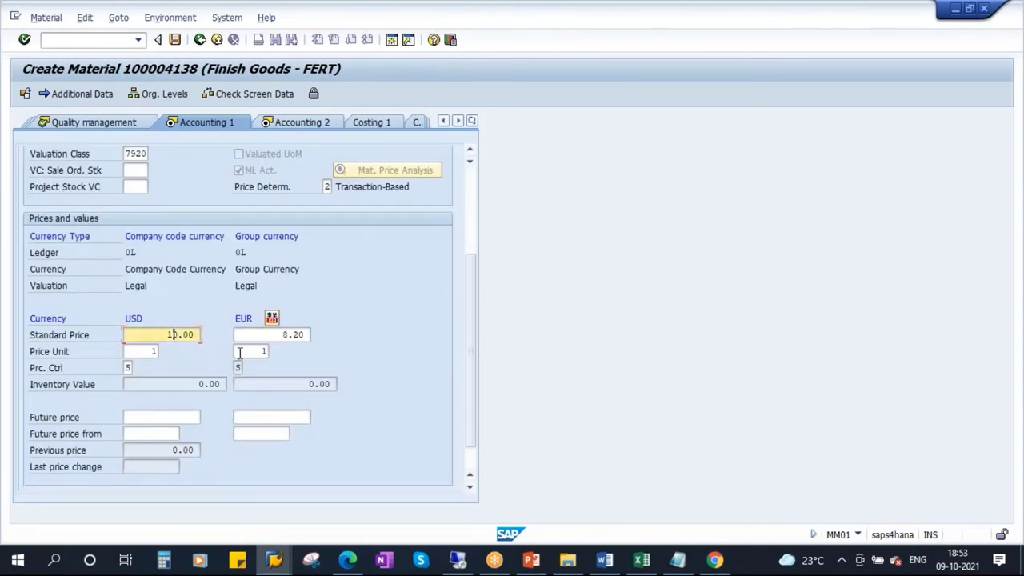
pyautogui.write('5')
pyautogui.click(227, 339)
pyautogui.press('Return')
pyautogui.press('Return')
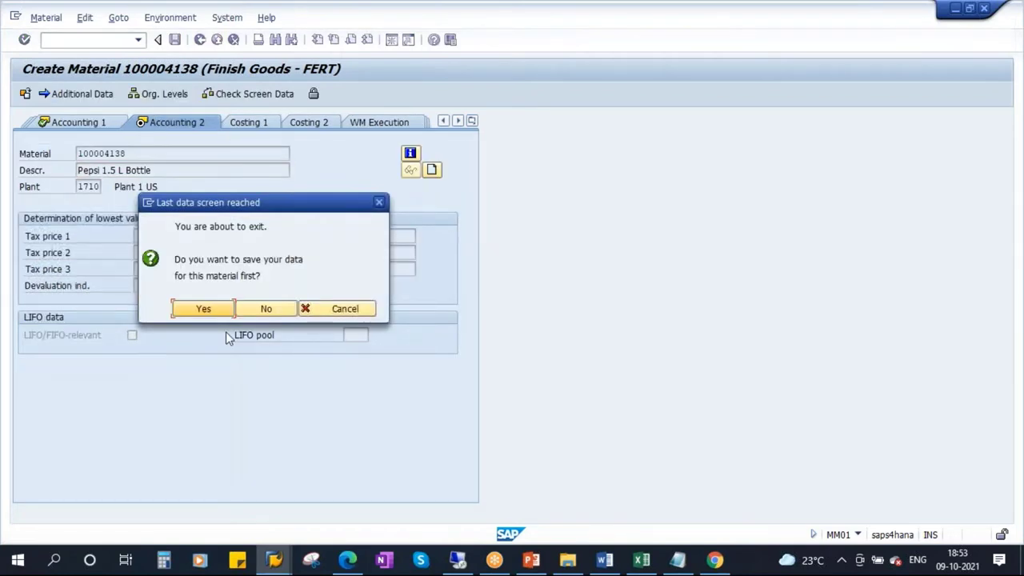
pyautogui.press('Return')
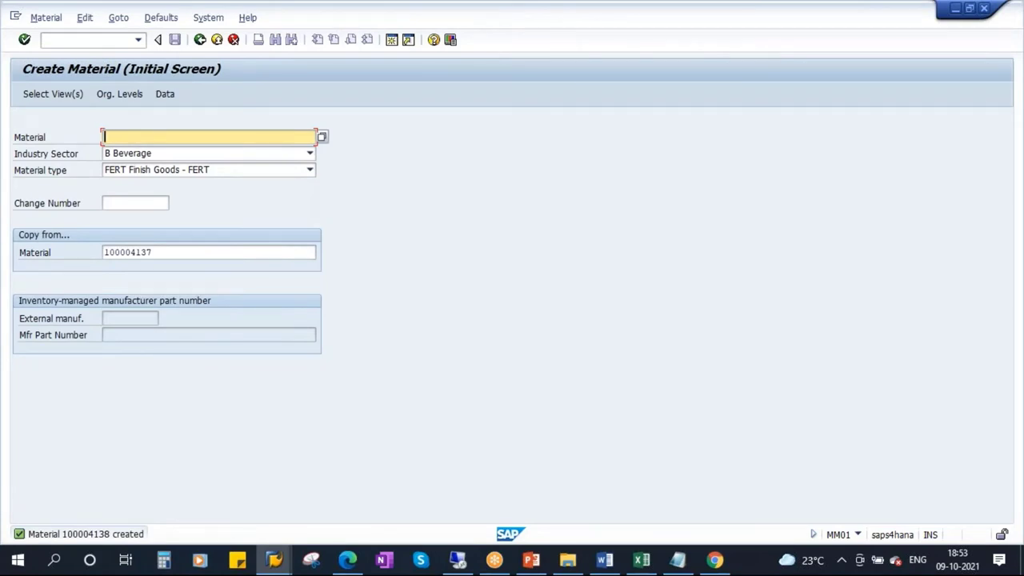
# - Switch to the Material Master presentation in PowerPoint and show the Reference Material slide
pyautogui.click(531, 560)
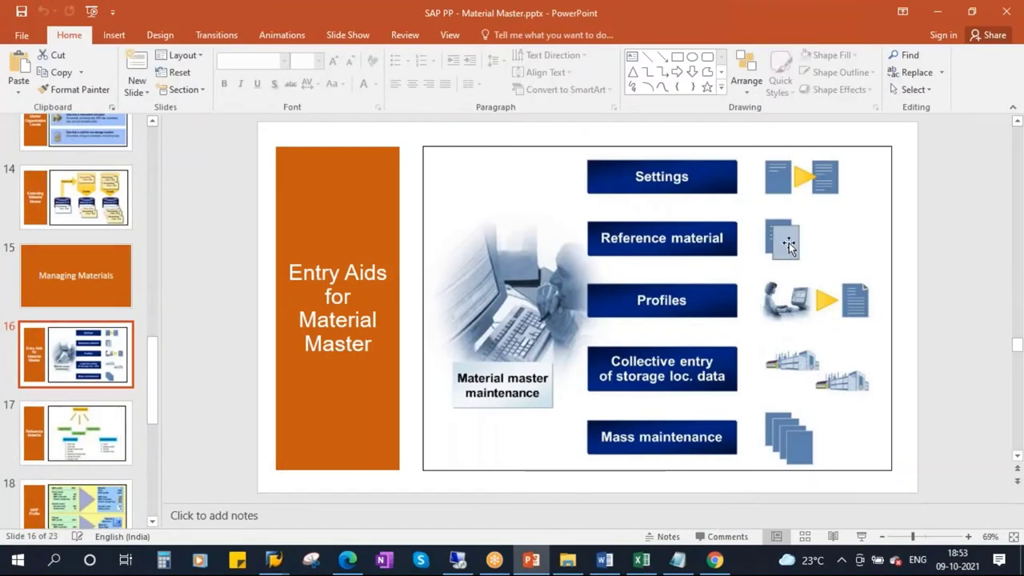
pyautogui.click(97, 455)
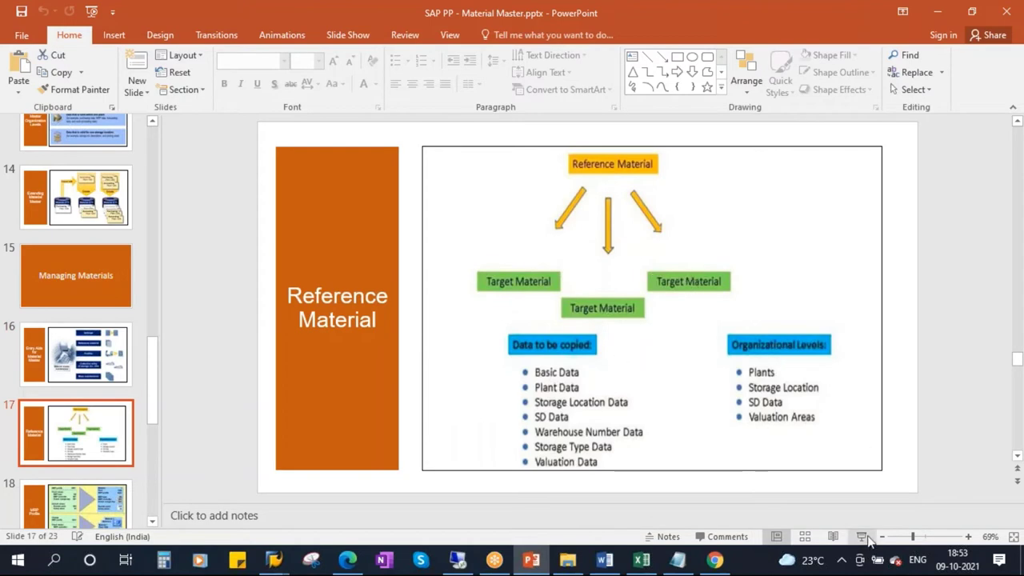
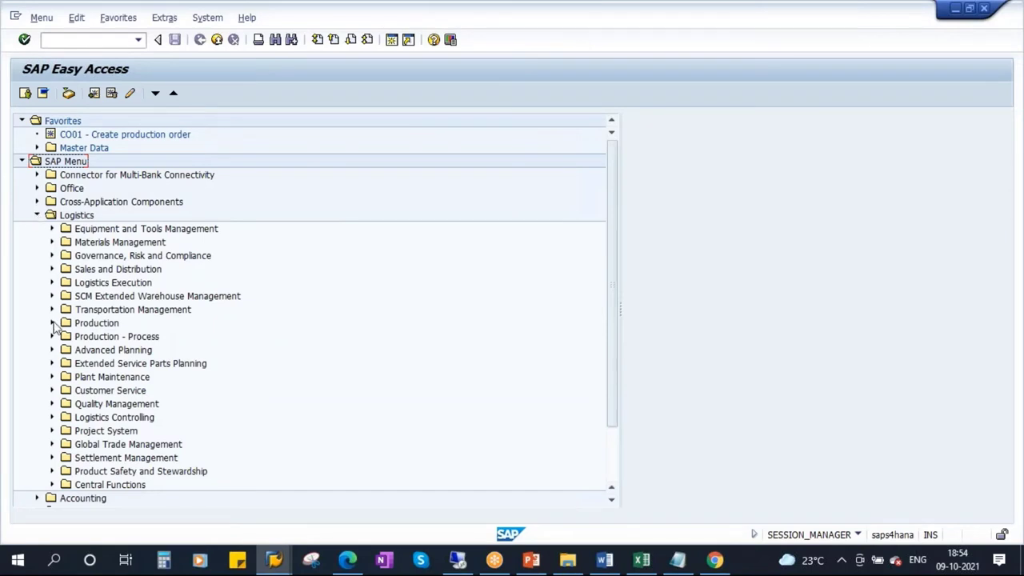
# - Open the Create MRP Profile transaction MMD1 from the material master profiles under Logistics, Production, Master Data
pyautogui.click(52, 322)
pyautogui.scroll(-2, 226, 393)
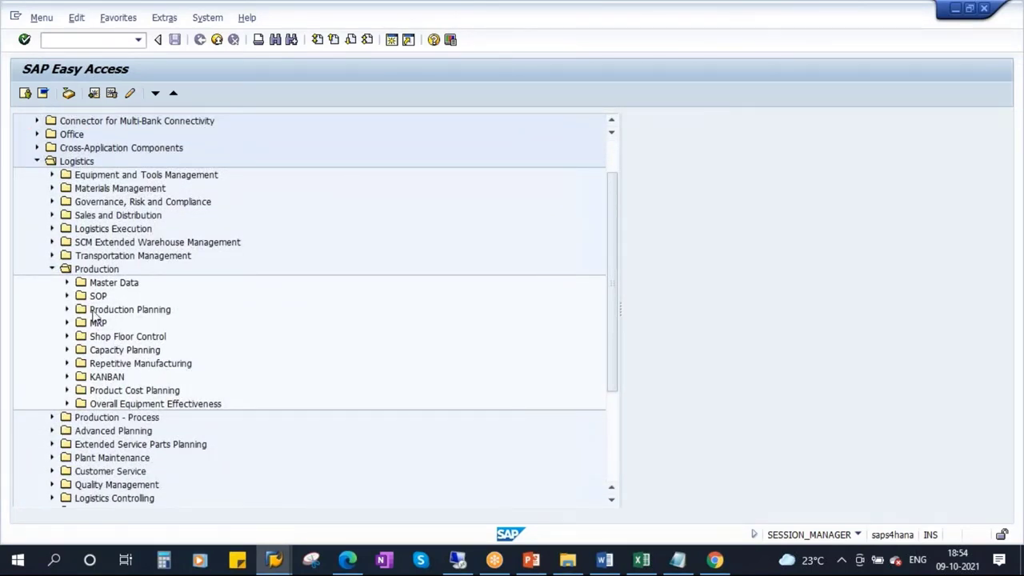
pyautogui.click(67, 282)
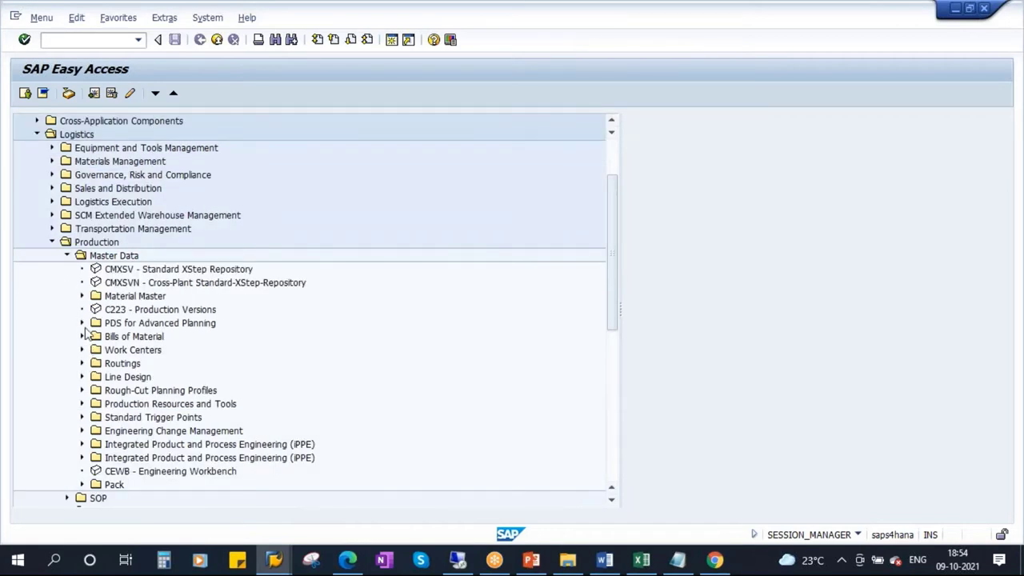
pyautogui.click(81, 296)
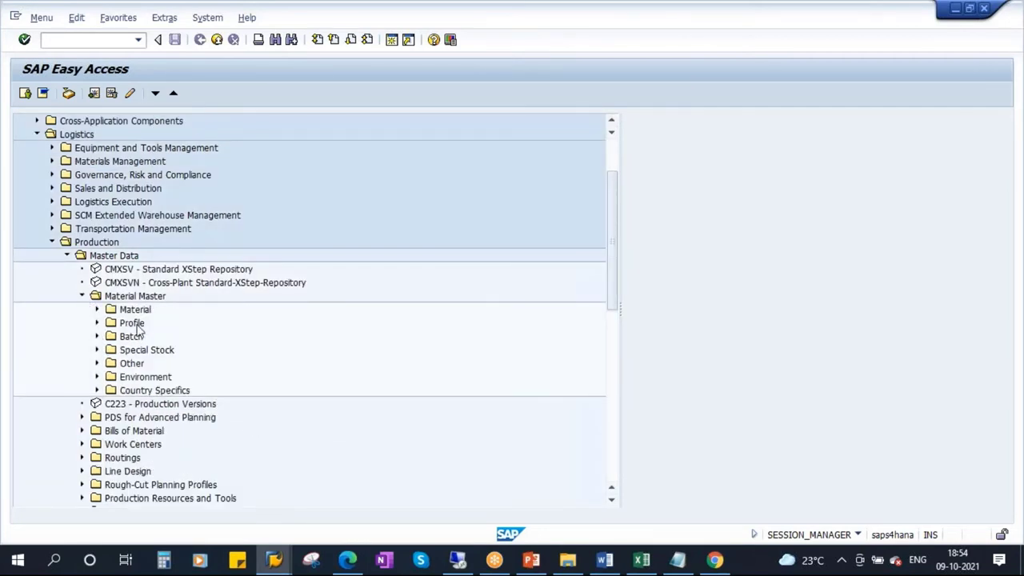
pyautogui.click(97, 323)
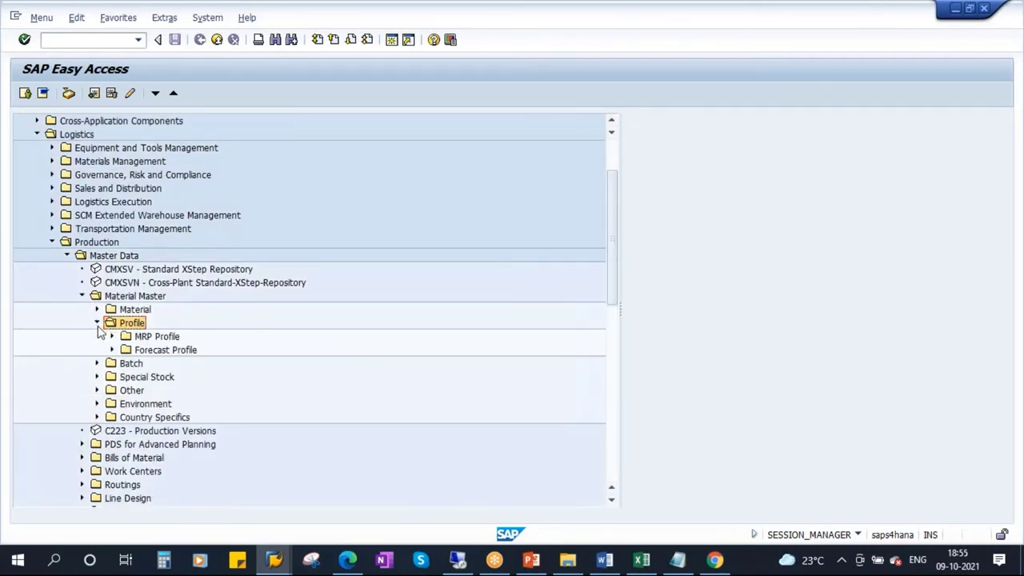
pyautogui.click(152, 341)
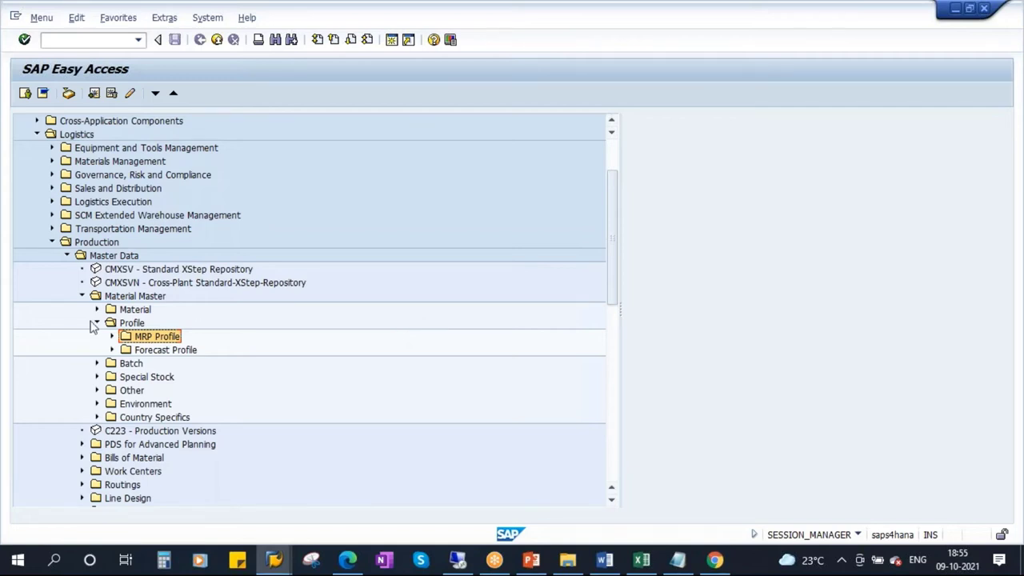
pyautogui.click(112, 337)
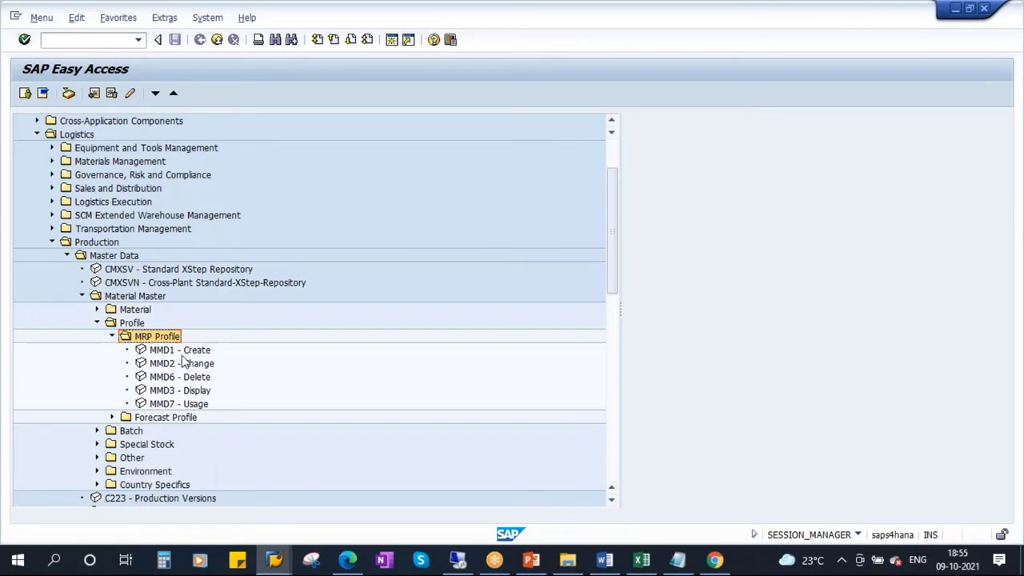
pyautogui.doubleClick(180, 351)
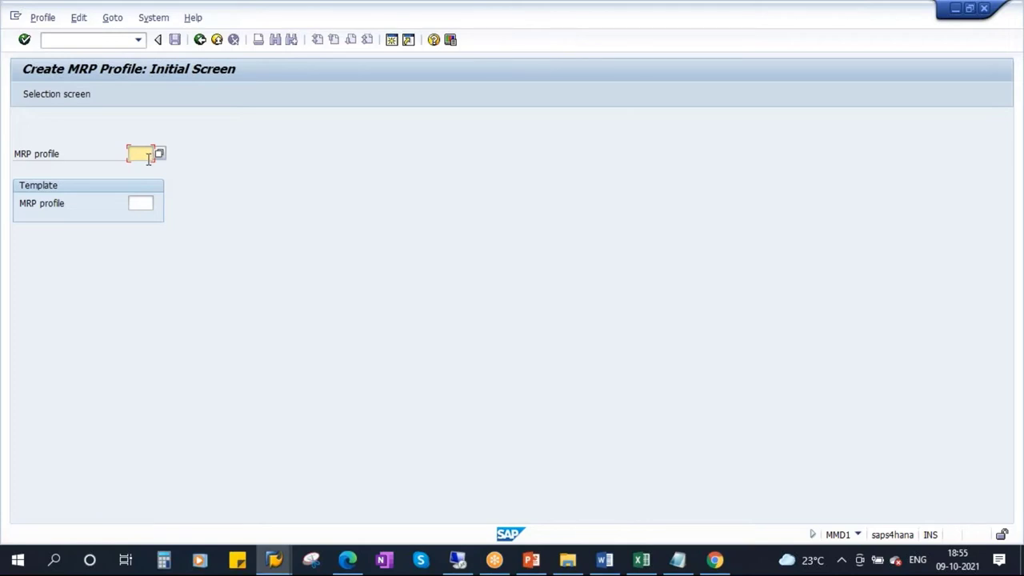
pyautogui.write('vin')
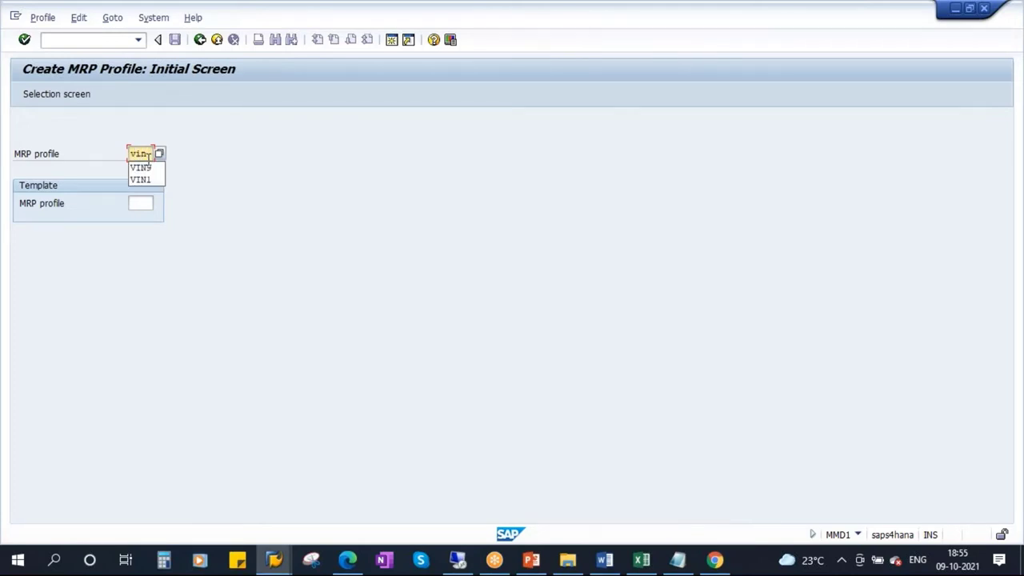
pyautogui.press('BackSpace')
pyautogui.press('BackSpace')
pyautogui.press('BackSpace')
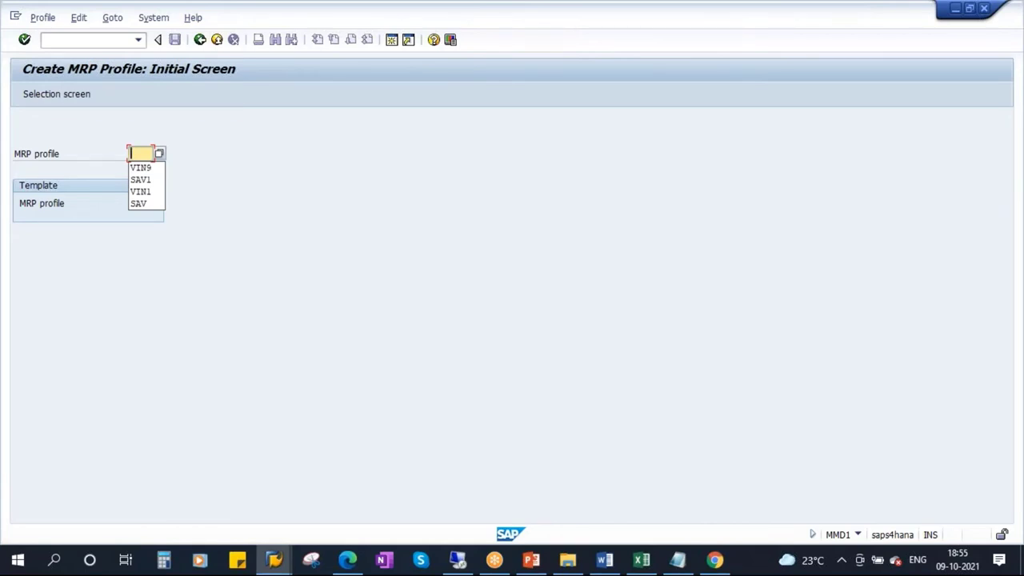
pyautogui.write('sa')
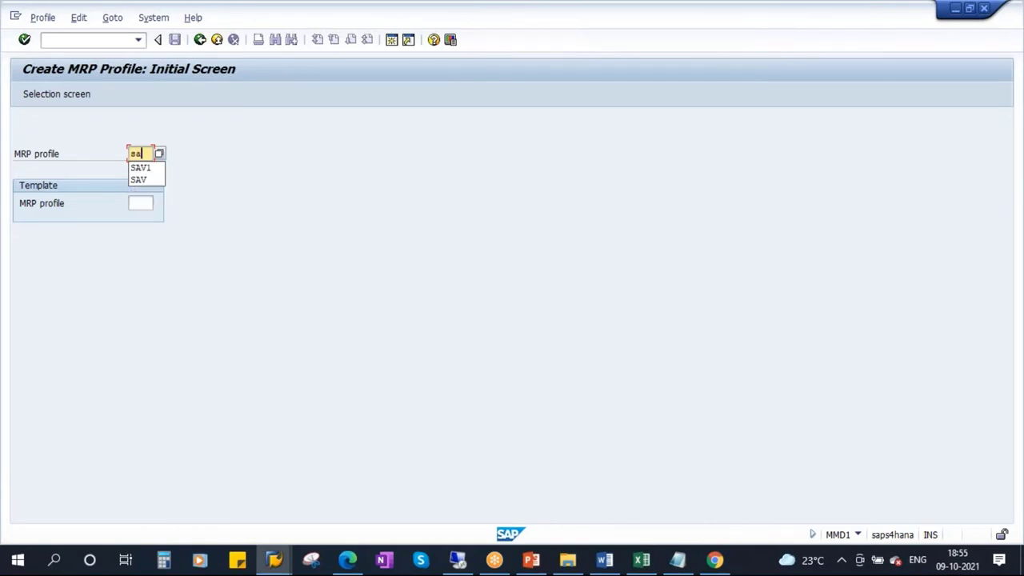
pyautogui.press('BackSpace')
pyautogui.press('BackSpace')
# - Enter SVN1 as the new MRP profile and open its selection screen
pyautogui.press('capslock')
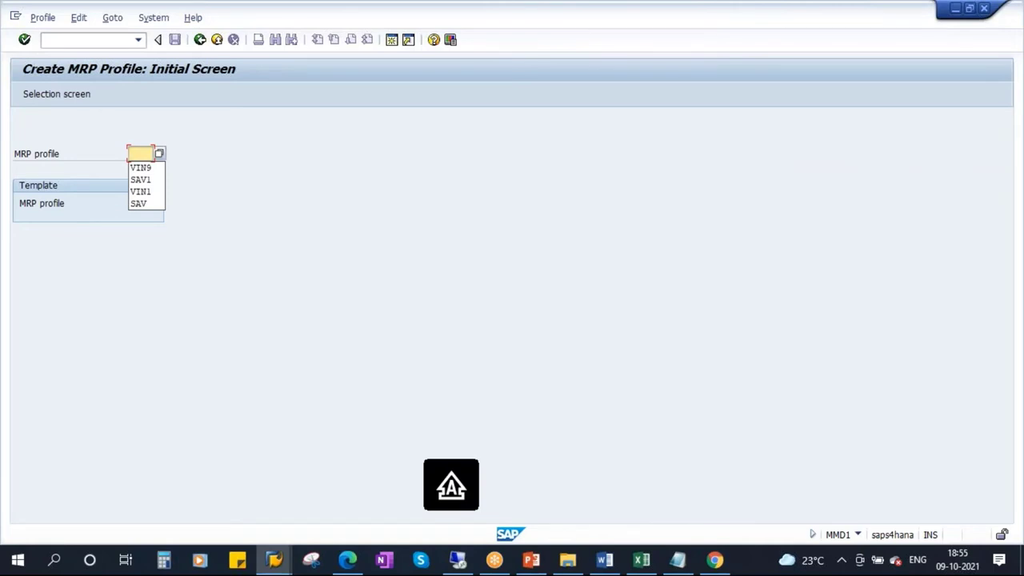
pyautogui.write('SVN1')
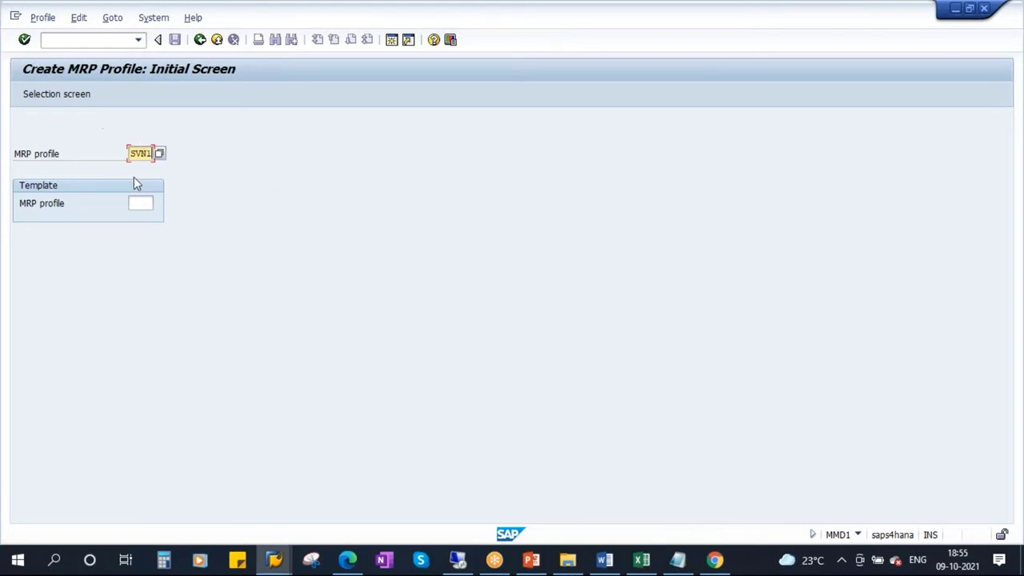
pyautogui.click(47, 97)
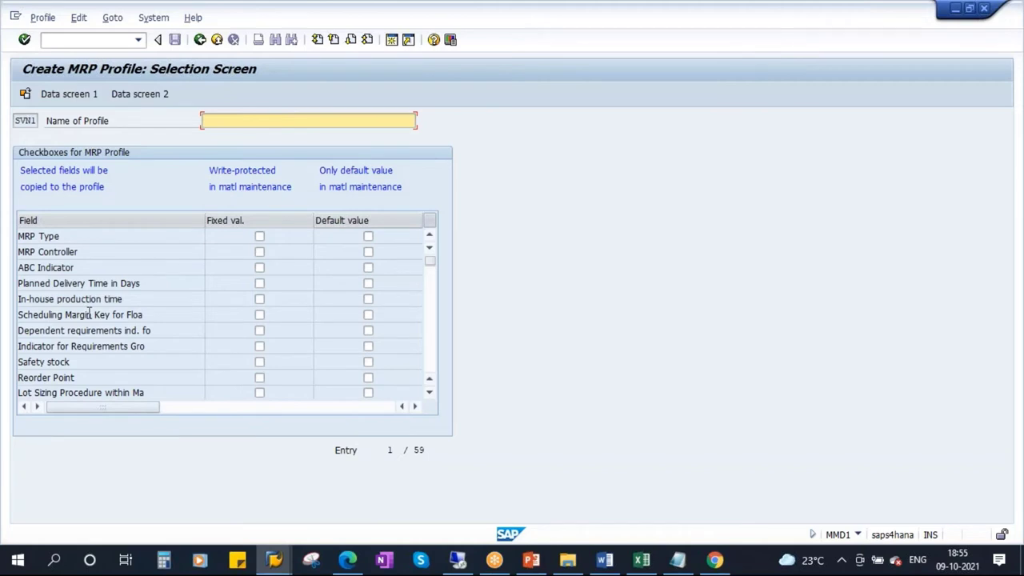
# - Compare the profile's MRP type and MRP controller fields with the MRP 1 view of material 100004138, using MM03 in a new session
pyautogui.click(55, 236)
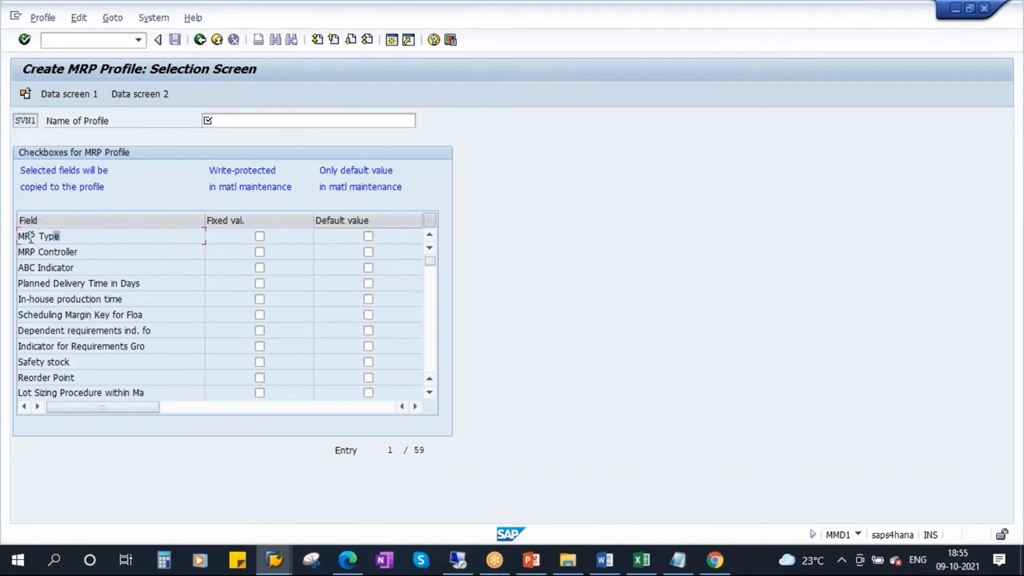
pyautogui.click(90, 253)
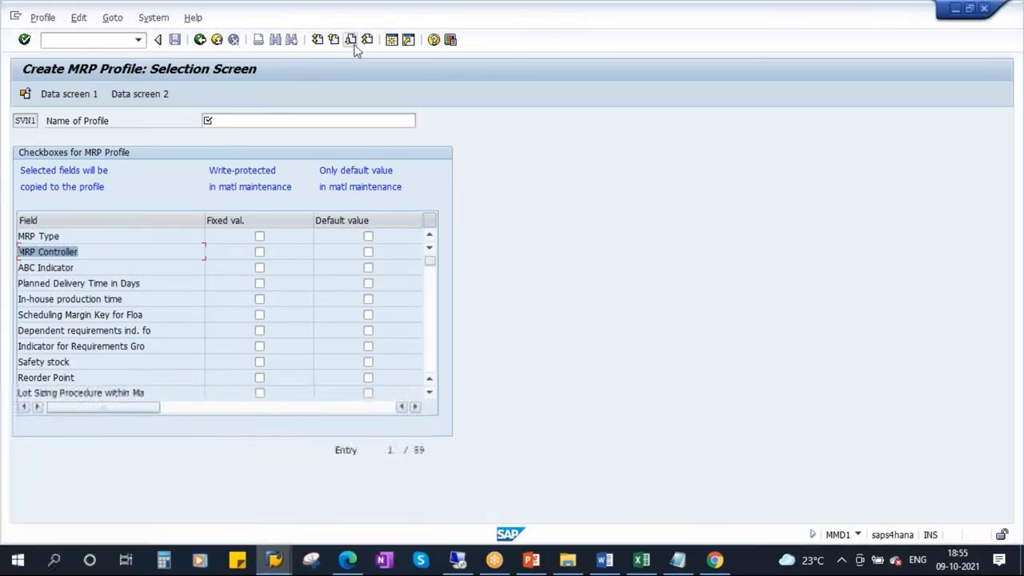
pyautogui.click(407, 40)
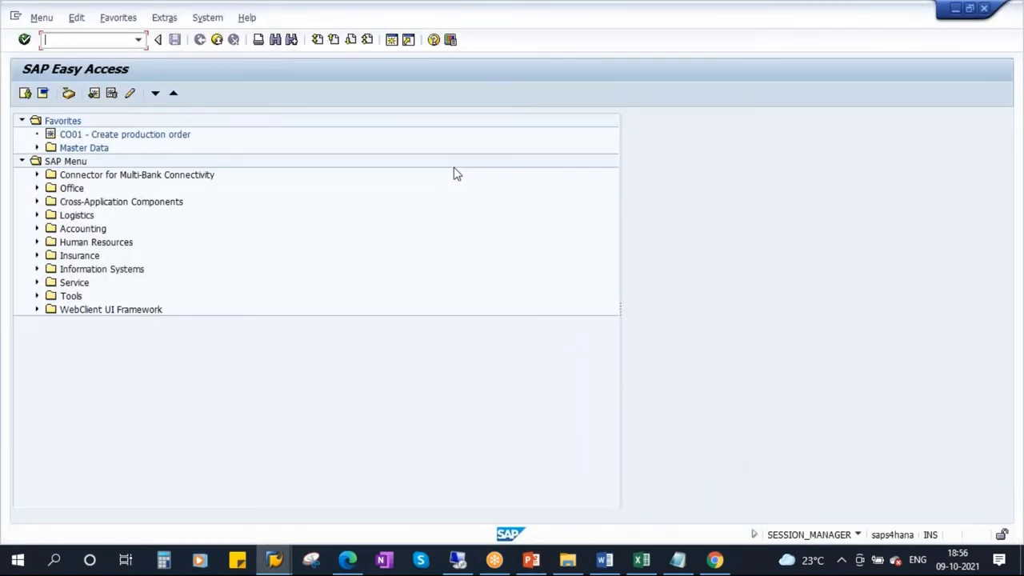
pyautogui.write('MM03')
pyautogui.press('Return')
pyautogui.press('Return')
pyautogui.press('Return')
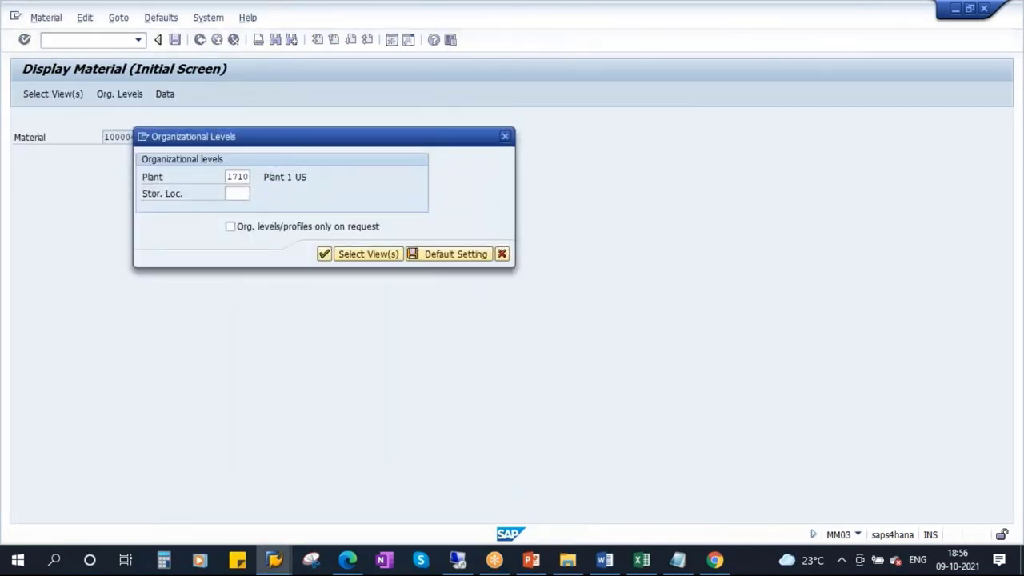
pyautogui.press('Return')
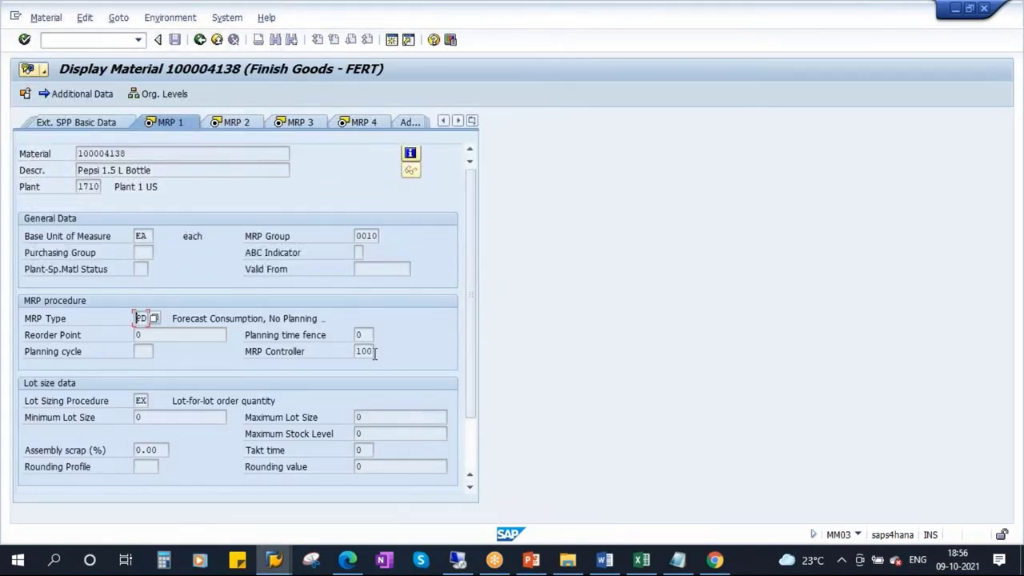
pyautogui.click(364, 350)
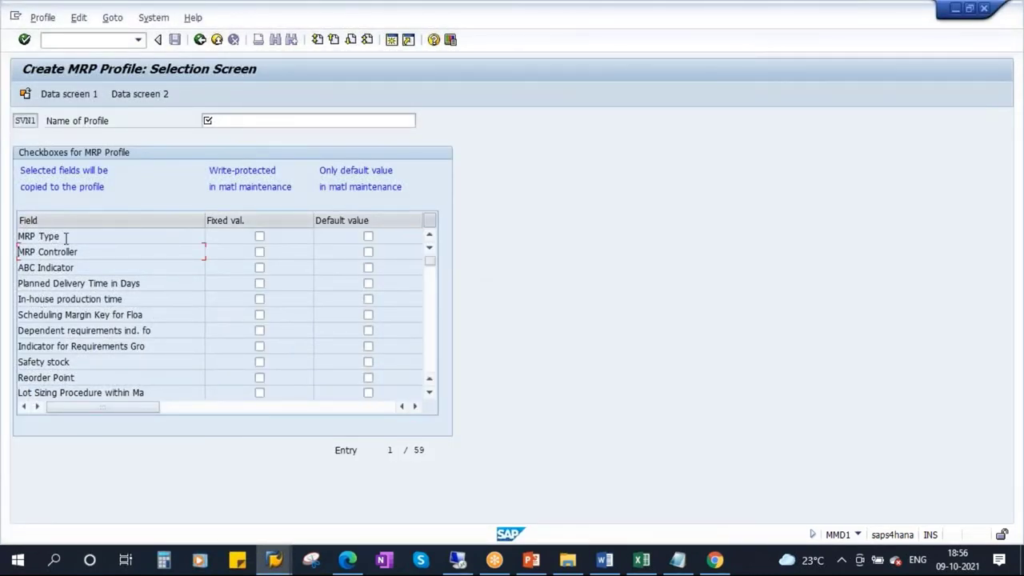
# - Return to the profile selection screen and name profile SVN1 using NEW, the trainer's first name and PROFILE, joined by underscores
pyautogui.moveTo(66, 236); pyautogui.dragTo(16, 237)
pyautogui.moveTo(86, 251); pyautogui.dragTo(8, 256)
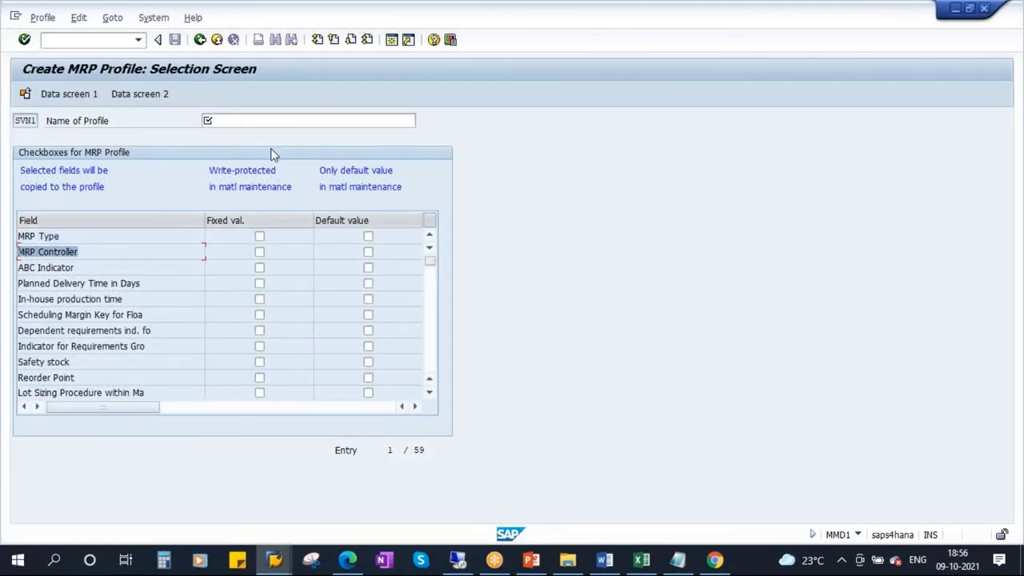
pyautogui.click(233, 120)
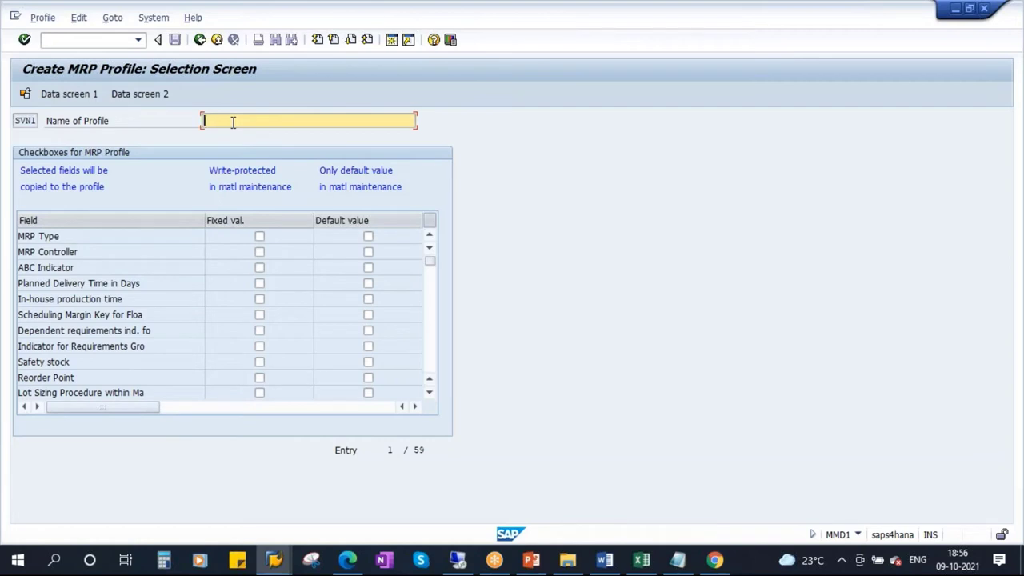
pyautogui.write('NEW_SAVAN_PROFILE')
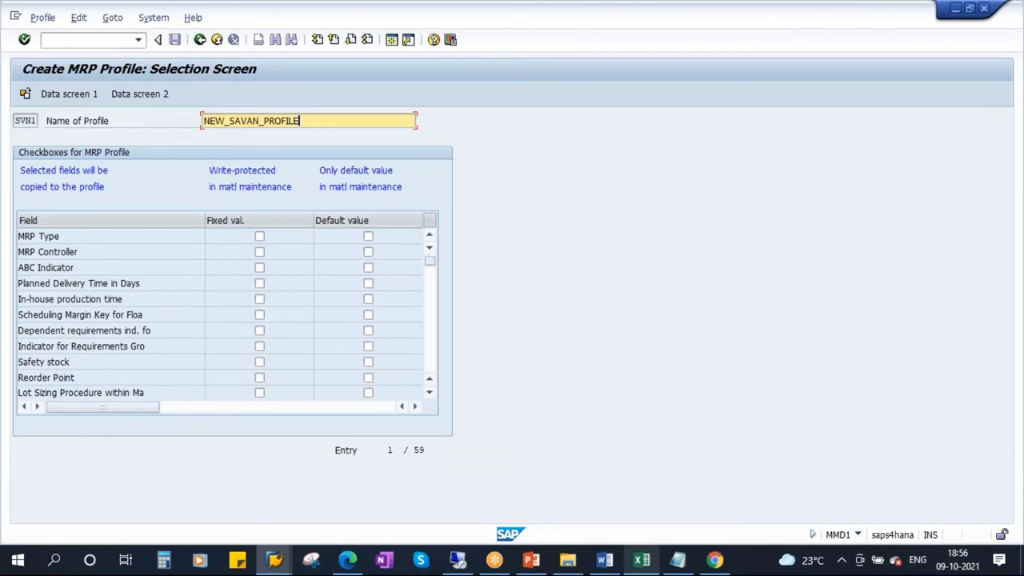
# - Present the MRP Profile slide in PowerPoint and mark the Fixed values heading, the MRP type label and its value VB in red
pyautogui.click(531, 559)
pyautogui.click(862, 536)
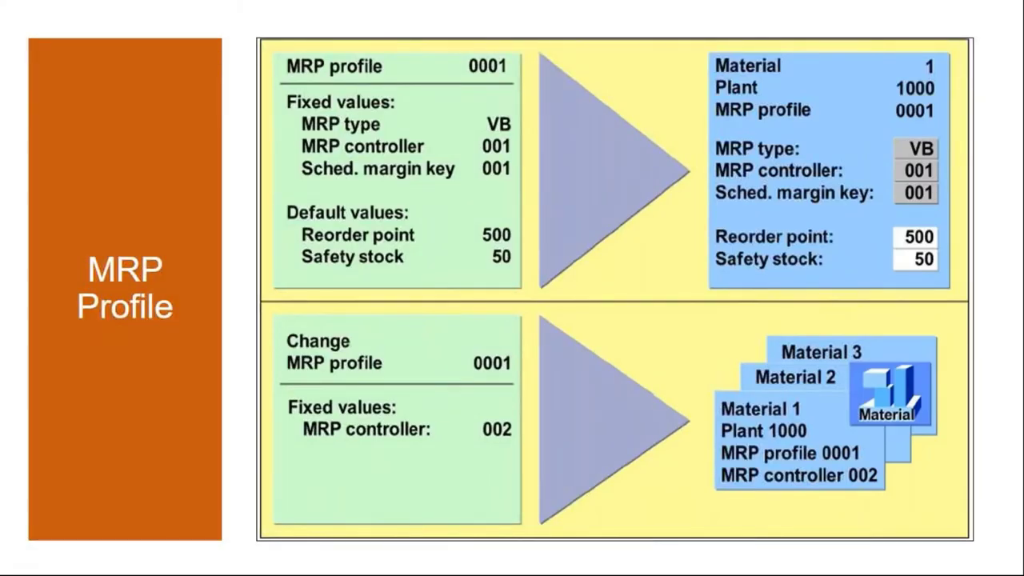
pyautogui.moveTo(281, 112); pyautogui.dragTo(387, 104)
pyautogui.moveTo(488, 114)
pyautogui.mouseDown()
pyautogui.moveTo(486, 136)
pyautogui.moveTo(489, 114)
pyautogui.mouseUp()
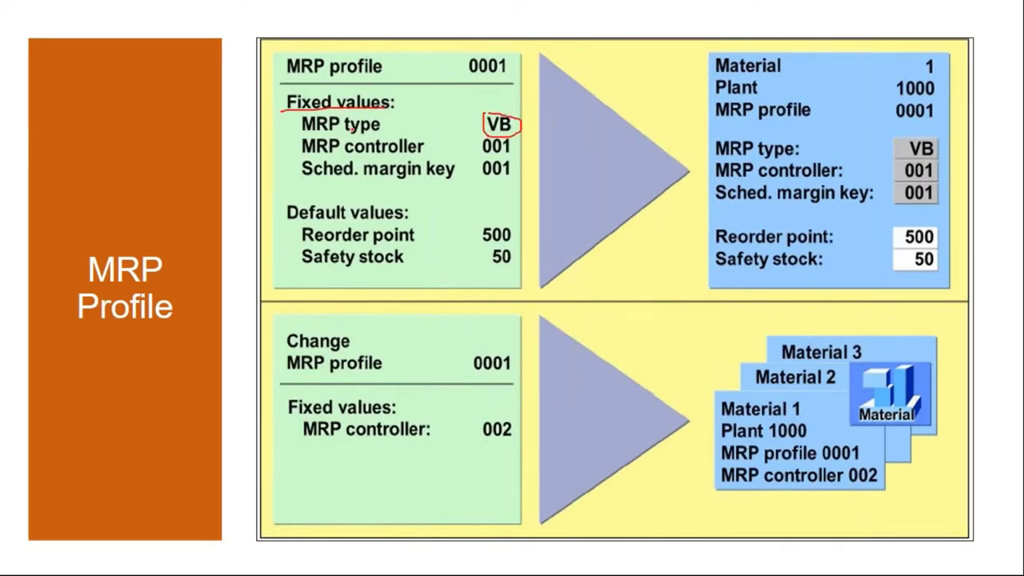
pyautogui.moveTo(302, 130); pyautogui.dragTo(379, 133)
# - Draw red connecting lines from profile 0001 and MRP type VB to the material box, and circle VB there
pyautogui.moveTo(484, 67)
pyautogui.mouseDown()
pyautogui.moveTo(620, 48)
pyautogui.moveTo(779, 74)
pyautogui.mouseUp()
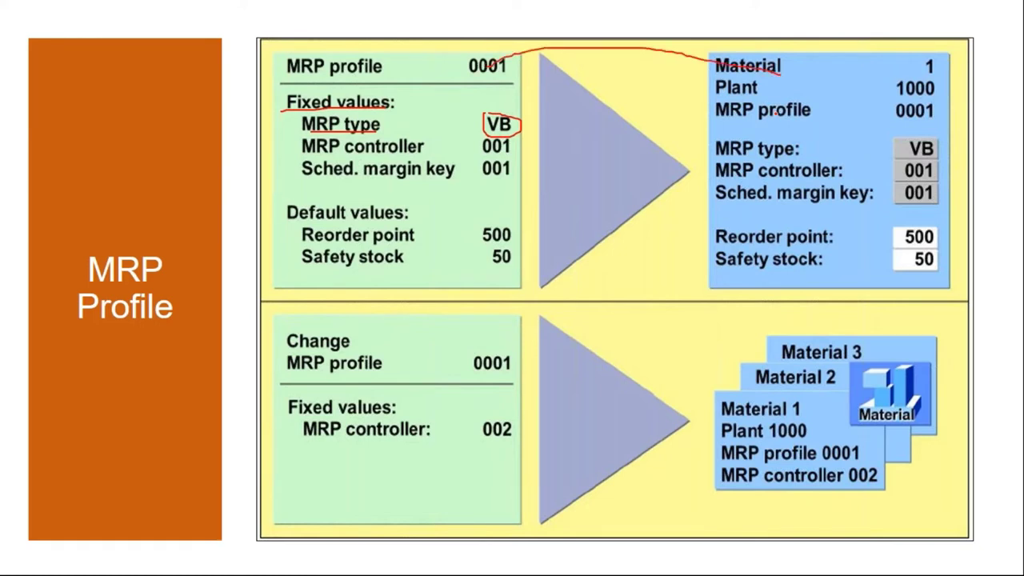
pyautogui.moveTo(513, 125); pyautogui.dragTo(904, 149)
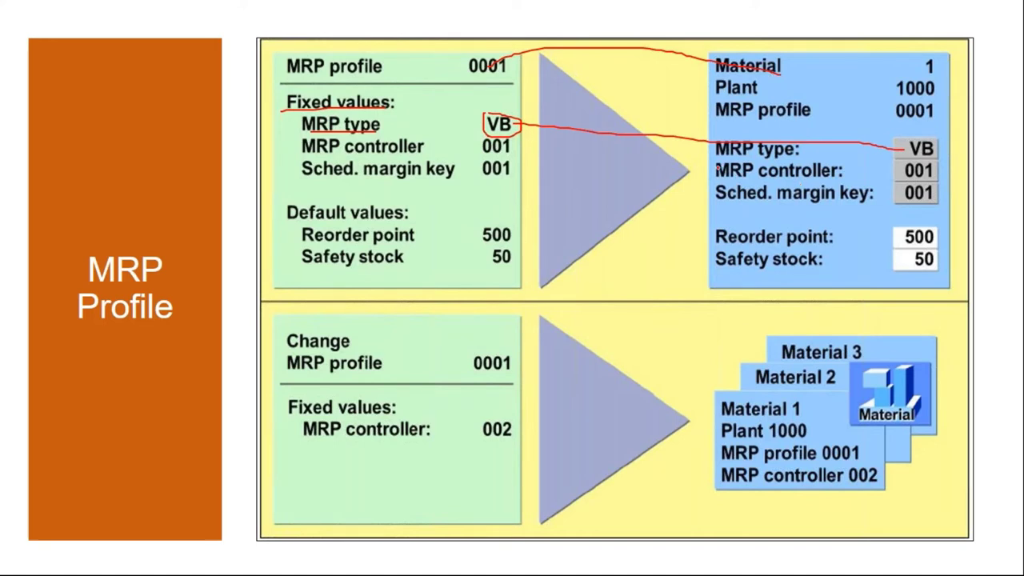
pyautogui.moveTo(507, 125)
pyautogui.mouseDown()
pyautogui.moveTo(900, 148)
pyautogui.moveTo(914, 133)
pyautogui.moveTo(936, 159)
pyautogui.moveTo(913, 123)
pyautogui.mouseUp()
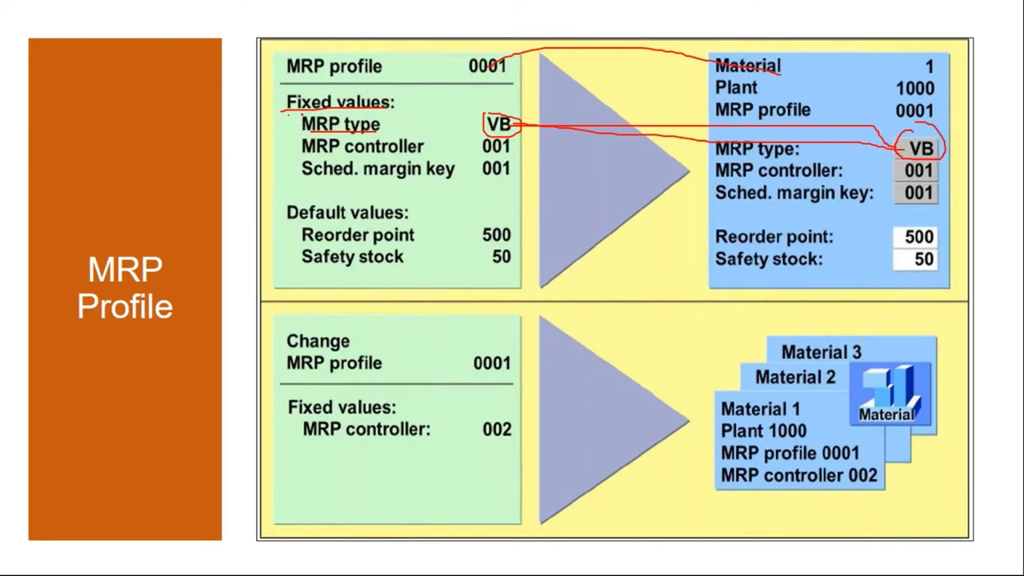
# - Underline the Fixed values heading again and the Default values heading in the upper MRP profile box in red
pyautogui.moveTo(288, 114); pyautogui.dragTo(418, 110)
pyautogui.moveTo(287, 217); pyautogui.dragTo(390, 221)
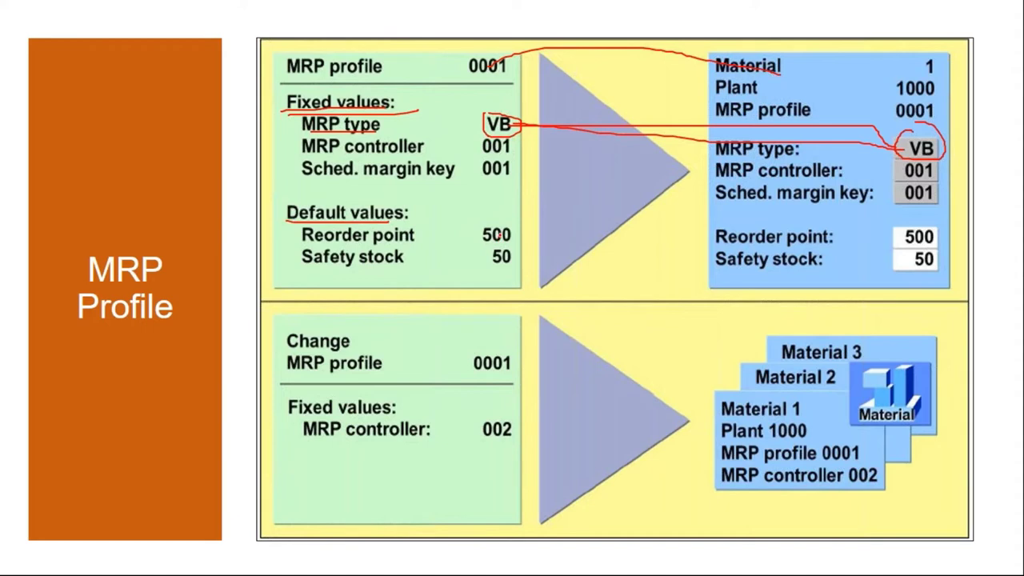
# - Draw a red line from reorder point 500 to the material box, circle 500 there, and erase all annotations
pyautogui.moveTo(497, 233); pyautogui.dragTo(938, 240)
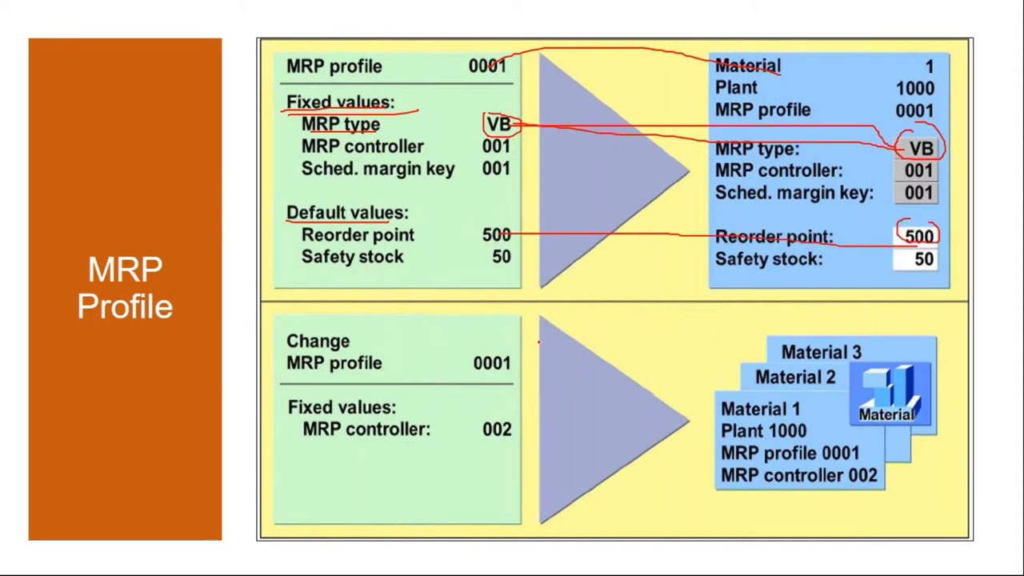
pyautogui.press('e')
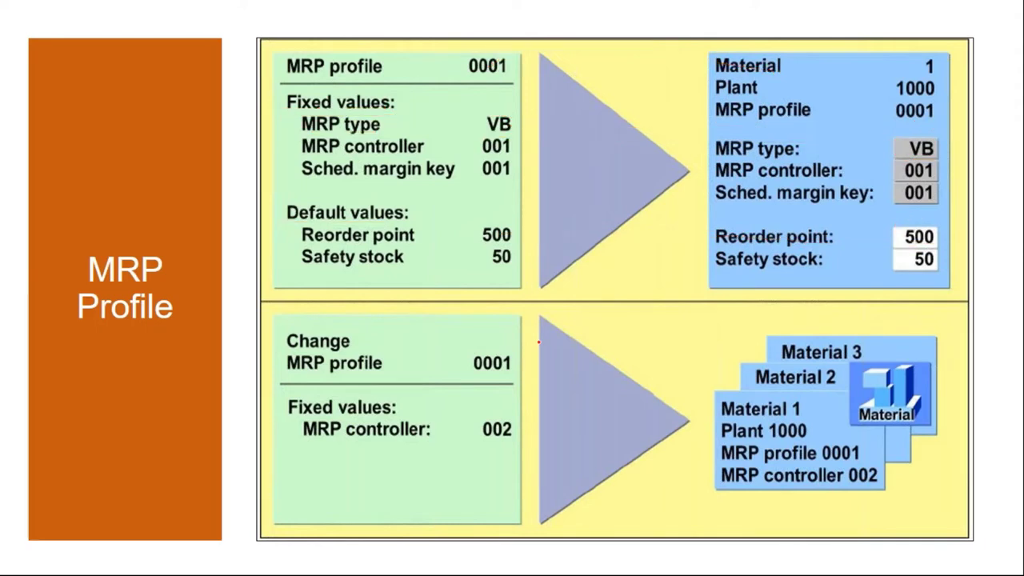
# - Circle the Fixed values and Default values headings in red, erase the marks and end the slide show
pyautogui.moveTo(284, 102)
pyautogui.mouseDown()
pyautogui.moveTo(345, 110)
pyautogui.moveTo(314, 80)
pyautogui.mouseUp()
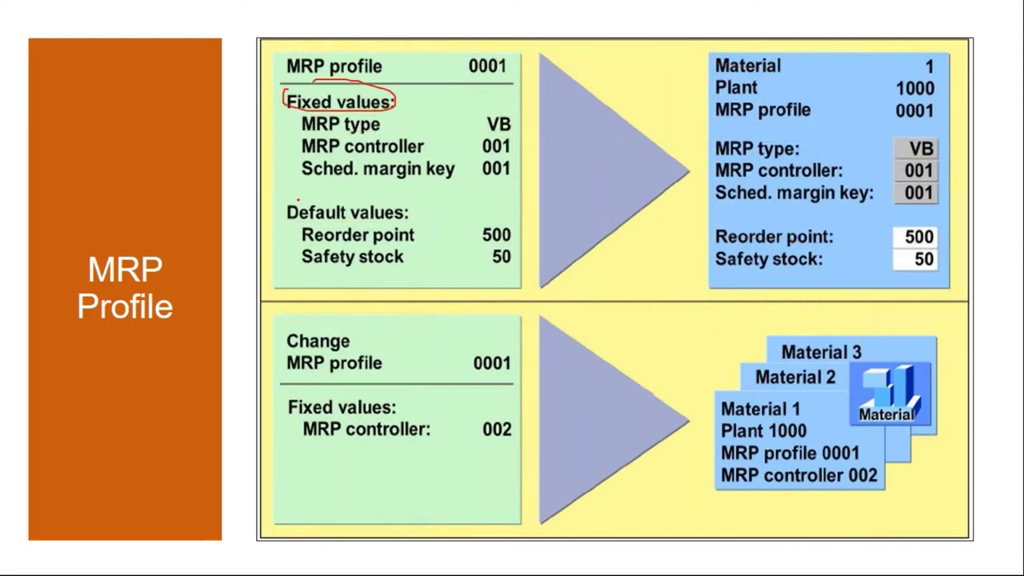
pyautogui.moveTo(295, 202)
pyautogui.mouseDown()
pyautogui.moveTo(410, 207)
pyautogui.moveTo(317, 188)
pyautogui.mouseUp()
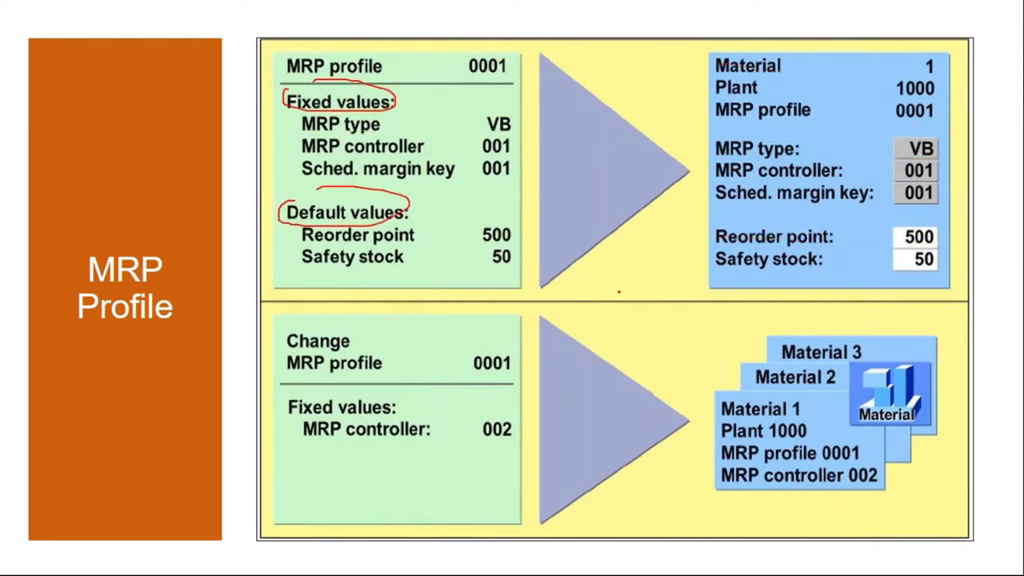
pyautogui.press('e')
pyautogui.press('Escape')
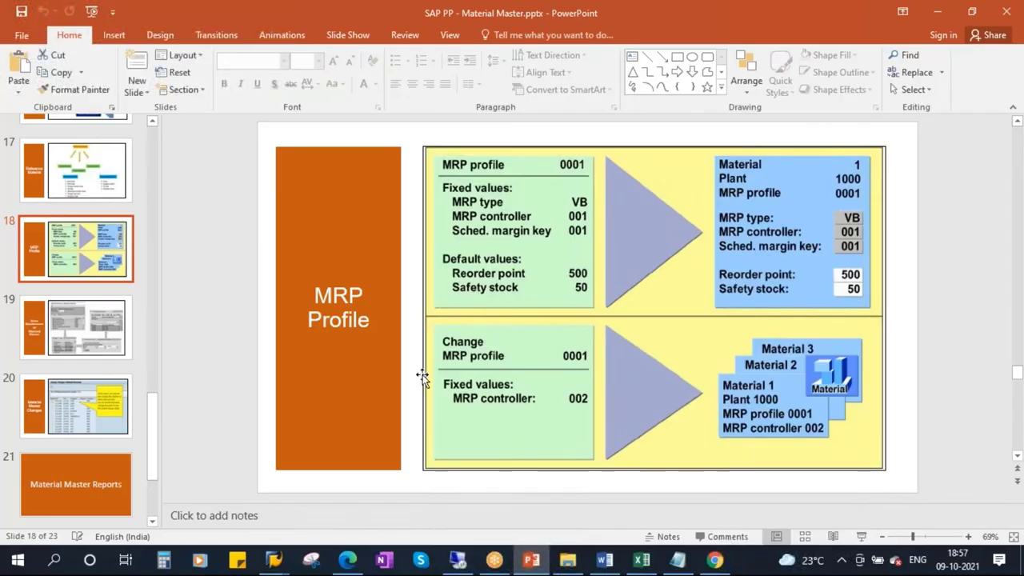
# - Switch back to SAP and mark MRP Type and Lot Sizing Procedure as fixed values and MRP Controller as a default value
pyautogui.moveTo(274, 560)
pyautogui.click(278, 476)
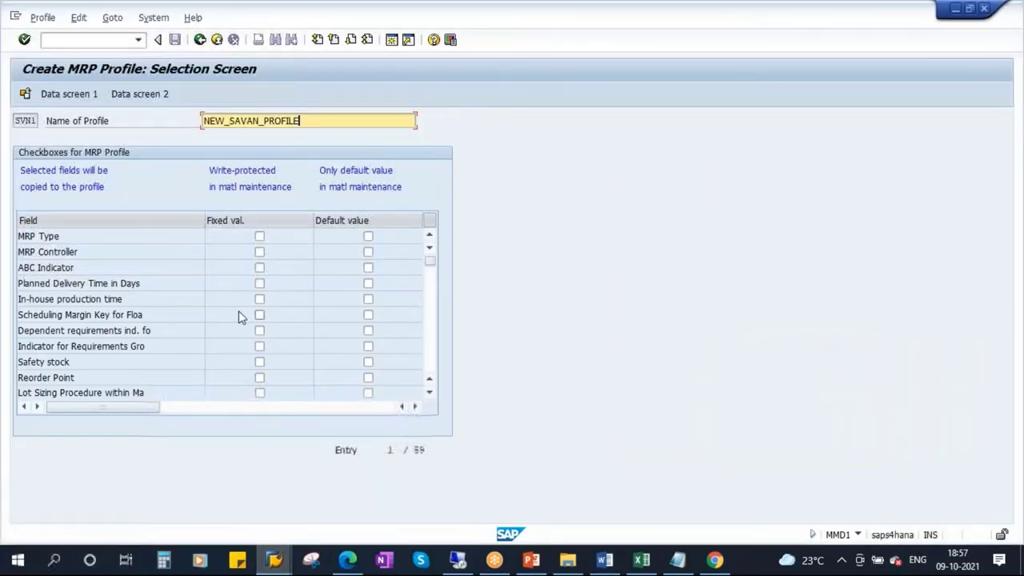
pyautogui.click(259, 236)
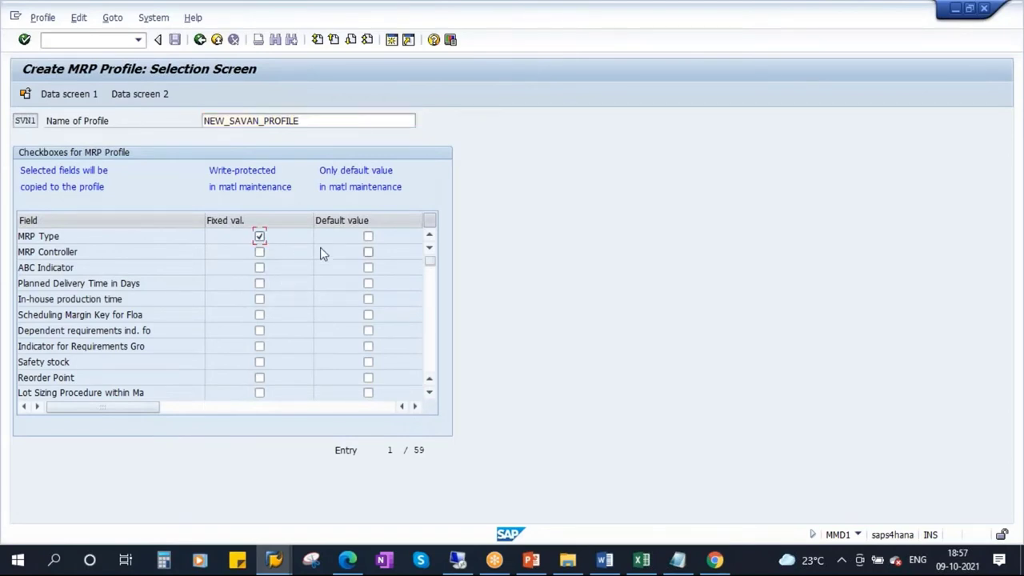
pyautogui.click(368, 254)
pyautogui.click(259, 393)
# - Look through the profile's field list and mark the Scheduling Margin Key as a fixed value
pyautogui.scroll(-2, 289, 329)
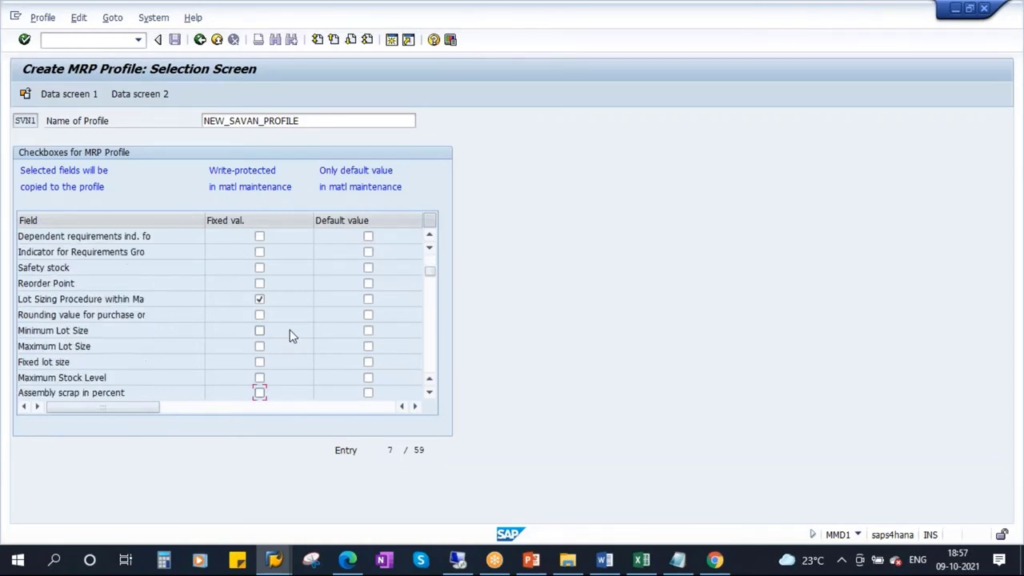
pyautogui.scroll(-2, 290, 336)
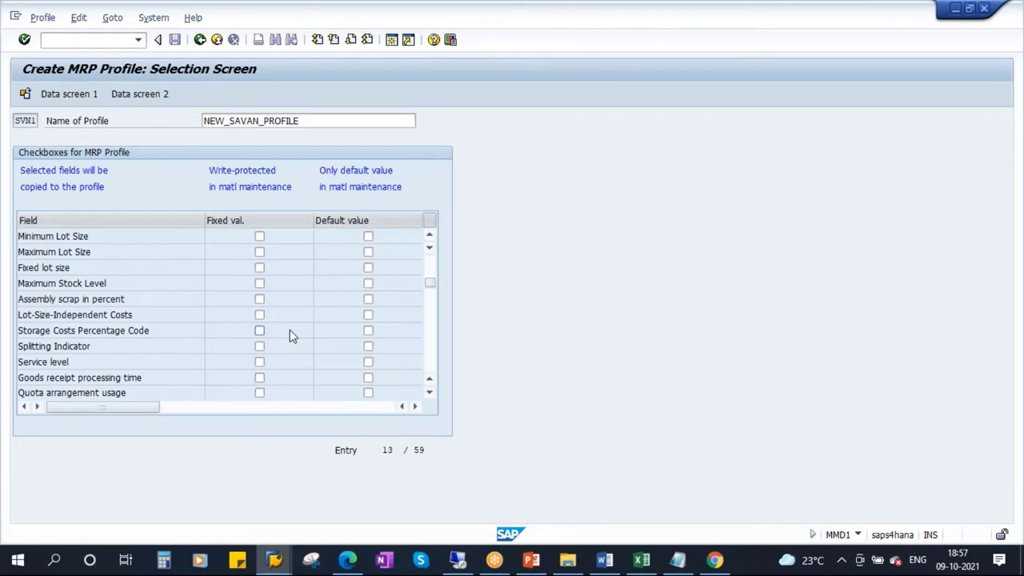
pyautogui.scroll(-1, 290, 334)
pyautogui.scroll(-1, 292, 335)
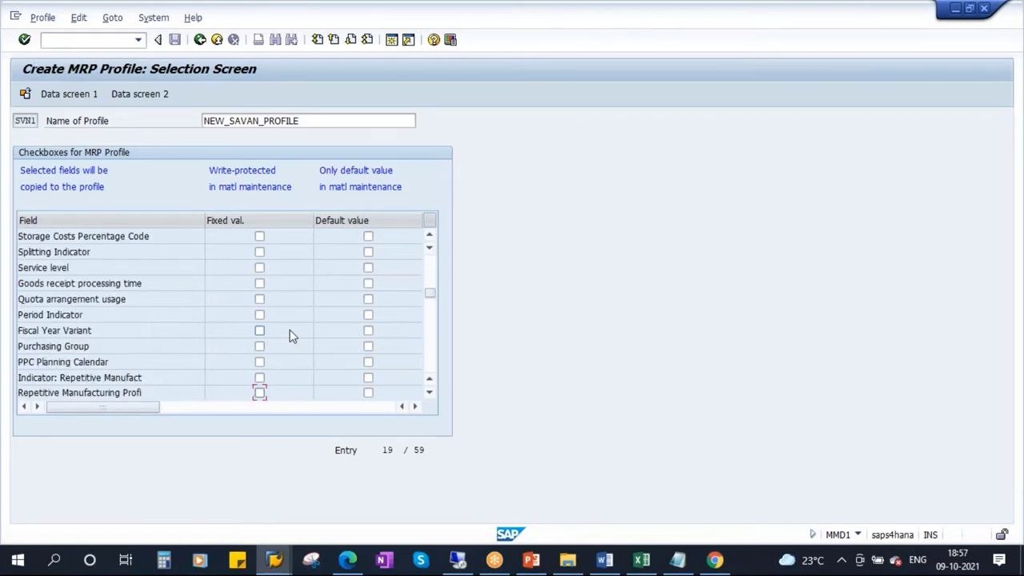
pyautogui.scroll(-1, 290, 329)
pyautogui.scroll(7, 290, 327)
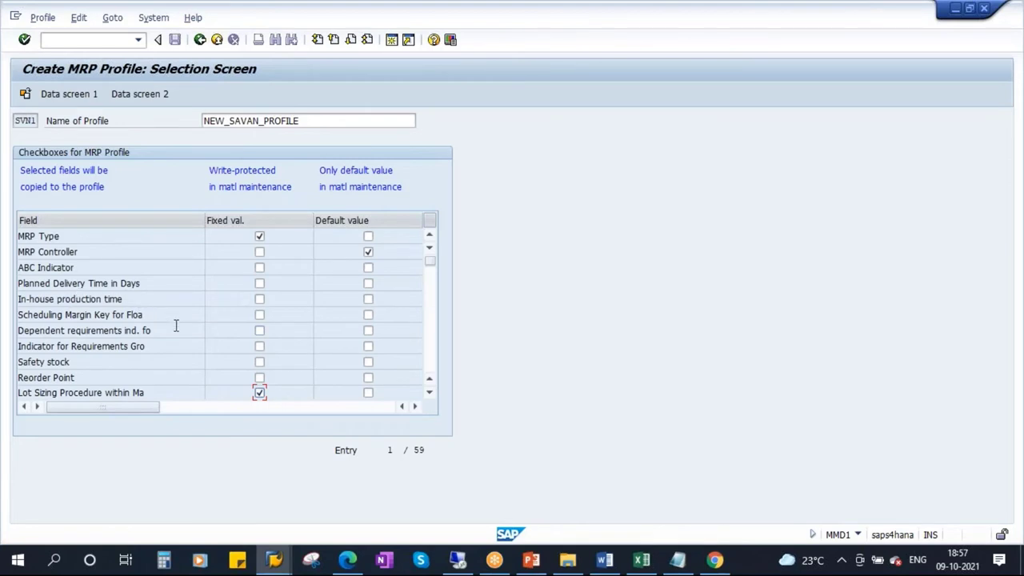
pyautogui.click(259, 316)
pyautogui.scroll(-1, 325, 316)
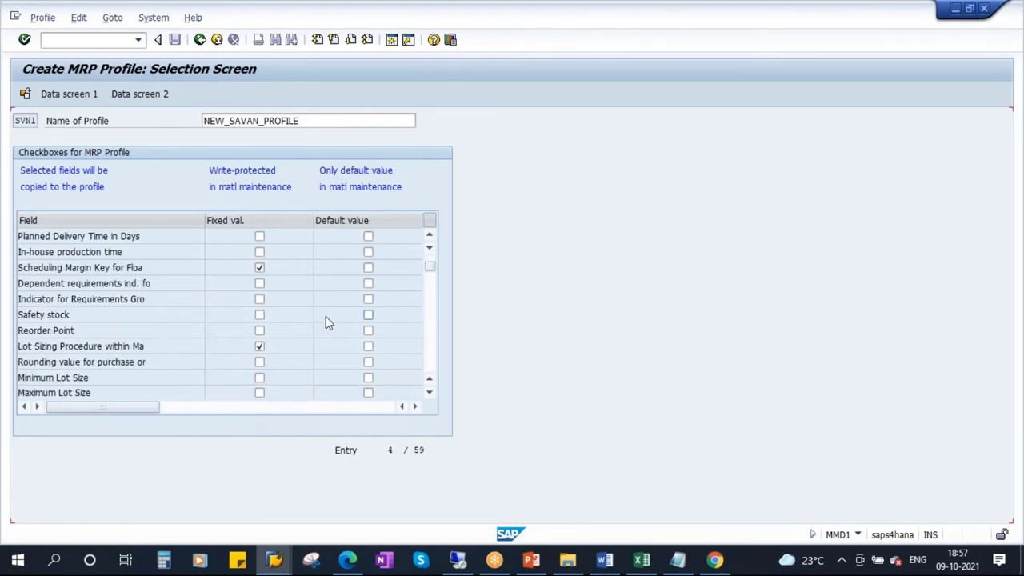
pyautogui.scroll(1, 325, 316)
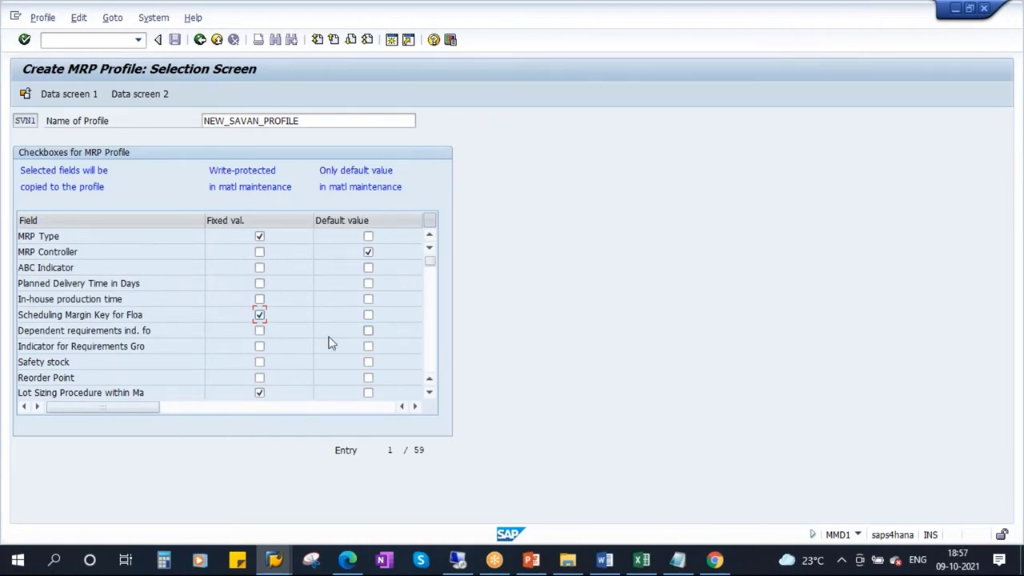
pyautogui.scroll(-1, 328, 343)
pyautogui.scroll(1, 329, 343)
pyautogui.scroll(-2, 344, 332)
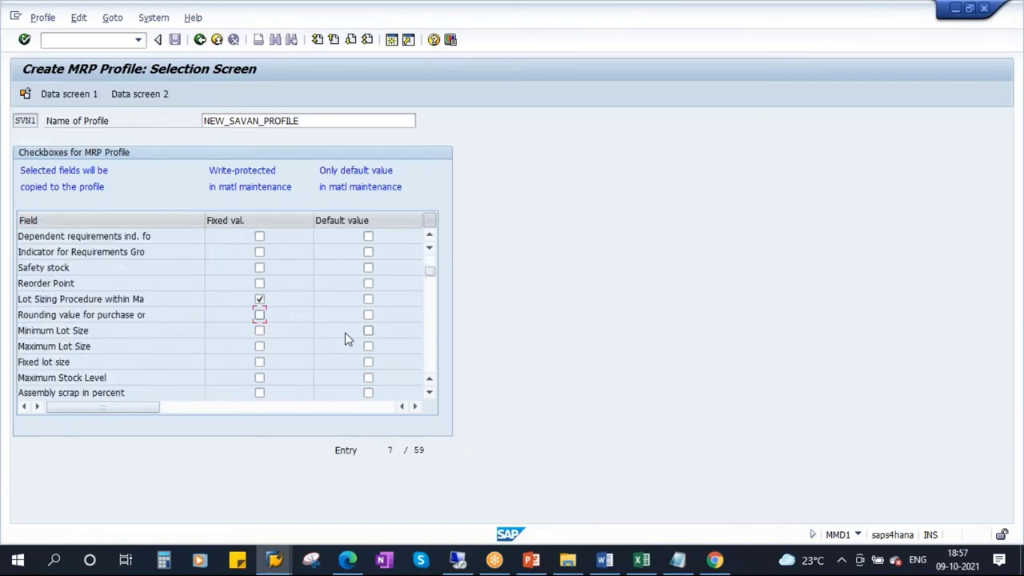
pyautogui.scroll(2, 344, 332)
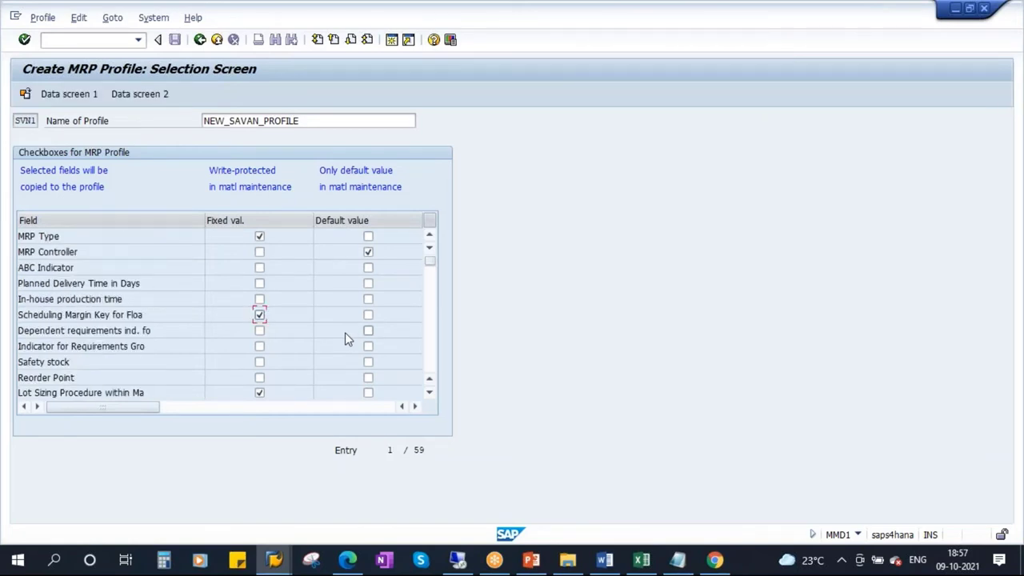
# - Capture the MRP profile selection screen, including the ticked fields, with Snipping Tool and minimize the snip
pyautogui.click(310, 561)
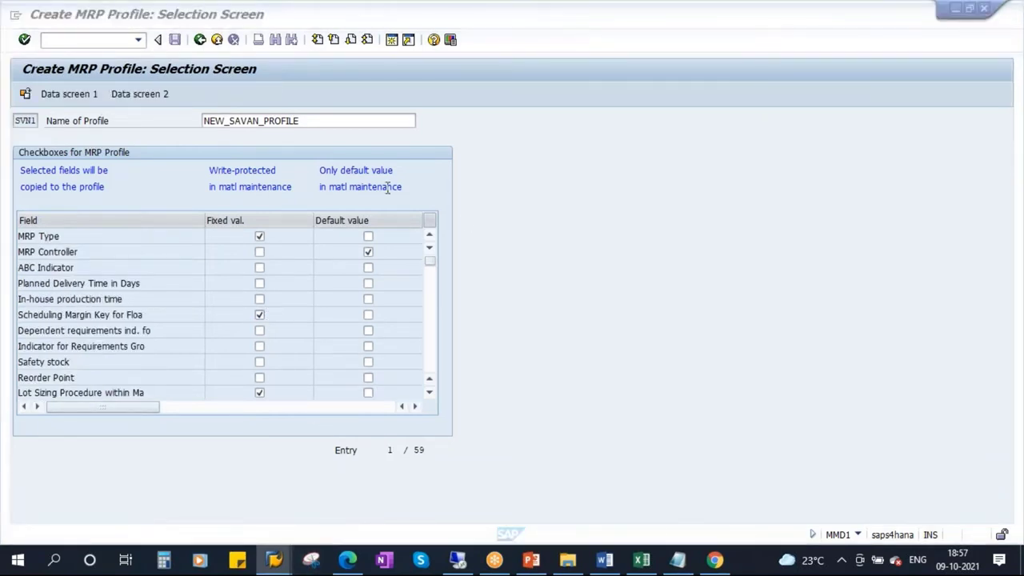
pyautogui.click(685, 302)
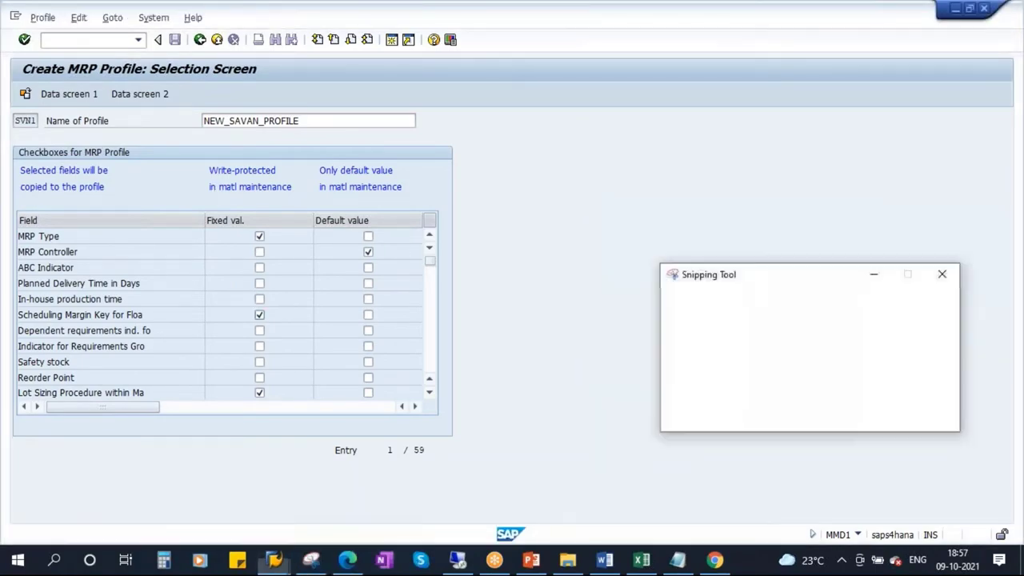
pyautogui.moveTo(10, 60); pyautogui.dragTo(523, 461)
pyautogui.moveTo(205, 23); pyautogui.dragTo(218, 47)
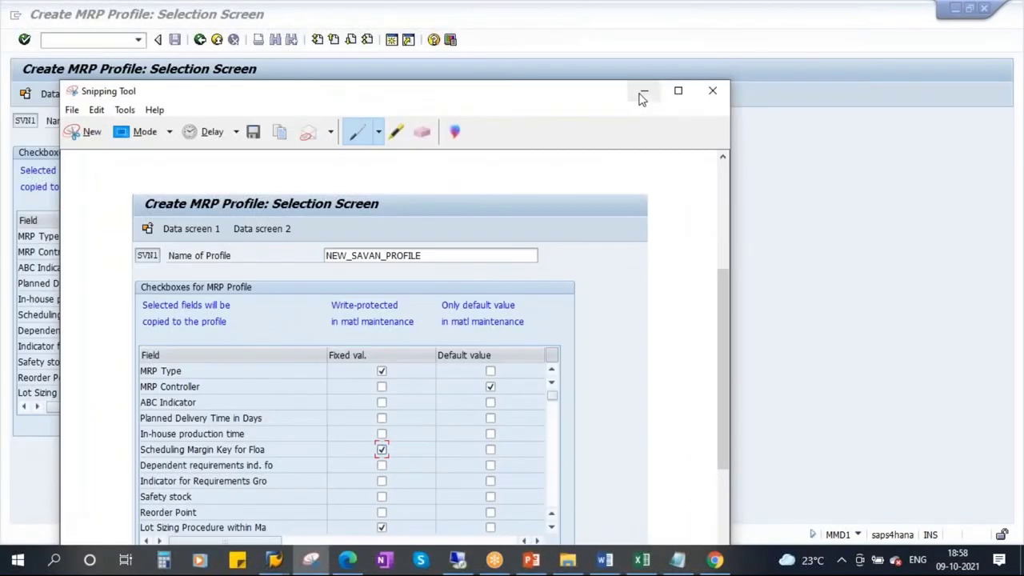
pyautogui.click(642, 95)
# - Open Data Screen 1 of the profile and compare its fields with the selection screen snip
pyautogui.click(68, 95)
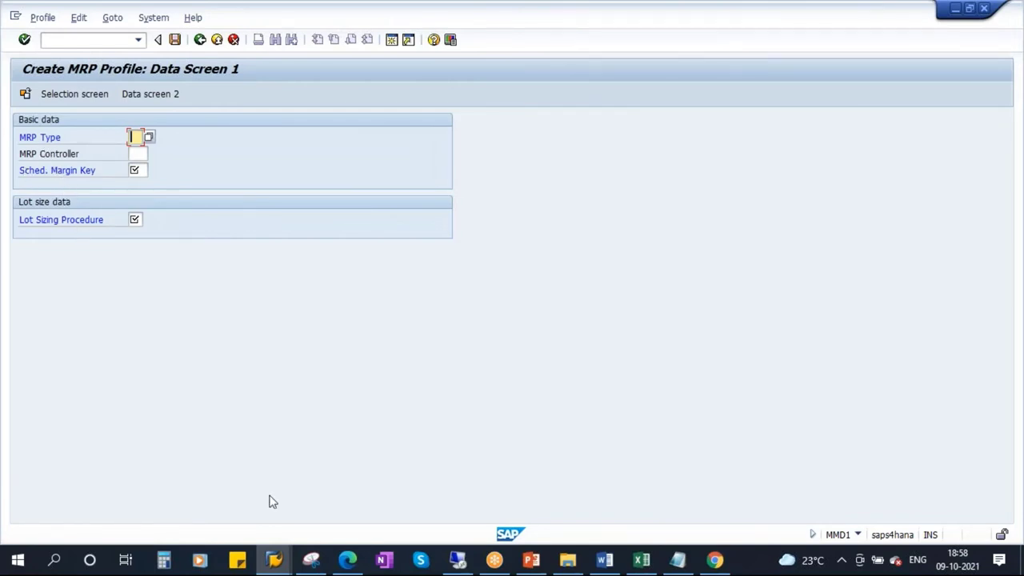
pyautogui.click(311, 560)
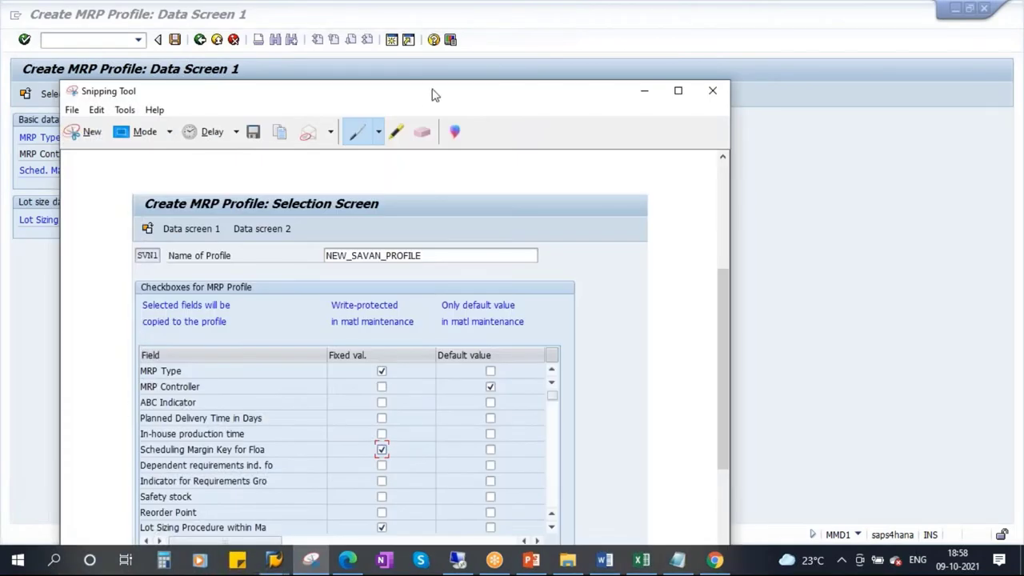
pyautogui.moveTo(434, 91); pyautogui.dragTo(575, 52)
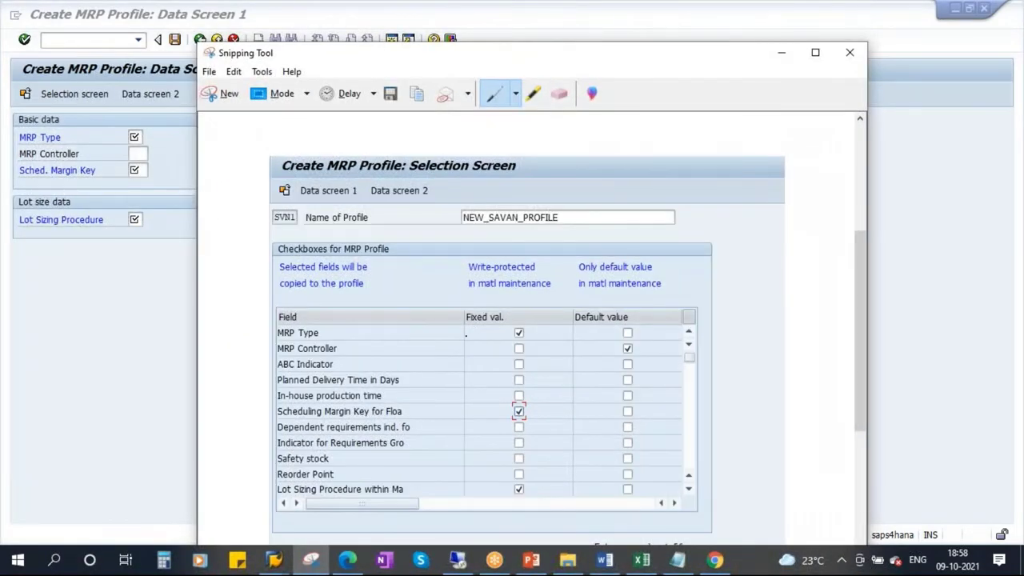
pyautogui.click(778, 52)
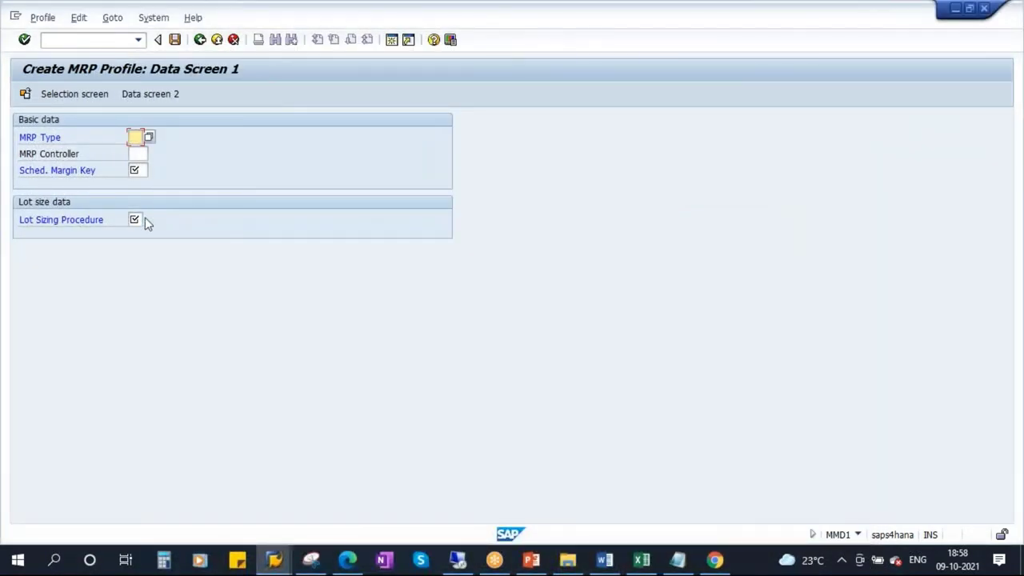
# - Set MRP Type to PD, MRP Controller to 001, Sched. Margin Key to 000 and Lot Sizing Procedure to EX
pyautogui.write('PD')
pyautogui.click(135, 153)
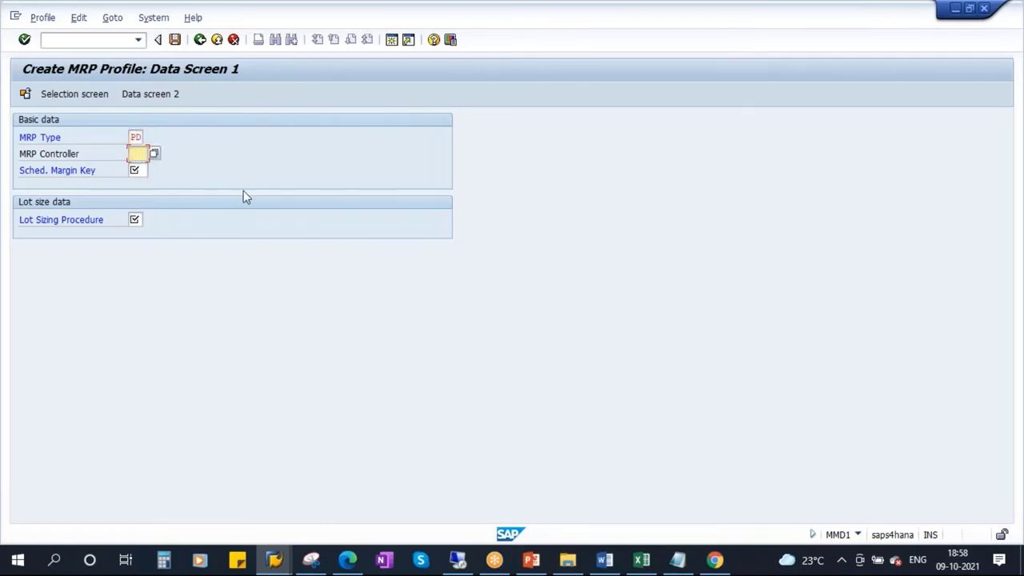
pyautogui.write('001')
pyautogui.click(136, 171)
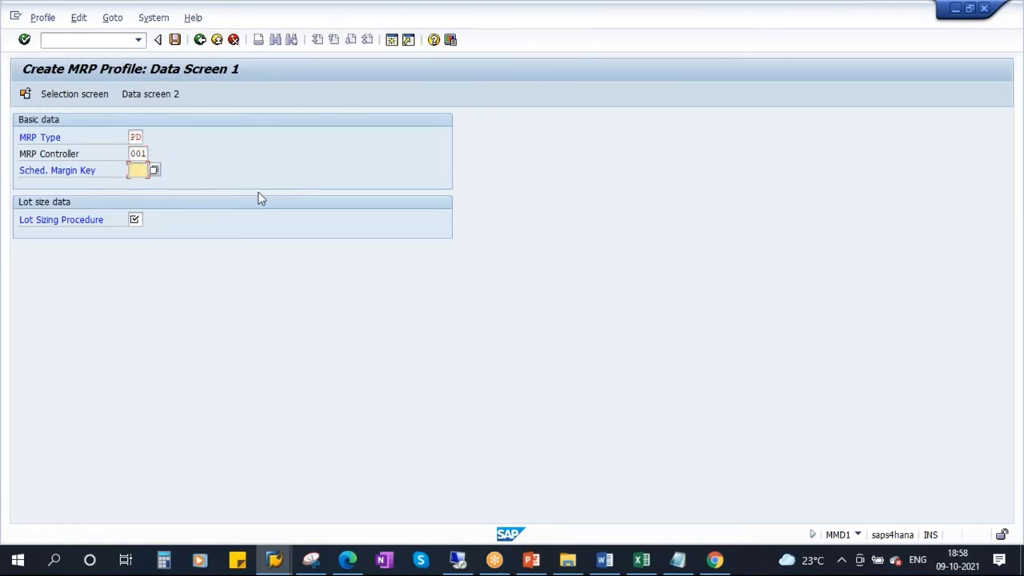
pyautogui.write('000')
pyautogui.click(134, 219)
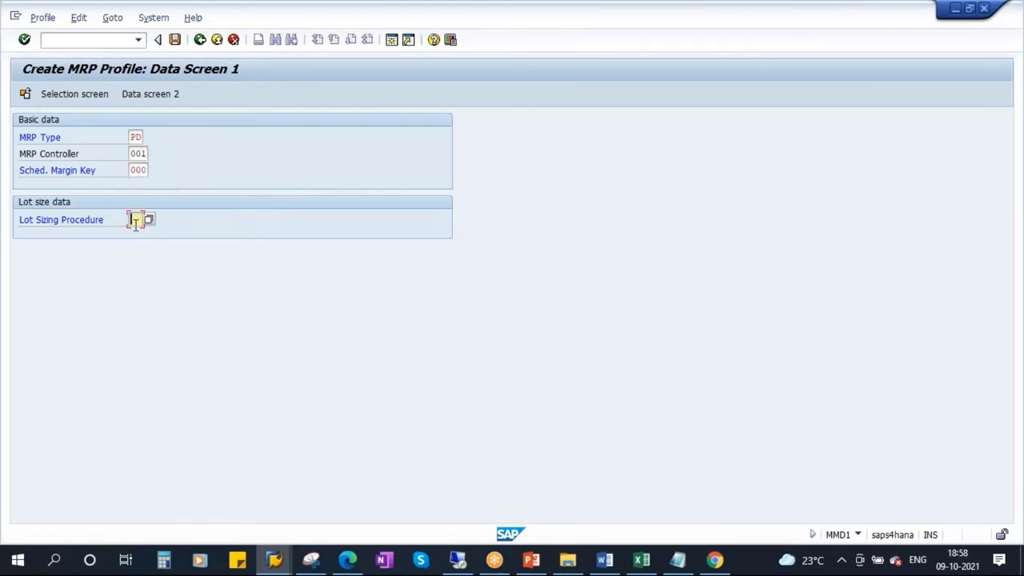
pyautogui.write('EX')
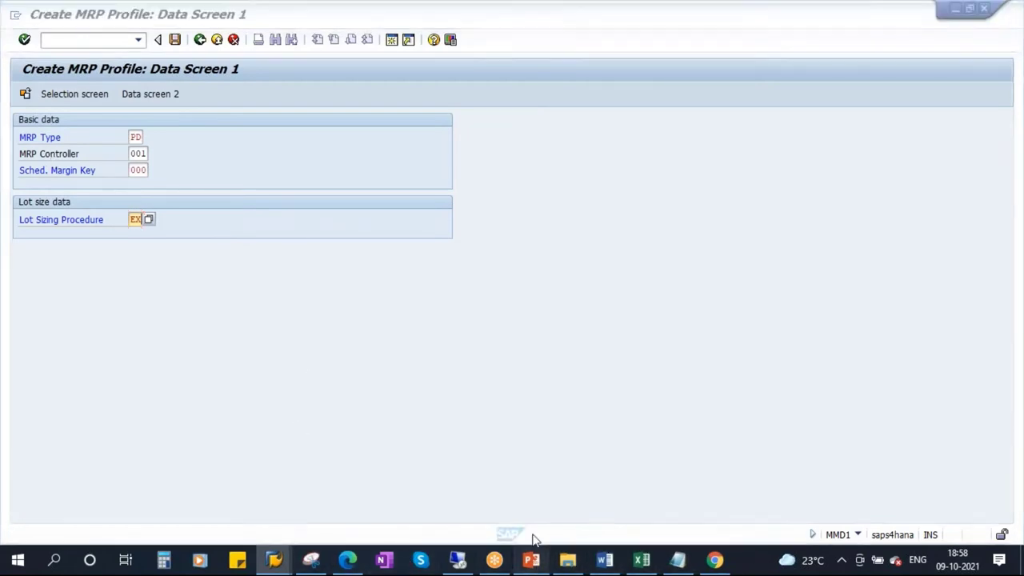
# - Close the earlier selection screen snip in Snipping Tool and return to Data Screen 1
pyautogui.click(531, 560)
pyautogui.hotkey('alt', 'Tab')
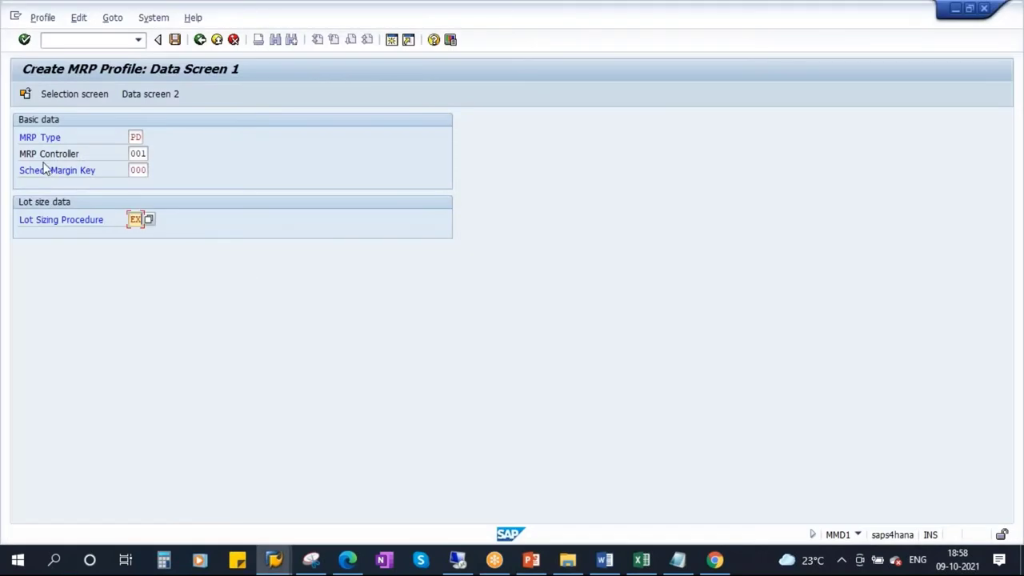
pyautogui.click(311, 560)
pyautogui.click(843, 51)
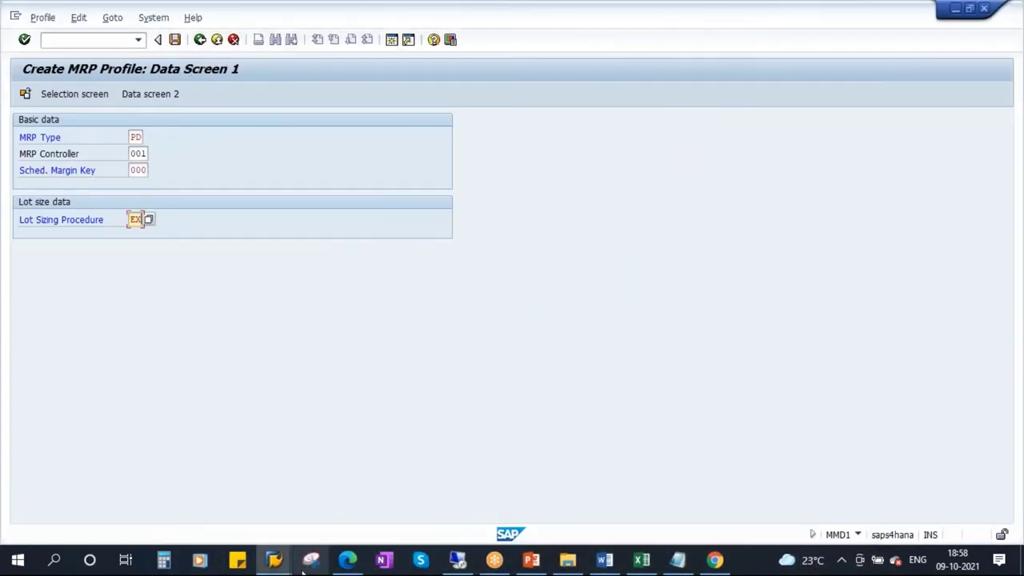
# - Capture the completed Data Screen 1 with Snipping Tool, minimize the snip and save the MRP profile
pyautogui.click(308, 561)
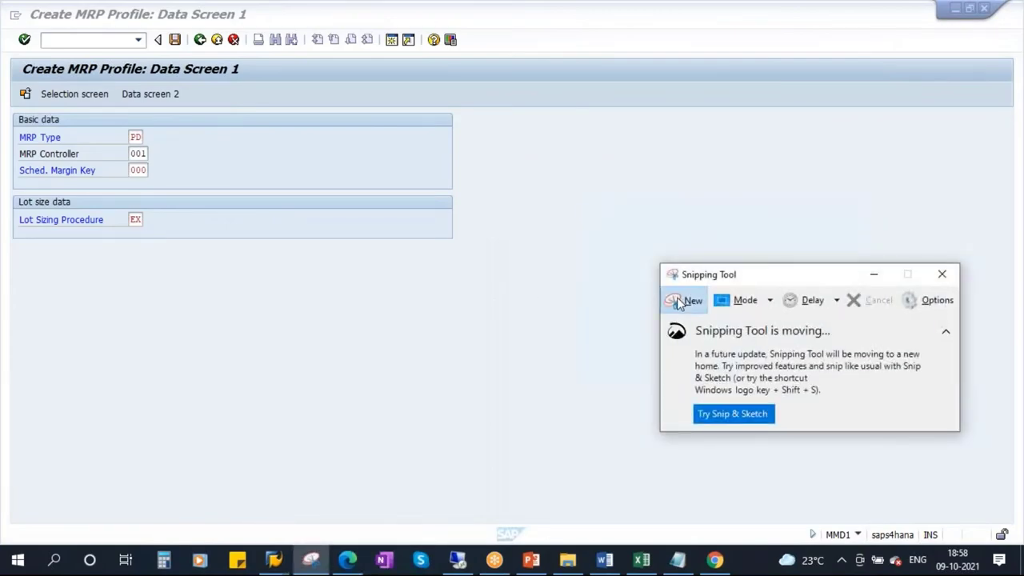
pyautogui.click(677, 301)
pyautogui.moveTo(3, 58); pyautogui.dragTo(505, 288)
pyautogui.moveTo(229, 18); pyautogui.dragTo(264, 80)
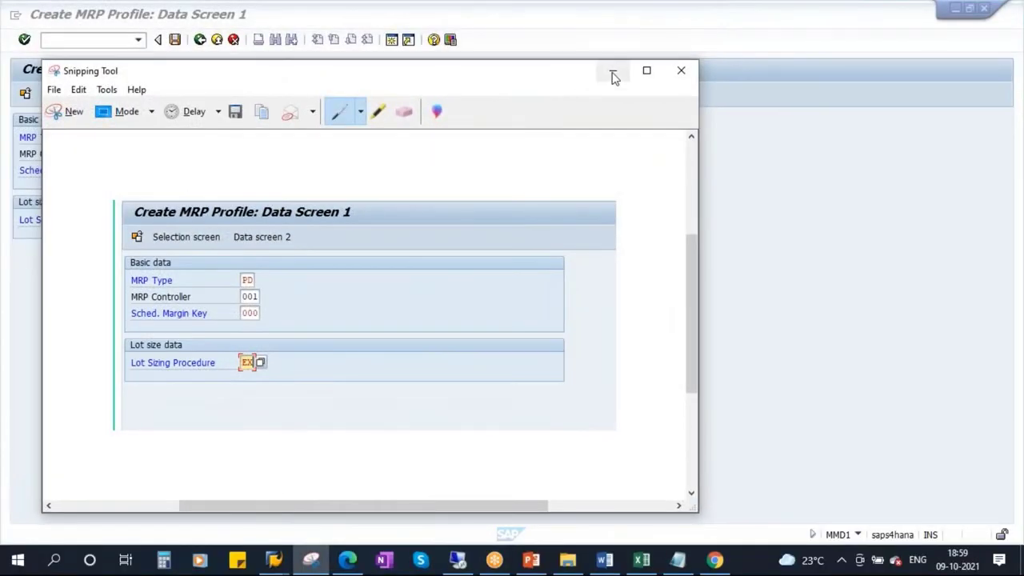
pyautogui.click(613, 76)
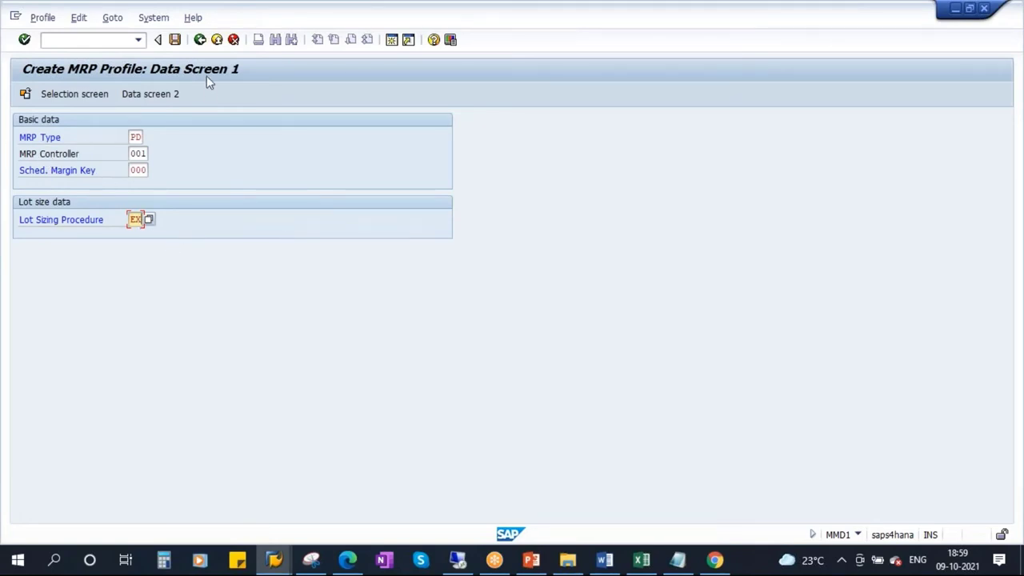
pyautogui.click(175, 40)
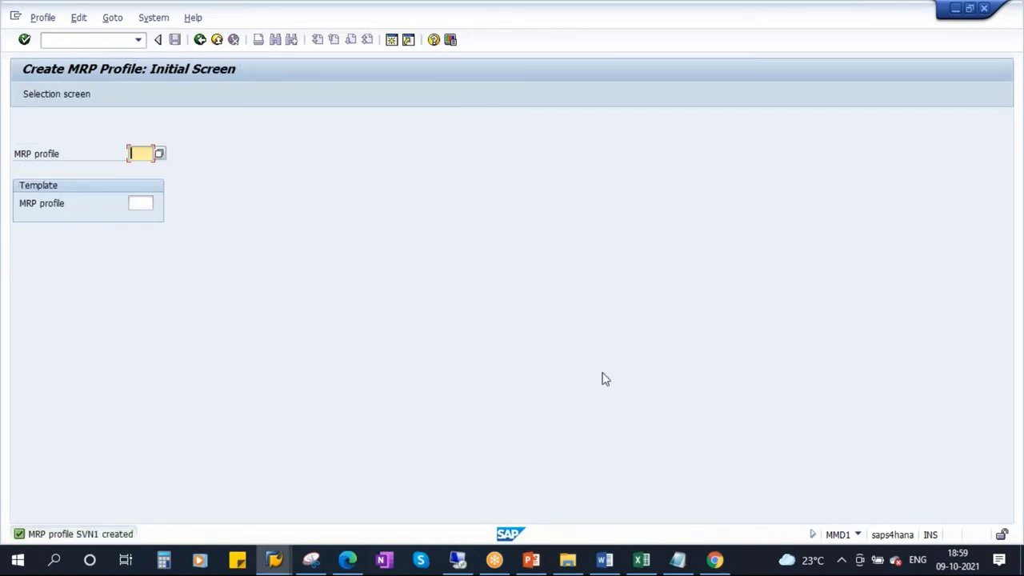
# - In the Notepad notes, replace the plant and MRP lines below Pepsi 1 L Bottle with SVN1
pyautogui.click(677, 560)
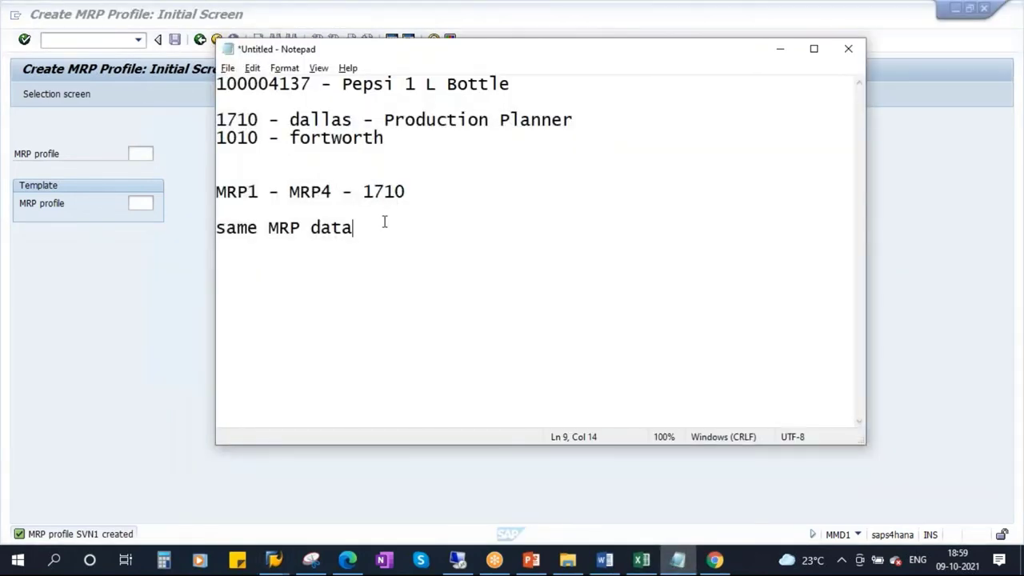
pyautogui.moveTo(384, 221); pyautogui.dragTo(213, 118)
pyautogui.press('Delete')
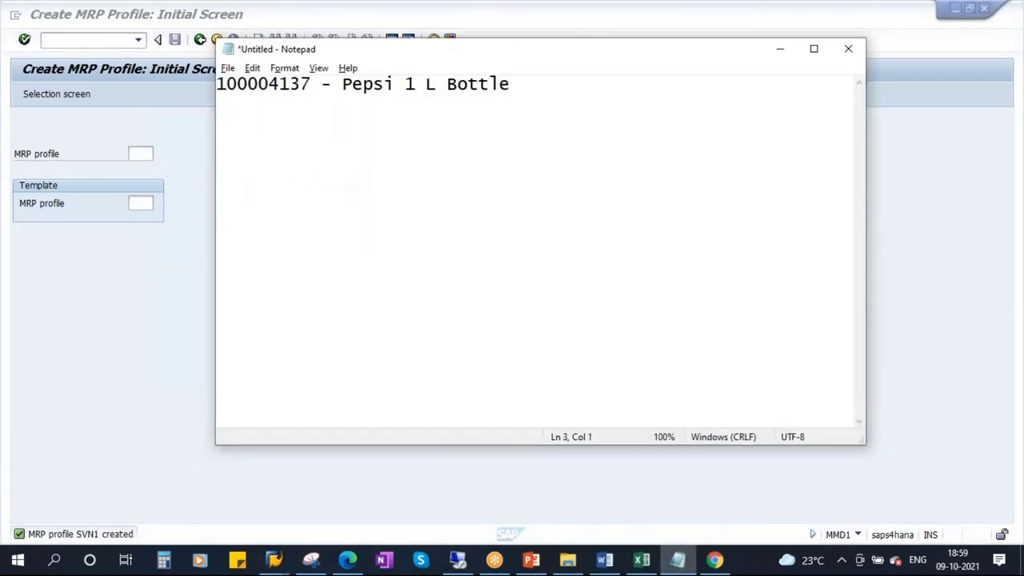
pyautogui.press('capslock')
pyautogui.write('SVN1')
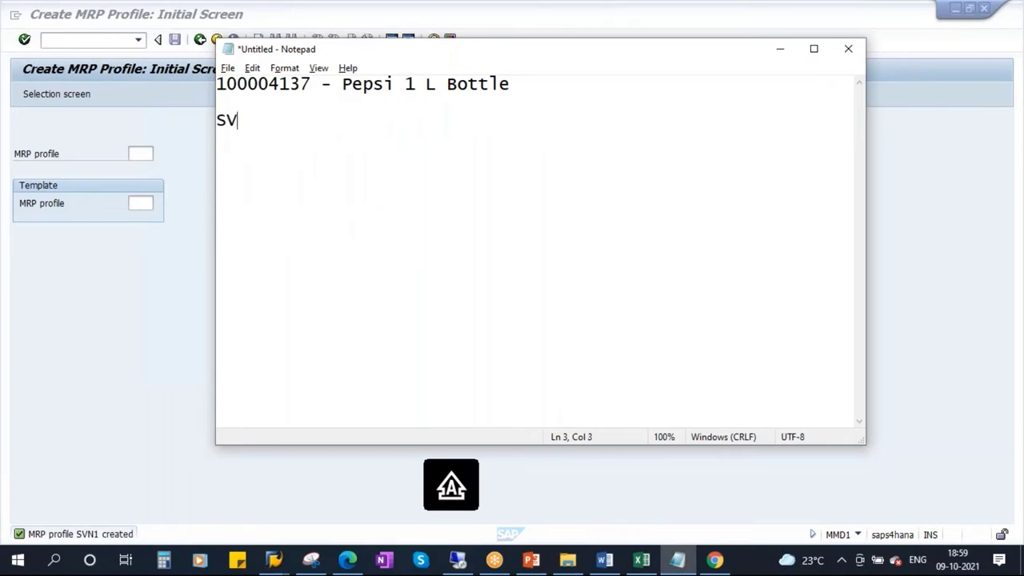
# - Put the notes away, glance at the MRP Profile slide, leave MRP profile creation and open transaction MM01
pyautogui.click(779, 49)
pyautogui.click(528, 561)
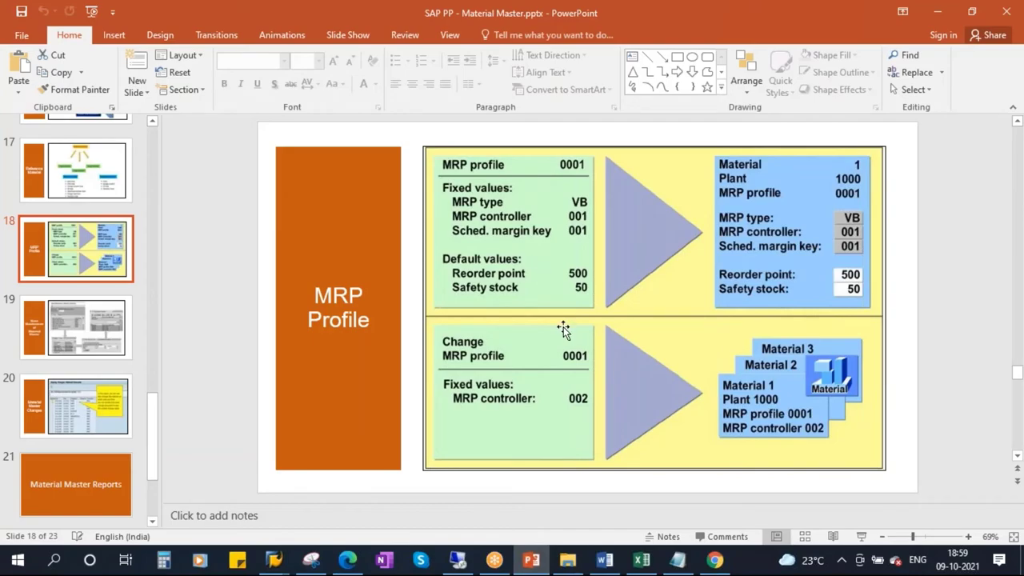
pyautogui.hotkey('alt', 'Tab')
pyautogui.click(199, 40)
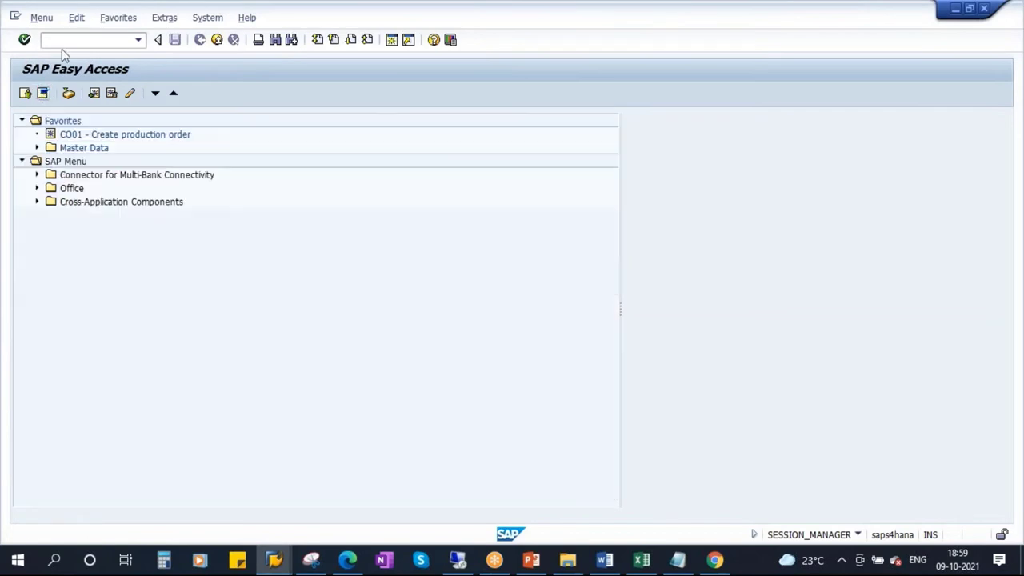
pyautogui.click(42, 94)
pyautogui.click(60, 41)
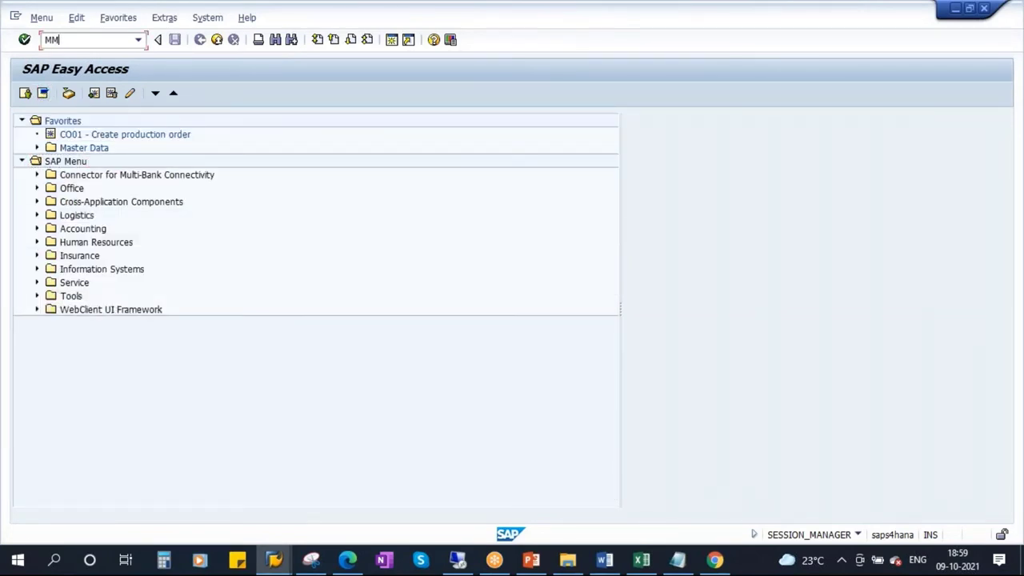
pyautogui.press('Return')
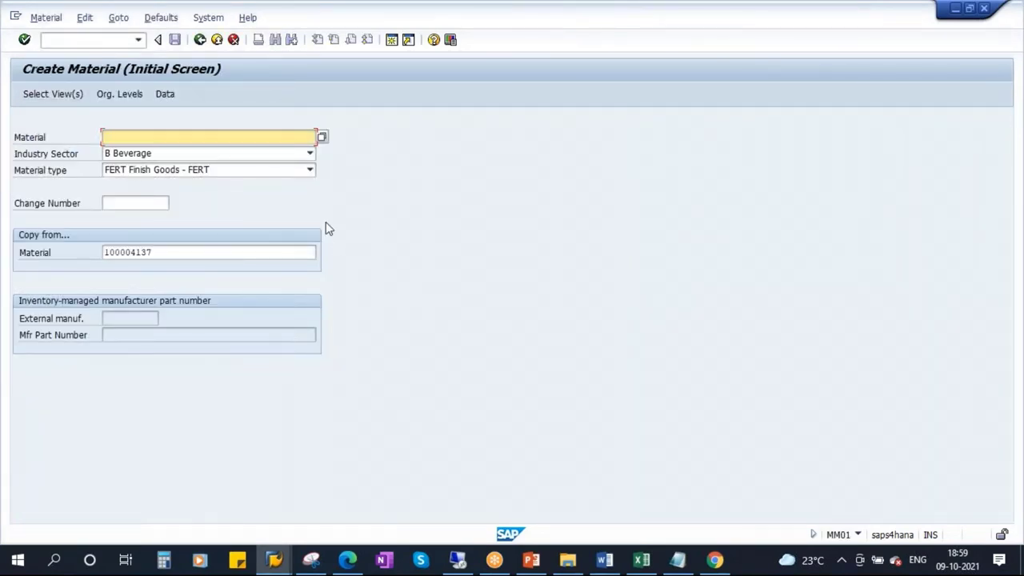
# - Clear the Industry Sector, Material type and Copy from Material entries on the Create Material initial screen
pyautogui.click(309, 154)
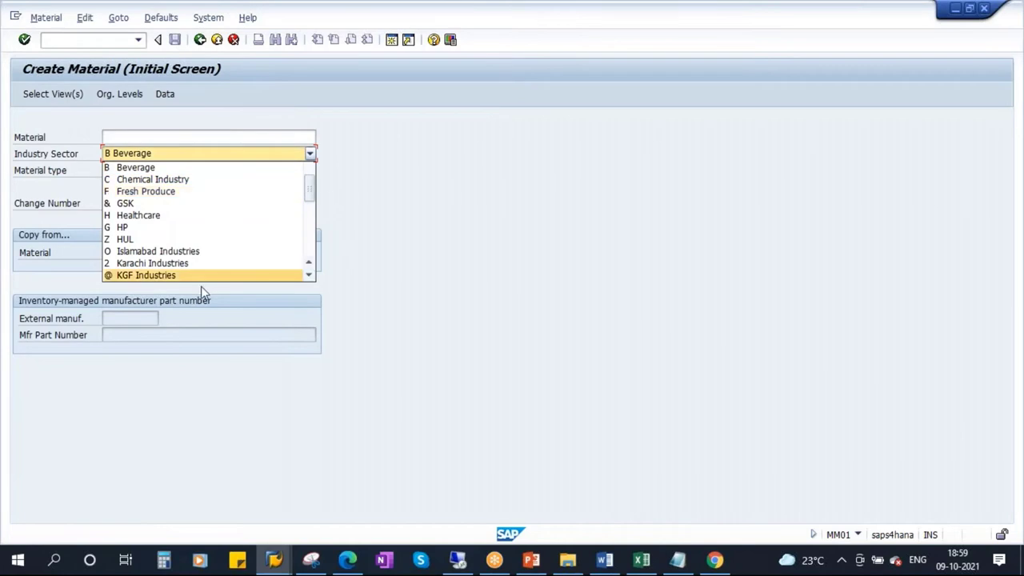
pyautogui.scroll(-5, 308, 244)
pyautogui.click(231, 276)
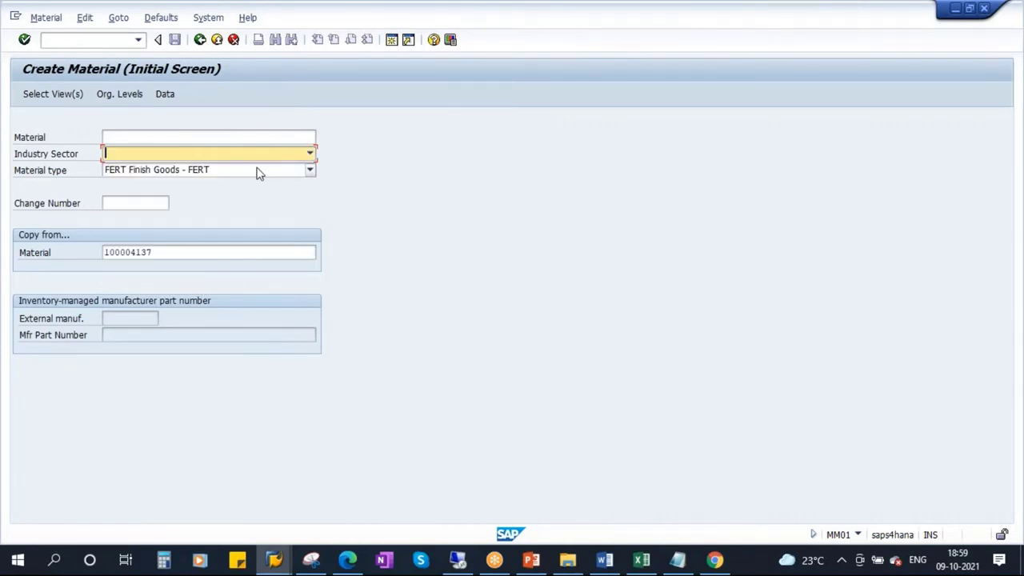
pyautogui.click(311, 172)
pyautogui.click(310, 173)
pyautogui.scroll(3, 314, 232)
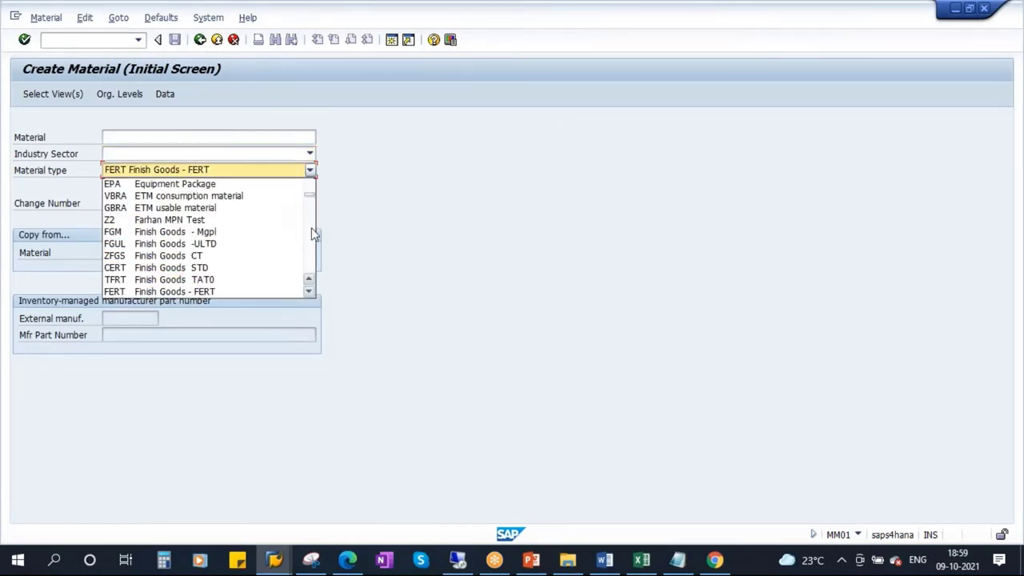
pyautogui.scroll(-5, 310, 200)
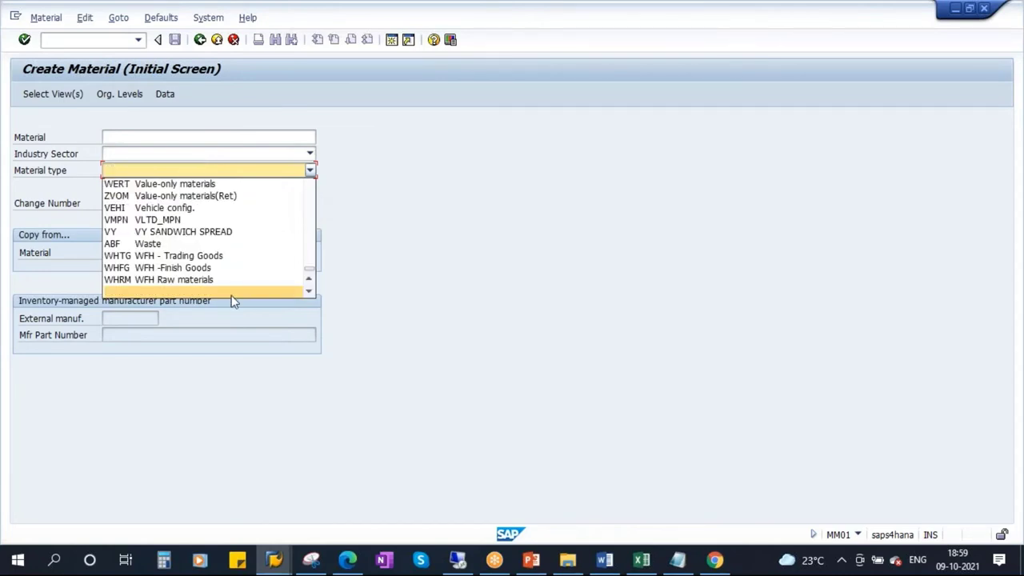
pyautogui.click(231, 291)
pyautogui.press('Tab')
pyautogui.press('Tab')
pyautogui.press('Delete')
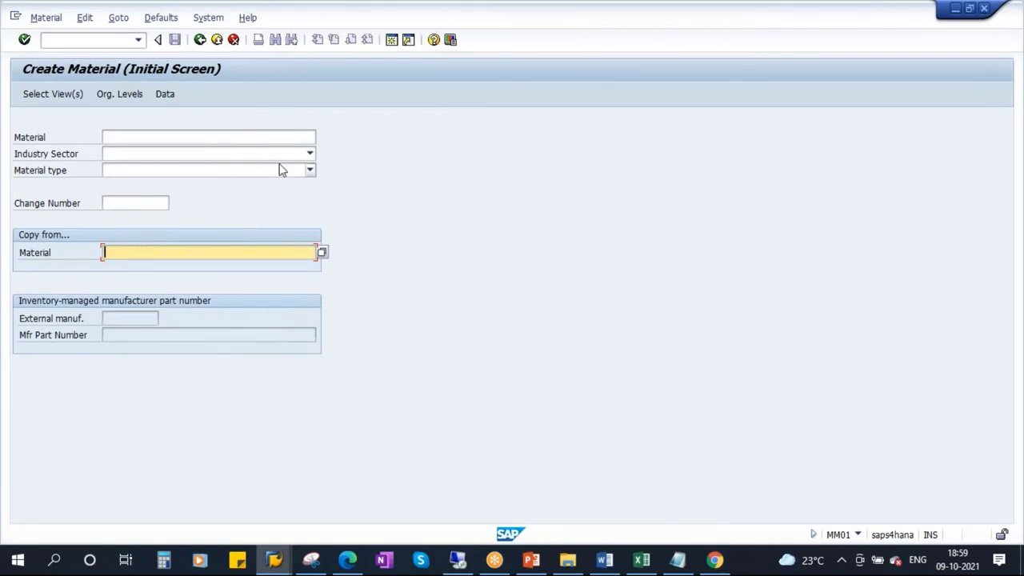
# - Set Industry Sector to B Beverage and Material type to FERT Finish Goods - FERT
pyautogui.click(310, 154)
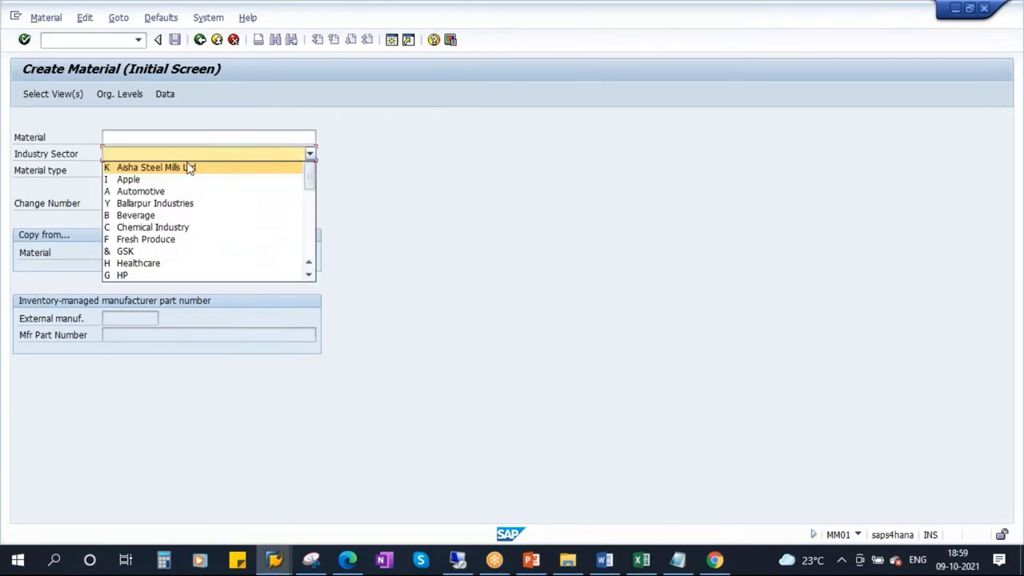
pyautogui.click(136, 215)
pyautogui.click(310, 171)
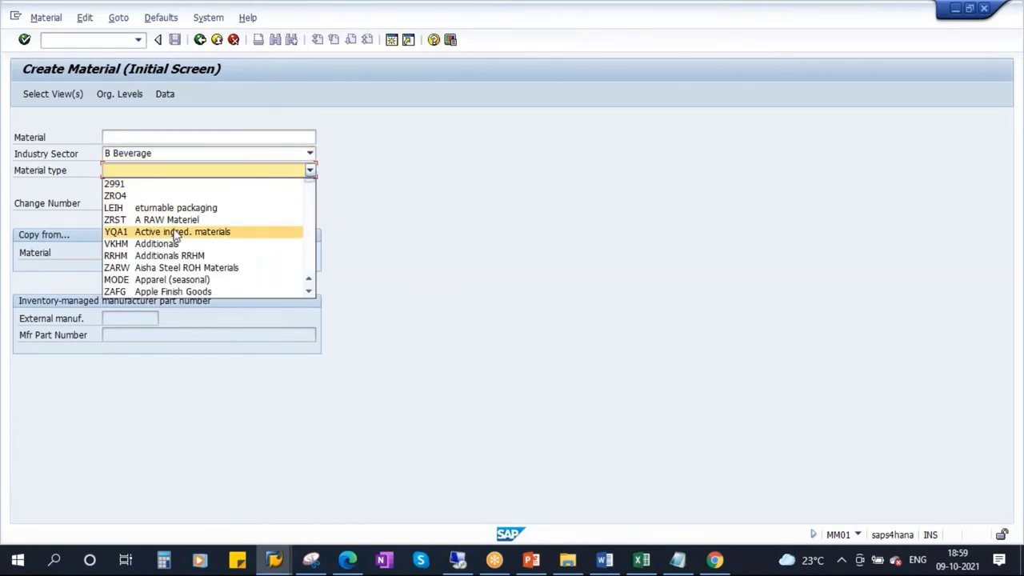
pyautogui.write('FERT')
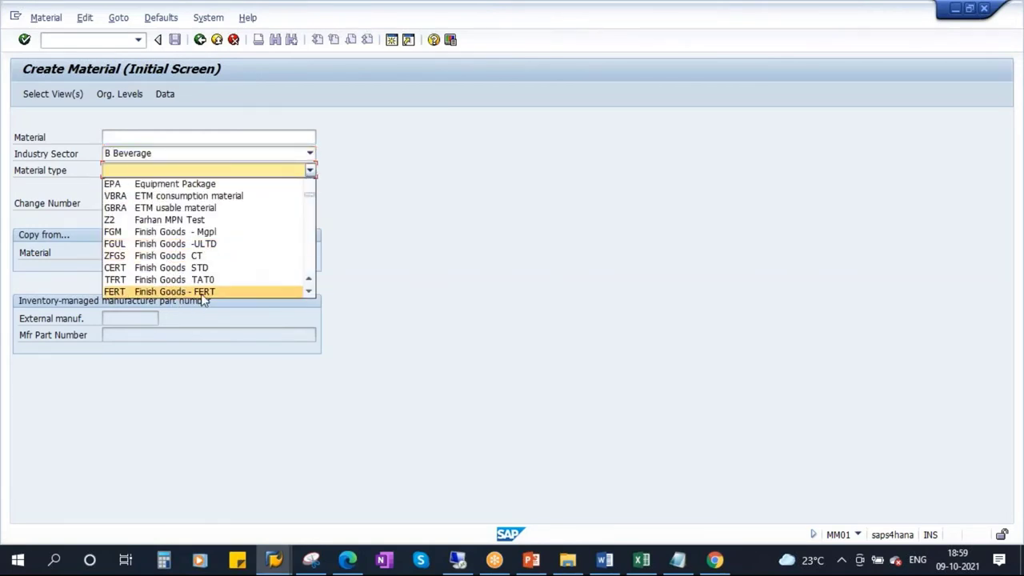
pyautogui.click(203, 293)
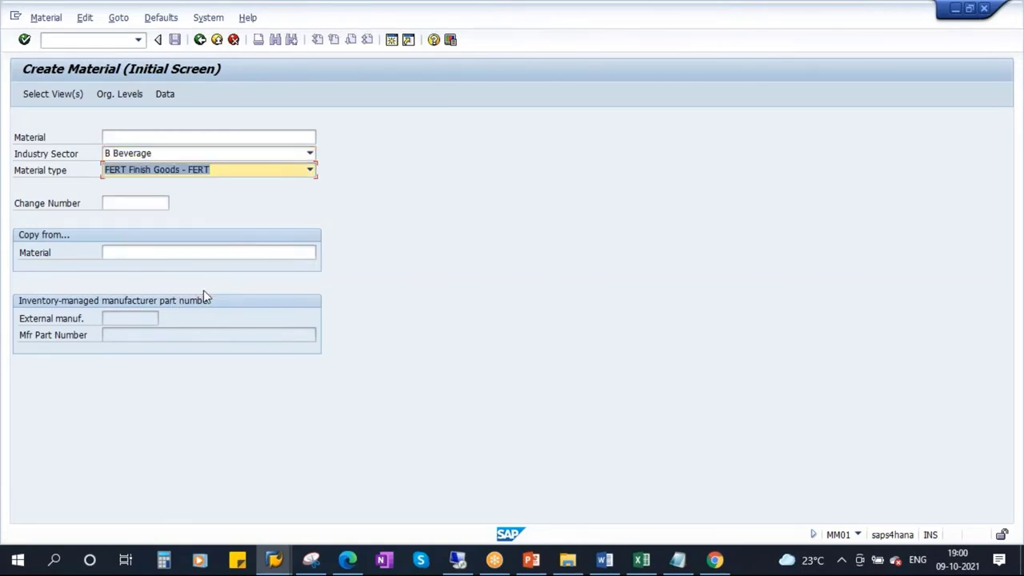
# - Add views Basic Data 1 and 2, Work Scheduling, General Plant Data / Storage 1 and 2, Quality Management, and Accounting 1 and 2; confirm the selection
pyautogui.click(51, 94)
pyautogui.moveTo(326, 151); pyautogui.dragTo(453, 96)
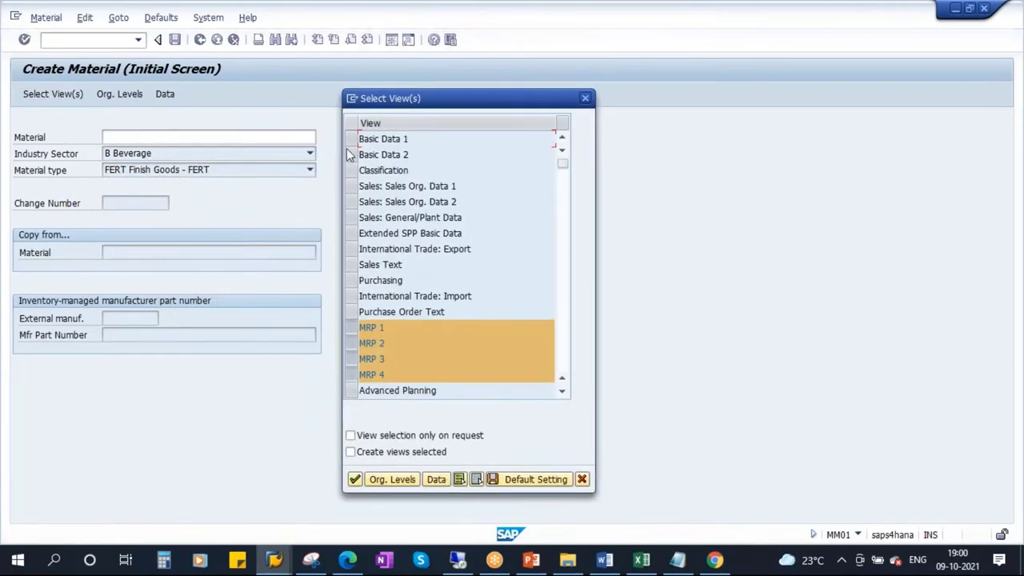
pyautogui.click(351, 139)
pyautogui.click(350, 154)
pyautogui.scroll(-2, 447, 289)
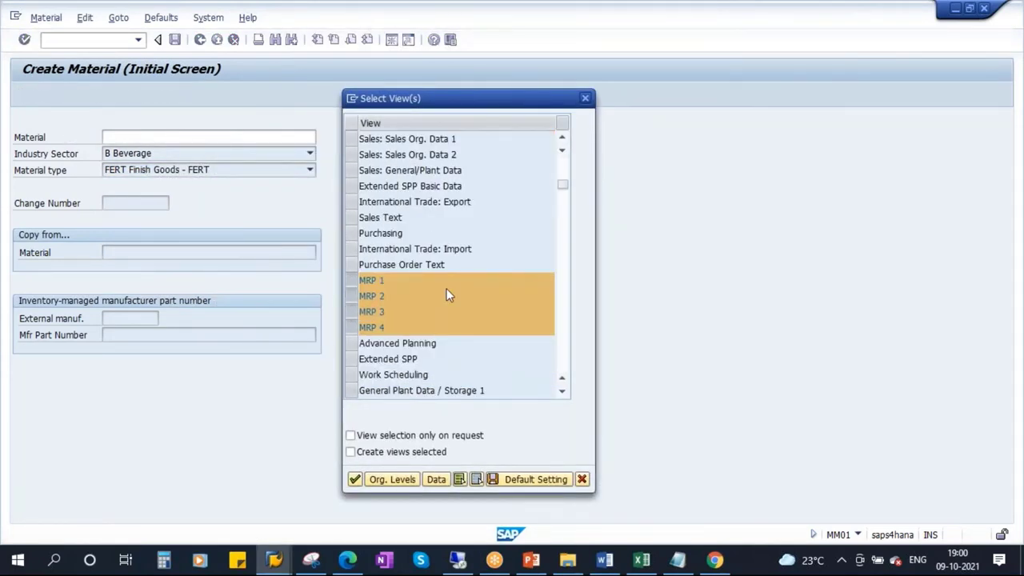
pyautogui.click(349, 327)
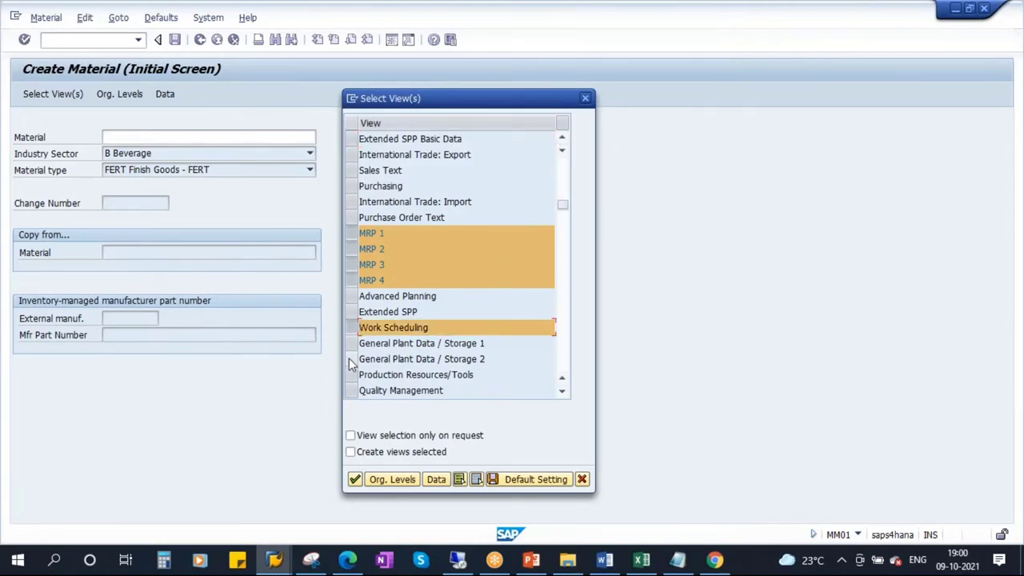
pyautogui.click(350, 359)
pyautogui.click(350, 344)
pyautogui.scroll(-2, 350, 345)
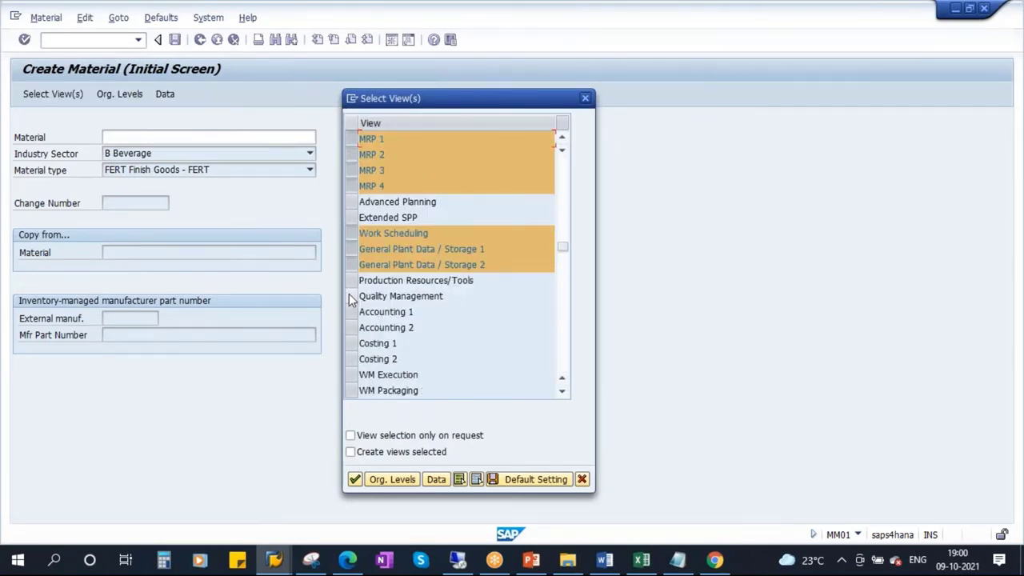
pyautogui.click(350, 295)
pyautogui.click(351, 312)
pyautogui.click(353, 328)
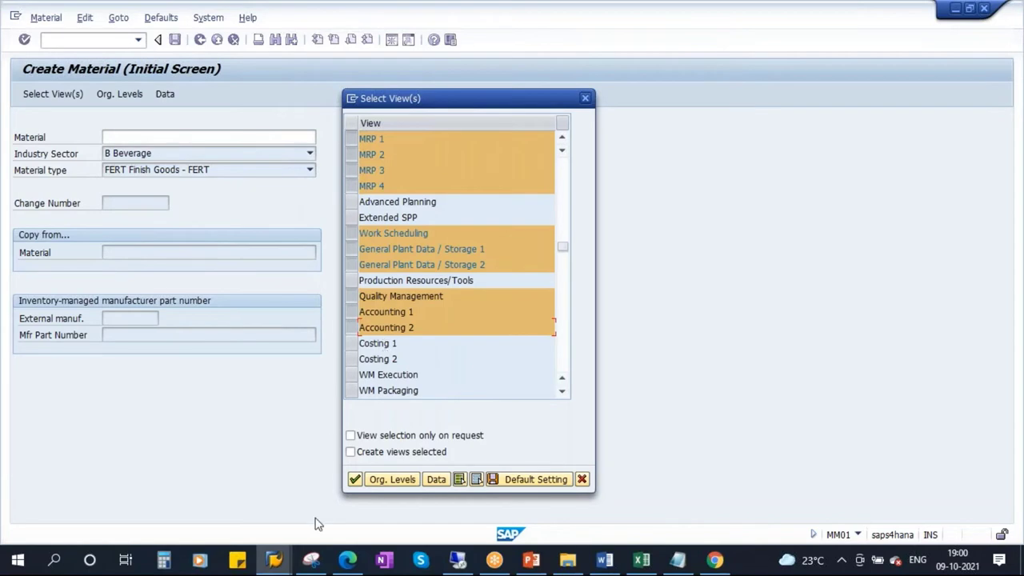
pyautogui.click(354, 479)
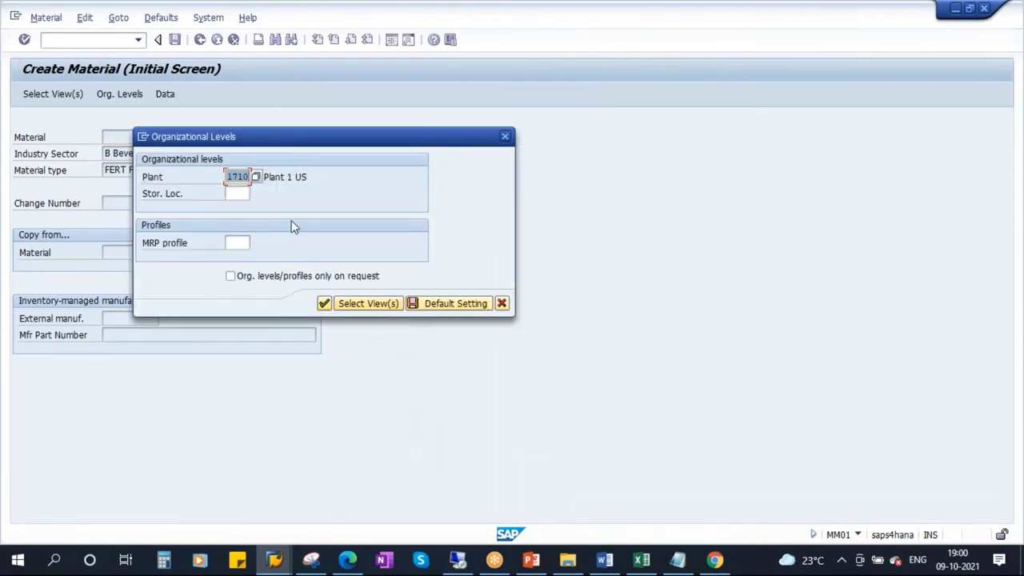
# - Choose MRP profile SVN1 from the available profiles for plant 1710 and confirm the organizational levels
pyautogui.click(229, 245)
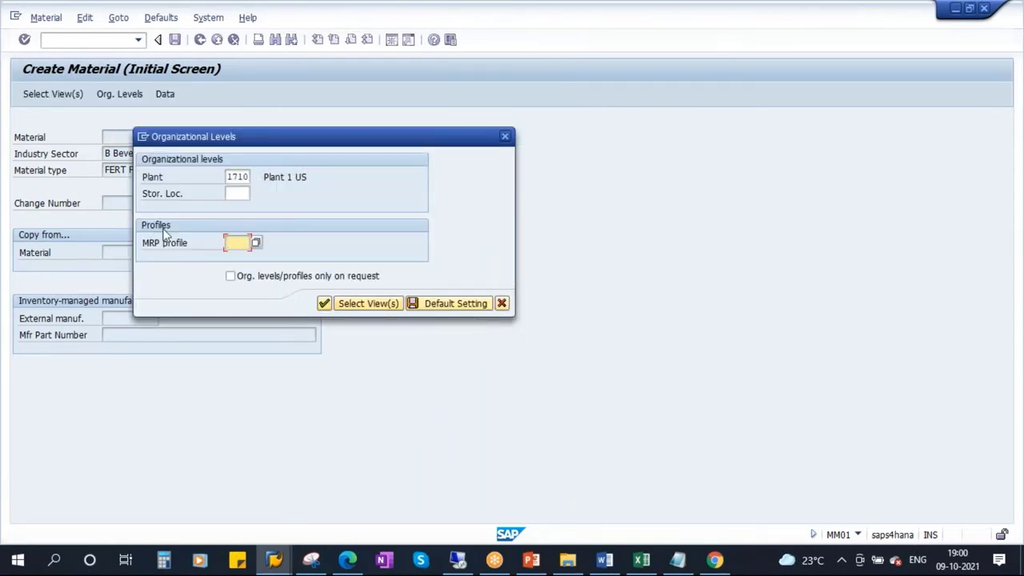
pyautogui.click(256, 244)
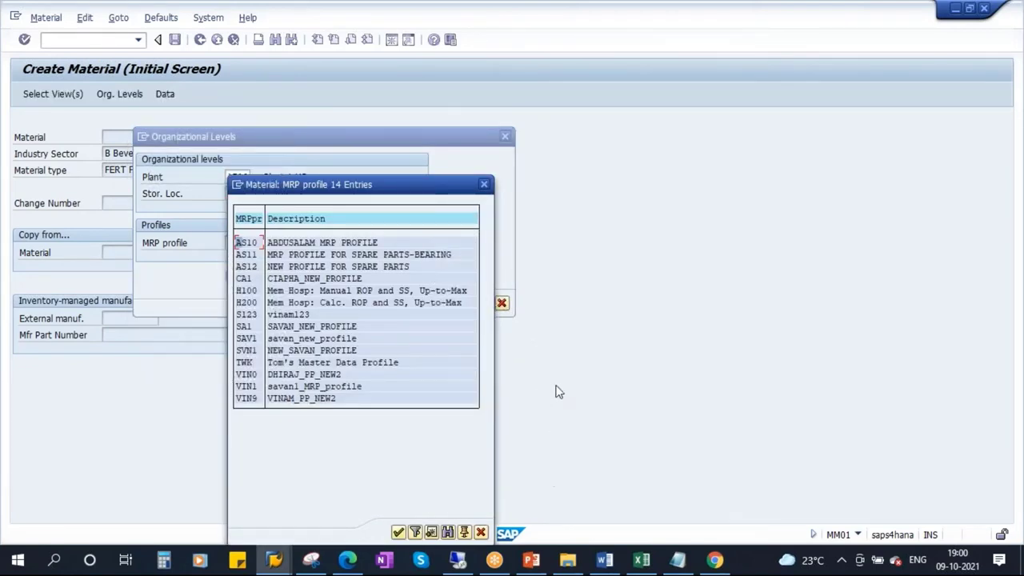
pyautogui.hotkey('alt', 'Tab')
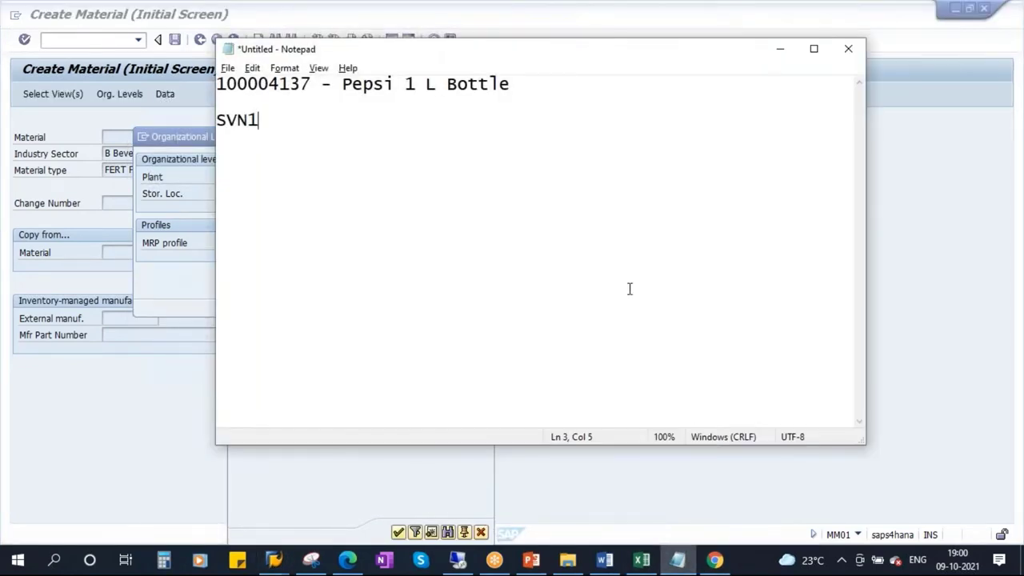
pyautogui.click(780, 49)
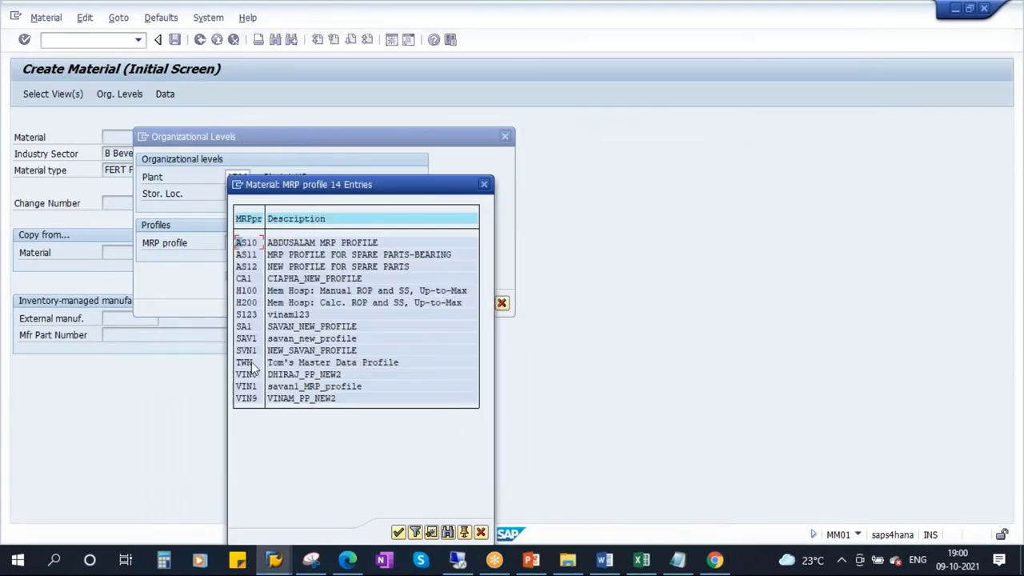
pyautogui.click(288, 350)
pyautogui.doubleClick(249, 352)
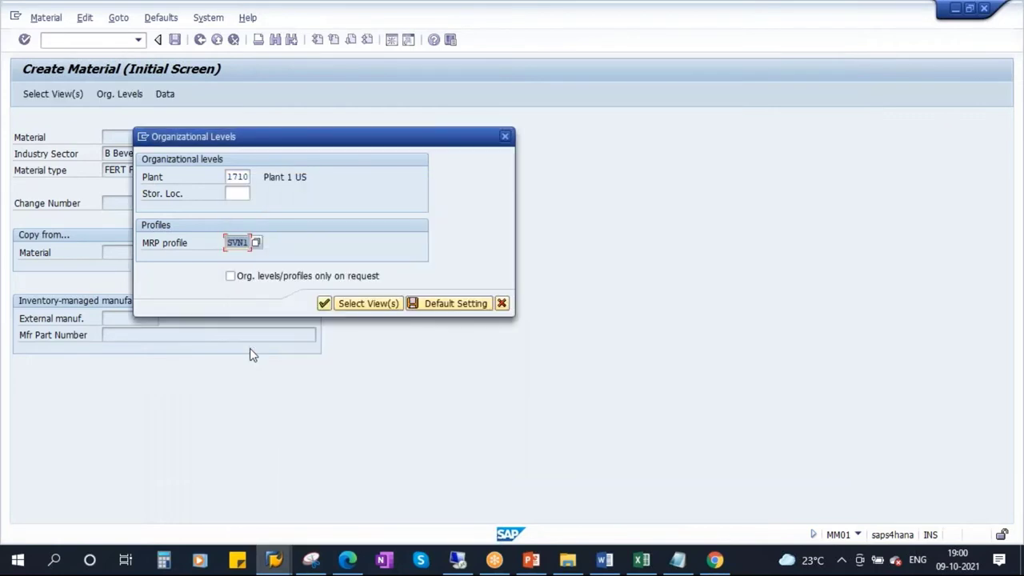
pyautogui.click(326, 303)
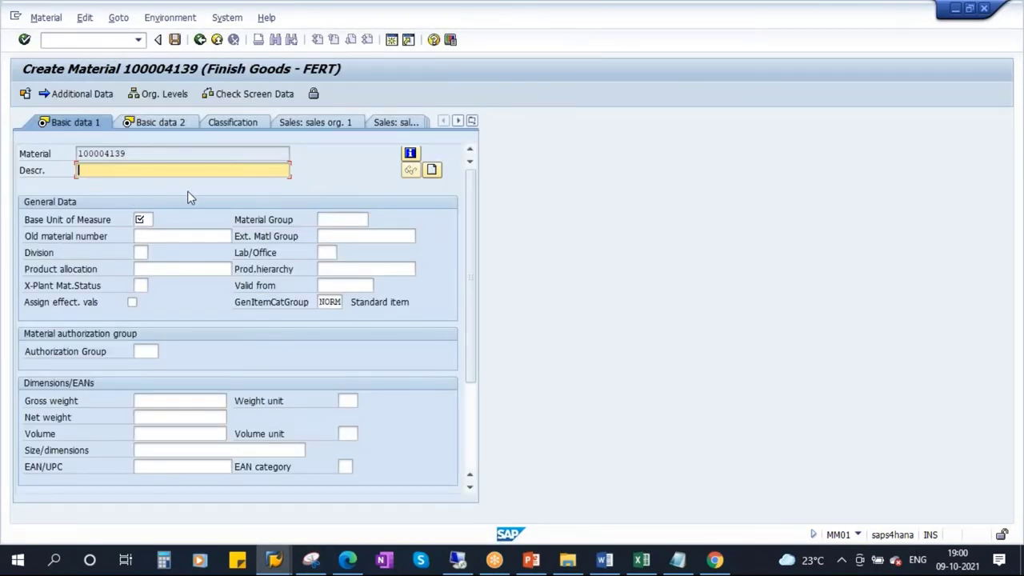
# - Enter the description Pepsi 2 L Bottle with base unit of measure EA and proceed to the MRP 1 view
pyautogui.click(164, 172)
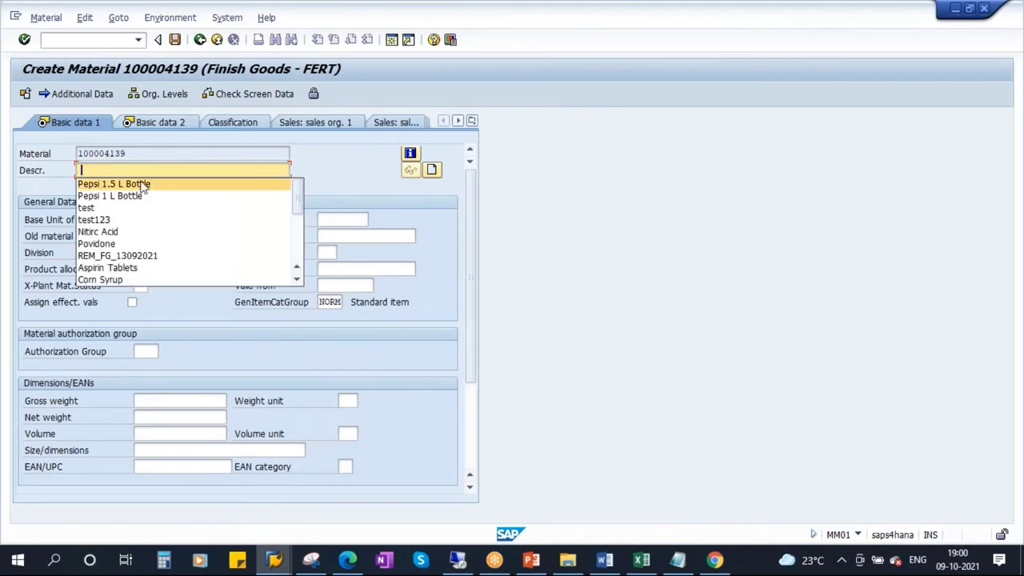
pyautogui.click(133, 187)
pyautogui.moveTo(118, 170); pyautogui.dragTo(103, 172)
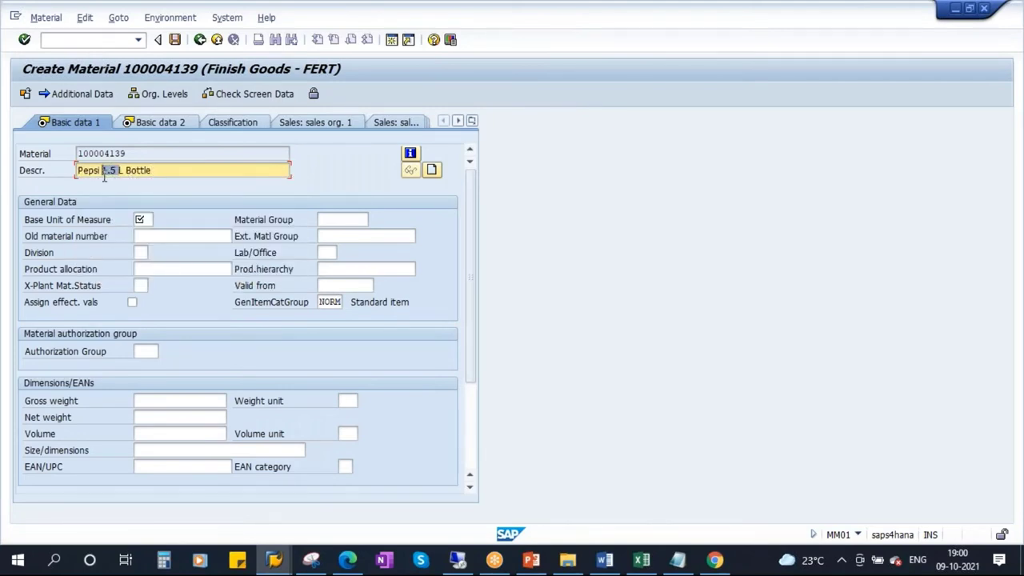
pyautogui.write('2')
pyautogui.click(144, 220)
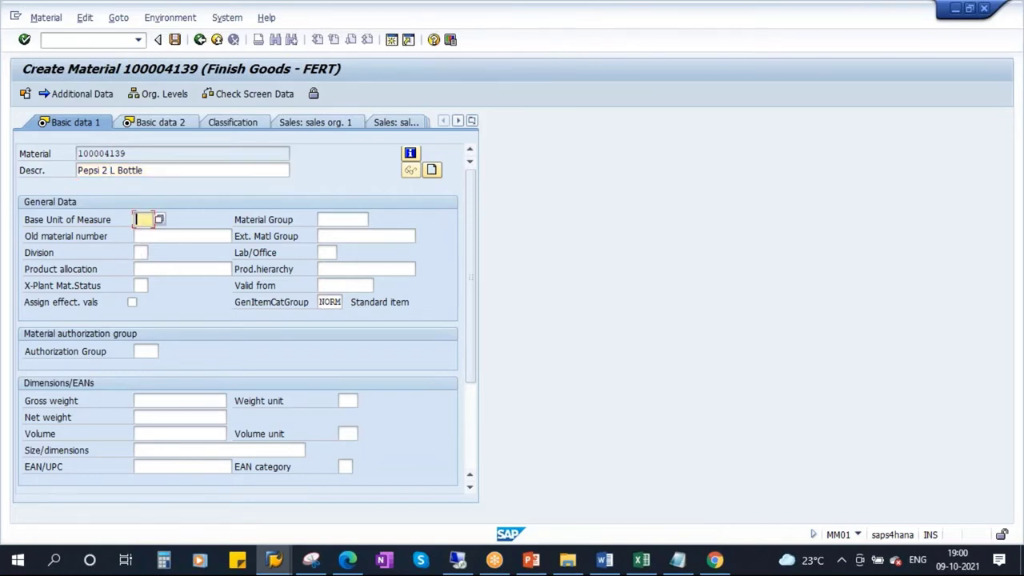
pyautogui.click(140, 233)
pyautogui.press('Return')
pyautogui.press('Return')
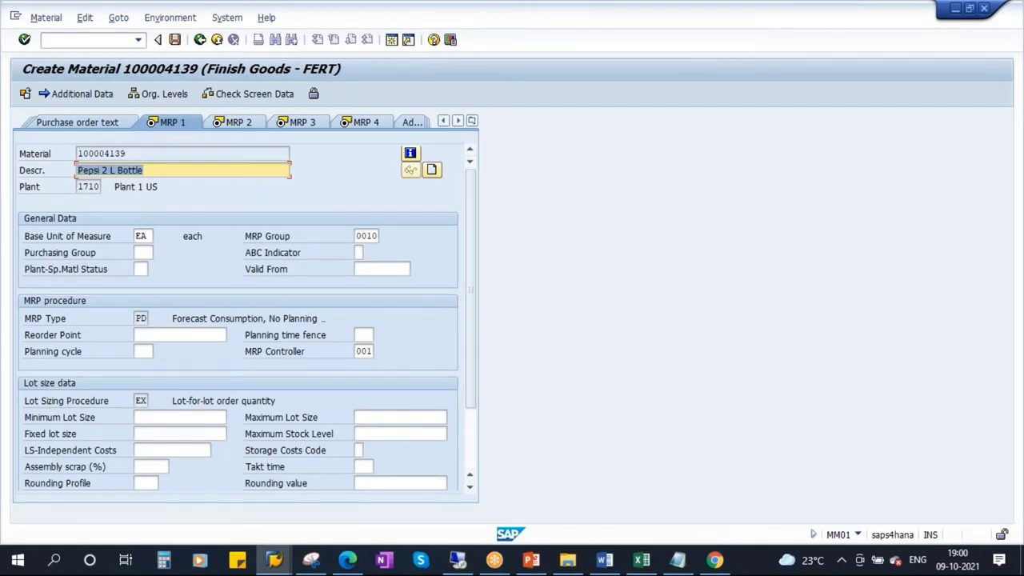
# - Bring up the Data Screen 1 snip in Snipping Tool, circle its MRP Type value PD with the pen and minimize the snip
pyautogui.click(140, 318)
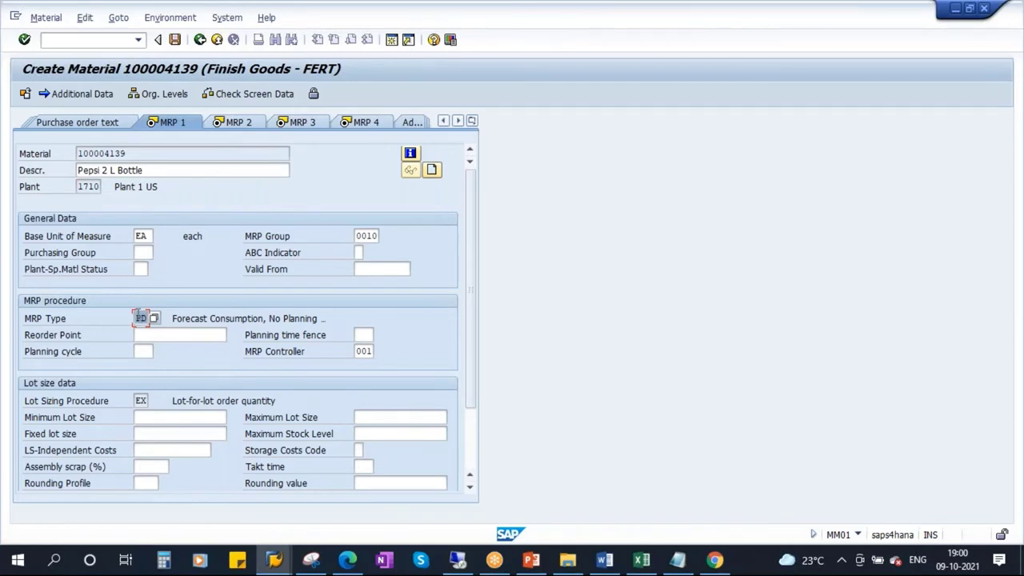
pyautogui.click(311, 560)
pyautogui.moveTo(211, 80); pyautogui.dragTo(497, 88)
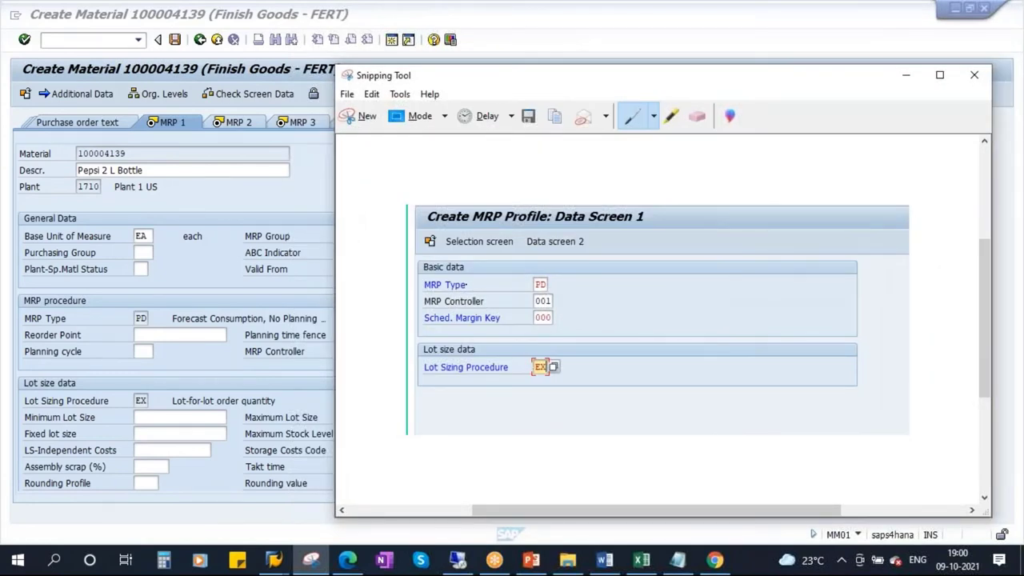
pyautogui.moveTo(472, 288)
pyautogui.mouseDown()
pyautogui.moveTo(530, 278)
pyautogui.moveTo(552, 295)
pyautogui.moveTo(567, 273)
pyautogui.mouseUp()
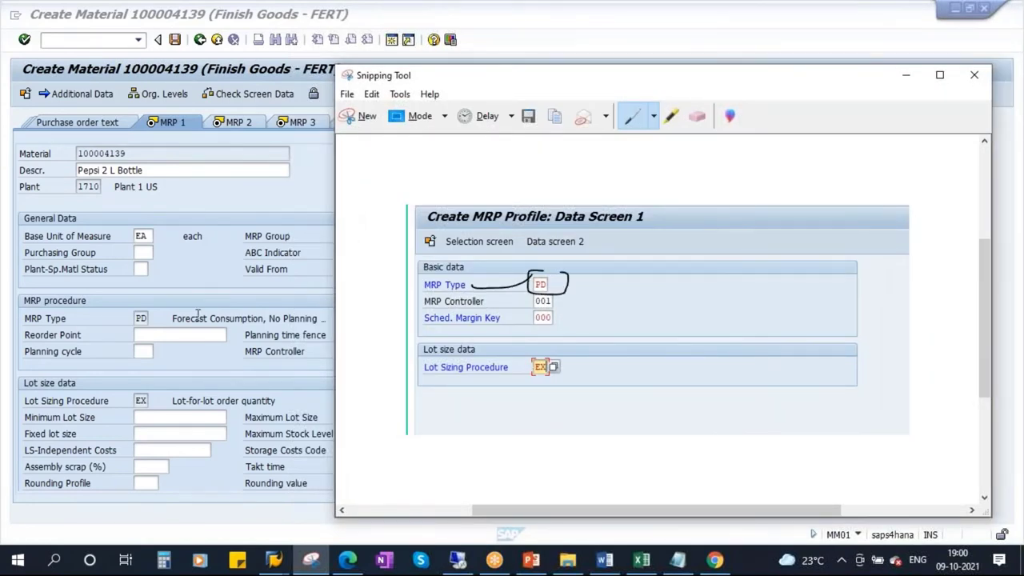
pyautogui.click(906, 75)
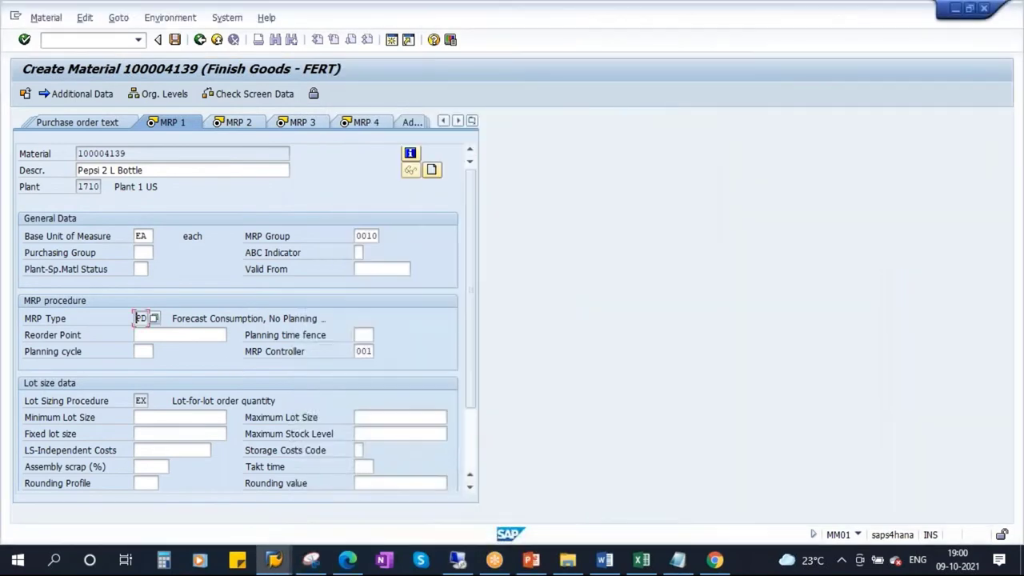
# - Compare the material's MRP Type and MRP Controller with the Data Screen 1 snip, marking controller value 001 with the pen
pyautogui.moveTo(140, 318); pyautogui.dragTo(163, 317)
pyautogui.doubleClick(357, 352)
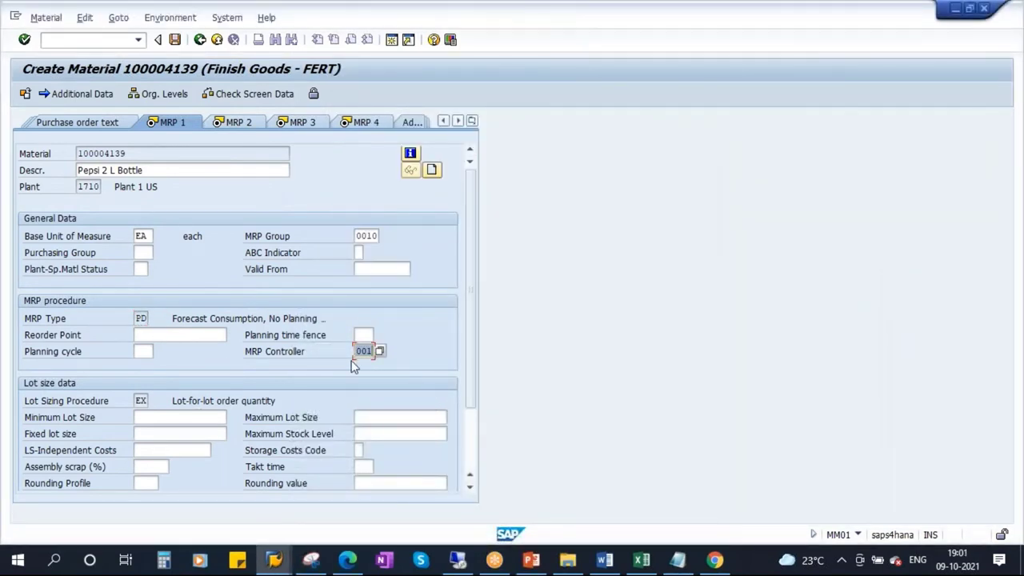
pyautogui.click(310, 560)
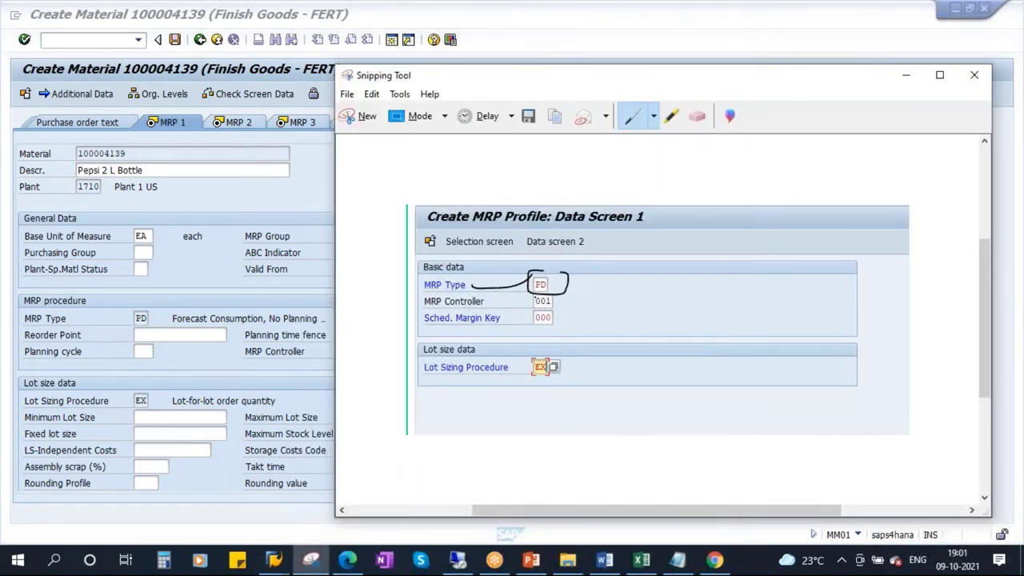
pyautogui.moveTo(549, 301); pyautogui.dragTo(638, 332)
pyautogui.hotkey('alt', 'Tab')
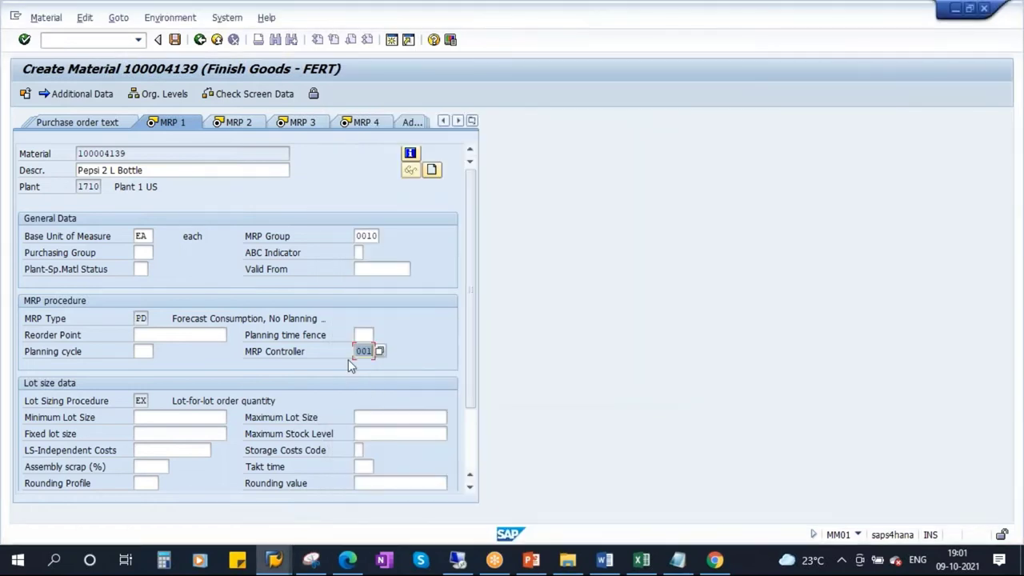
pyautogui.click(361, 353)
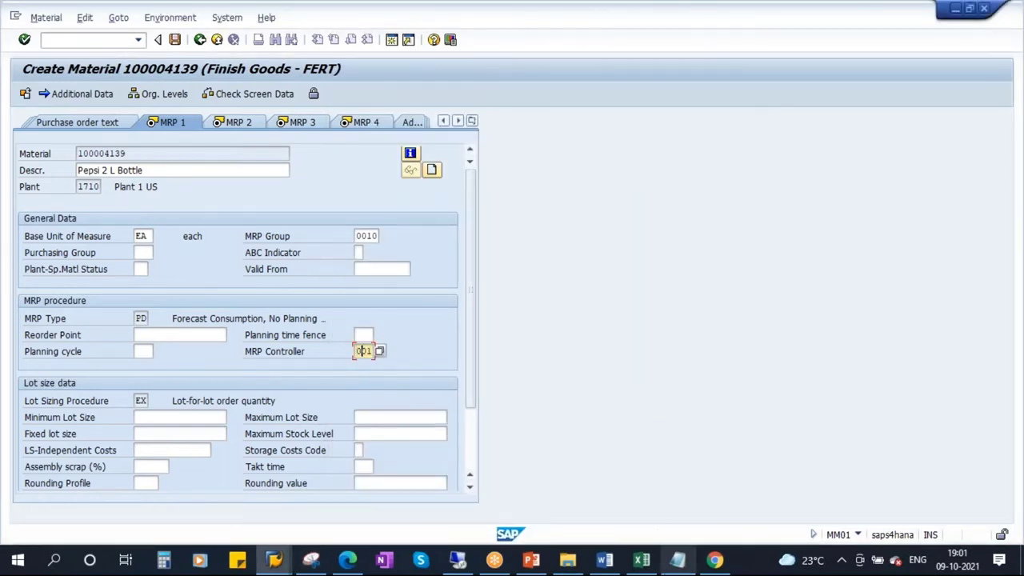
# - Consult the MRP Profile slide in PowerPoint, return to SAP, check the MRP Controller value help and proceed to the MRP 2 view
pyautogui.click(529, 560)
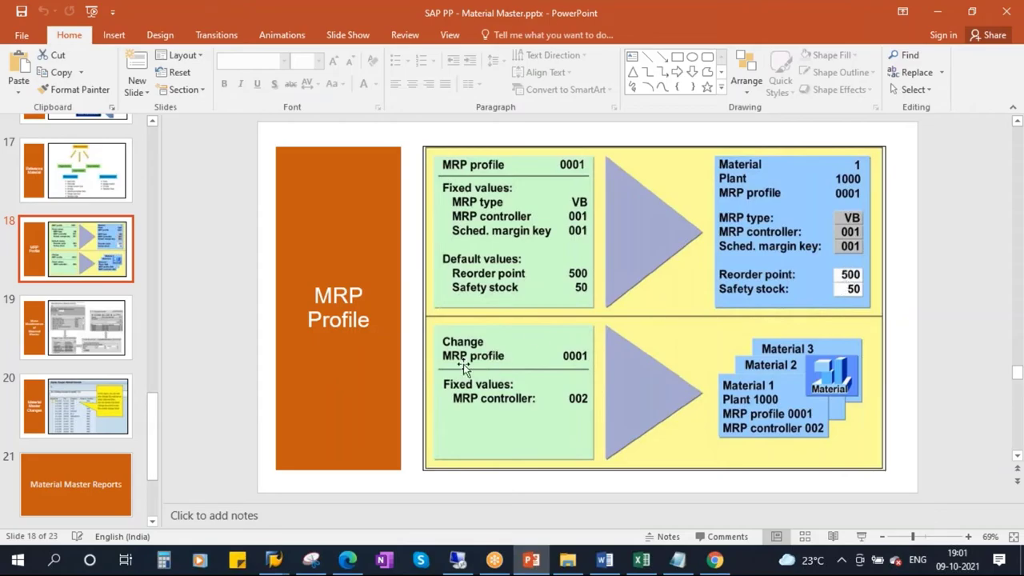
pyautogui.hotkey('alt', 'Tab')
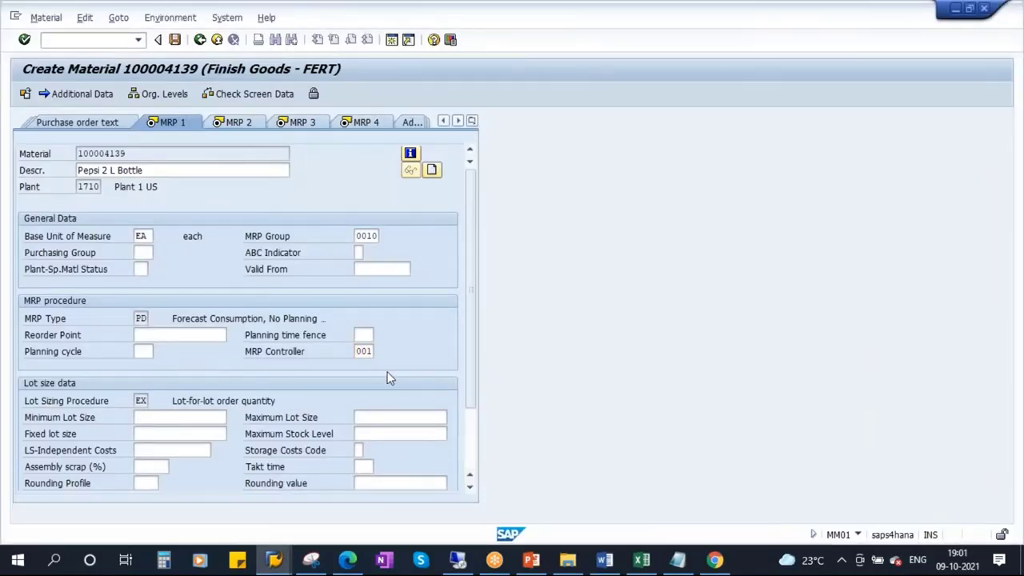
pyautogui.press('F4')
pyautogui.press('Escape')
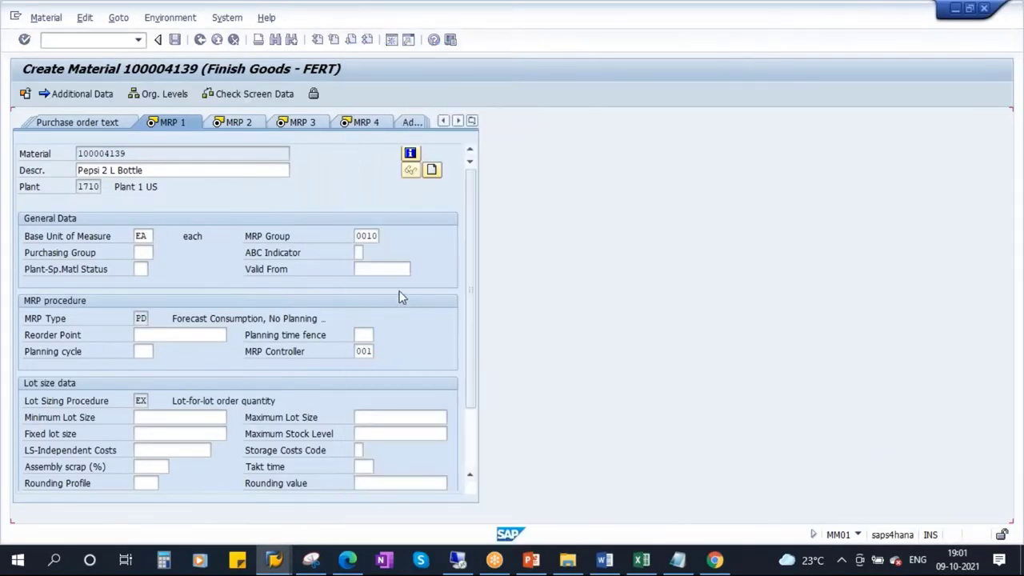
pyautogui.press('Return')
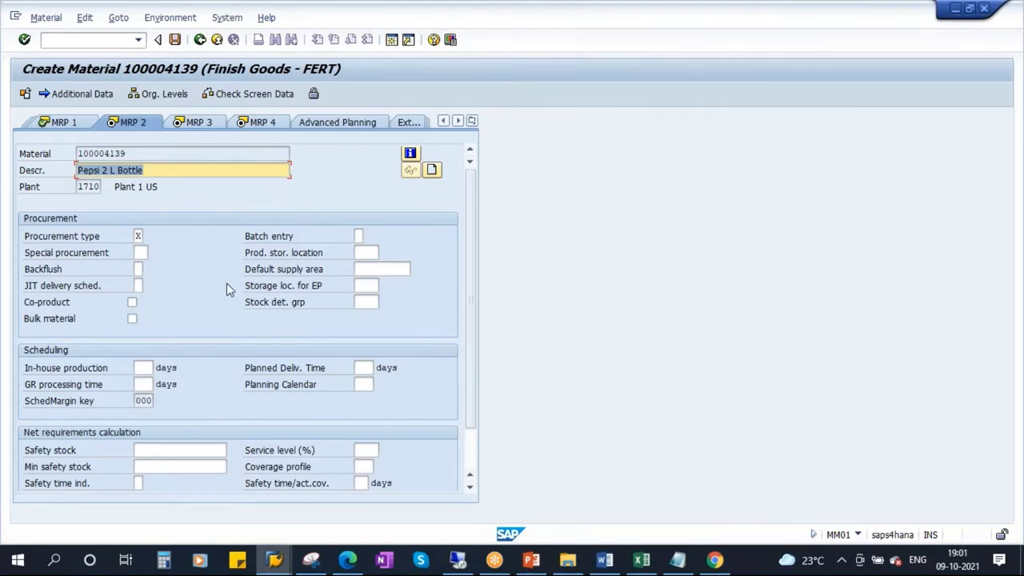
# - Set procurement type E and in-house production to 8 days, check the SchedMargin key and proceed to the MRP 3 view
pyautogui.click(139, 236)
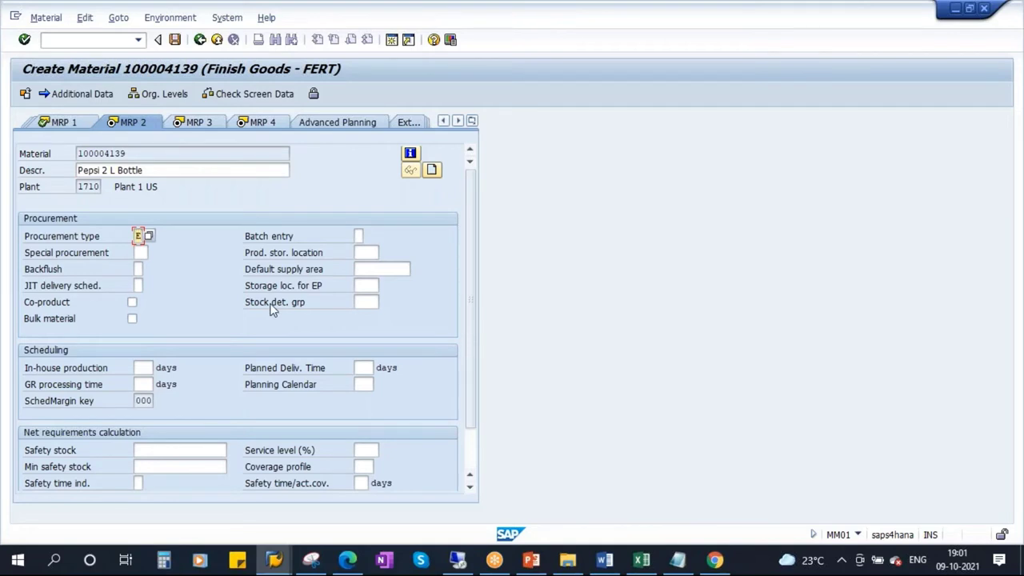
pyautogui.click(144, 367)
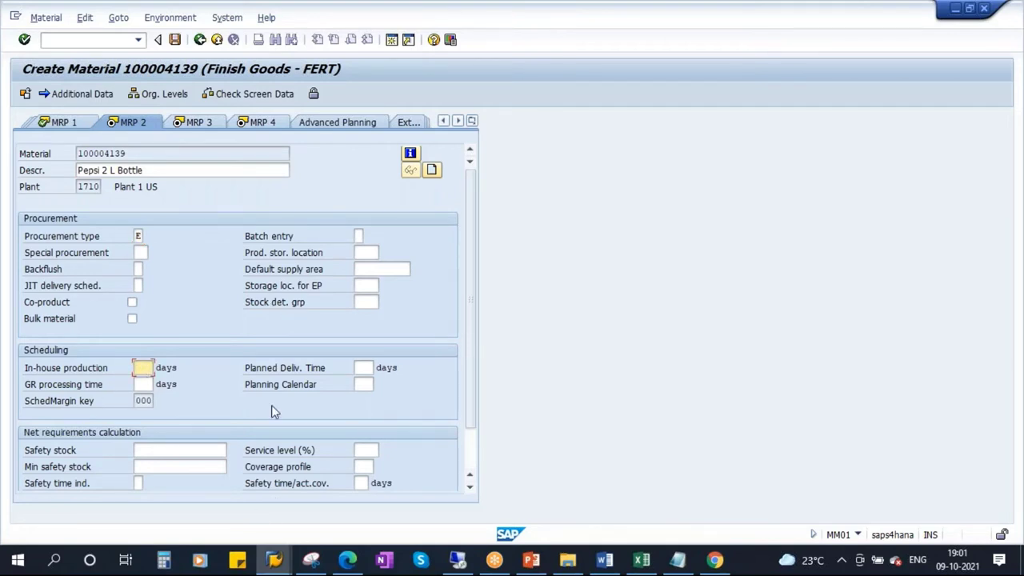
pyautogui.write('8')
pyautogui.click(144, 400)
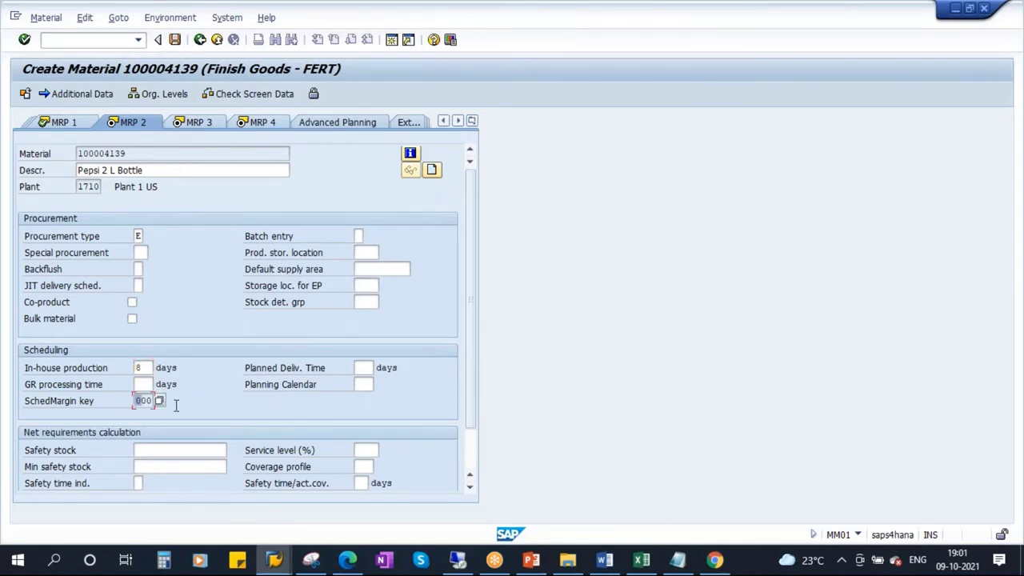
pyautogui.press('Return')
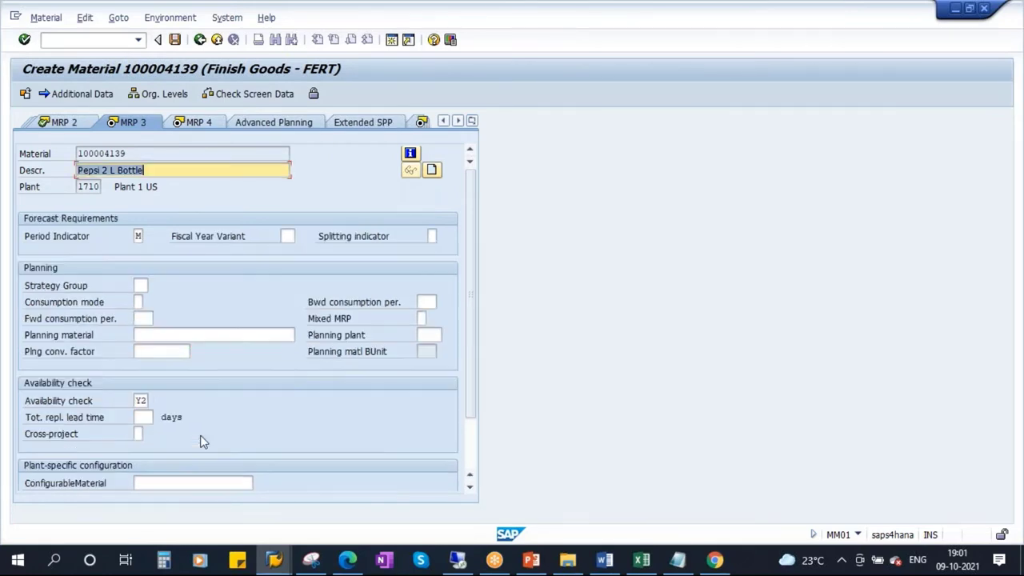
# - Enable batch management in the Work Scheduling view and continue through the remaining views to Accounting 1
pyautogui.press('Return')
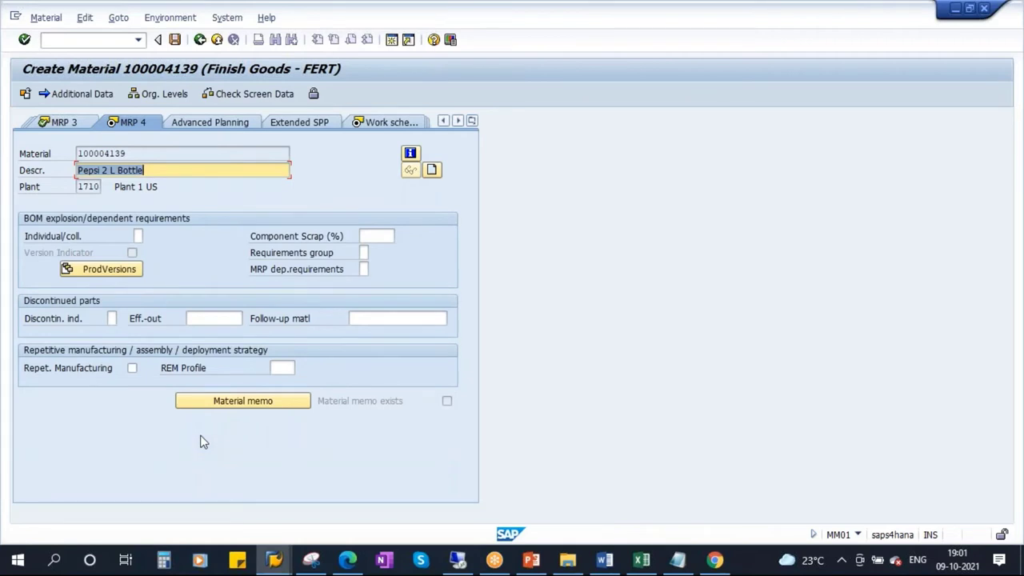
pyautogui.press('Return')
pyautogui.click(437, 335)
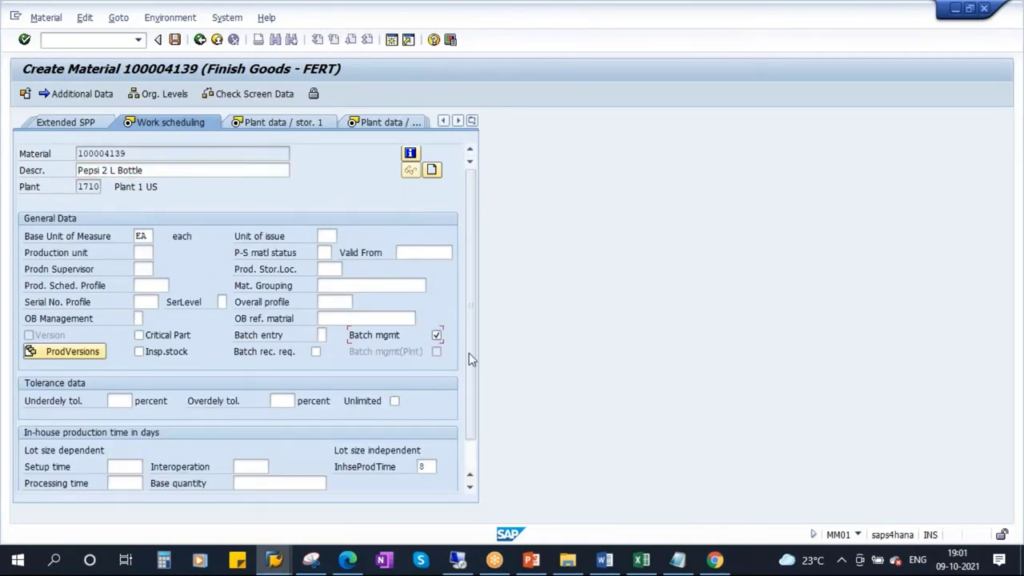
pyautogui.press('Return')
pyautogui.press('Return')
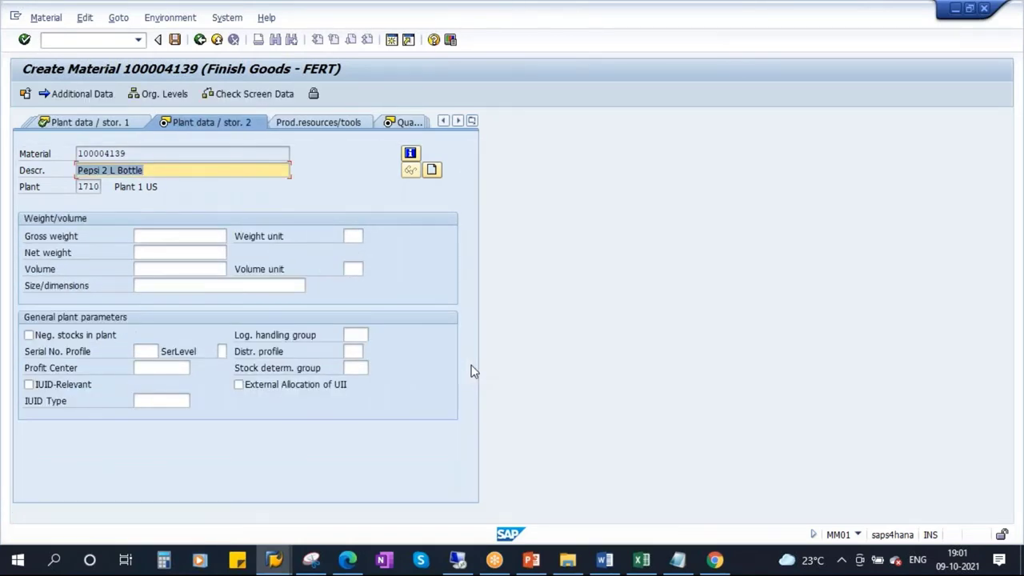
pyautogui.press('Return')
pyautogui.press('Return')
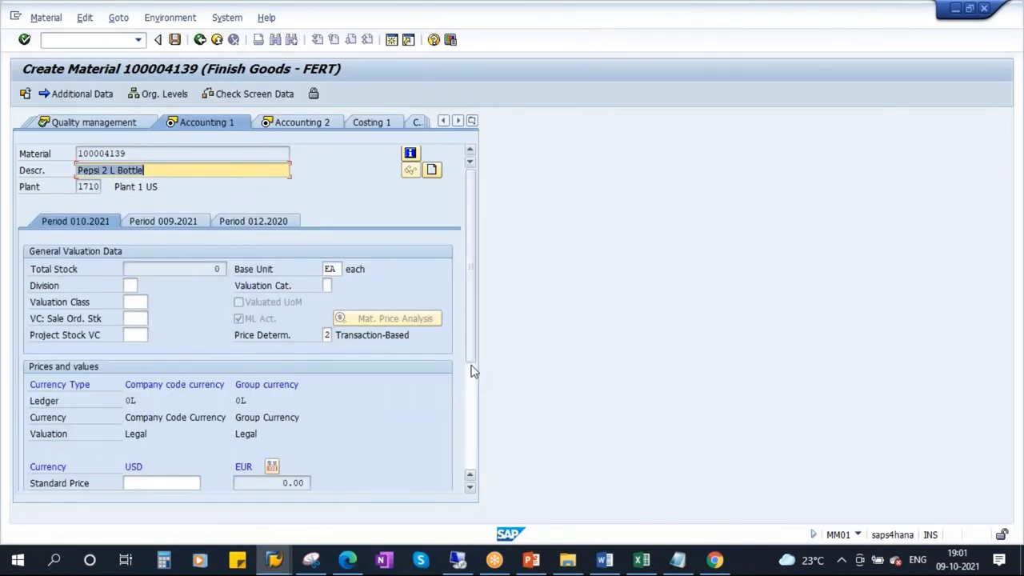
# - Set valuation class 7920 and standard price 20 USD, pass Accounting 2 and save the new material
pyautogui.click(135, 302)
pyautogui.click(145, 323)
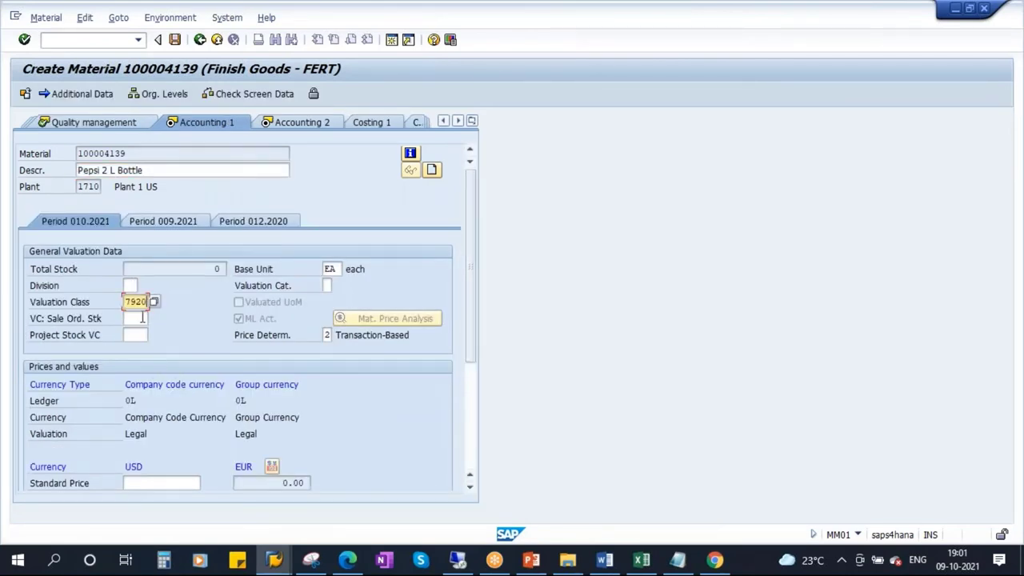
pyautogui.scroll(-2, 181, 376)
pyautogui.click(180, 384)
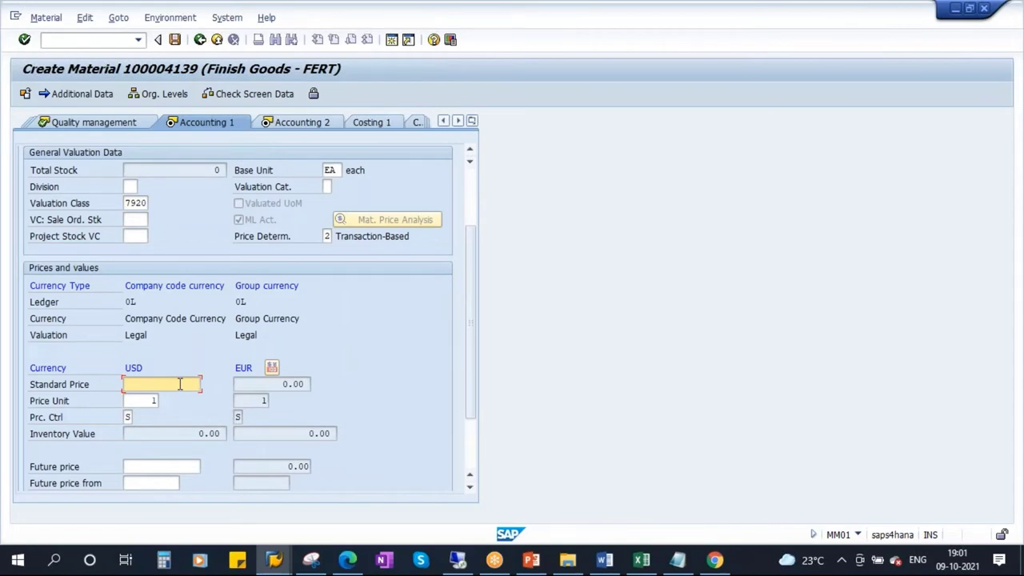
pyautogui.write('20')
pyautogui.press('Return')
pyautogui.press('Return')
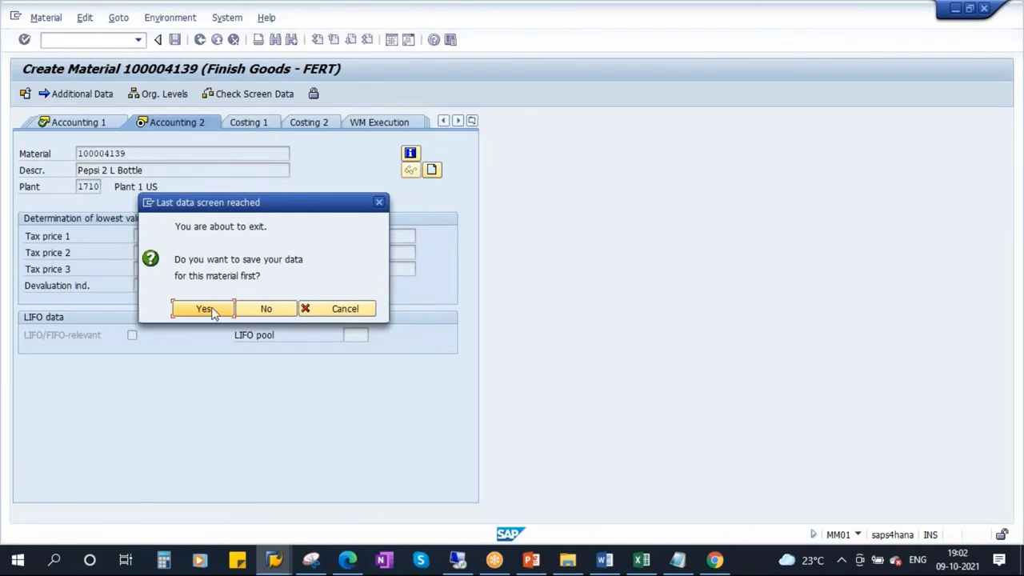
pyautogui.click(212, 311)
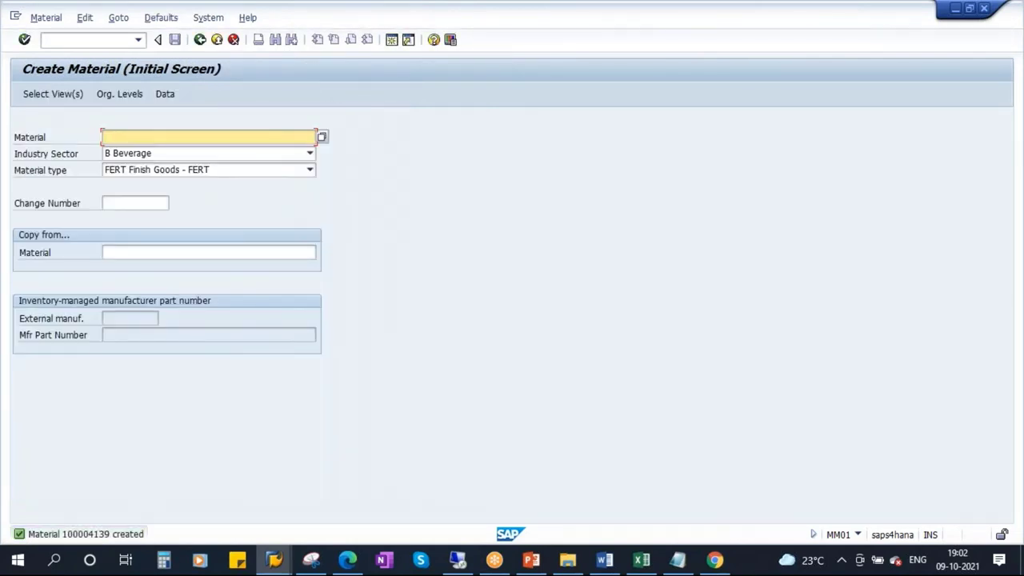
# - Switch to PowerPoint and bring up slide 16, Entry Aids for Material Master
pyautogui.click(531, 559)
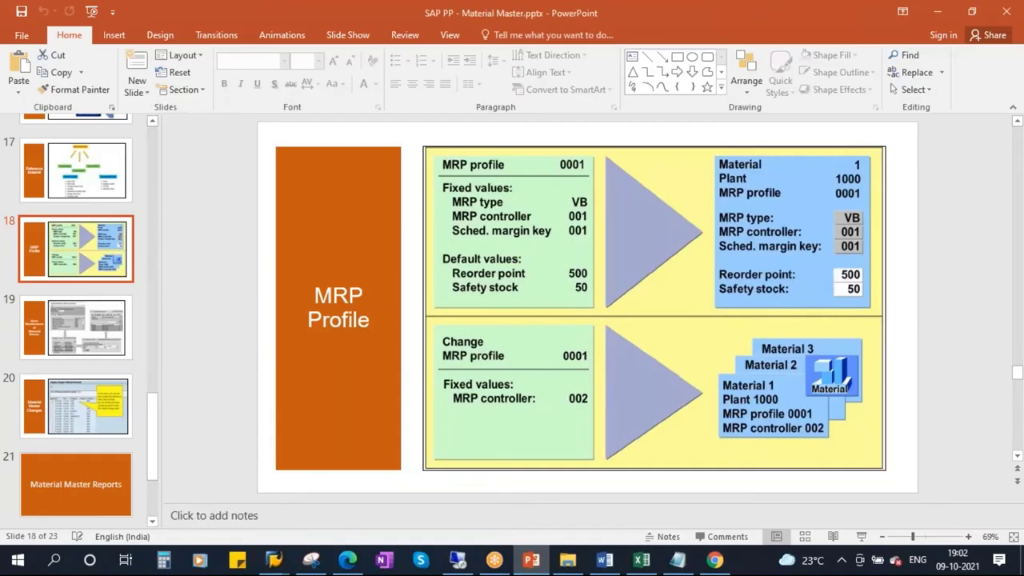
pyautogui.scroll(2, 84, 288)
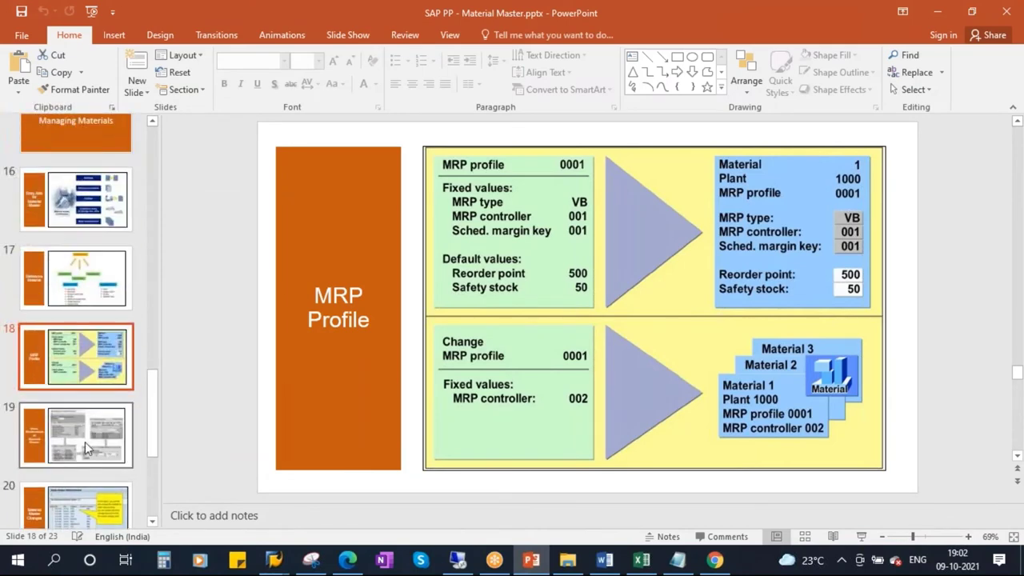
pyautogui.click(86, 200)
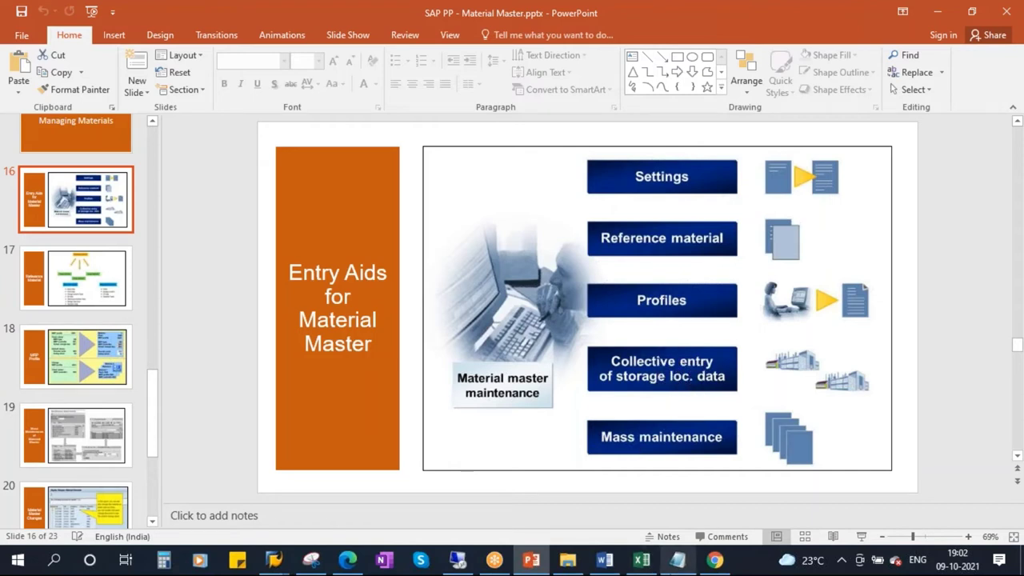
# - Remove the SVN1 line from the Notepad note, leaving the Pepsi 1 L Bottle entry, and minimize Notepad
pyautogui.click(678, 560)
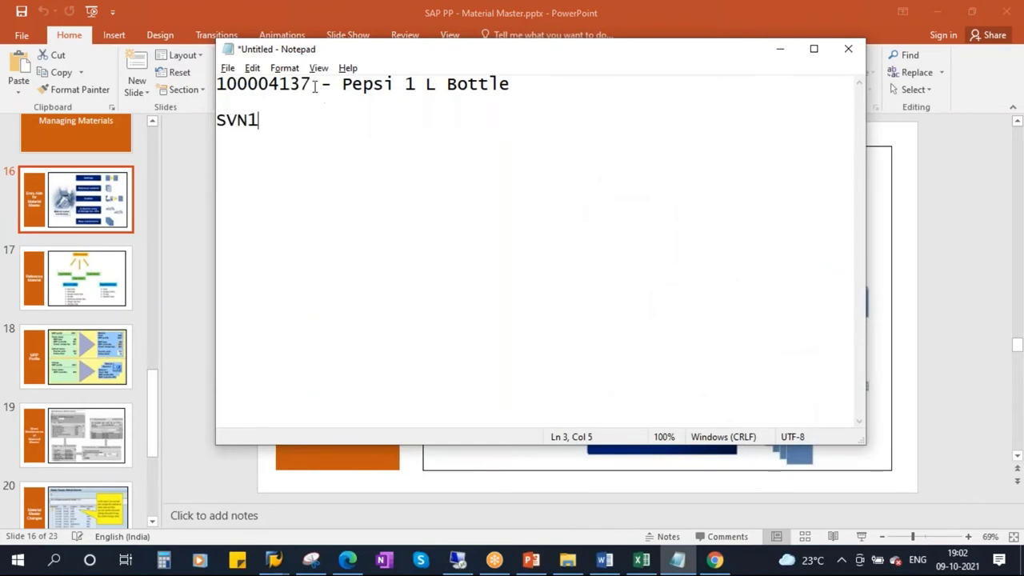
pyautogui.moveTo(283, 141); pyautogui.dragTo(204, 130)
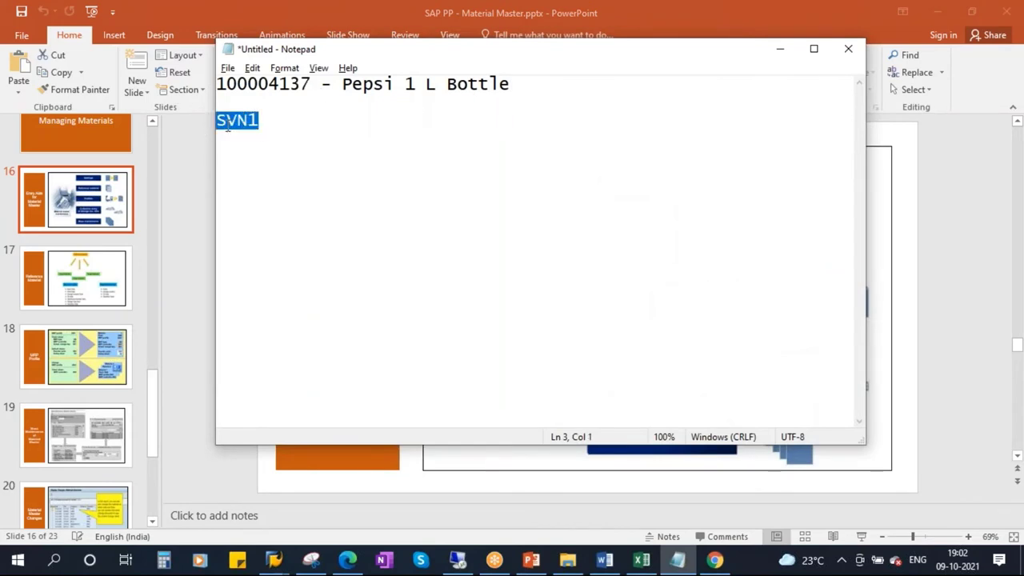
pyautogui.hotkey('ctrl', 'x')
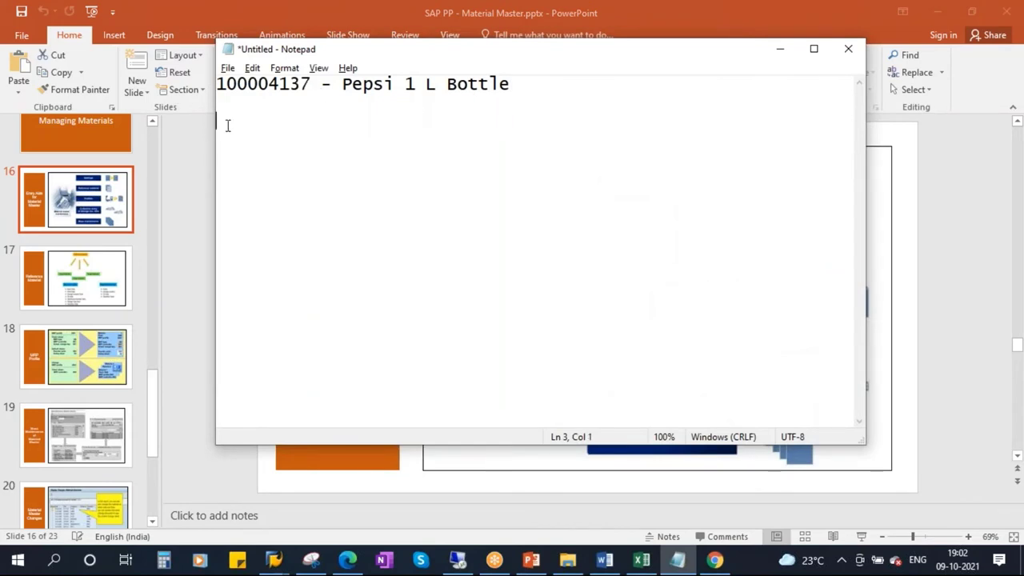
pyautogui.click(319, 84)
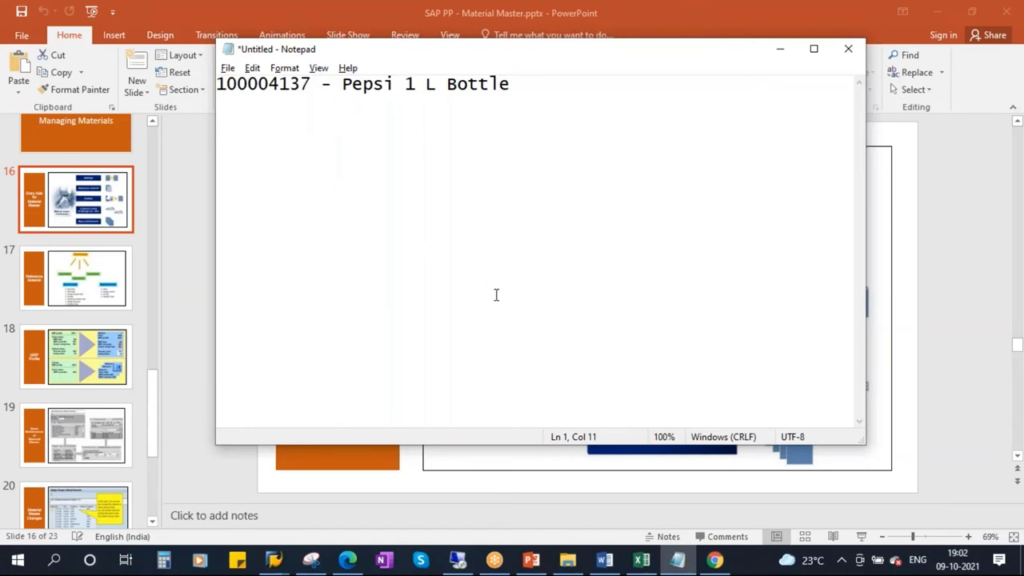
pyautogui.click(325, 144)
pyautogui.click(313, 84)
pyautogui.click(782, 50)
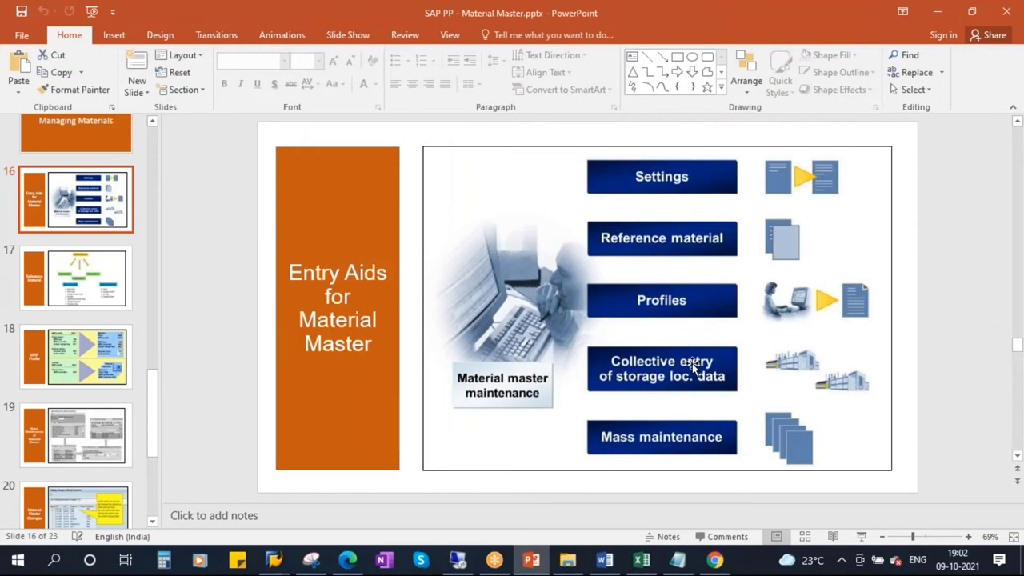
# - Switch to the SAP Display Material session, select material 100004137 and confirm views MRP 1 to MRP 4
pyautogui.click(274, 559)
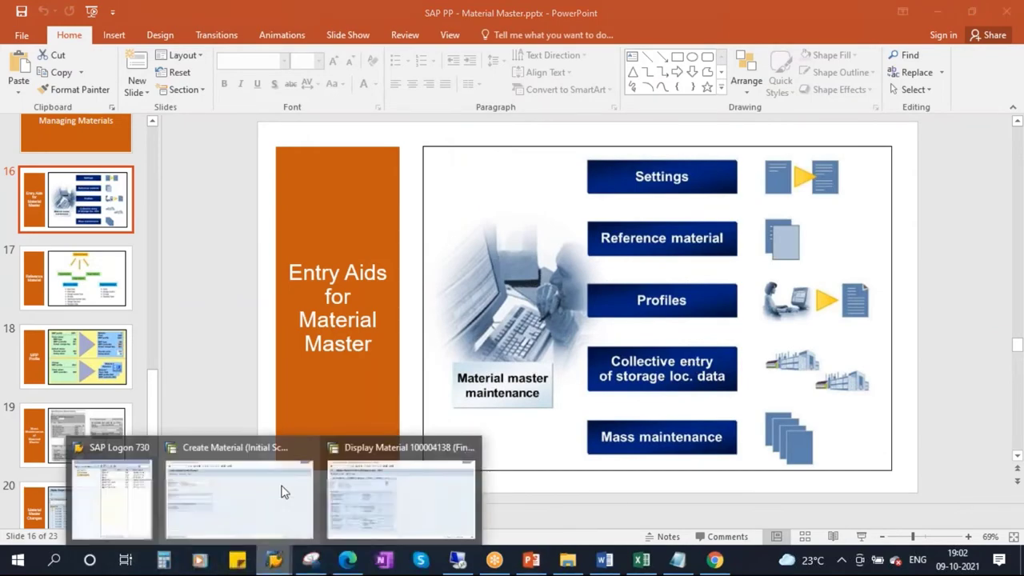
pyautogui.click(415, 478)
pyautogui.click(200, 40)
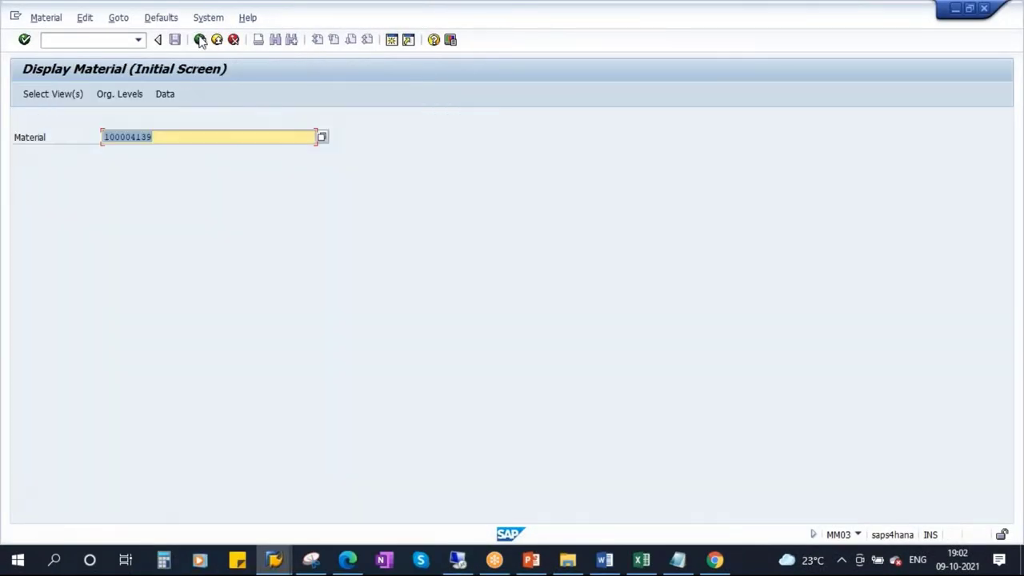
pyautogui.press('BackSpace')
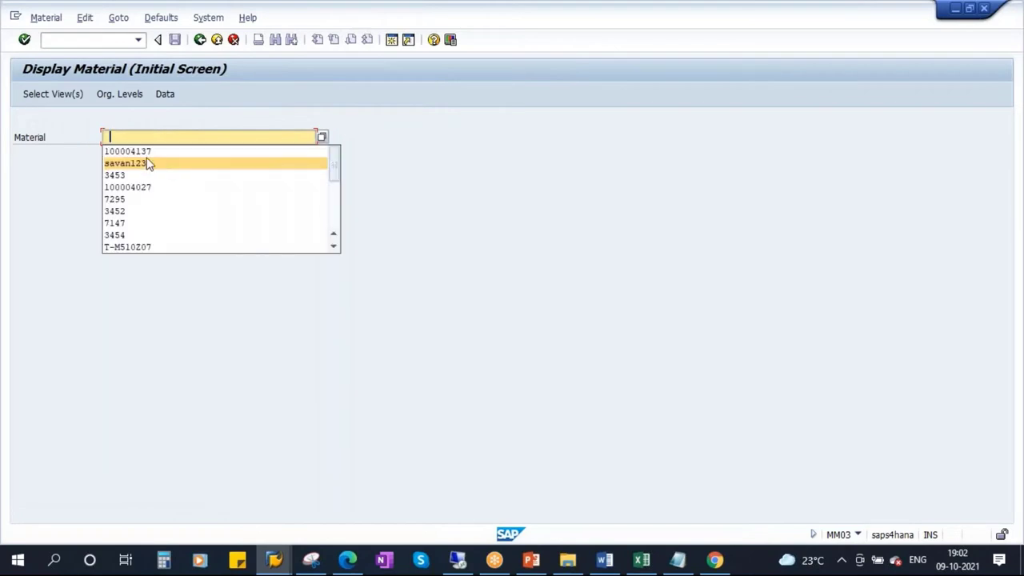
pyautogui.click(148, 163)
pyautogui.press('Return')
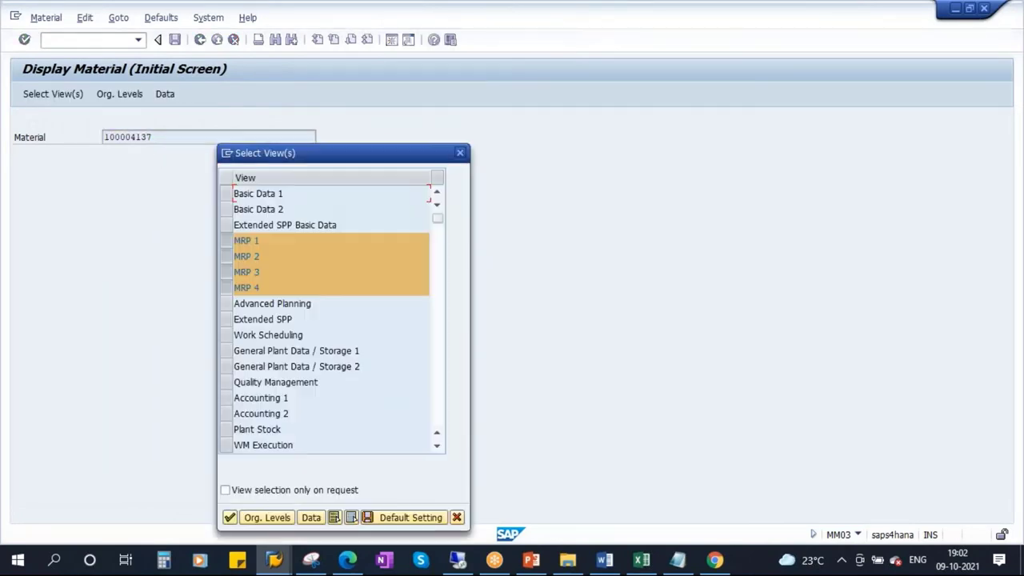
pyautogui.press('Return')
# - Look up the storage locations available for the material in plant 1710, dismiss the information dialog and cancel the organizational levels
pyautogui.click(245, 195)
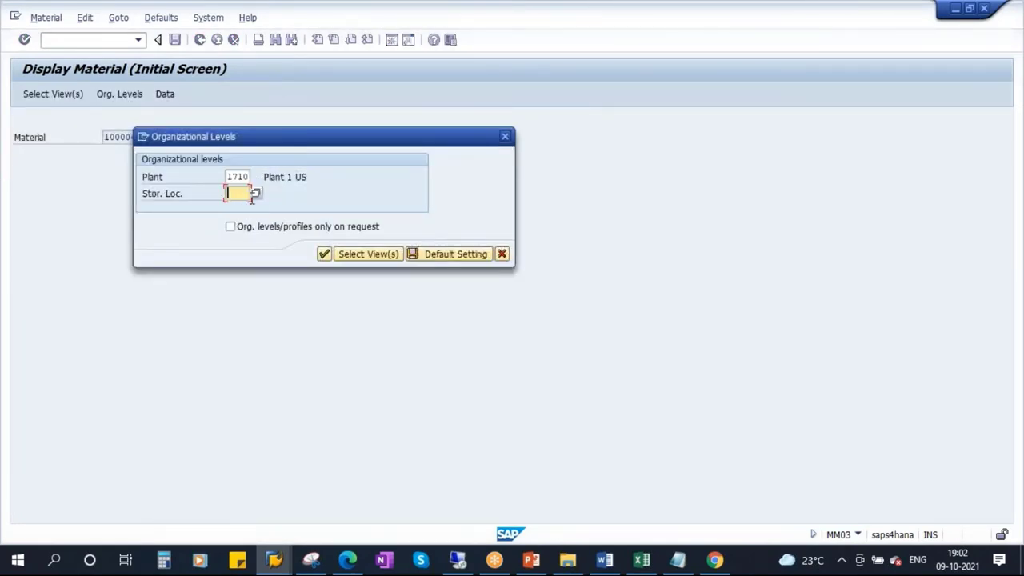
pyautogui.press('F4')
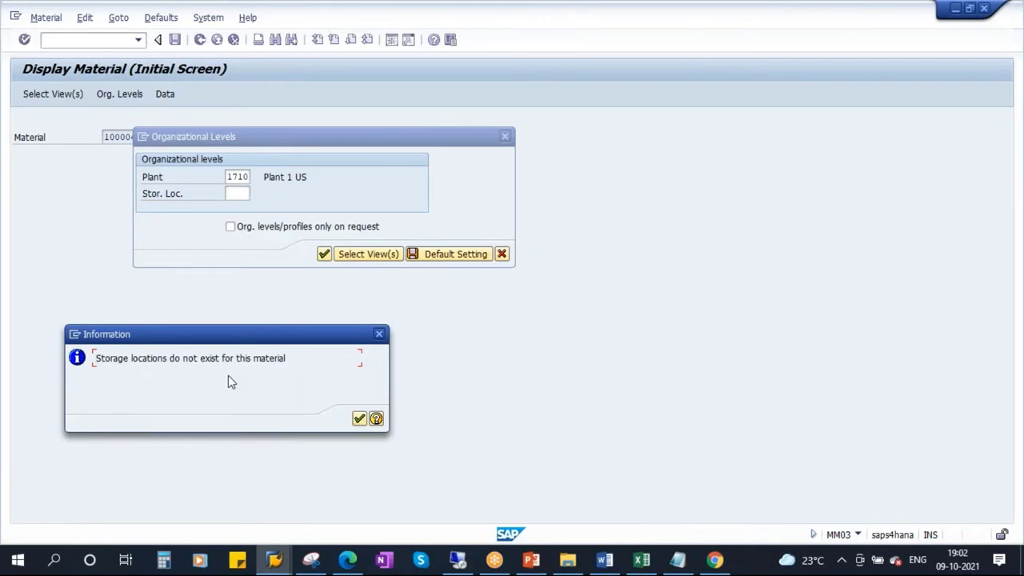
pyautogui.click(359, 418)
pyautogui.click(501, 255)
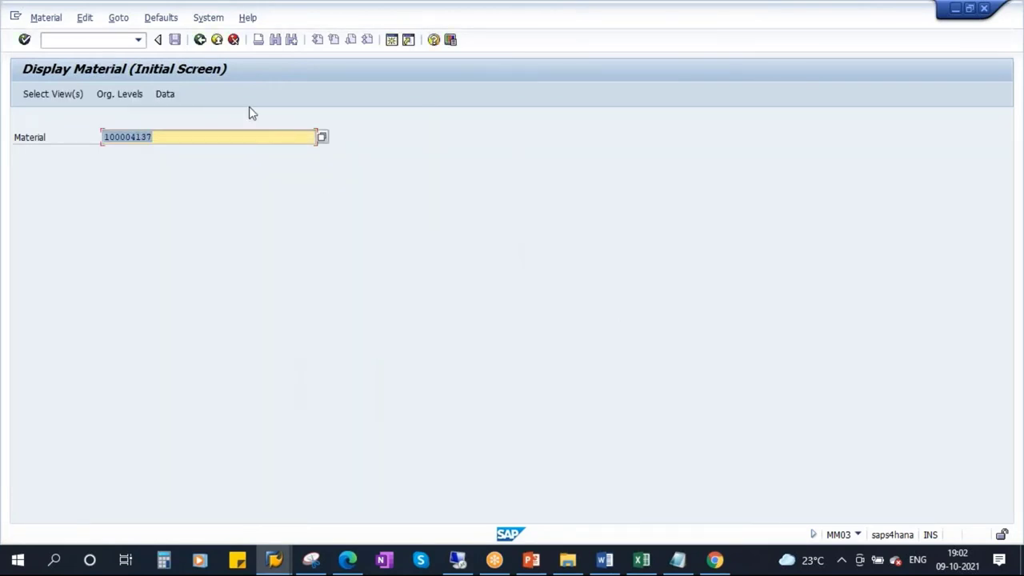
# - Leave Display Material, start transaction MMSC and list all existing storage locations for material 100004137 in plant 1710
pyautogui.click(100, 140)
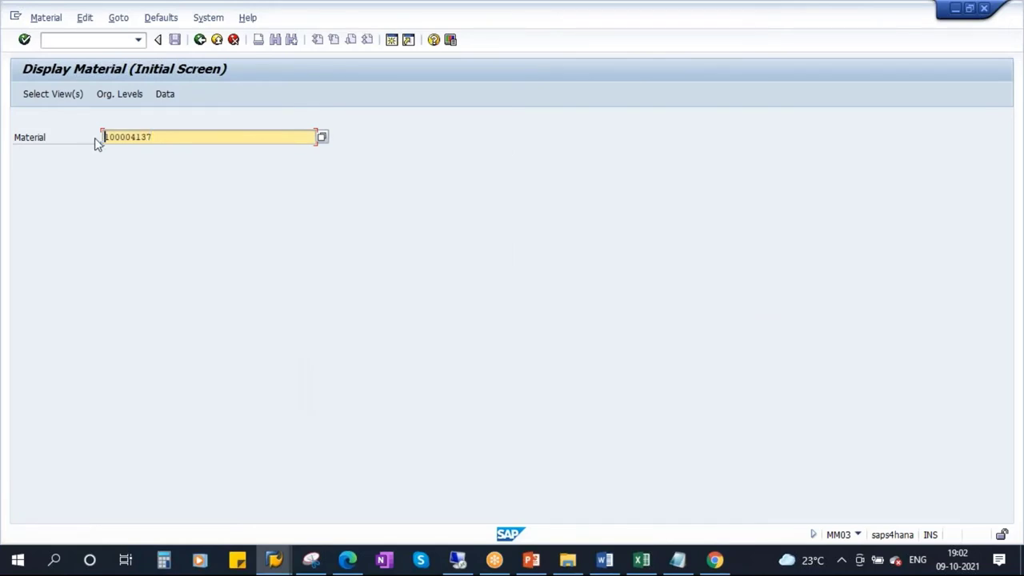
pyautogui.click(200, 39)
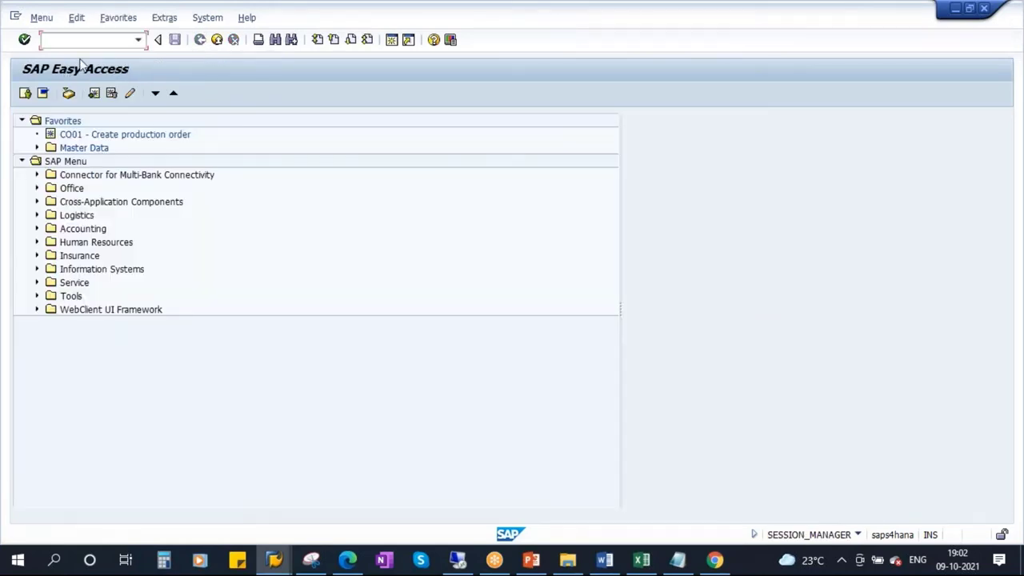
pyautogui.write('MMSC')
pyautogui.press('Return')
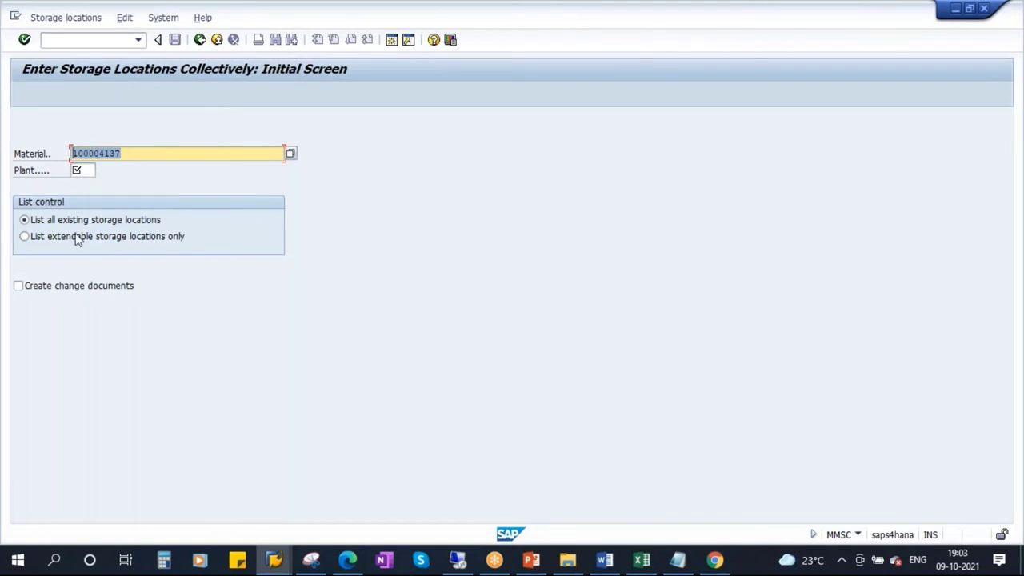
pyautogui.click(83, 176)
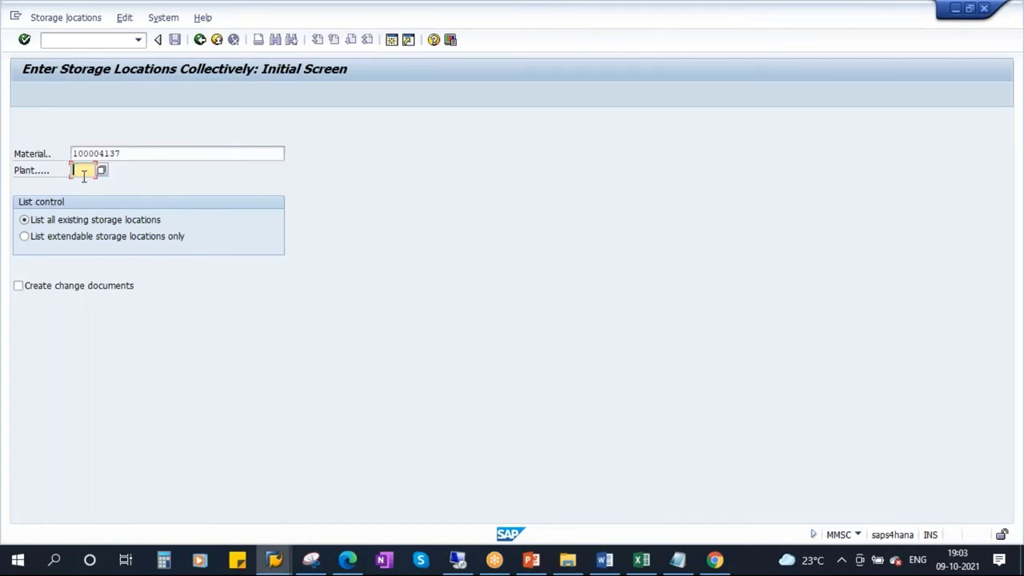
pyautogui.write('1710')
pyautogui.click(24, 39)
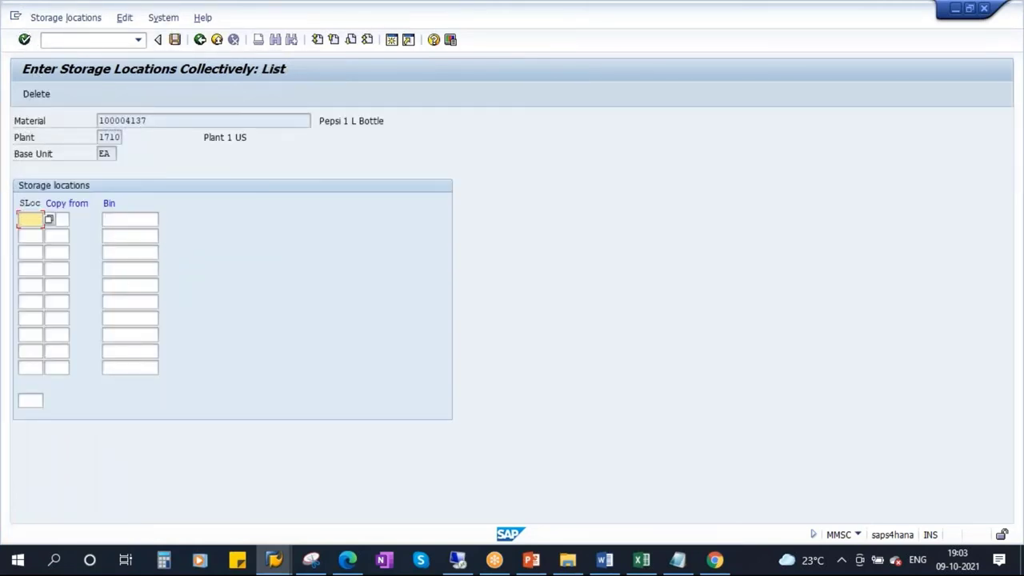
# - Enter storage locations 10Q1, 10Q2 and 10Q5 for the Pepsi 1 L Bottle from the value help and save them
pyautogui.doubleClick(150, 121)
pyautogui.click(30, 218)
pyautogui.click(49, 218)
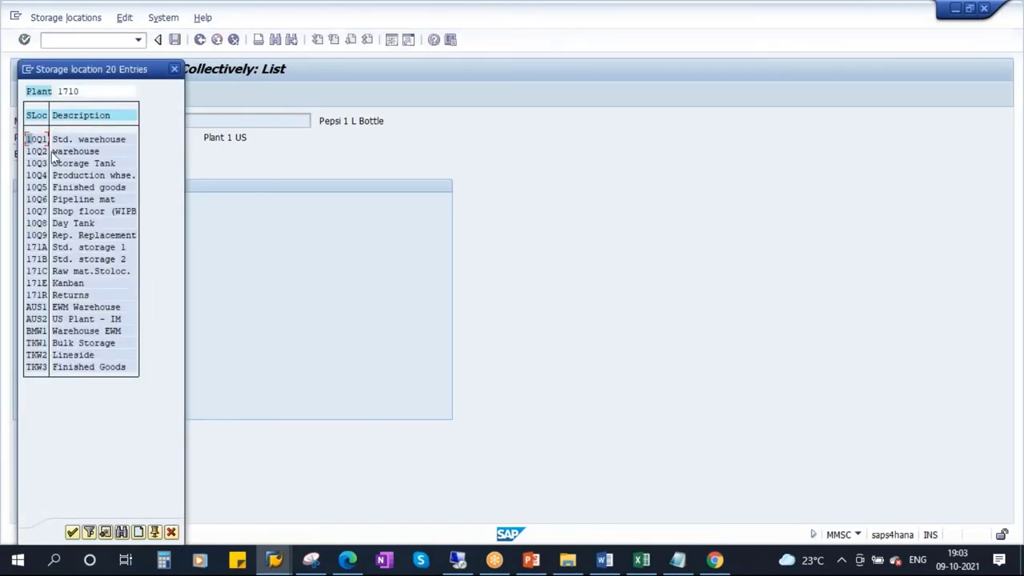
pyautogui.doubleClick(32, 139)
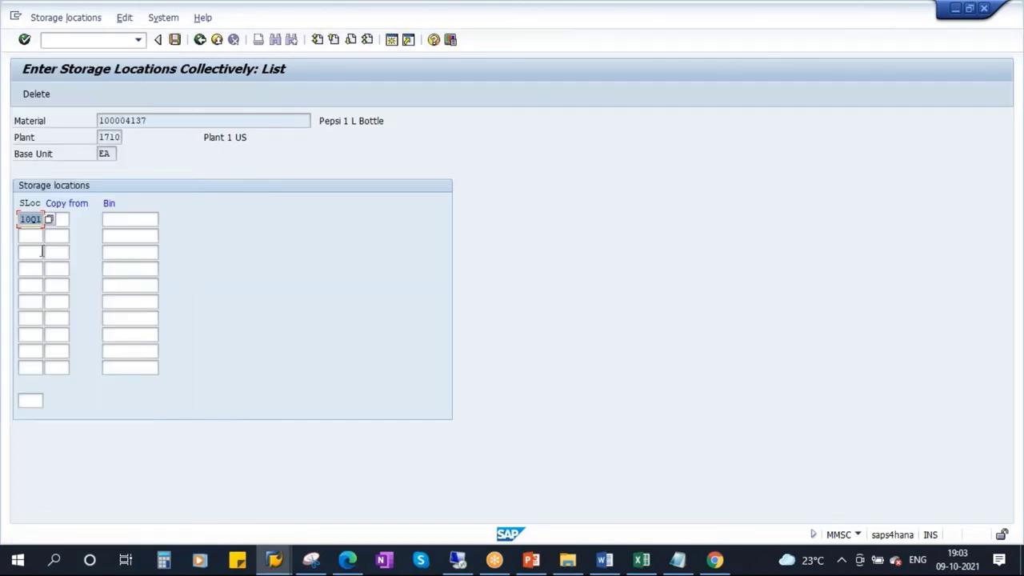
pyautogui.click(40, 235)
pyautogui.click(49, 236)
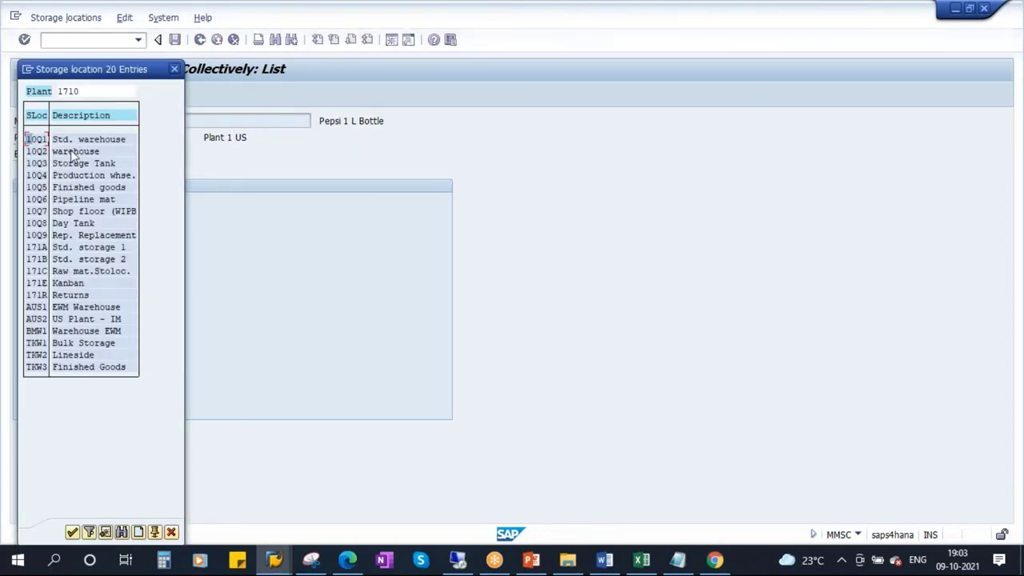
pyautogui.doubleClick(72, 151)
pyautogui.click(32, 252)
pyautogui.click(48, 252)
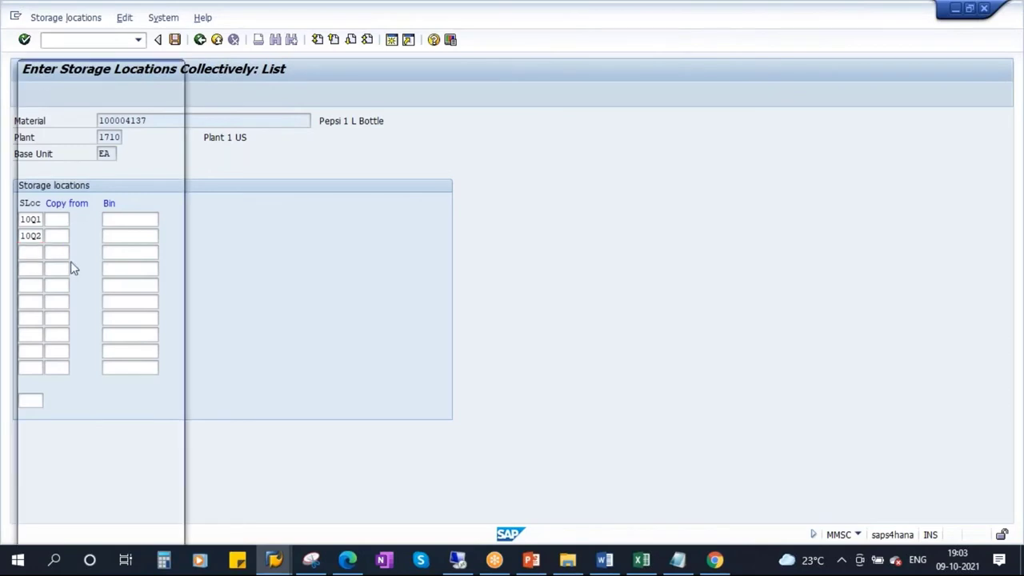
pyautogui.doubleClick(70, 189)
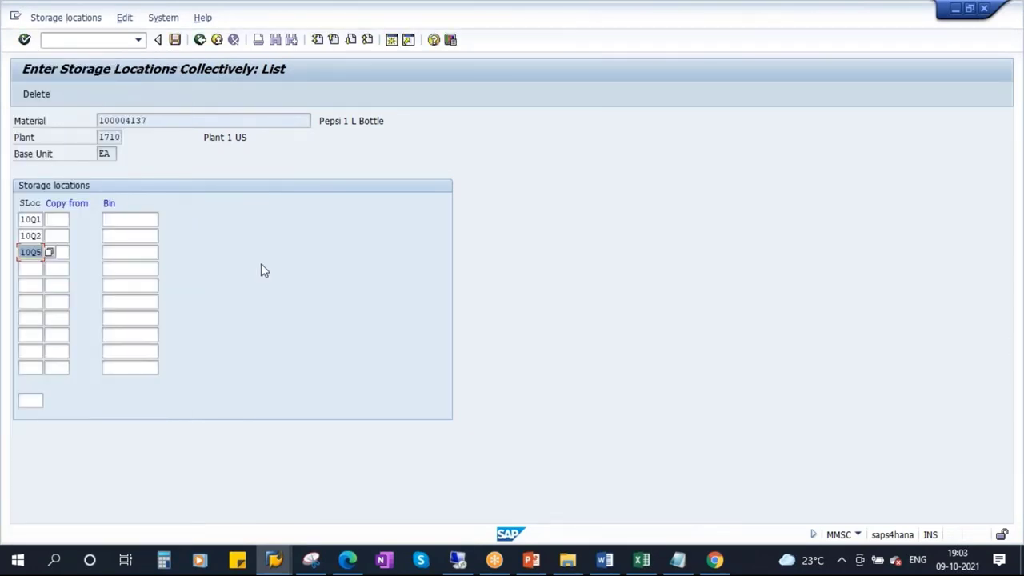
pyautogui.press('Return')
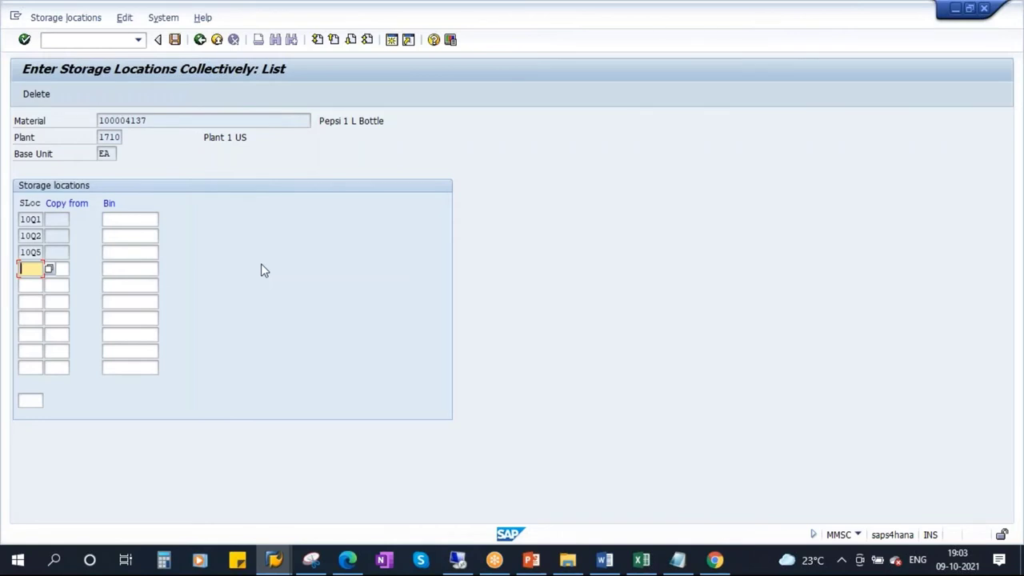
pyautogui.click(175, 39)
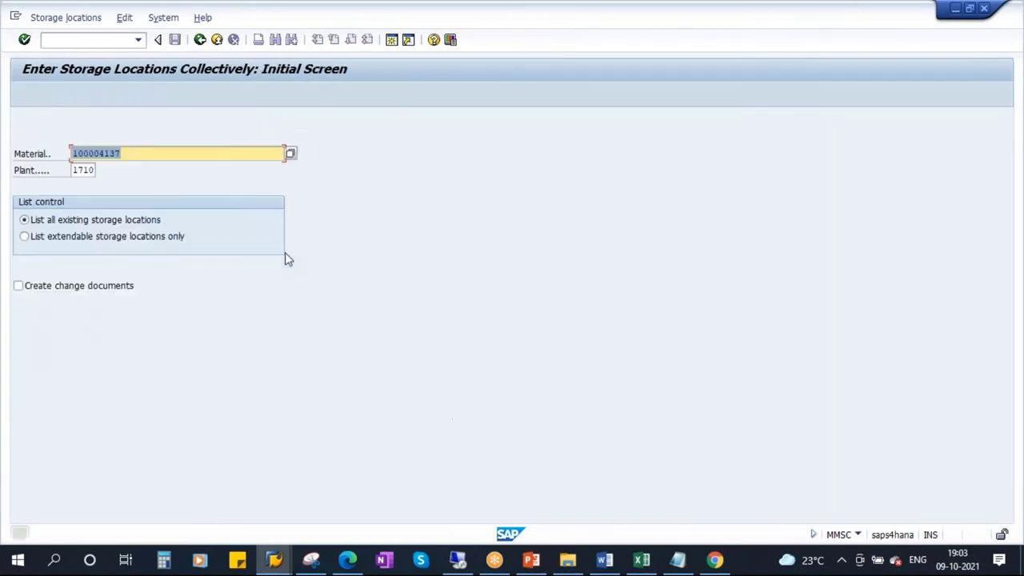
# - Start transaction MM03 and display material 100004137 in plant 1710 with views MRP 1 to MRP 4
pyautogui.click(200, 42)
pyautogui.write('MM03')
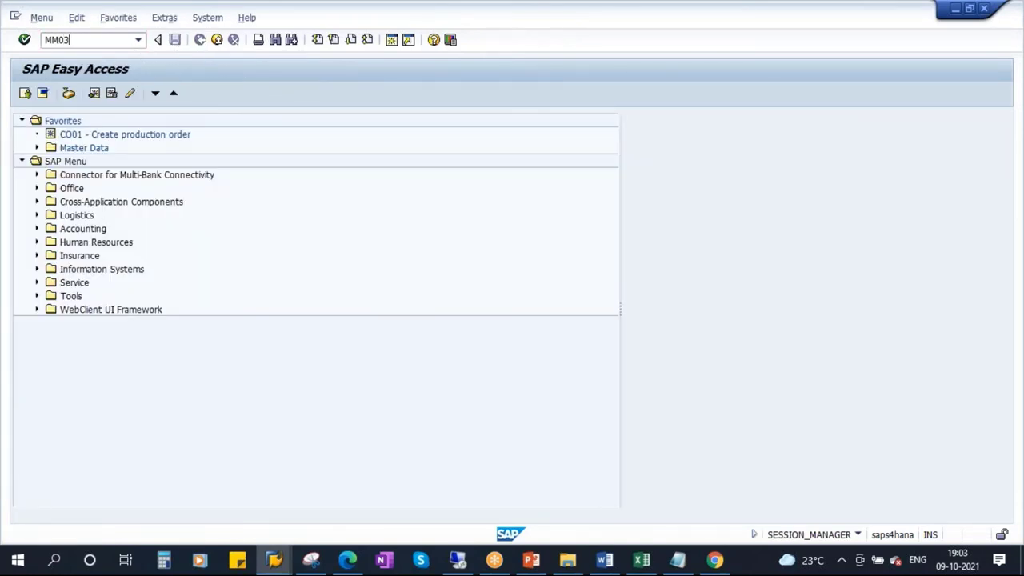
pyautogui.press('Return')
pyautogui.hotkey('ctrl', 'c')
pyautogui.press('Return')
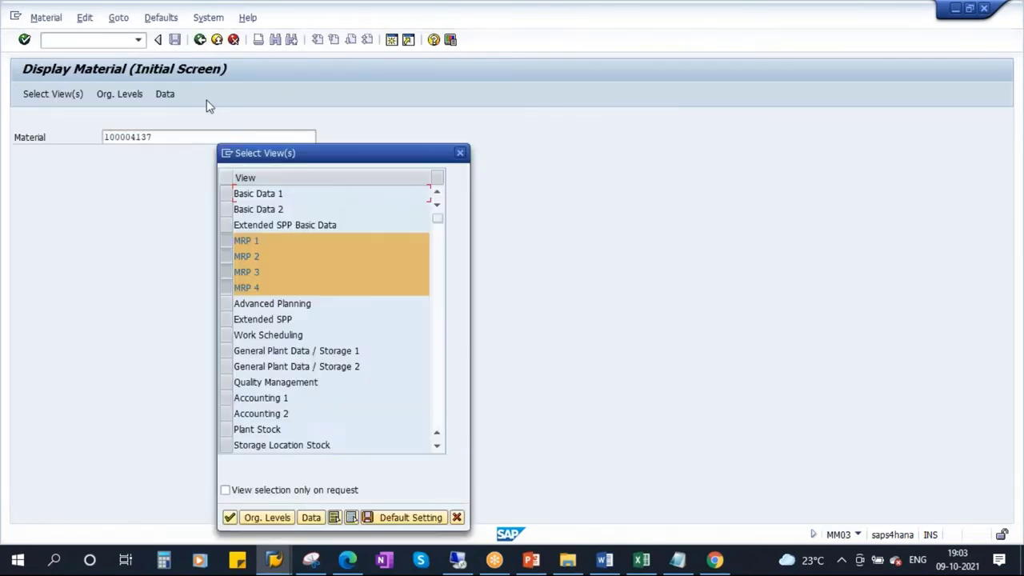
pyautogui.press('Return')
pyautogui.press('Return')
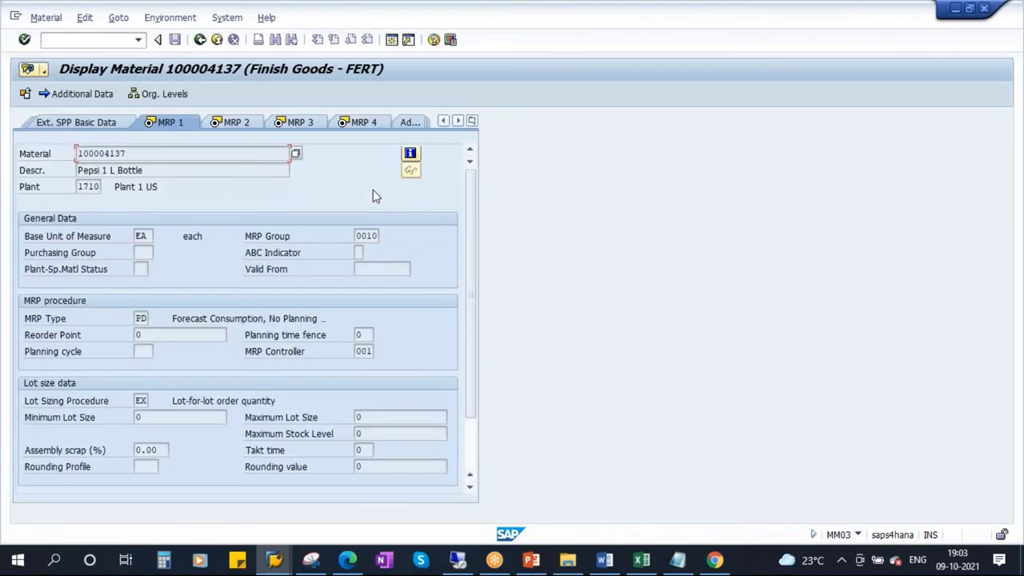
# - Return to the initial screen, reopen the organizational levels and examine the storage locations maintained for the material in plant 1710
pyautogui.click(200, 40)
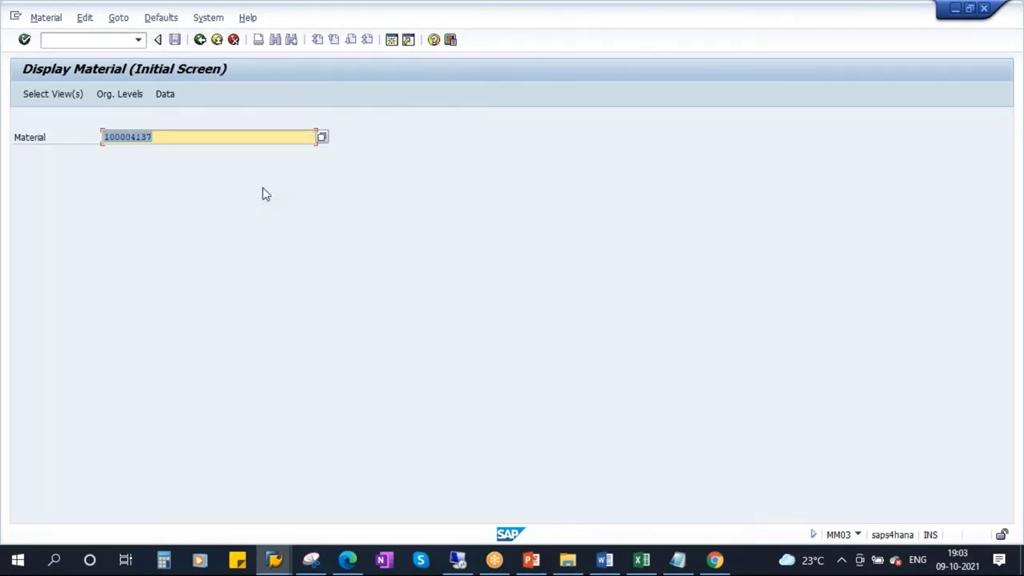
pyautogui.press('Return')
pyautogui.press('Return')
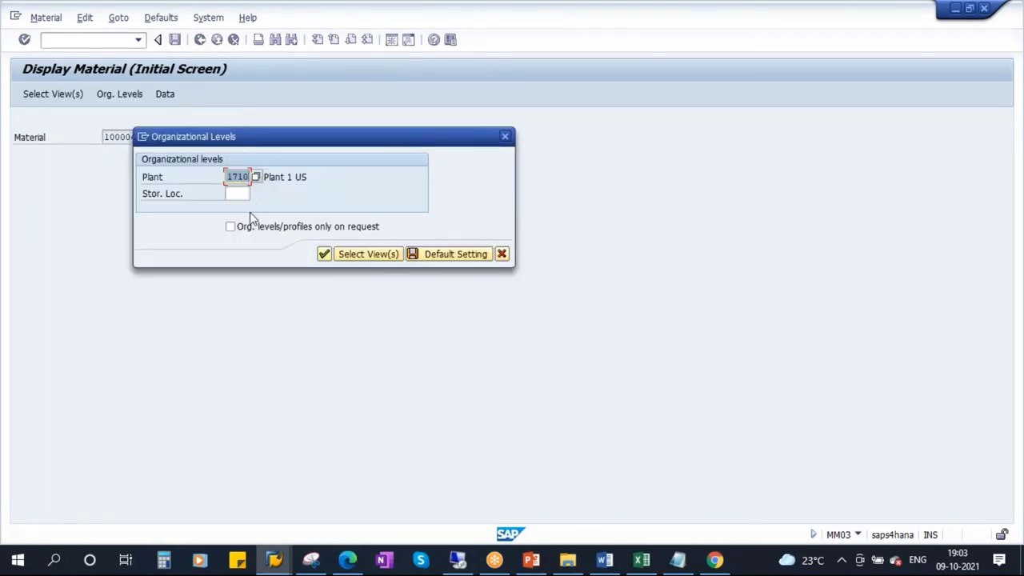
pyautogui.click(241, 194)
pyautogui.click(256, 195)
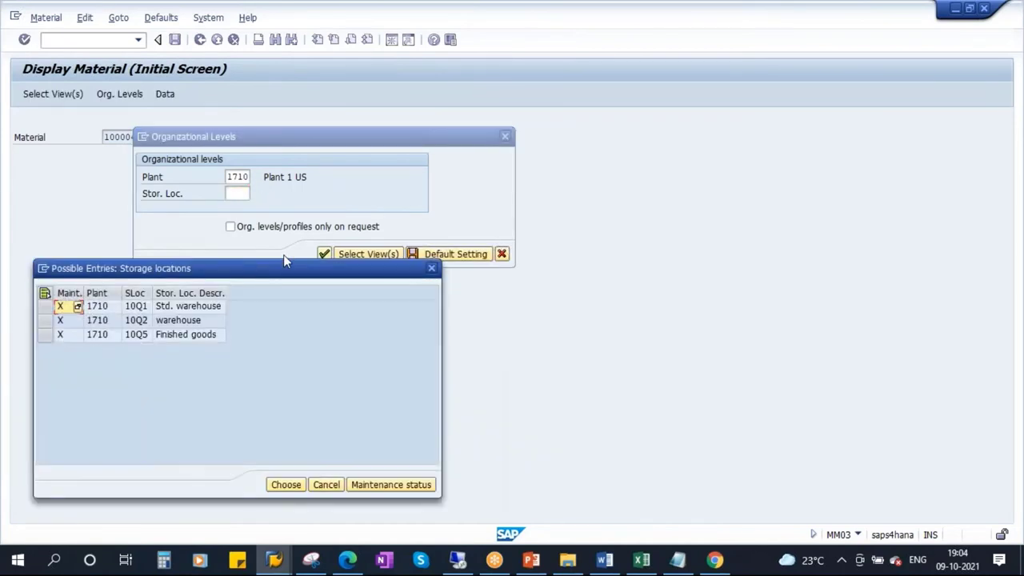
pyautogui.moveTo(242, 276); pyautogui.dragTo(481, 145)
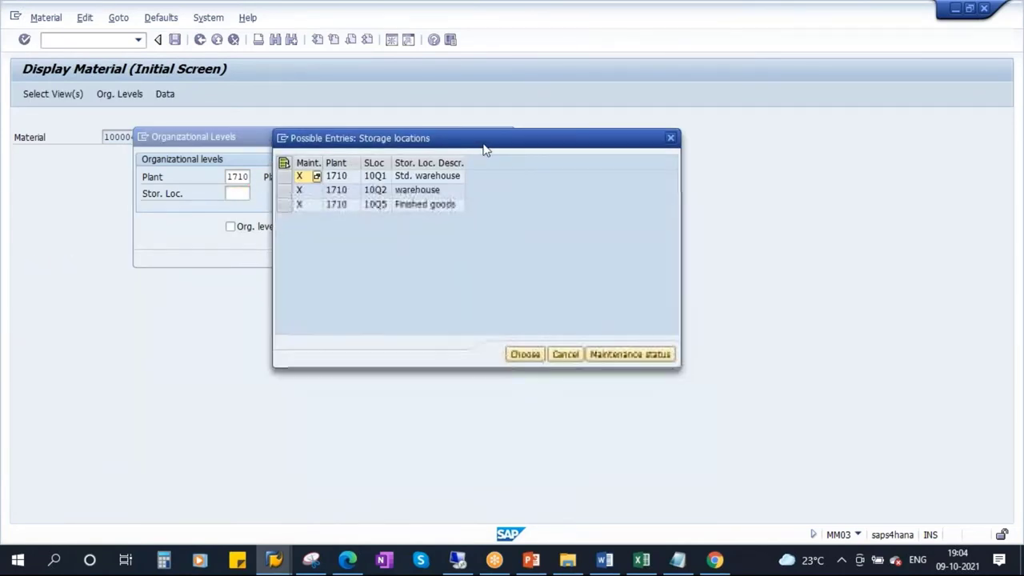
pyautogui.click(375, 176)
pyautogui.click(375, 191)
pyautogui.click(376, 205)
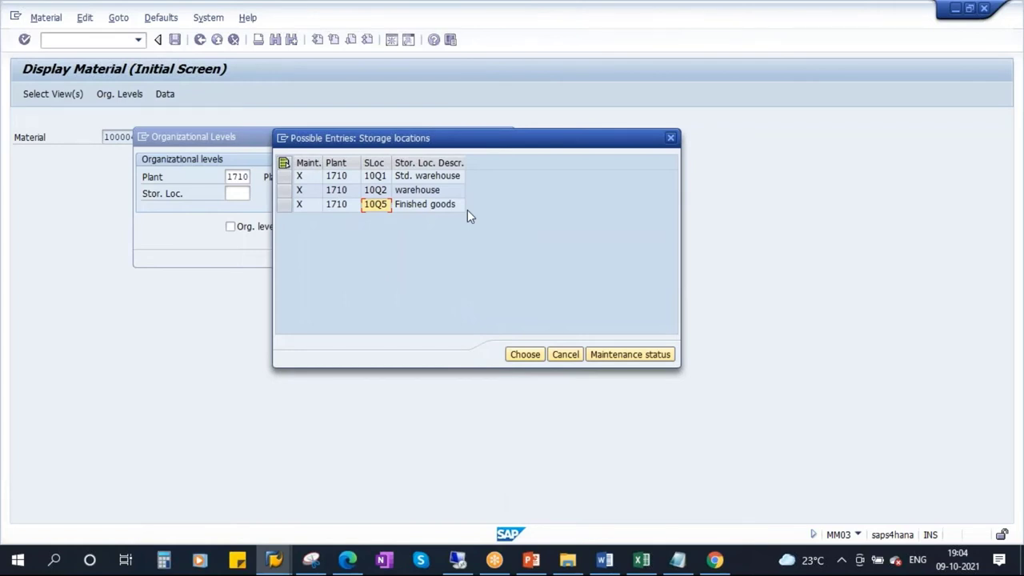
# - Switch to PowerPoint and bring up slide 19, Mass Maintenance of Material Master
pyautogui.click(532, 559)
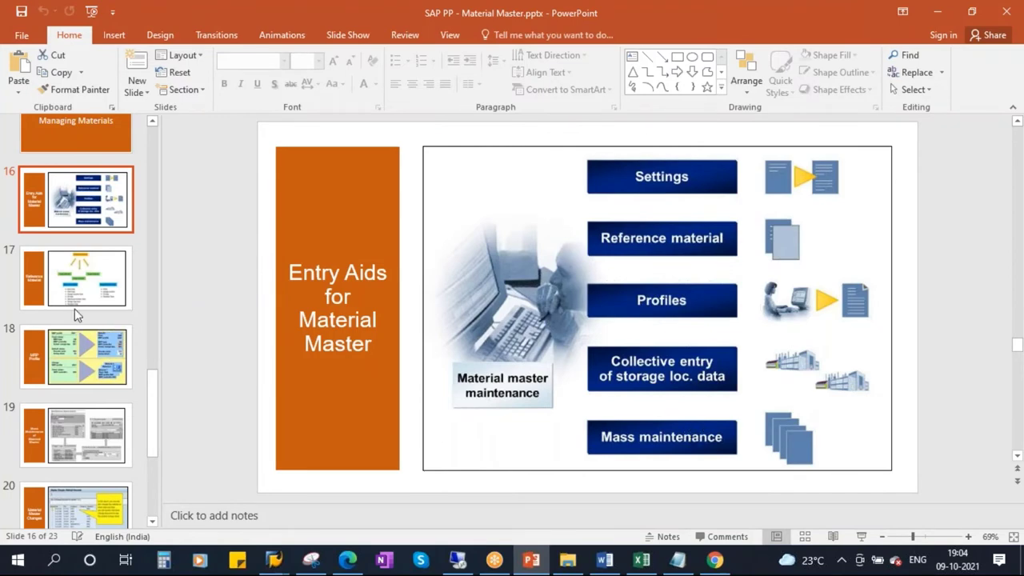
pyautogui.click(85, 380)
pyautogui.click(80, 432)
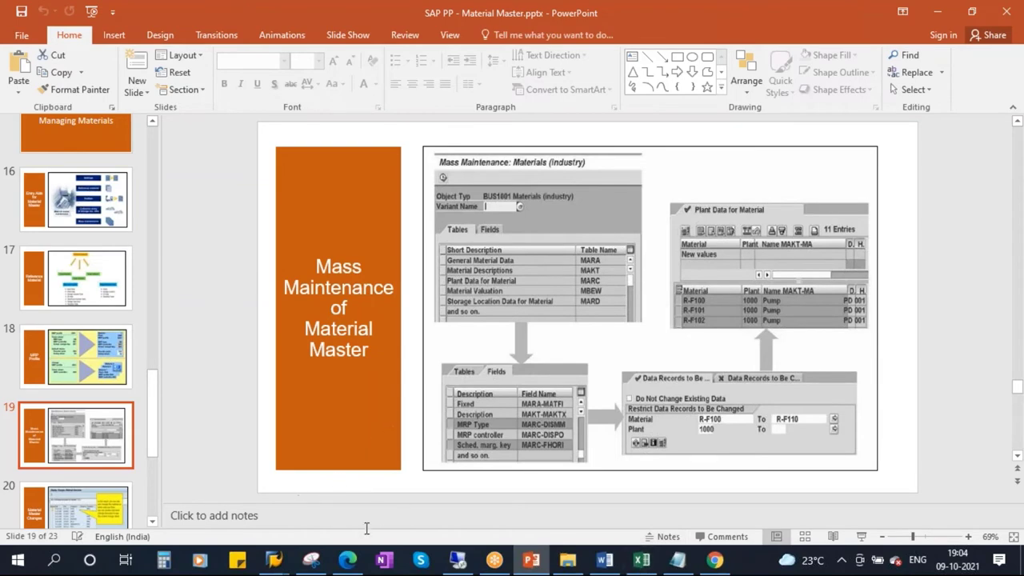
# - Switch back to the SAP Display Material session and cancel the storage locations list and the organizational levels
pyautogui.moveTo(273, 560)
pyautogui.click(389, 488)
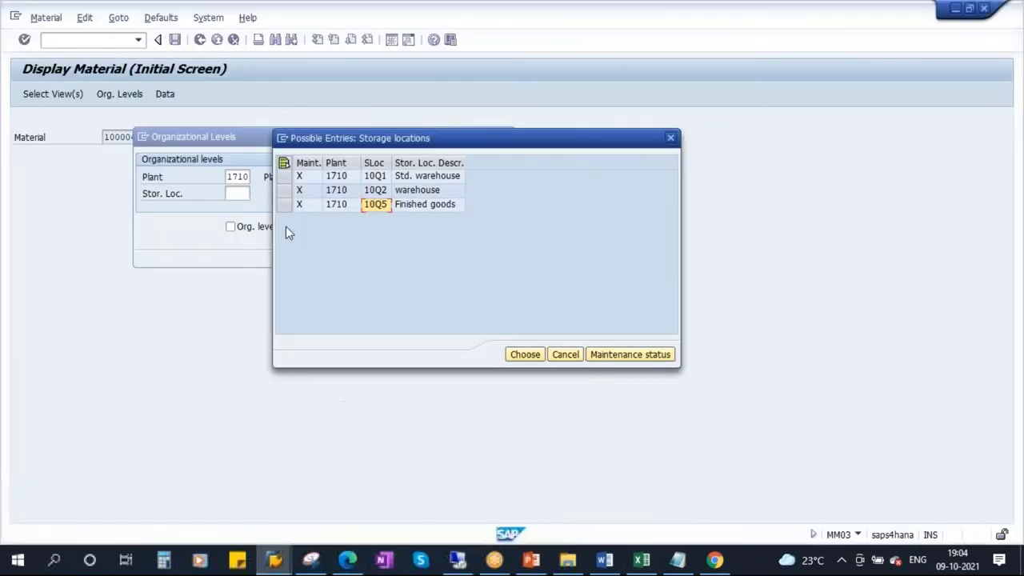
pyautogui.click(572, 354)
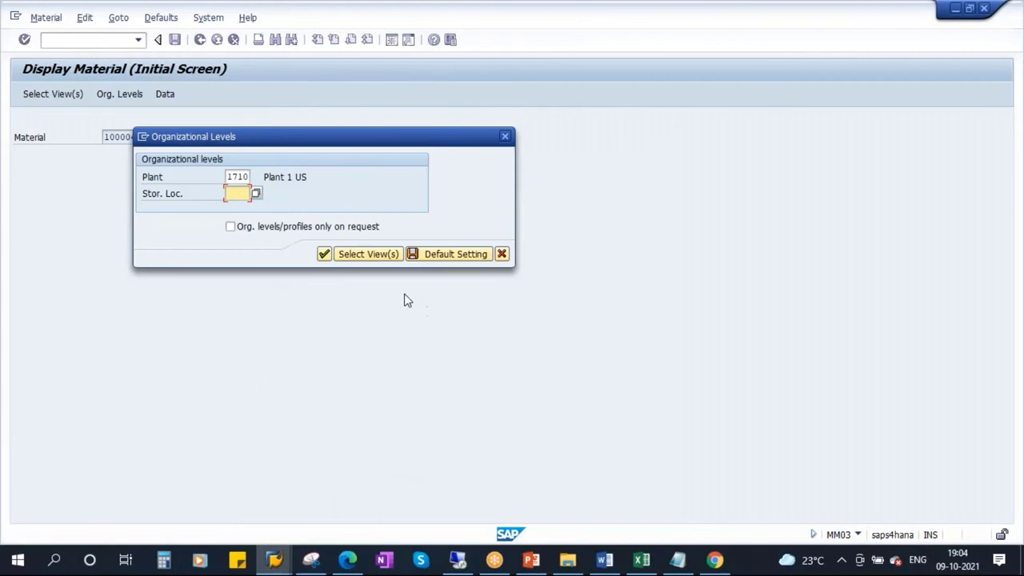
pyautogui.click(501, 255)
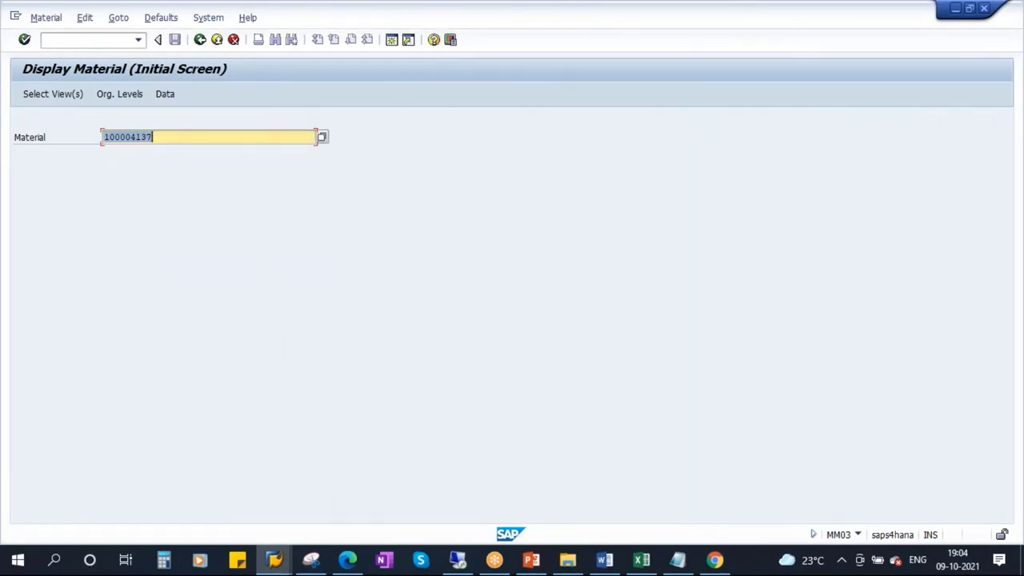
# - Display material 100004137 in plant 1710 with only the MRP 2 view selected
pyautogui.press('Return')
pyautogui.click(351, 517)
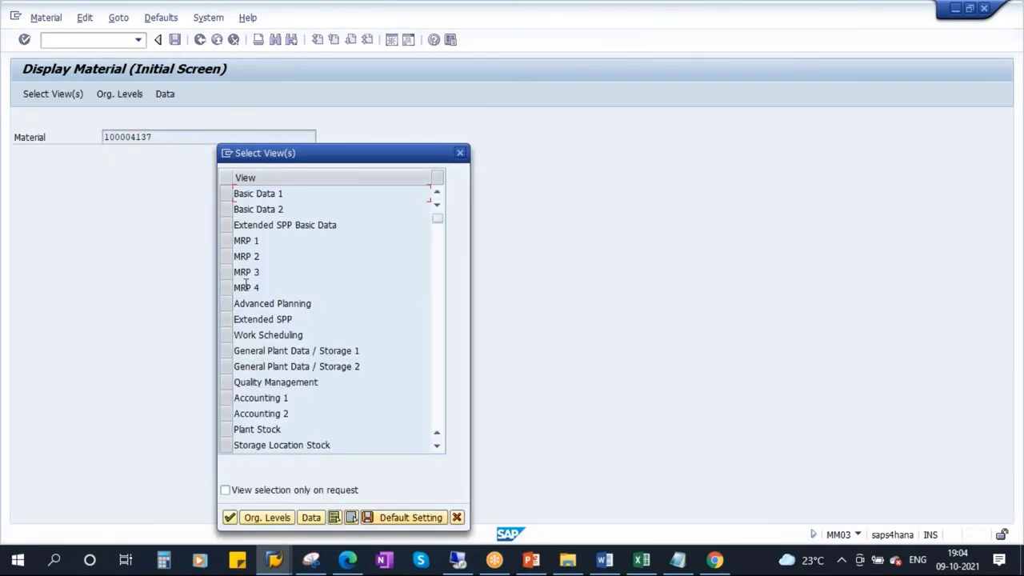
pyautogui.click(226, 256)
pyautogui.click(229, 517)
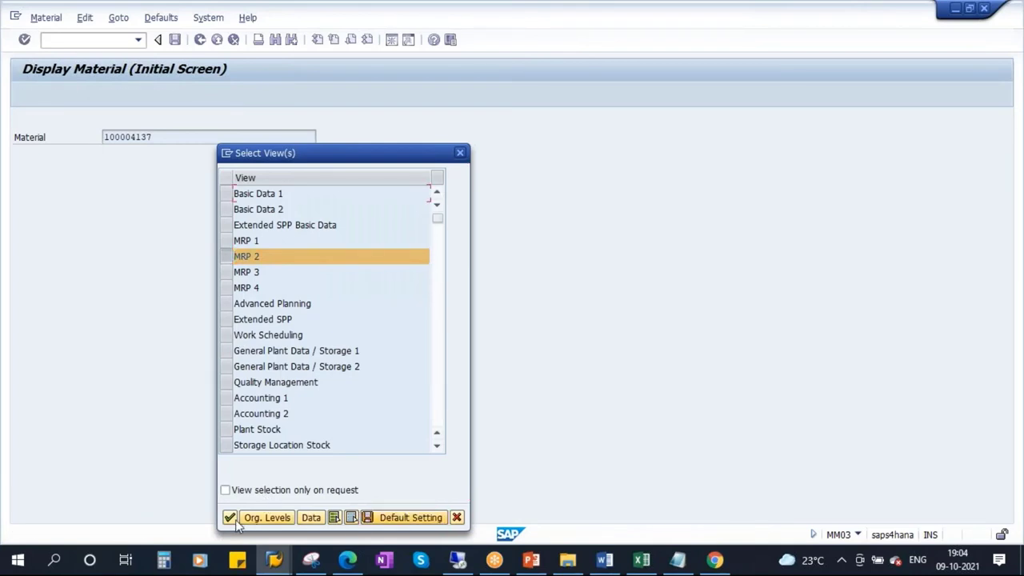
pyautogui.click(325, 255)
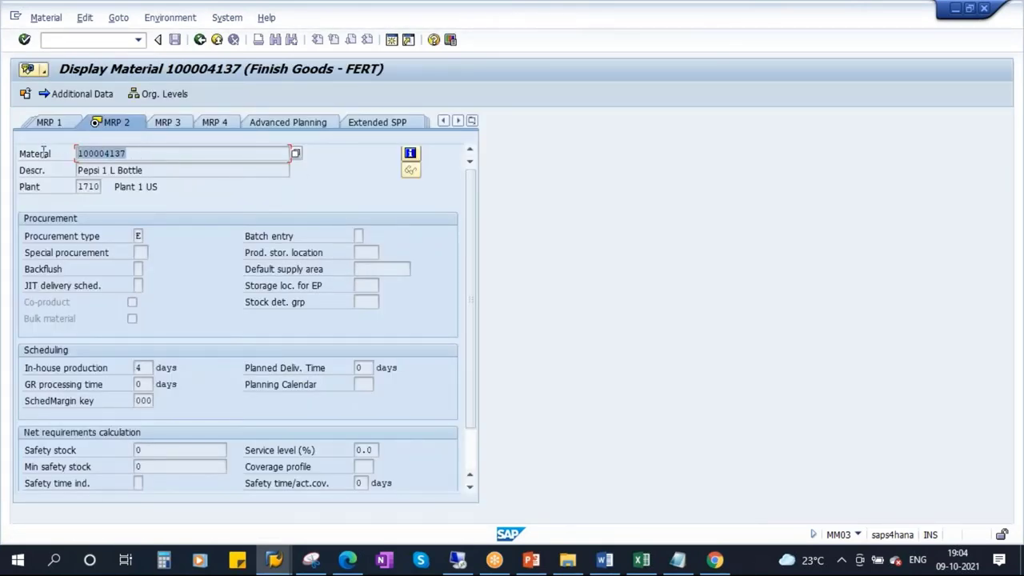
# - Switch to the Excel workbook pp.xlsx, paste material number 100004137 into cell E3 of Sheet5 and widen column E
pyautogui.click(641, 560)
pyautogui.click(301, 516)
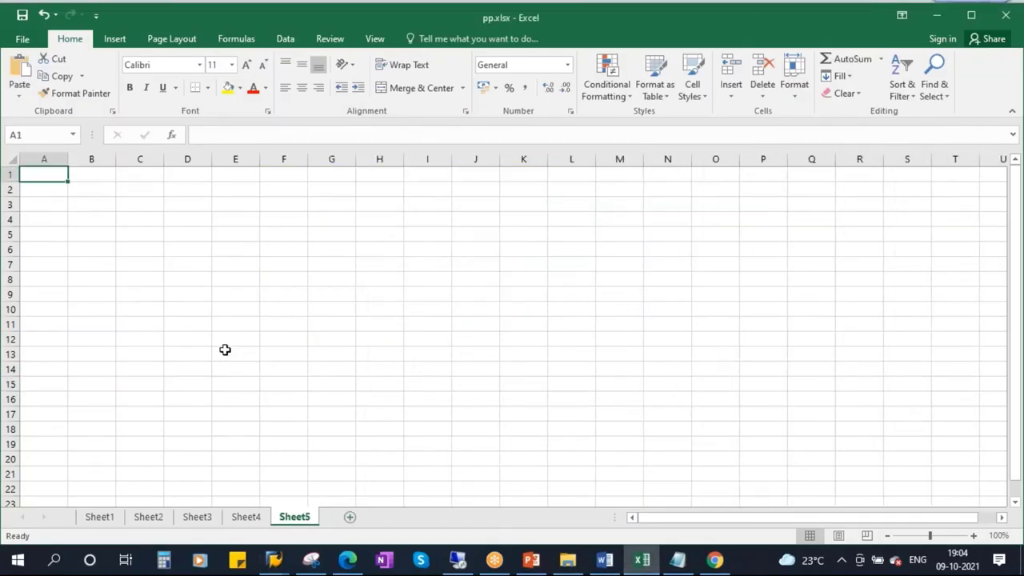
pyautogui.click(224, 205)
pyautogui.hotkey('ctrl', 'v')
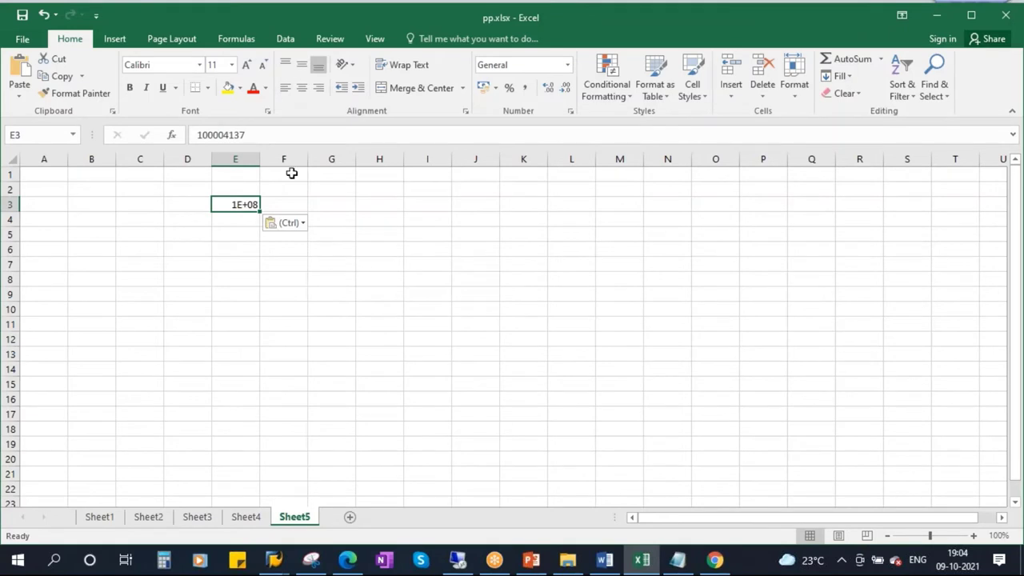
pyautogui.moveTo(261, 160); pyautogui.dragTo(305, 160)
pyautogui.click(299, 218)
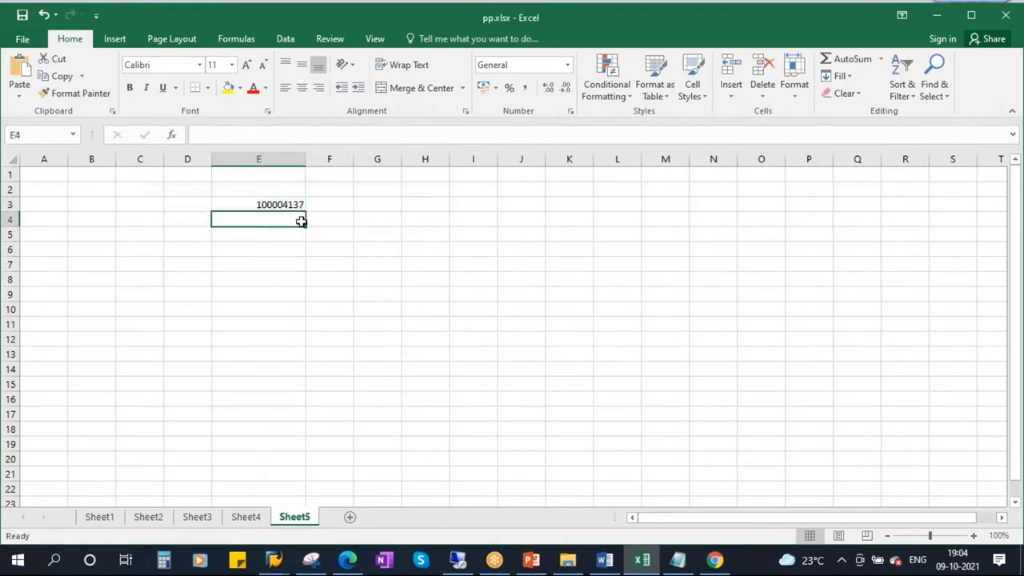
# - Continue the material number list below E3 with 100004138 in E4 and 100004139 in E5
pyautogui.click(293, 205)
pyautogui.moveTo(304, 212); pyautogui.dragTo(307, 225)
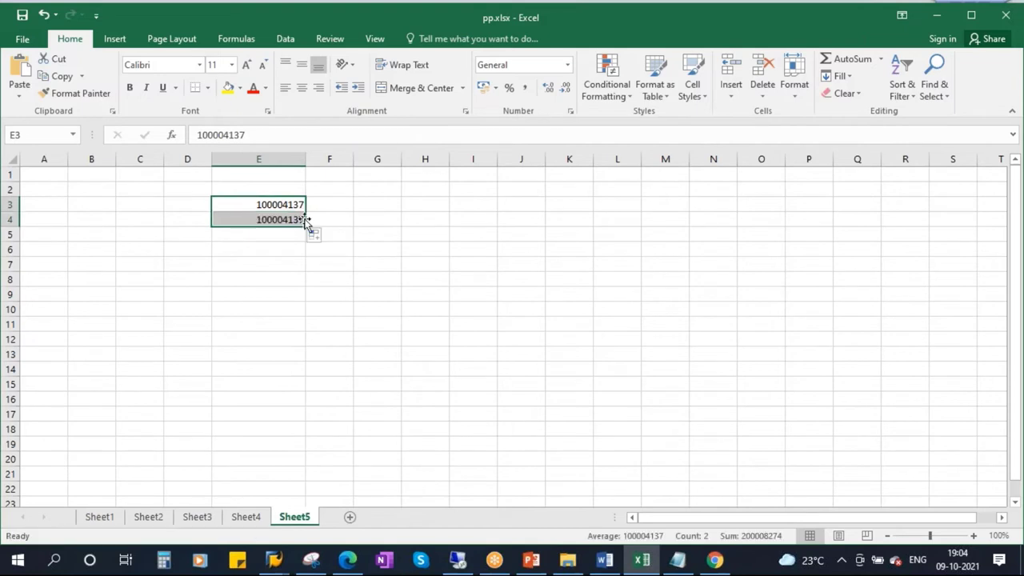
pyautogui.doubleClick(305, 219)
pyautogui.write('8')
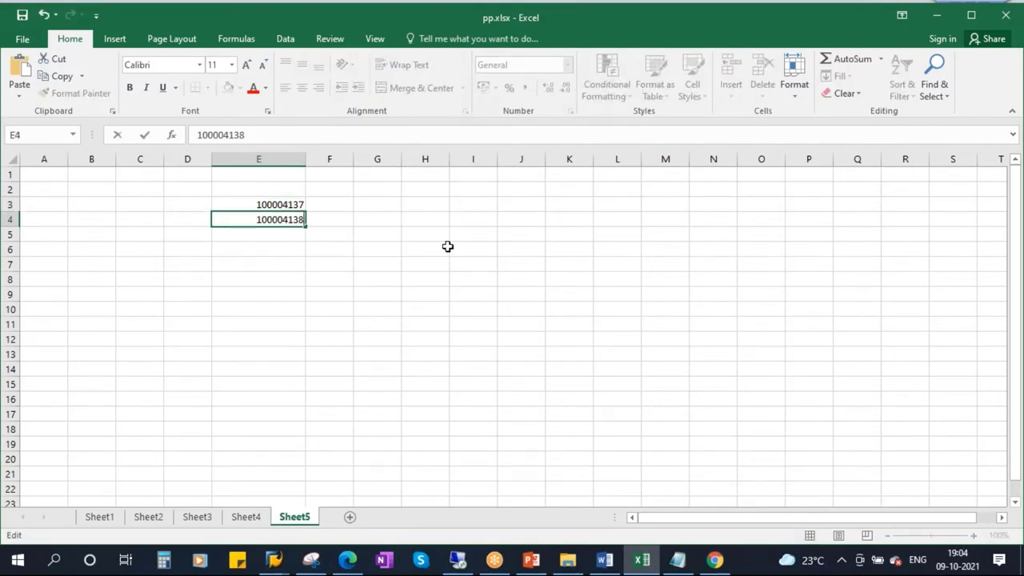
pyautogui.click(283, 236)
pyautogui.moveTo(291, 210); pyautogui.dragTo(308, 242)
pyautogui.click(499, 263)
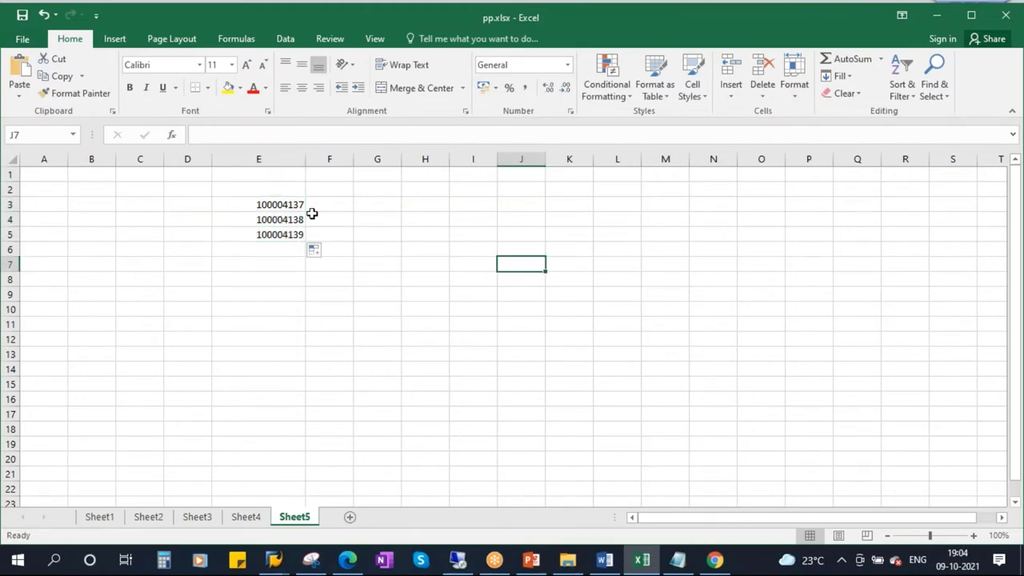
# - Copy the description Pepsi 1 L Bottle from the SAP material display into cell F3 of the Excel sheet and widen column F
pyautogui.click(334, 206)
pyautogui.hotkey('alt', 'Tab')
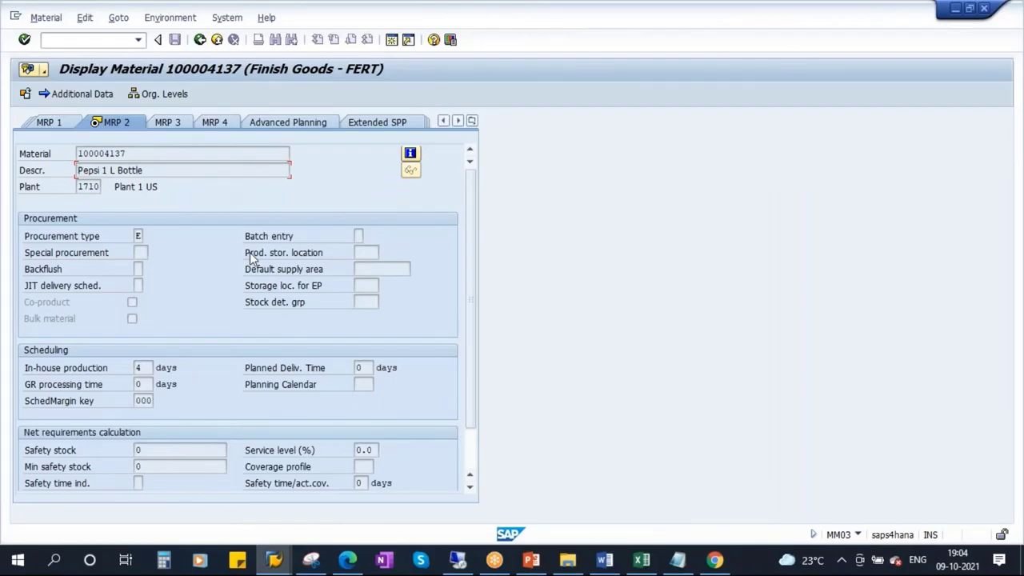
pyautogui.hotkey('alt', 'Tab')
pyautogui.write('Pepsi 1 L Bottle')
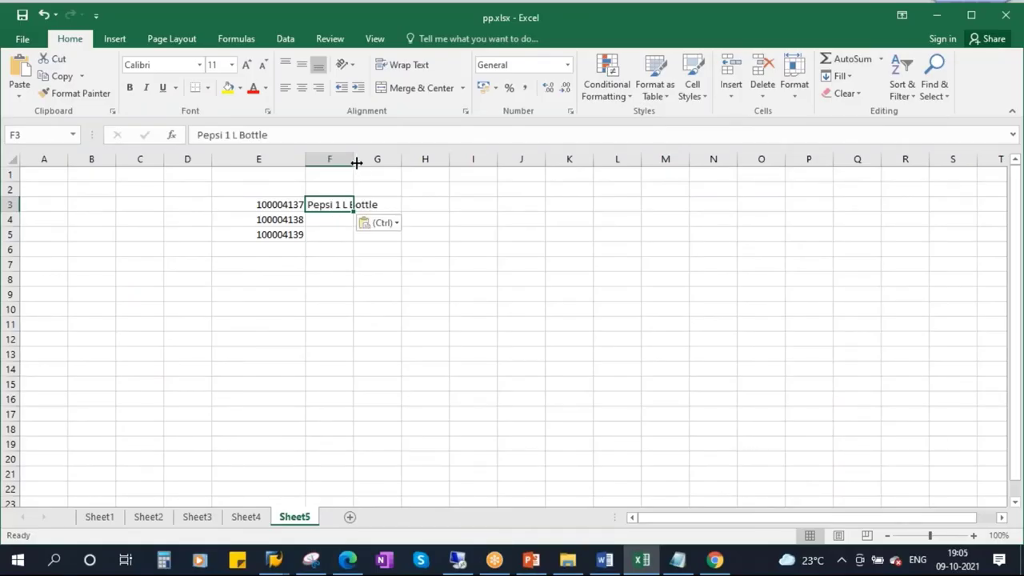
pyautogui.moveTo(354, 161); pyautogui.dragTo(391, 160)
# - Look up the in-house production time of material 100004137 in SAP and enter 4 in cell G3 of the Excel sheet
pyautogui.click(419, 209)
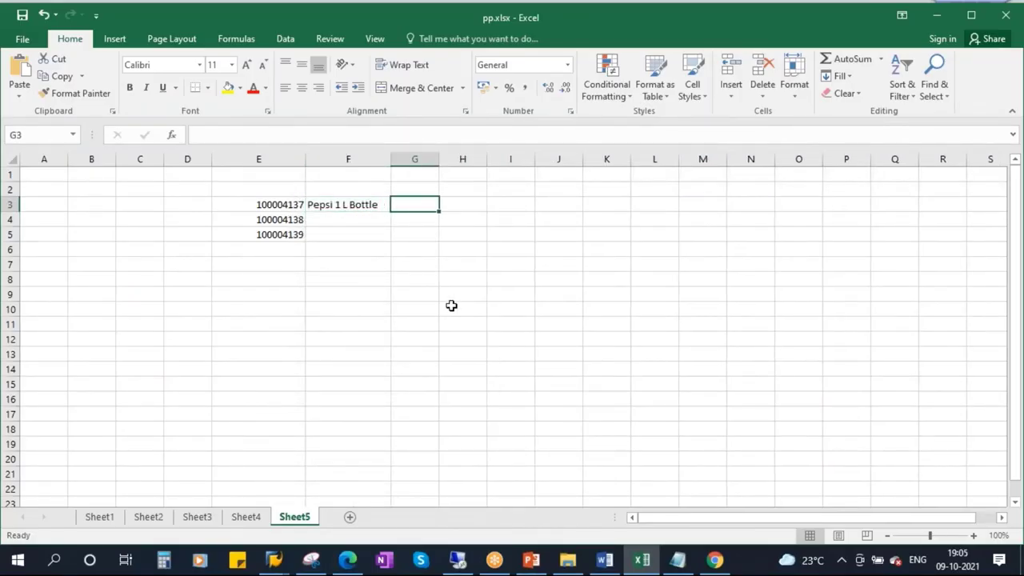
pyautogui.hotkey('alt', 'Tab')
pyautogui.doubleClick(139, 367)
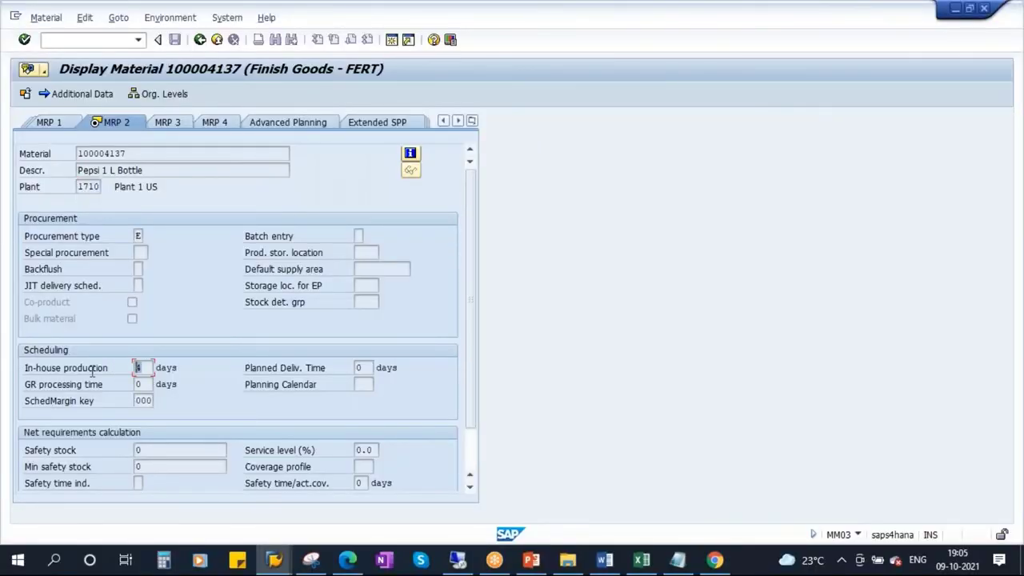
pyautogui.hotkey('alt', 'Tab')
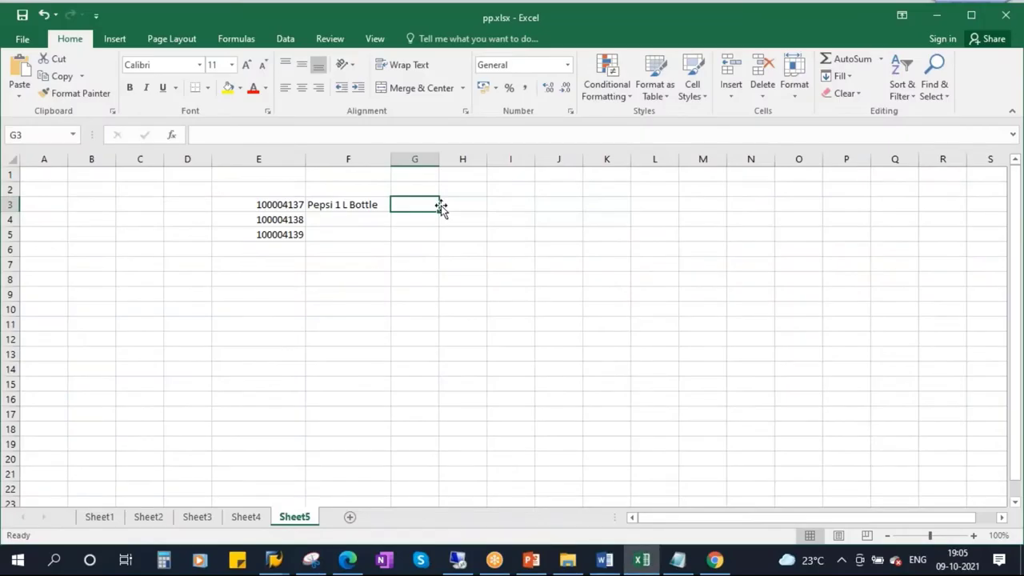
pyautogui.write('4')
pyautogui.press('Return')
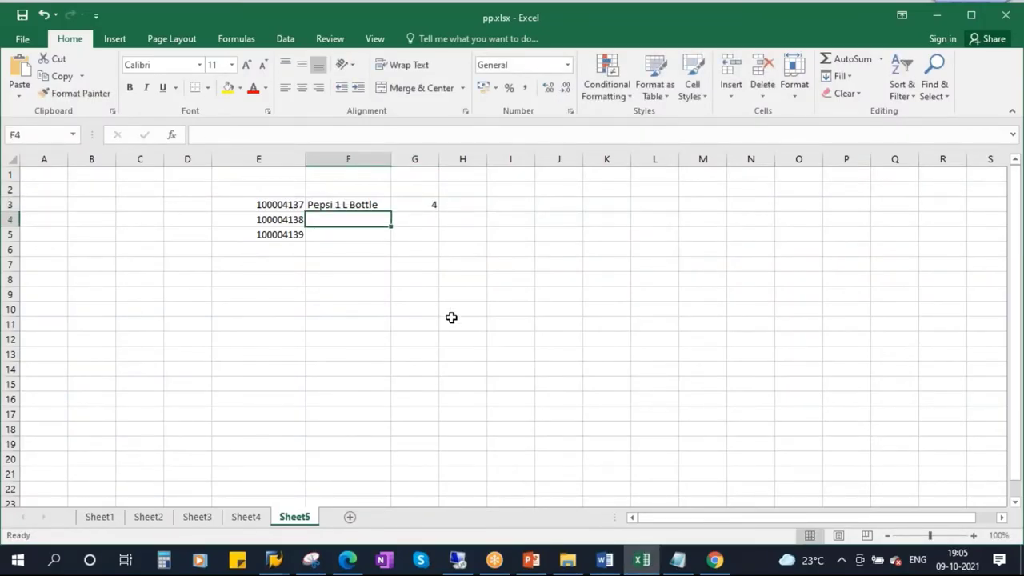
# - Switch to SAP, leave the current material and display the MRP 2 view of material 100004138 in plant 1710
pyautogui.hotkey('alt', 'Tab')
pyautogui.click(200, 40)
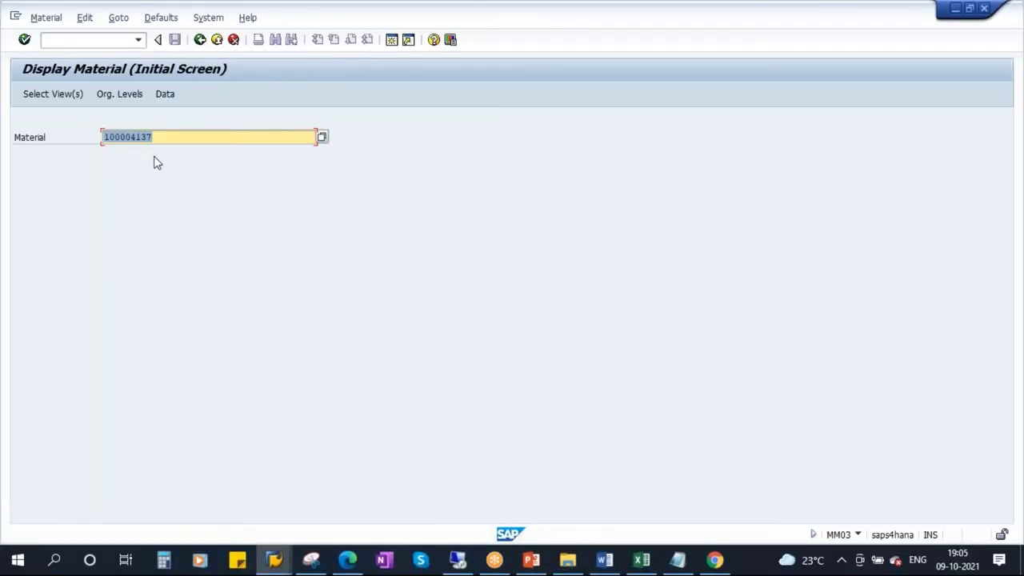
pyautogui.click(157, 137)
pyautogui.press('BackSpace')
pyautogui.write('8')
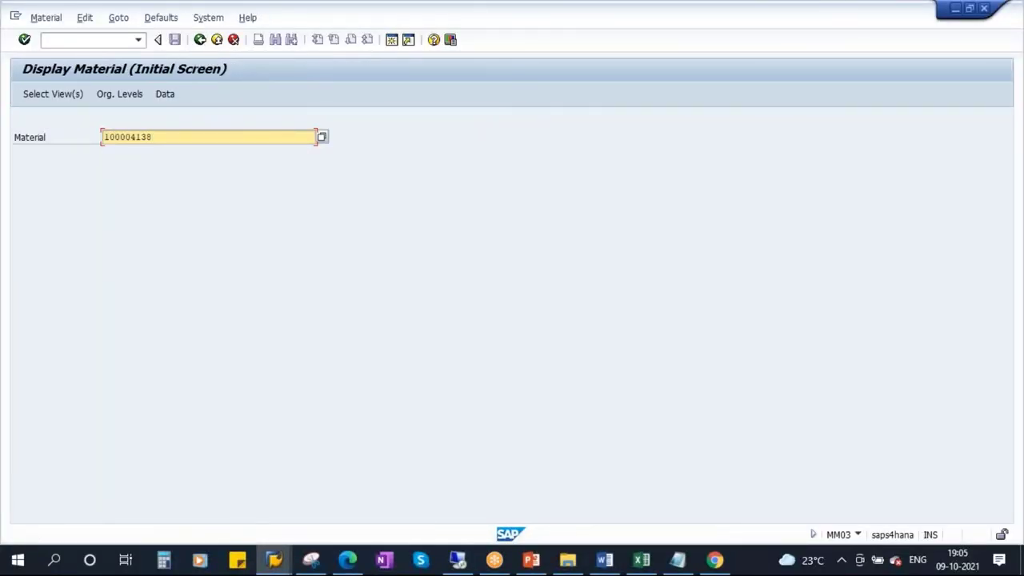
pyautogui.press('Return')
pyautogui.press('Return')
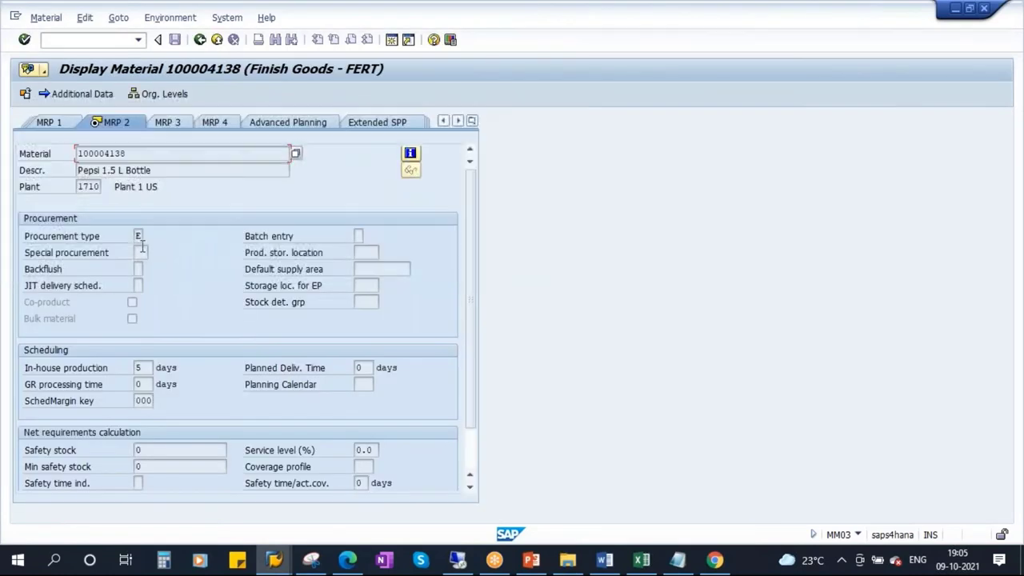
# - Copy the description Pepsi 1.5 L Bottle from SAP into Excel cell F4 and enter its in-house production time 5 in G4
pyautogui.moveTo(159, 171); pyautogui.dragTo(55, 171)
pyautogui.hotkey('ctrl', 'c')
pyautogui.hotkey('alt', 'Tab')
pyautogui.hotkey('ctrl', 'v')
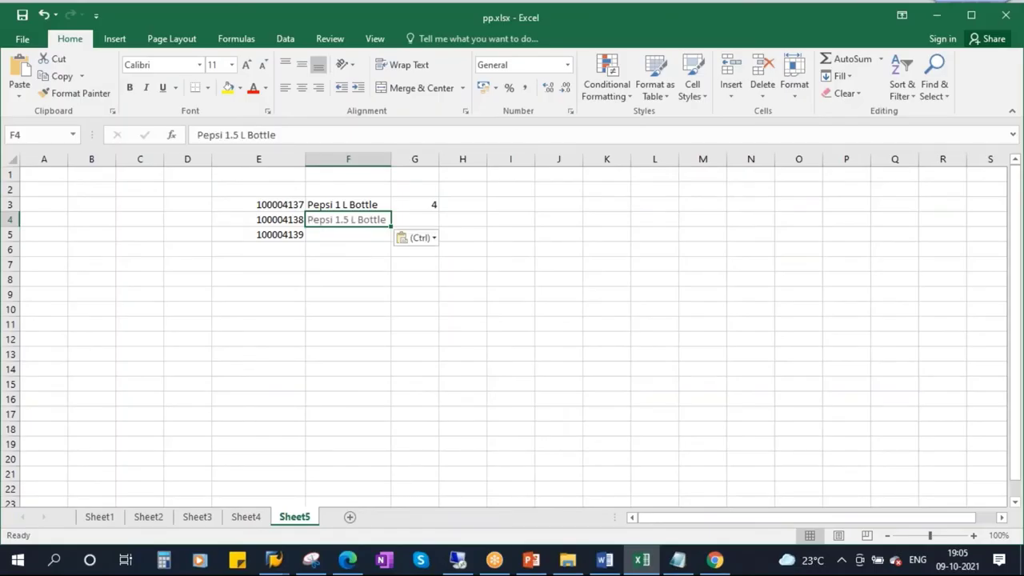
pyautogui.press('Tab')
pyautogui.hotkey('alt', 'Tab')
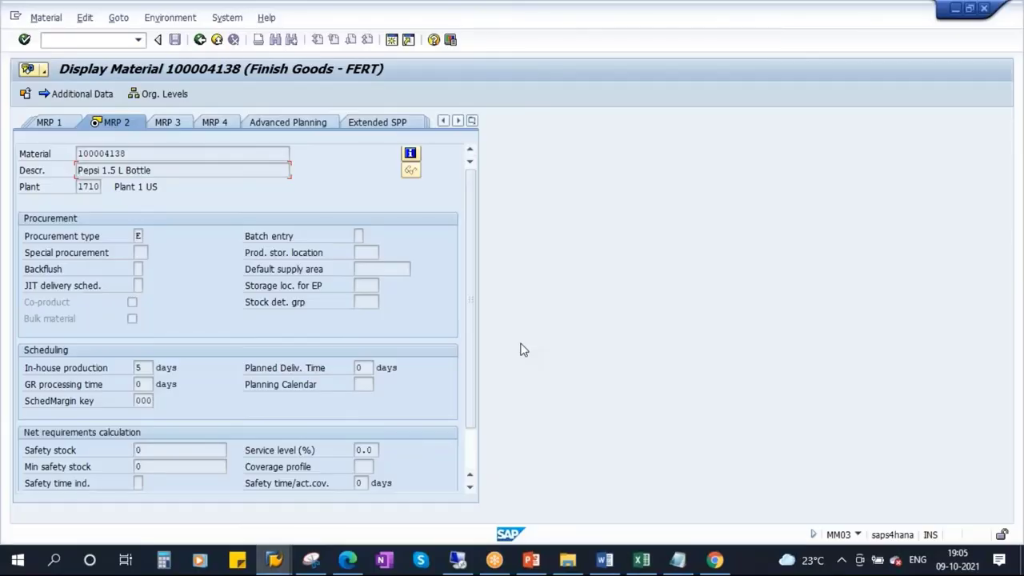
pyautogui.hotkey('alt', 'Tab')
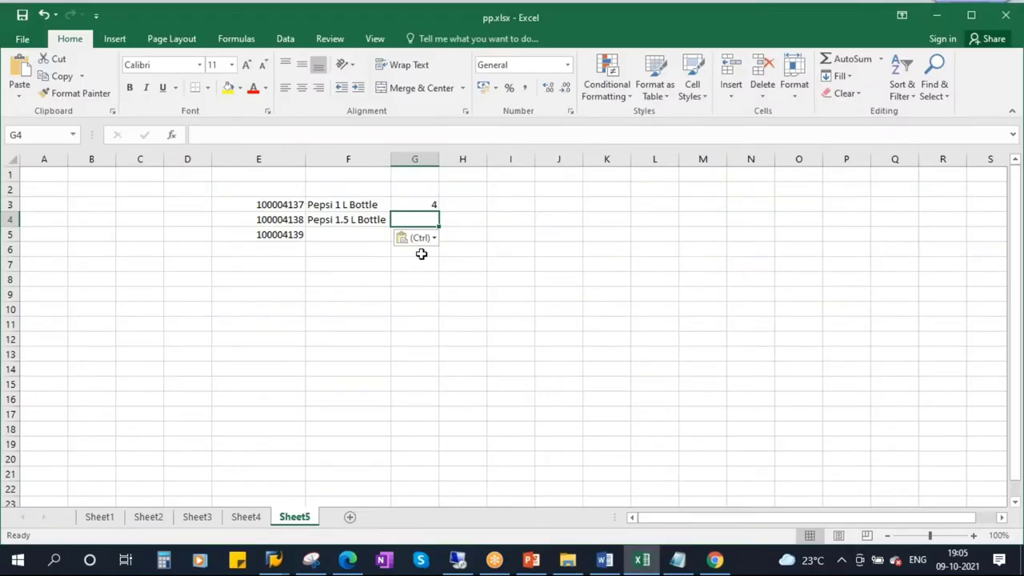
pyautogui.write('5')
pyautogui.press('Return')
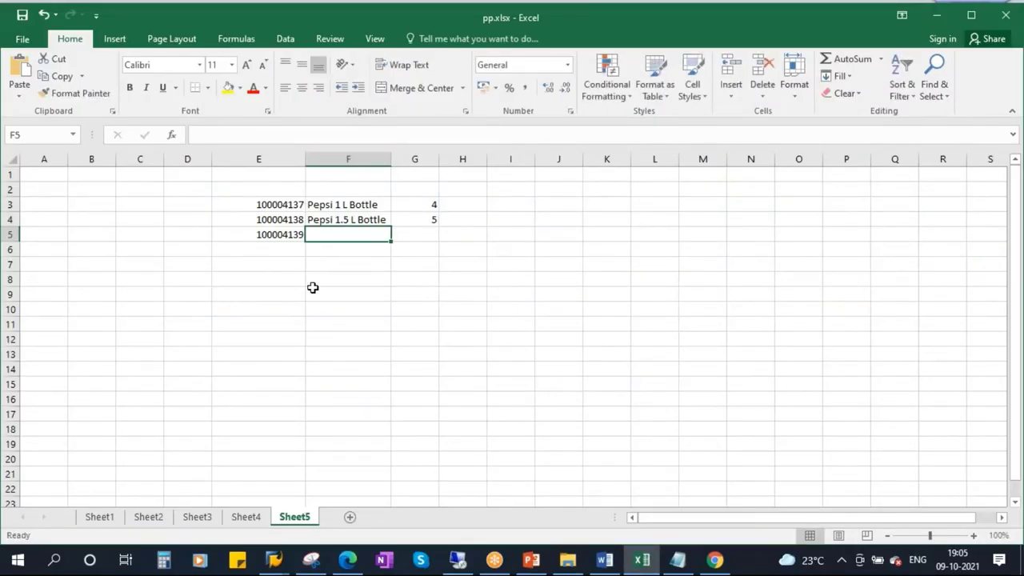
# - Switch to SAP, leave the current material and display the MRP 2 view of material 100004139 in plant 1710
pyautogui.hotkey('alt', 'Tab')
pyautogui.click(199, 39)
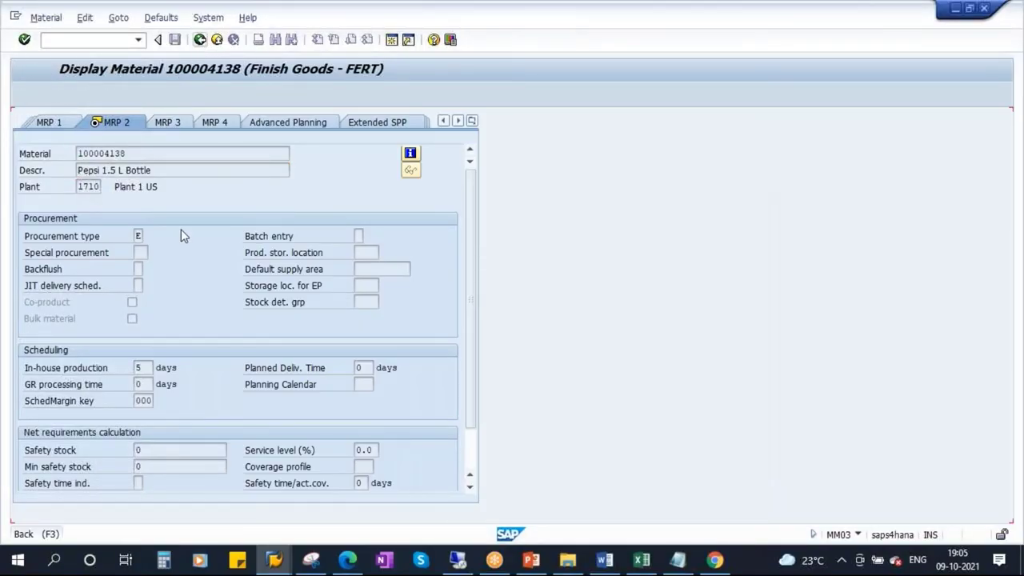
pyautogui.click(156, 136)
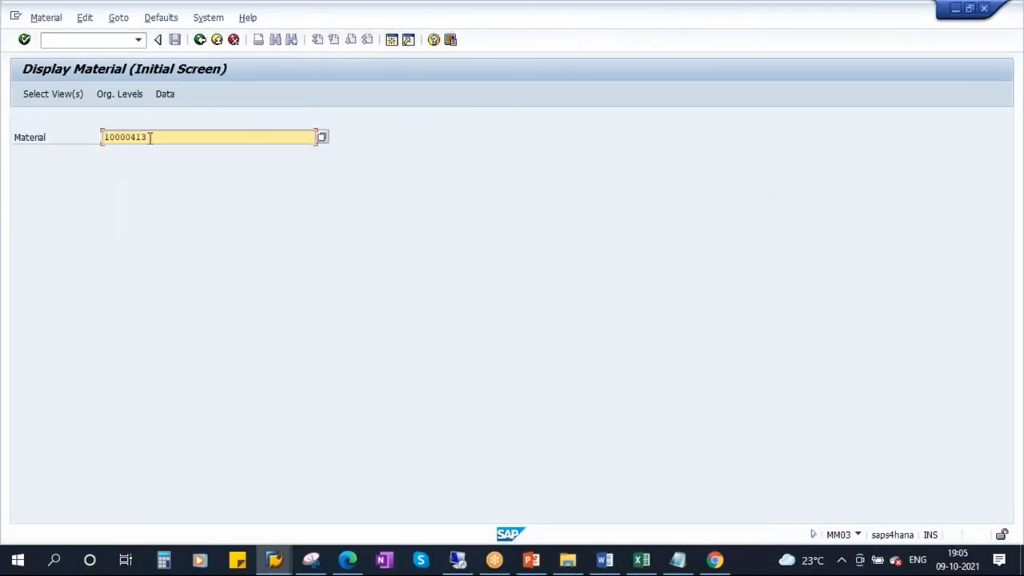
pyautogui.write('9')
pyautogui.press('Return')
pyautogui.press('Return')
pyautogui.press('Return')
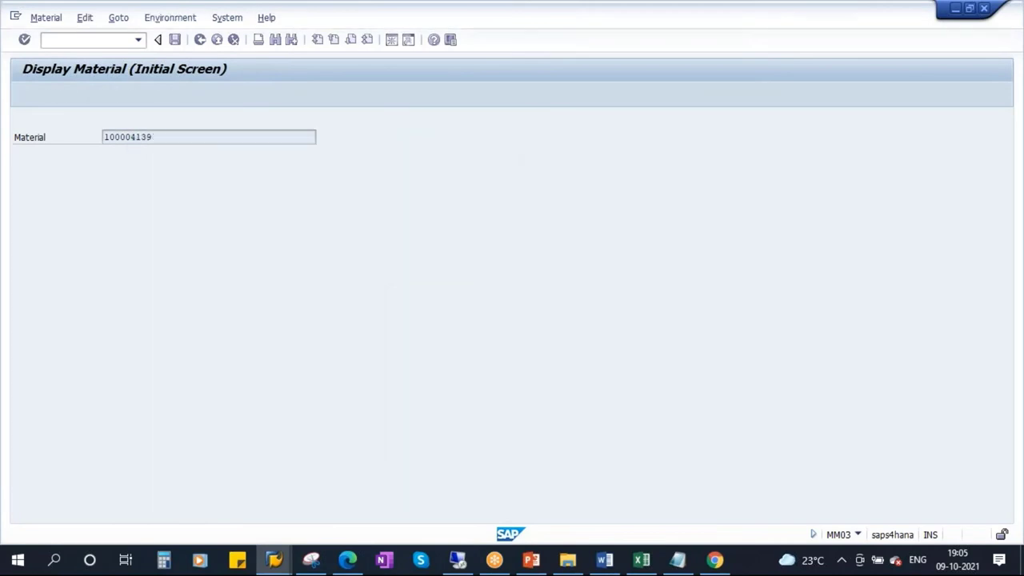
# - Copy the description Pepsi 2 L Bottle from SAP into Excel cell F5 and enter its in-house production time 8 in G5
pyautogui.moveTo(161, 171); pyautogui.dragTo(59, 174)
pyautogui.hotkey('ctrl', 'c')
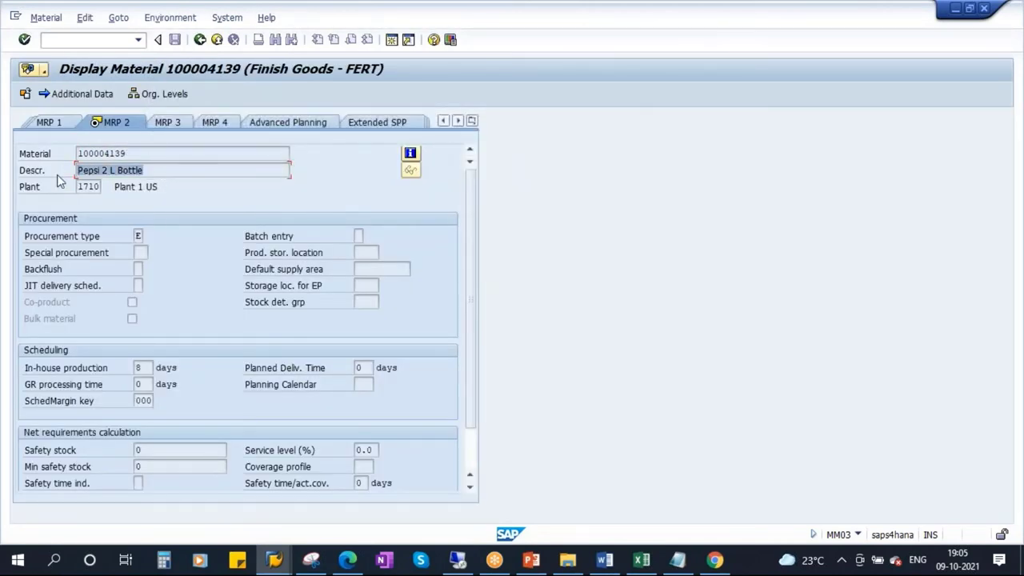
pyautogui.click(58, 181)
pyautogui.moveTo(146, 370); pyautogui.dragTo(115, 369)
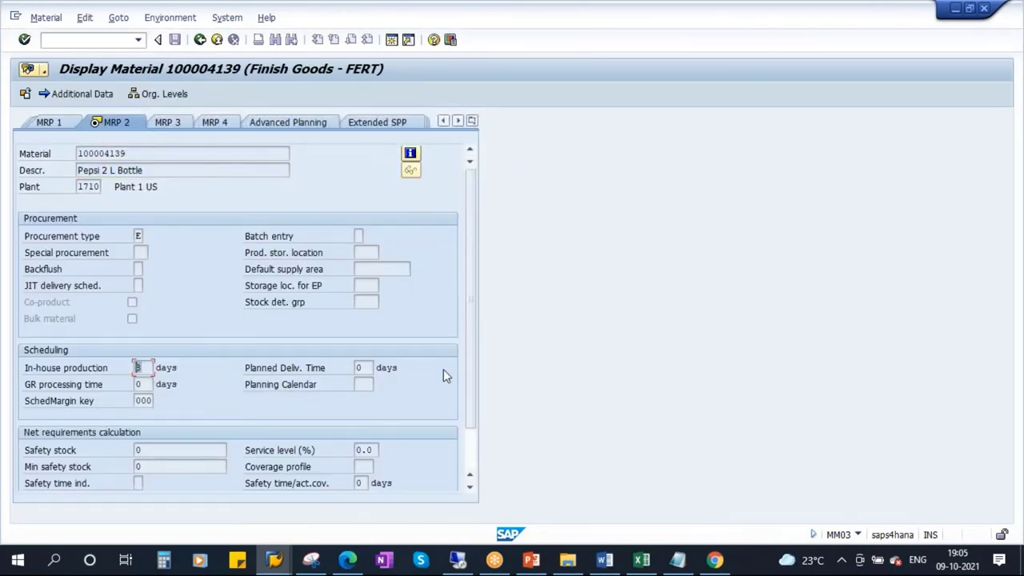
pyautogui.hotkey('alt', 'Tab')
pyautogui.hotkey('ctrl', 'v')
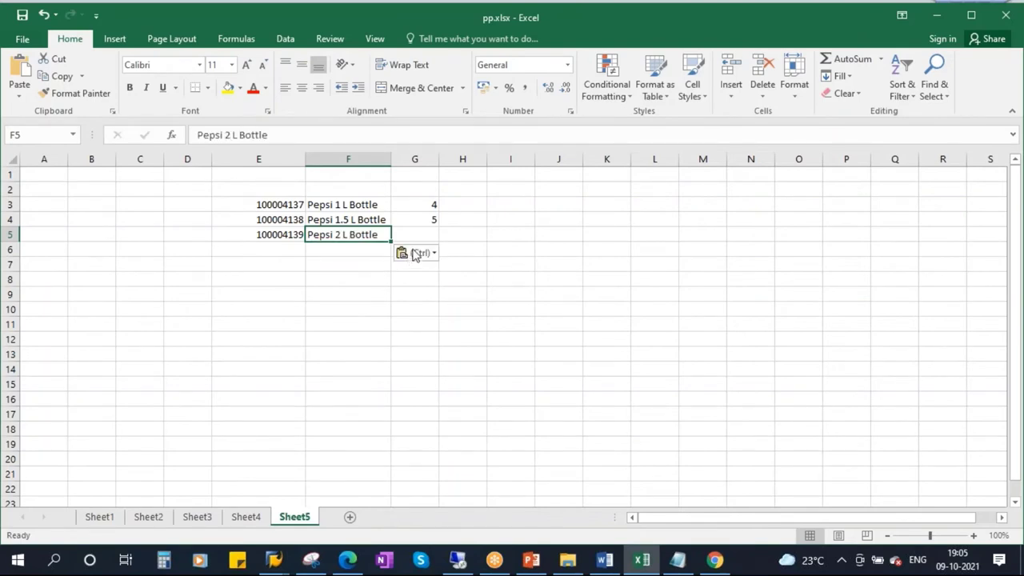
pyautogui.click(424, 235)
pyautogui.write('8')
pyautogui.click(605, 296)
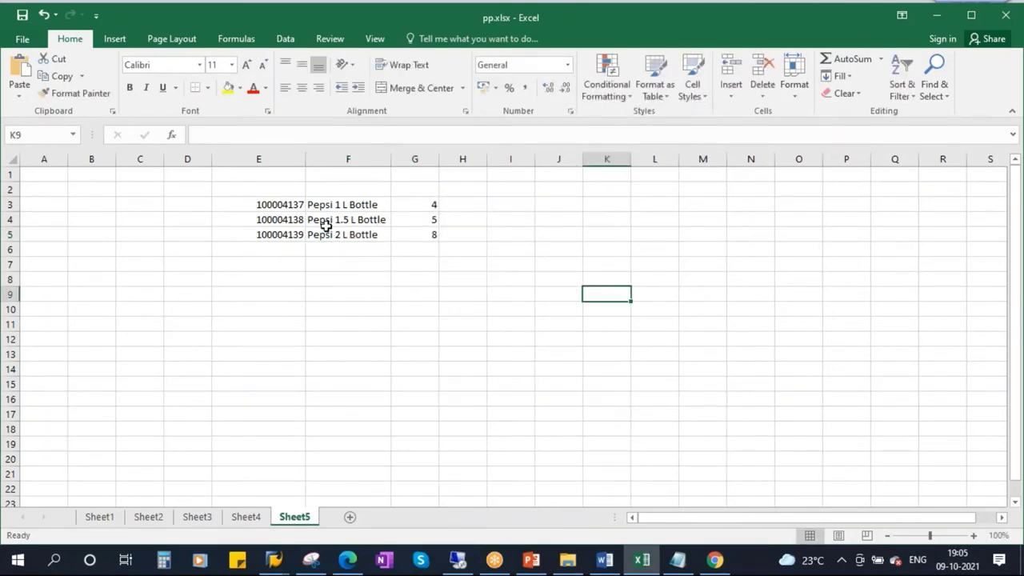
# - Enter 3 in cell J4, beside the table of three materials, as the common in-house production value
pyautogui.moveTo(270, 205); pyautogui.dragTo(411, 233)
pyautogui.click(511, 240)
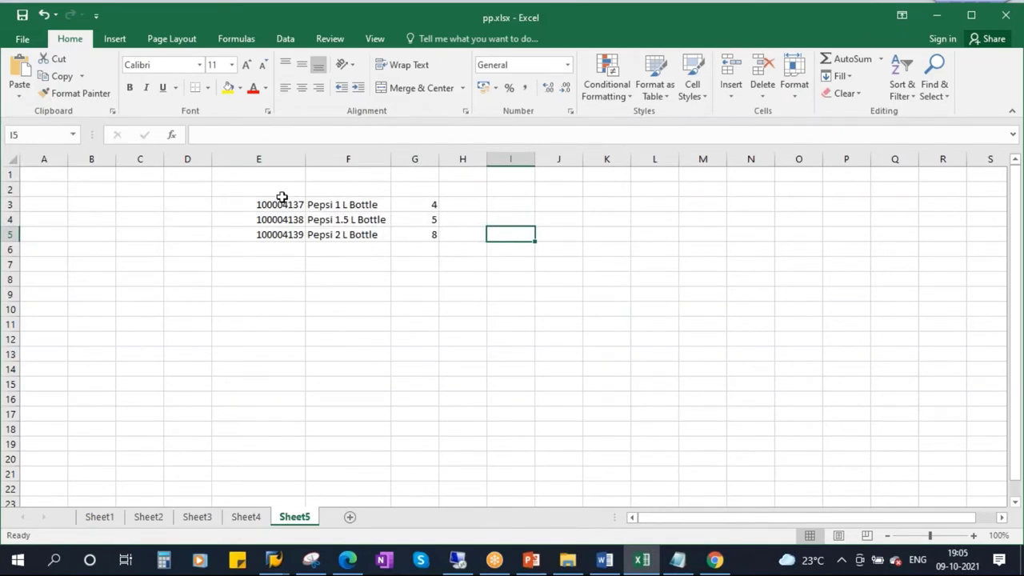
pyautogui.moveTo(280, 204); pyautogui.dragTo(279, 232)
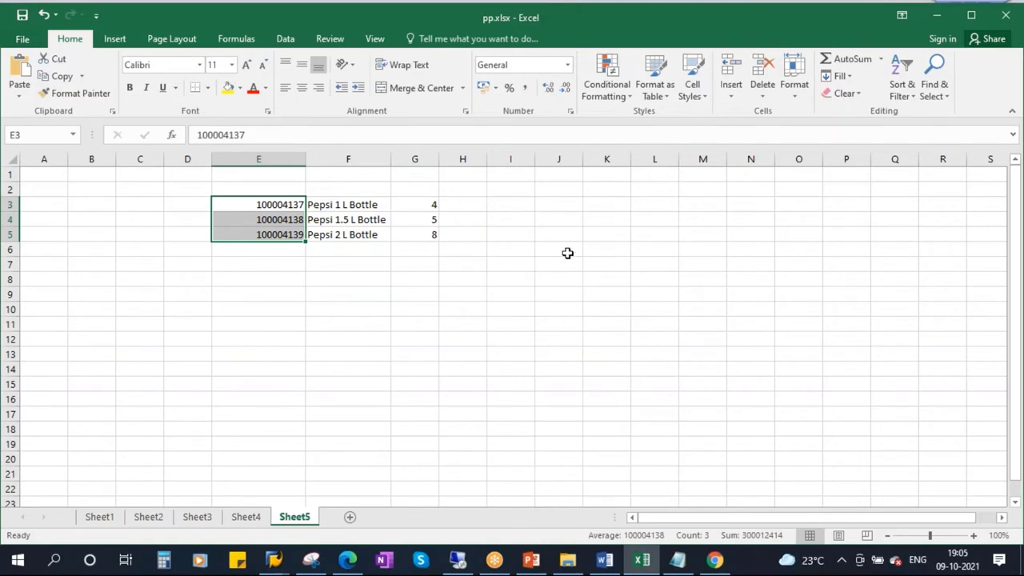
pyautogui.click(574, 219)
pyautogui.write('3')
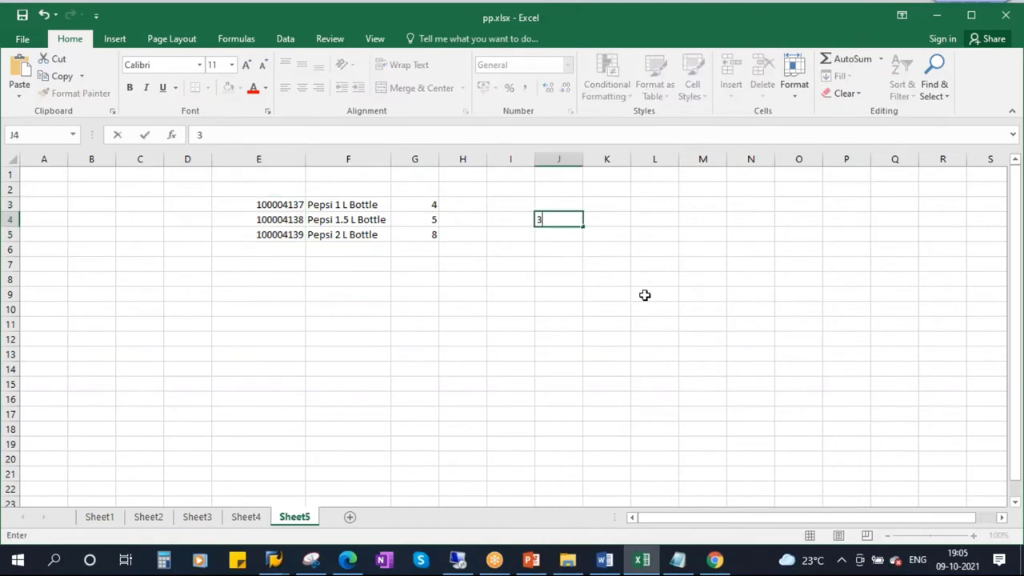
pyautogui.click(644, 293)
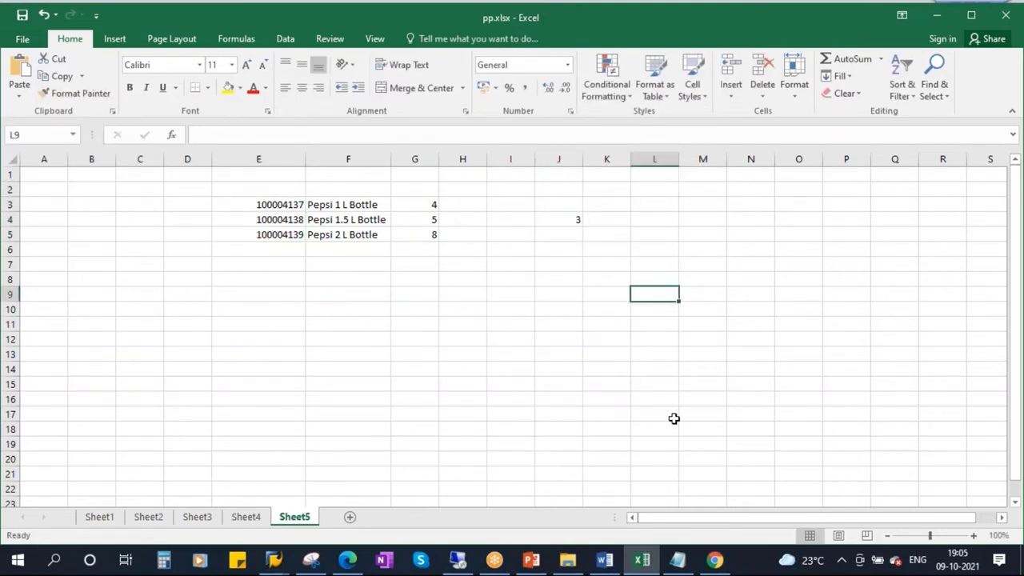
# - Note the transaction code MM02 in cell E8 below the list and point out the individual material numbers
pyautogui.click(247, 281)
pyautogui.write('MM02')
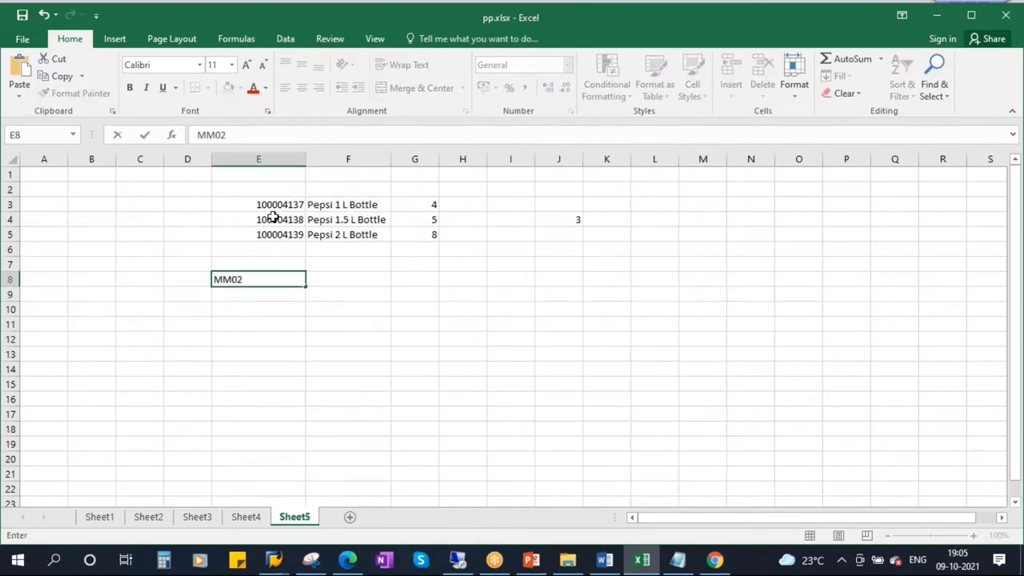
pyautogui.click(274, 206)
pyautogui.click(274, 221)
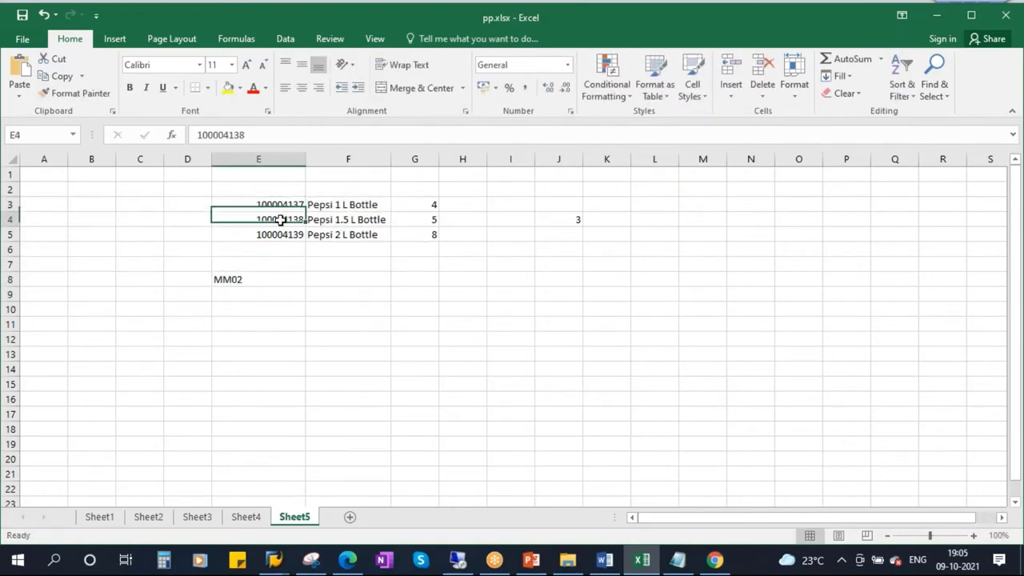
pyautogui.click(284, 248)
# - Switch to the SAP Display Material session, exit it, and open material 100004139 in MM02 for plant 1710 at the MRP 2 in-house production field
pyautogui.moveTo(274, 560)
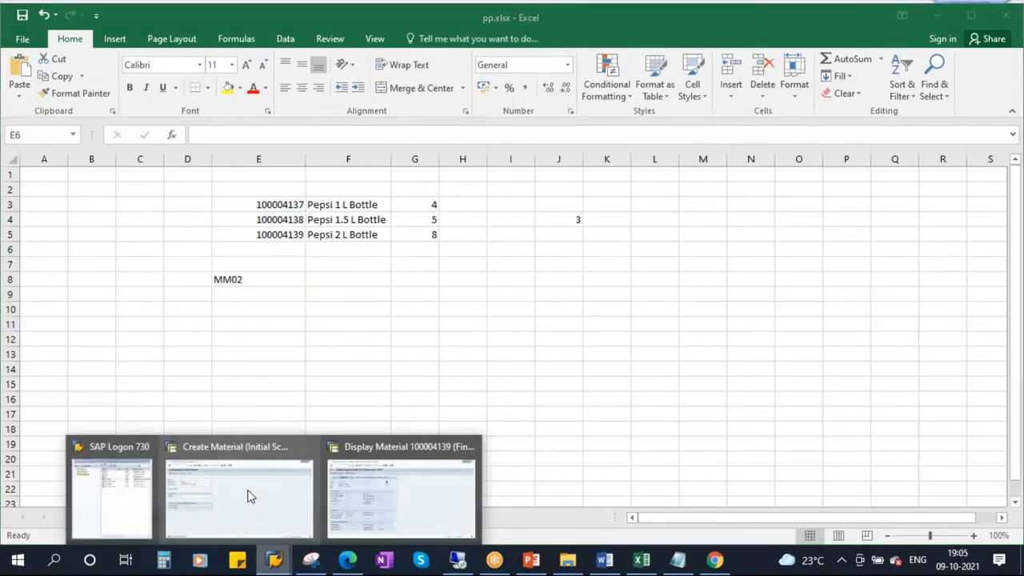
pyautogui.click(358, 470)
pyautogui.click(200, 40)
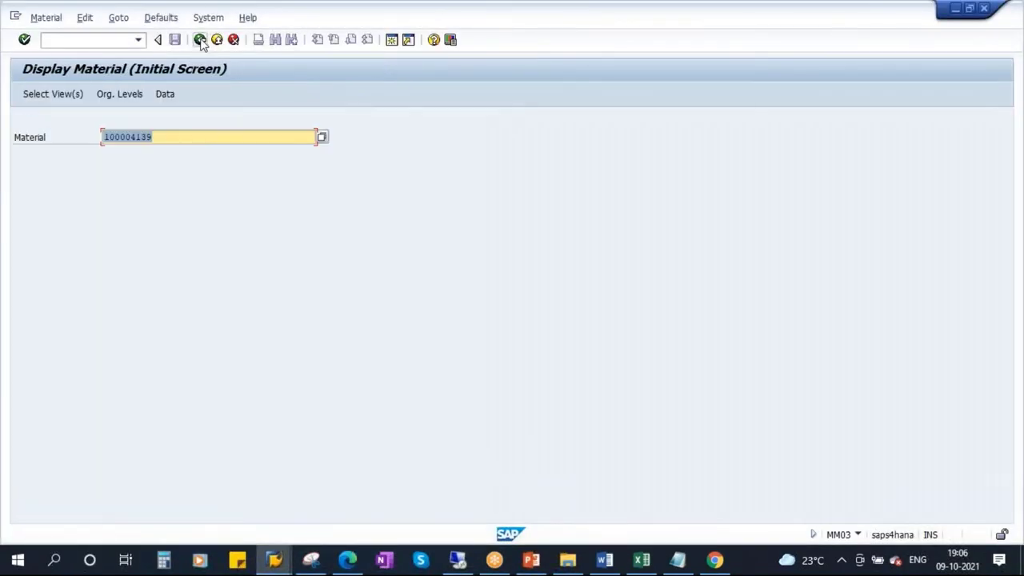
pyautogui.click(200, 39)
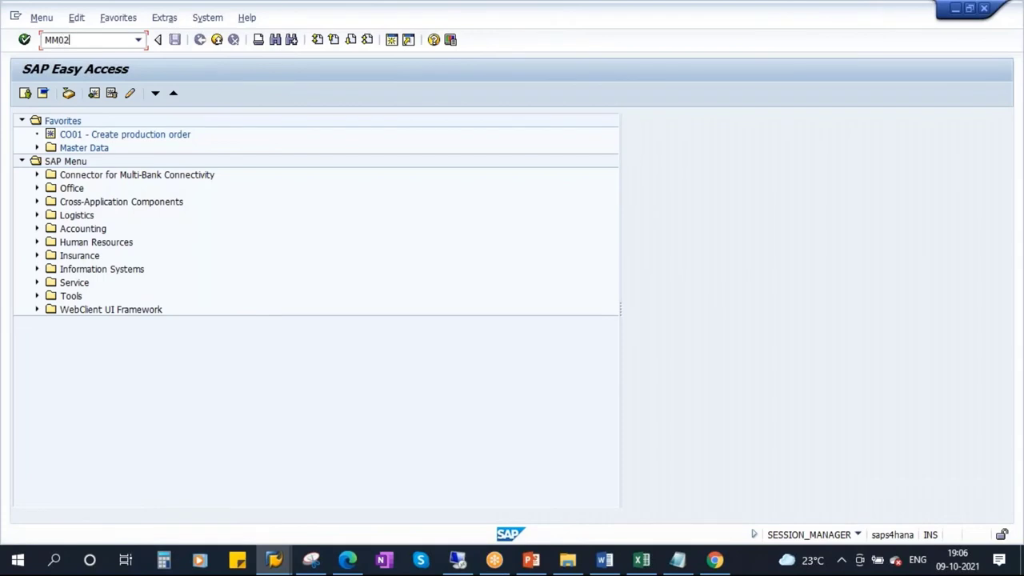
pyautogui.press('Return')
pyautogui.press('Return')
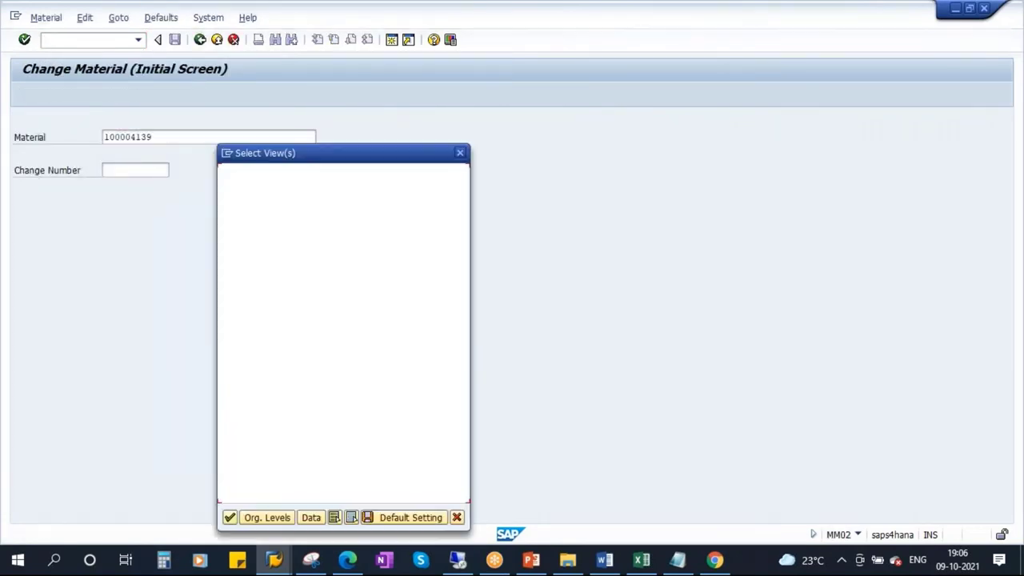
pyautogui.press('Return')
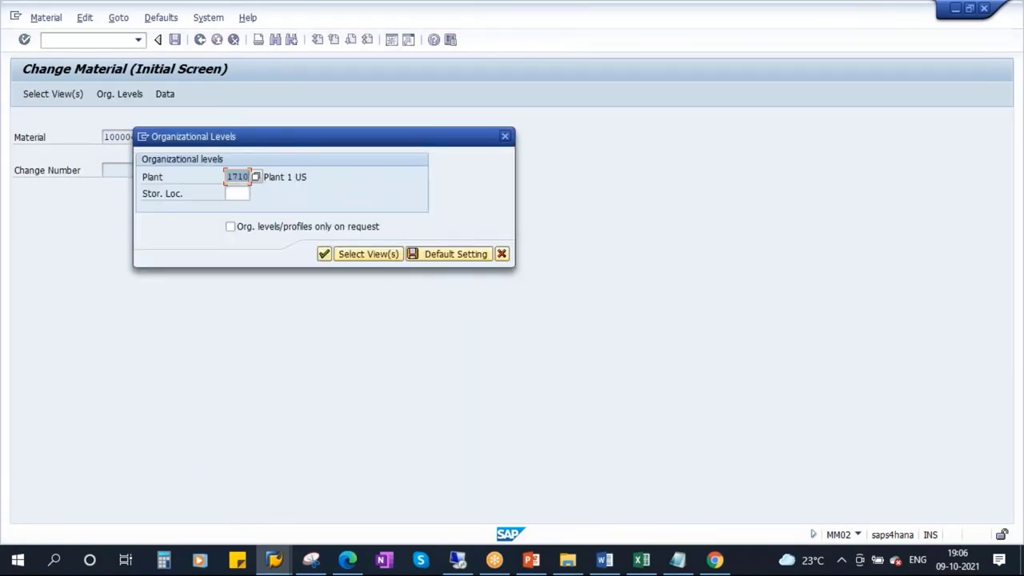
pyautogui.press('Return')
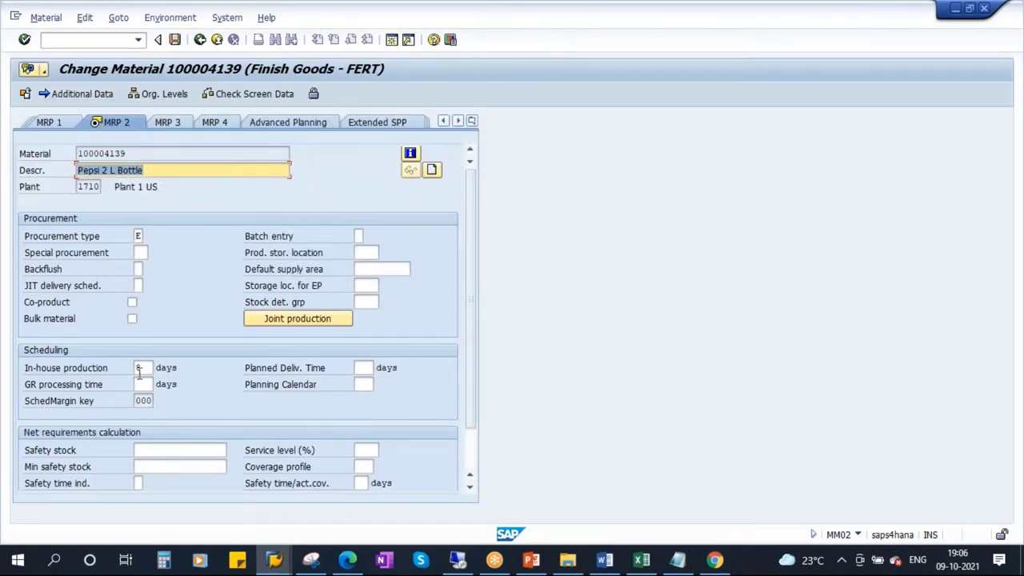
pyautogui.click(138, 368)
# - Switch to the Excel workbook pp.xlsx and review the material numbers in cells E3 to E5
pyautogui.click(641, 560)
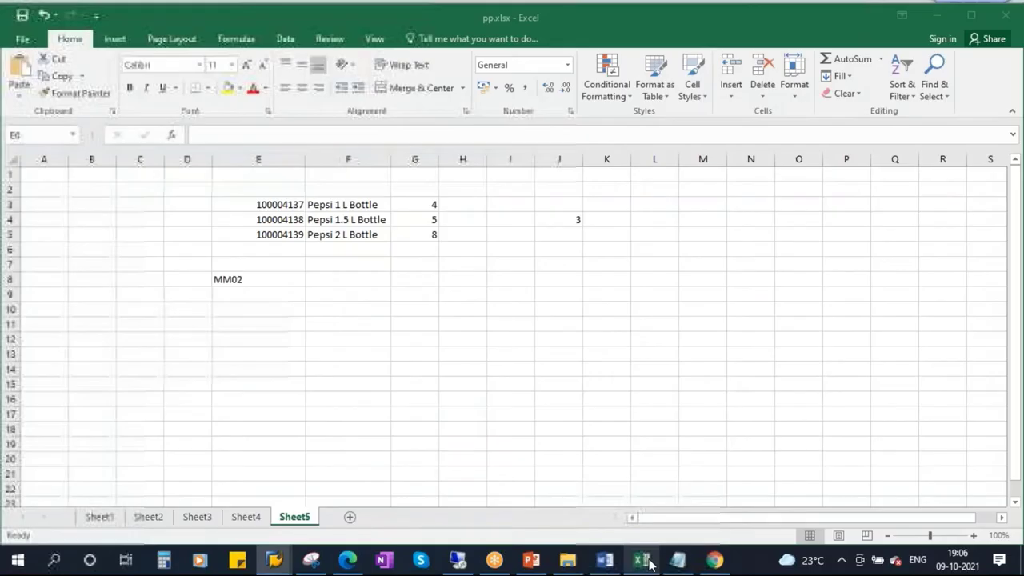
pyautogui.moveTo(275, 204); pyautogui.dragTo(281, 233)
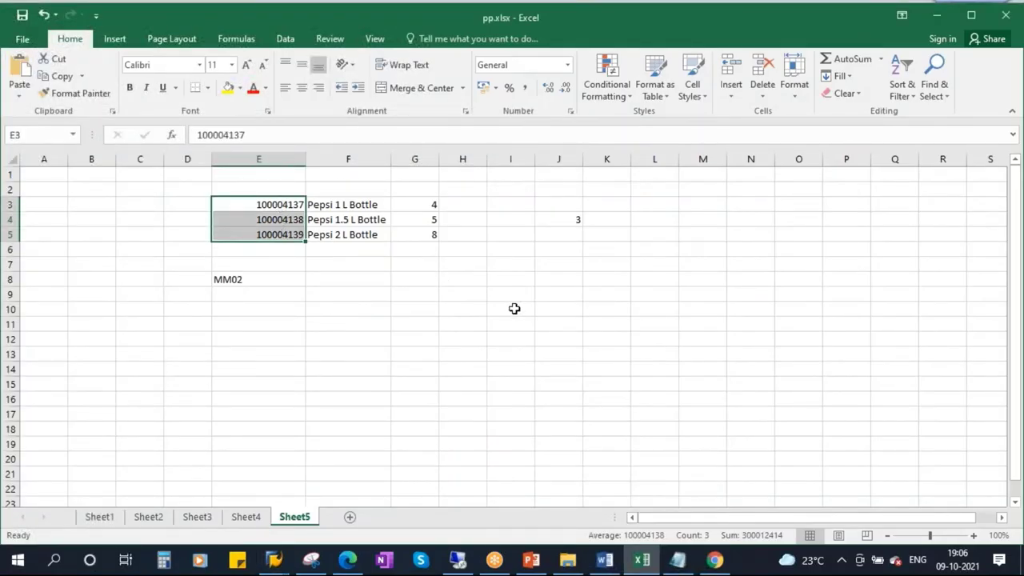
pyautogui.click(132, 334)
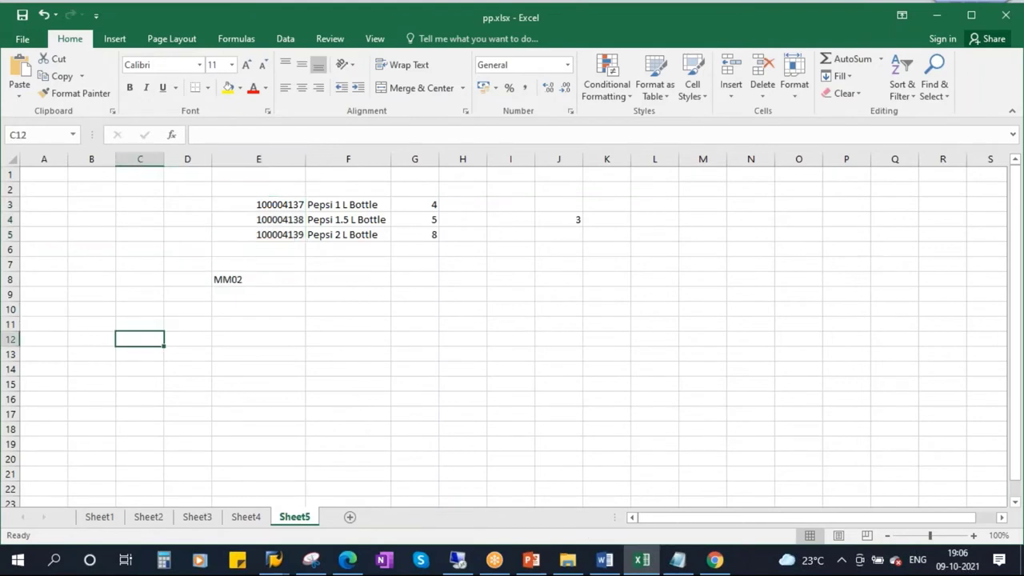
# - Enter 1000 in cell C12, below the list of Pepsi materials, as an example number of materials
pyautogui.write('1000')
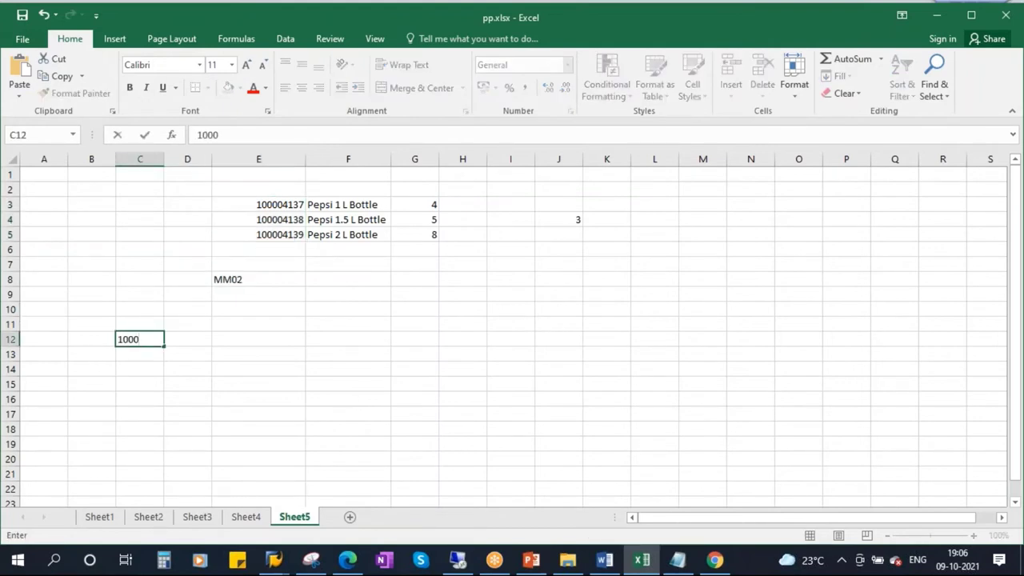
pyautogui.click(320, 430)
pyautogui.click(146, 341)
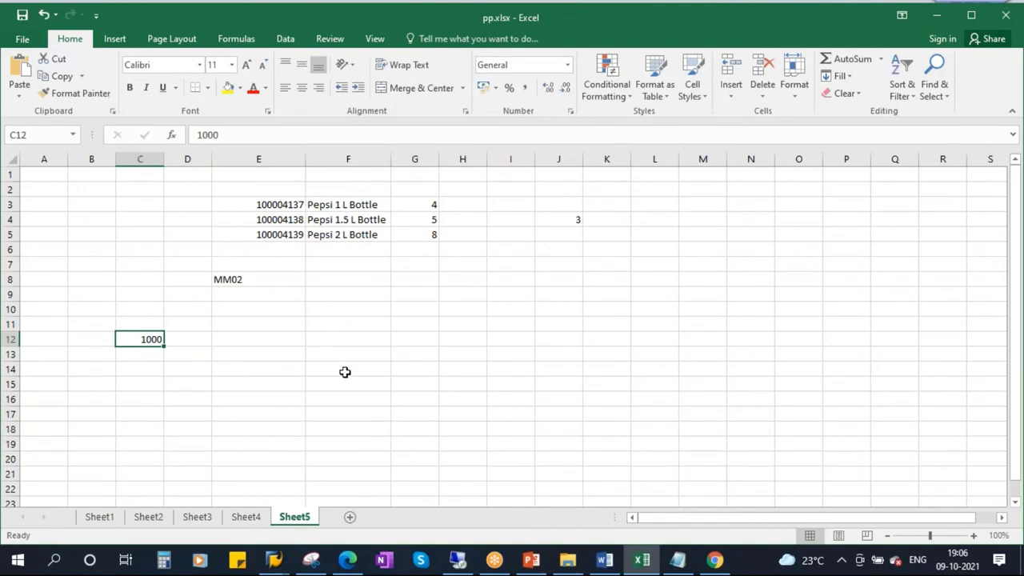
pyautogui.click(531, 560)
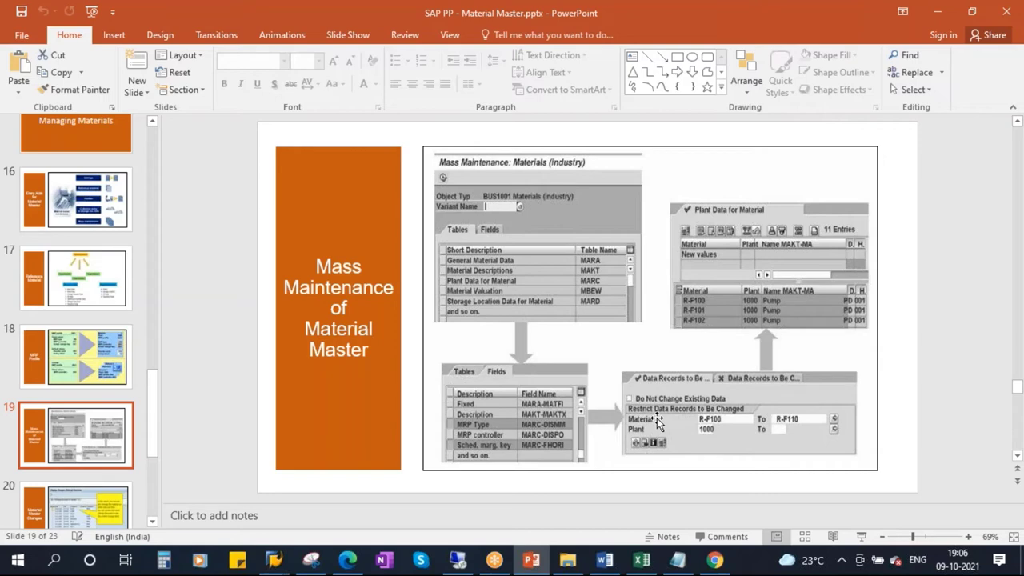
pyautogui.click(677, 560)
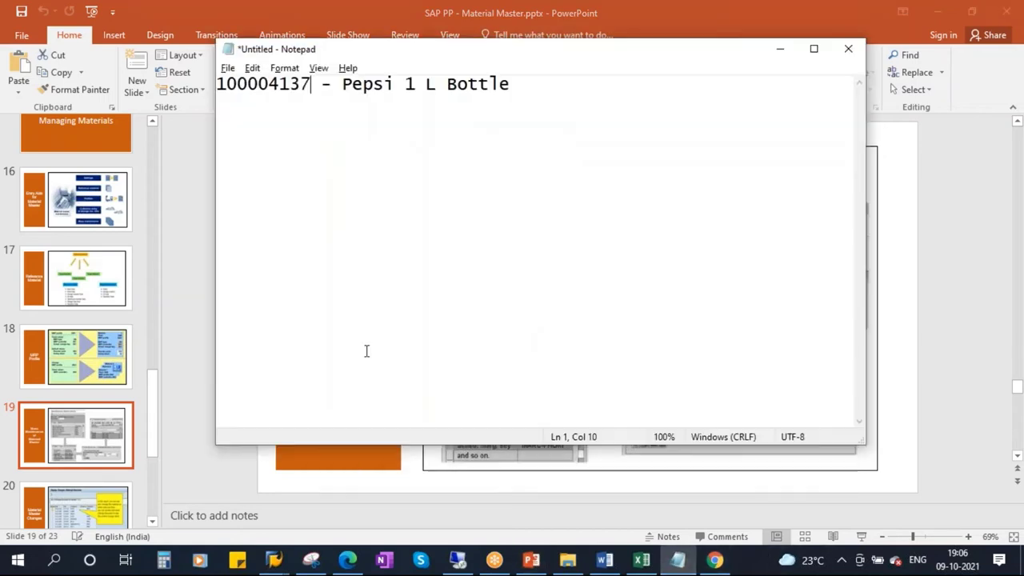
pyautogui.click(641, 560)
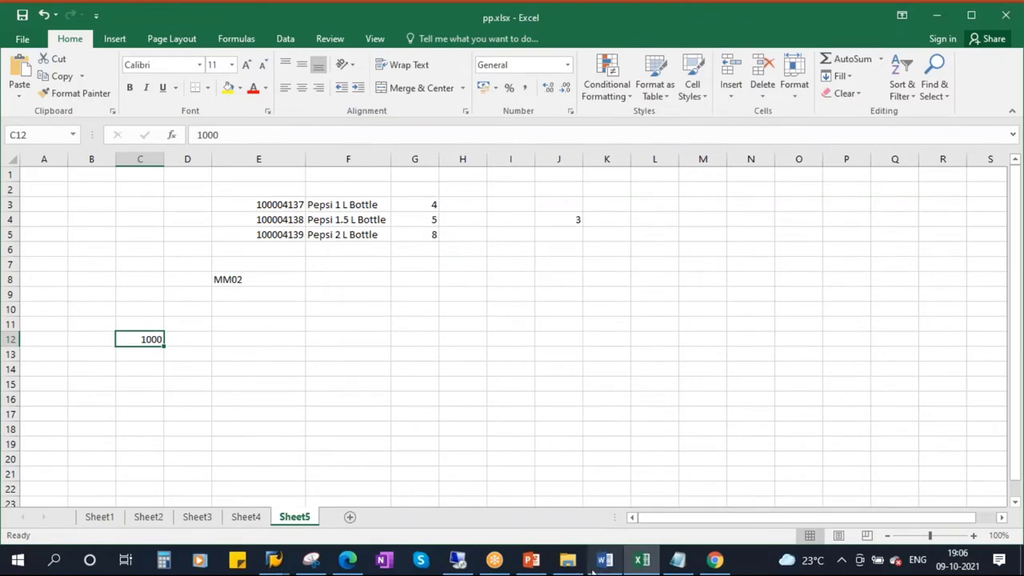
# - Switch to the PowerPoint presentation, show the Mass Maintenance of Material Master slide full screen, and handwrite MM17 beside its first screenshot
pyautogui.click(532, 563)
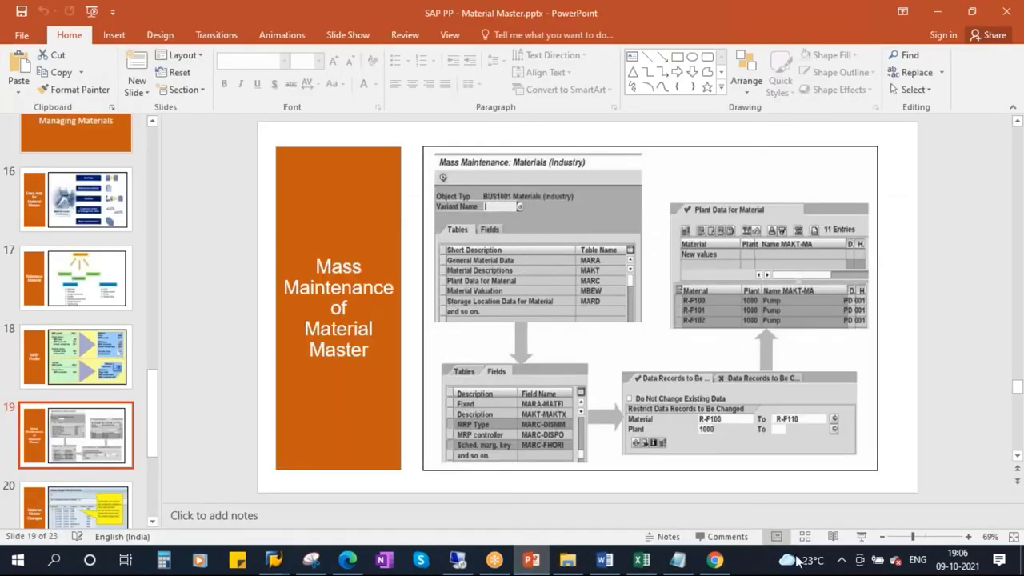
pyautogui.click(860, 535)
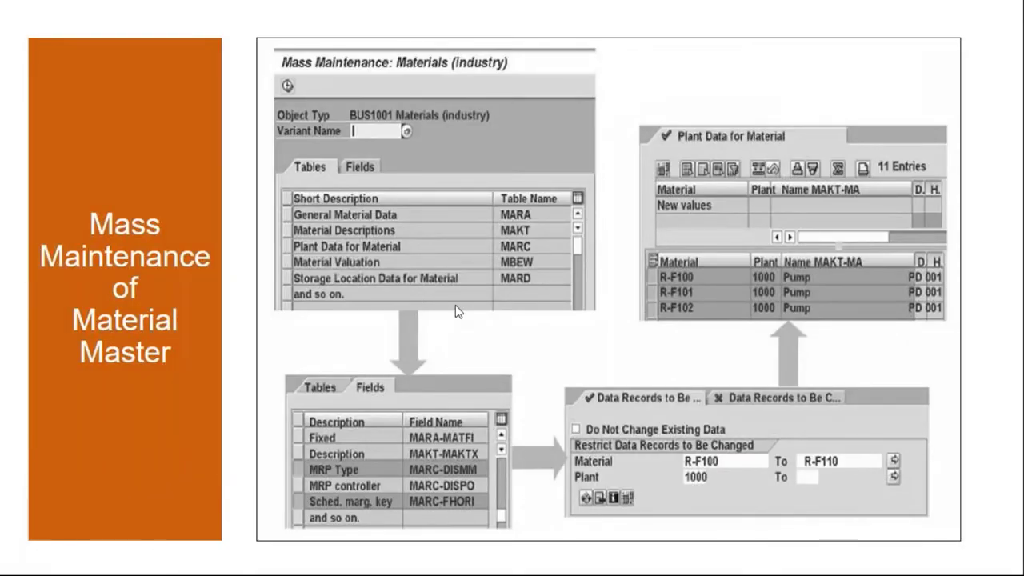
pyautogui.moveTo(512, 109); pyautogui.dragTo(541, 80)
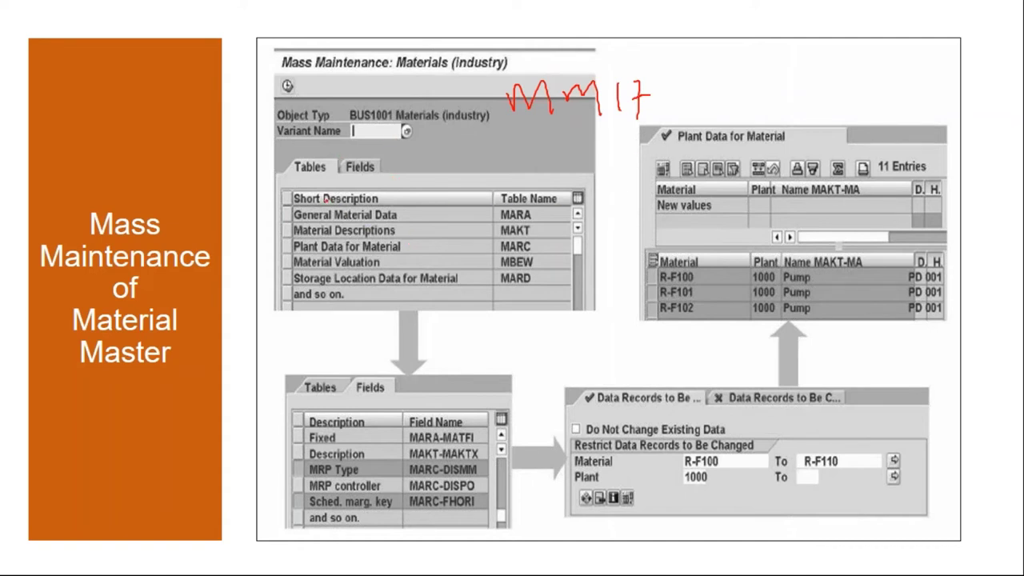
# - Ink-mark the table list, field list and record restrictions on the Mass Maintenance slide, and erase all the ink
pyautogui.moveTo(317, 187)
pyautogui.mouseDown()
pyautogui.moveTo(276, 221)
pyautogui.moveTo(578, 252)
pyautogui.moveTo(346, 169)
pyautogui.mouseUp()
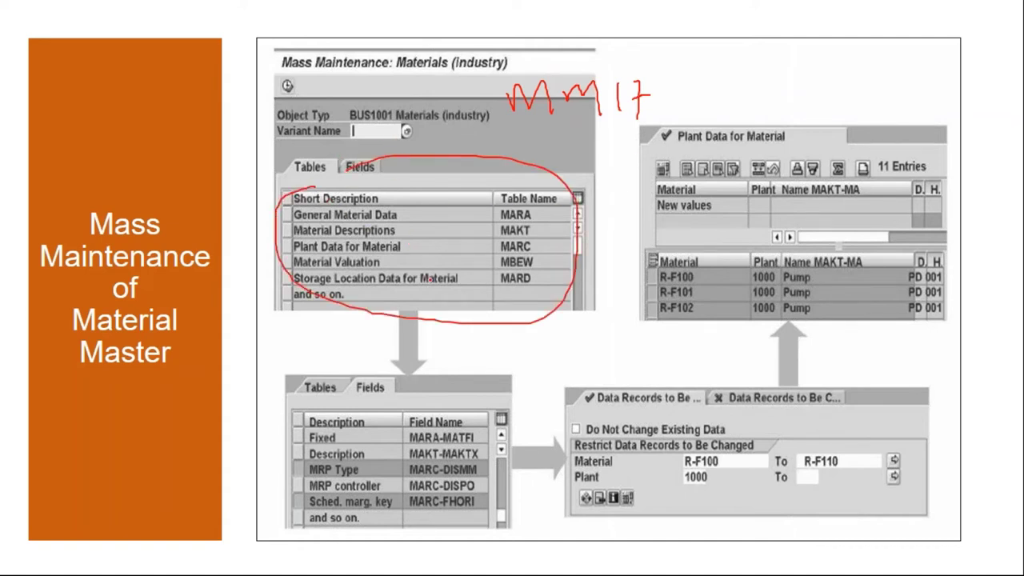
pyautogui.moveTo(308, 440); pyautogui.dragTo(404, 407)
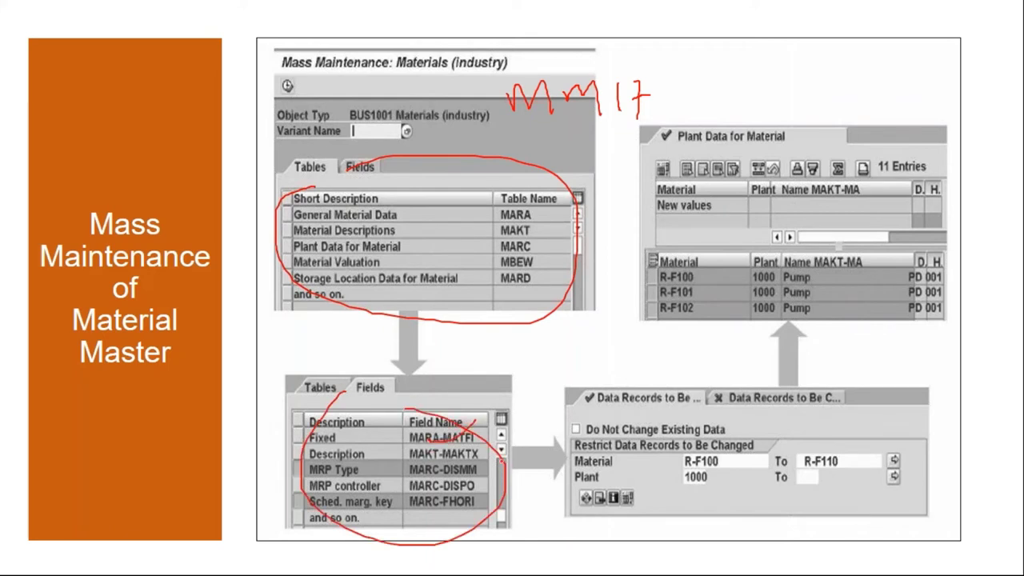
pyautogui.moveTo(475, 453)
pyautogui.mouseDown()
pyautogui.moveTo(731, 464)
pyautogui.moveTo(804, 436)
pyautogui.mouseUp()
pyautogui.moveTo(678, 464)
pyautogui.mouseDown()
pyautogui.moveTo(707, 496)
pyautogui.moveTo(827, 240)
pyautogui.mouseUp()
pyautogui.moveTo(793, 277); pyautogui.dragTo(853, 297)
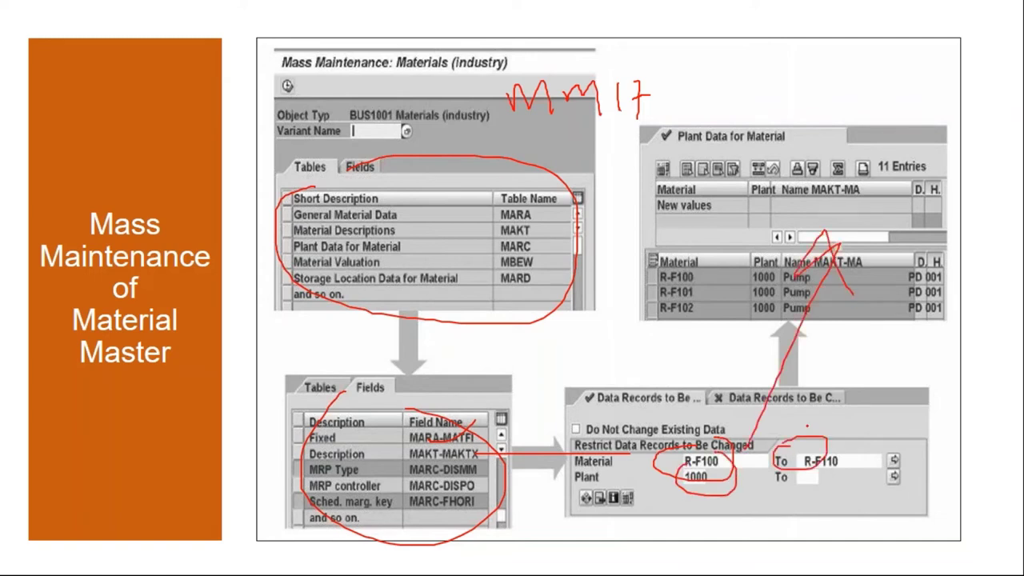
pyautogui.press('e')
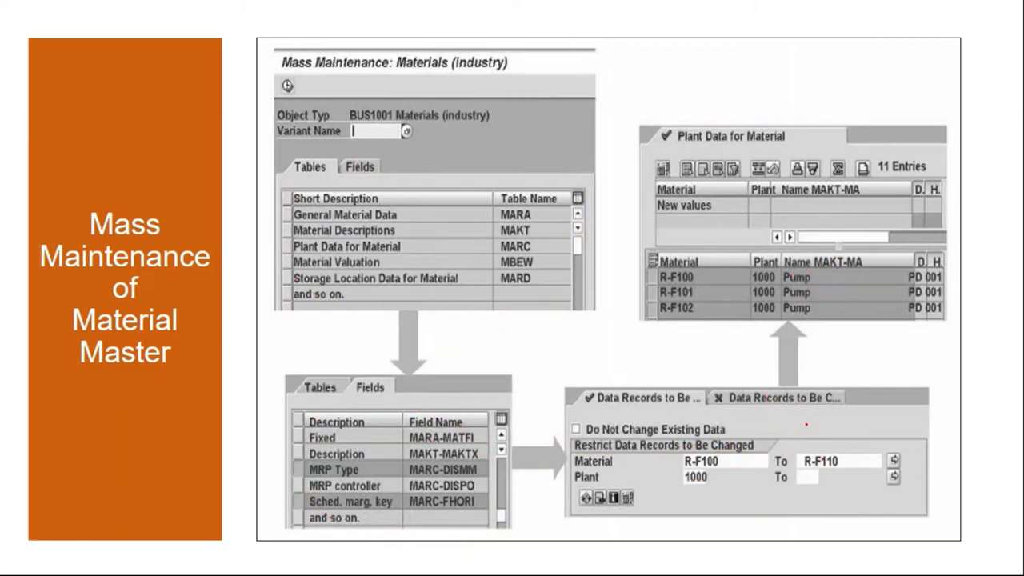
# - End the slide show, switch to the SAP Change Material session and start transaction MM17 from SAP Easy Access
pyautogui.press('Escape')
pyautogui.moveTo(274, 560)
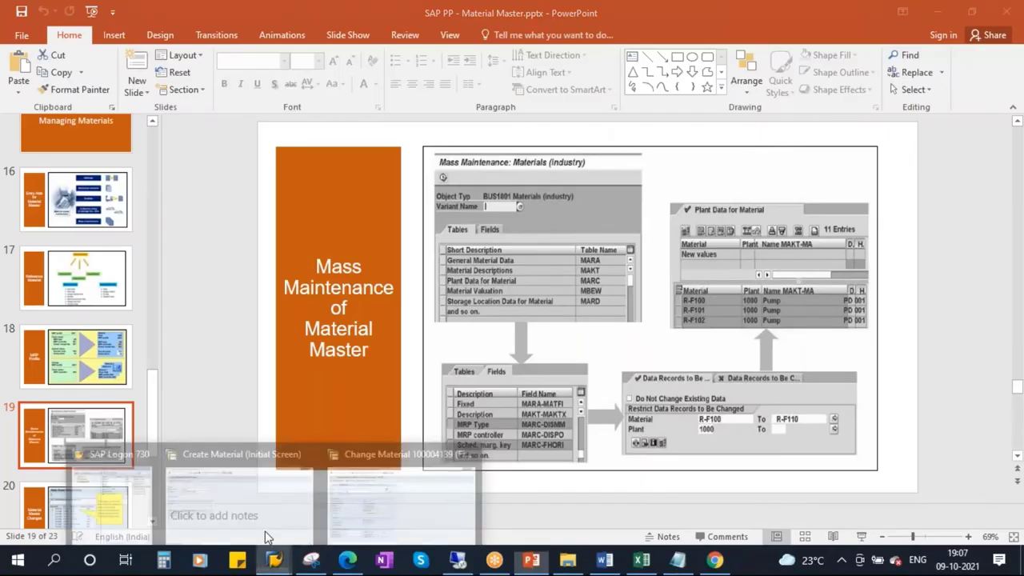
pyautogui.click(362, 478)
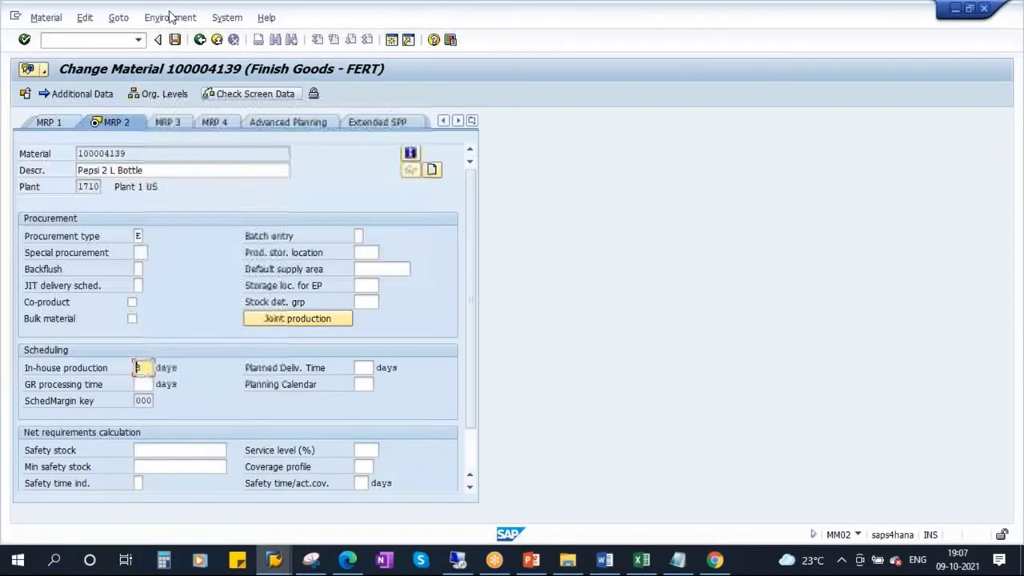
pyautogui.click(200, 41)
pyautogui.click(200, 41)
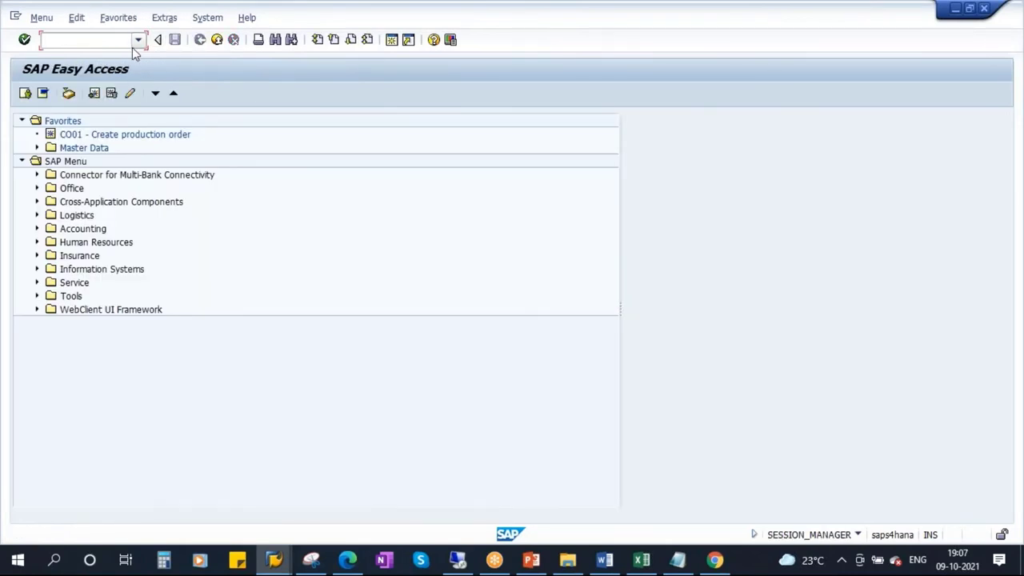
pyautogui.write('MM17')
pyautogui.press('Return')
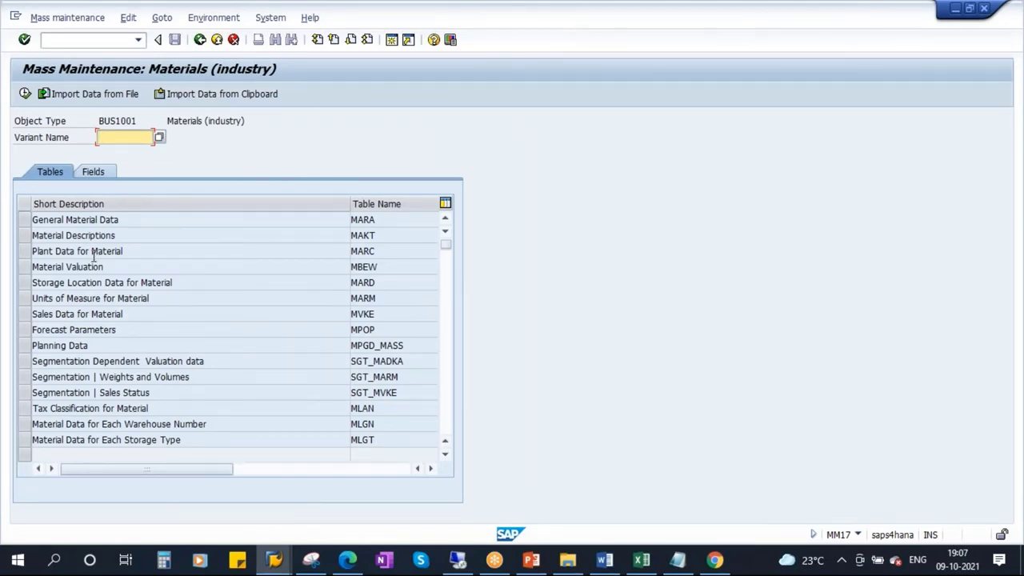
# - Switch to the pp.xlsx workbook in Excel and enter the header "In-house Production time" in cell G2
pyautogui.click(641, 560)
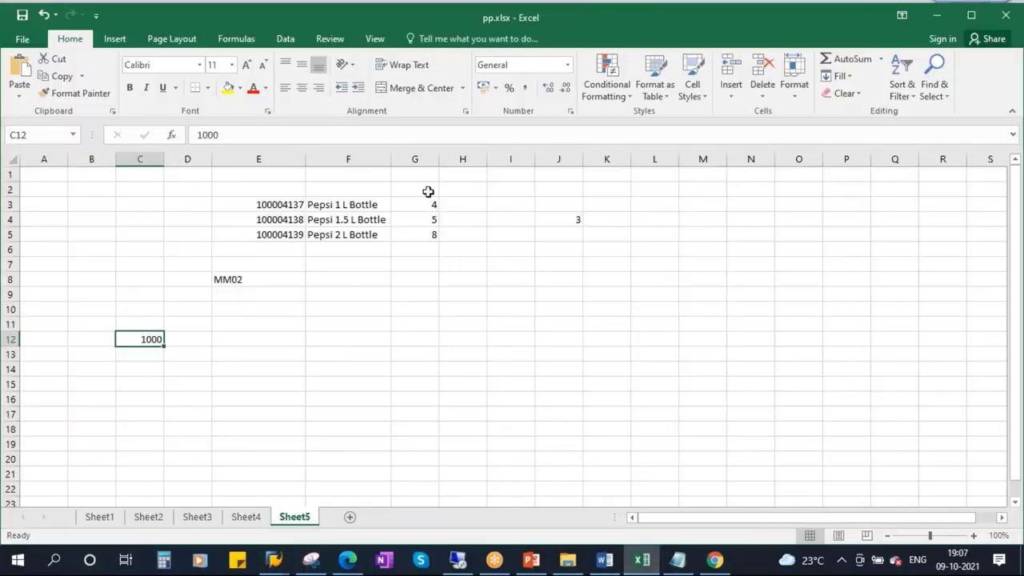
pyautogui.click(428, 192)
pyautogui.write('In')
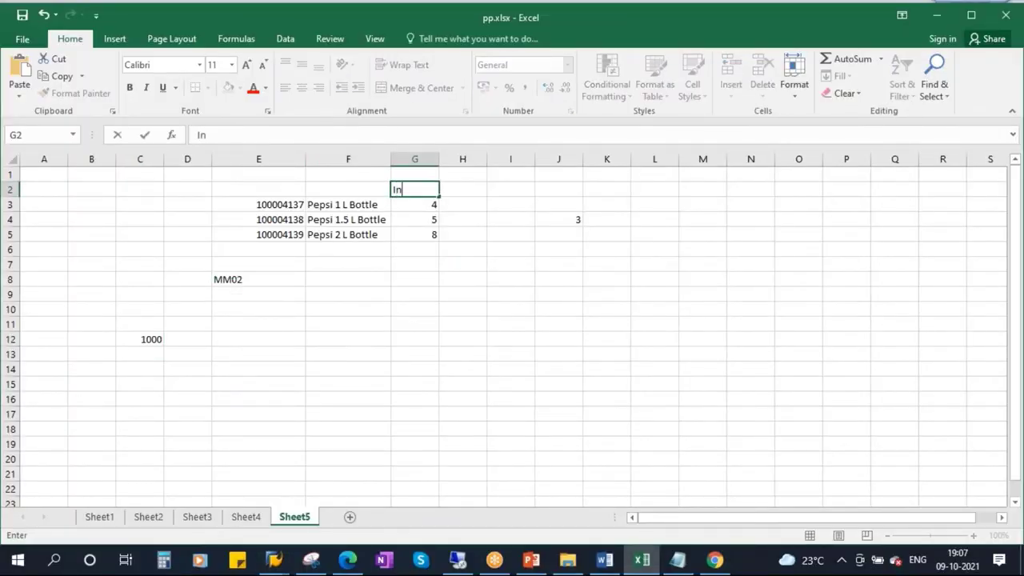
pyautogui.write('-house')
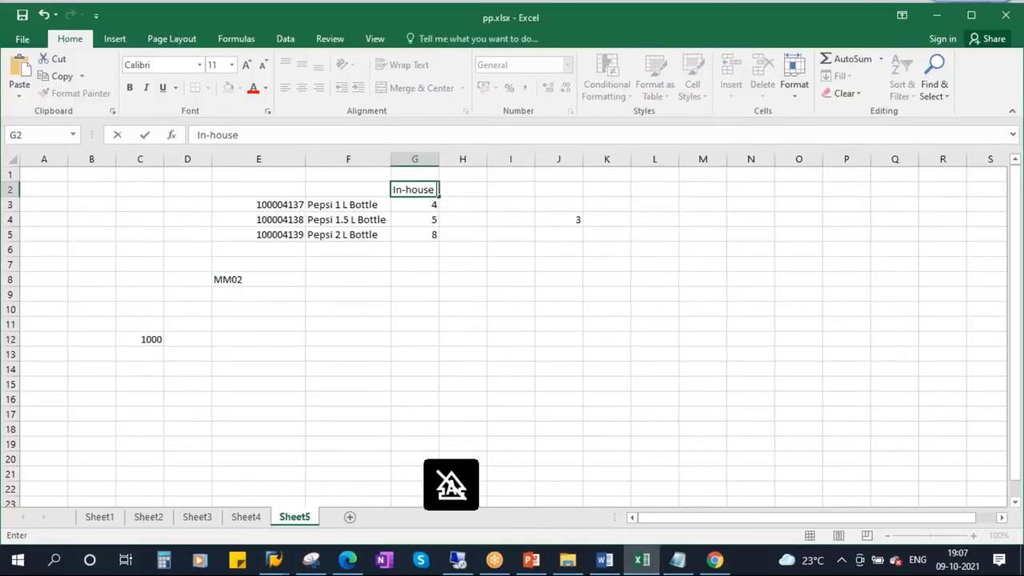
pyautogui.write(' Production')
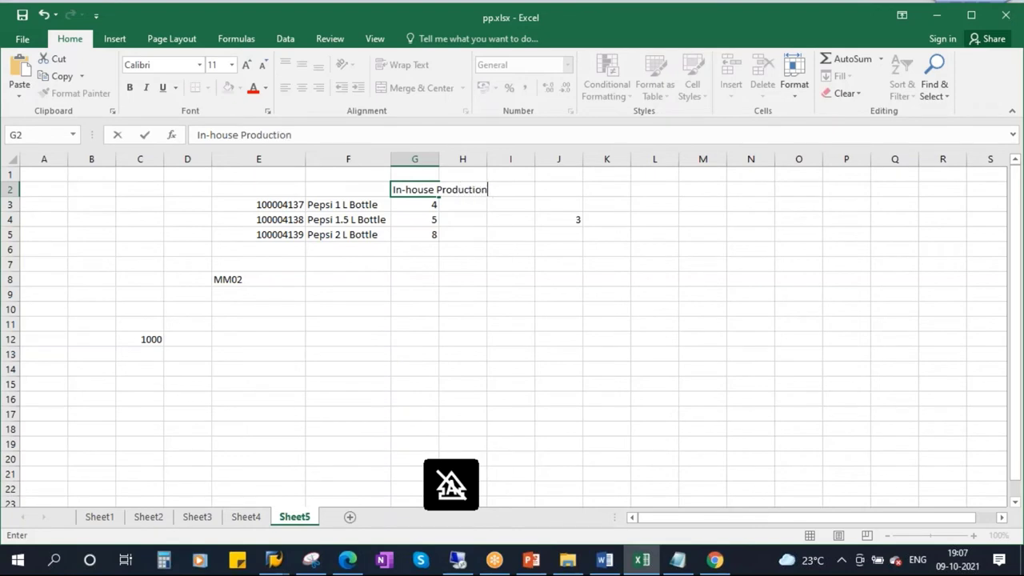
pyautogui.write(' time')
pyautogui.click(472, 271)
# - Widen column G to fit its header text and center the contents of cells E1:G5 horizontally
pyautogui.moveTo(439, 159); pyautogui.dragTo(521, 159)
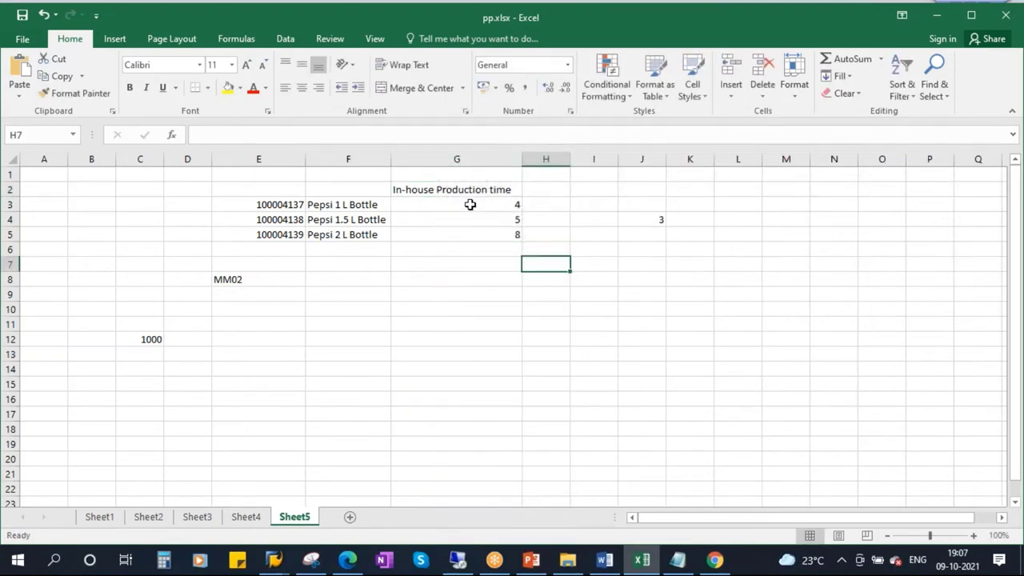
pyautogui.moveTo(240, 174); pyautogui.dragTo(500, 239)
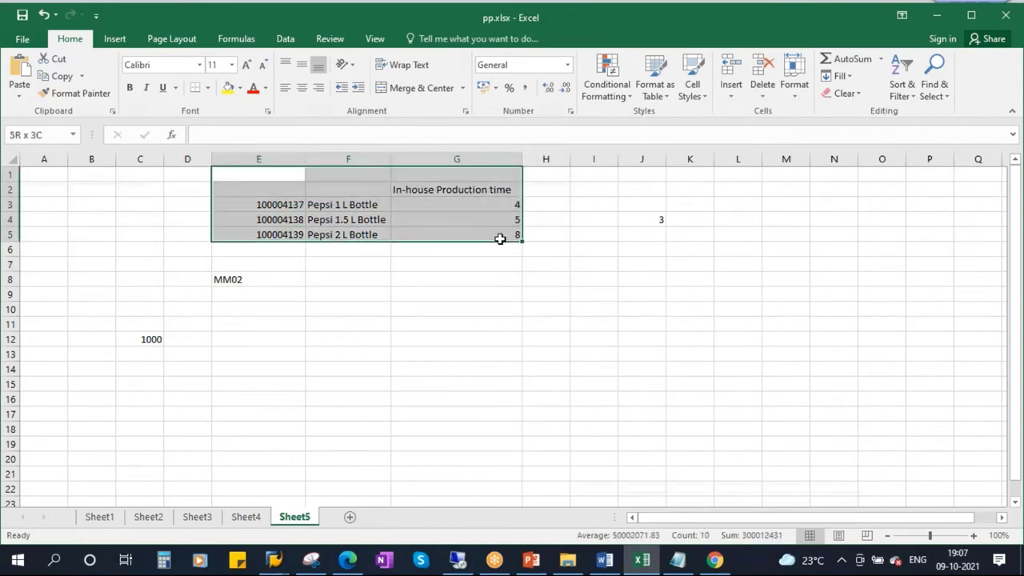
pyautogui.click(302, 87)
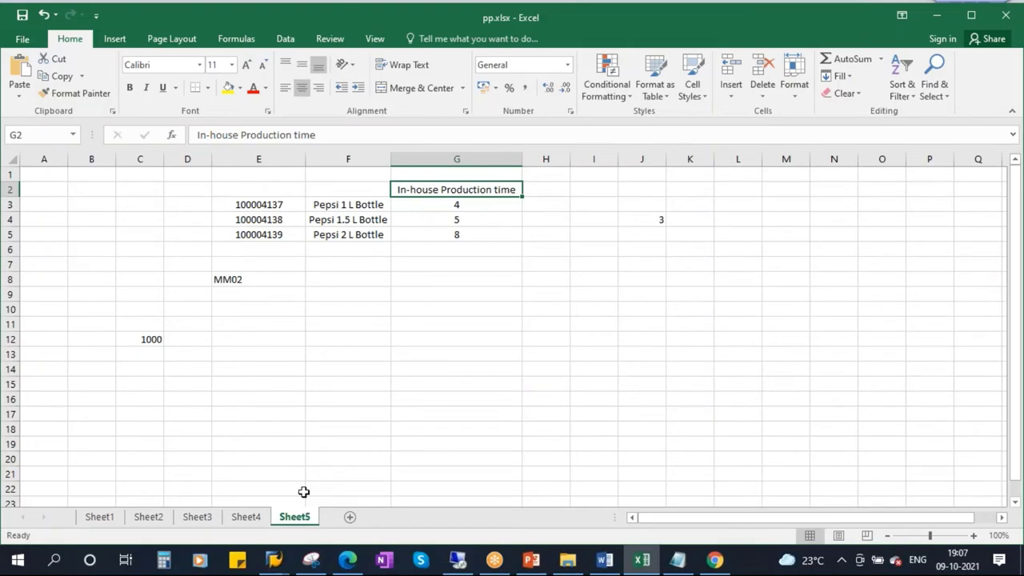
# - Switch back to SAP mass maintenance, select the Plant Data for Material (MARC) table and display the list of fields
pyautogui.click(274, 560)
pyautogui.click(380, 470)
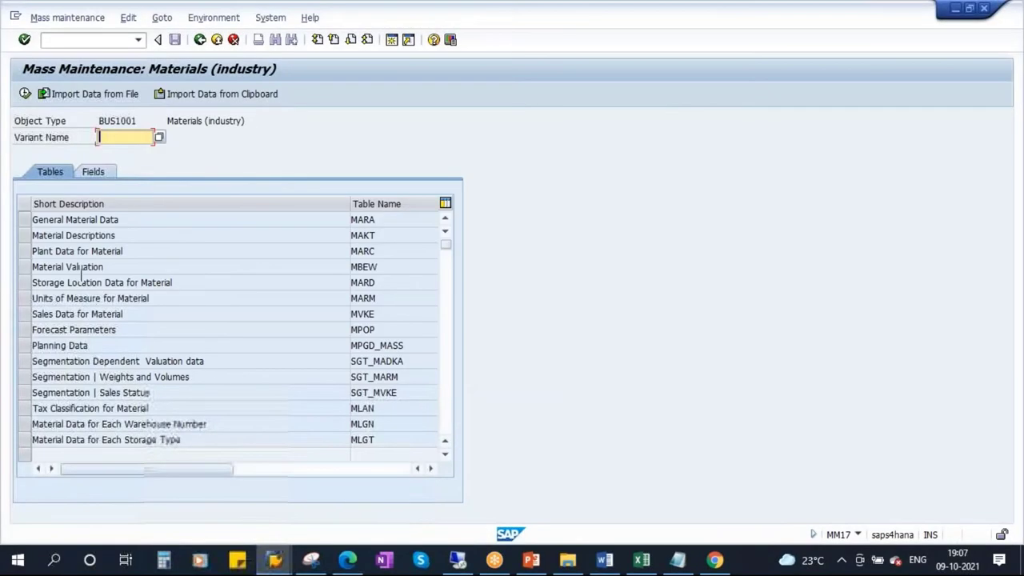
pyautogui.click(168, 252)
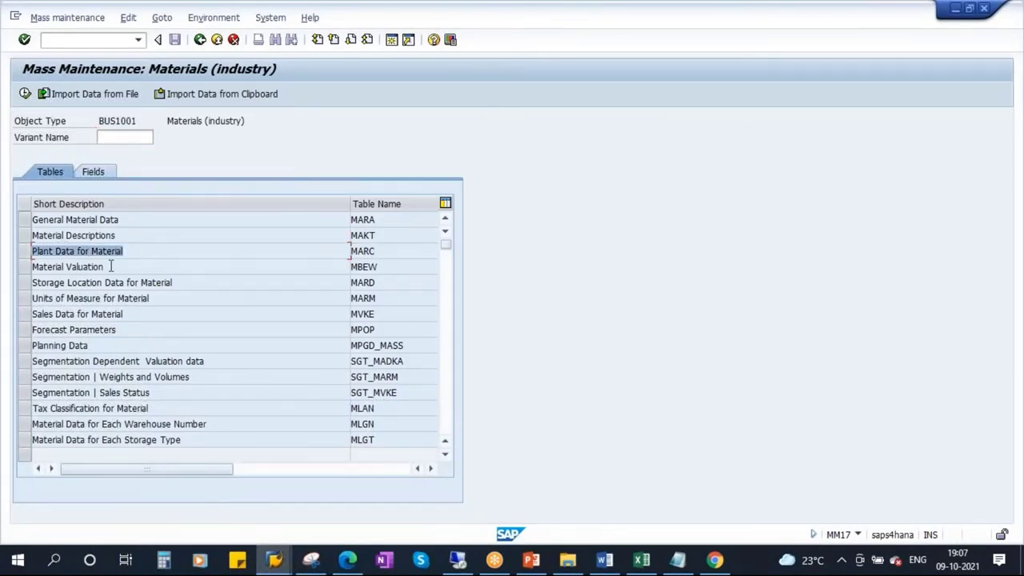
pyautogui.click(24, 253)
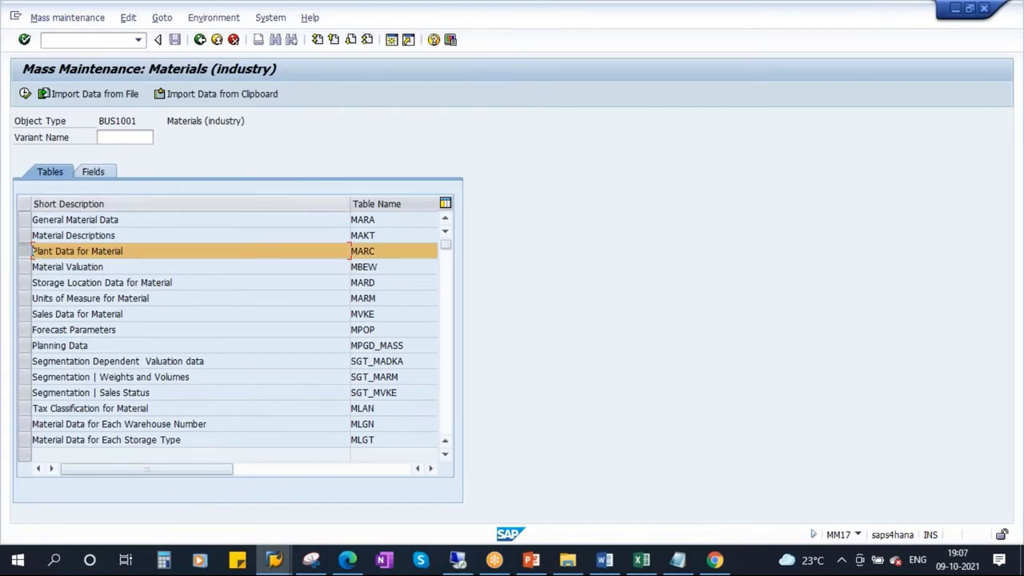
pyautogui.click(98, 175)
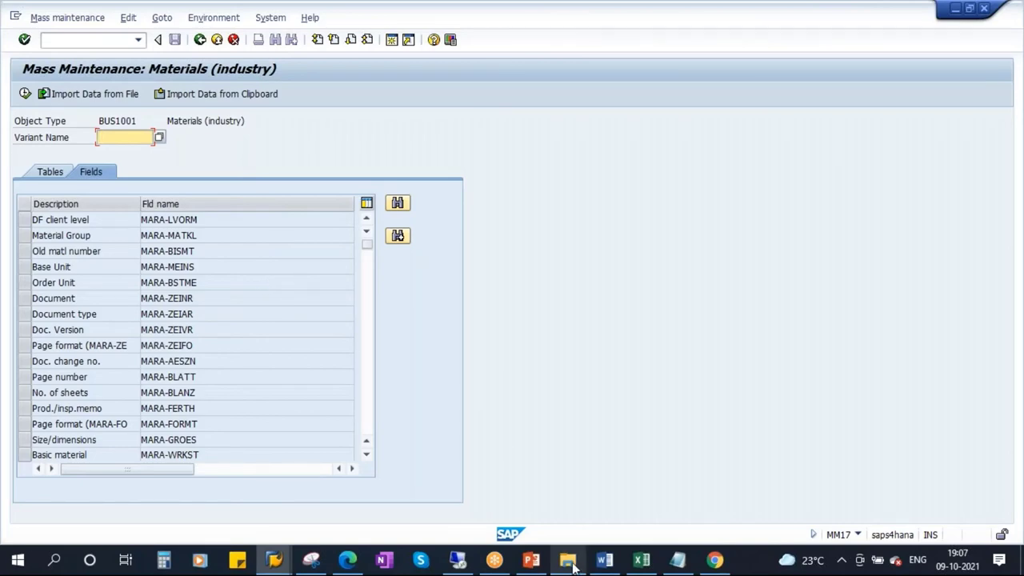
pyautogui.click(569, 488)
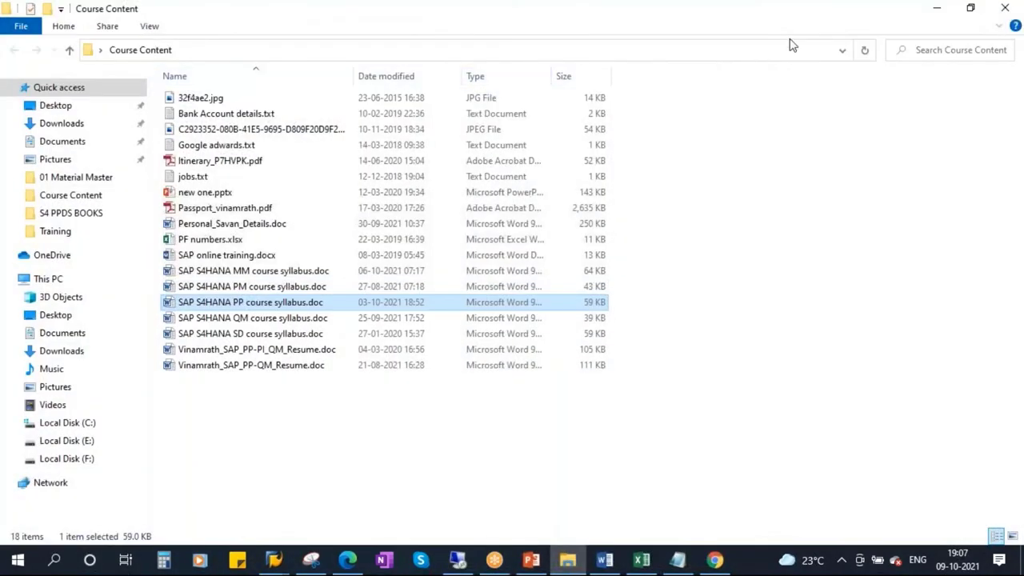
pyautogui.click(1005, 8)
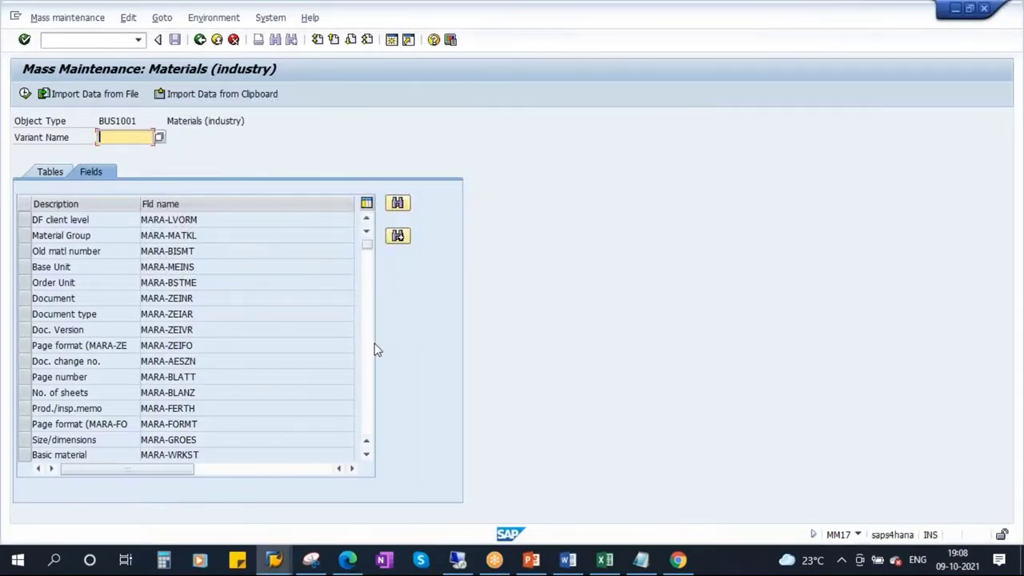
pyautogui.press('super+d')
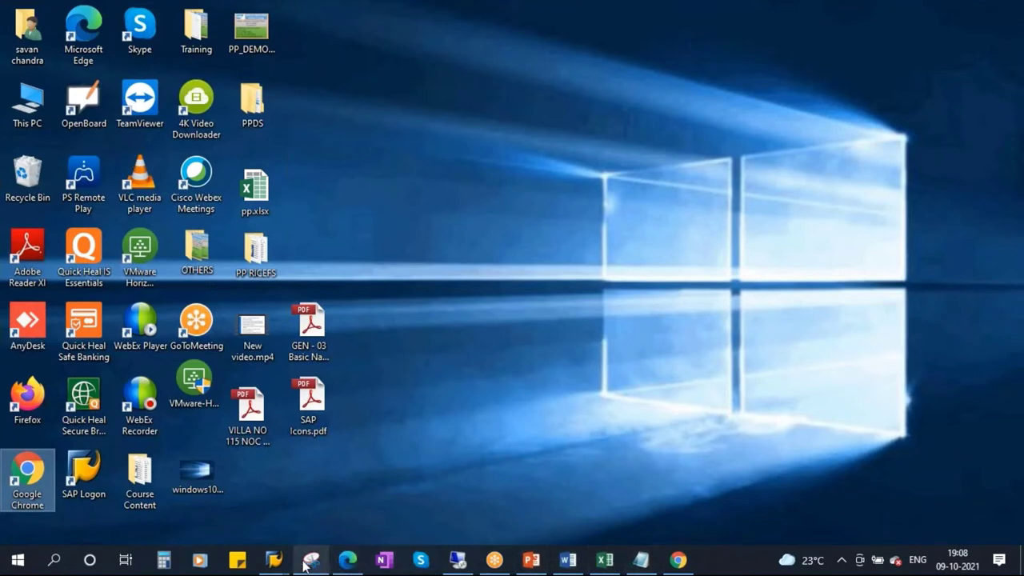
pyautogui.moveTo(305, 563)
pyautogui.click(397, 492)
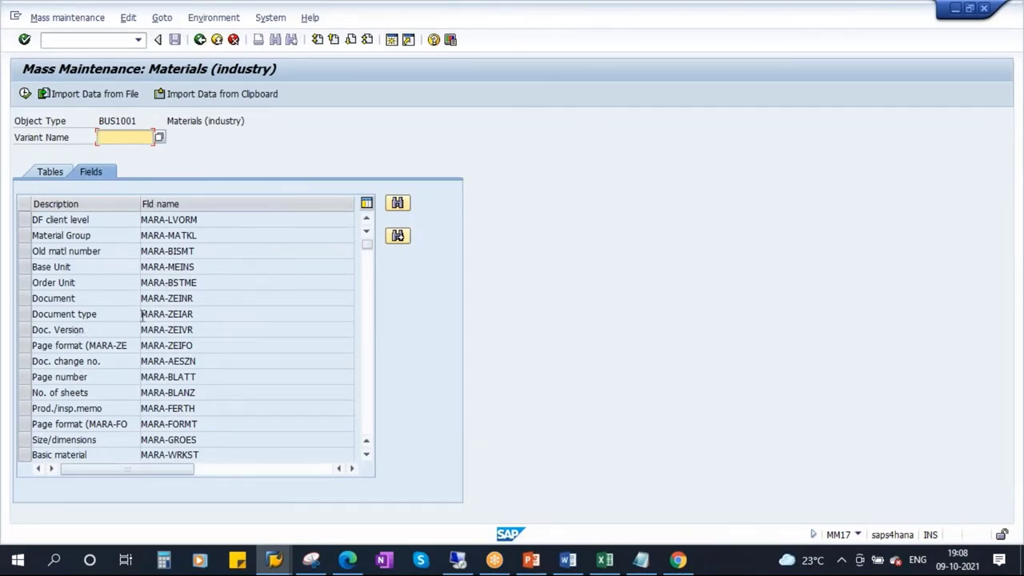
# - Look through the mass maintenance field list, especially the MARC plant data fields, for the in-house production time field
pyautogui.click(369, 375)
pyautogui.scroll(-10, 368, 373)
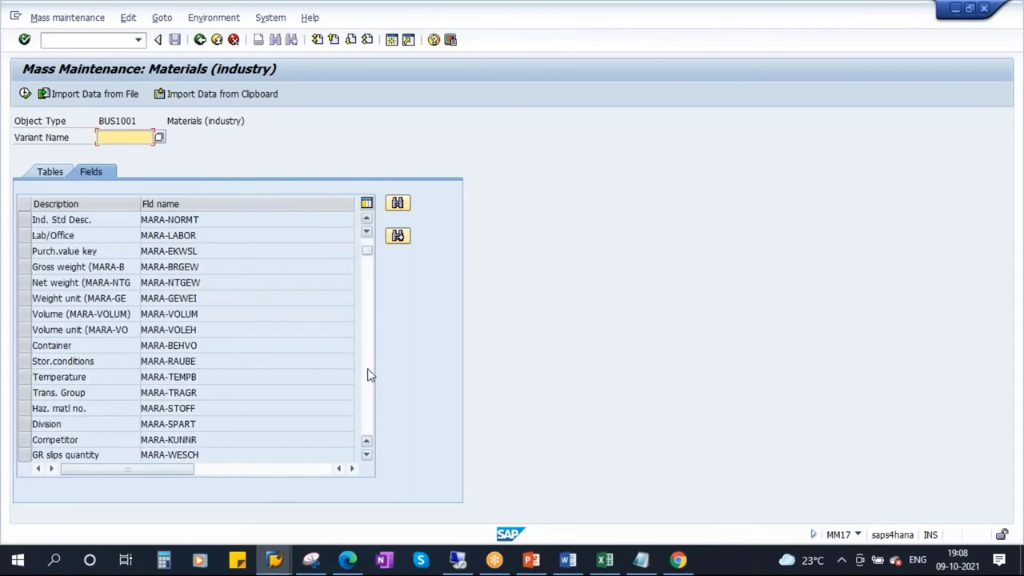
pyautogui.scroll(9, 282, 356)
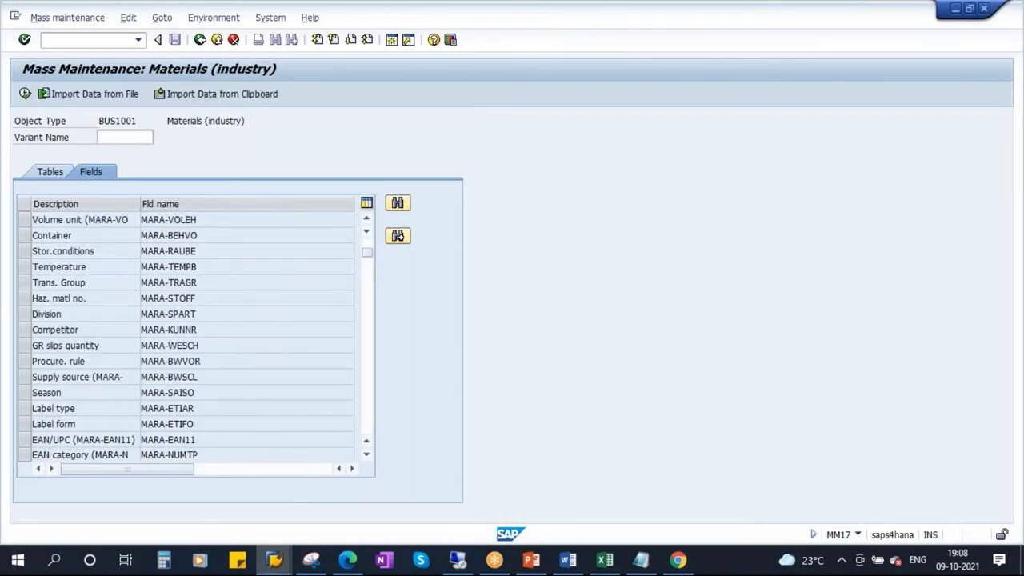
pyautogui.scroll(3, 192, 336)
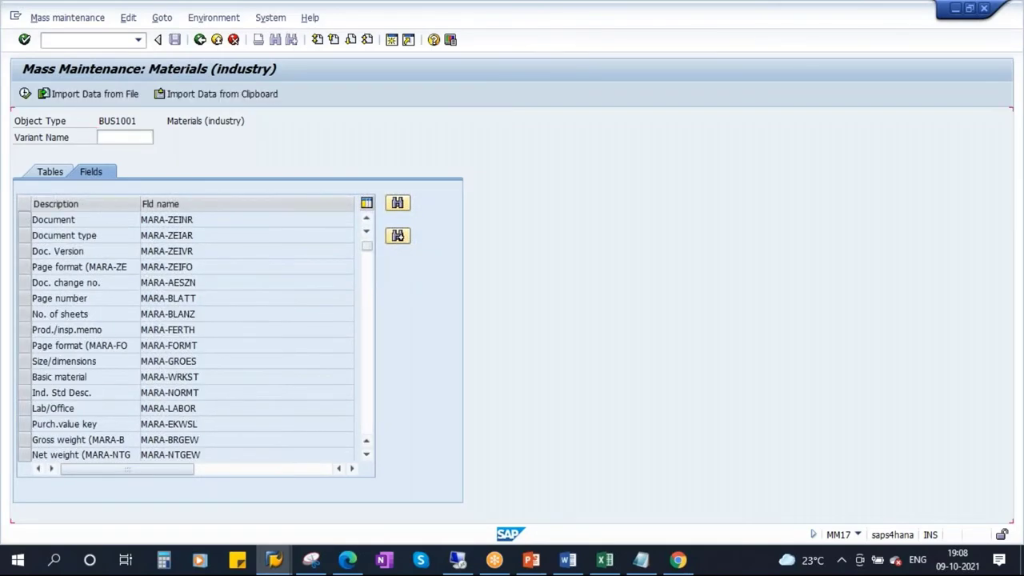
pyautogui.scroll(-7, 192, 336)
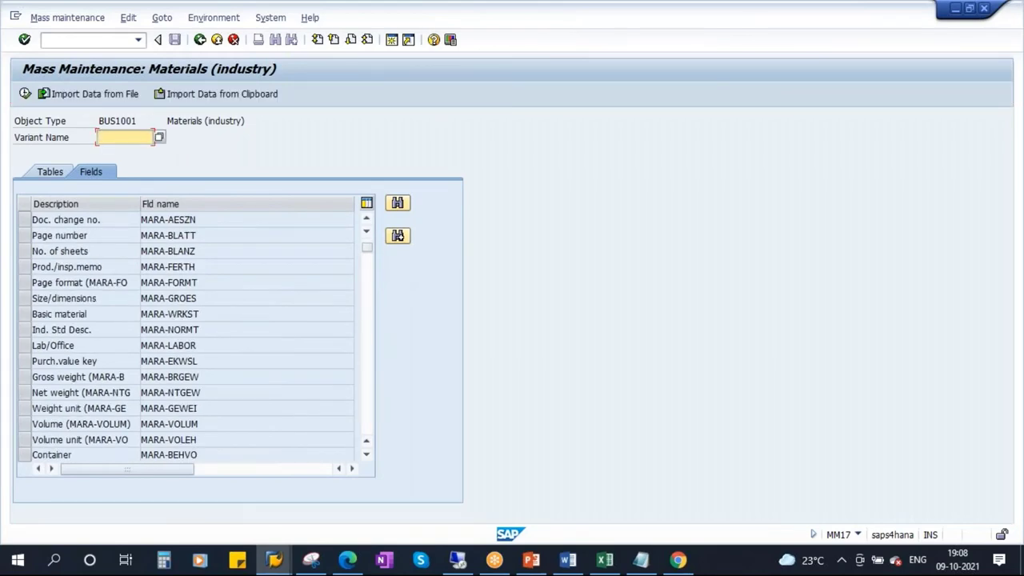
pyautogui.scroll(-4, 192, 336)
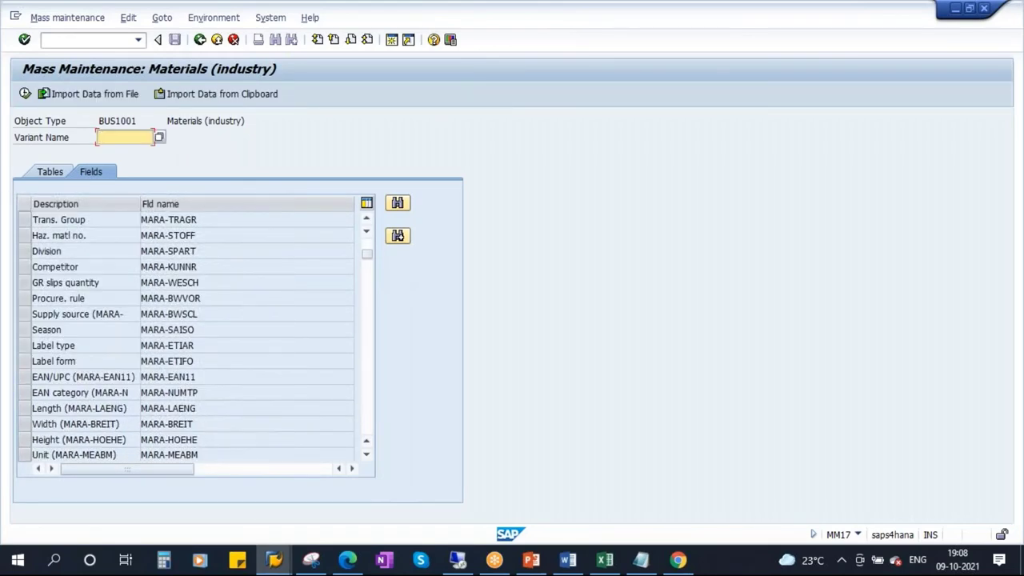
pyautogui.scroll(-12, 281, 366)
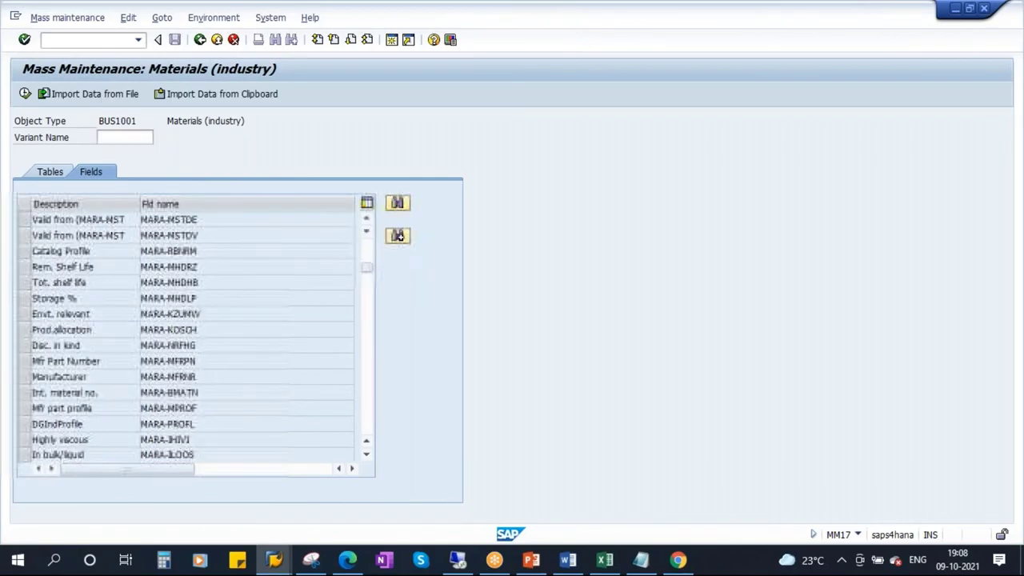
pyautogui.moveTo(369, 270); pyautogui.dragTo(369, 314)
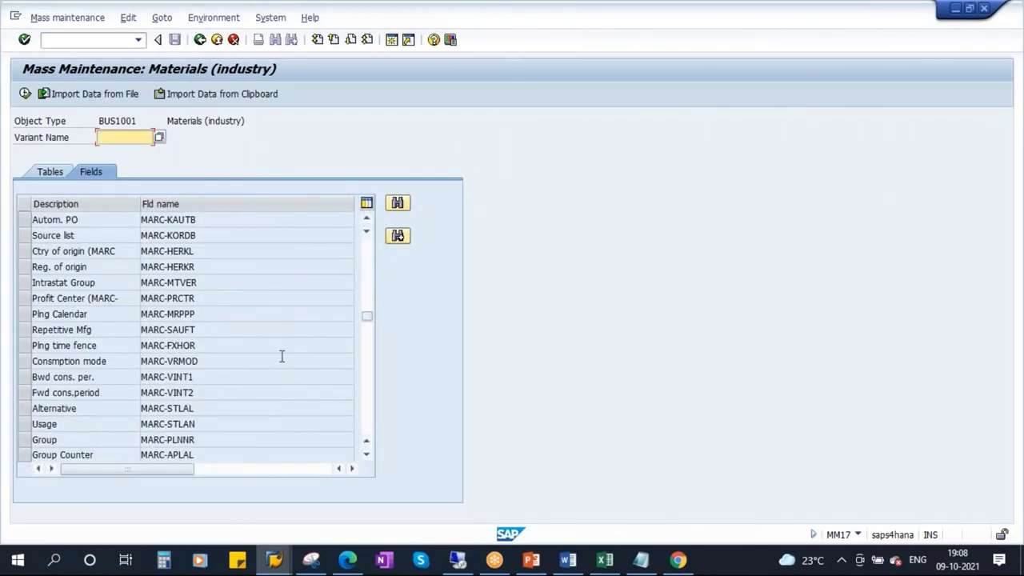
pyautogui.scroll(-2, 80, 331)
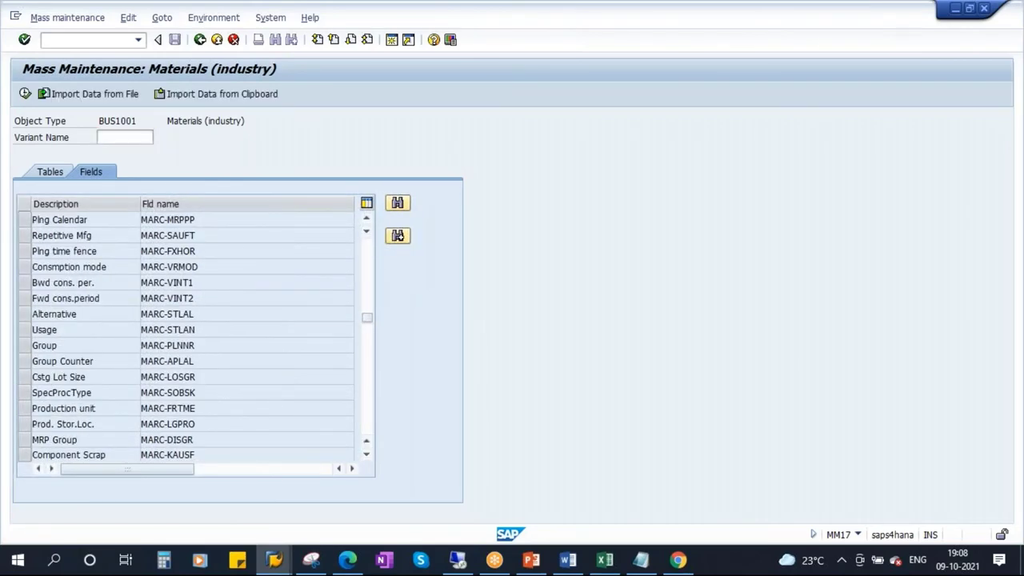
pyautogui.scroll(6, 80, 332)
pyautogui.scroll(6, 188, 336)
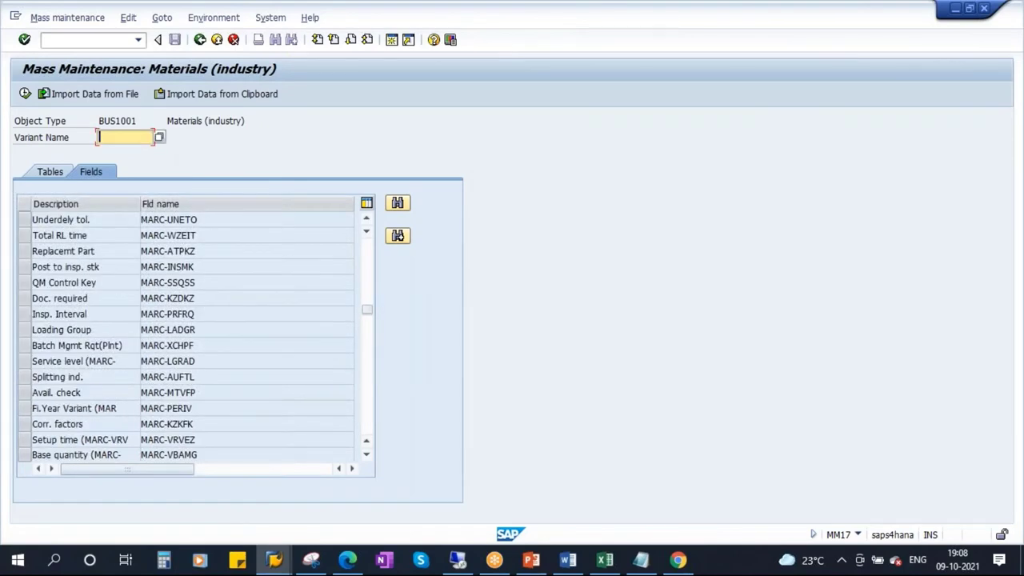
pyautogui.scroll(3, 184, 336)
pyautogui.click(124, 136)
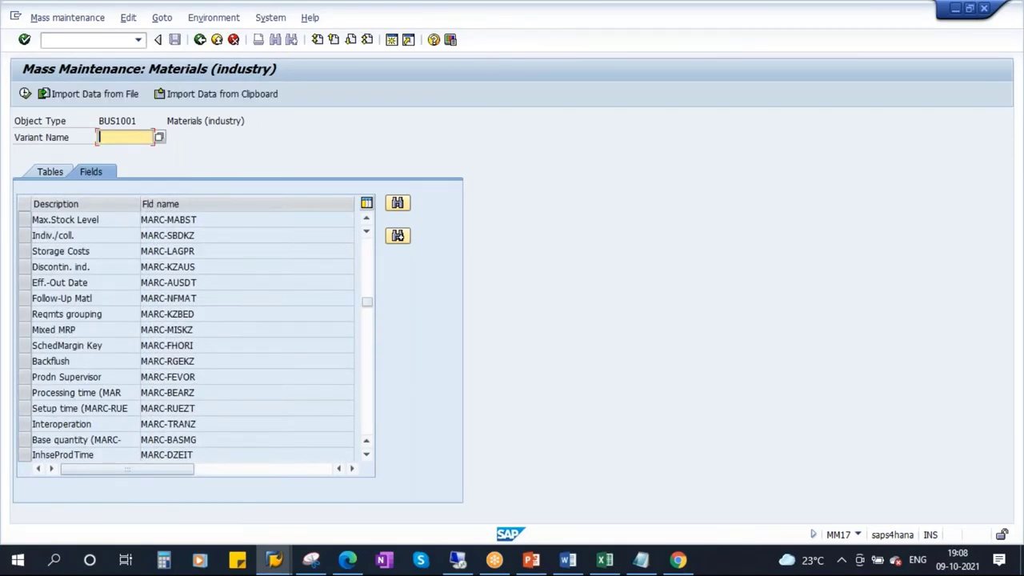
pyautogui.scroll(4, 188, 336)
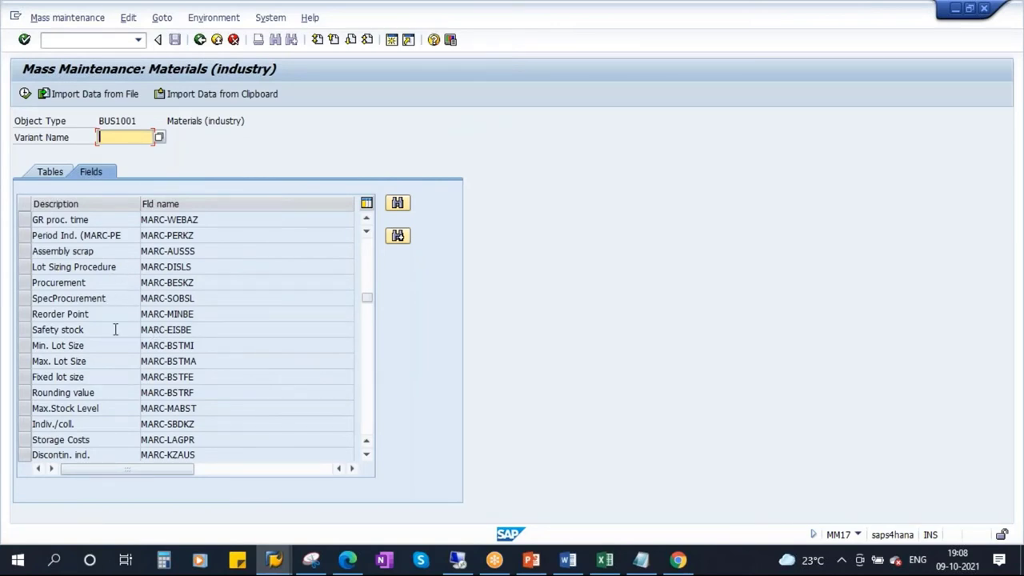
pyautogui.scroll(3, 114, 343)
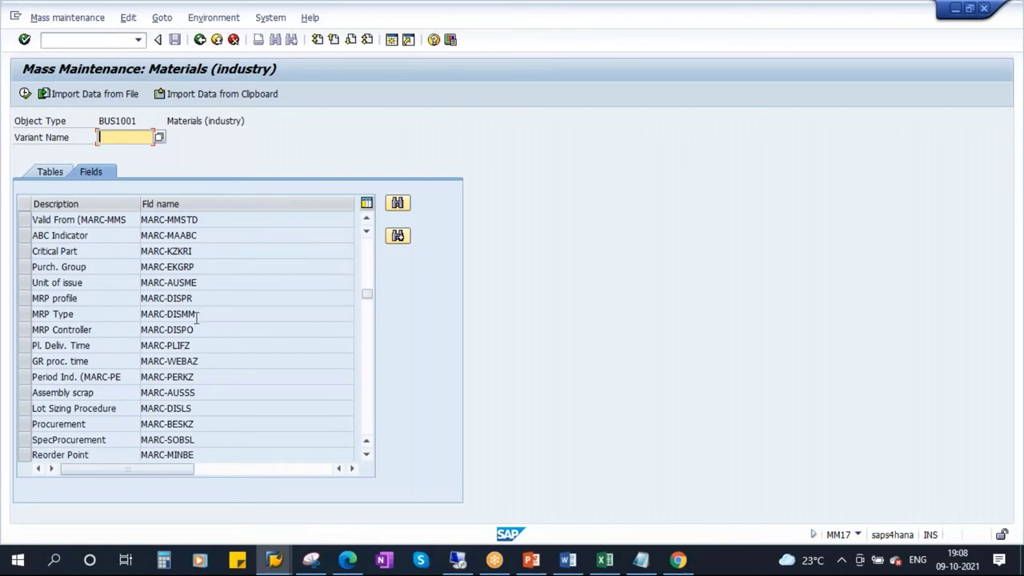
pyautogui.scroll(-1, 223, 298)
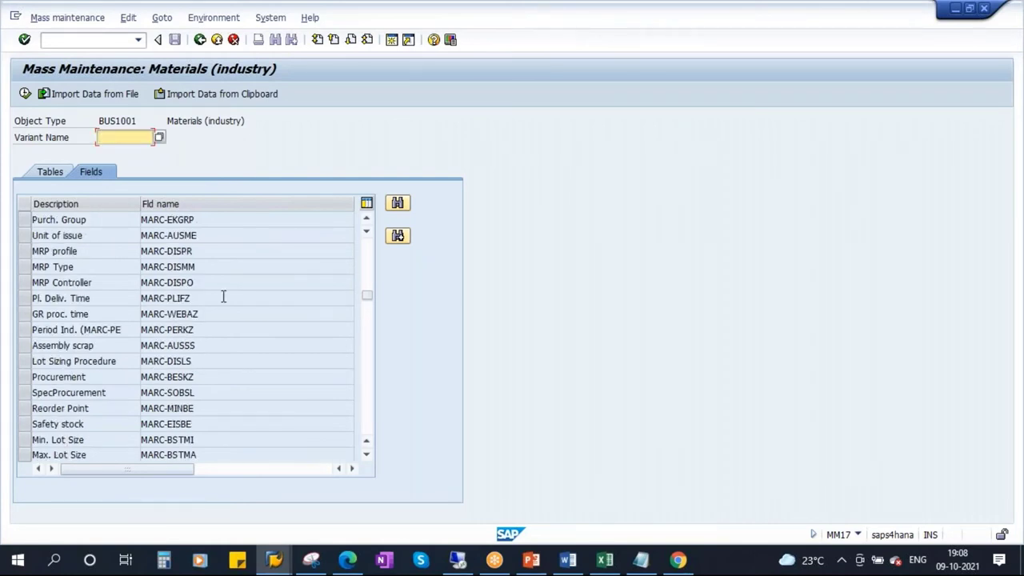
# - Search the field list for the term "in-house" and go back to the start of the list
pyautogui.click(397, 203)
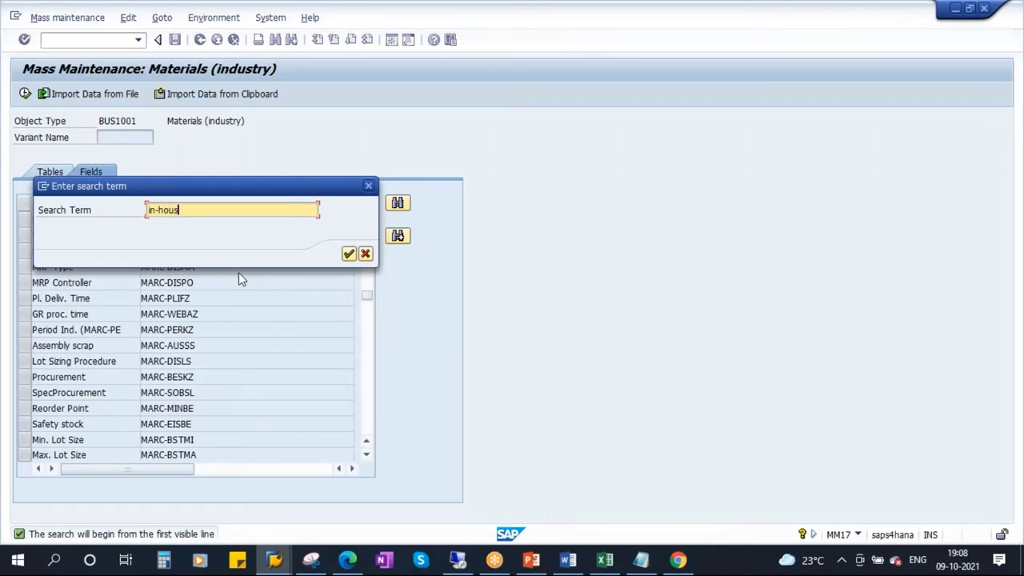
pyautogui.click(349, 253)
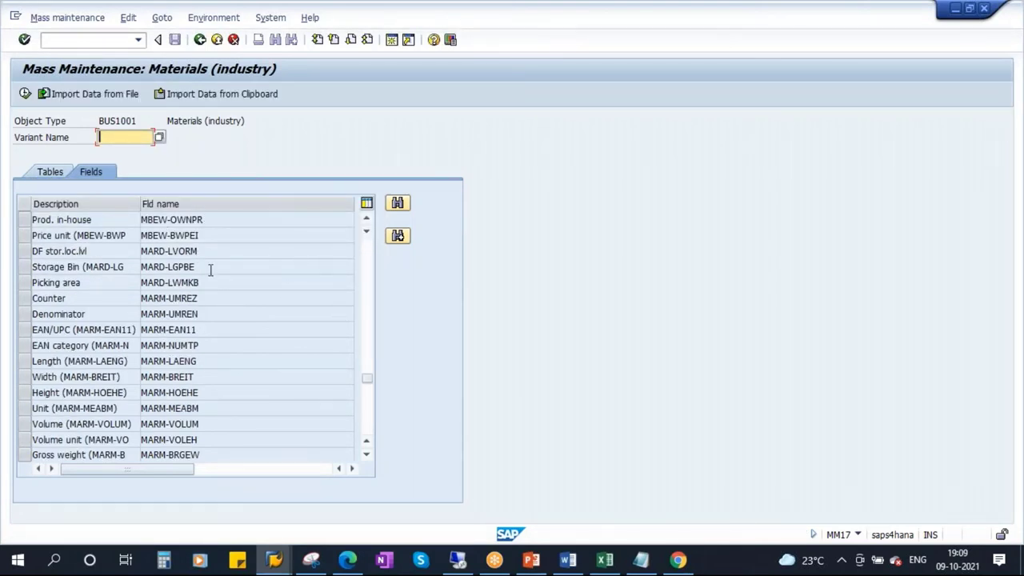
pyautogui.scroll(12, 184, 323)
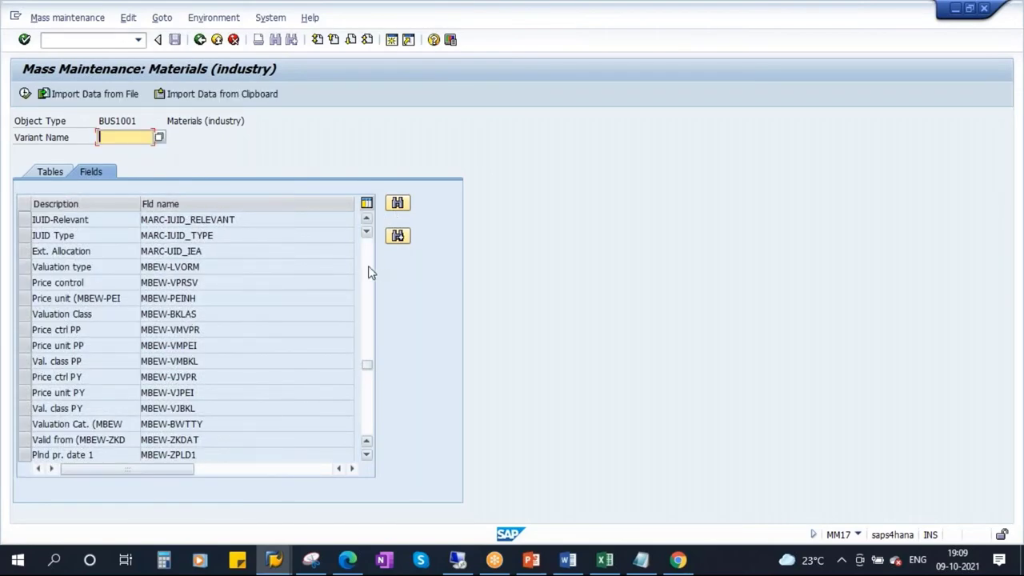
pyautogui.moveTo(369, 369); pyautogui.dragTo(367, 245)
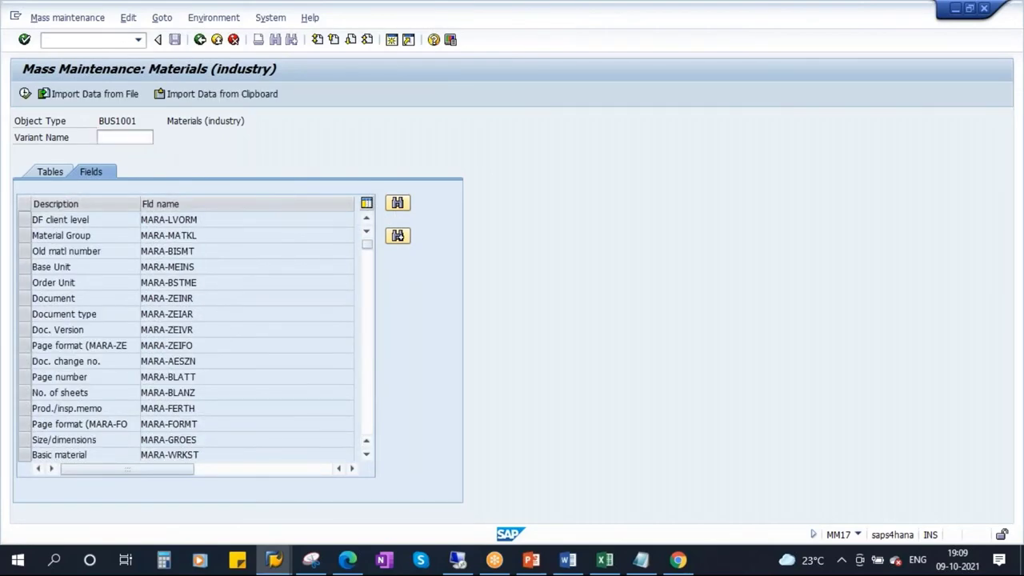
# - Select the InhseProdTime field (MARC-DZEIT) for mass maintenance and execute to reach the restriction of data records to be changed
pyautogui.scroll(-10, 225, 340)
pyautogui.scroll(-20, 226, 345)
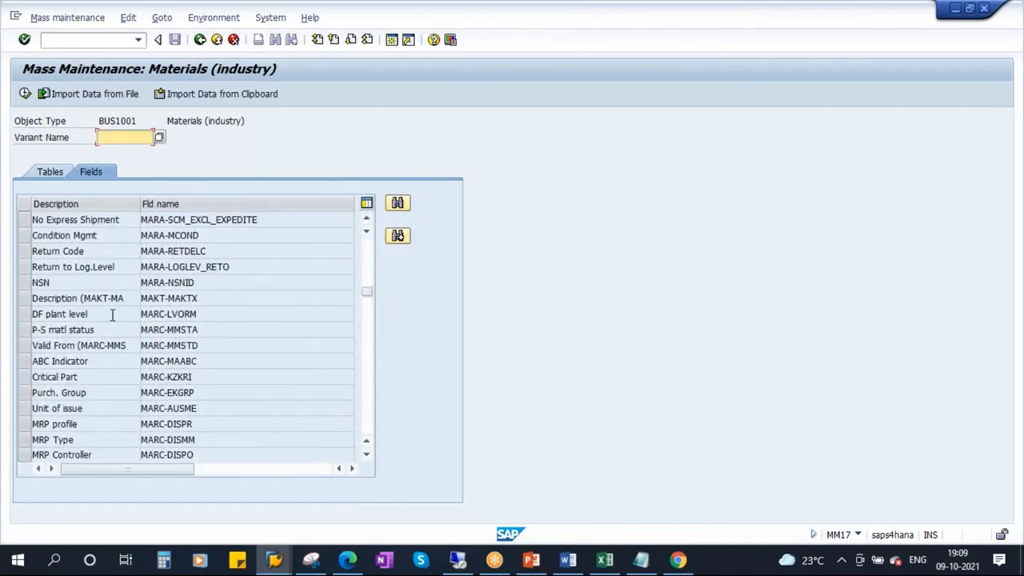
pyautogui.scroll(-6, 112, 312)
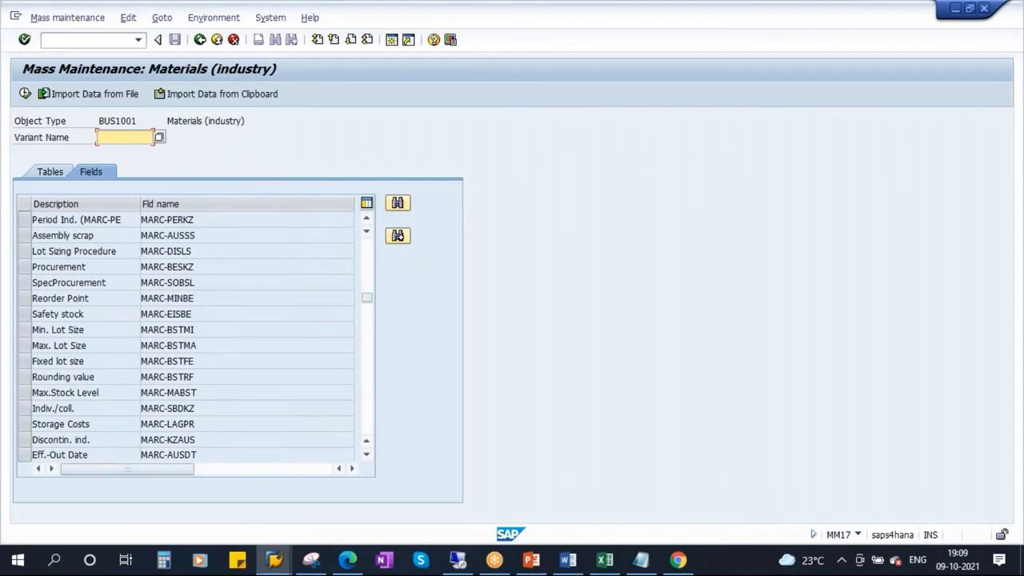
pyautogui.scroll(-2, 108, 342)
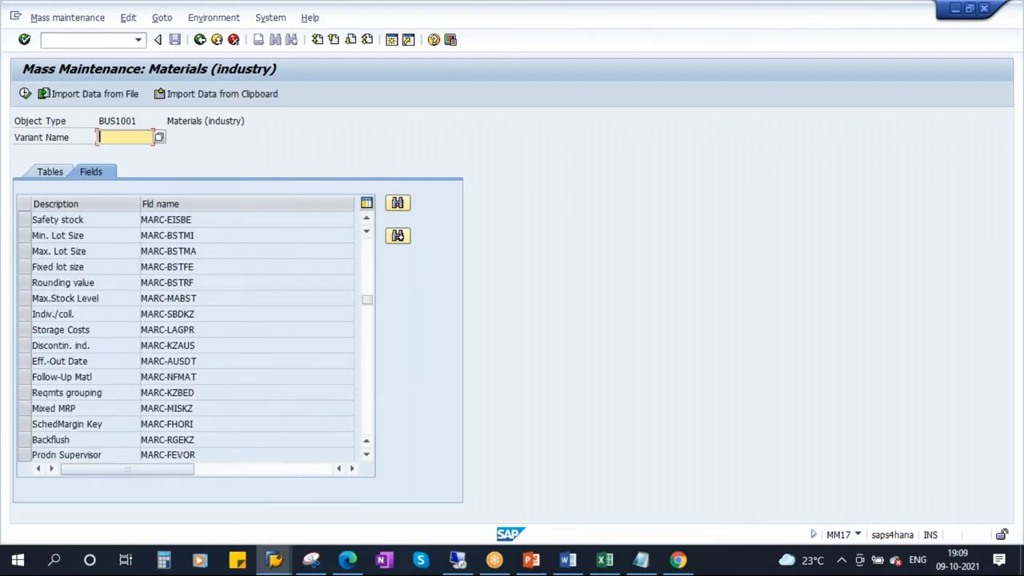
pyautogui.scroll(-1, 184, 336)
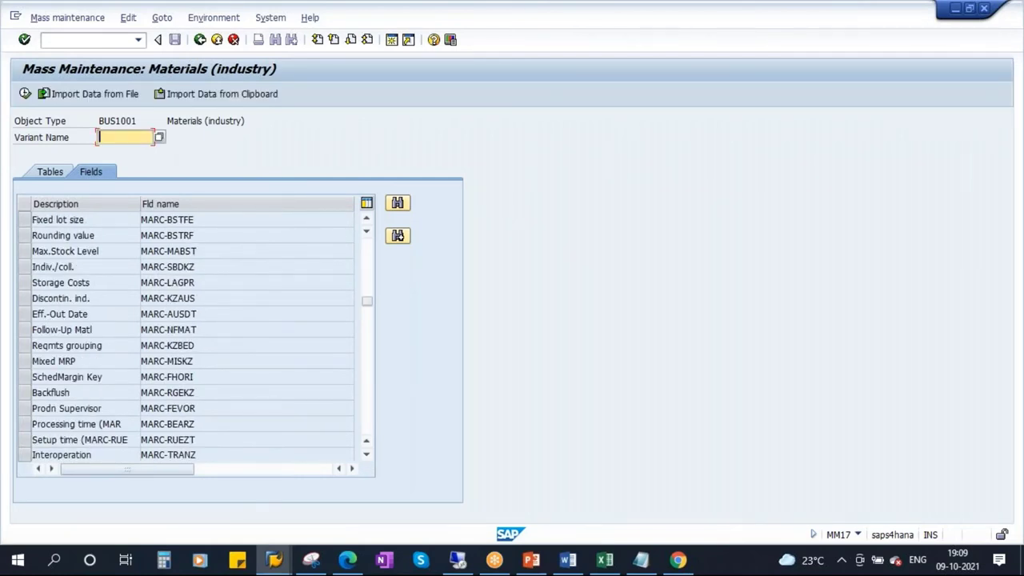
pyautogui.scroll(-1, 184, 336)
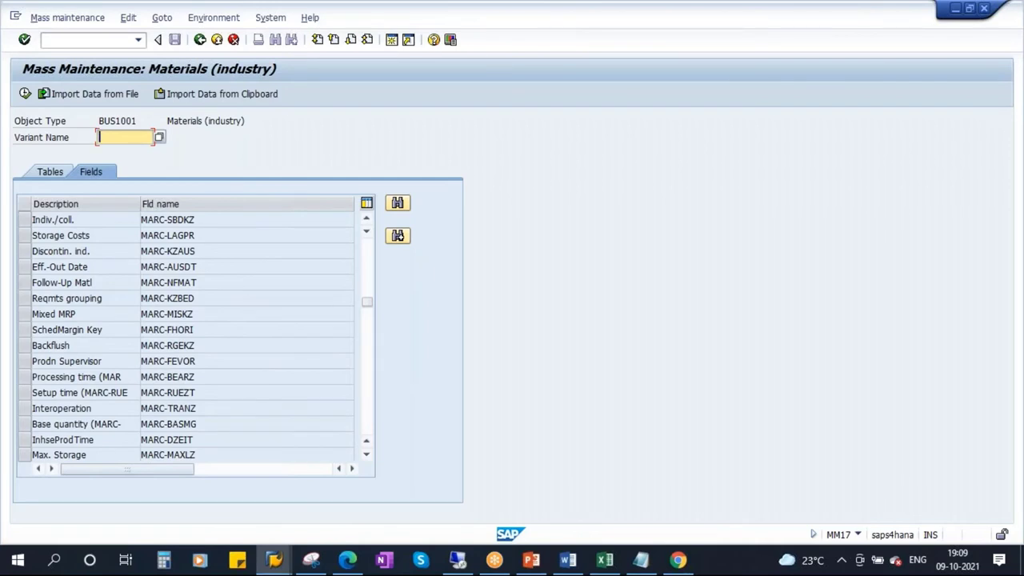
pyautogui.moveTo(102, 441); pyautogui.dragTo(7, 450)
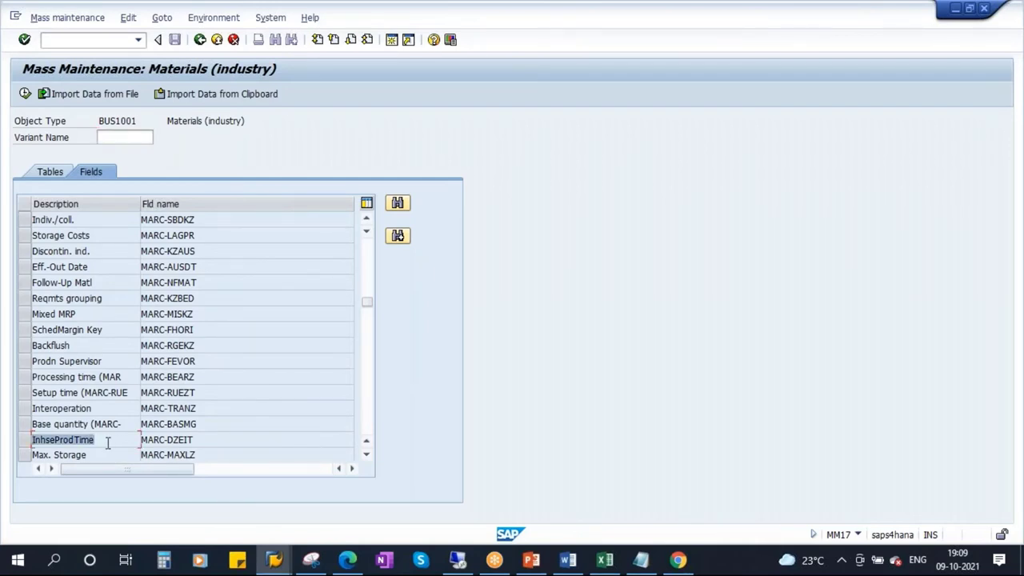
pyautogui.moveTo(118, 441); pyautogui.dragTo(32, 452)
pyautogui.press('Tab')
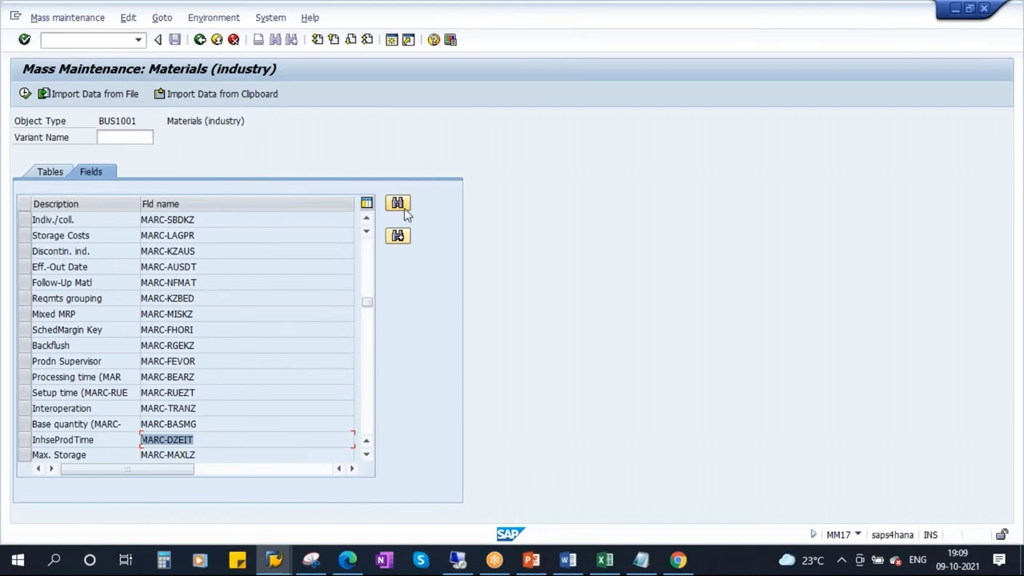
pyautogui.scroll(-1, 112, 392)
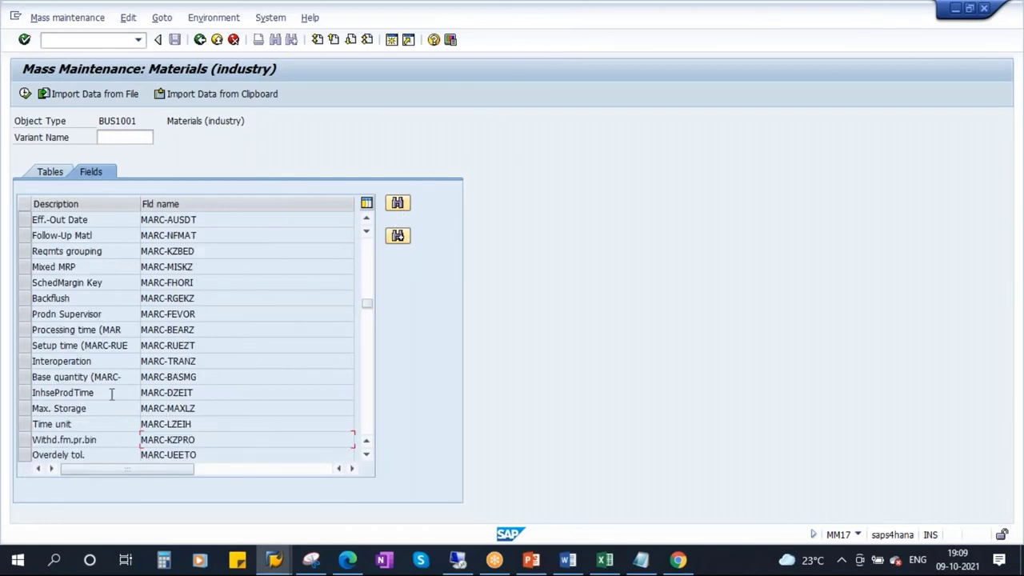
pyautogui.click(24, 392)
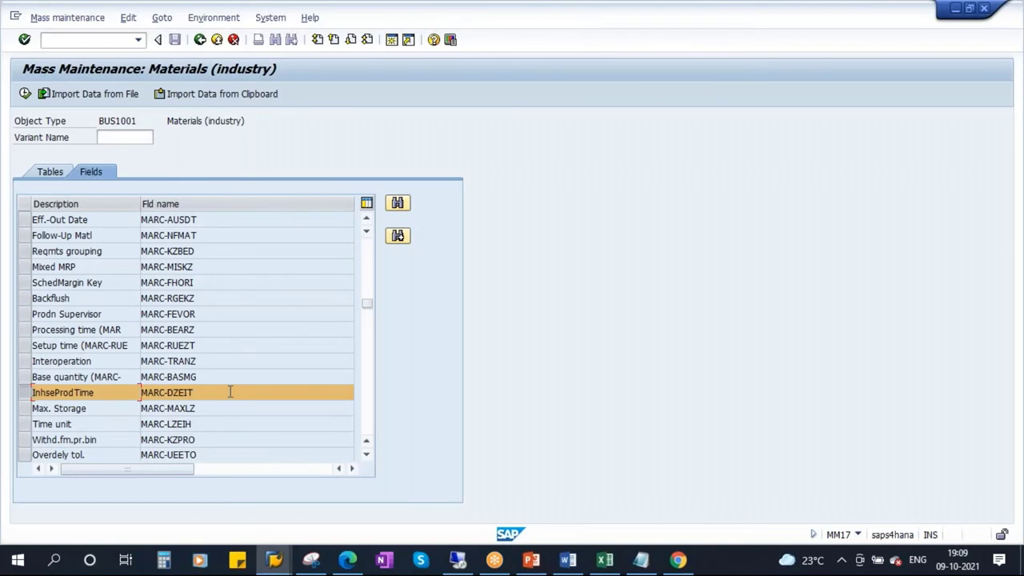
pyautogui.click(25, 95)
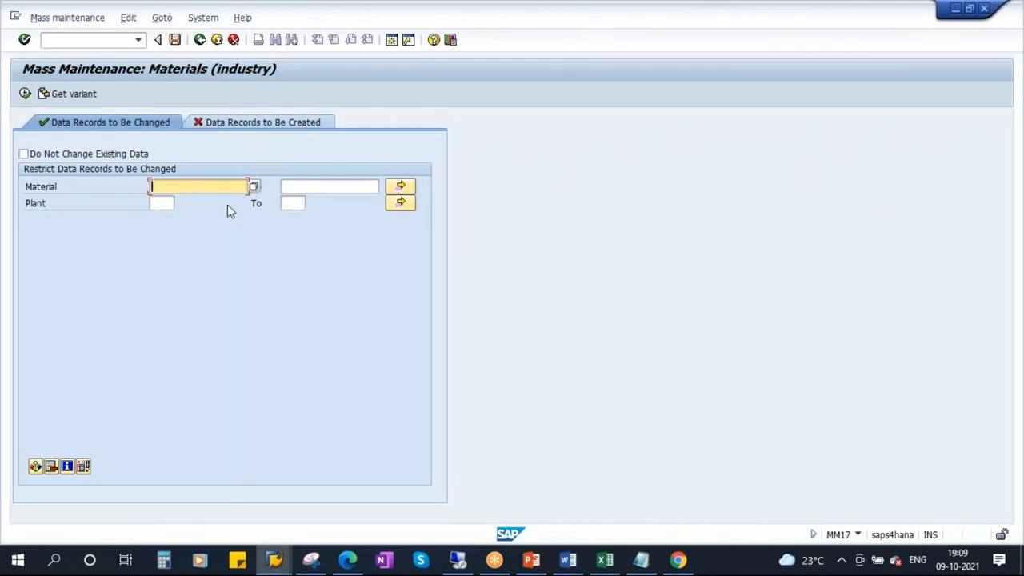
# - Check the "Mass Maintenance of Material Master" slide in PowerPoint and return to SAP
pyautogui.click(531, 559)
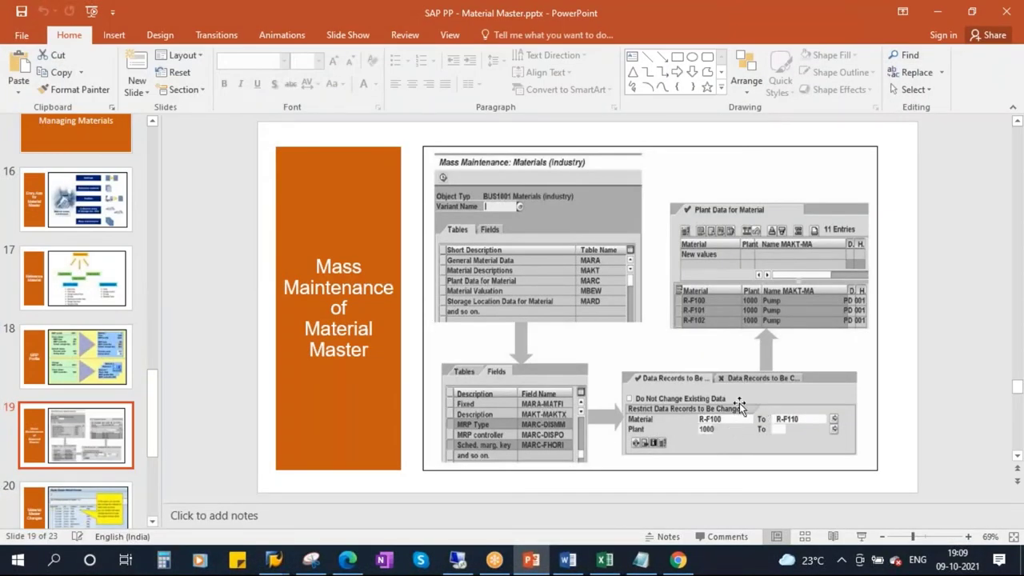
pyautogui.hotkey('alt', 'Tab')
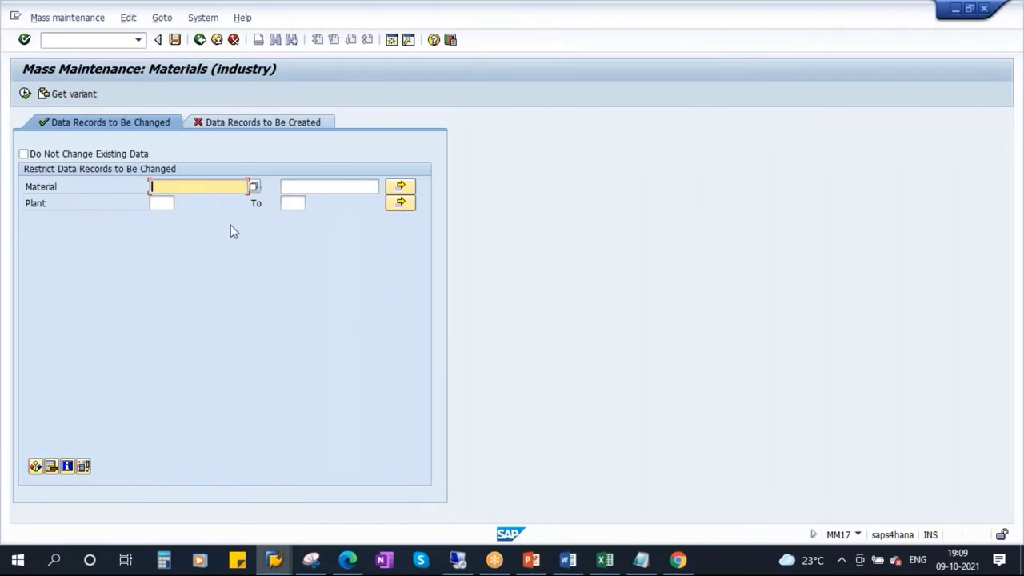
# - Open the multiple selection for Material and copy 100004137 from cell E3 of pp.xlsx in Excel into its first single value
pyautogui.click(400, 187)
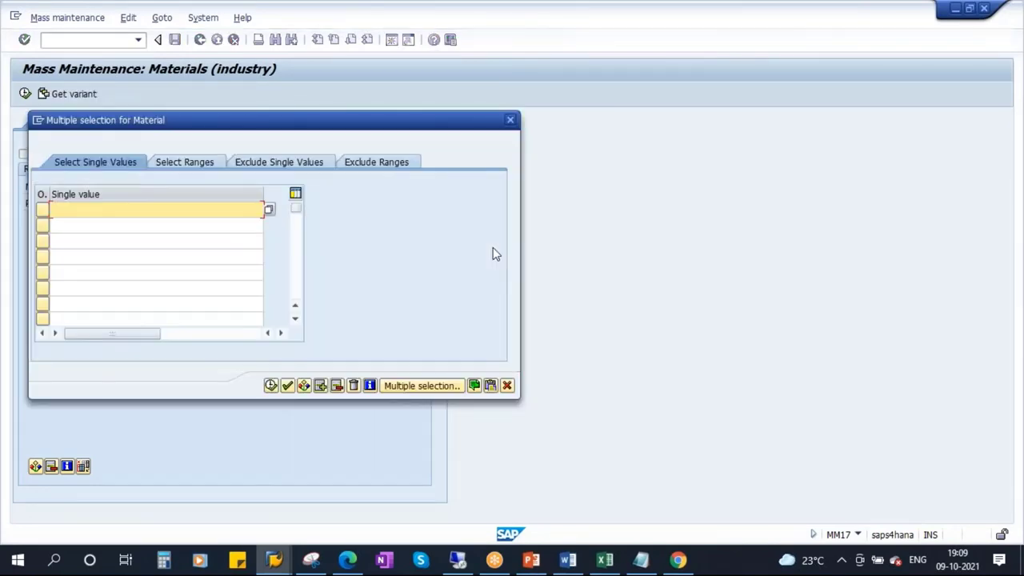
pyautogui.click(605, 560)
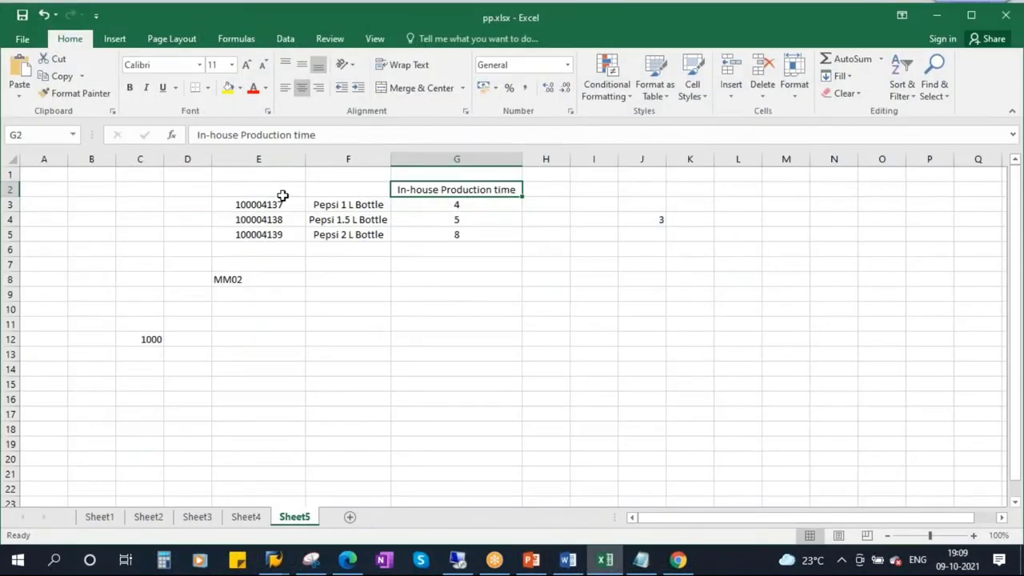
pyautogui.click(267, 200)
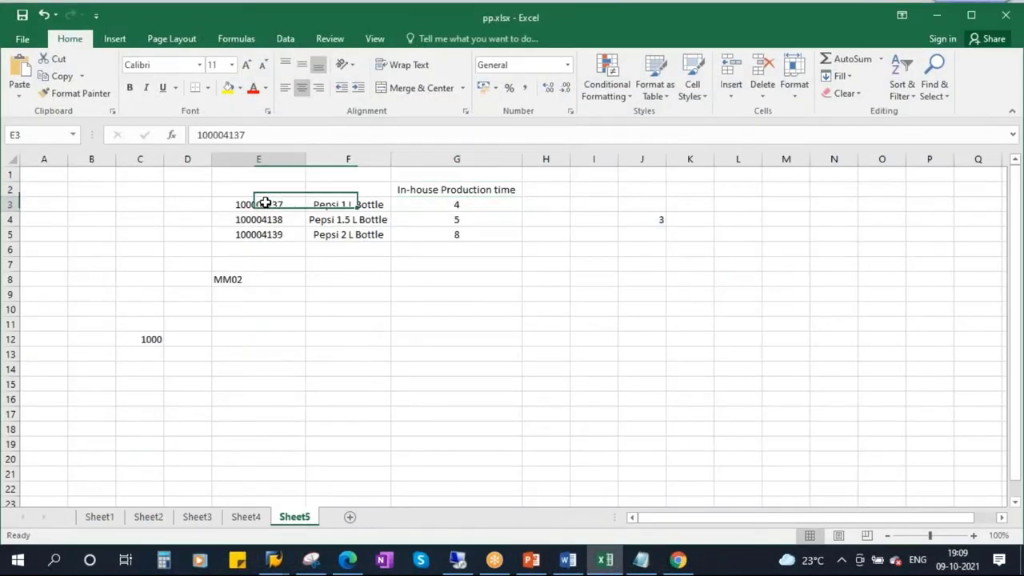
pyautogui.hotkey('ctrl', 'c')
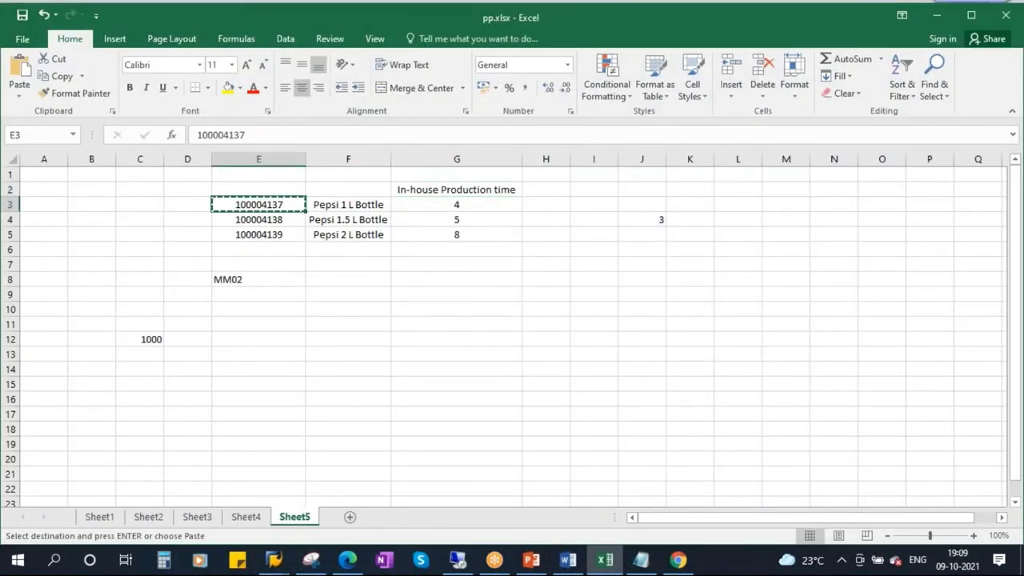
pyautogui.hotkey('alt', 'Tab')
pyautogui.hotkey('ctrl', 'v')
pyautogui.click(83, 230)
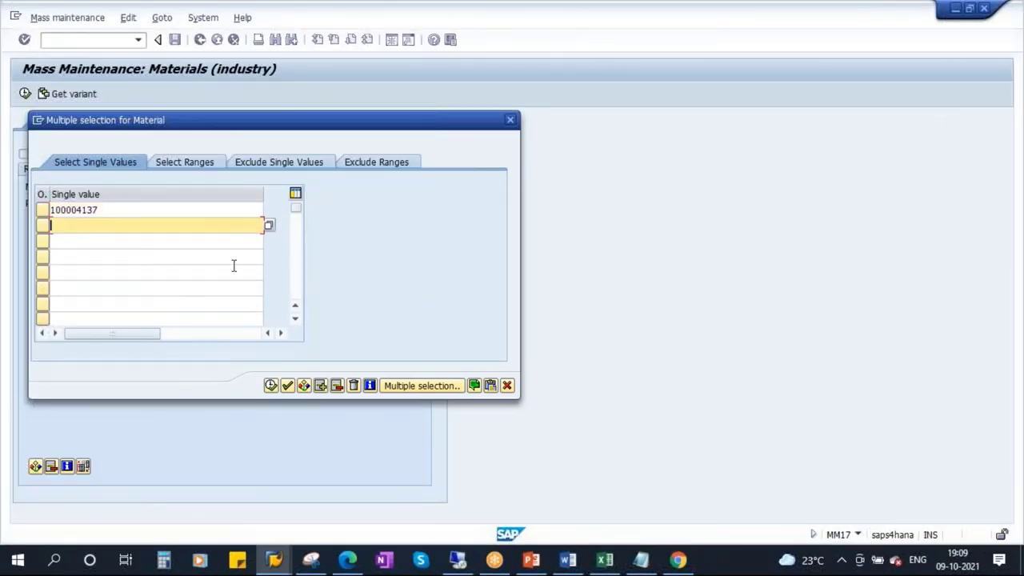
# - Add 100004138 from the Excel list and 100004139 as the second and third single values for Material
pyautogui.hotkey('alt', 'Tab')
pyautogui.click(264, 221)
pyautogui.hotkey('ctrl', 'c')
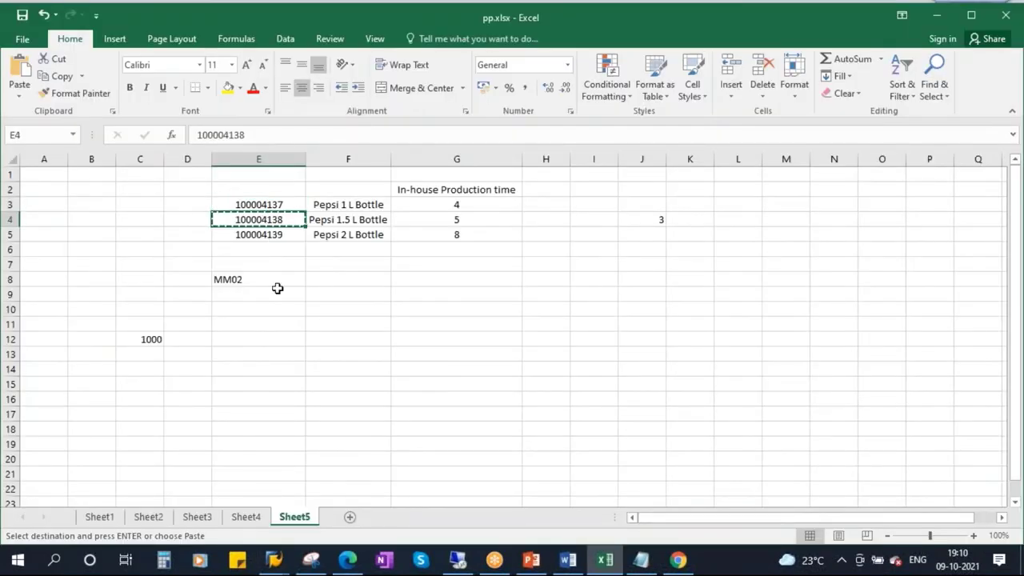
pyautogui.hotkey('alt', 'Tab')
pyautogui.hotkey('ctrl', 'v')
pyautogui.click(80, 237)
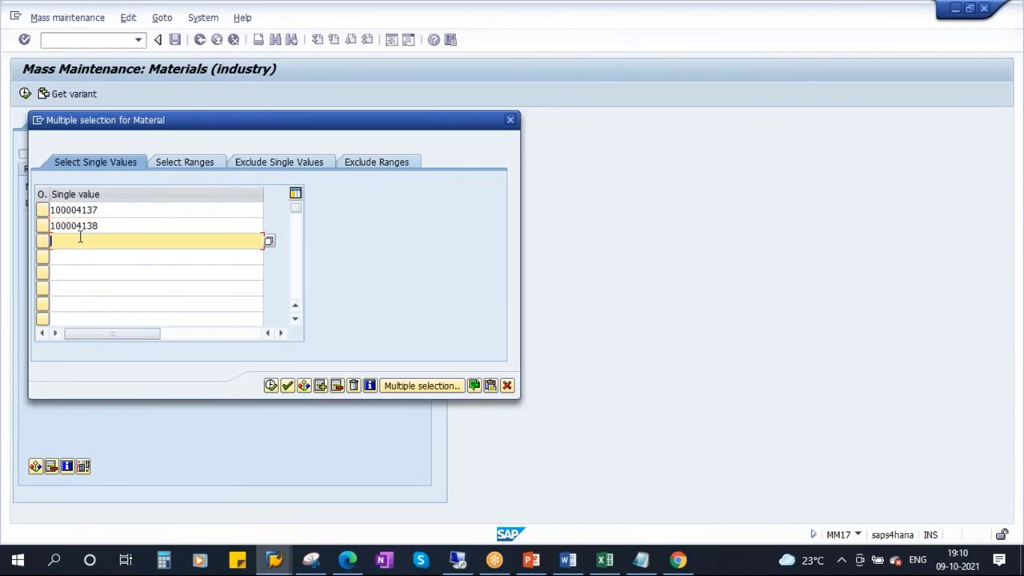
pyautogui.hotkey('ctrl', 'v')
pyautogui.write('9')
pyautogui.press('BackSpace')
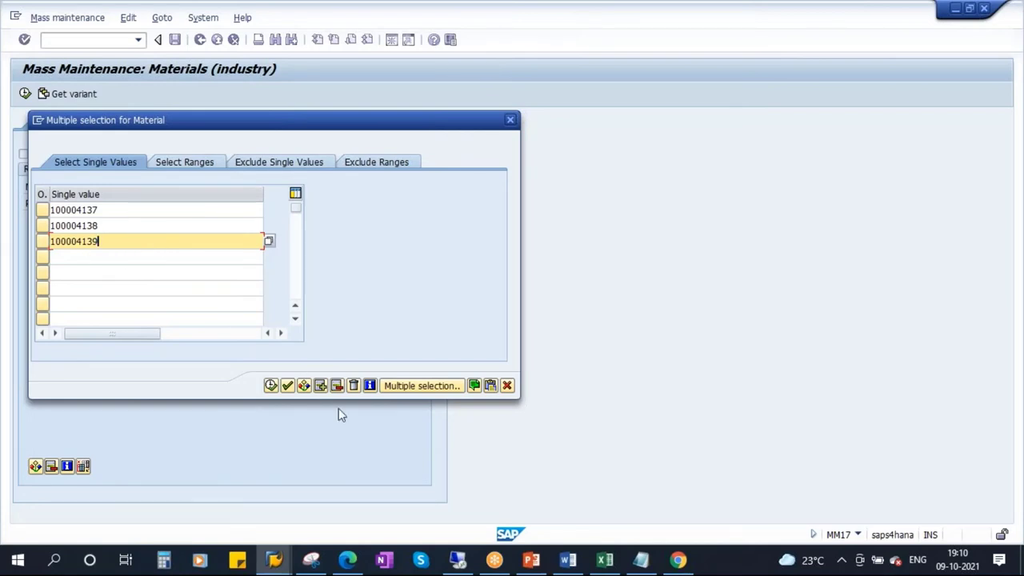
# - Clear the single values, then load the materials from E3:E5 of pp.xlsx in Excel through the clipboard and accept the selection
pyautogui.click(353, 387)
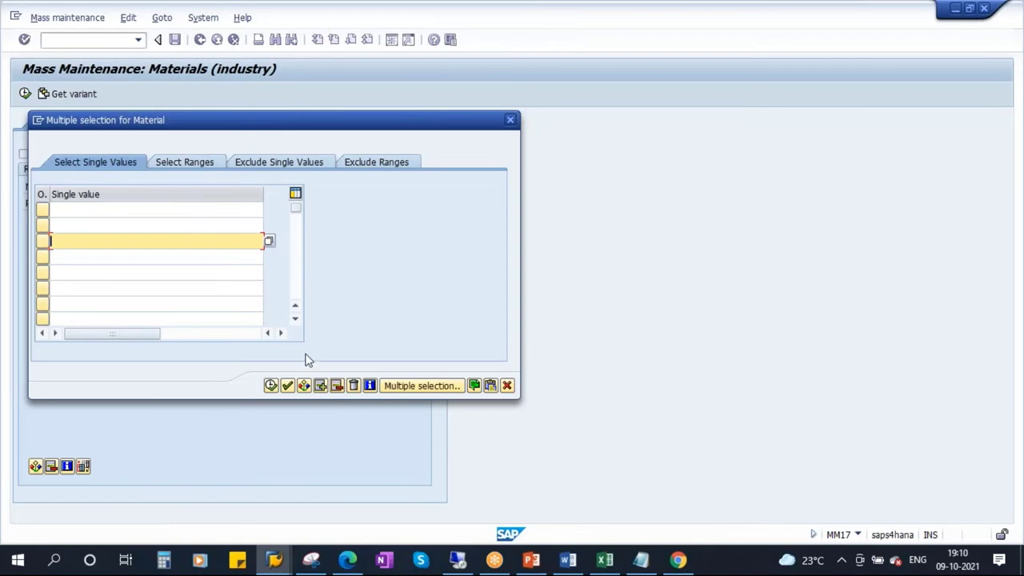
pyautogui.hotkey('alt', 'Tab')
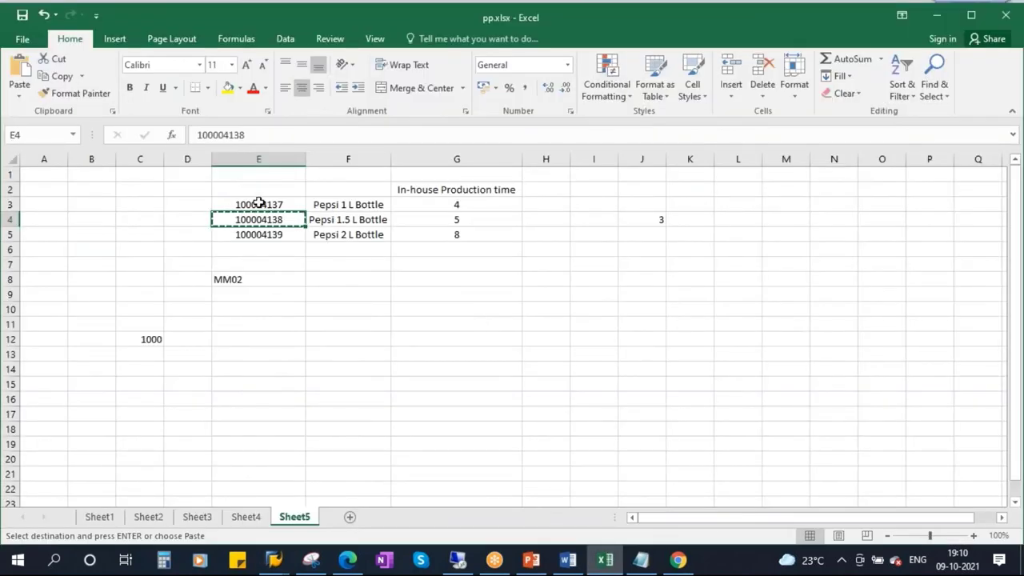
pyautogui.moveTo(258, 201); pyautogui.dragTo(259, 235)
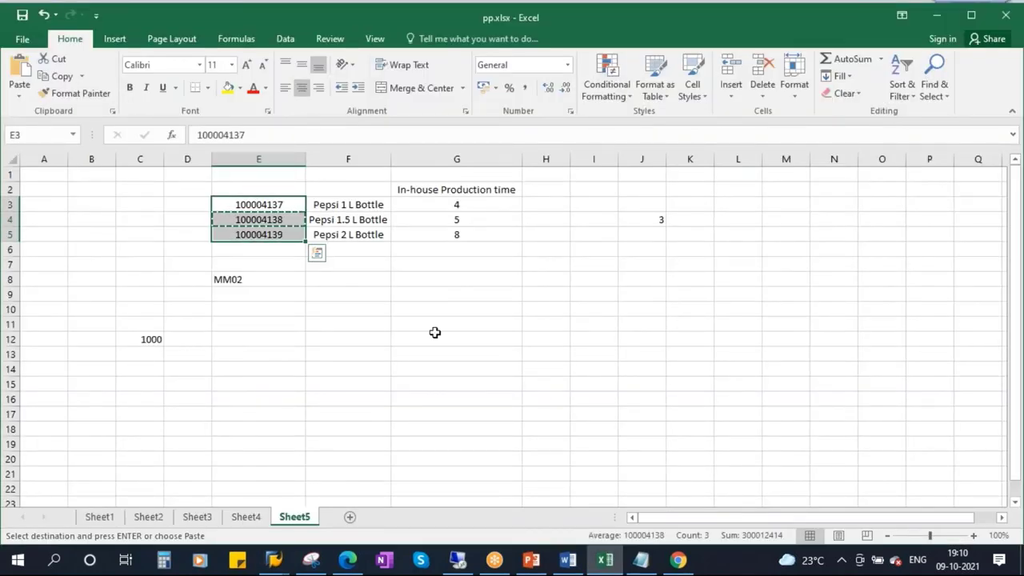
pyautogui.hotkey('ctrl', 'c')
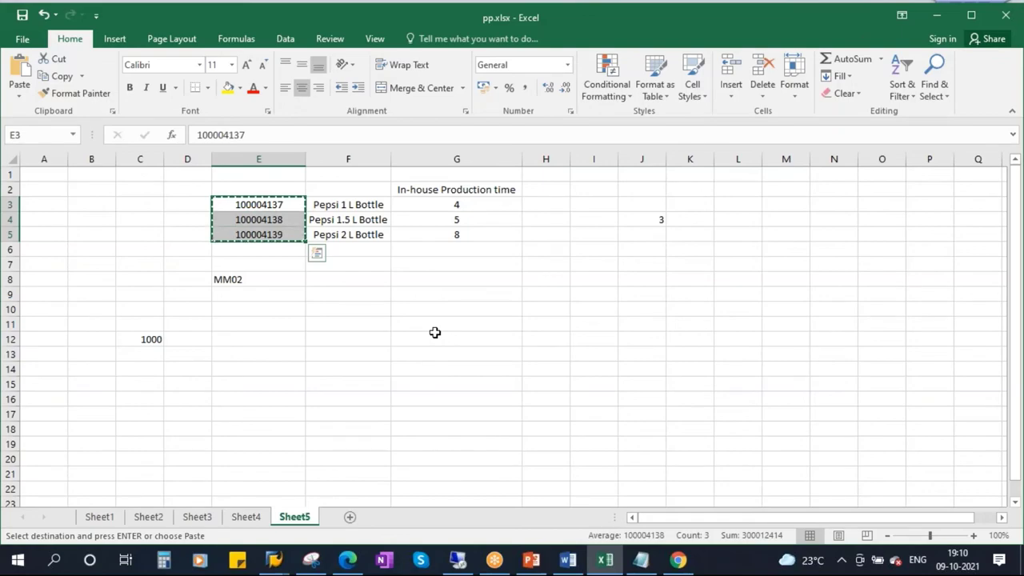
pyautogui.hotkey('alt', 'Tab')
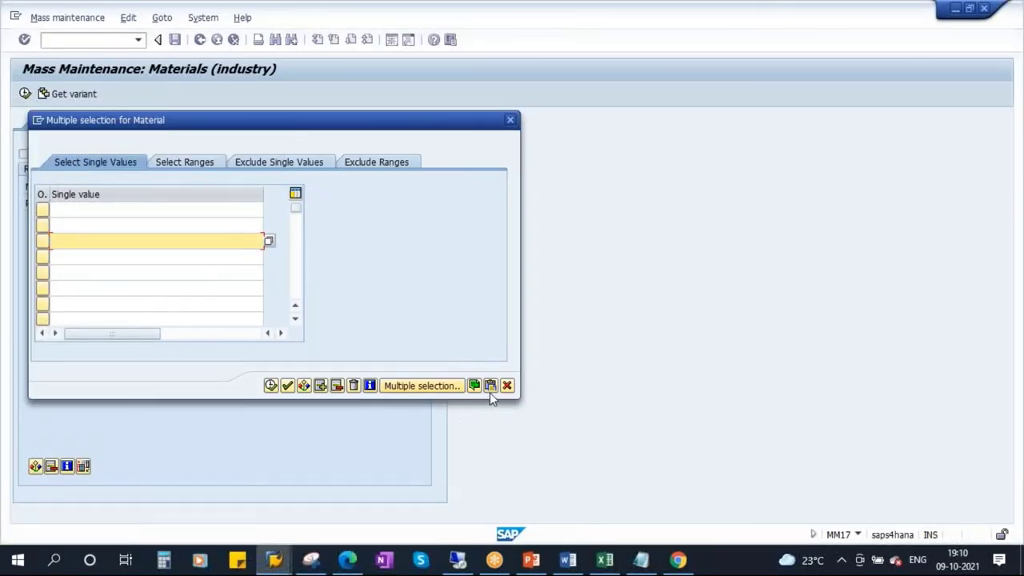
pyautogui.click(70, 210)
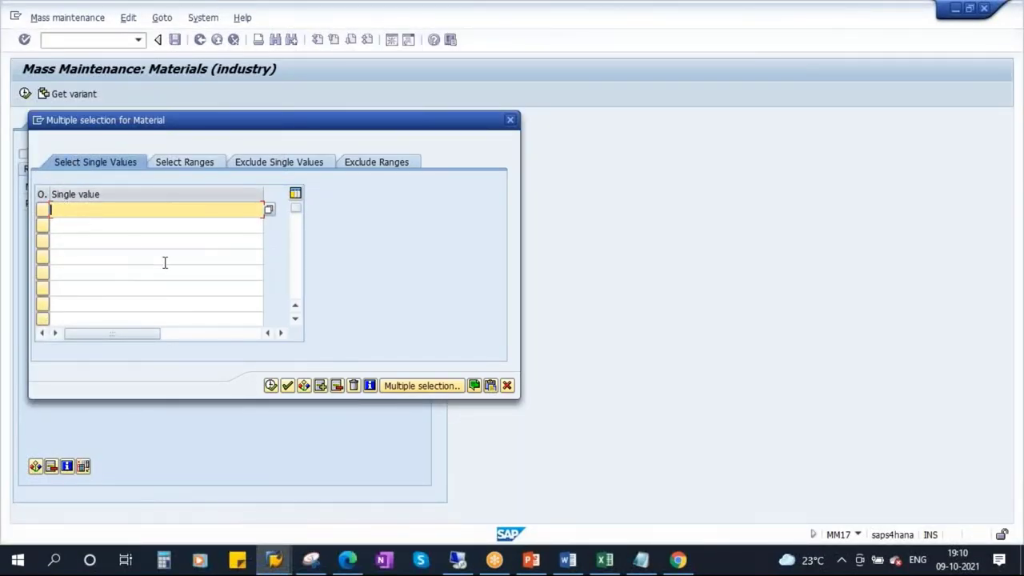
pyautogui.click(490, 385)
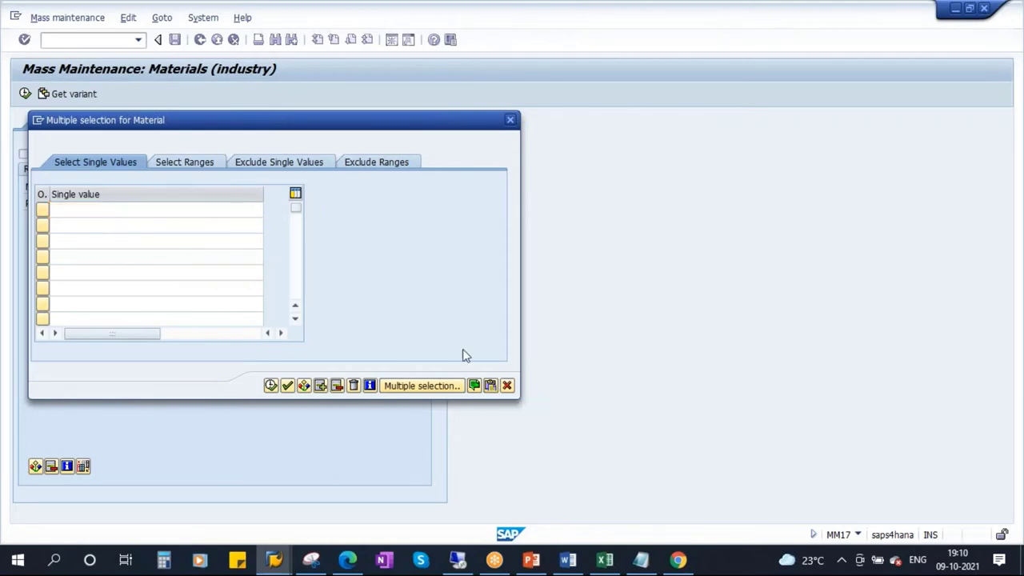
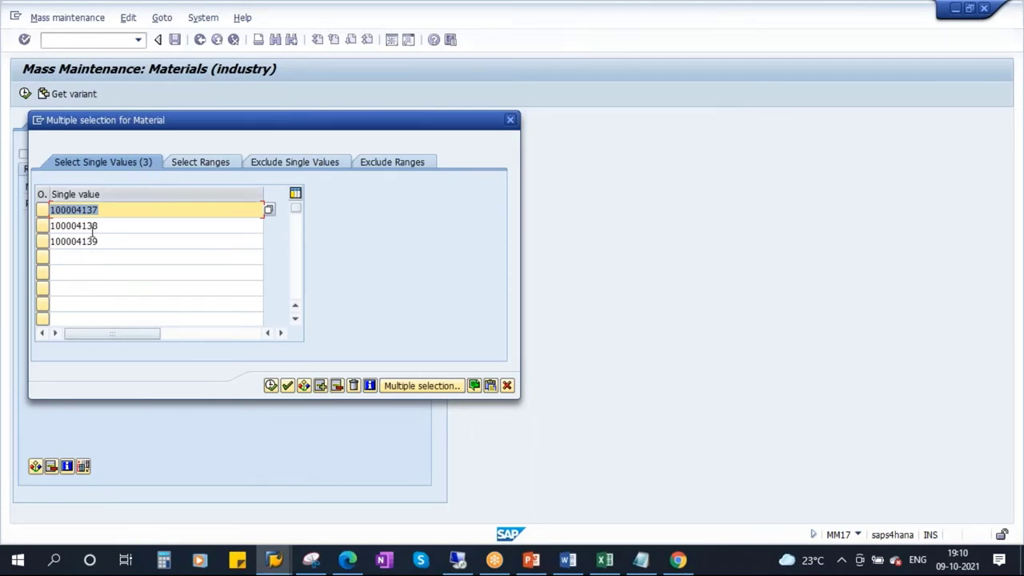
pyautogui.click(273, 386)
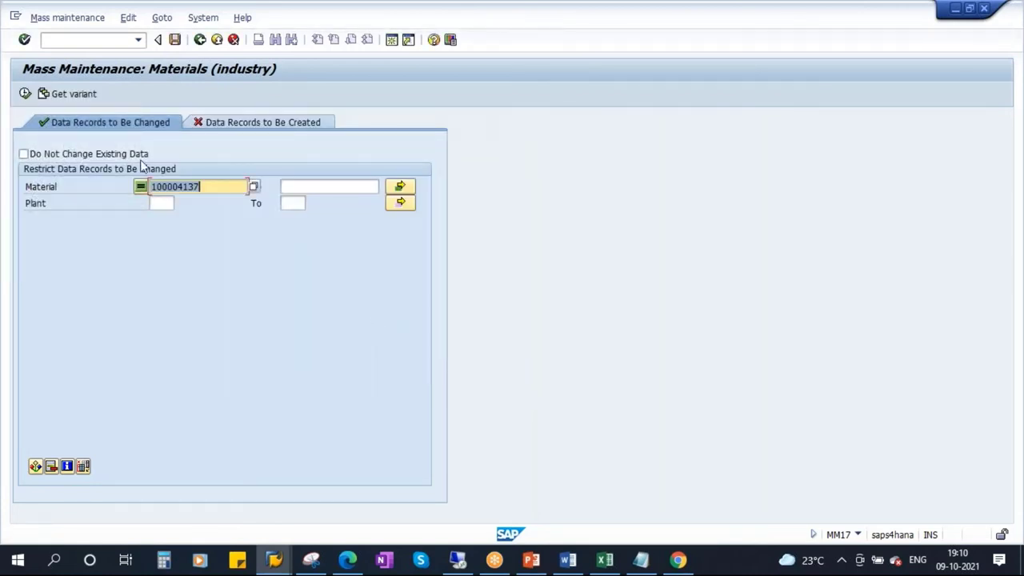
# - Restrict the data records to plant 1710 and execute the selection
pyautogui.click(163, 203)
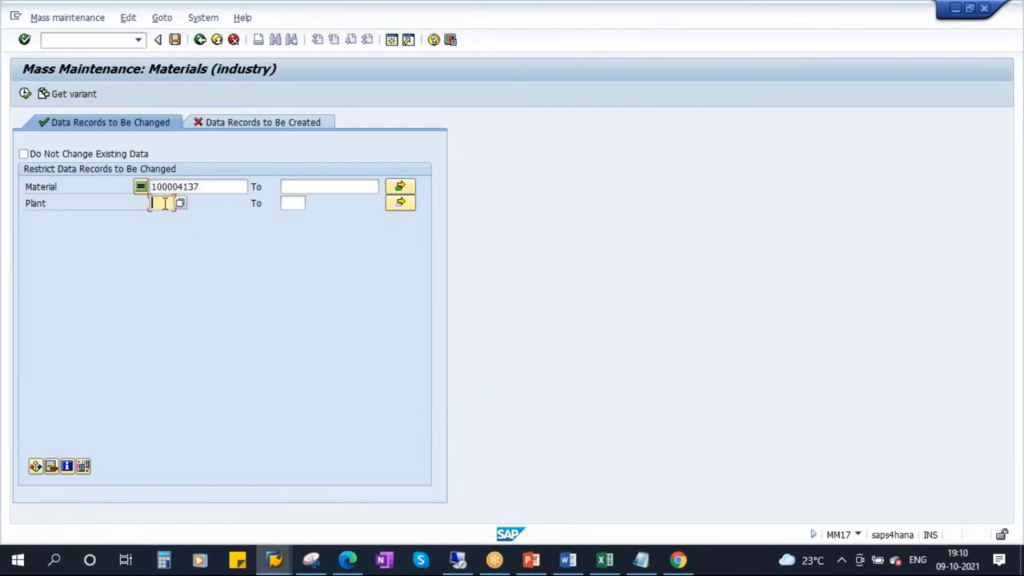
pyautogui.write('1710')
pyautogui.click(25, 94)
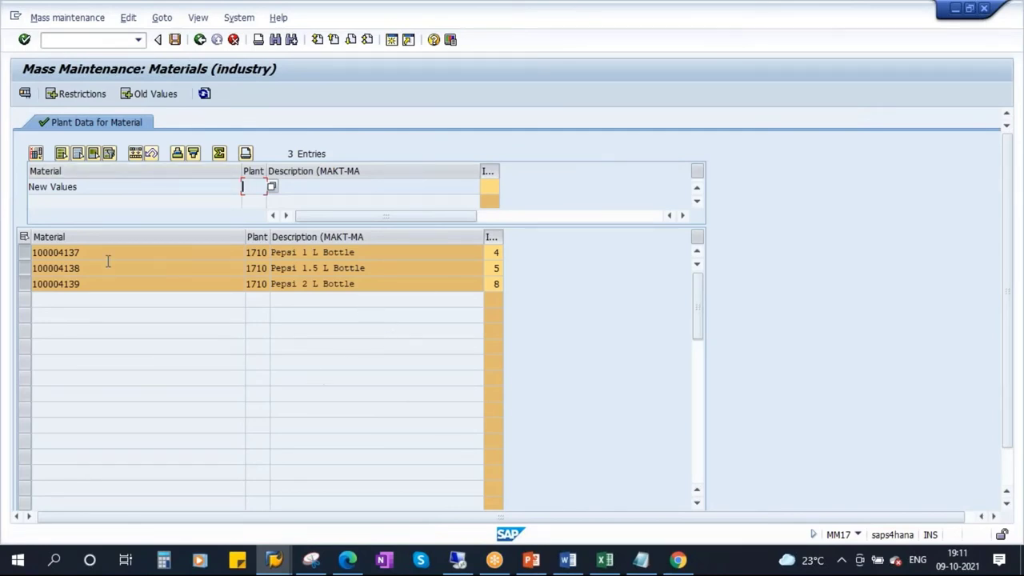
# - Compare the in-house production times of the loaded materials with G3:G5 in the Excel sheet and return to SAP
pyautogui.click(84, 252)
pyautogui.click(85, 268)
pyautogui.doubleClick(495, 252)
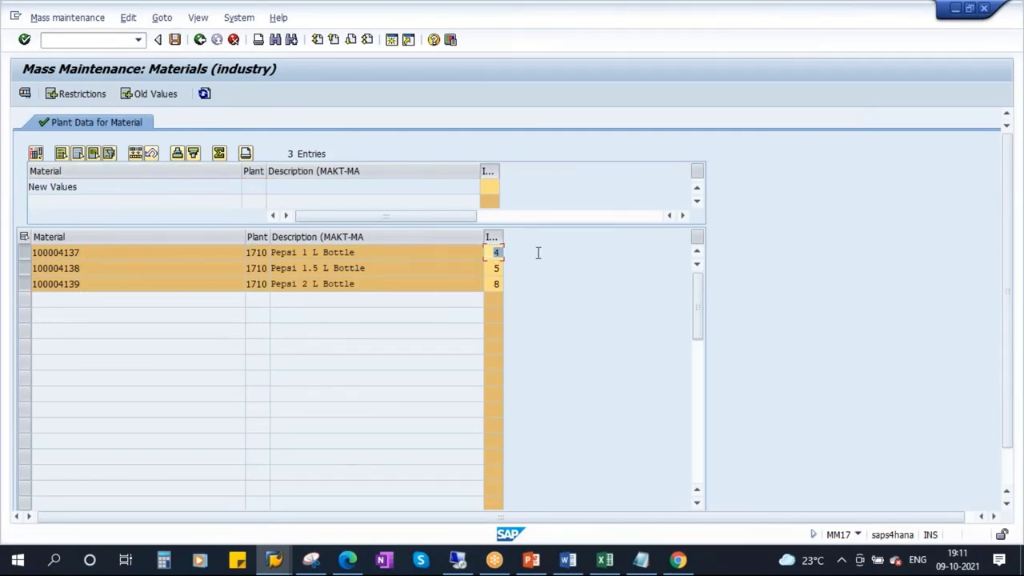
pyautogui.click(604, 559)
pyautogui.moveTo(454, 205); pyautogui.dragTo(455, 233)
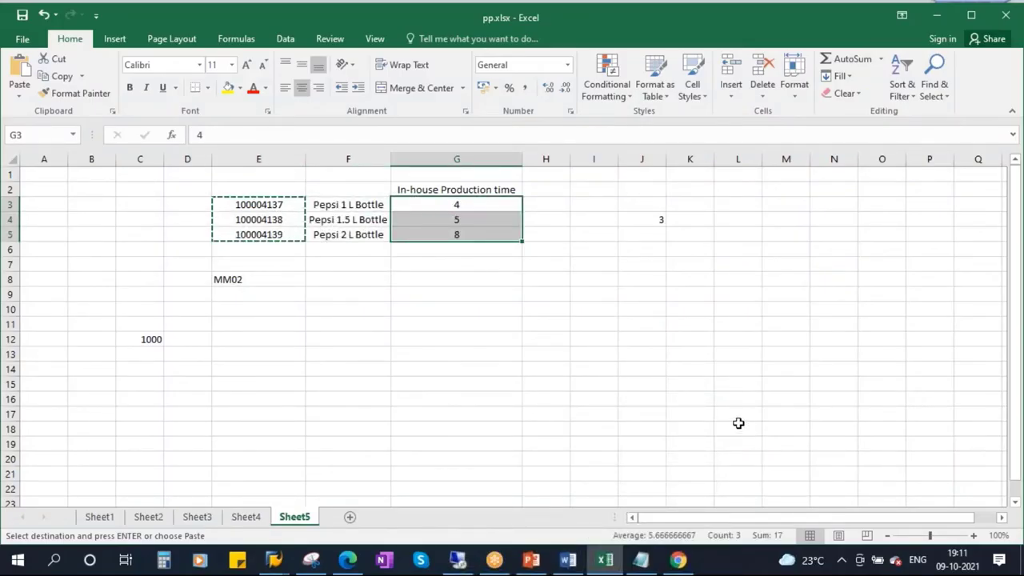
pyautogui.hotkey('alt', 'Tab')
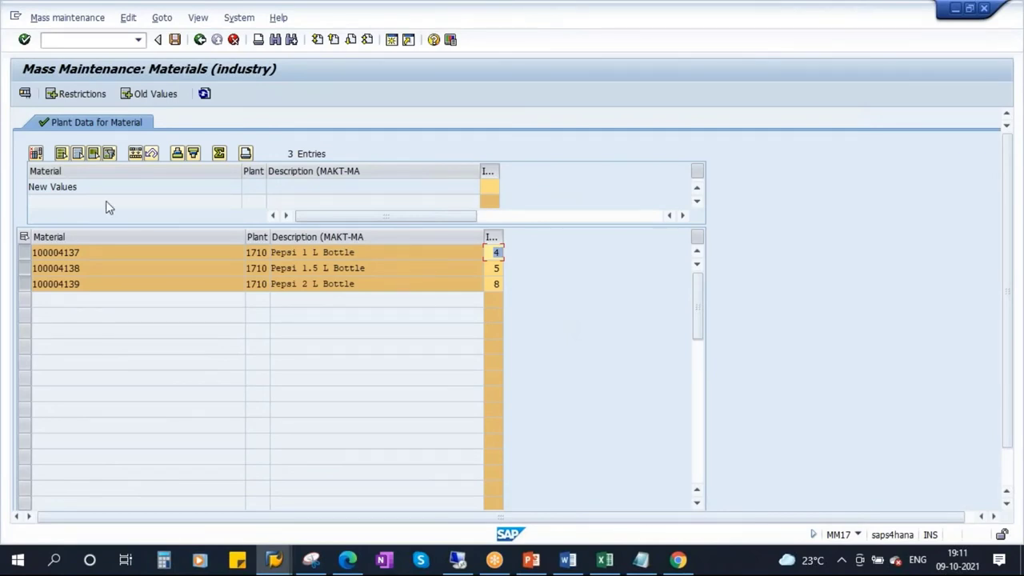
# - Enter 3 as the new value for the in-house production time
pyautogui.click(85, 187)
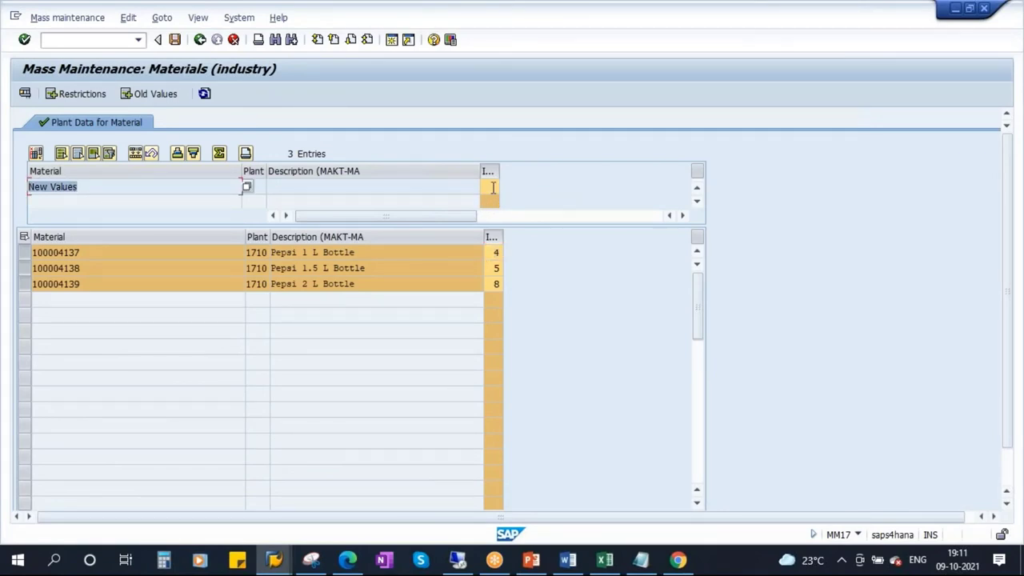
pyautogui.click(493, 188)
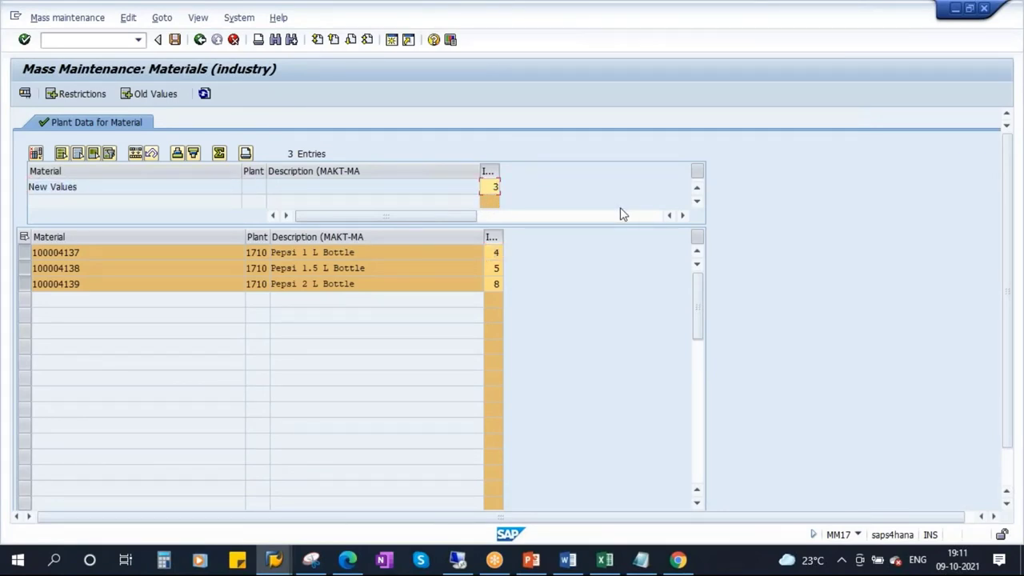
pyautogui.write('3')
# - Leave the Create Material screen in the other SAP session and return to the mass maintenance
pyautogui.click(276, 561)
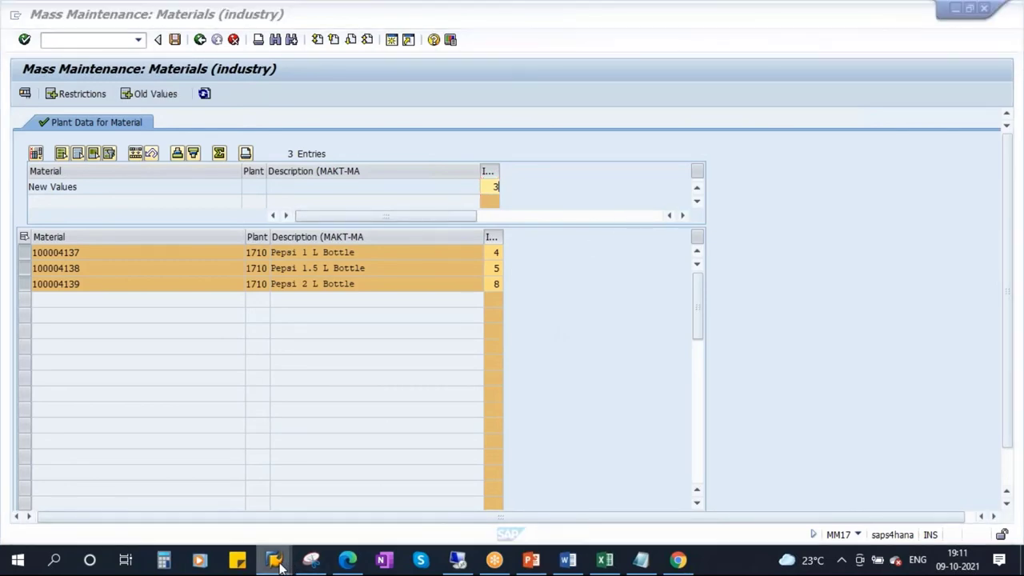
pyautogui.click(245, 497)
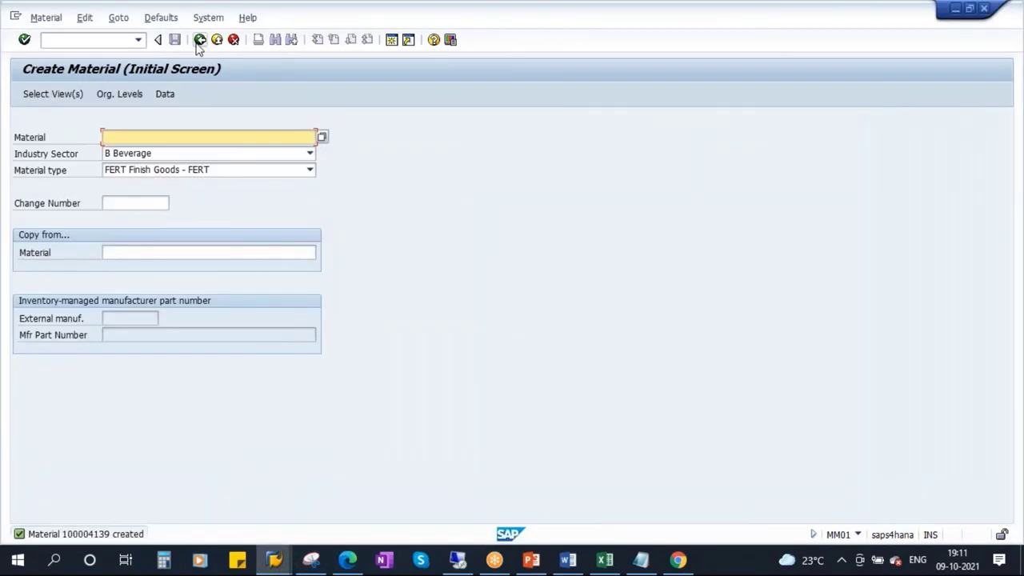
pyautogui.click(199, 42)
pyautogui.hotkey('alt', 'Tab')
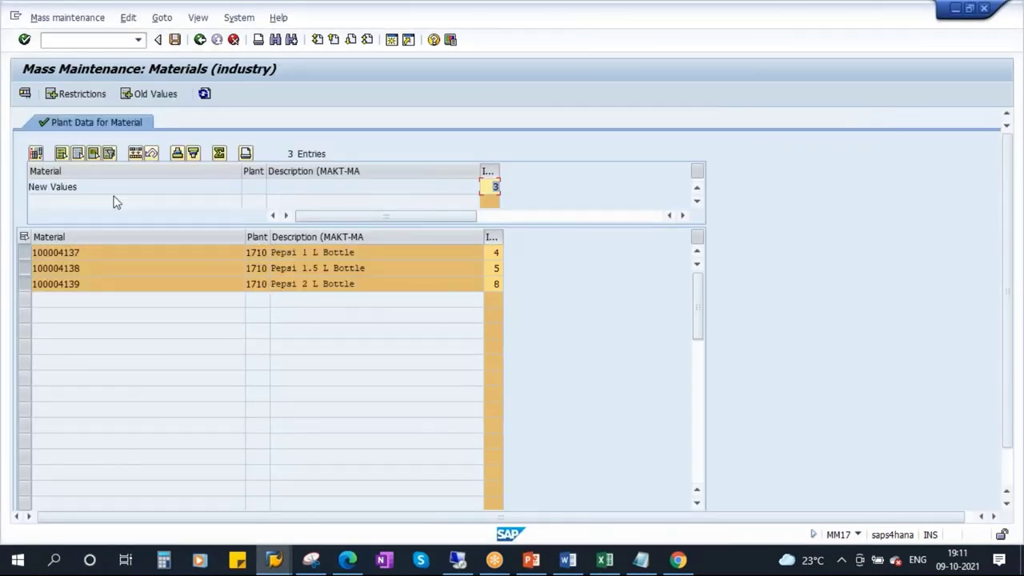
# - Apply the new in-house production time to all listed materials and save the mass change
pyautogui.click(134, 152)
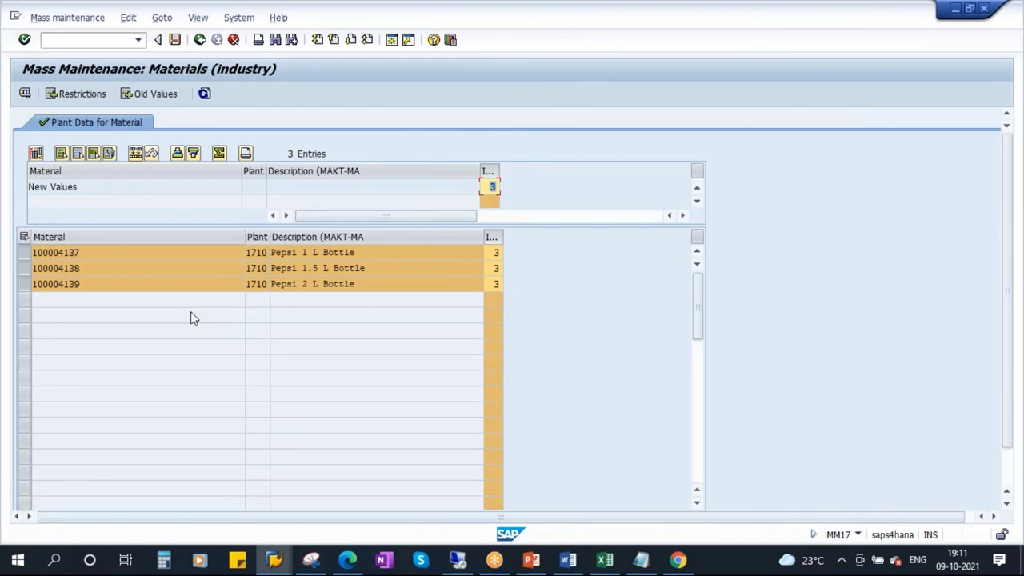
pyautogui.click(175, 40)
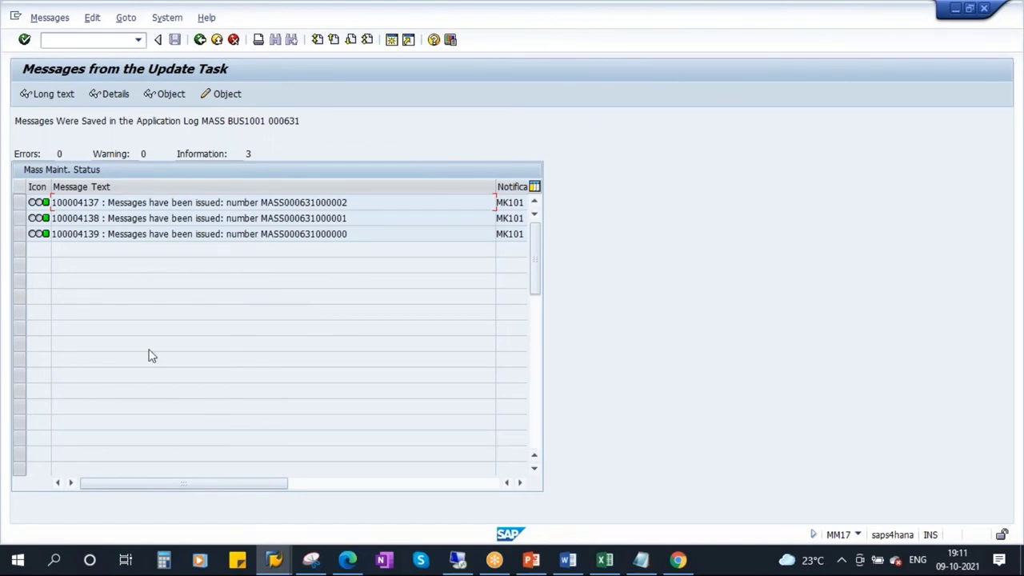
# - Open transaction MM03 to display a material
pyautogui.click(72, 42)
pyautogui.write('/nmm03')
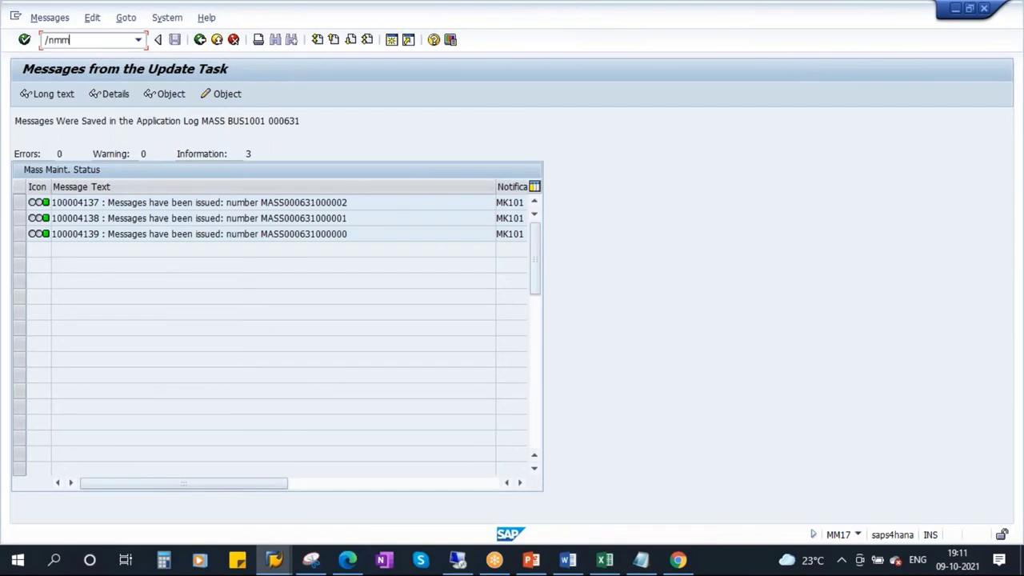
pyautogui.press('Return')
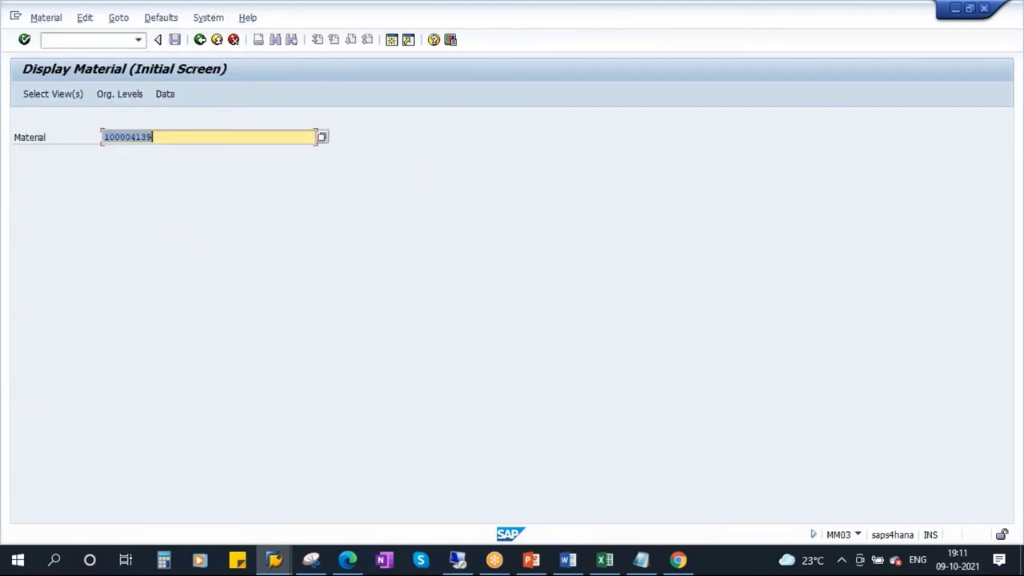
# - Copy 100004137 from cell E3 in Excel and display that material's MRP 2 view for plant 1710 in SAP
pyautogui.click(605, 560)
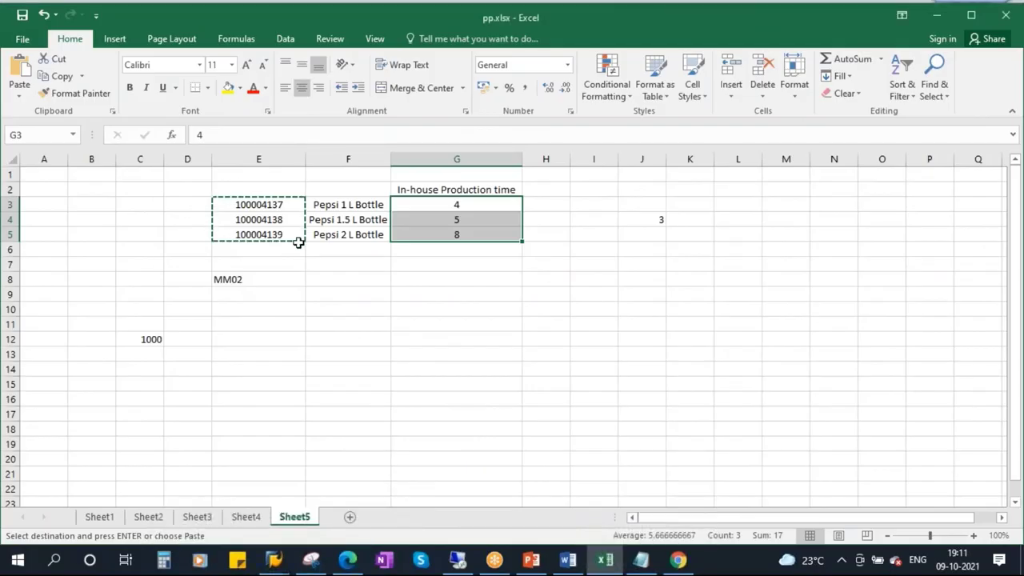
pyautogui.doubleClick(274, 205)
pyautogui.doubleClick(273, 205)
pyautogui.hotkey('ctrl', 'c')
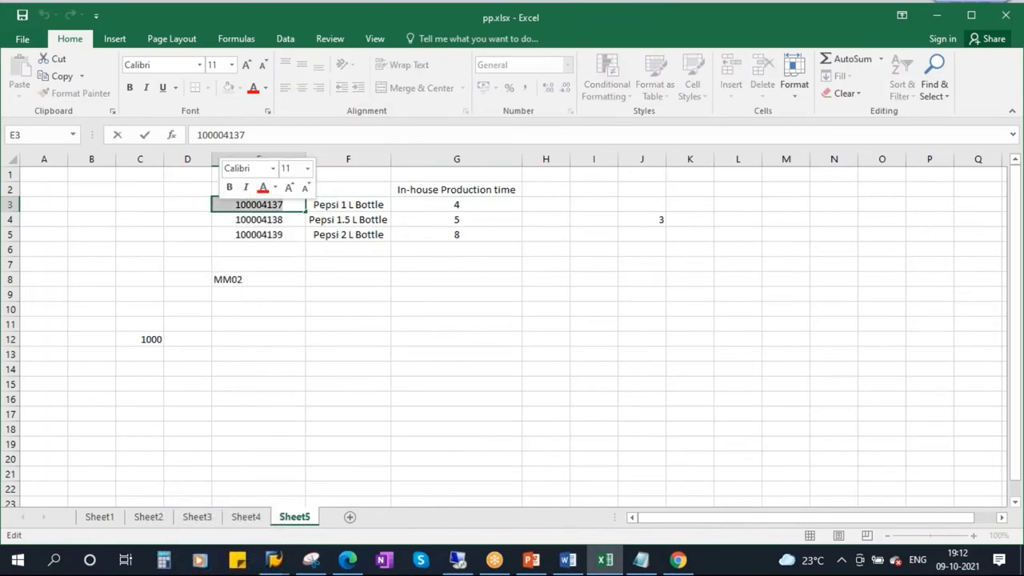
pyautogui.hotkey('alt', 'Tab')
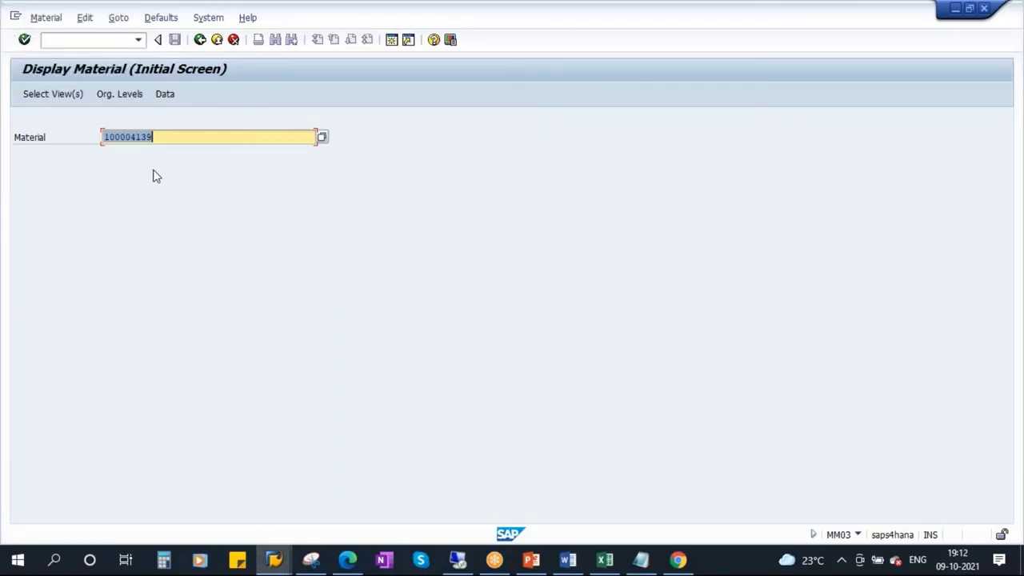
pyautogui.hotkey('ctrl', 'v')
pyautogui.press('Return')
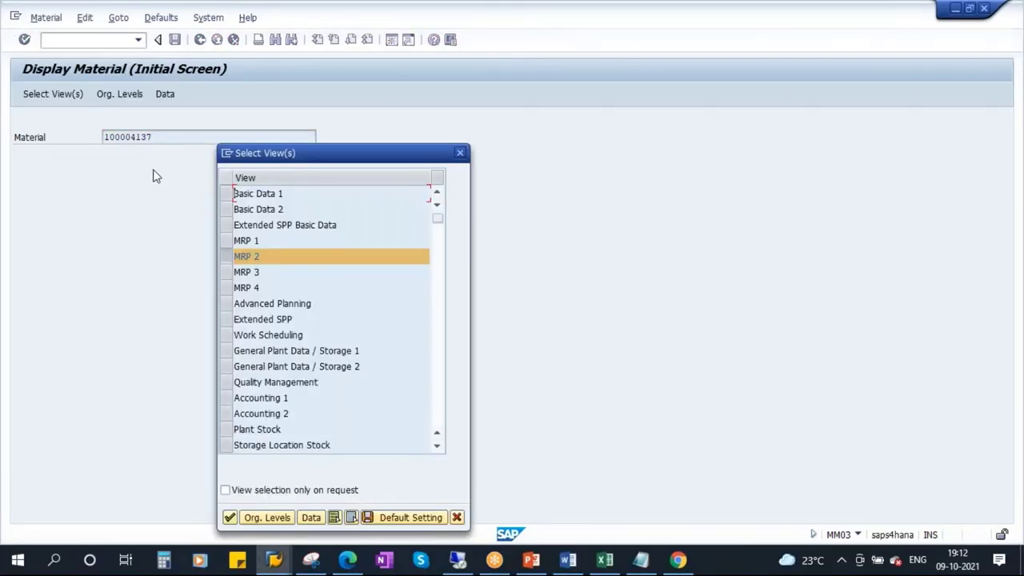
pyautogui.press('Return')
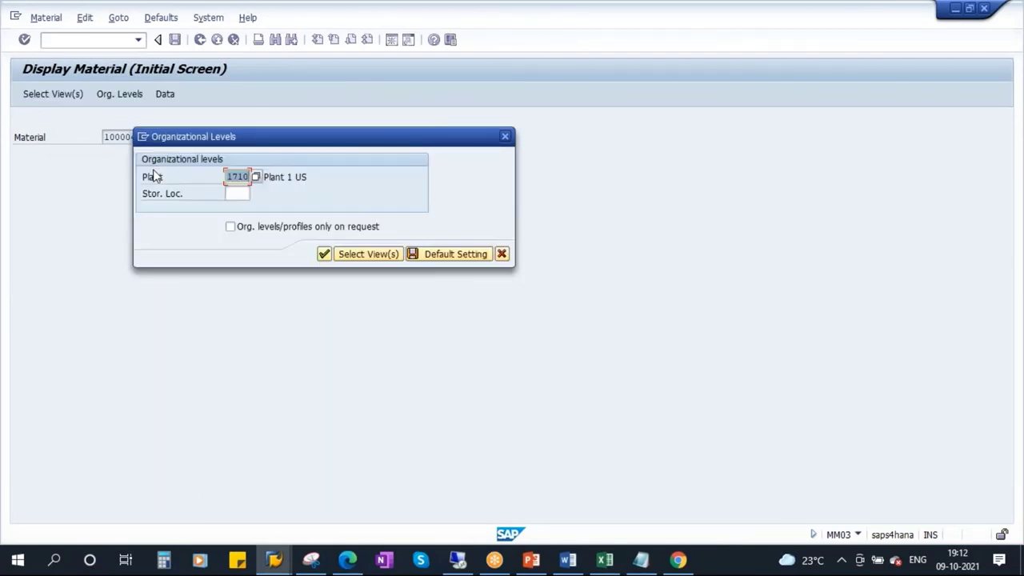
pyautogui.press('Return')
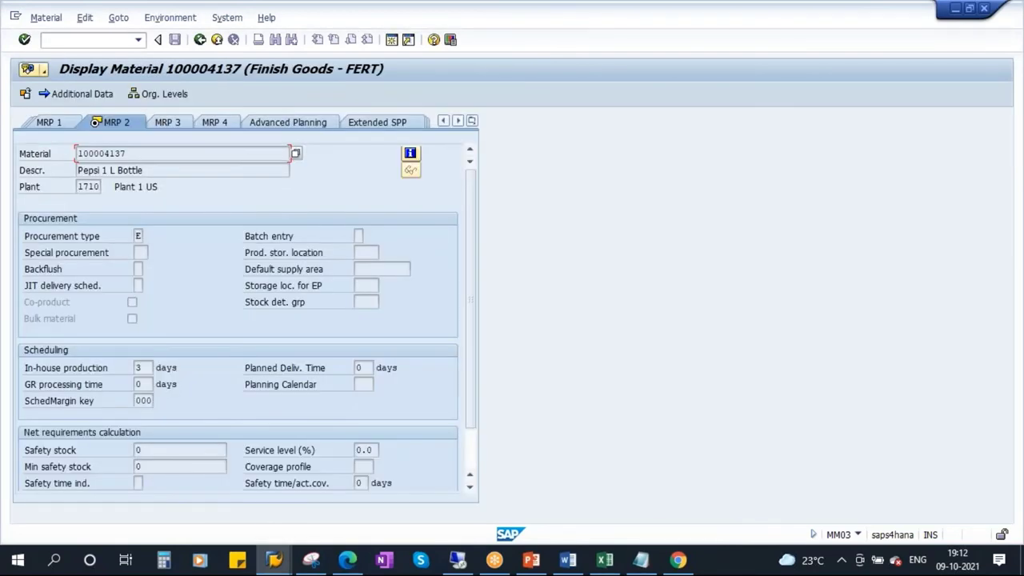
# - Check the in-house production time of material 100004137 against the Excel sheet and go back to the initial display screen
pyautogui.doubleClick(139, 368)
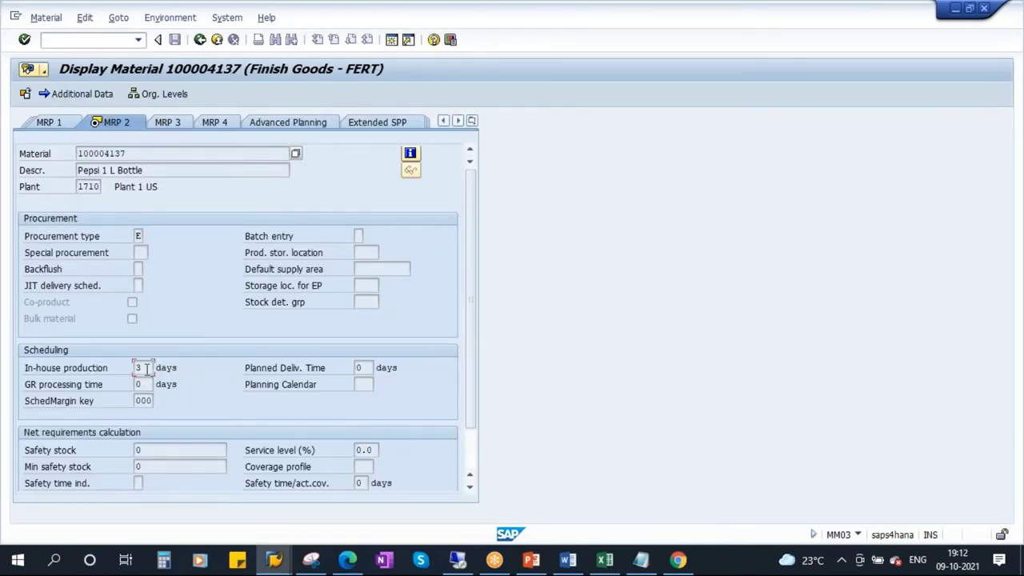
pyautogui.click(604, 560)
pyautogui.hotkey('alt', 'Tab')
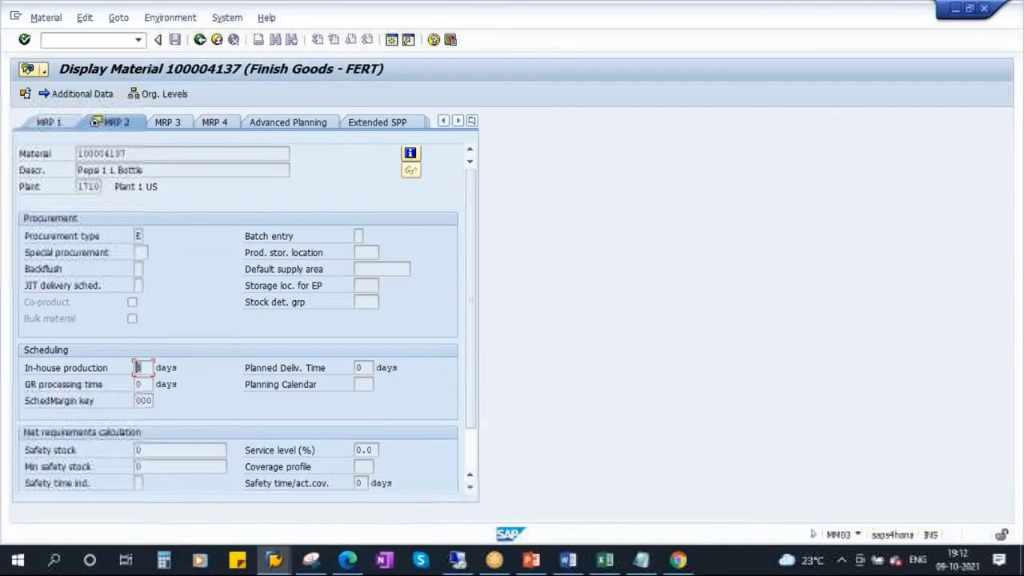
pyautogui.click(200, 39)
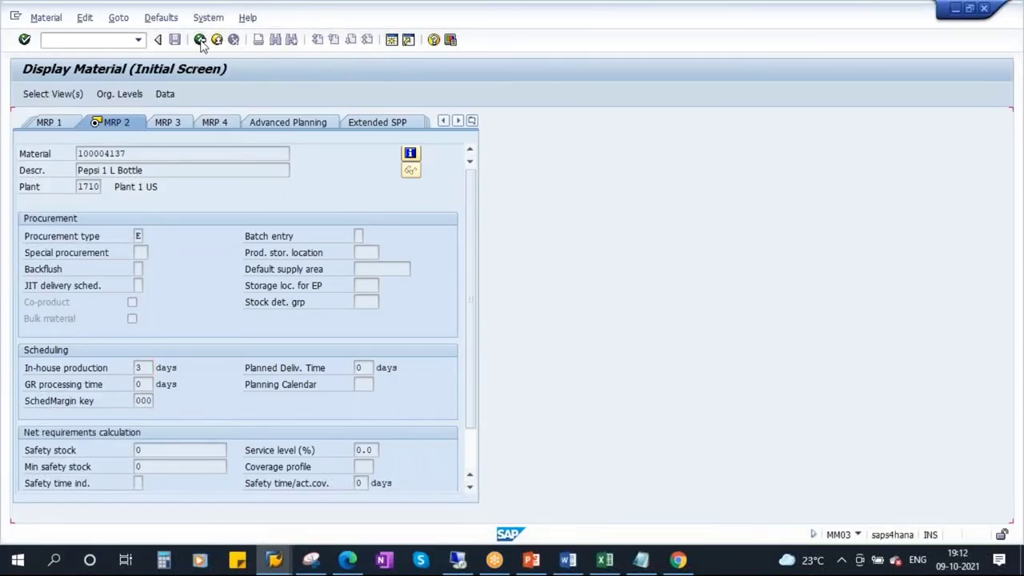
# - Display the MRP 2 view of material 100004138 for plant 1710, check it, and return to the initial display screen
pyautogui.click(160, 137)
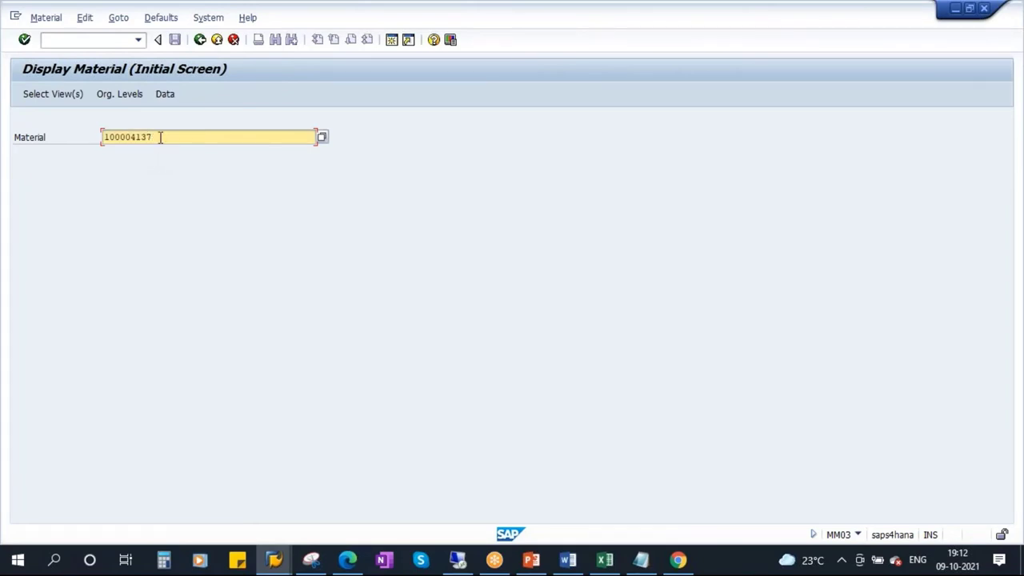
pyautogui.press('Return')
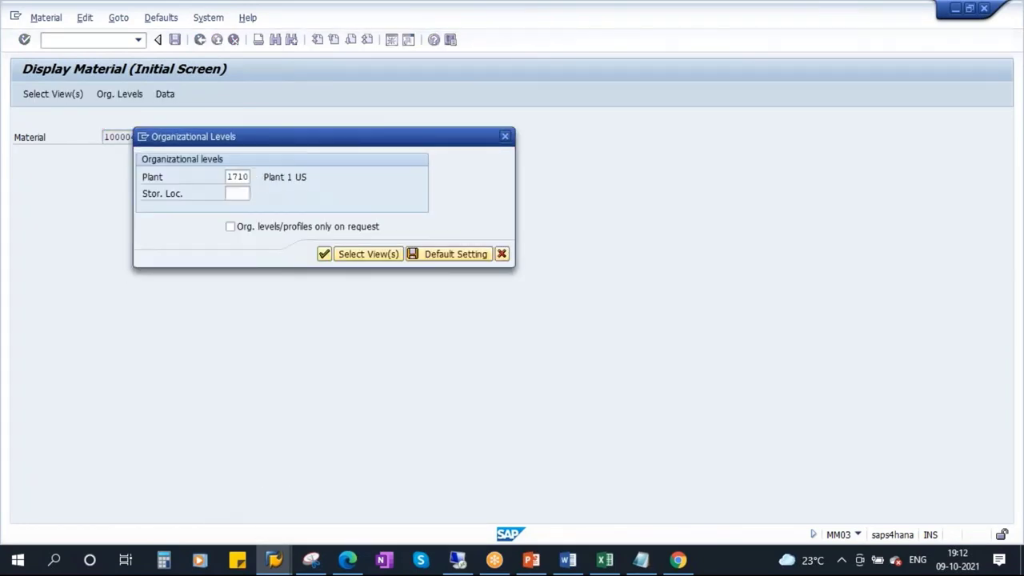
pyautogui.press('Return')
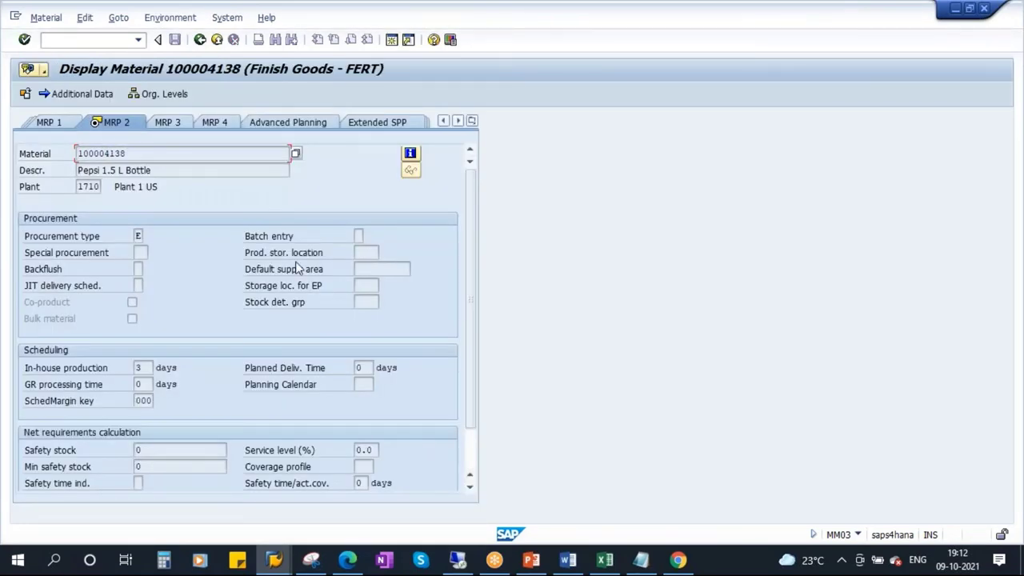
pyautogui.hotkey('alt', 'Tab')
pyautogui.hotkey('alt', 'Tab')
pyautogui.click(200, 40)
# - Display the MRP 2 view of material 100004139 for plant 1710 to check its in-house production time
pyautogui.click(159, 137)
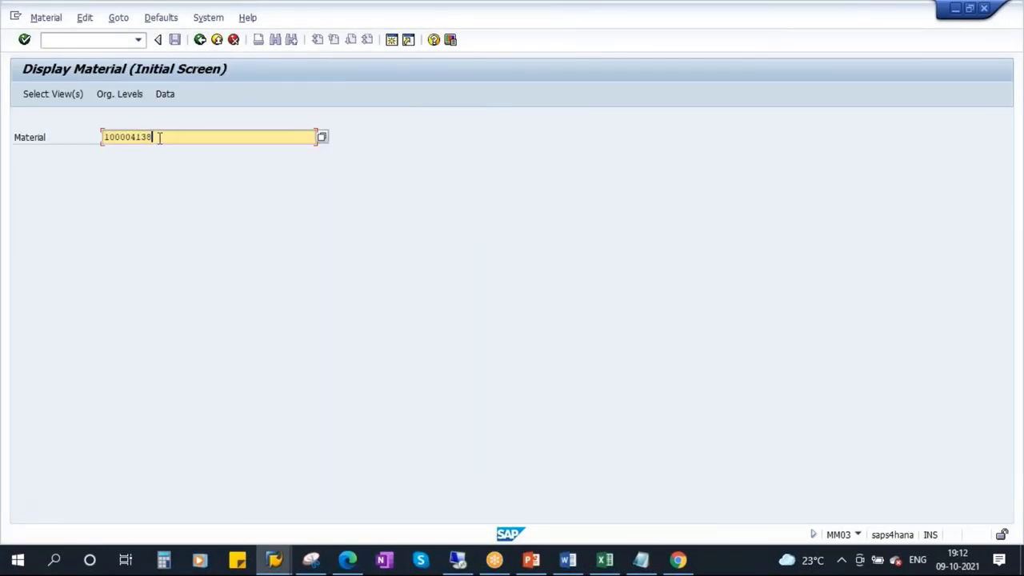
pyautogui.press('Return')
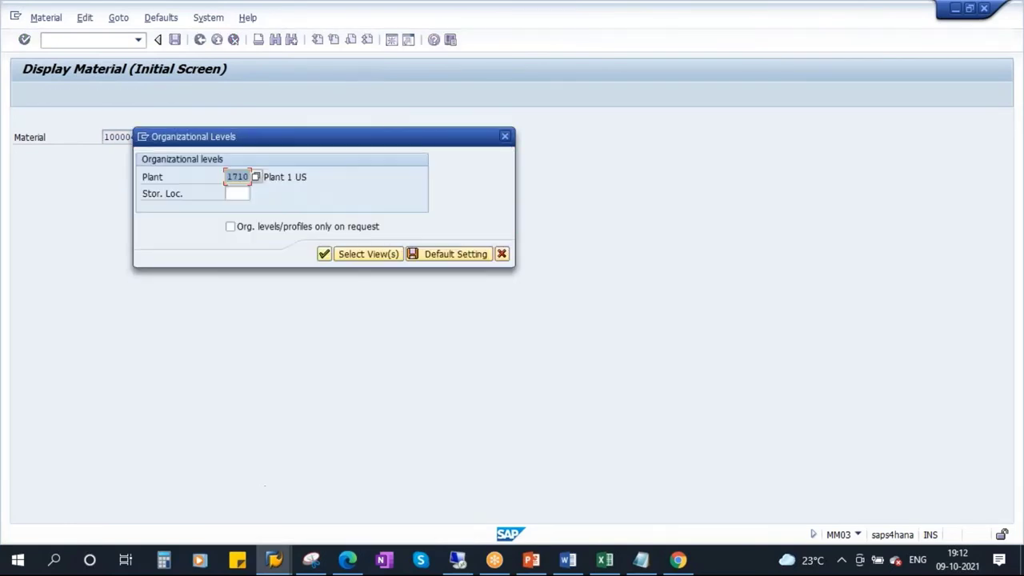
pyautogui.press('Return')
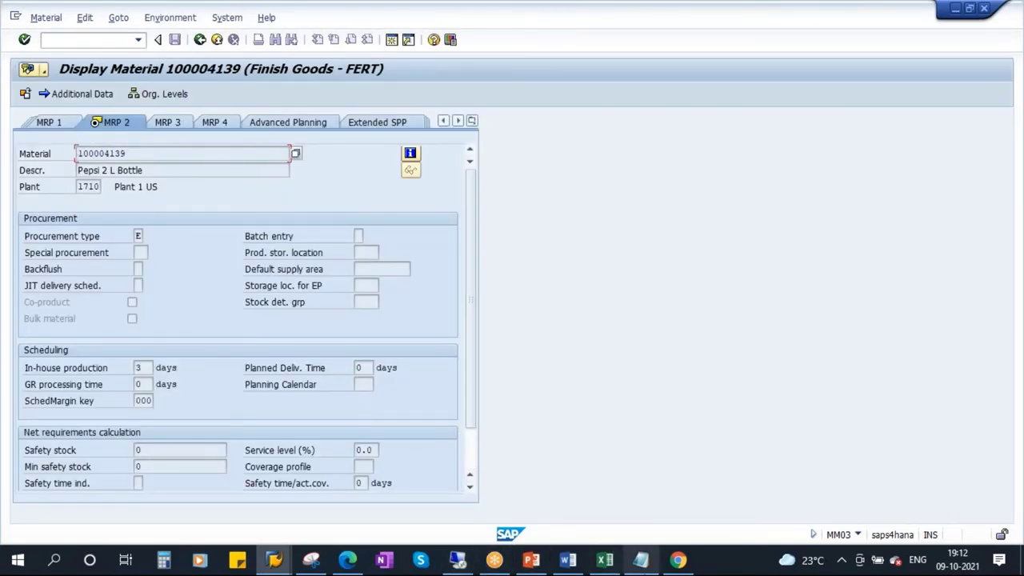
# - Switch to the SAP PP - Material Master presentation in PowerPoint and go to slide 16
pyautogui.click(531, 559)
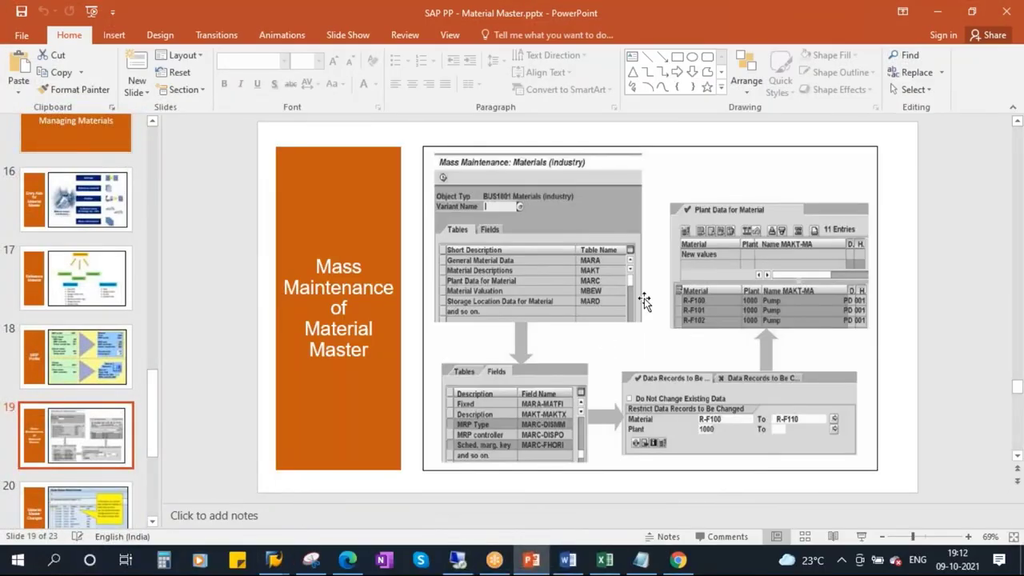
pyautogui.click(95, 220)
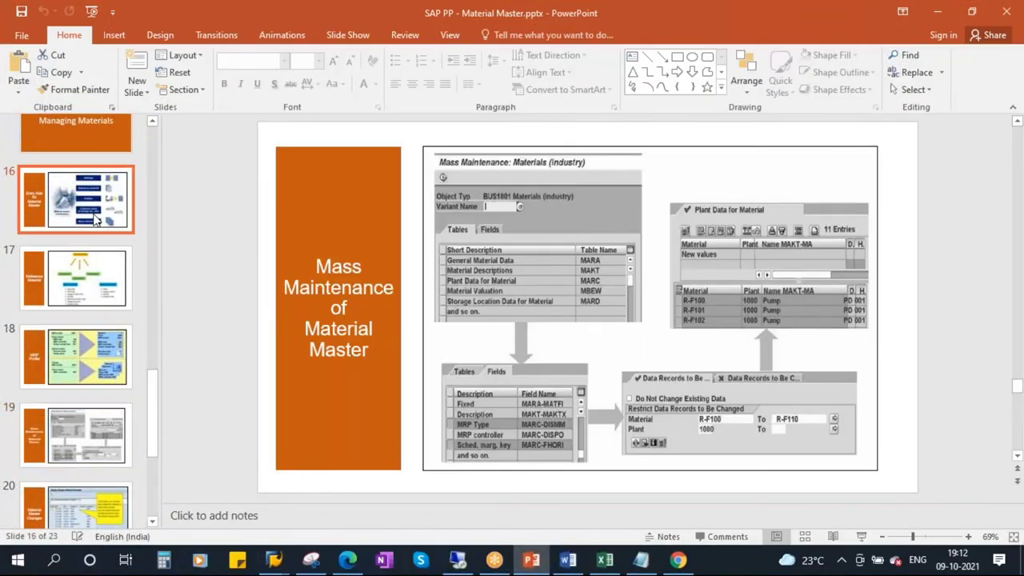
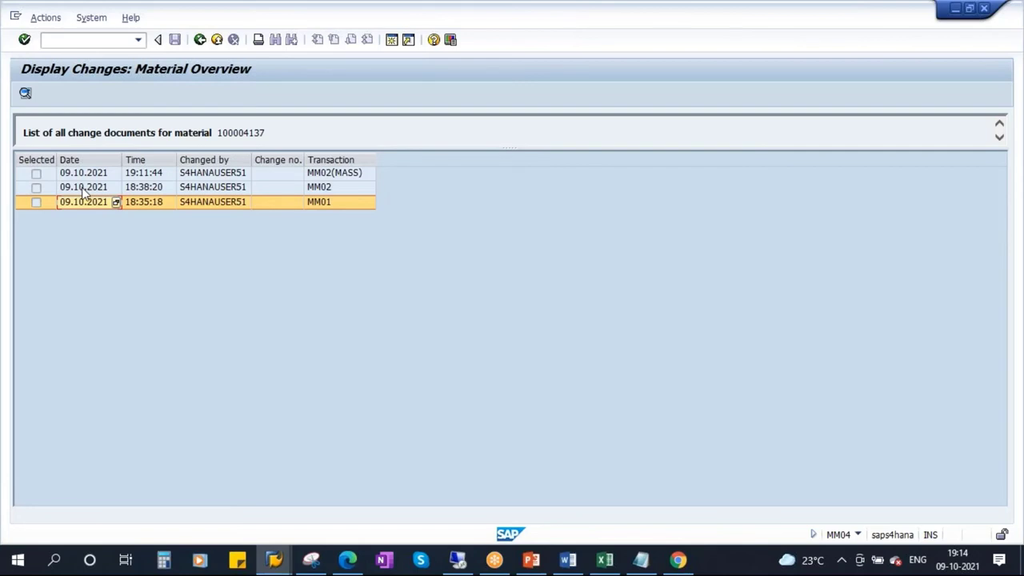
# - Select the 18:38:20 MM02 change document of material 100004137 and make the status bar show the logged-on user
pyautogui.click(83, 189)
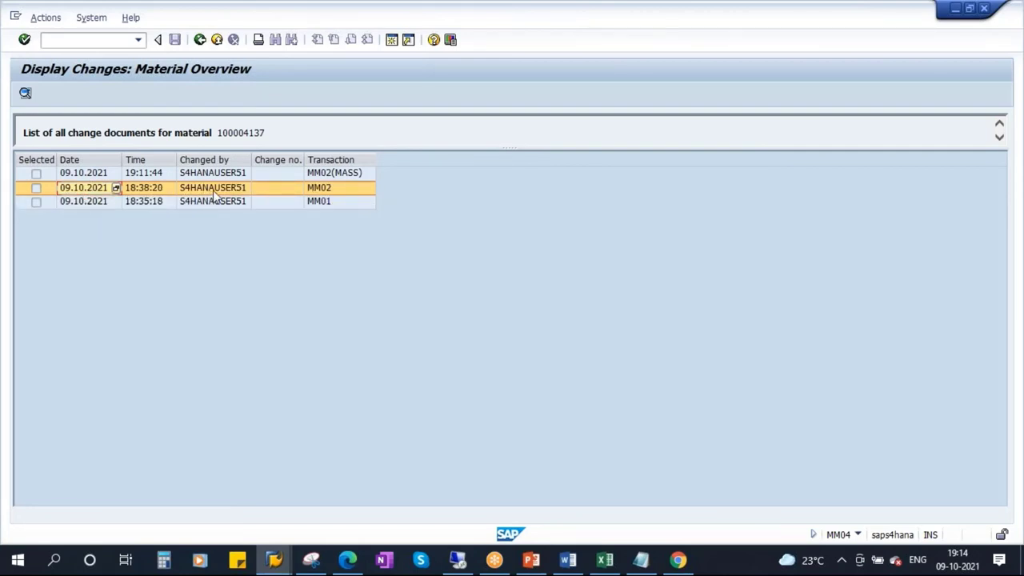
pyautogui.click(859, 533)
pyautogui.click(880, 440)
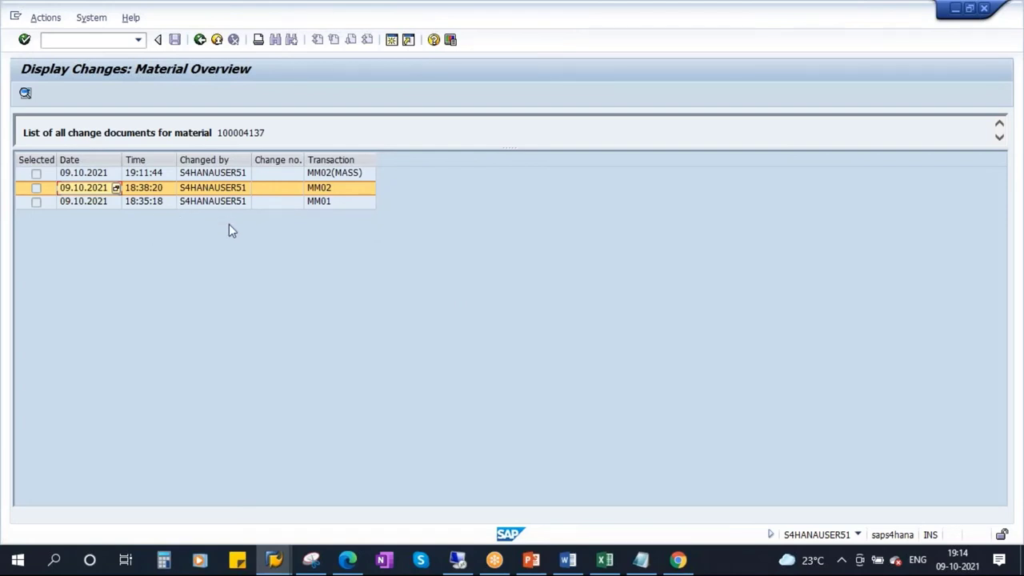
# - Open the 18:38:20 change document and examine its material, author, date, time, and old and new in-house production time
pyautogui.click(26, 94)
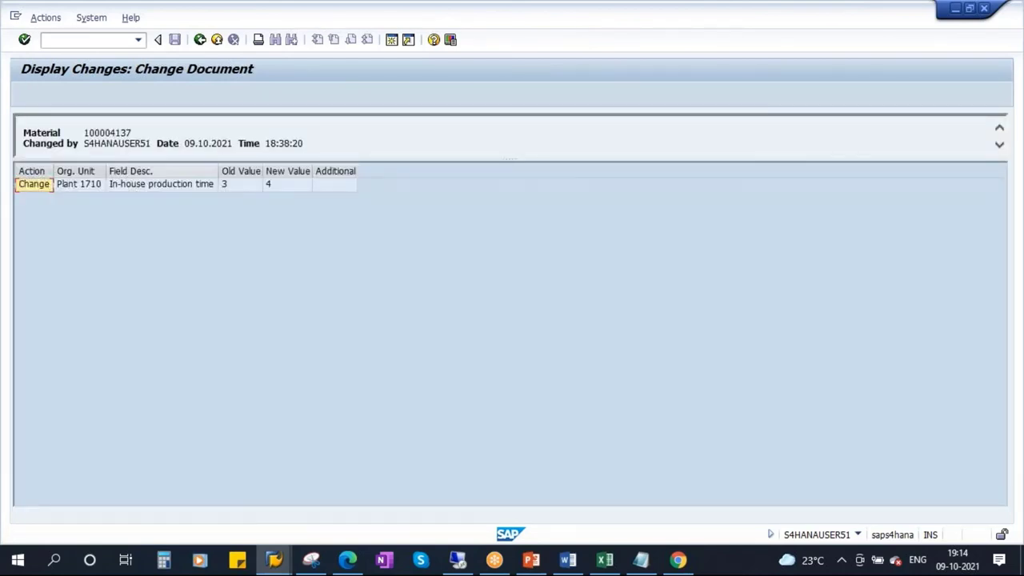
pyautogui.click(199, 40)
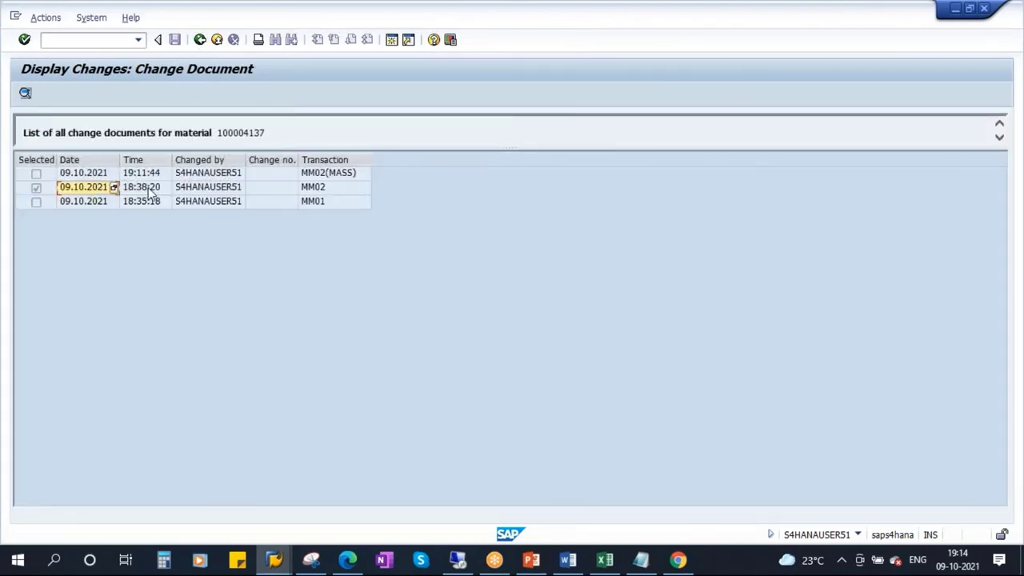
pyautogui.doubleClick(150, 188)
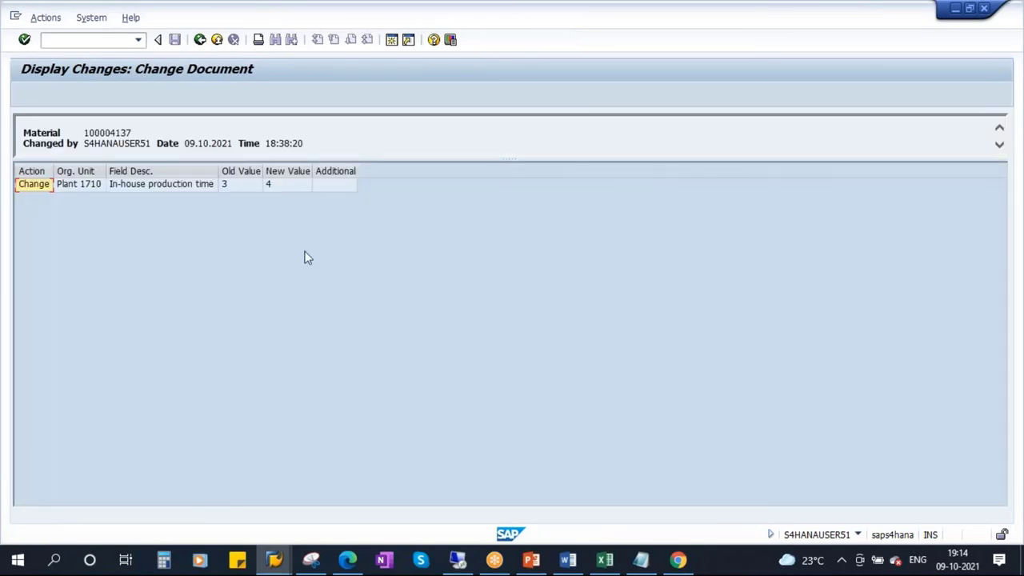
pyautogui.moveTo(85, 133); pyautogui.dragTo(149, 132)
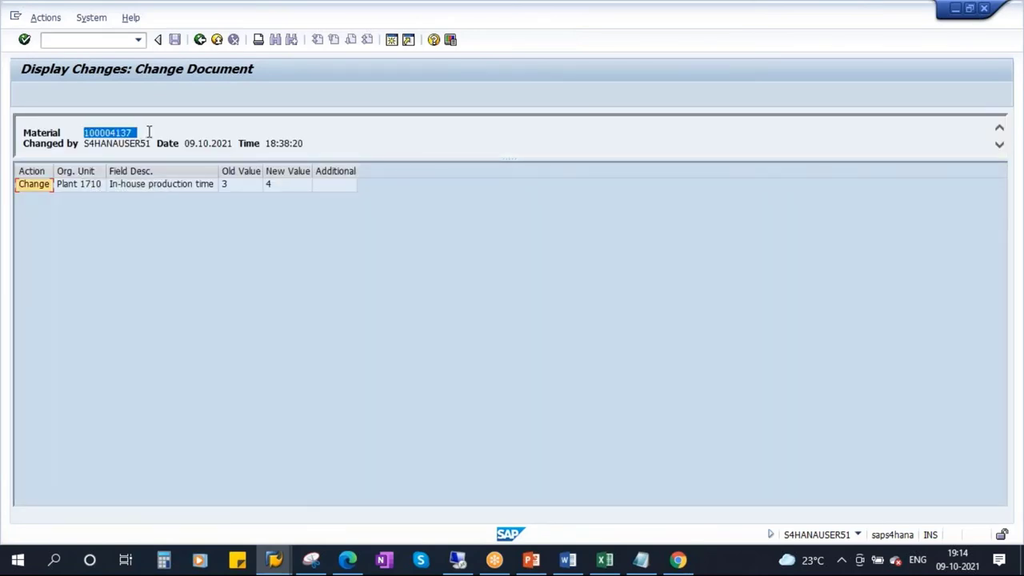
pyautogui.moveTo(85, 144); pyautogui.dragTo(313, 143)
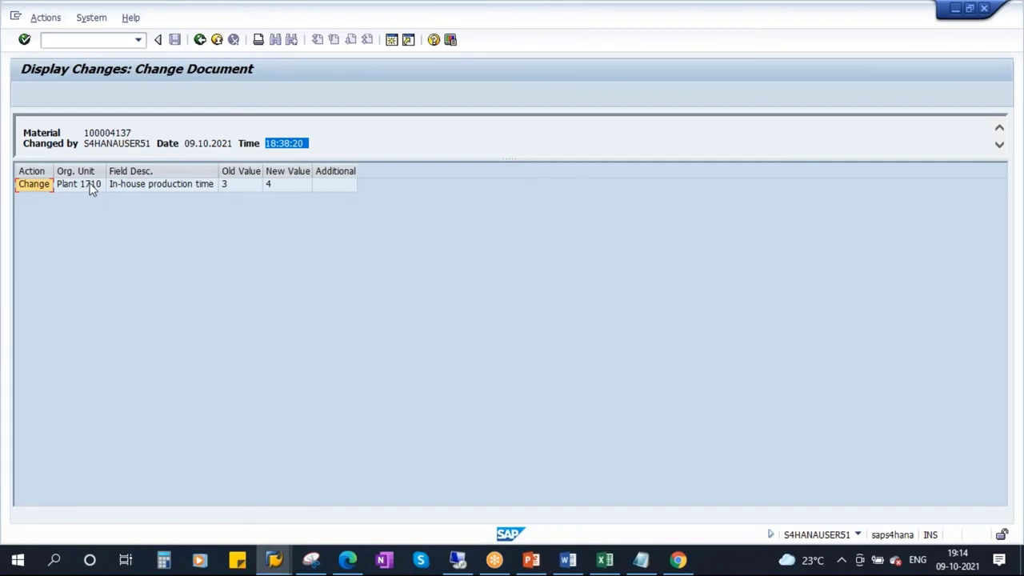
pyautogui.click(160, 188)
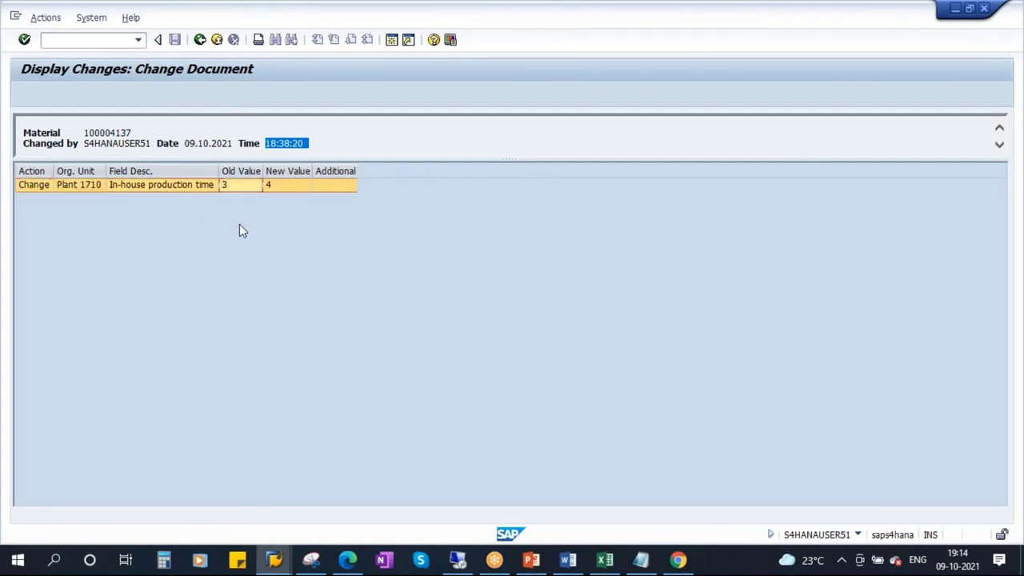
pyautogui.click(286, 186)
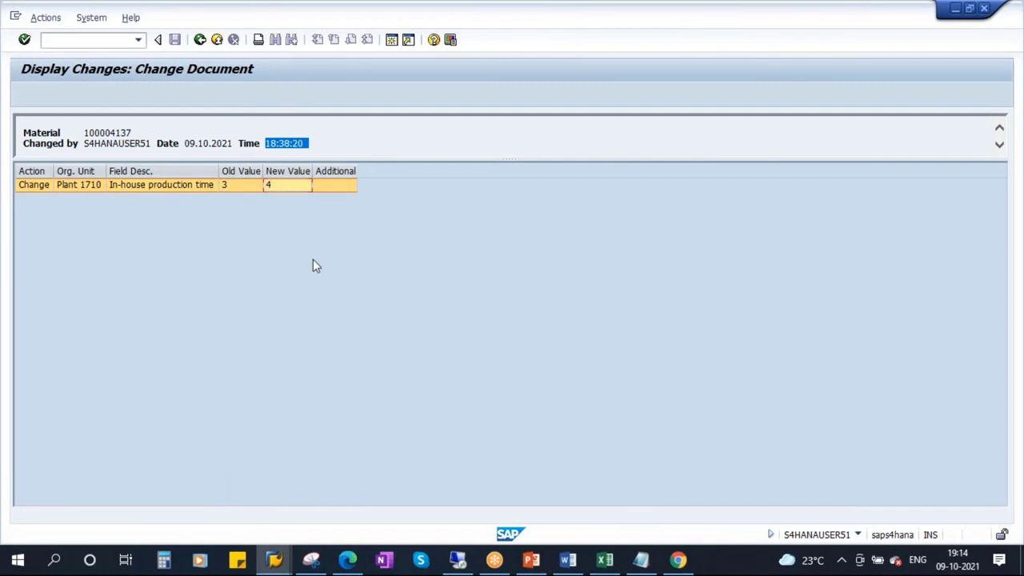
# - View the MM02(MASS) change document from 19:11:44 and return to the display of material 100004137
pyautogui.click(199, 41)
pyautogui.doubleClick(194, 175)
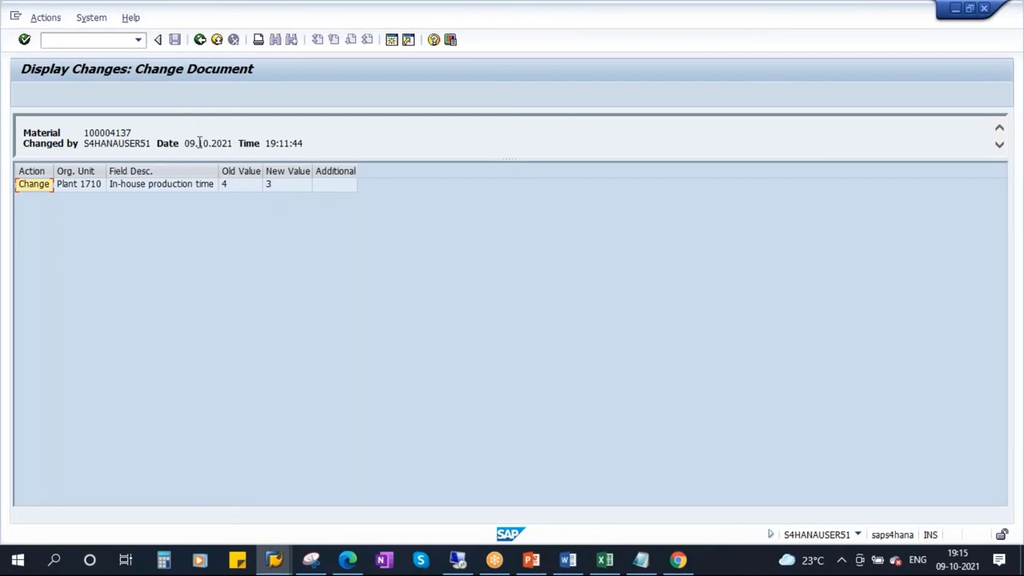
pyautogui.click(200, 40)
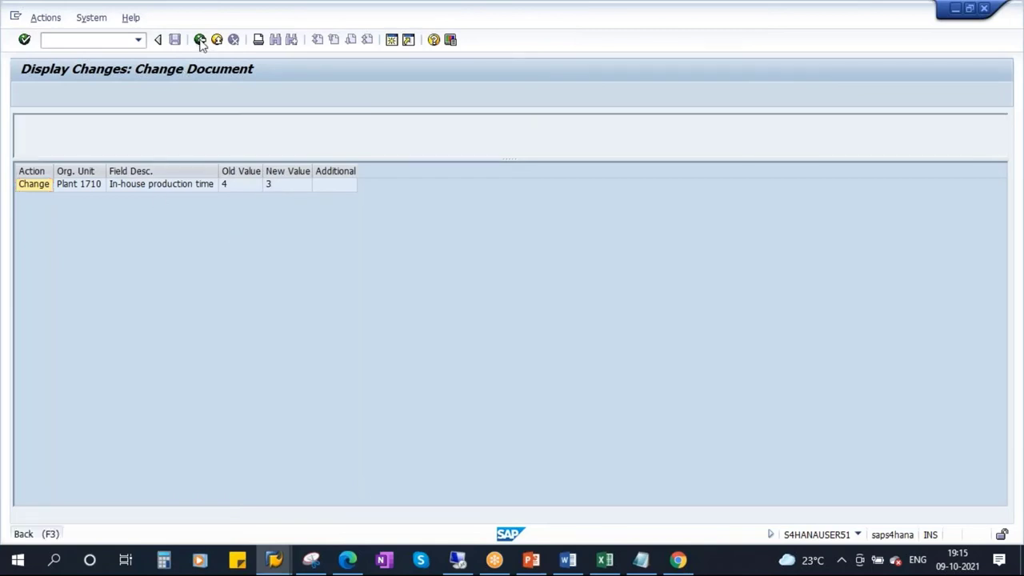
pyautogui.click(200, 40)
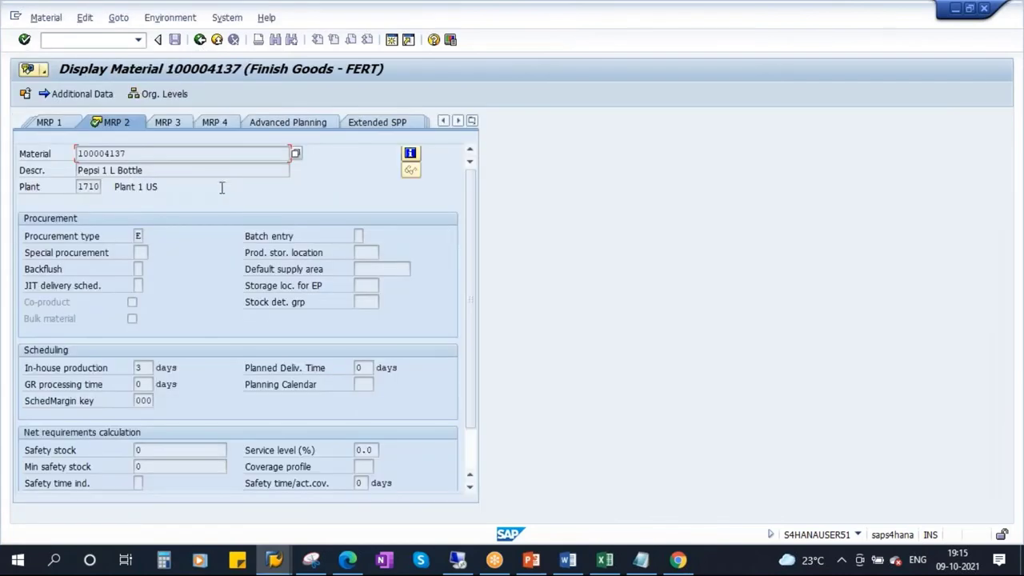
# - Leave the material display and open material 100004137 for immediate change in the MRP 2 view for plant 1710
pyautogui.click(200, 40)
pyautogui.click(45, 17)
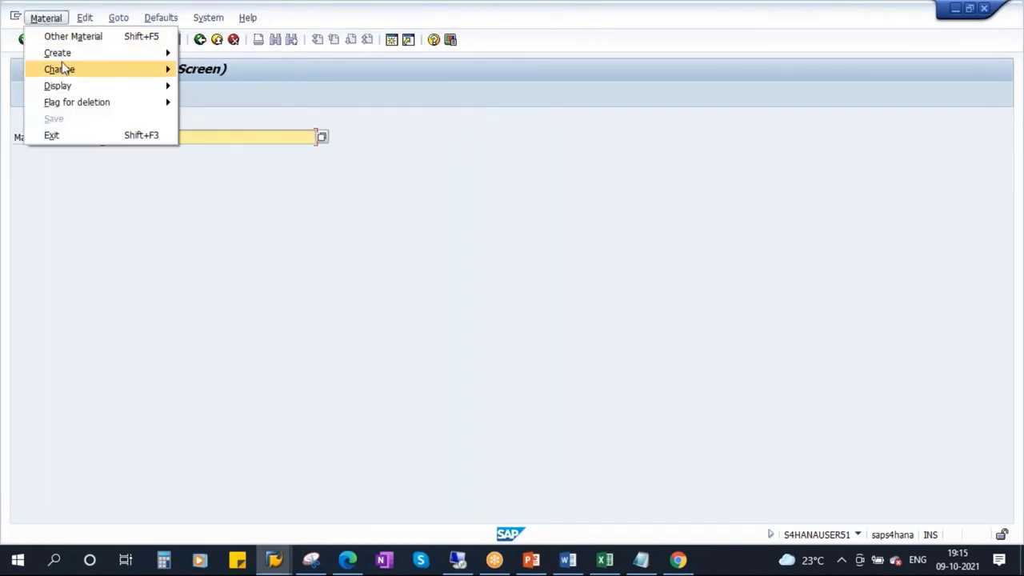
pyautogui.moveTo(61, 68)
pyautogui.click(212, 69)
pyautogui.press('Return')
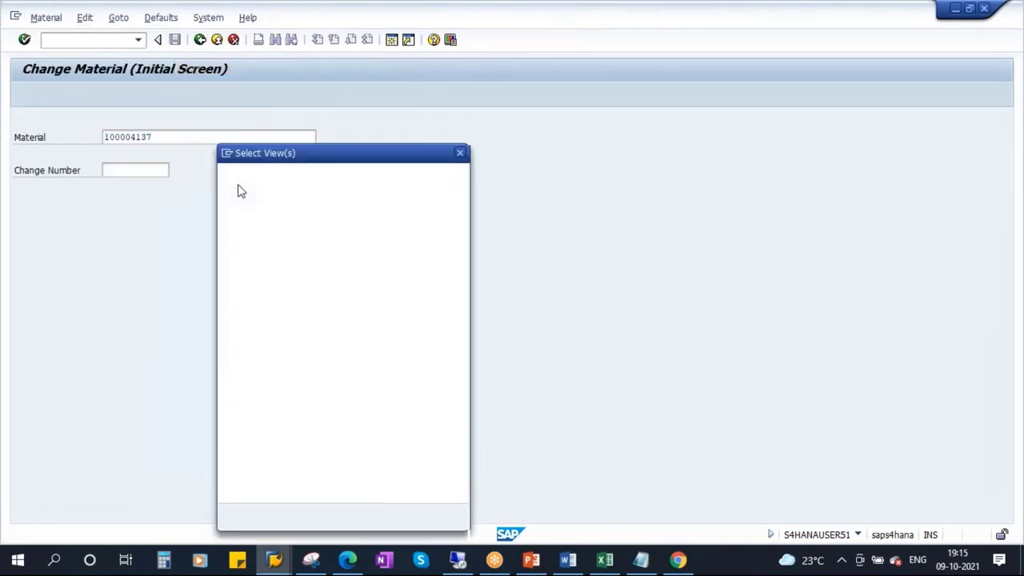
pyautogui.press('Return')
pyautogui.press('Return')
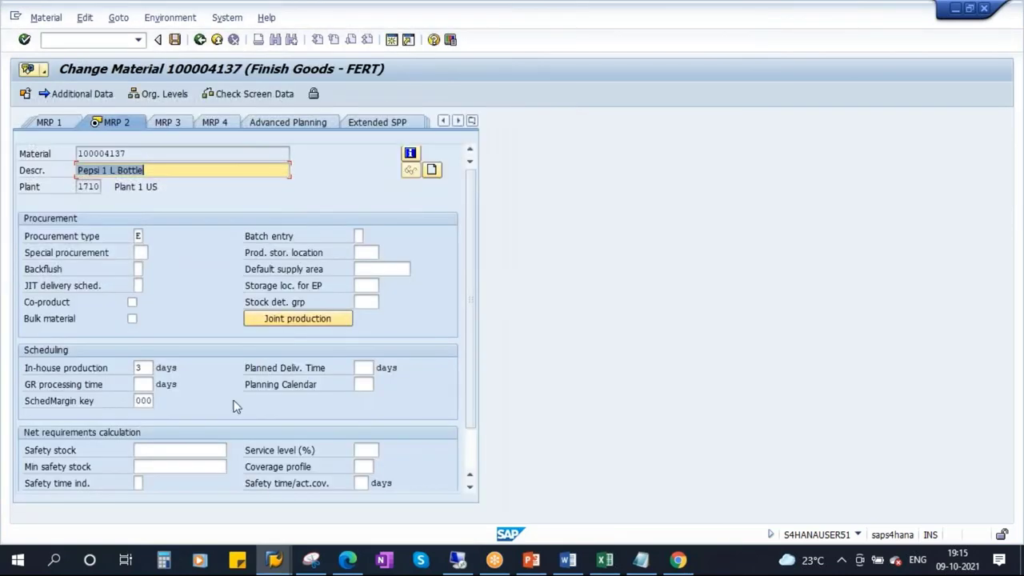
# - Set the MRP controller of material 100004137 to Z01 in the MRP 1 view and save the material
pyautogui.click(53, 123)
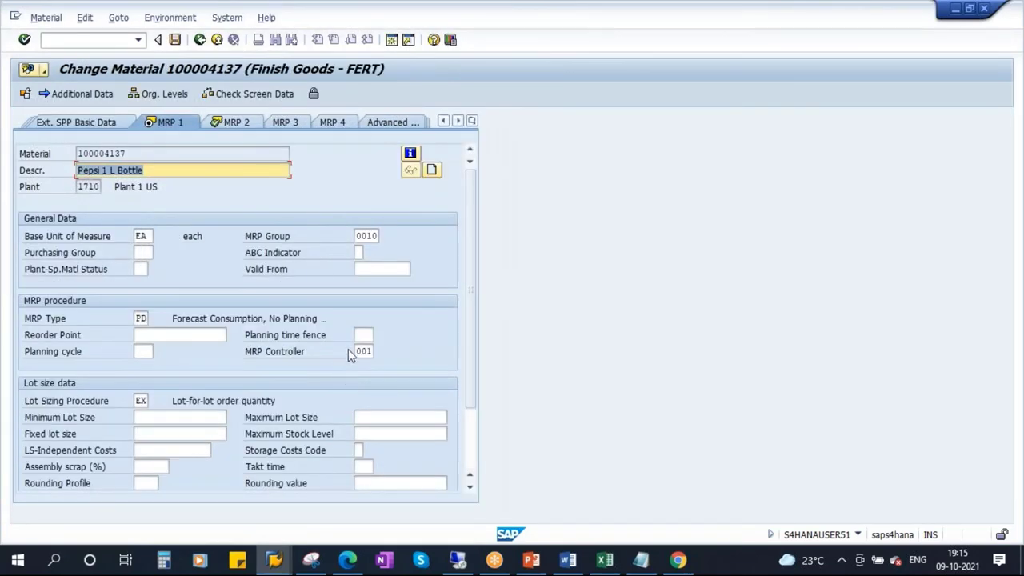
pyautogui.click(359, 347)
pyautogui.click(380, 349)
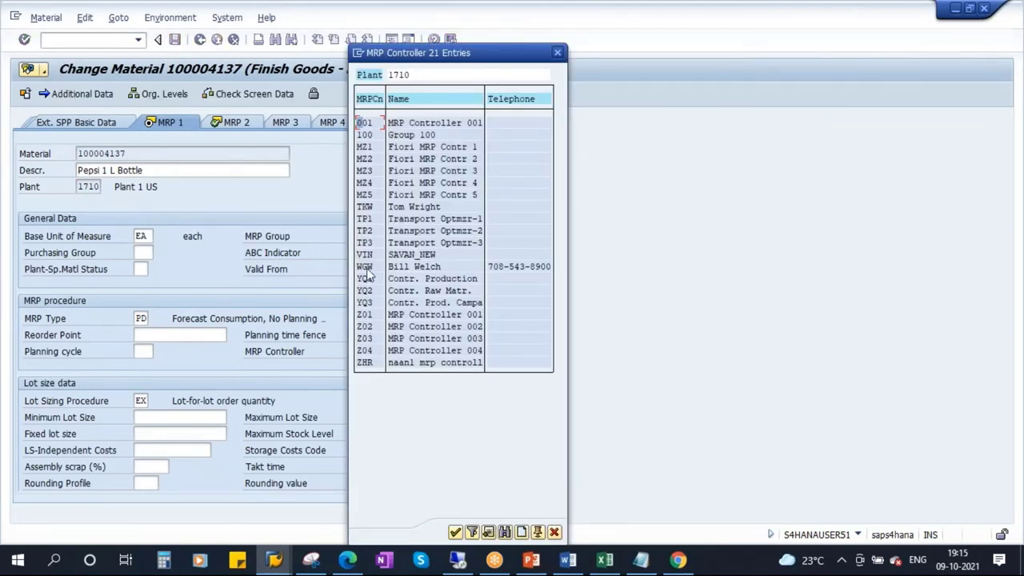
pyautogui.doubleClick(365, 314)
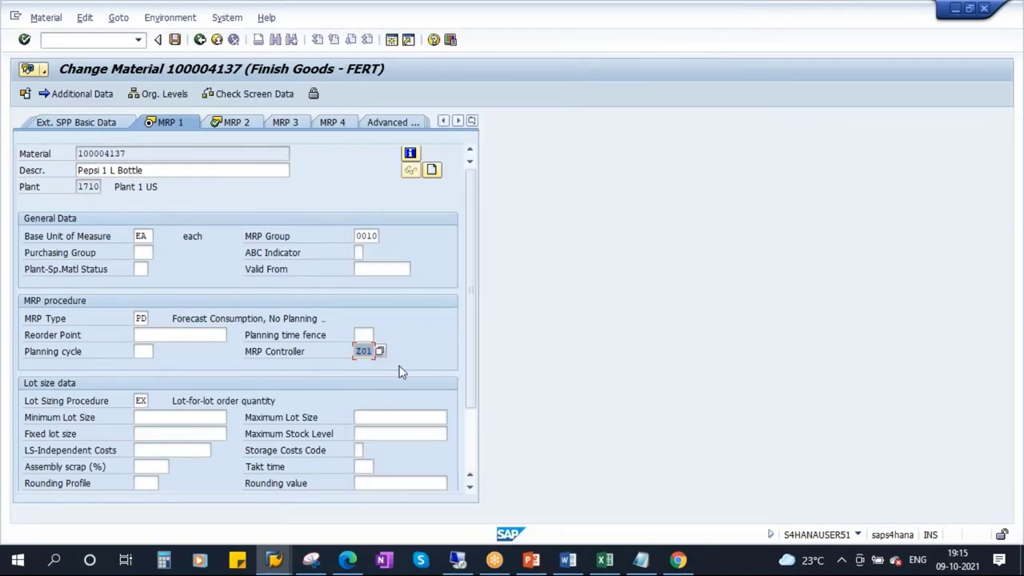
pyautogui.click(175, 39)
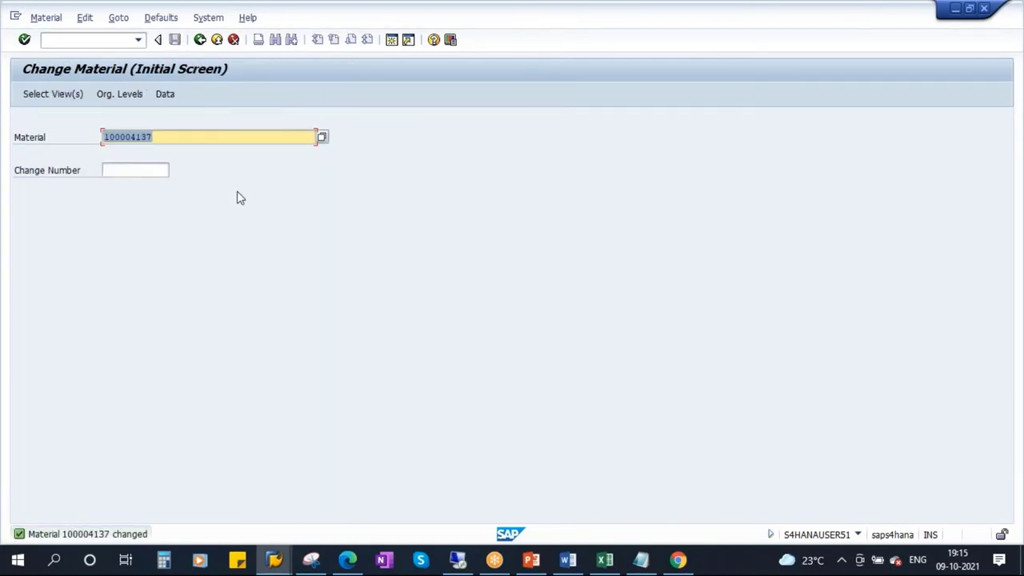
# - Reopen material 100004137 in change mode for plant 1710 and display its list of change documents
pyautogui.press('Return')
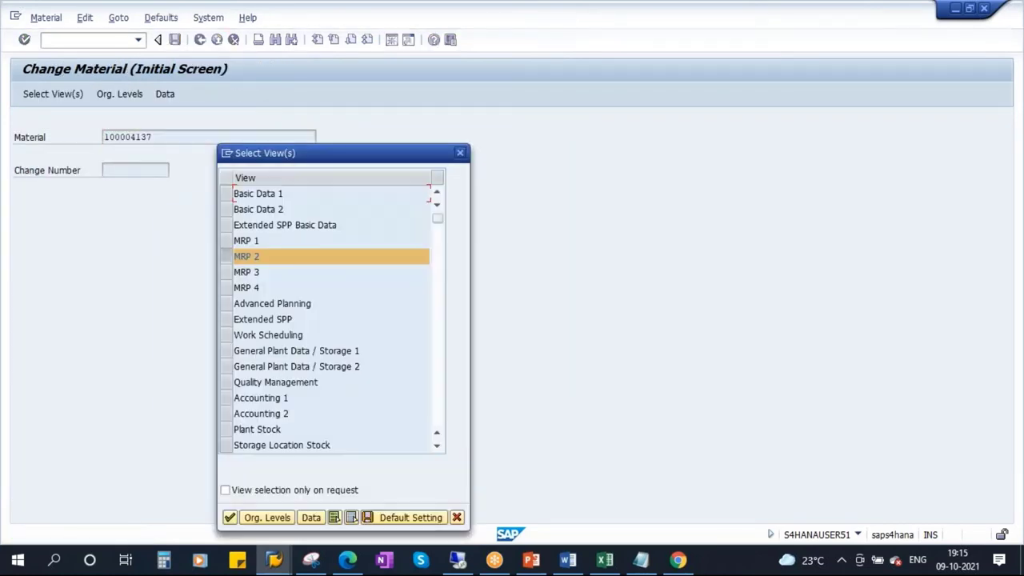
pyautogui.press('Return')
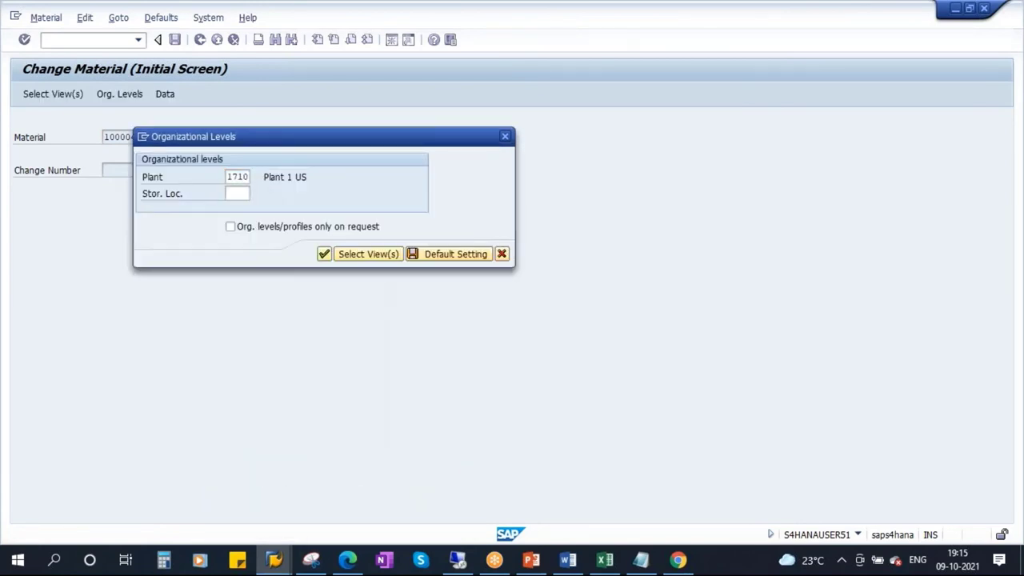
pyautogui.press('Return')
pyautogui.click(155, 22)
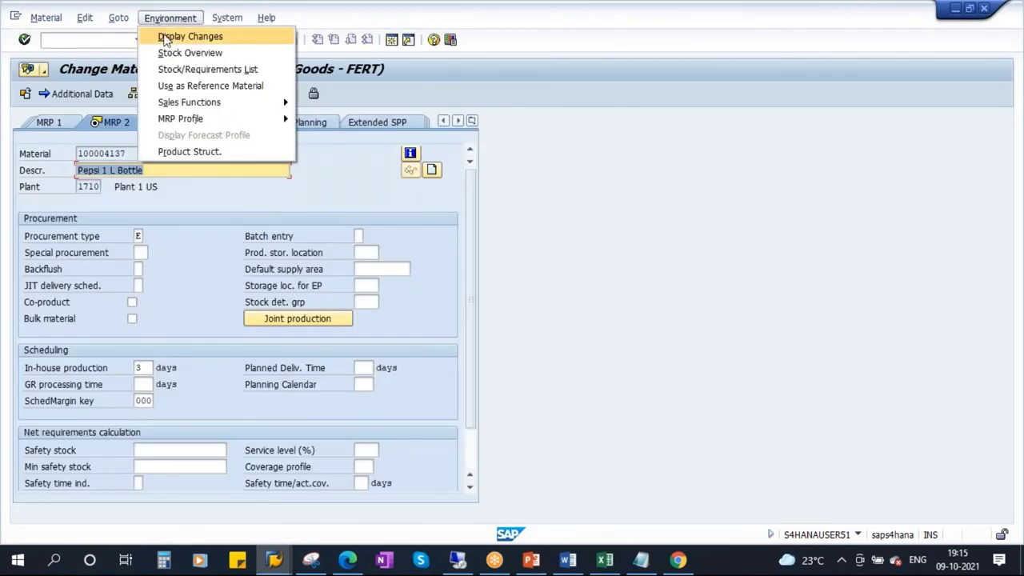
pyautogui.click(171, 37)
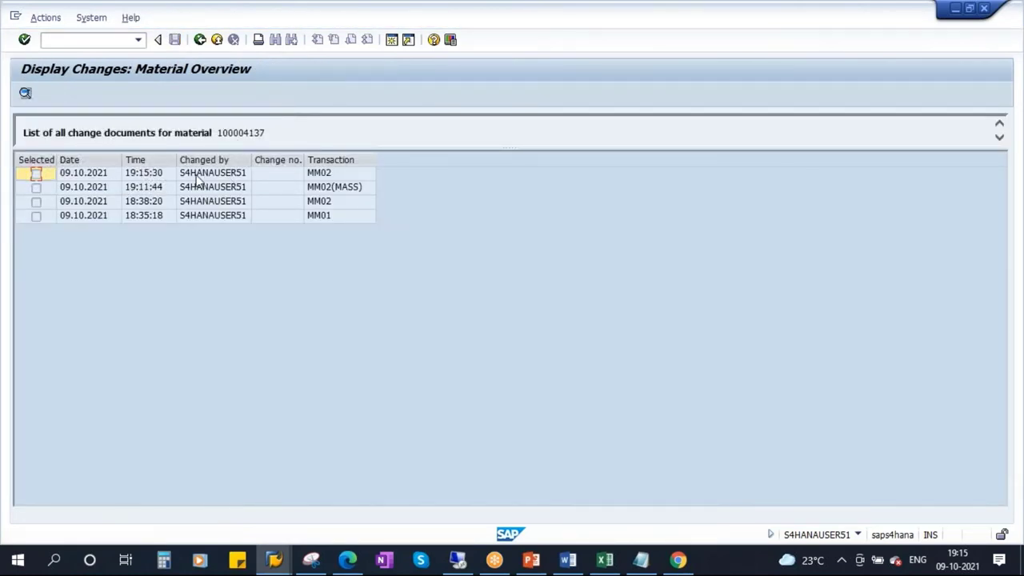
# - Open the 19:15:30 MM02 change document and examine the changed field and its old value
pyautogui.click(214, 175)
pyautogui.doubleClick(112, 173)
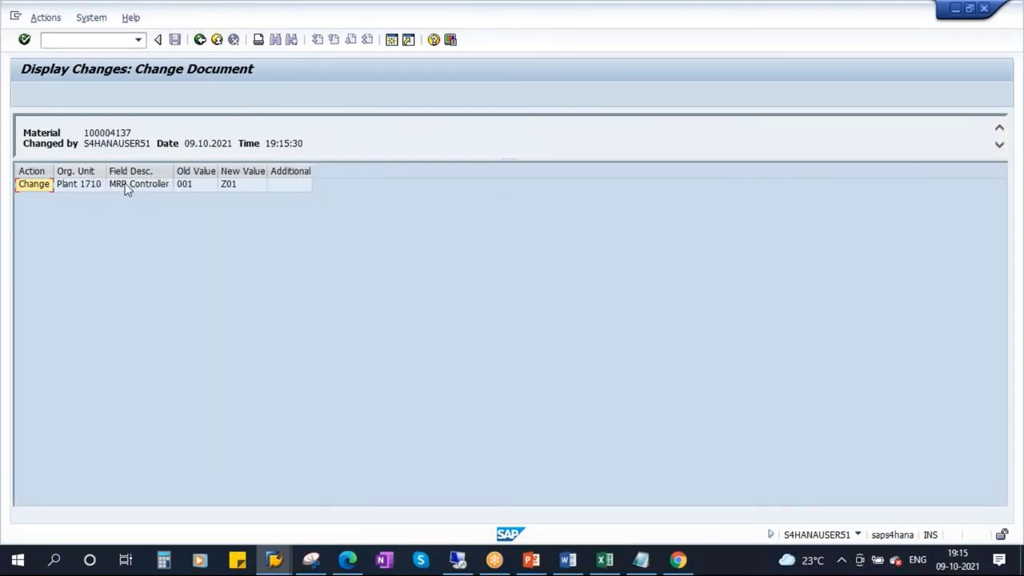
pyautogui.click(126, 189)
pyautogui.click(130, 171)
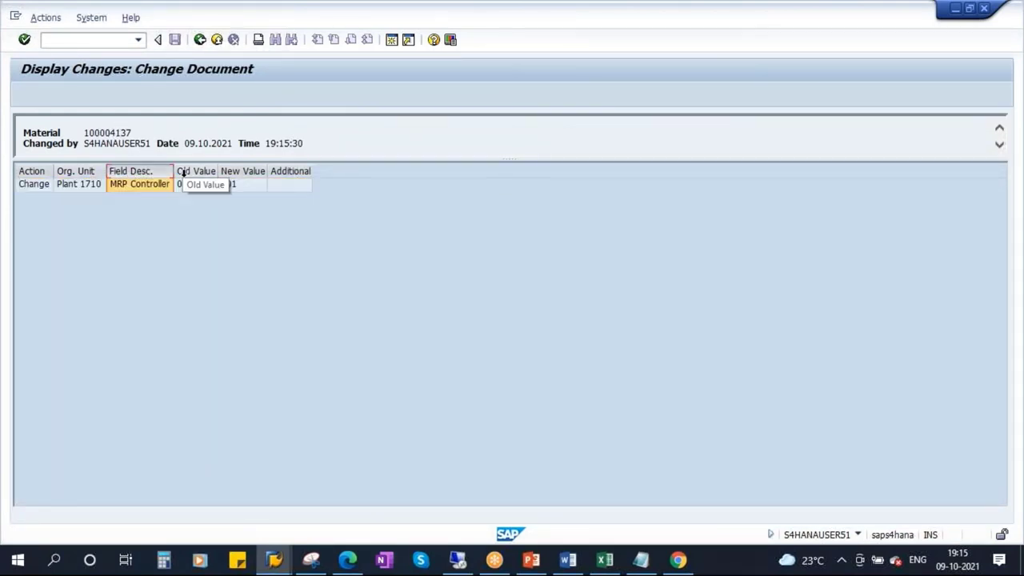
pyautogui.click(185, 171)
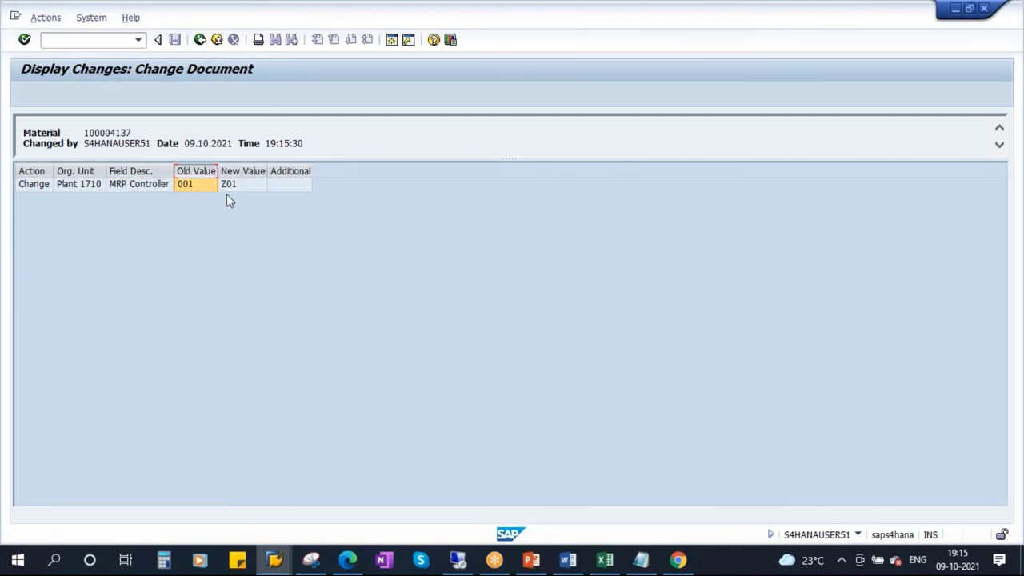
# - Examine the new MRP controller value in the 19:15:30 change document and return to material 100004137's list of change documents
pyautogui.click(237, 172)
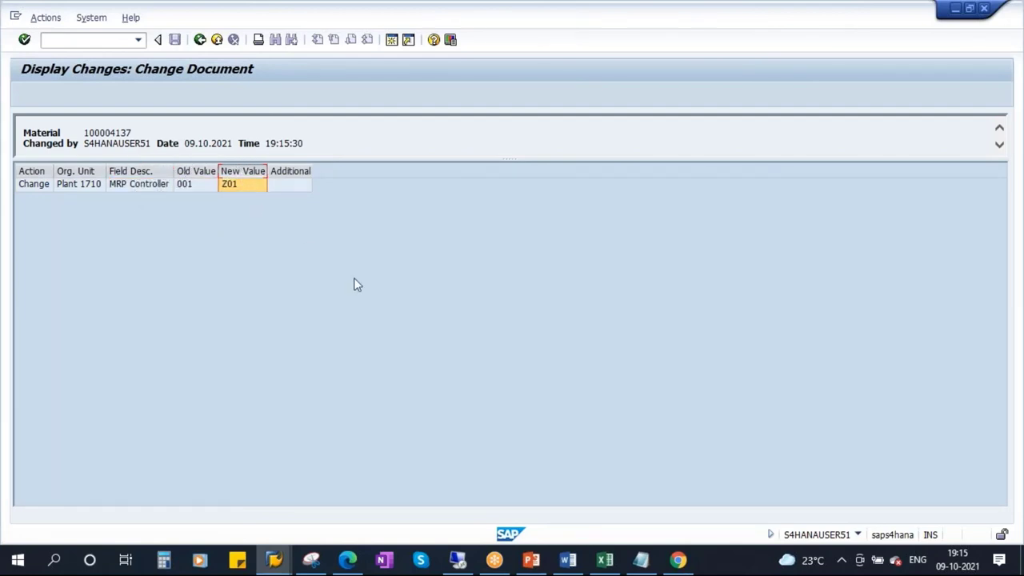
pyautogui.click(200, 40)
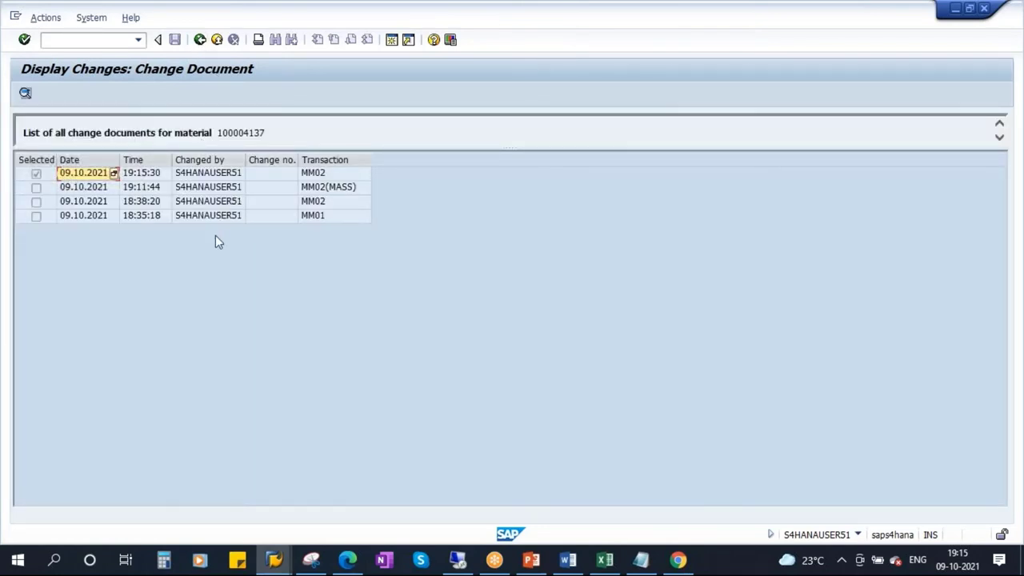
# - Switch to the SAP PP - Material Master presentation in PowerPoint and show slide 21, Material Master Reports
pyautogui.click(531, 560)
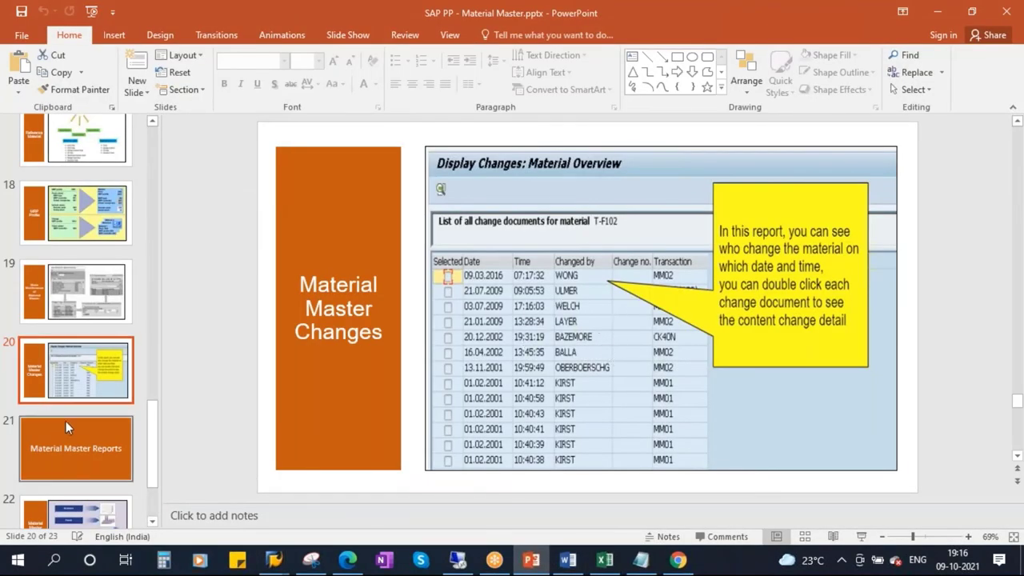
pyautogui.scroll(-3, 66, 420)
pyautogui.click(73, 315)
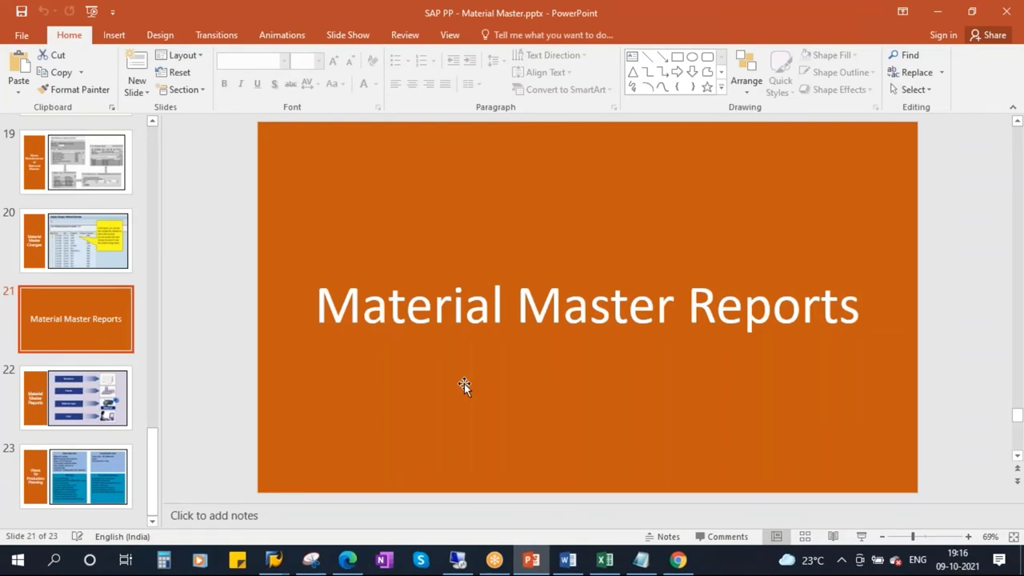
# - Switch to the untitled Notepad note and add MM03 in capitals below the Pepsi 1 L Bottle line, separated by blank lines
pyautogui.click(640, 559)
pyautogui.click(520, 89)
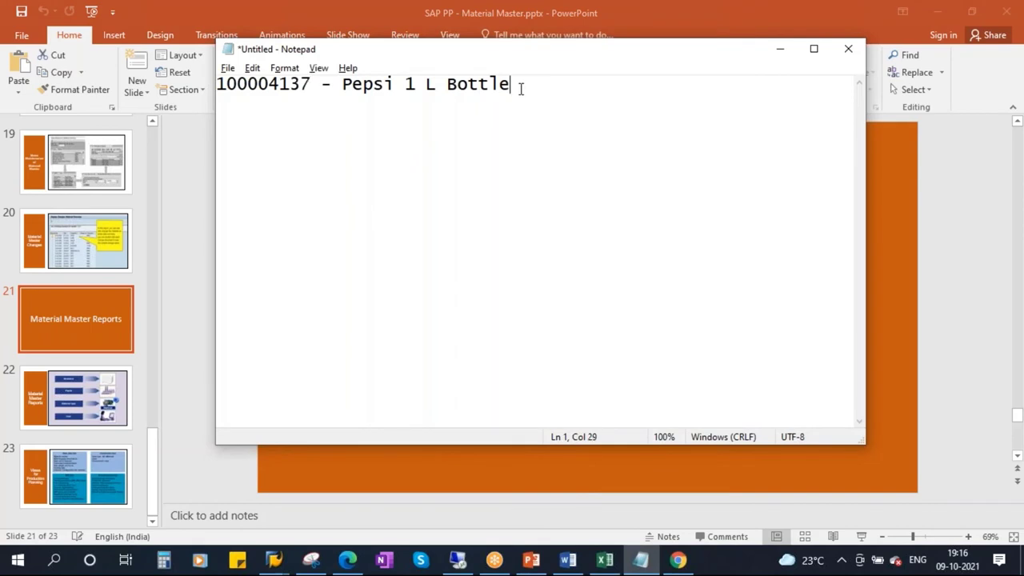
pyautogui.press('Return')
pyautogui.press('Return')
pyautogui.write('mm03')
pyautogui.press('BackSpace')
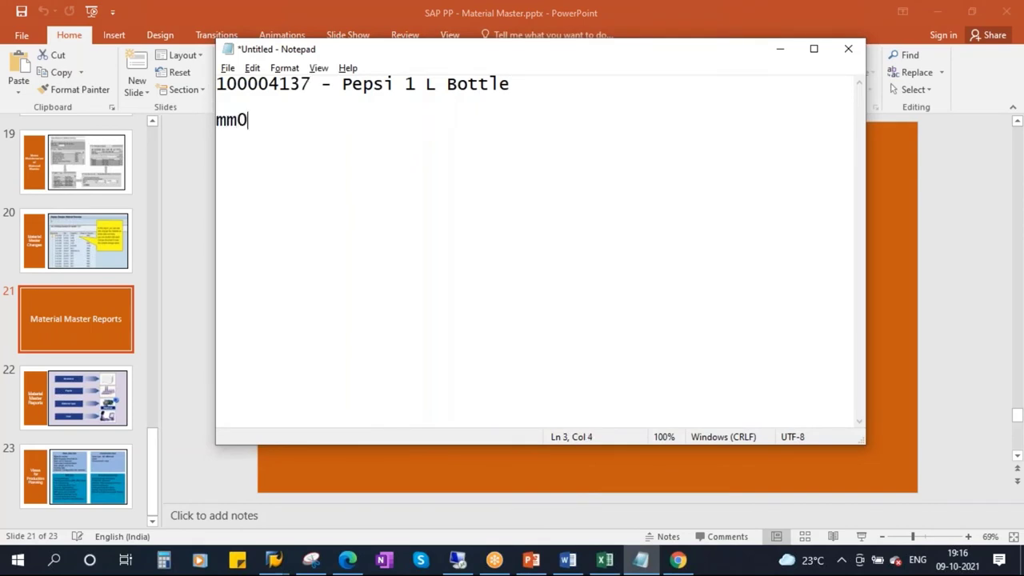
pyautogui.press('BackSpace')
pyautogui.press('BackSpace')
pyautogui.press('BackSpace')
pyautogui.press('capslock')
pyautogui.write('MM03')
pyautogui.press('Return')
pyautogui.press('Return')
# - Put the note away and show slide 22 with the Material Master Reports criteria in the presentation
pyautogui.click(779, 48)
pyautogui.click(132, 391)
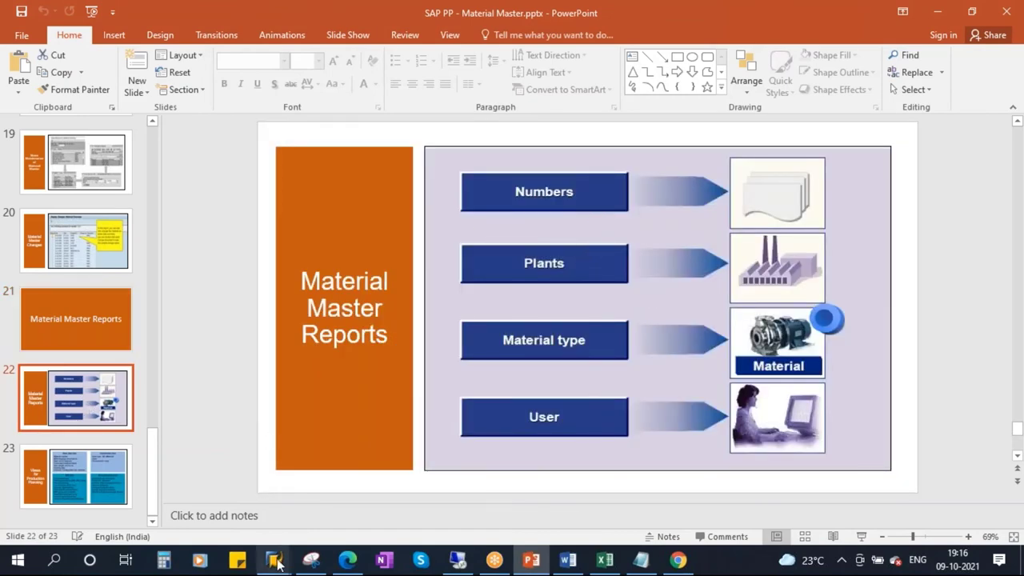
# - Switch to the SAP Easy Access session and start transaction MM60 for the materials list
pyautogui.moveTo(273, 560)
pyautogui.click(282, 492)
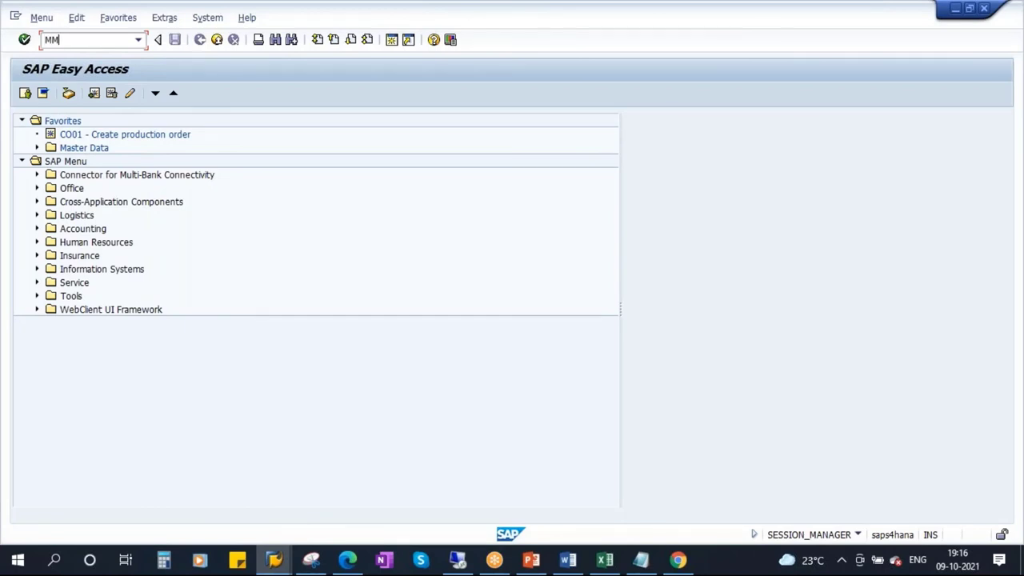
pyautogui.press('Return')
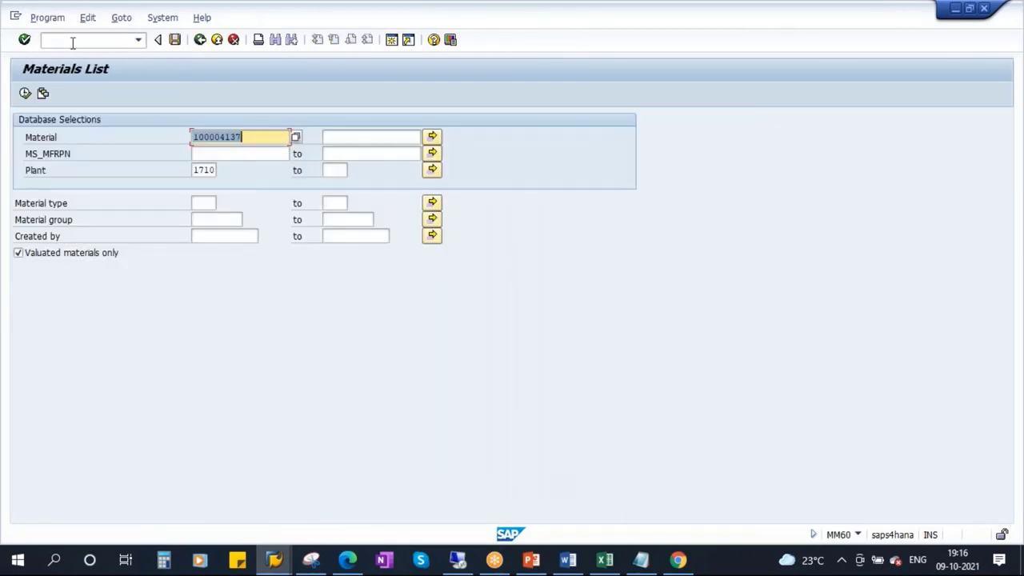
# - Clear the material selection, set the plant to 1710 and run the materials list
pyautogui.press('Delete')
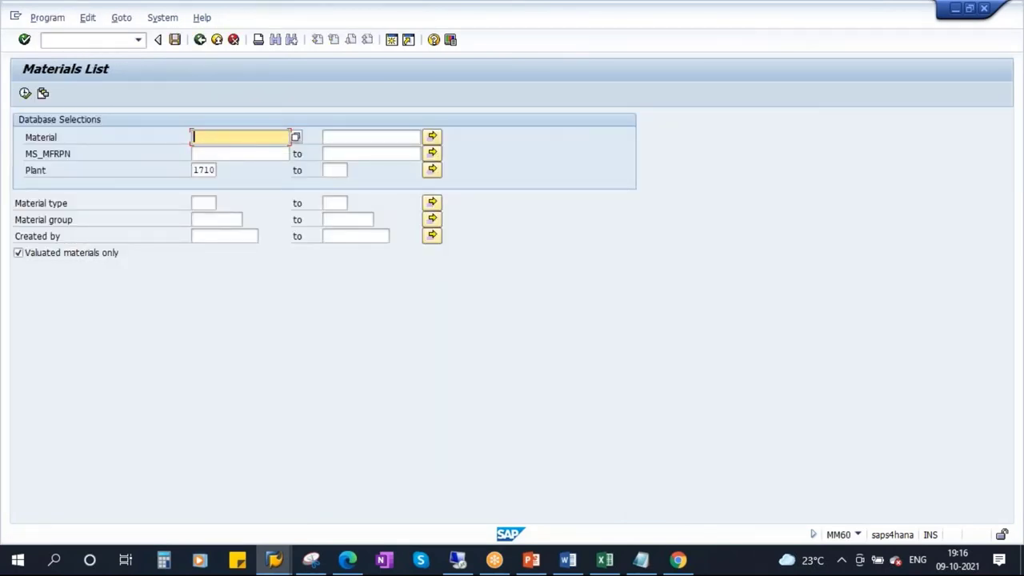
pyautogui.doubleClick(196, 171)
pyautogui.press('Delete')
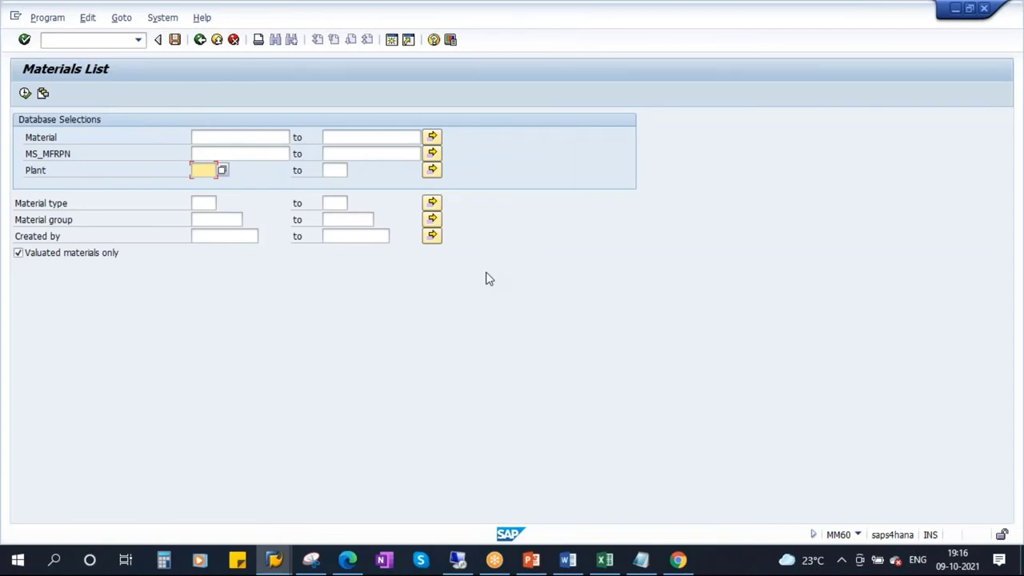
pyautogui.click(223, 173)
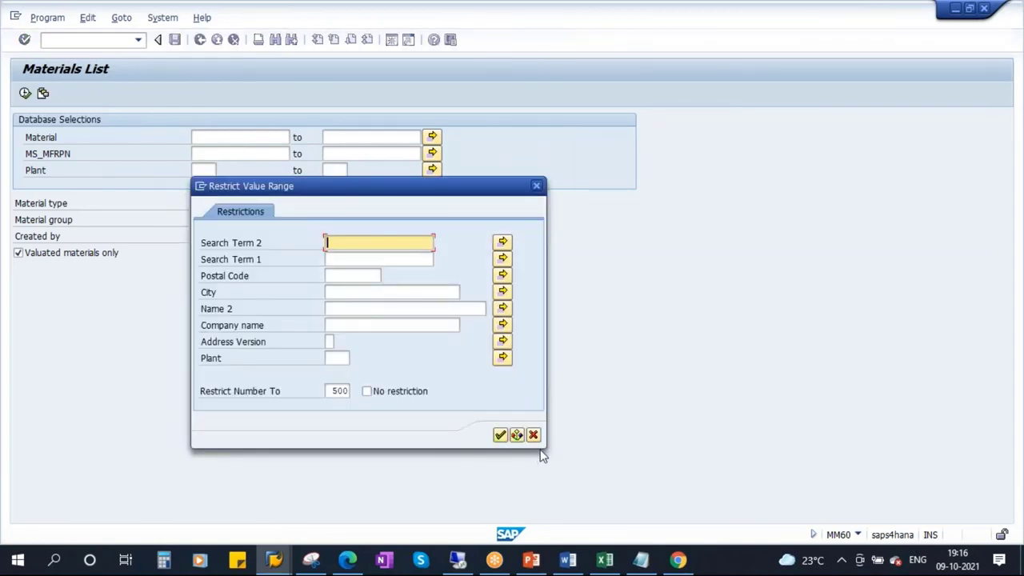
pyautogui.click(532, 436)
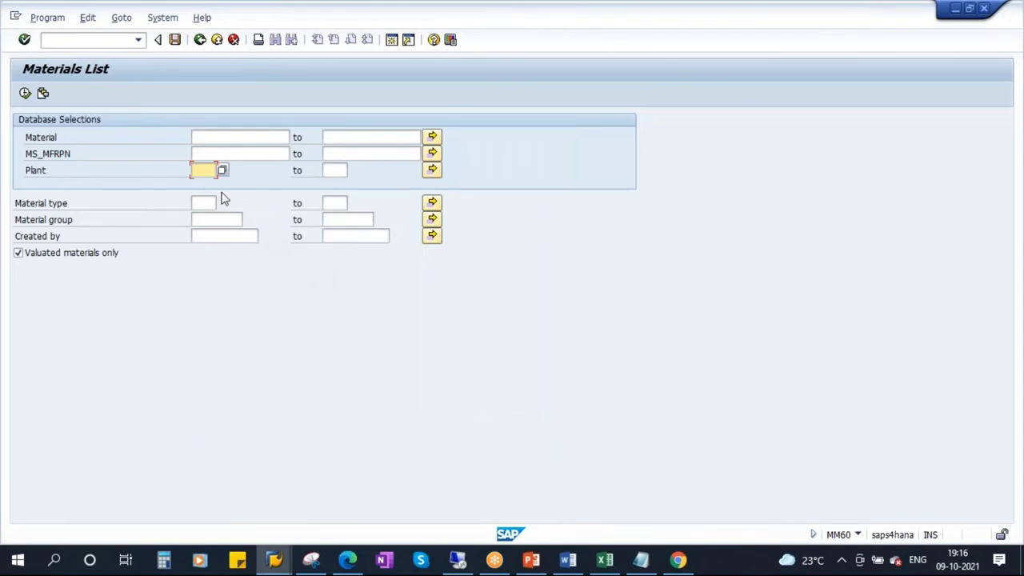
pyautogui.write('1710')
pyautogui.click(25, 93)
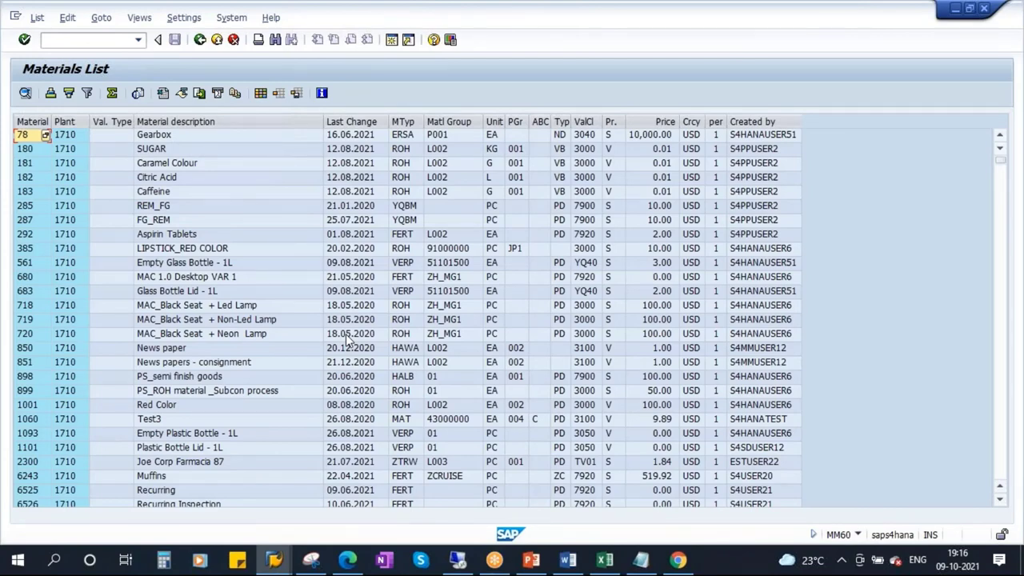
# - Examine the material, plant, description, material type, material group and creator columns of the list, and return to the selection criteria
pyautogui.click(32, 121)
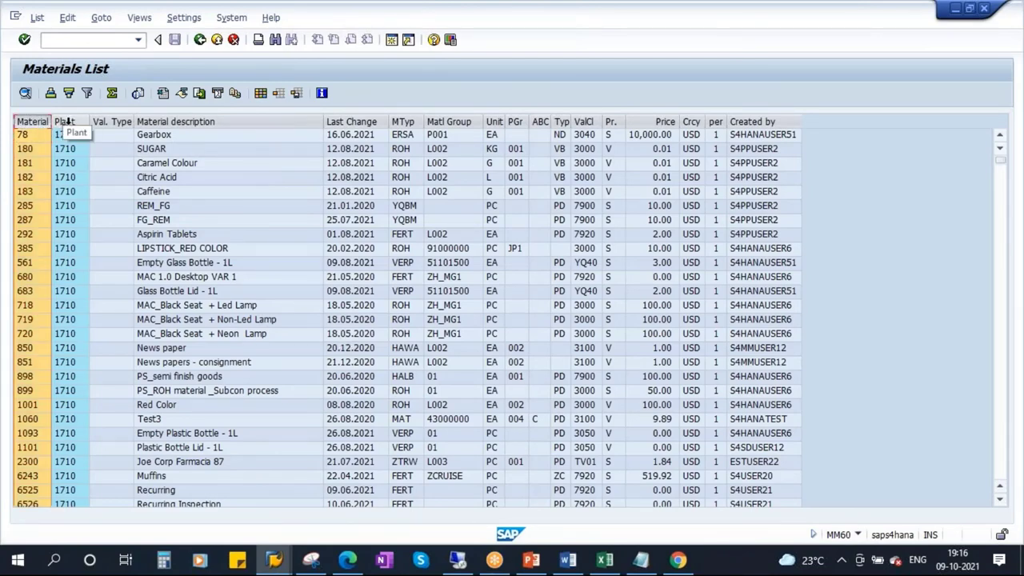
pyautogui.click(80, 125)
pyautogui.click(184, 121)
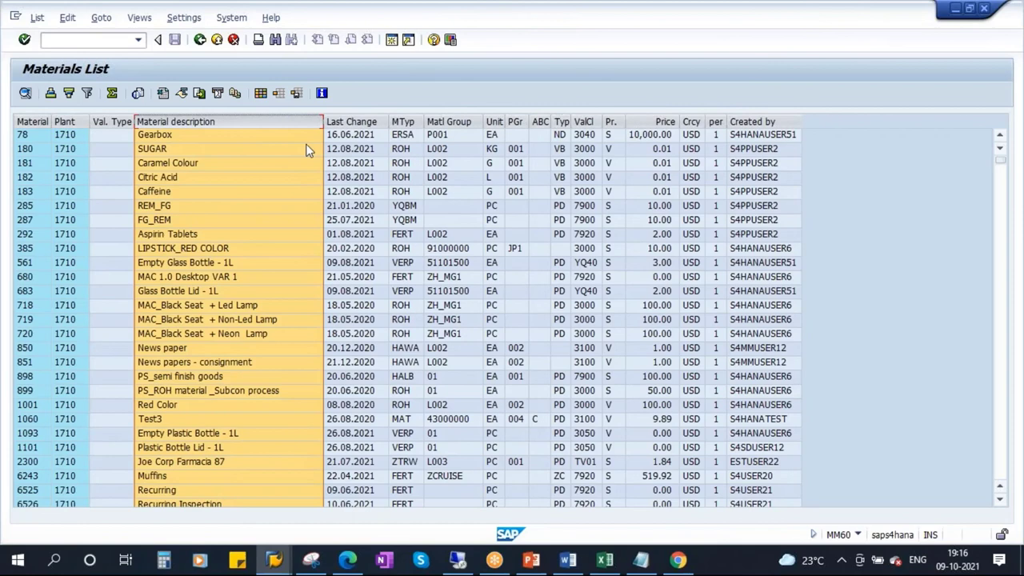
pyautogui.click(402, 122)
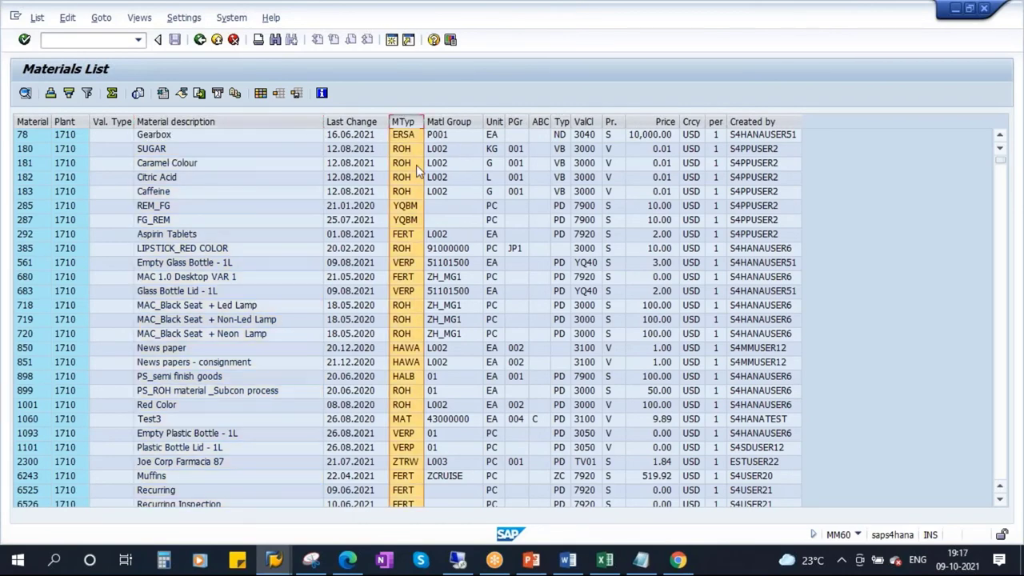
pyautogui.click(448, 122)
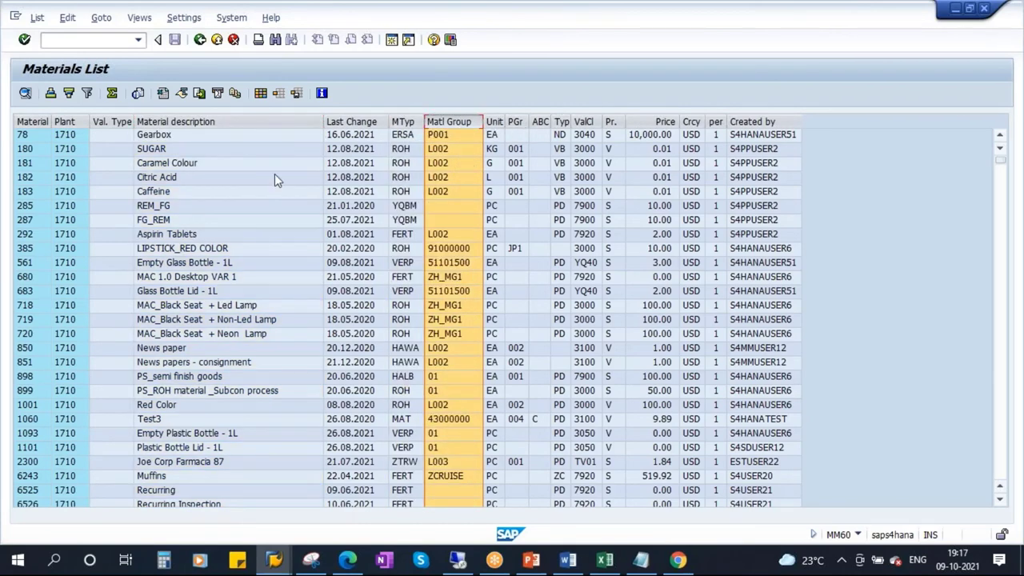
pyautogui.click(764, 122)
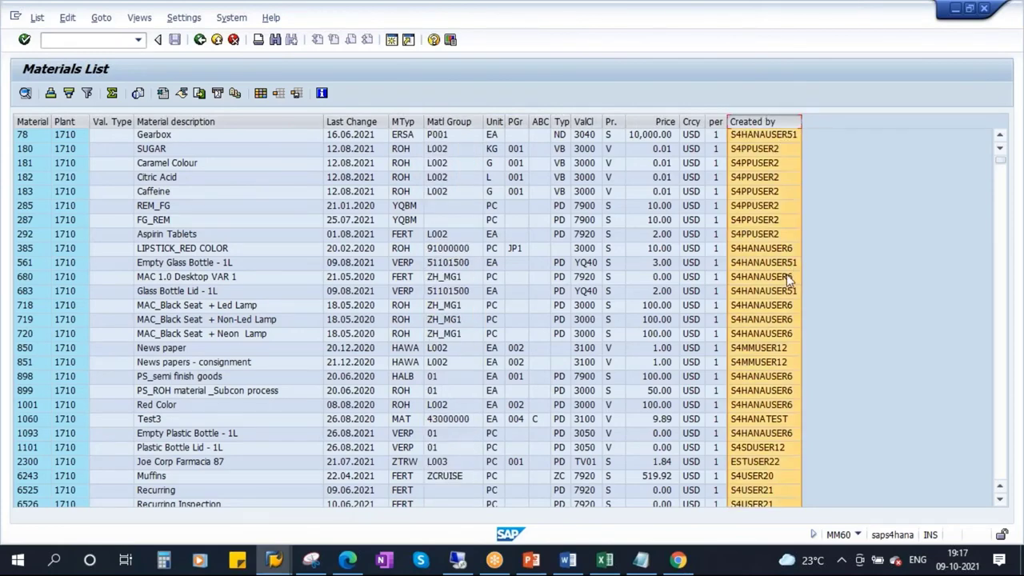
pyautogui.click(64, 122)
pyautogui.click(199, 39)
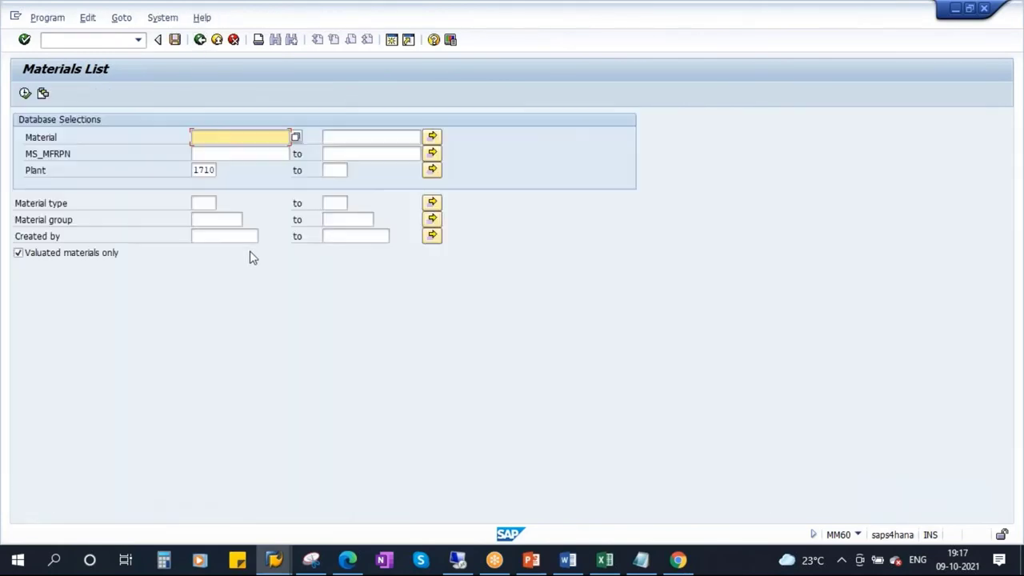
# - Restrict the selection to material type FERT from the list of possible types and run the materials list for plant 1710
pyautogui.doubleClick(197, 173)
pyautogui.click(206, 204)
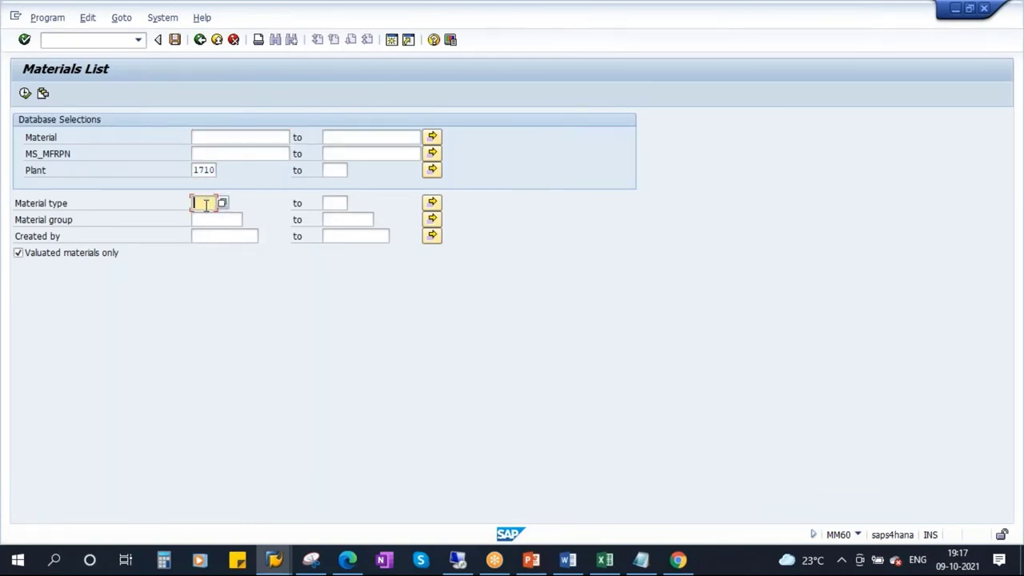
pyautogui.click(223, 203)
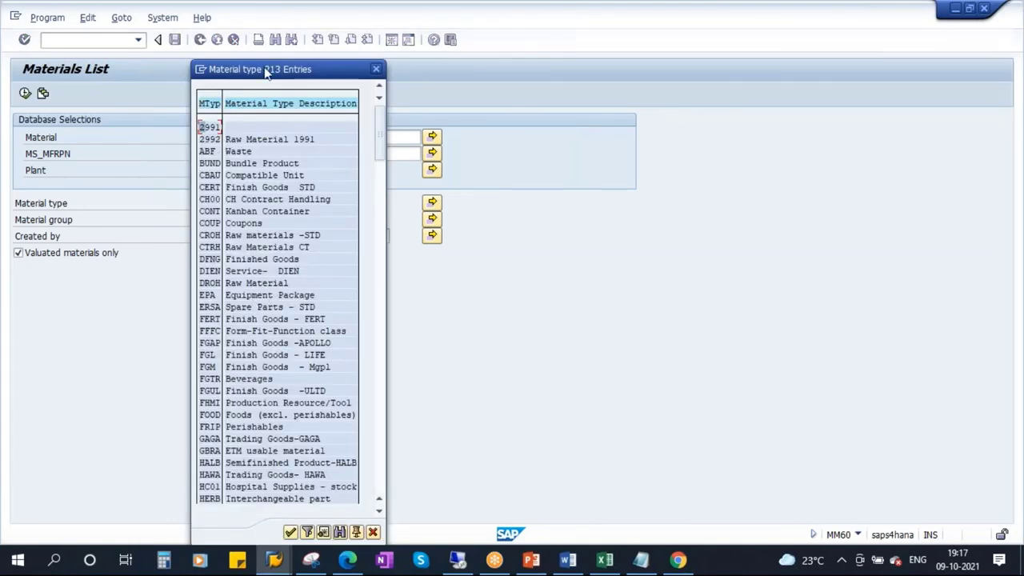
pyautogui.moveTo(294, 75); pyautogui.dragTo(435, 97)
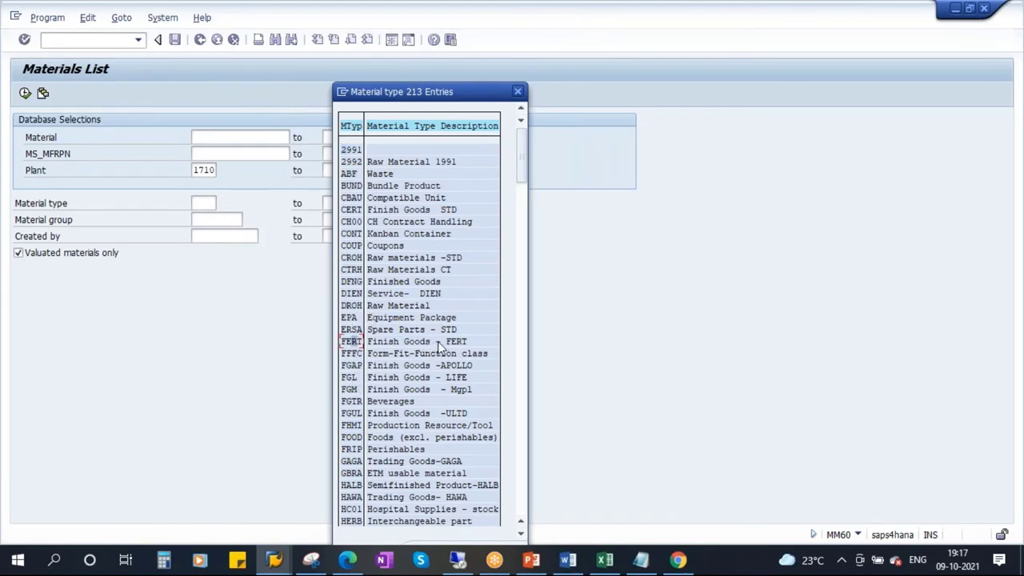
pyautogui.click(354, 342)
pyautogui.doubleClick(354, 342)
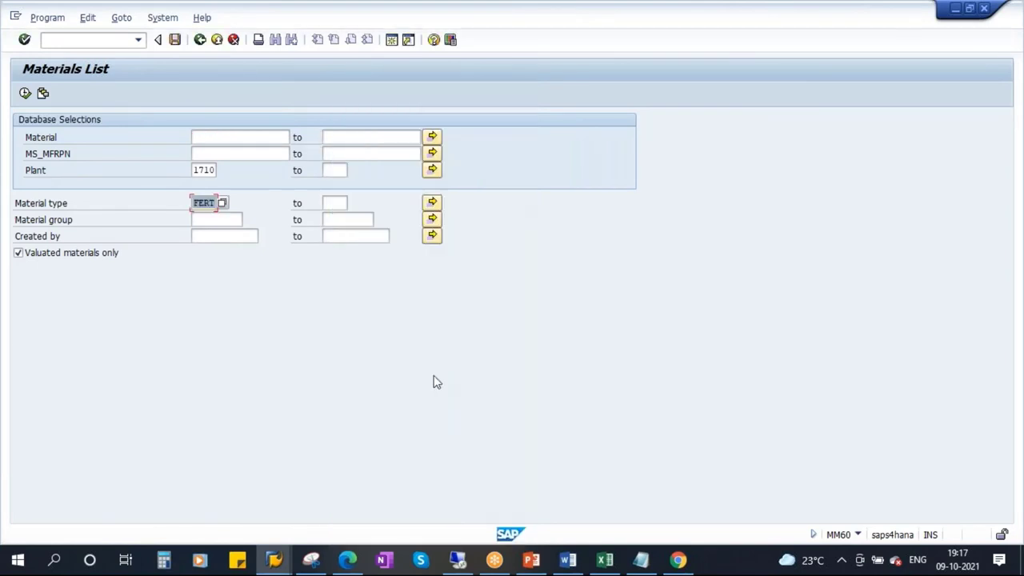
pyautogui.click(25, 94)
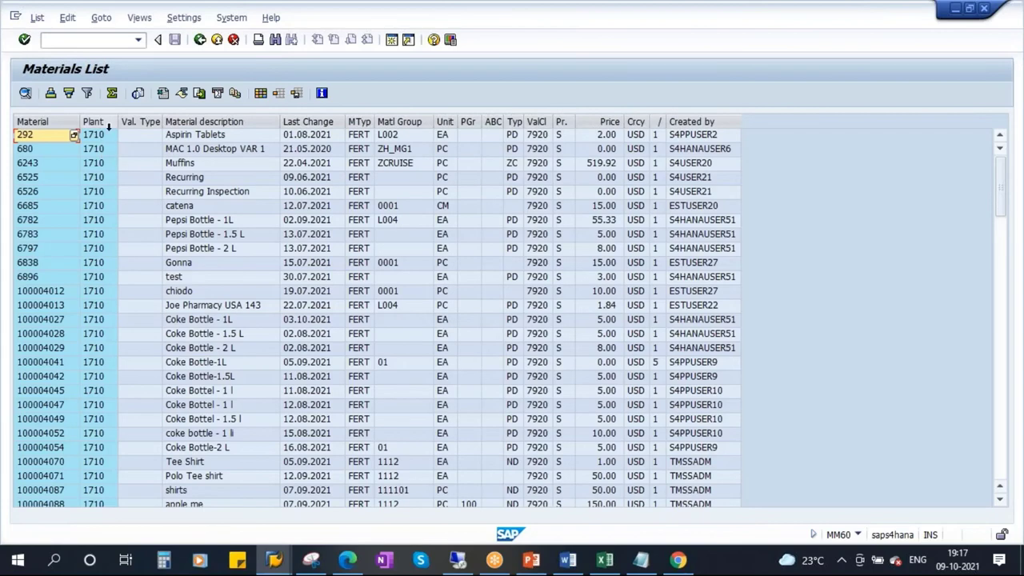
# - Look through the FERT materials list with its material type and plant columns, and return to the selection criteria
pyautogui.click(361, 122)
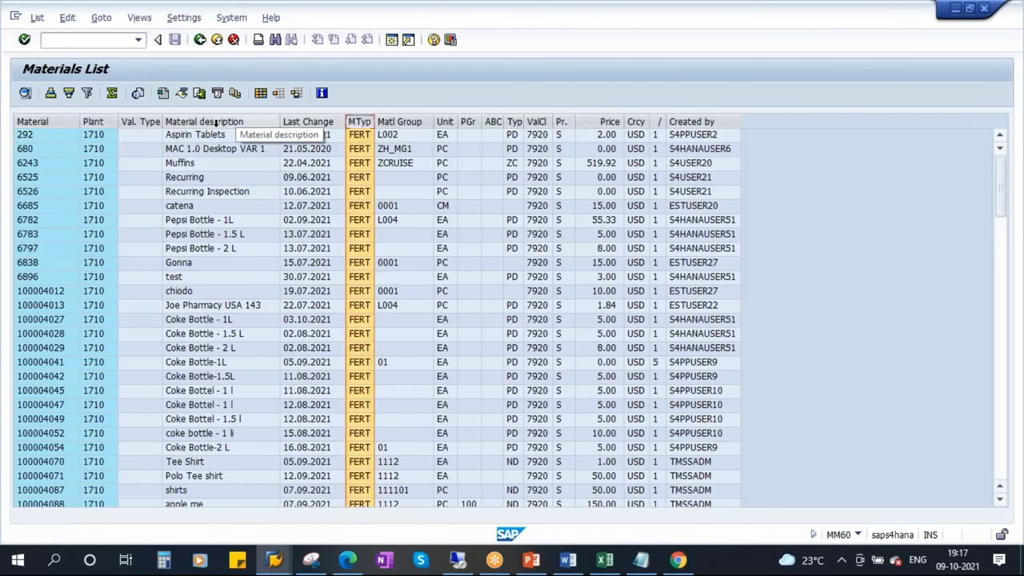
pyautogui.click(96, 122)
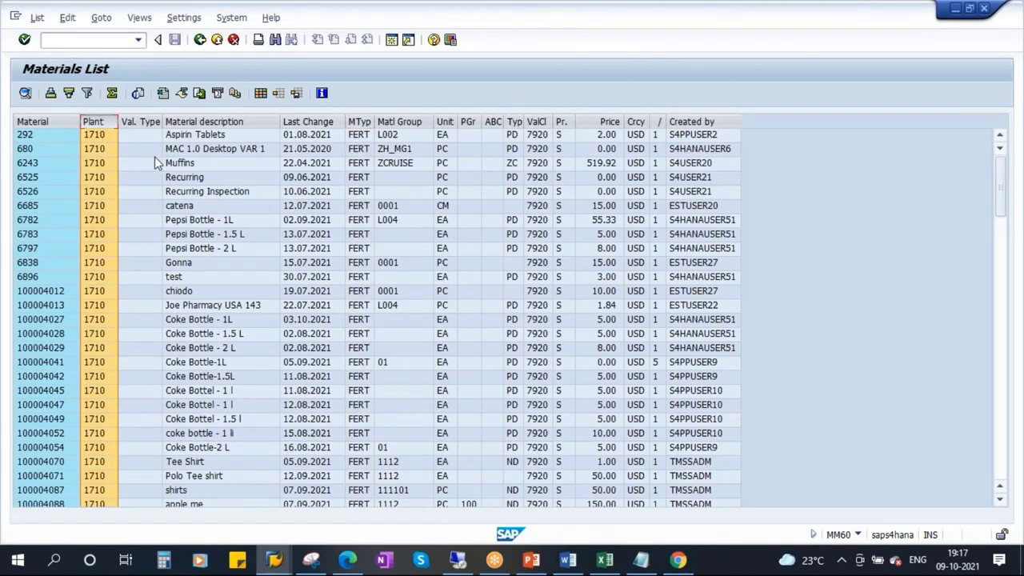
pyautogui.scroll(-20, 154, 268)
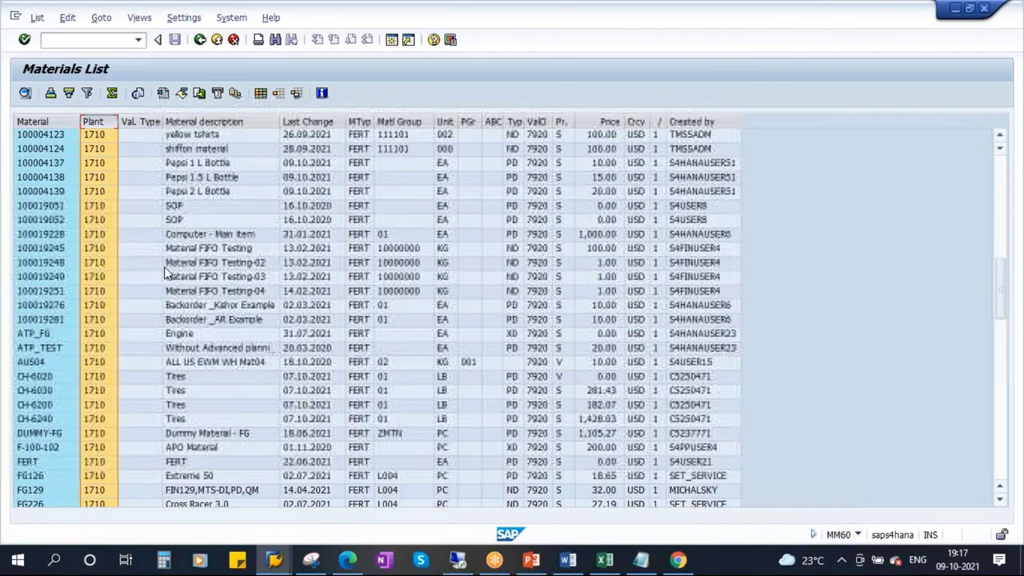
pyautogui.scroll(-5, 166, 272)
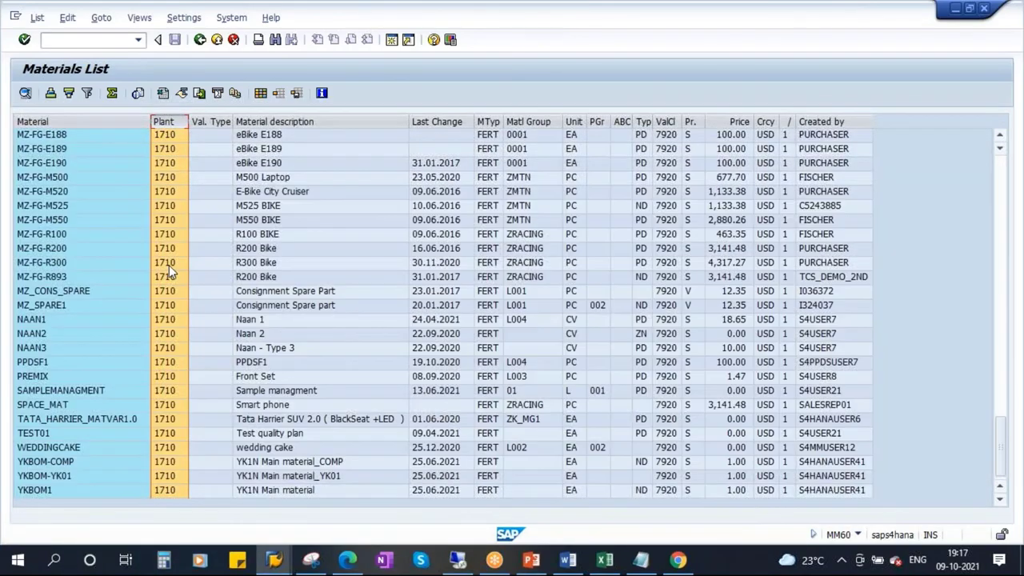
pyautogui.scroll(20, 169, 264)
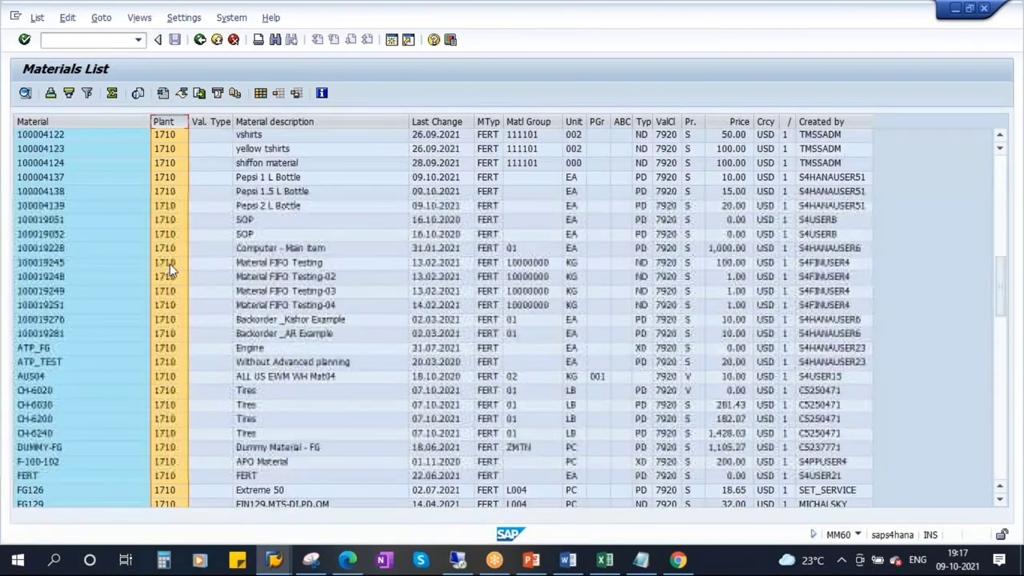
pyautogui.scroll(2, 138, 245)
pyautogui.press('F3')
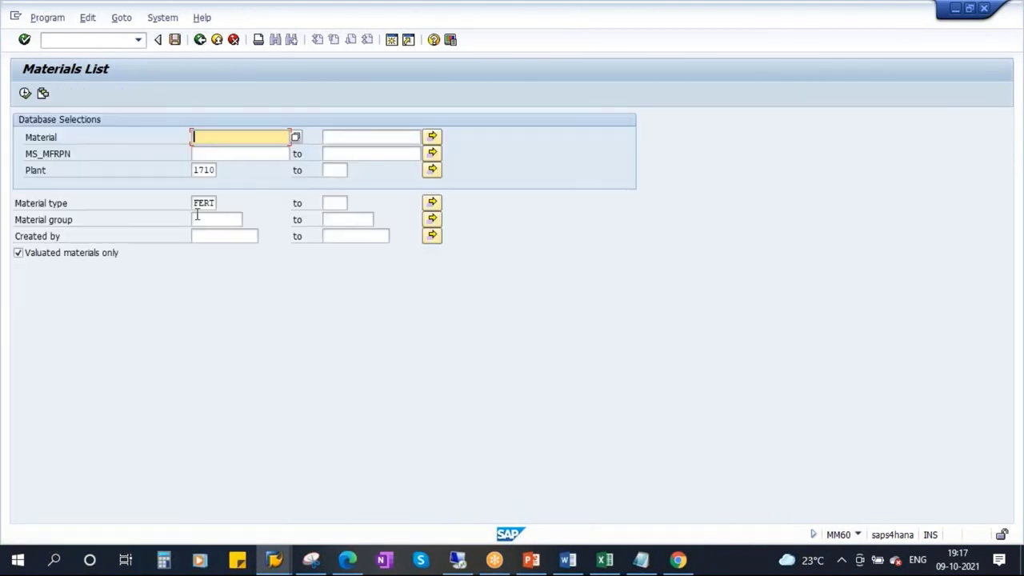
# - Restrict the FERT selection for plant 1710 to materials created by S4HANAUSER51 and run the materials list
pyautogui.click(199, 170)
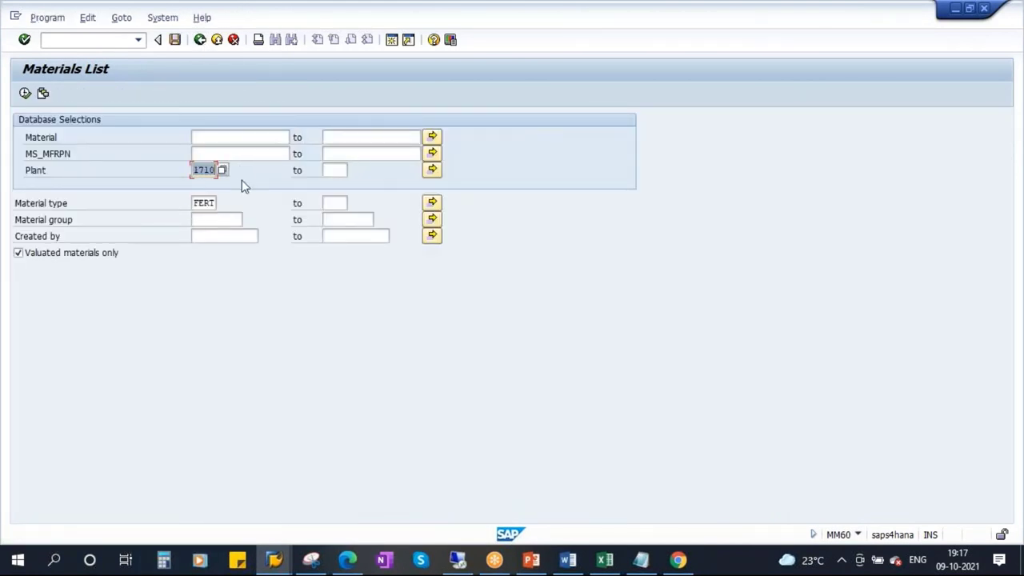
pyautogui.click(221, 237)
pyautogui.click(222, 238)
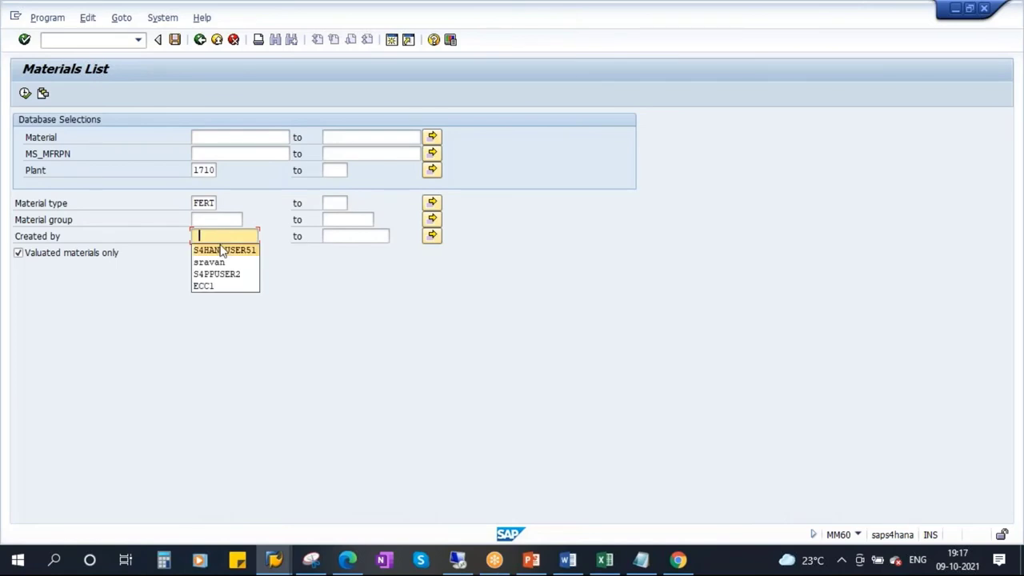
pyautogui.click(224, 249)
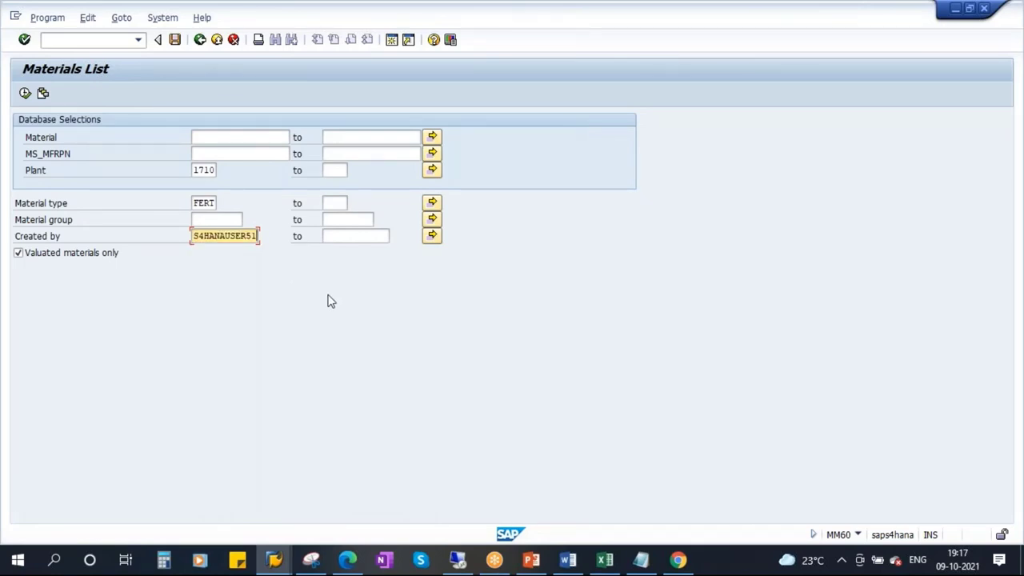
pyautogui.click(25, 93)
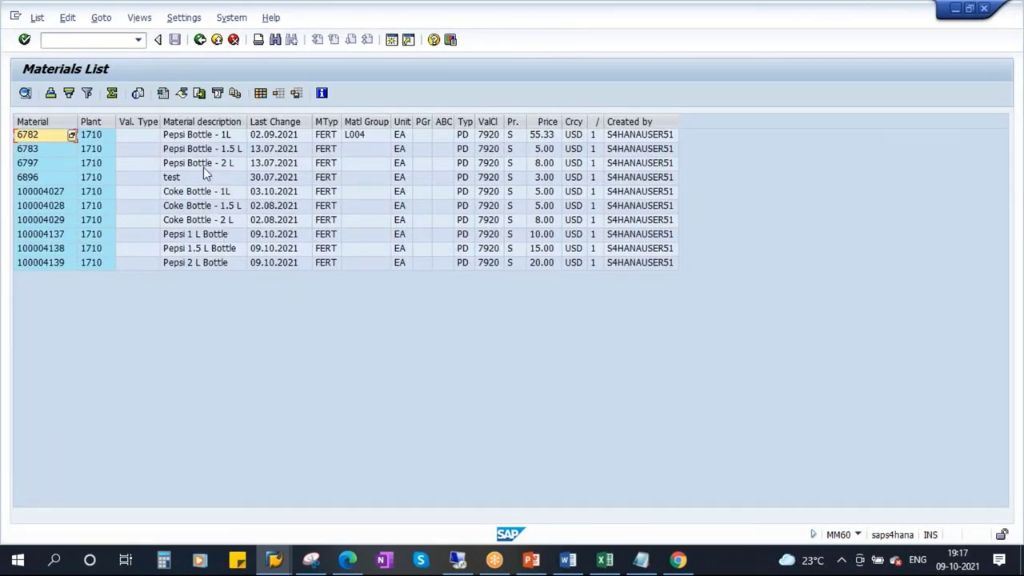
# - Examine the rows of materials 100004137 to 100004139, check them against the Excel workbook, and return to the selection criteria
pyautogui.click(59, 237)
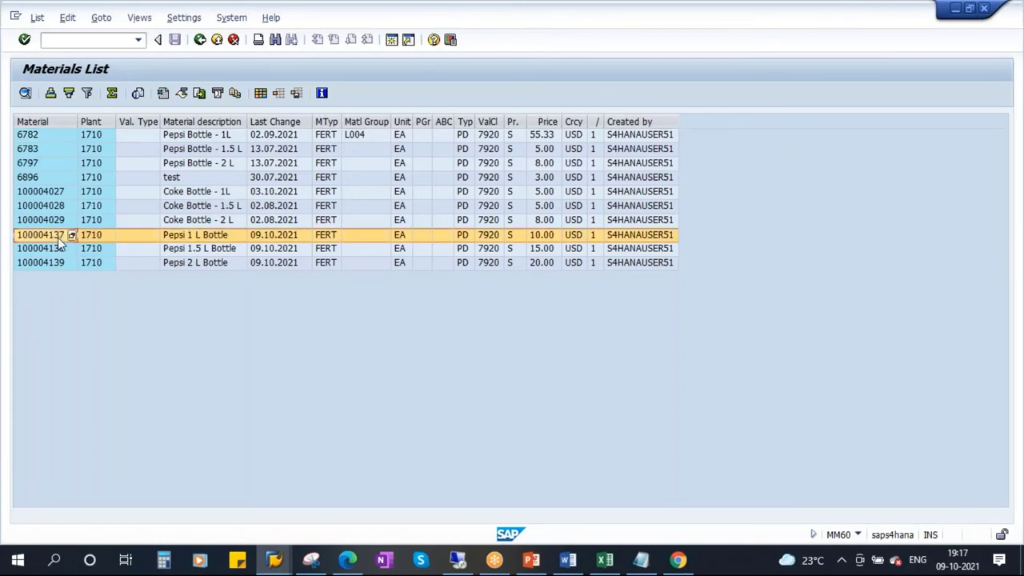
pyautogui.click(61, 250)
pyautogui.click(58, 264)
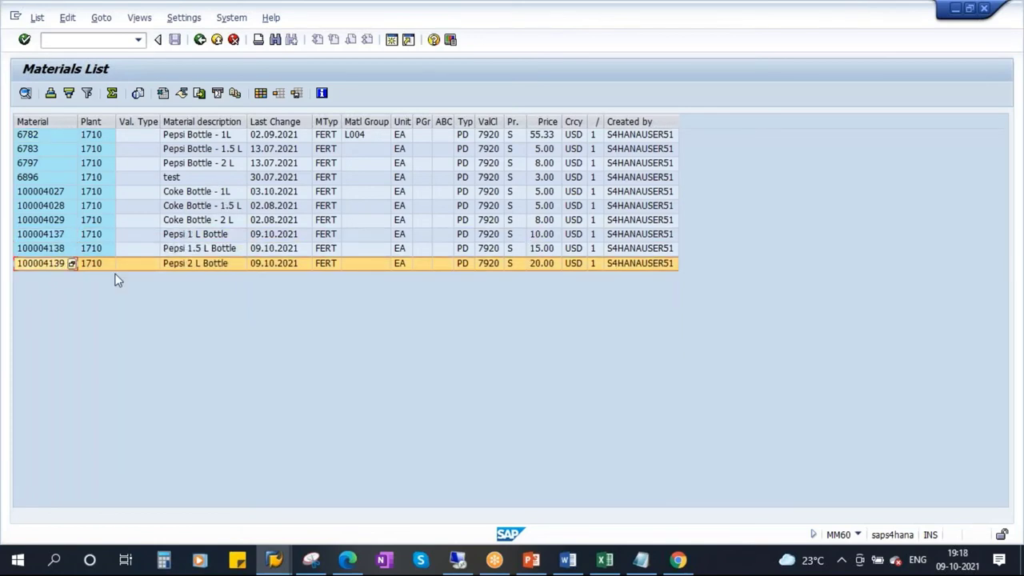
pyautogui.click(603, 560)
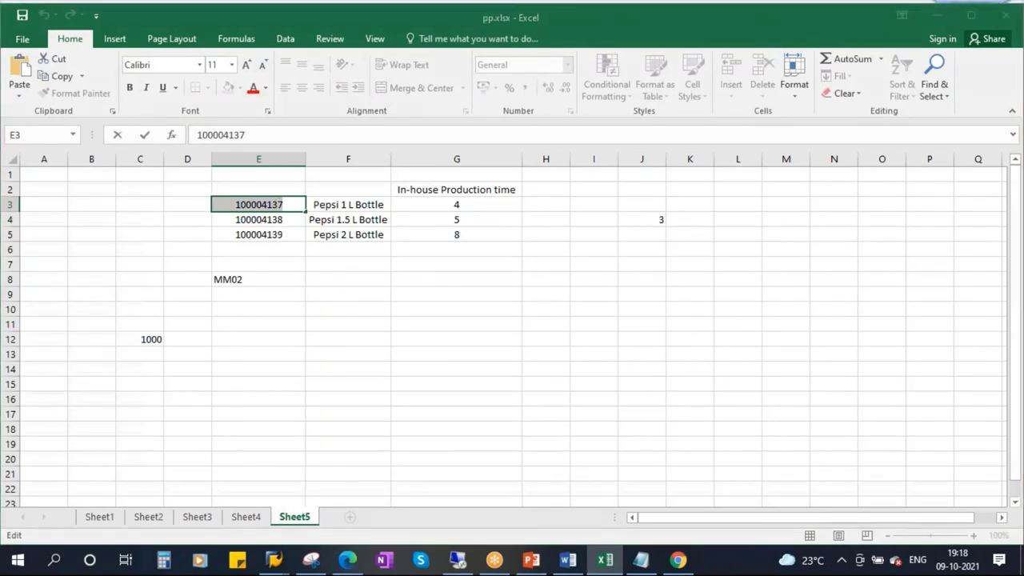
pyautogui.hotkey('alt', 'Tab')
pyautogui.click(50, 236)
pyautogui.click(48, 249)
pyautogui.click(47, 264)
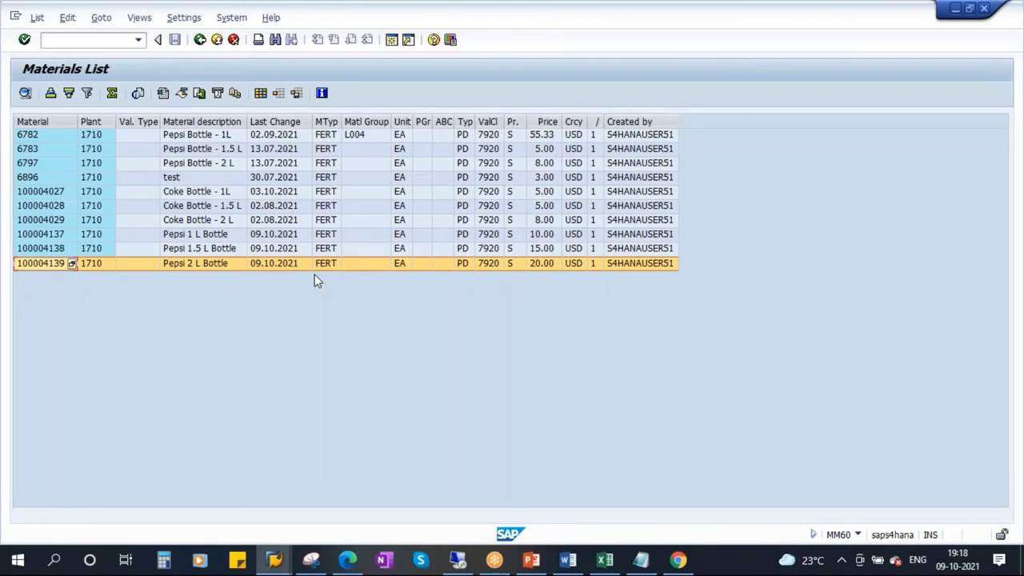
pyautogui.click(199, 39)
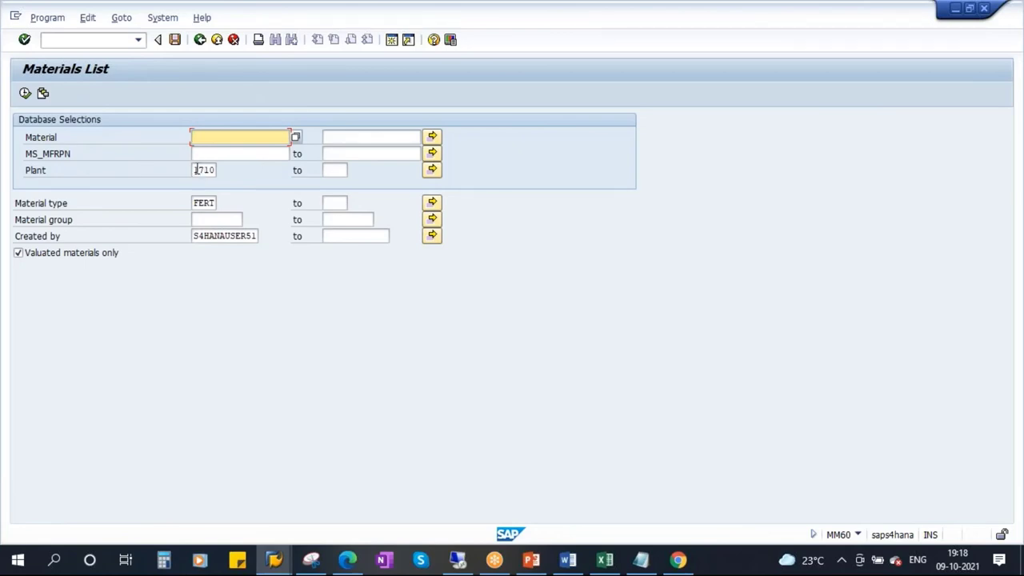
# - Review the plant, material type and created-by values entered in the selection criteria
pyautogui.moveTo(196, 170); pyautogui.dragTo(244, 175)
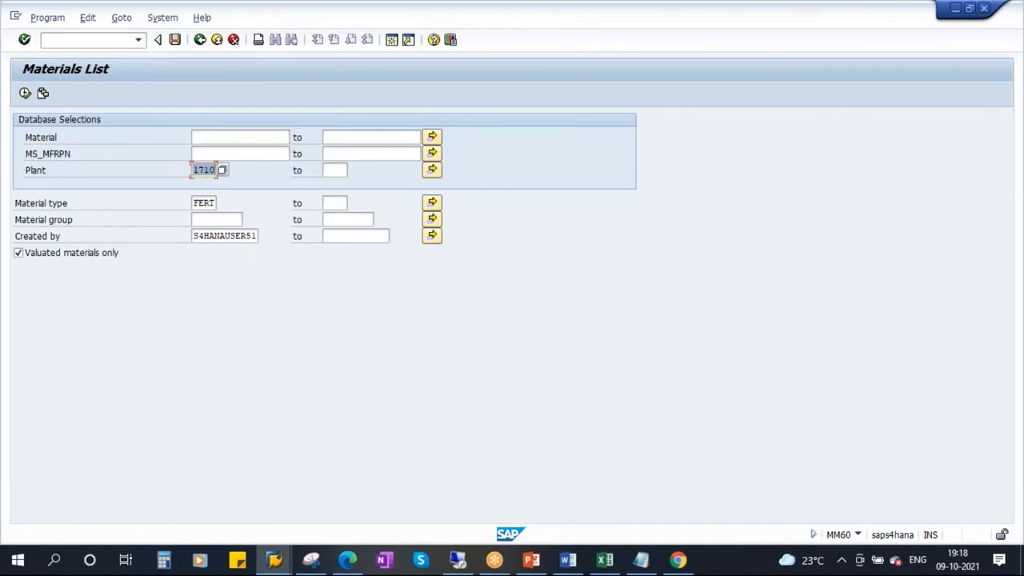
pyautogui.moveTo(196, 203); pyautogui.dragTo(243, 207)
pyautogui.moveTo(194, 238); pyautogui.dragTo(304, 278)
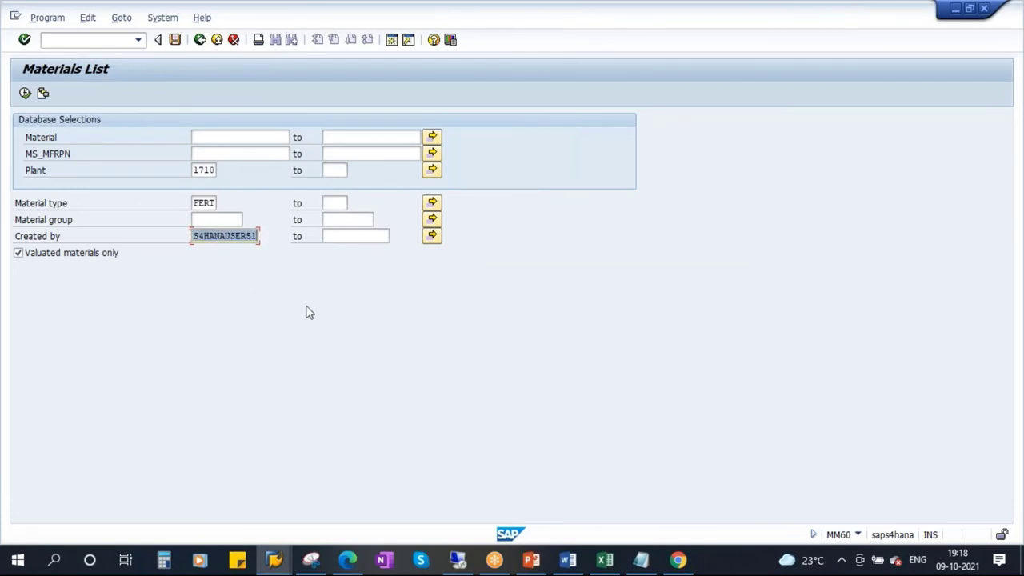
pyautogui.click(198, 169)
pyautogui.click(204, 203)
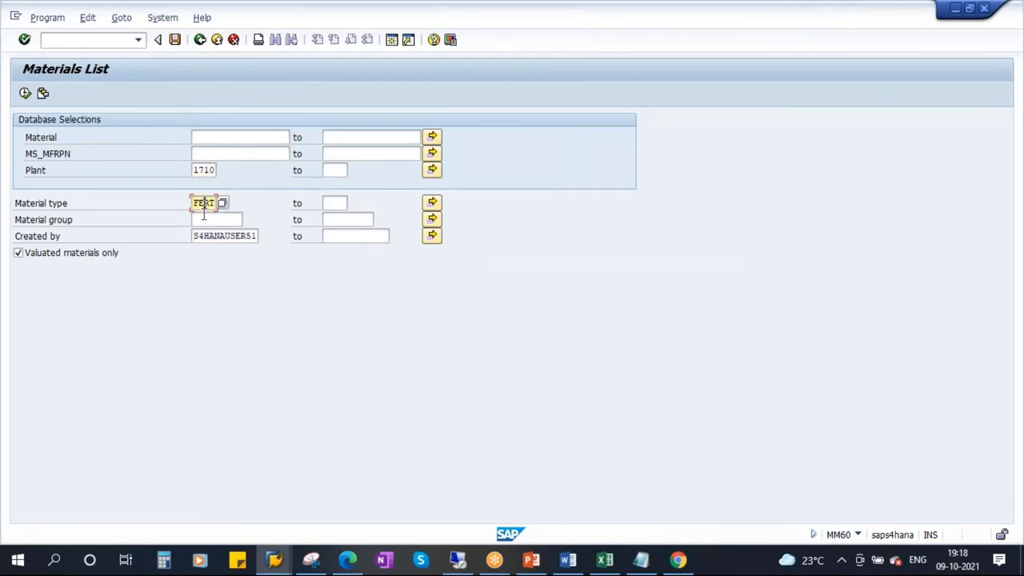
pyautogui.click(217, 233)
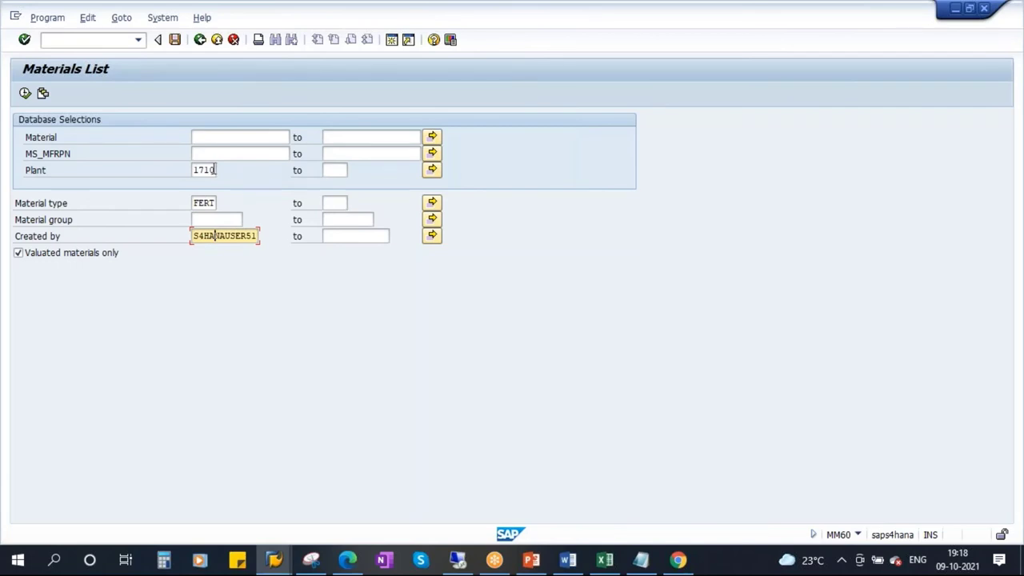
pyautogui.press('F8')
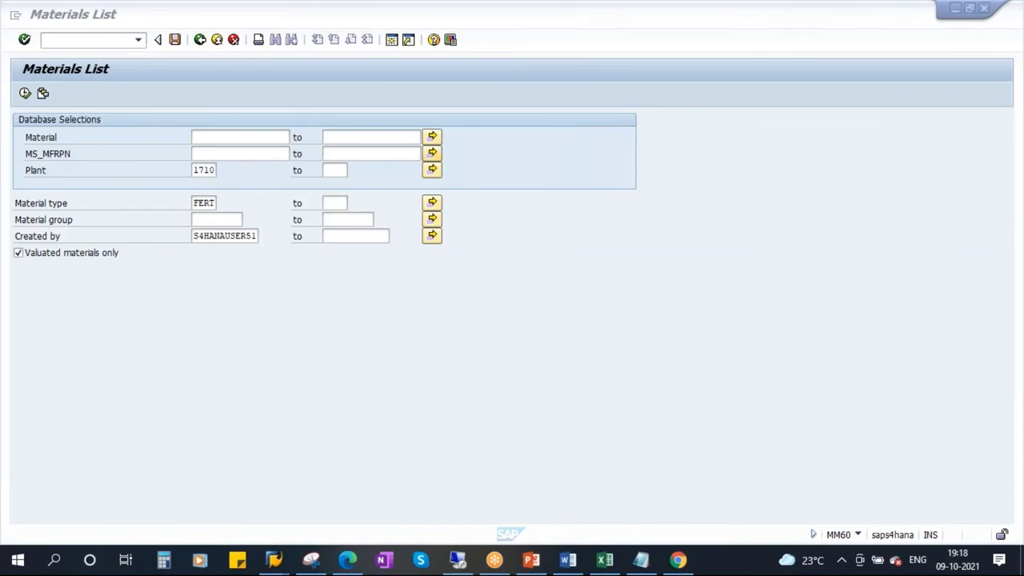
pyautogui.click(205, 171)
pyautogui.click(211, 203)
pyautogui.click(226, 236)
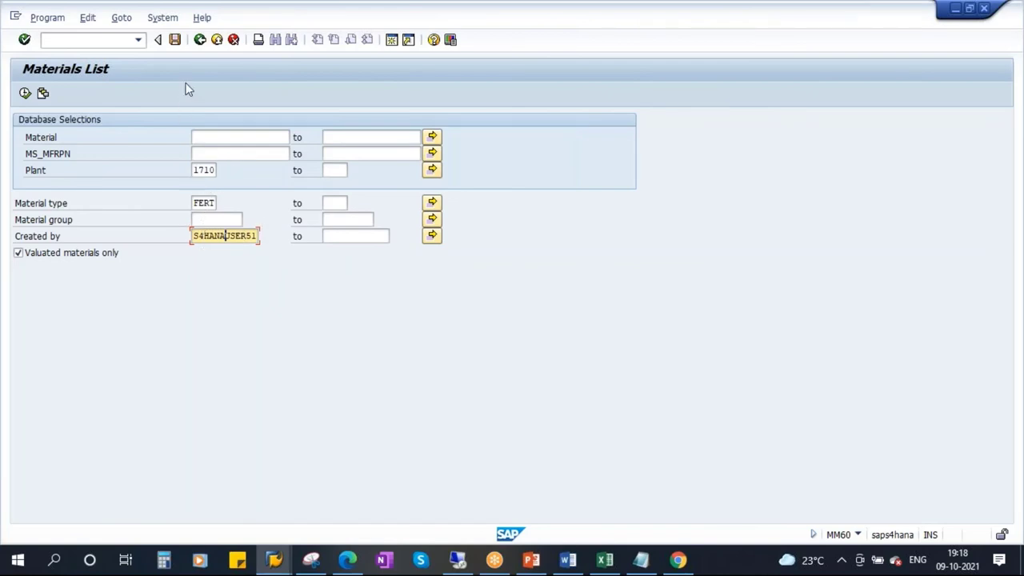
# - Start saving the selection criteria as a variant and name it VINAM_1710_FG
pyautogui.click(176, 40)
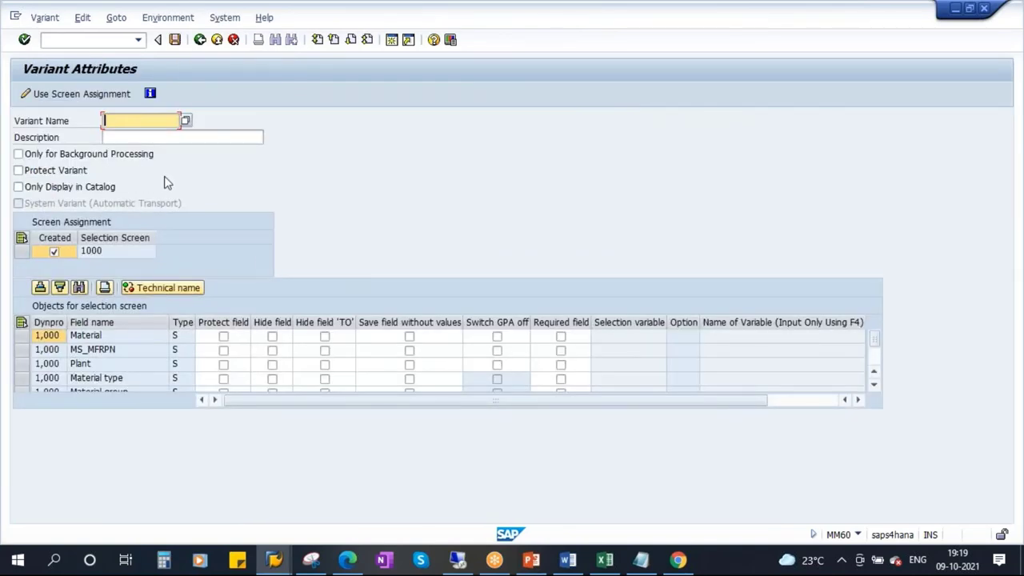
pyautogui.write('VINAM')
pyautogui.write('_')
pyautogui.write('1710')
pyautogui.write('_')
pyautogui.write('PRO')
pyautogui.press('BackSpace')
pyautogui.press('BackSpace')
pyautogui.press('BackSpace')
pyautogui.write('FG')
# - Reuse the variant name VINAM_1710_FG as its description and save the variant
pyautogui.moveTo(104, 120); pyautogui.dragTo(254, 121)
pyautogui.hotkey('ctrl', 'c')
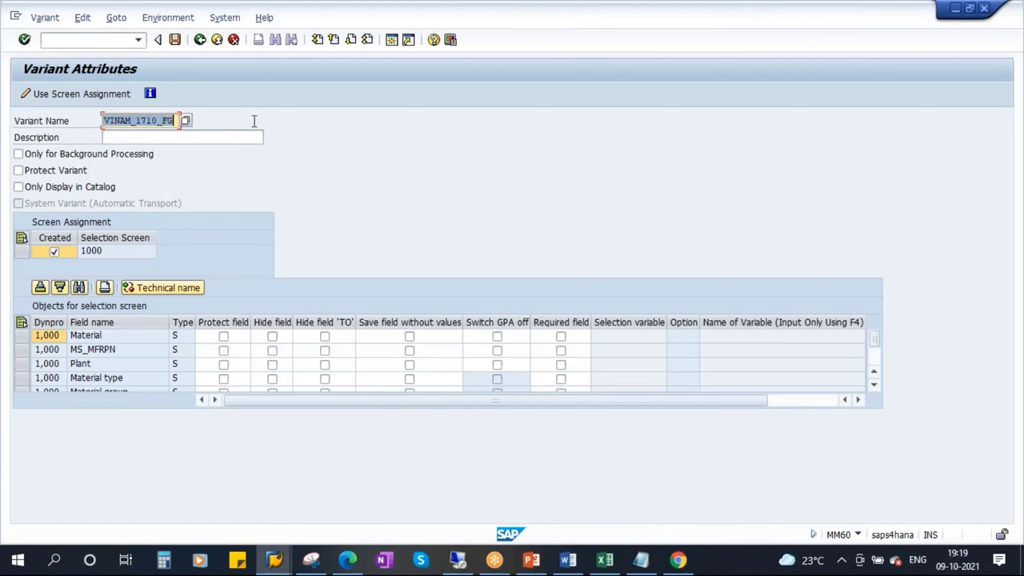
pyautogui.click(158, 137)
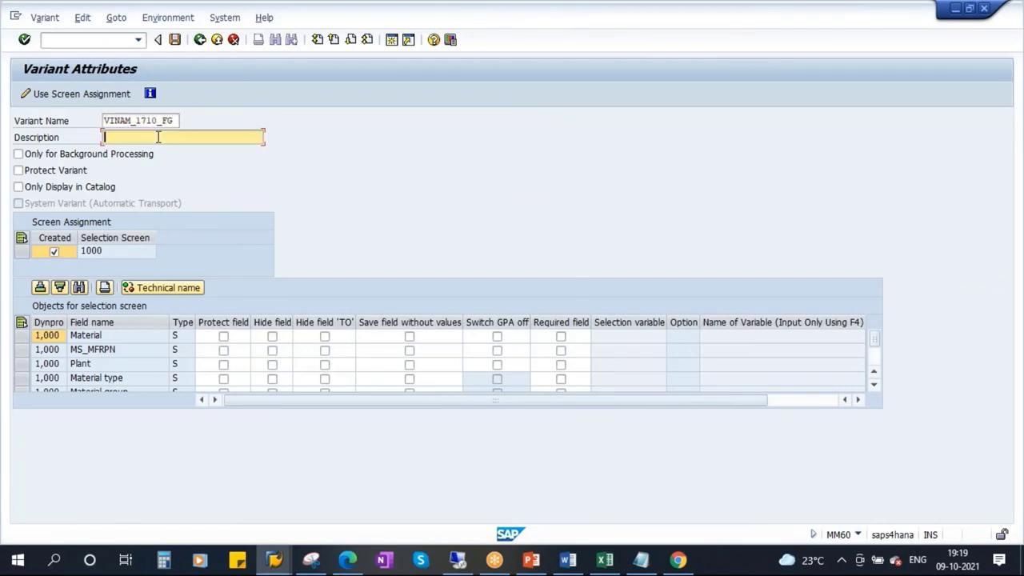
pyautogui.hotkey('ctrl', 'v')
pyautogui.click(175, 40)
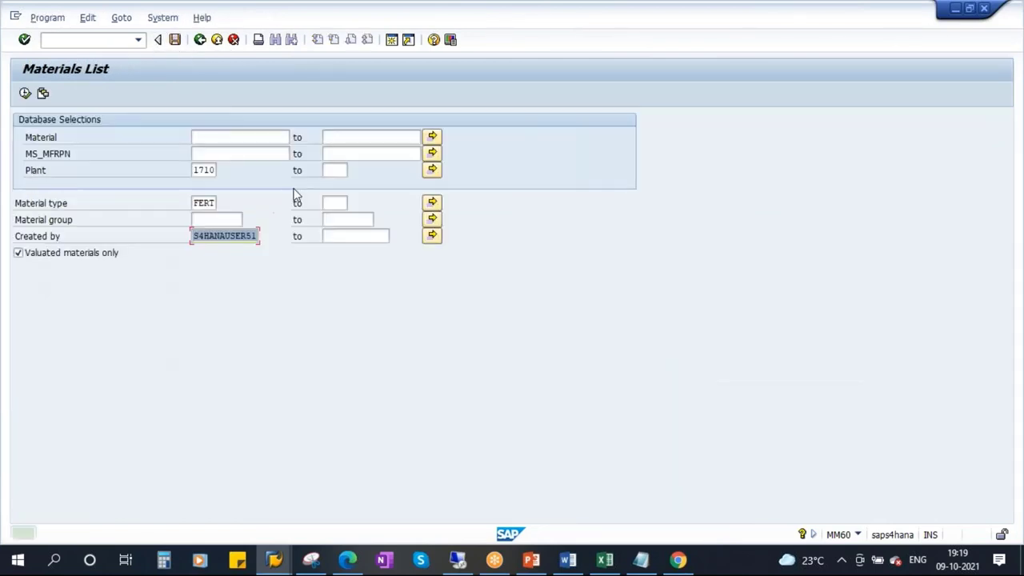
# - Log off from the SAP system and accept losing unsaved data
pyautogui.click(152, 20)
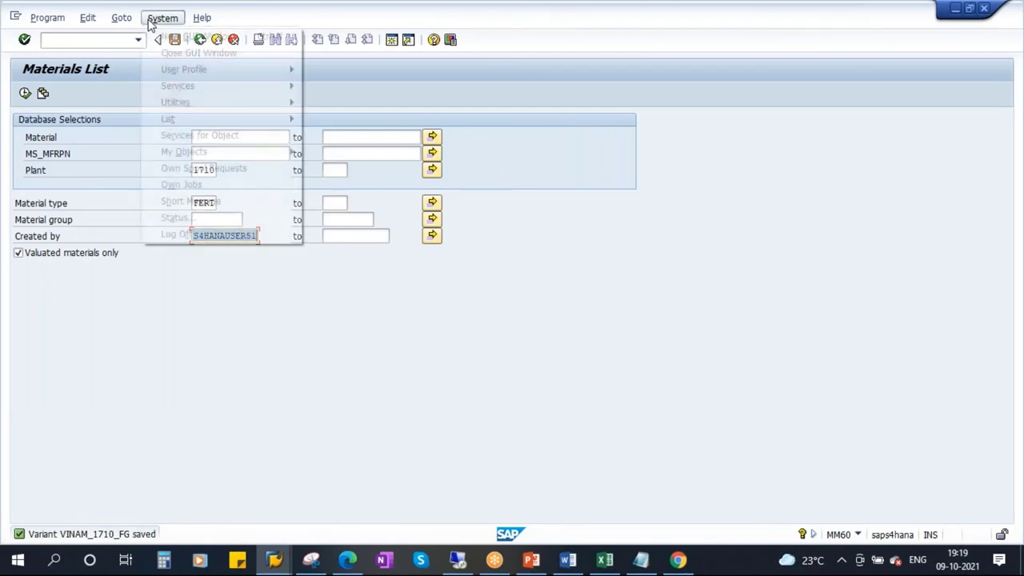
pyautogui.click(182, 235)
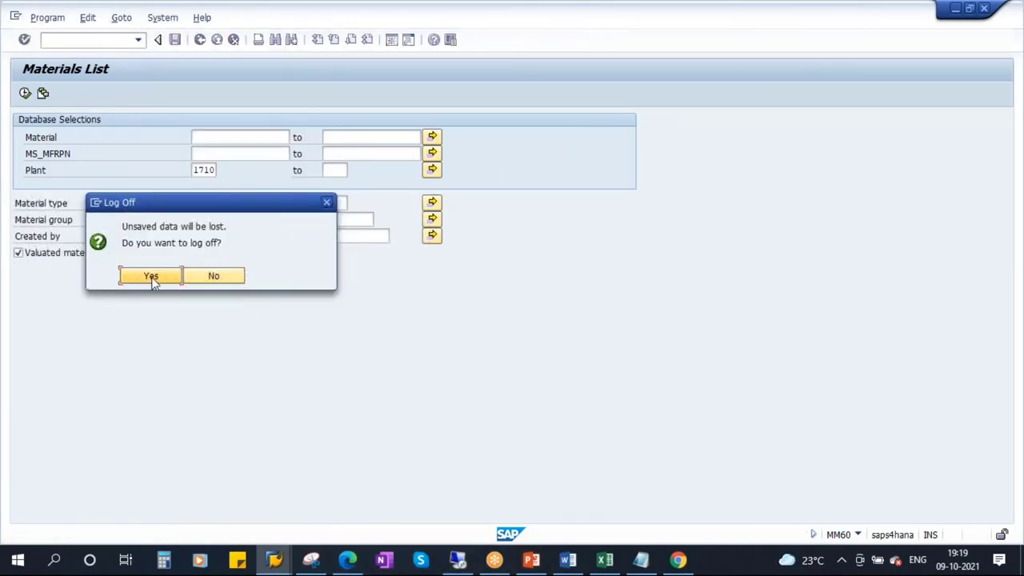
pyautogui.click(151, 277)
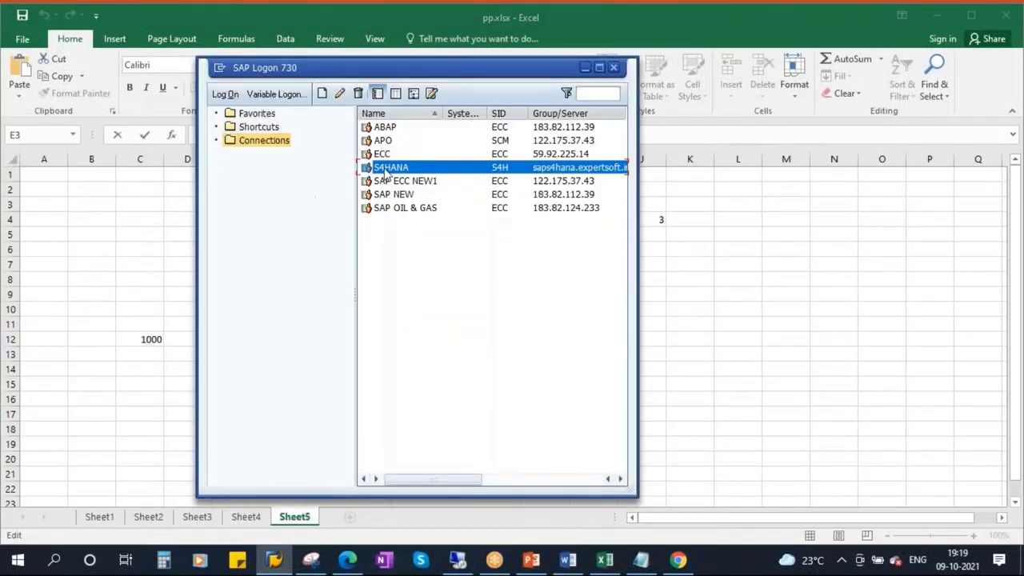
# - Log on to the S4HANA connection in client 400 as S4HANAUSER51, entering the account password
pyautogui.doubleClick(404, 172)
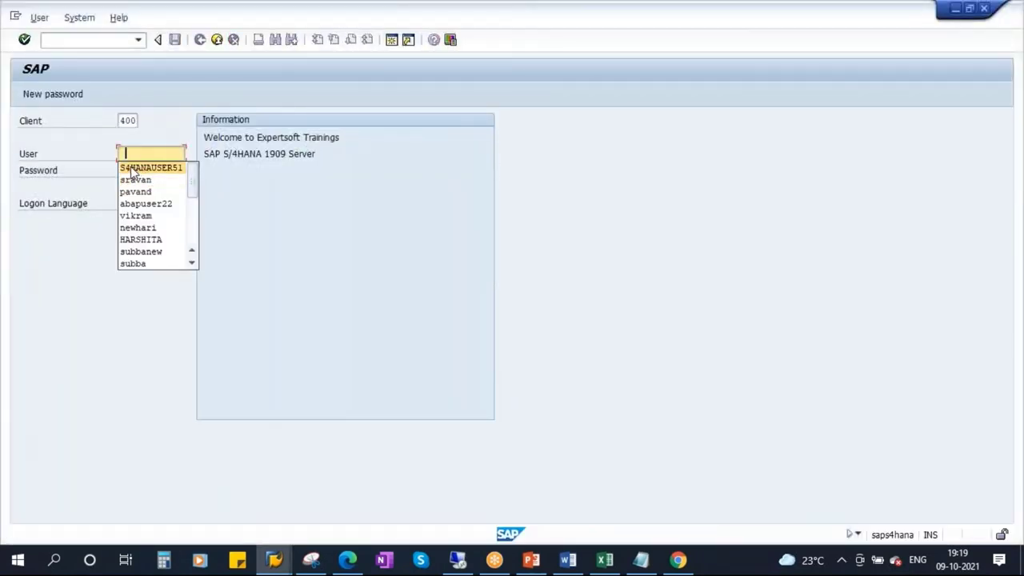
pyautogui.click(143, 168)
pyautogui.click(142, 170)
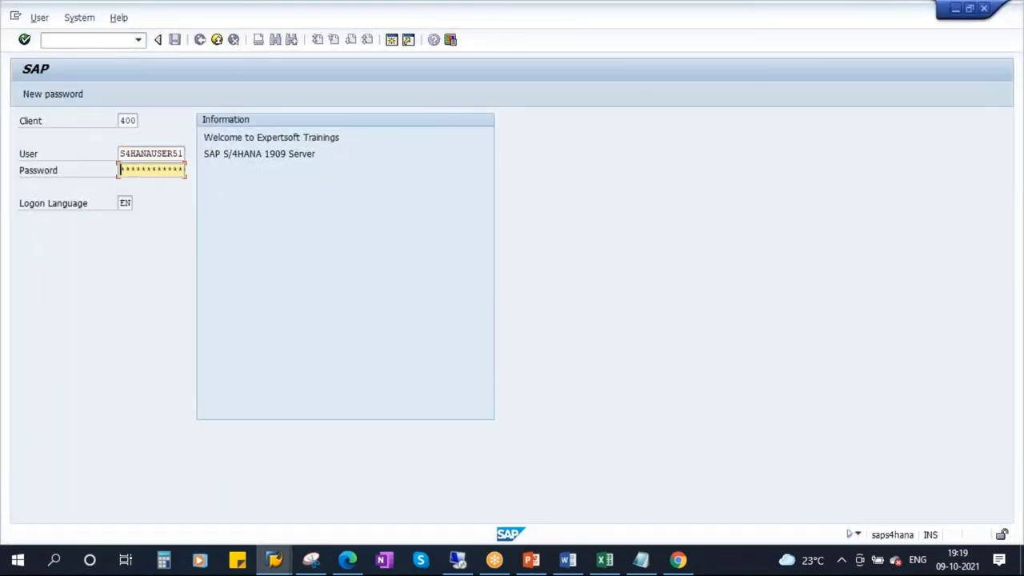
pyautogui.press('capslock')
pyautogui.write('*******')
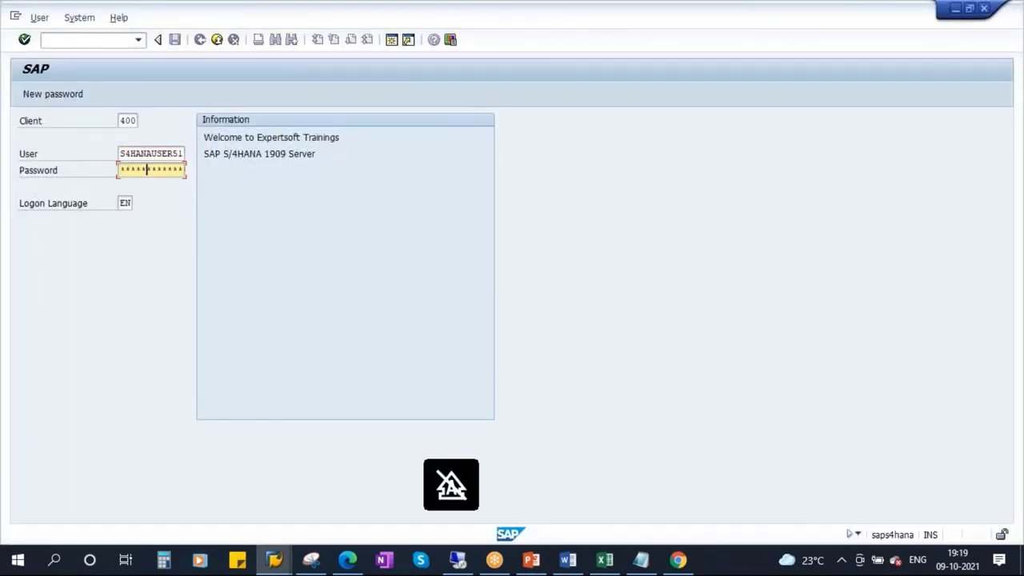
pyautogui.press('Return')
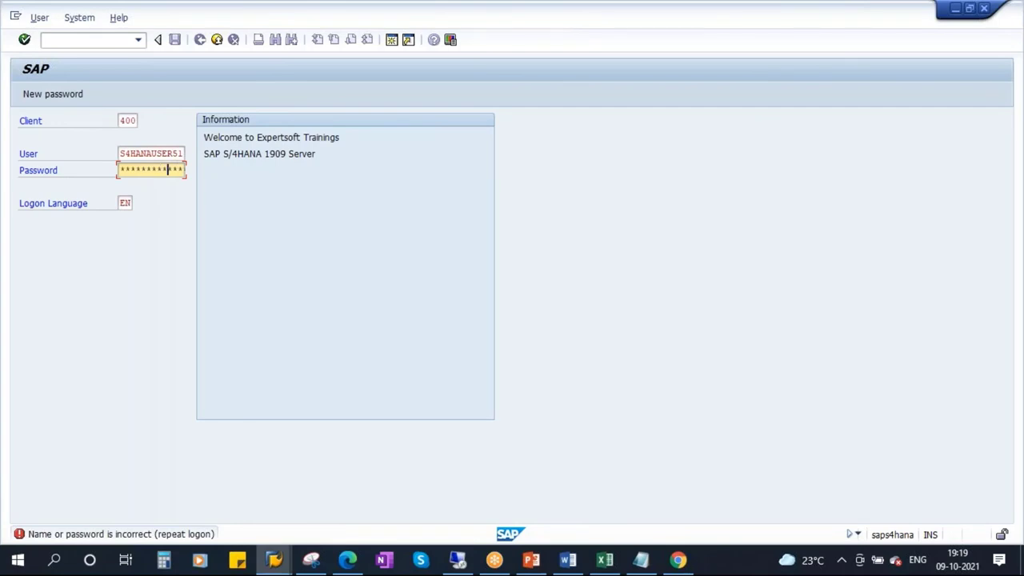
pyautogui.press('Return')
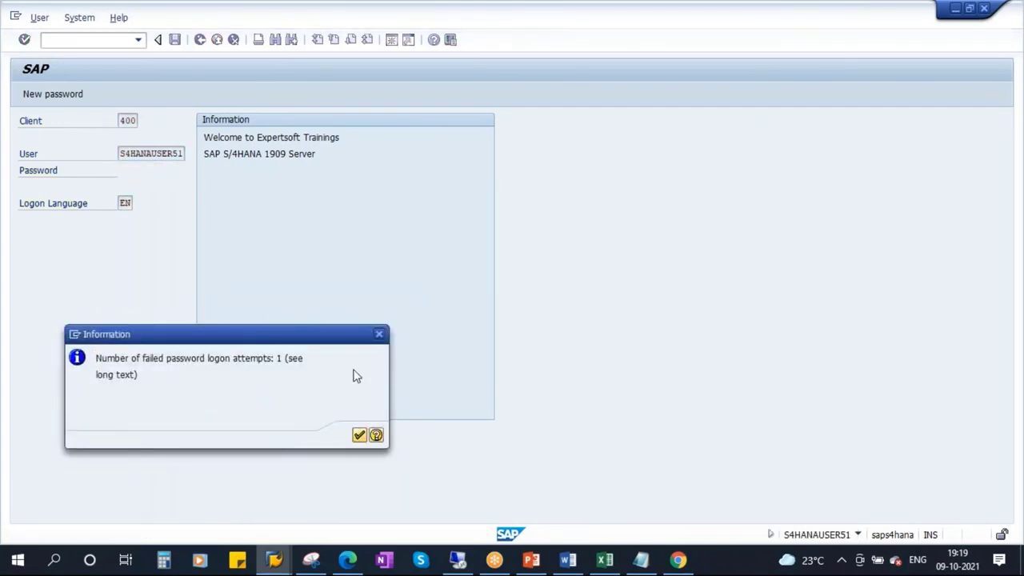
pyautogui.press('Return')
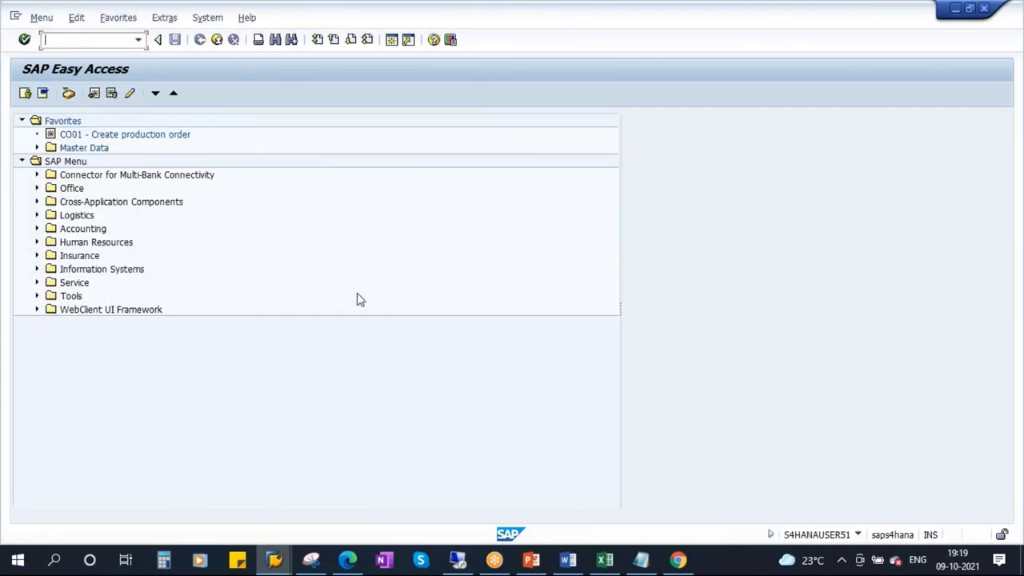
# - Open the materials list transaction MM60 and check the plant, material type and created-by criteria
pyautogui.write('mm60')
pyautogui.press('Return')
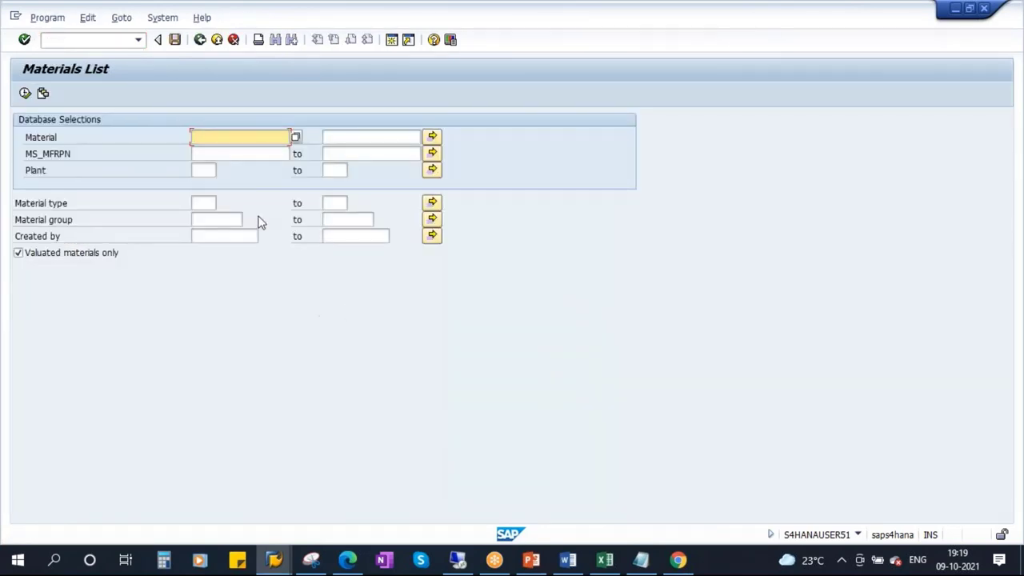
pyautogui.click(203, 169)
pyautogui.click(197, 204)
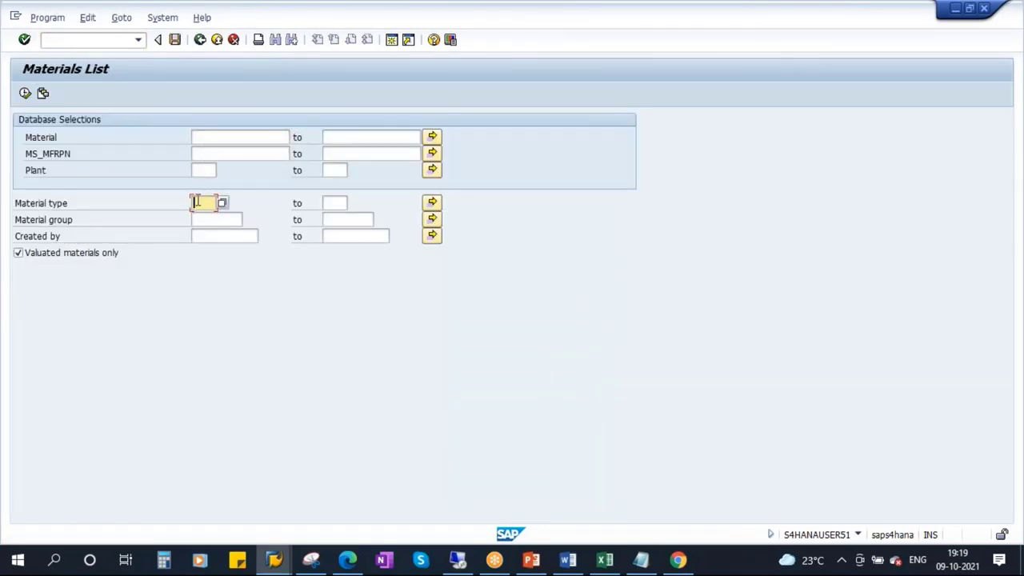
pyautogui.click(204, 169)
pyautogui.click(202, 205)
pyautogui.click(212, 235)
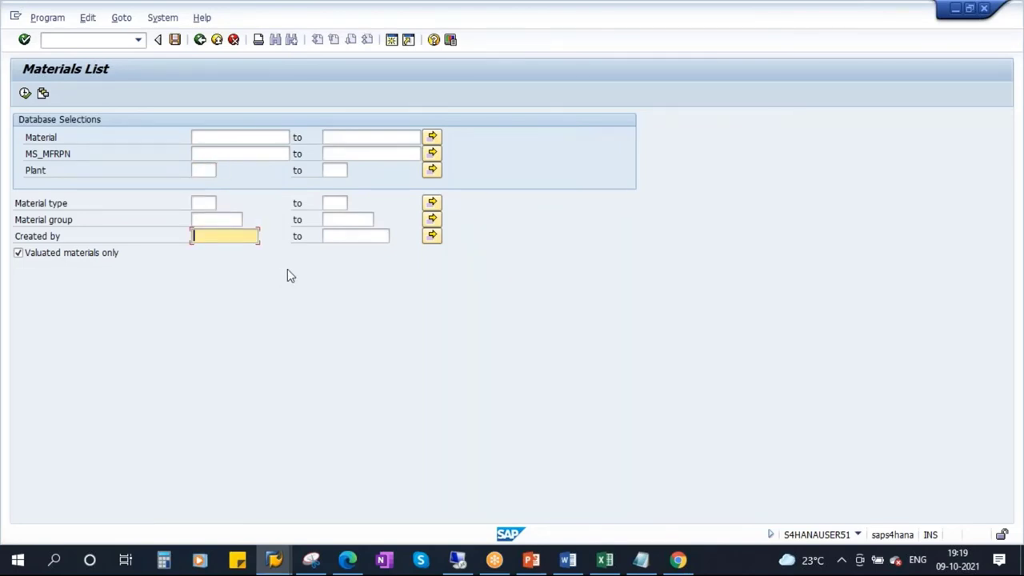
# - Load the saved variant VINAM_1710_FG from the variant catalog into the selection criteria
pyautogui.click(43, 94)
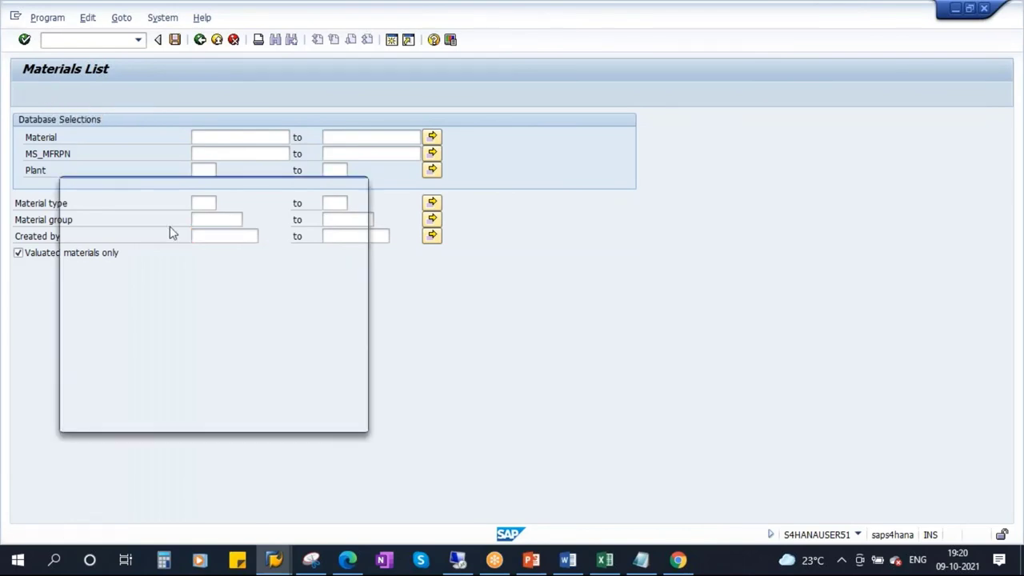
pyautogui.moveTo(192, 190); pyautogui.dragTo(262, 192)
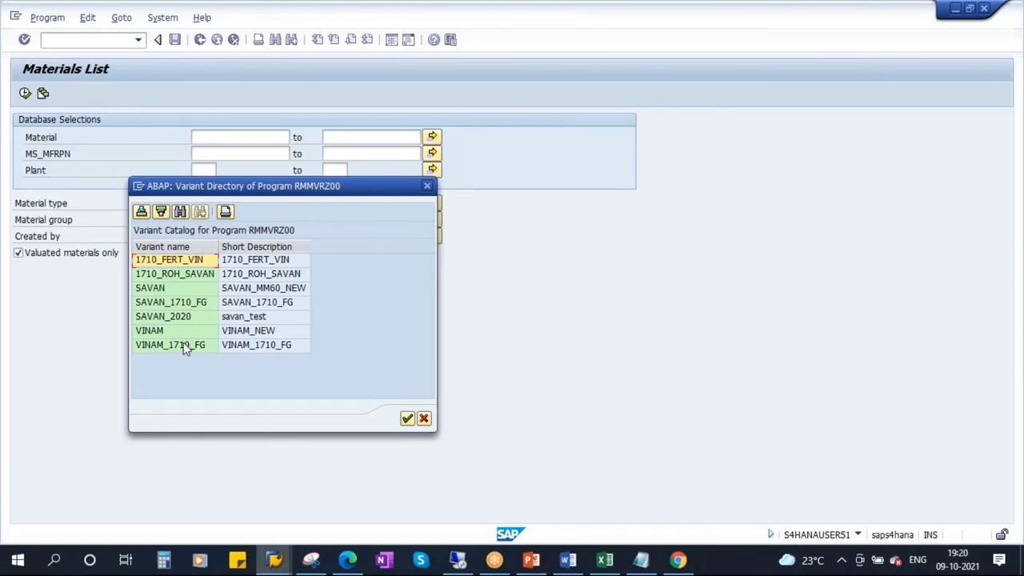
pyautogui.click(183, 344)
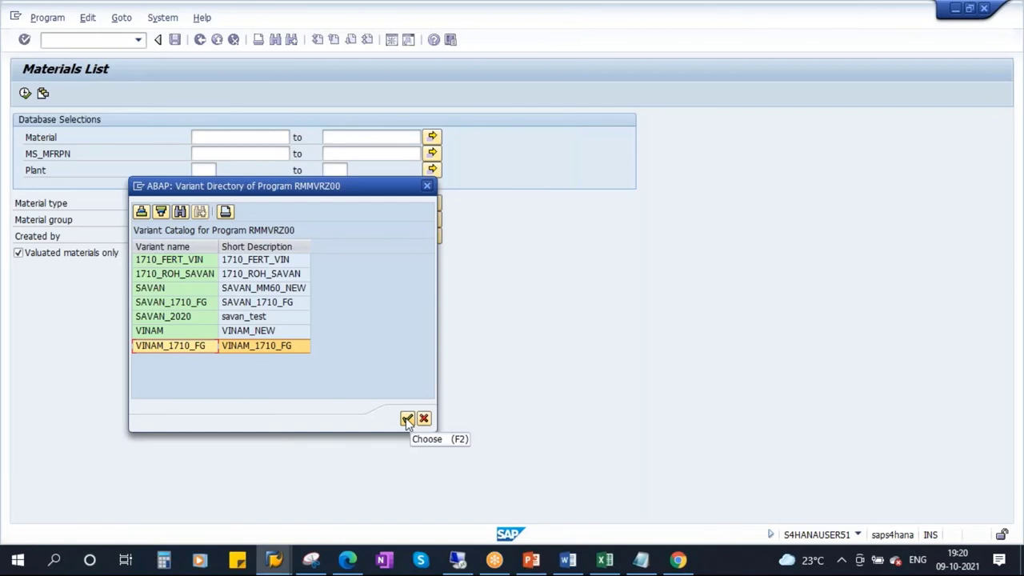
pyautogui.click(407, 419)
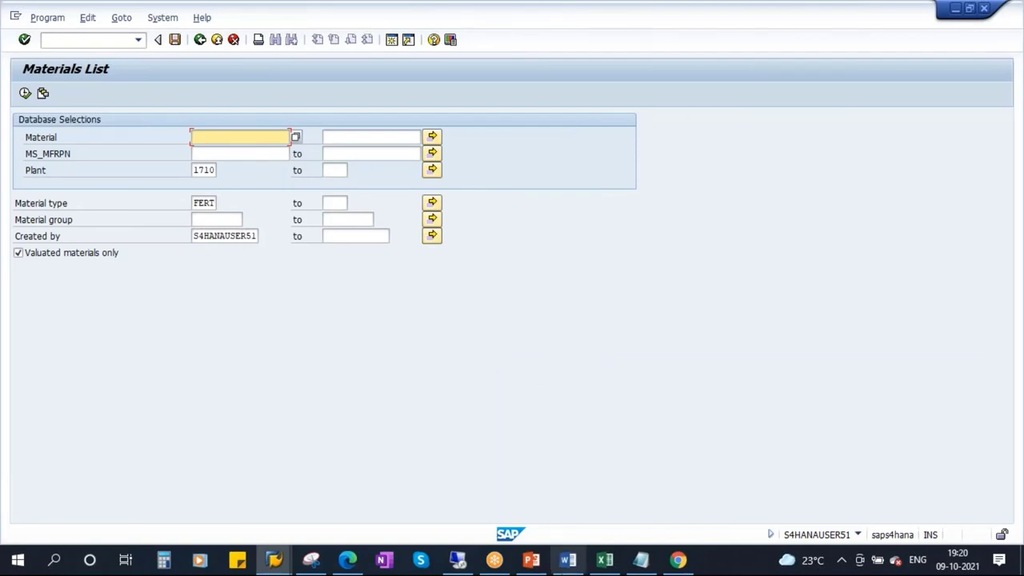
# - Look at the Material Master Reports slide in PowerPoint, return to SAP and run the materials list with the loaded variant
pyautogui.click(531, 560)
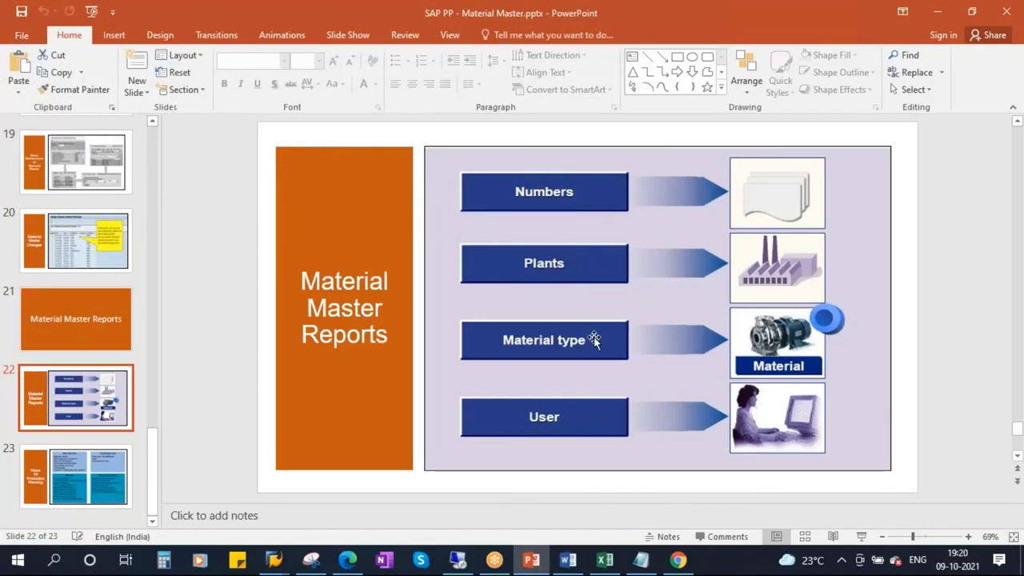
pyautogui.hotkey('alt', 'Tab')
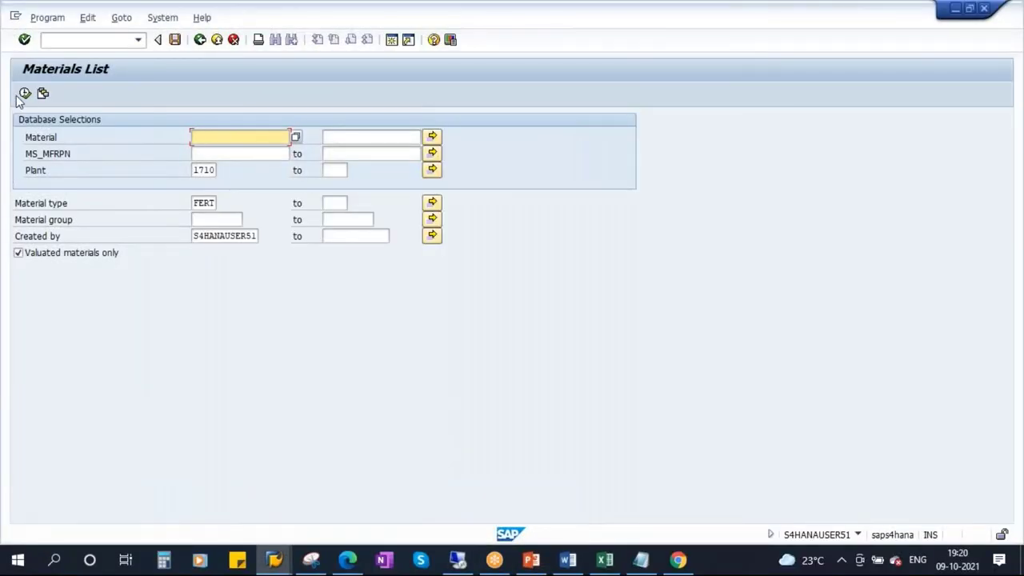
pyautogui.click(24, 94)
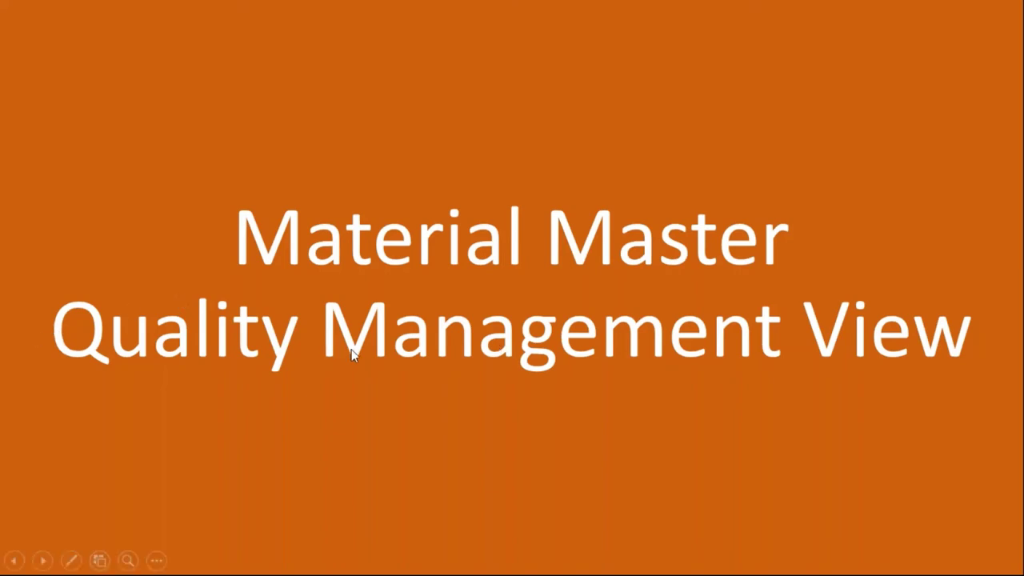
# - End the slide show at the Material Master Quality Management View slide
pyautogui.press('Escape')
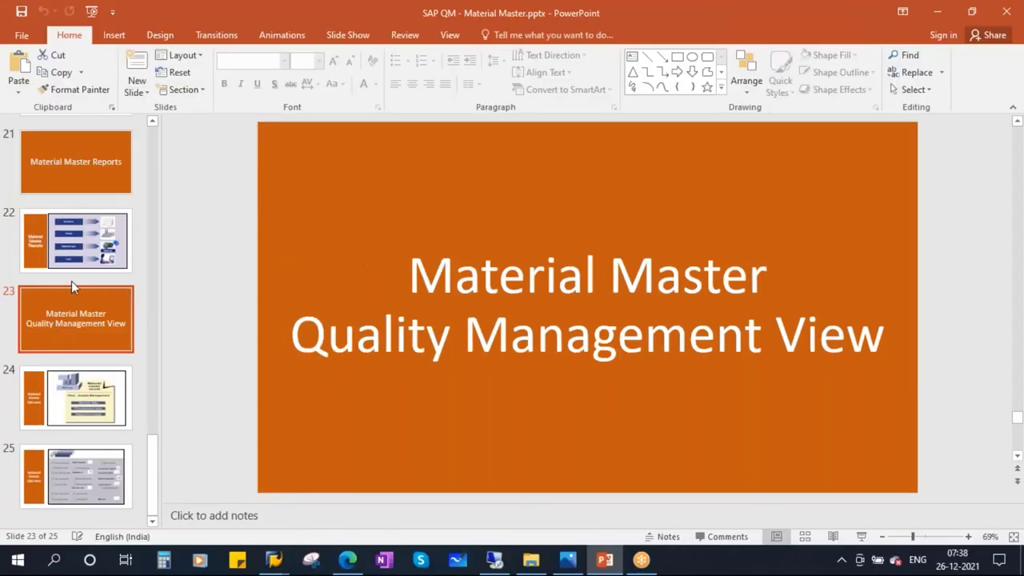
# - Look back through the presentation's slides as far as the introductory material master slides
pyautogui.scroll(12, 70, 281)
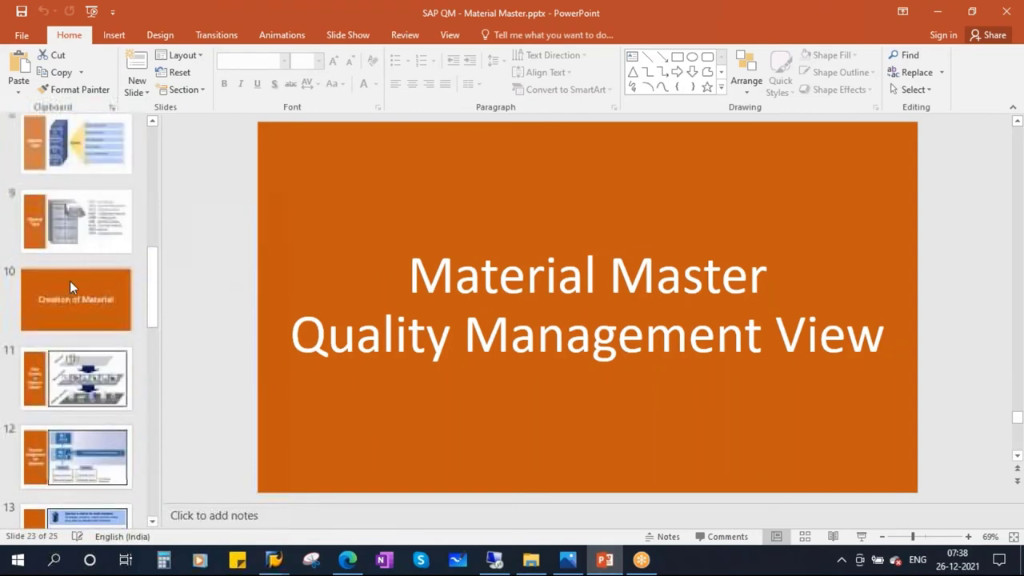
pyautogui.scroll(6, 69, 280)
pyautogui.scroll(-2, 70, 281)
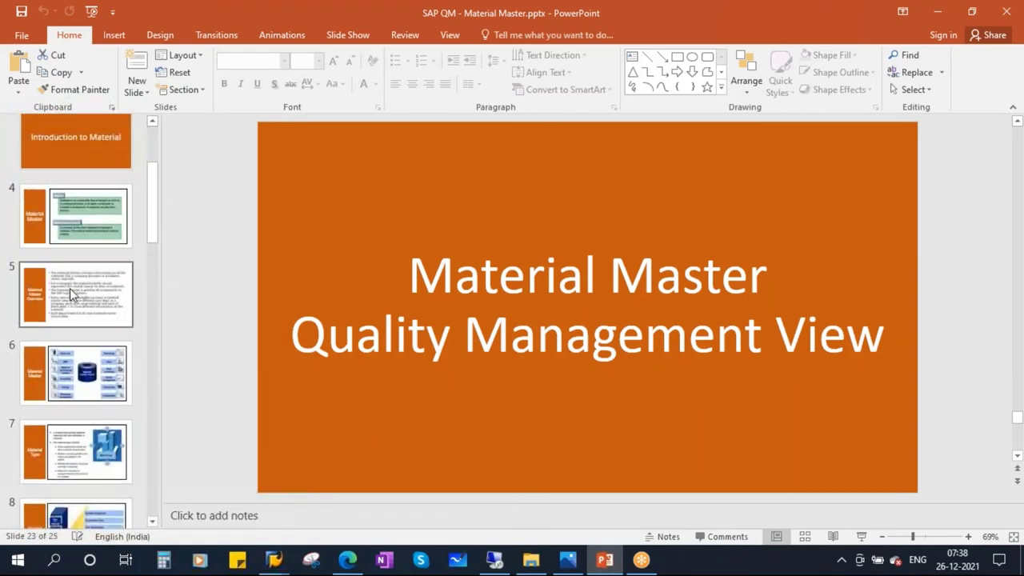
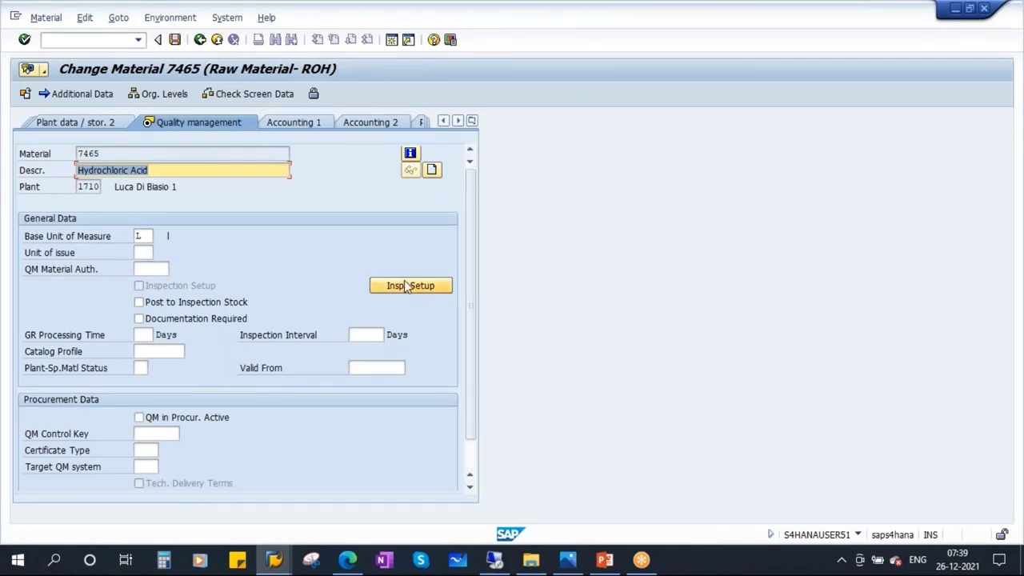
# - Snip material 7465's Quality management view, circle General Data, Procurement Data and Insp. Setup on it, discard the snip and review the view
pyautogui.scroll(-1, 469, 281)
pyautogui.scroll(1, 468, 292)
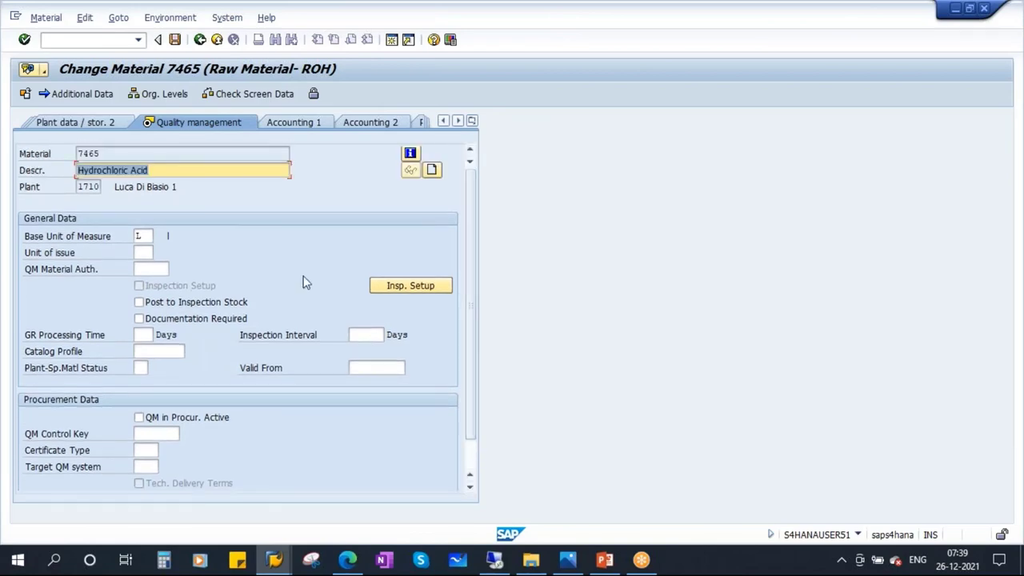
pyautogui.click(311, 560)
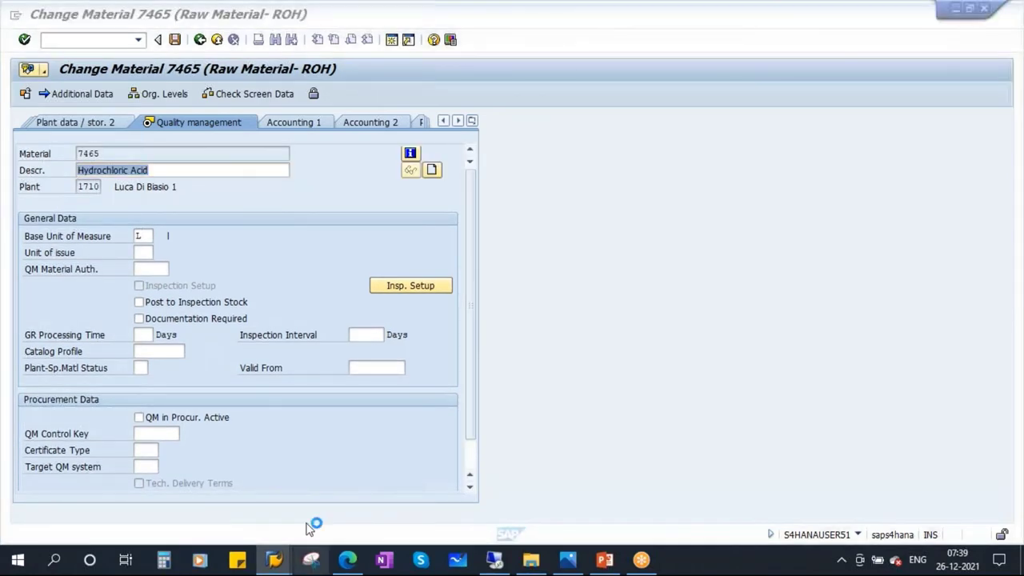
pyautogui.click(676, 306)
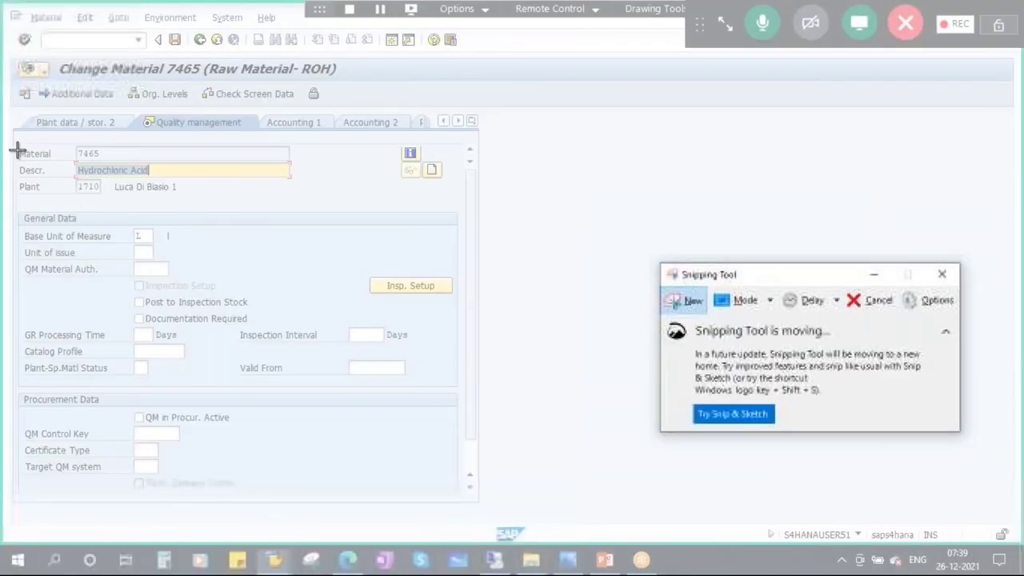
pyautogui.moveTo(12, 141); pyautogui.dragTo(483, 517)
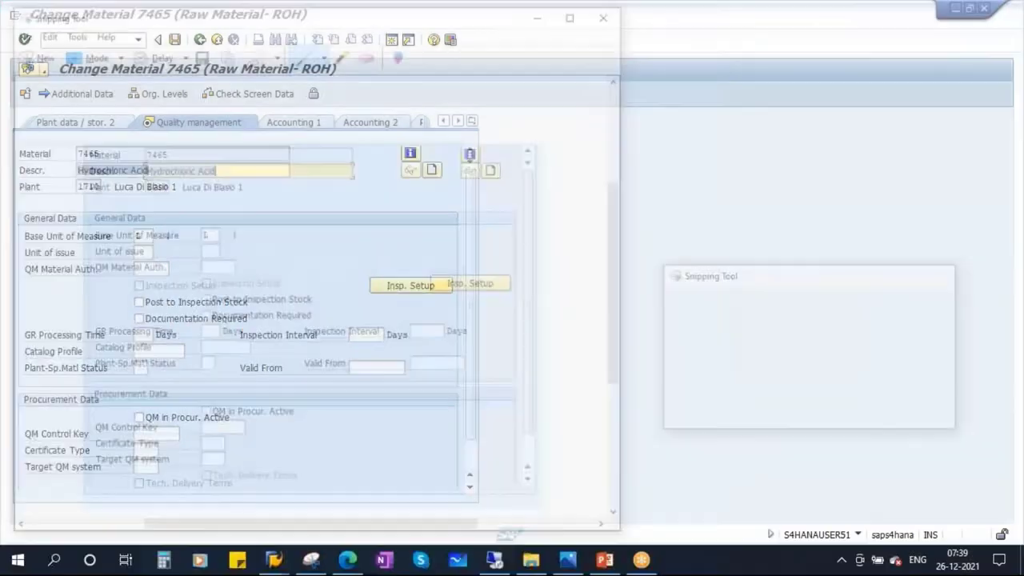
pyautogui.moveTo(99, 207)
pyautogui.mouseDown()
pyautogui.moveTo(57, 309)
pyautogui.moveTo(172, 366)
pyautogui.moveTo(340, 288)
pyautogui.moveTo(128, 206)
pyautogui.moveTo(96, 207)
pyautogui.mouseUp()
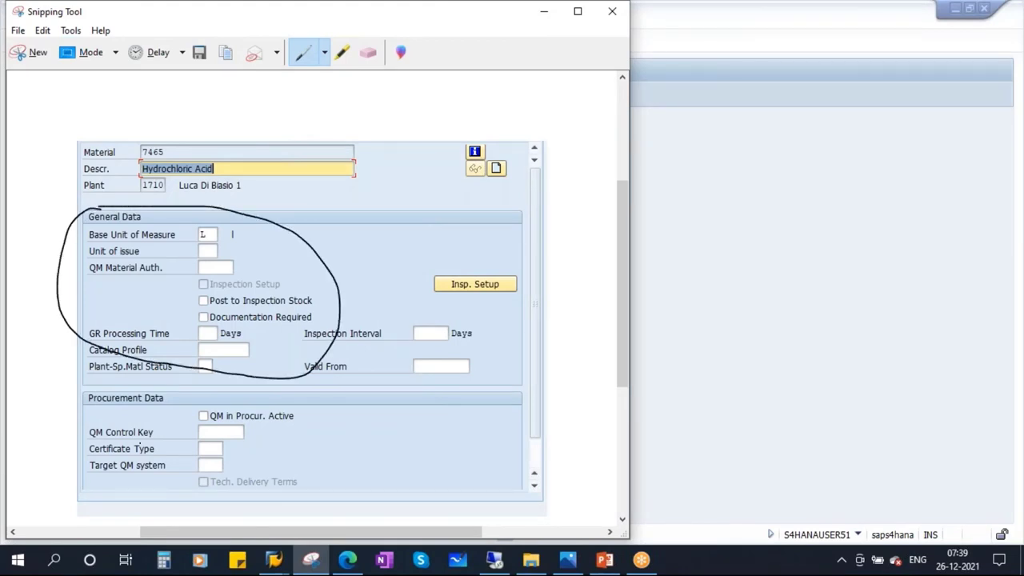
pyautogui.moveTo(96, 389)
pyautogui.mouseDown()
pyautogui.moveTo(80, 464)
pyautogui.moveTo(328, 505)
pyautogui.moveTo(284, 400)
pyautogui.moveTo(94, 385)
pyautogui.mouseUp()
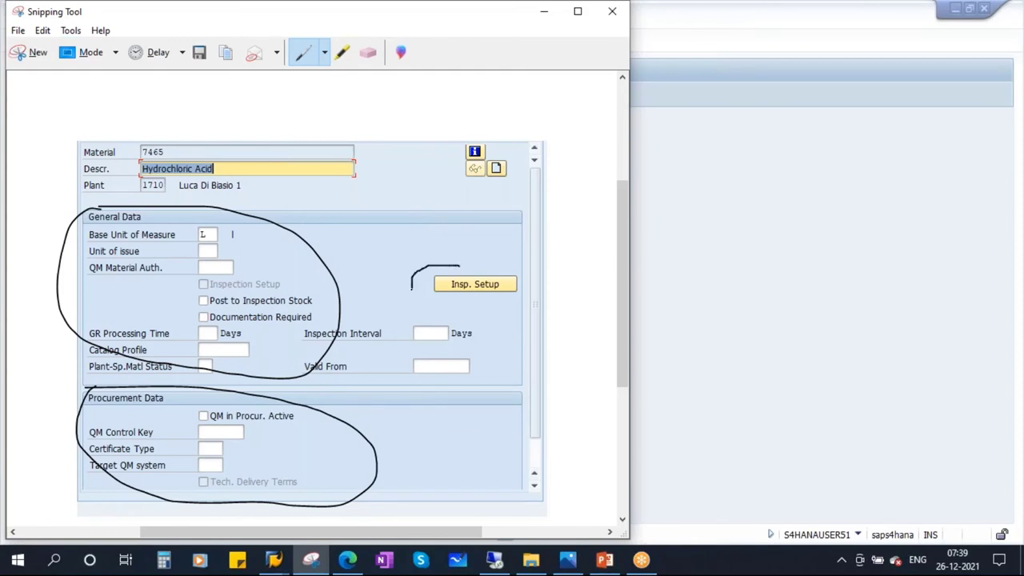
pyautogui.moveTo(411, 290)
pyautogui.mouseDown()
pyautogui.moveTo(522, 320)
pyautogui.moveTo(537, 267)
pyautogui.moveTo(432, 262)
pyautogui.mouseUp()
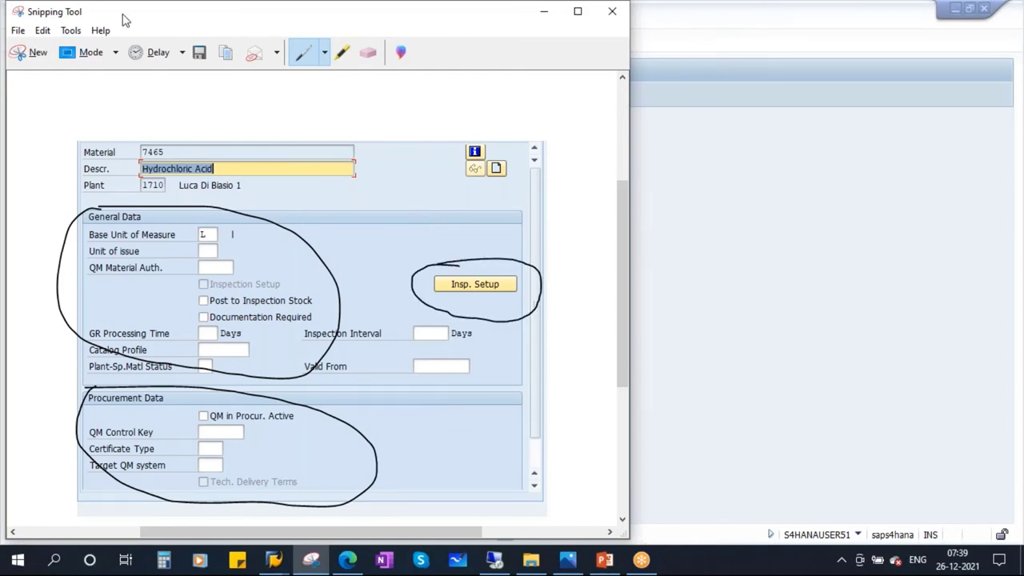
pyautogui.moveTo(126, 24); pyautogui.dragTo(126, 88)
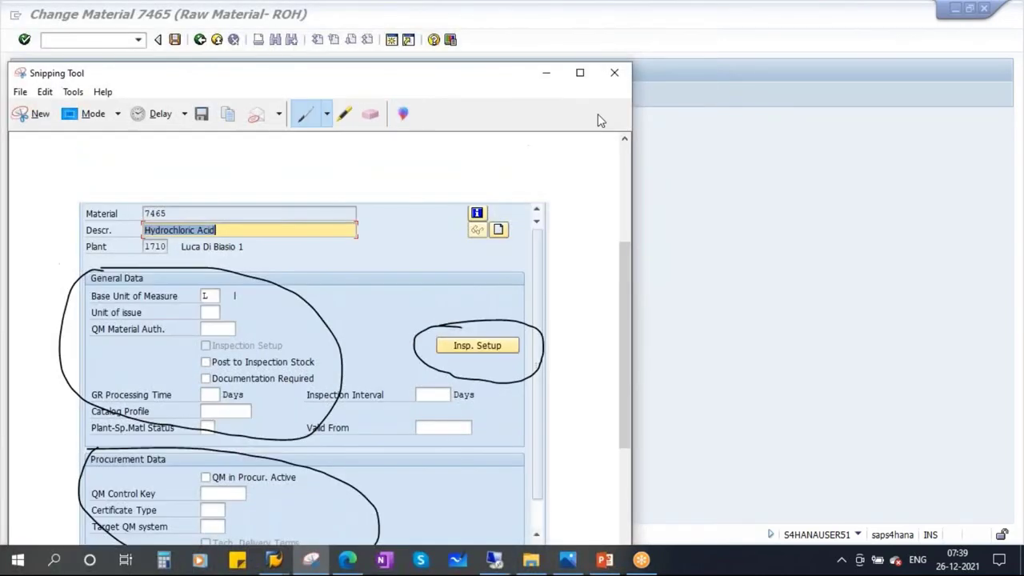
pyautogui.click(610, 73)
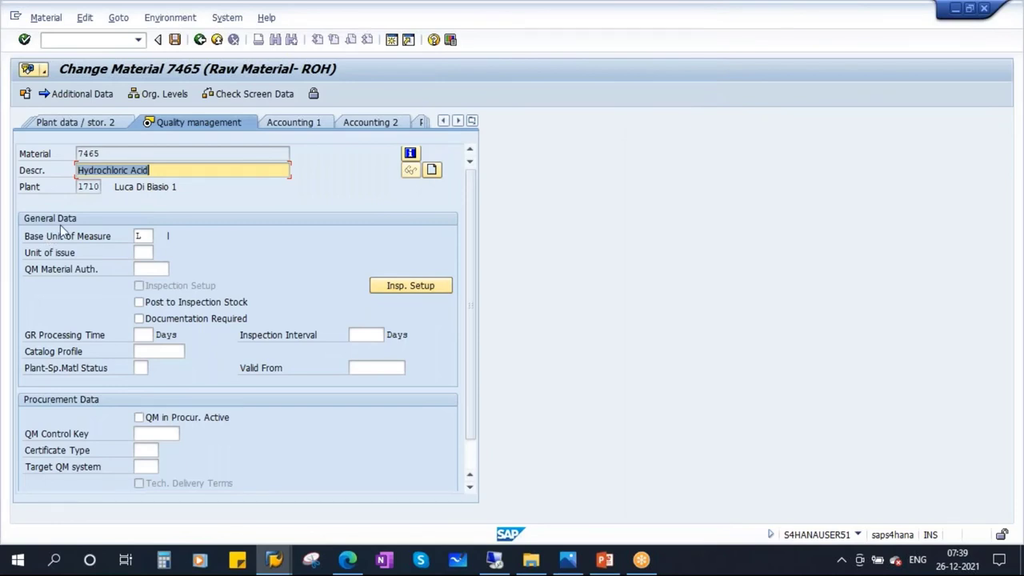
pyautogui.scroll(-1, 307, 483)
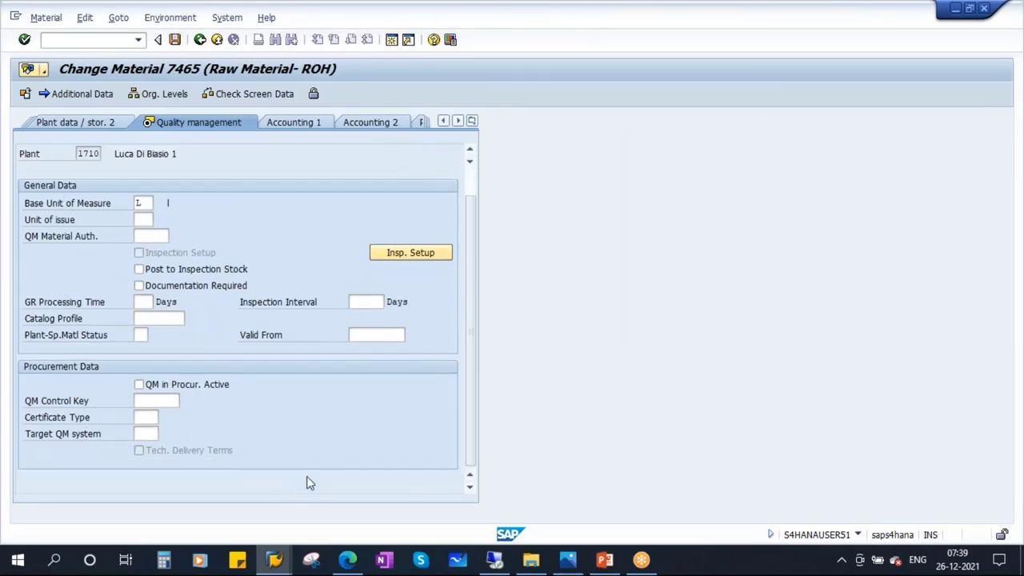
pyautogui.scroll(1, 258, 395)
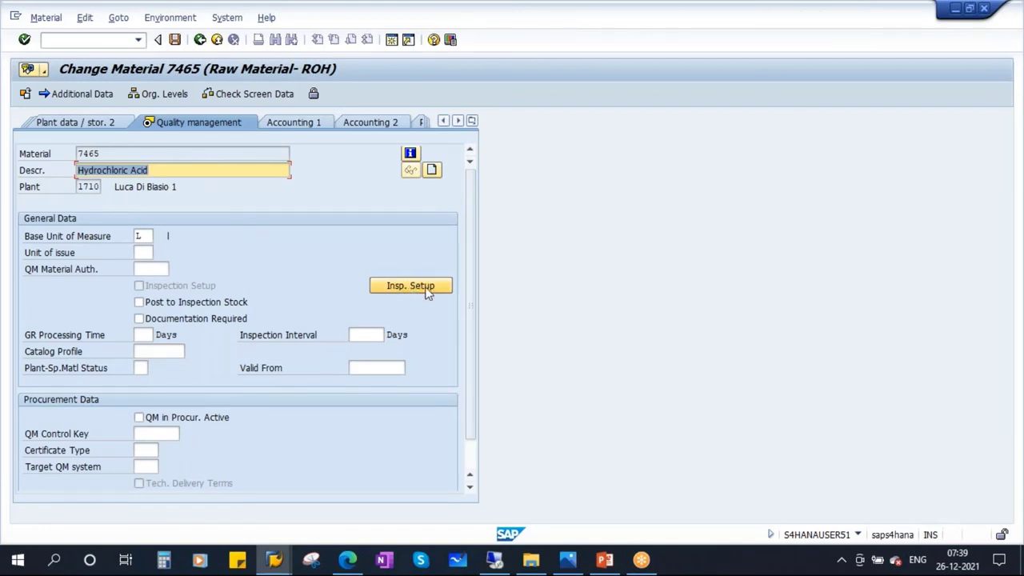
# - Switch to PowerPoint, present the inspection type 01 slide, mark its heading and settings in ink, erase the marks and end the show
pyautogui.click(603, 560)
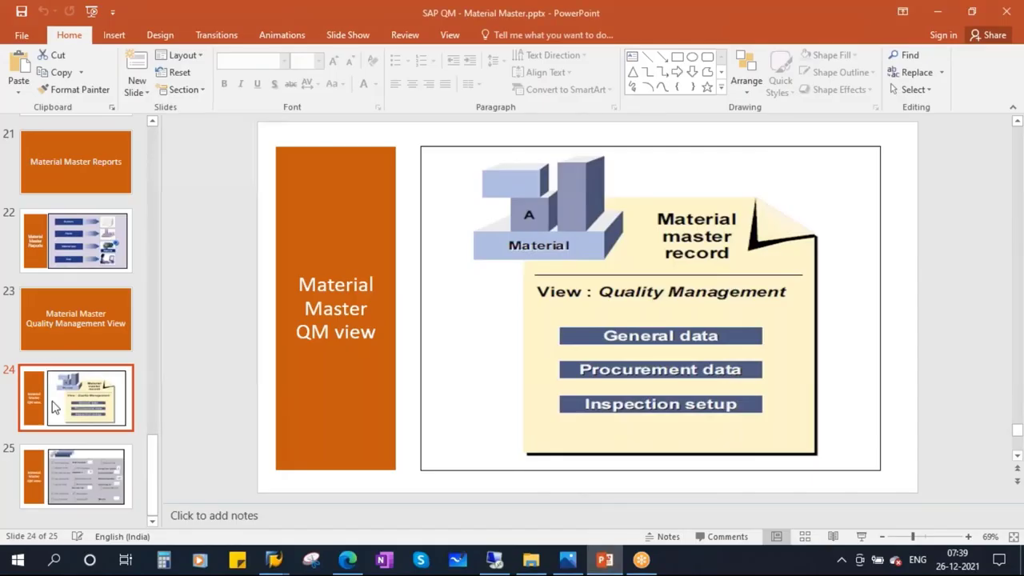
pyautogui.click(78, 465)
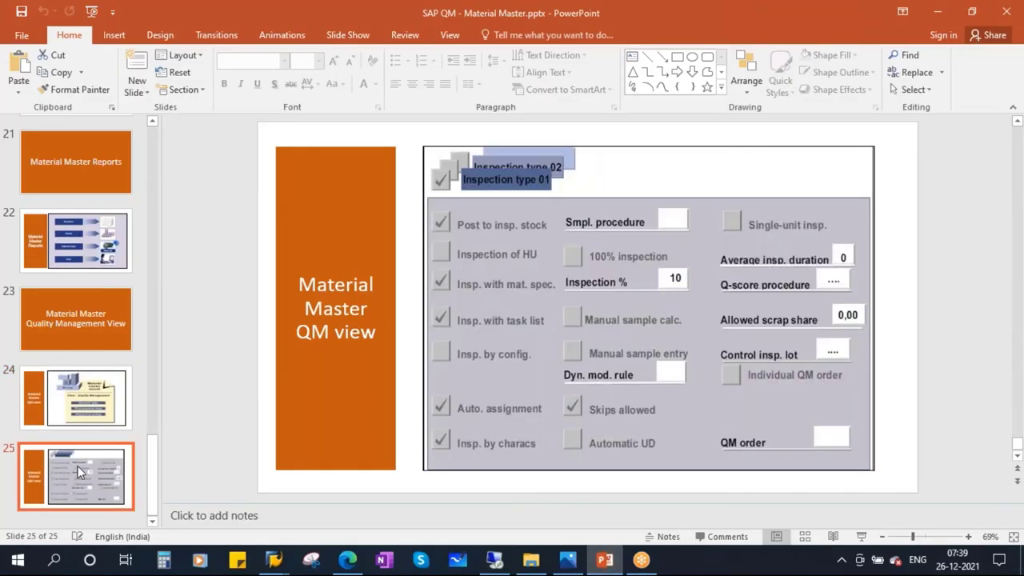
pyautogui.click(862, 537)
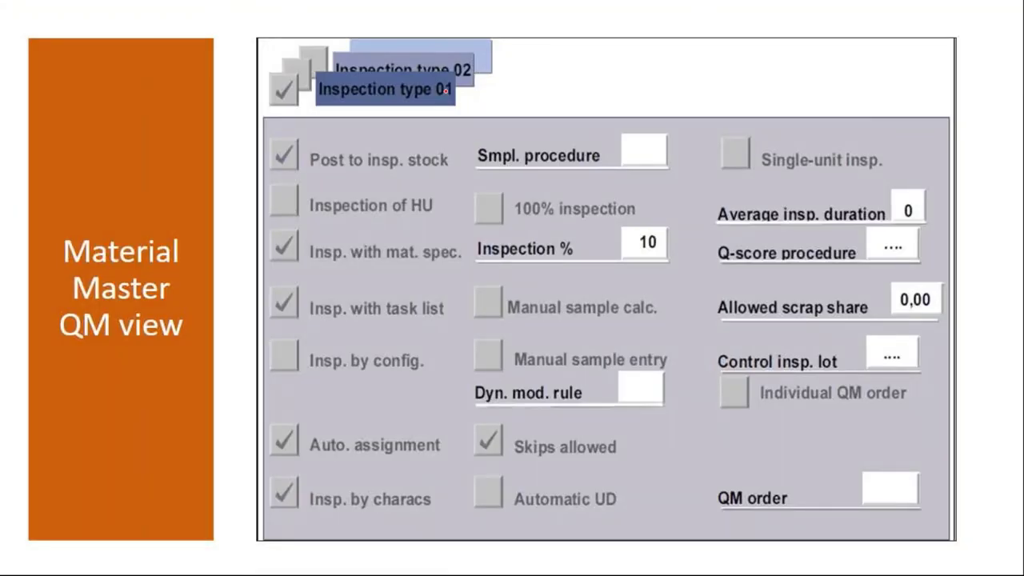
pyautogui.moveTo(445, 91)
pyautogui.mouseDown()
pyautogui.moveTo(516, 78)
pyautogui.moveTo(504, 90)
pyautogui.mouseUp()
pyautogui.moveTo(292, 128)
pyautogui.mouseDown()
pyautogui.moveTo(256, 179)
pyautogui.moveTo(352, 515)
pyautogui.moveTo(792, 545)
pyautogui.moveTo(990, 320)
pyautogui.moveTo(847, 130)
pyautogui.moveTo(294, 122)
pyautogui.mouseUp()
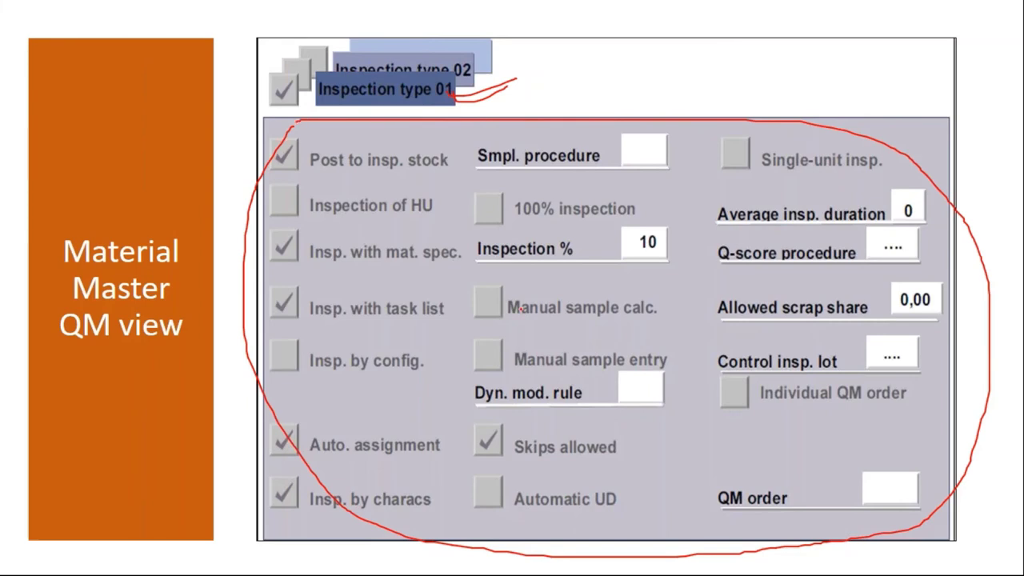
pyautogui.press('e')
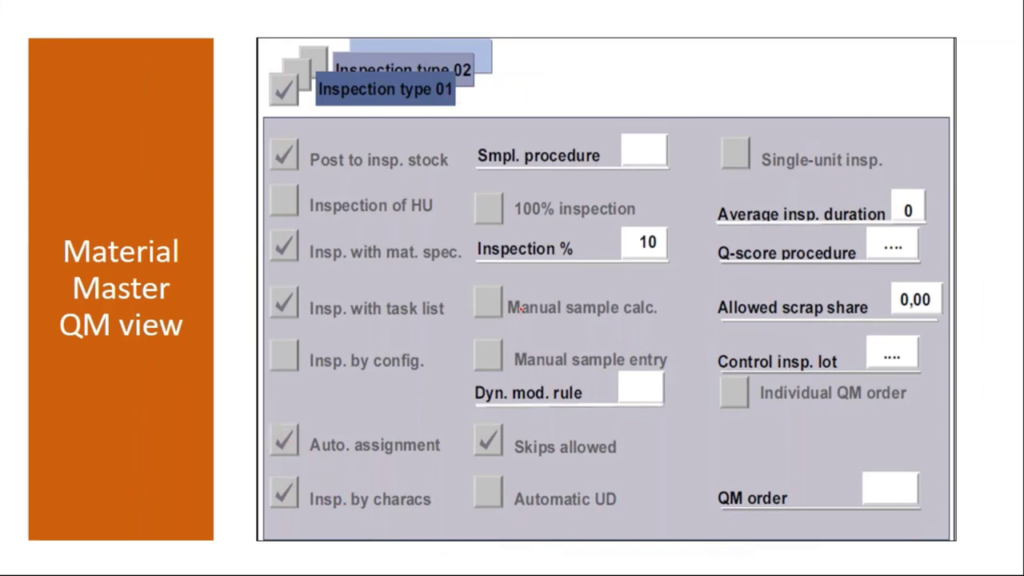
pyautogui.press('Escape')
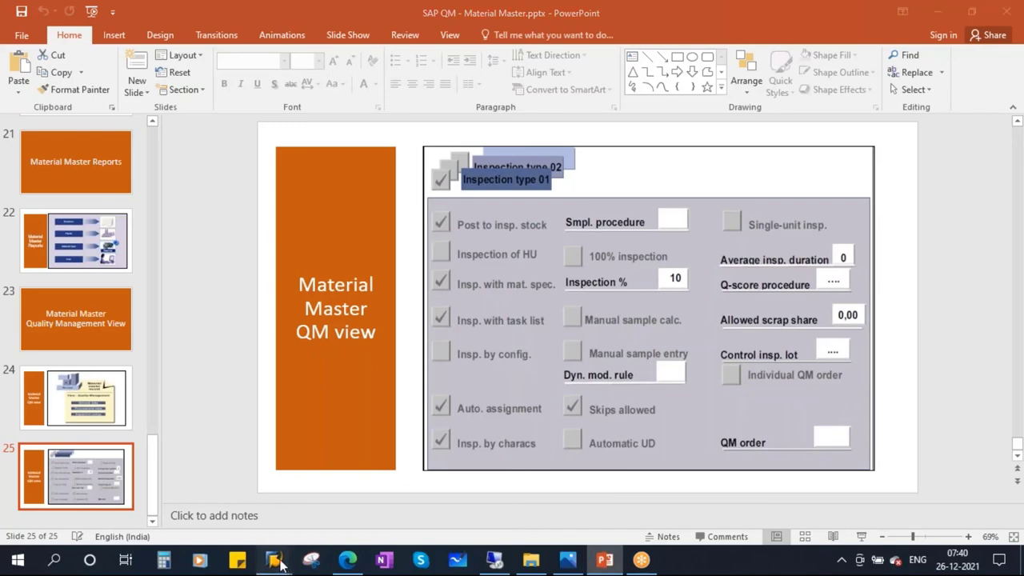
# - Return to SAP and open the inspection setup of material 7465, moving its window clear of the material data
pyautogui.moveTo(280, 564)
pyautogui.click(393, 480)
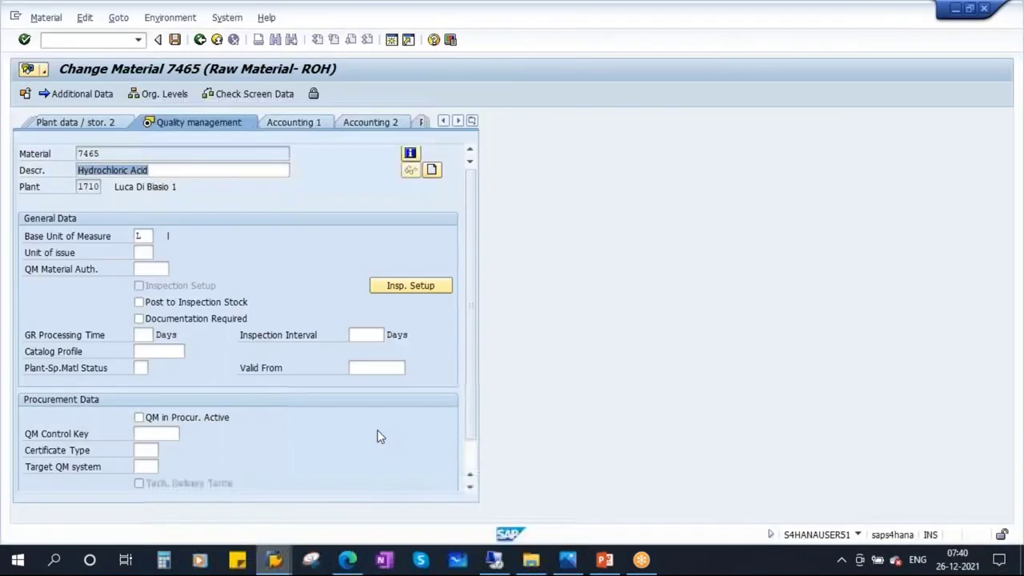
pyautogui.click(120, 153)
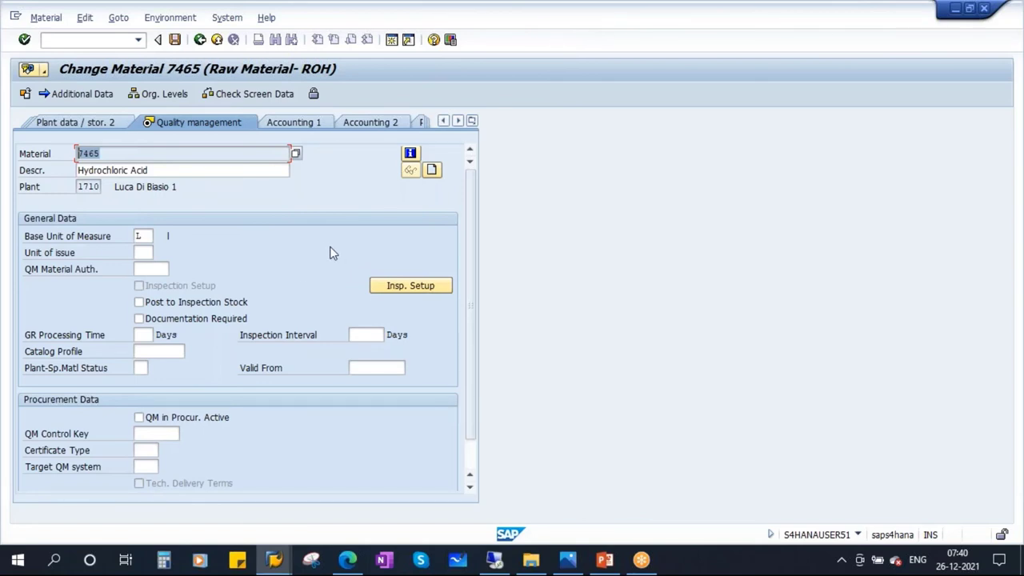
pyautogui.click(418, 286)
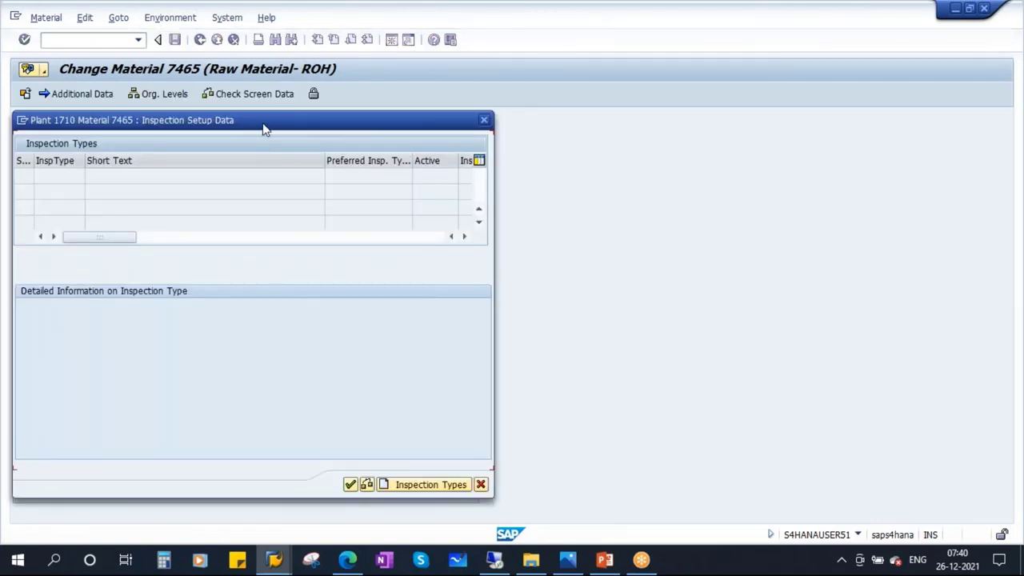
pyautogui.moveTo(264, 128); pyautogui.dragTo(430, 128)
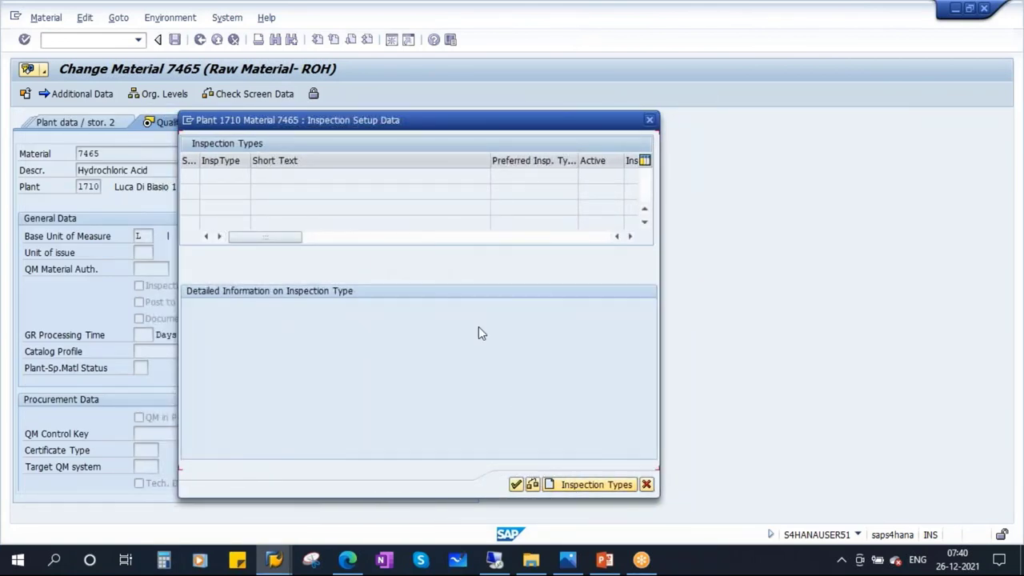
# - Add inspection type 01, Goods Receipt Insp. for Purchase Order, to material 7465's inspection setup and display its detailed settings
pyautogui.click(580, 486)
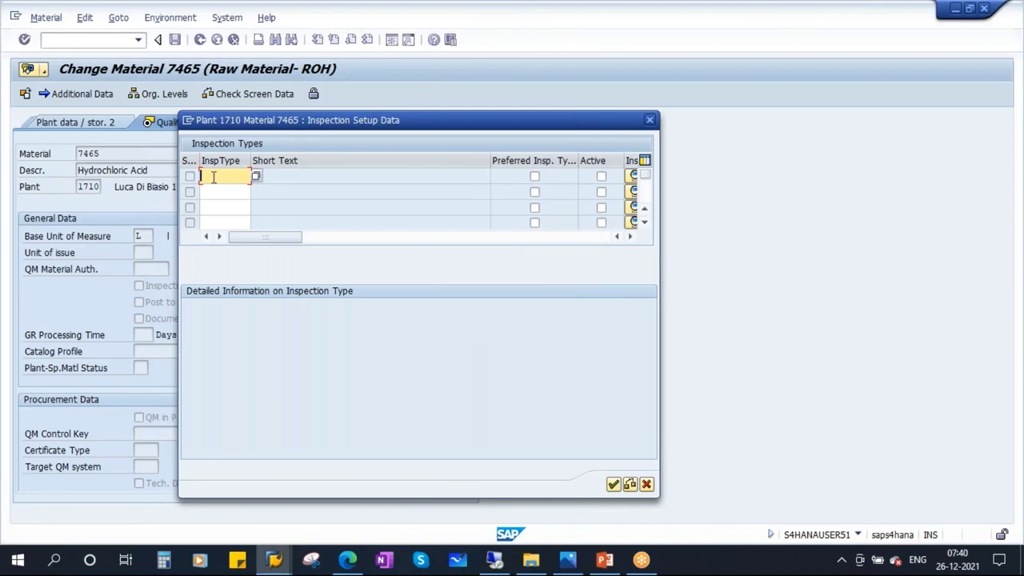
pyautogui.click(256, 177)
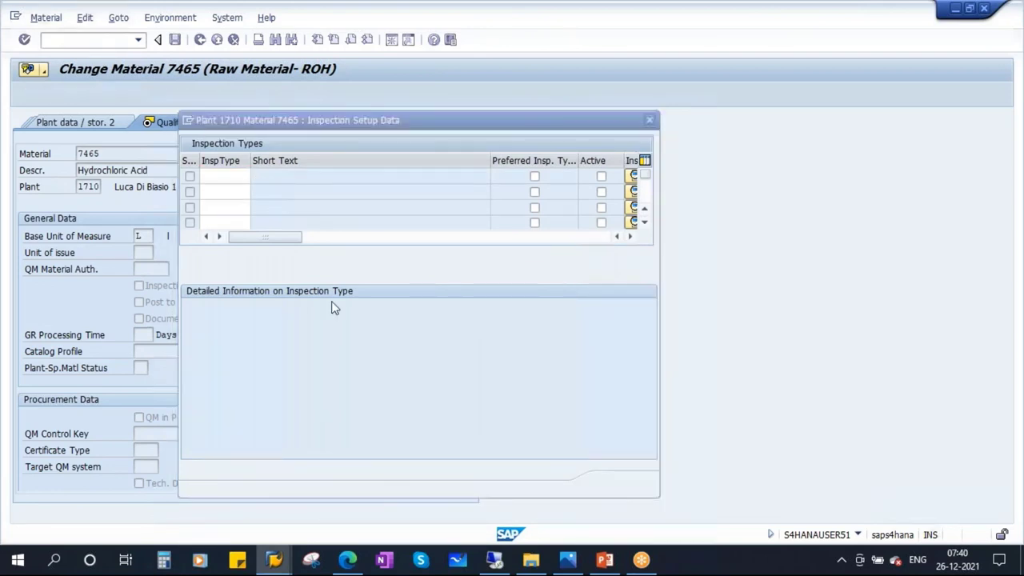
pyautogui.moveTo(202, 76); pyautogui.dragTo(474, 91)
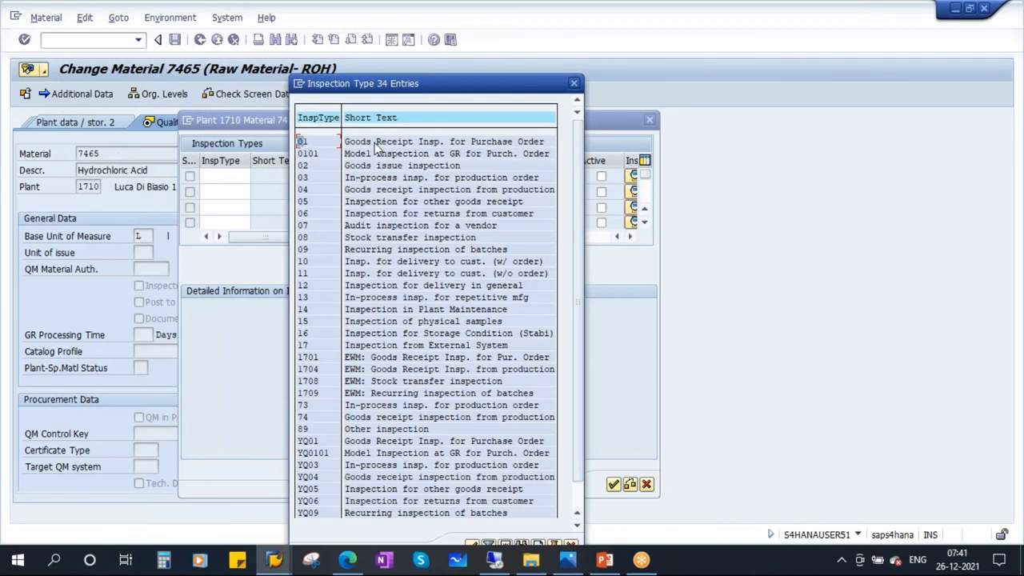
pyautogui.click(483, 147)
pyautogui.click(307, 145)
pyautogui.moveTo(435, 89); pyautogui.dragTo(454, 45)
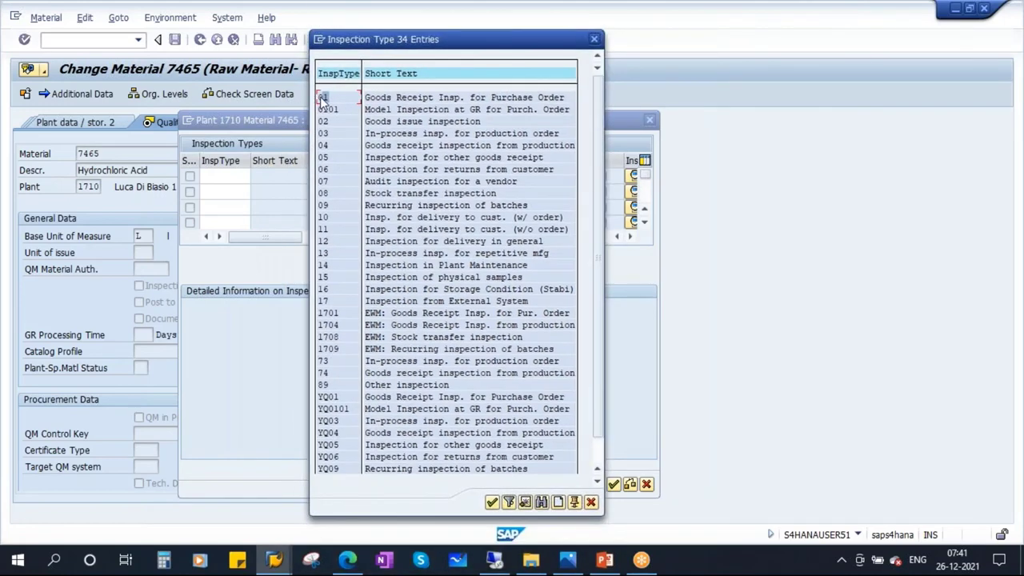
pyautogui.click(492, 502)
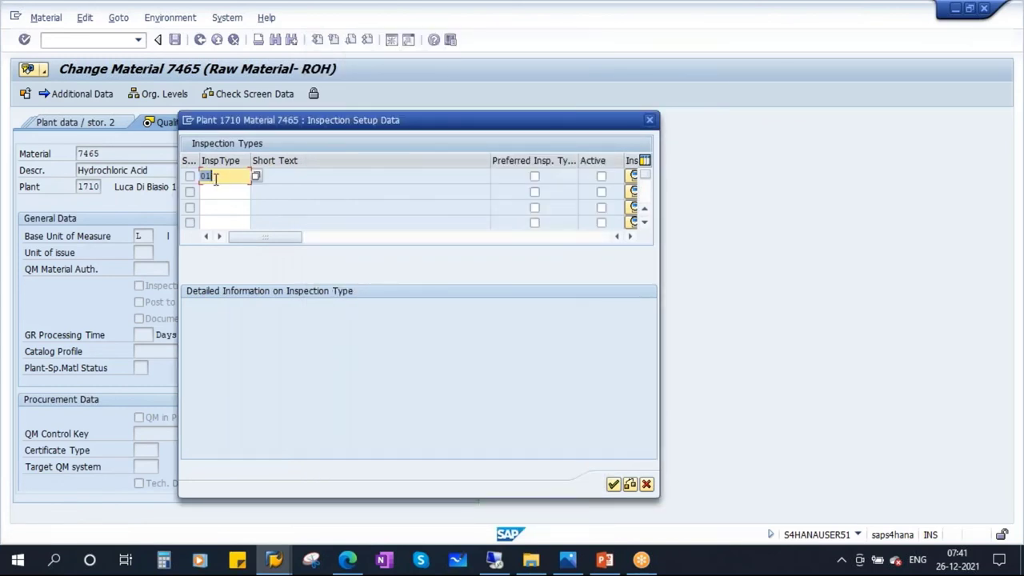
pyautogui.click(631, 485)
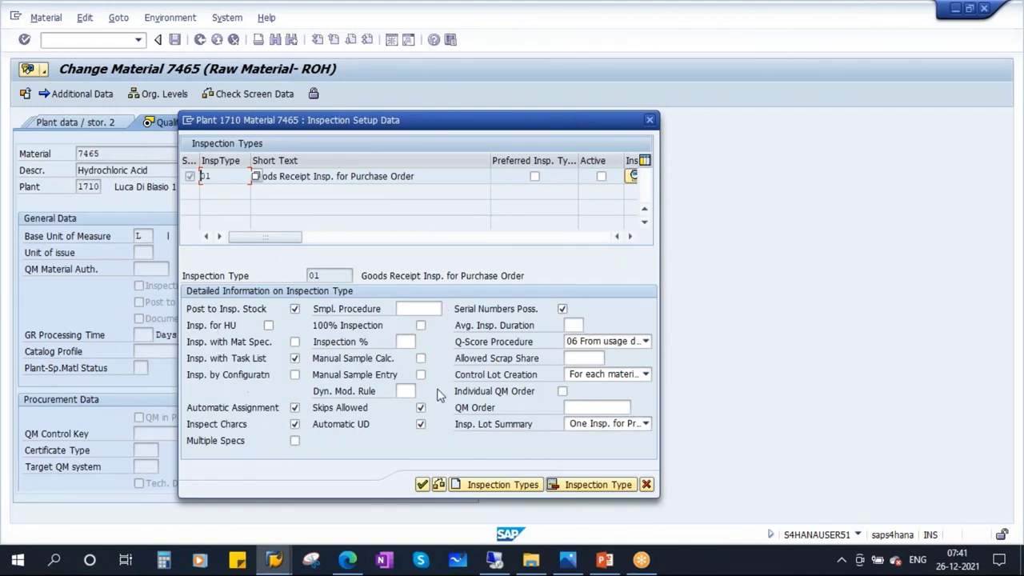
# - Switch to the SAP session showing the materials list and go back to SAP Easy Access
pyautogui.click(274, 560)
pyautogui.click(255, 487)
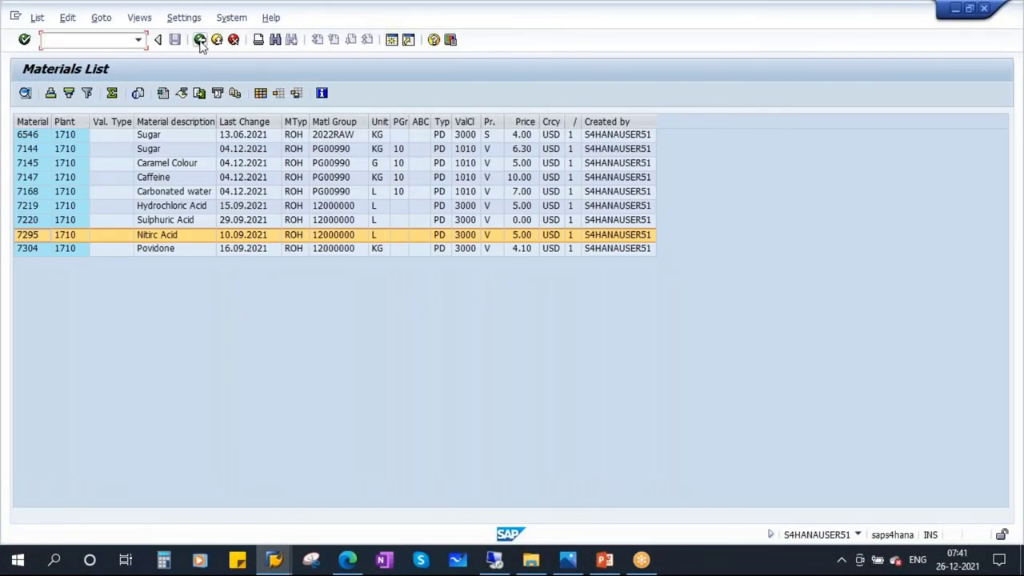
pyautogui.click(200, 40)
pyautogui.click(200, 40)
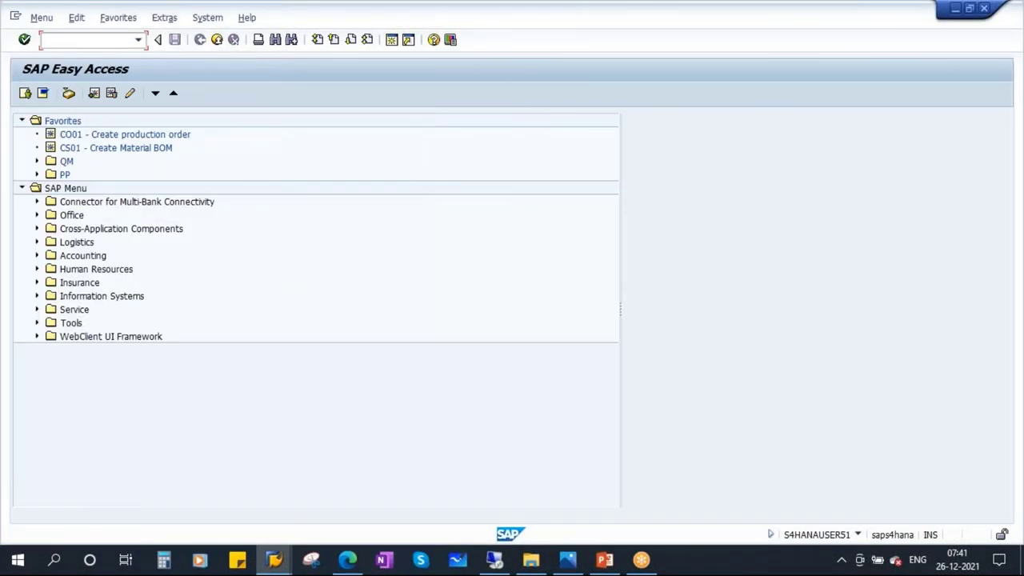
# - Open the Customizing project execution transaction and display the SAP Reference IMG around the Quality Management node
pyautogui.press('Return')
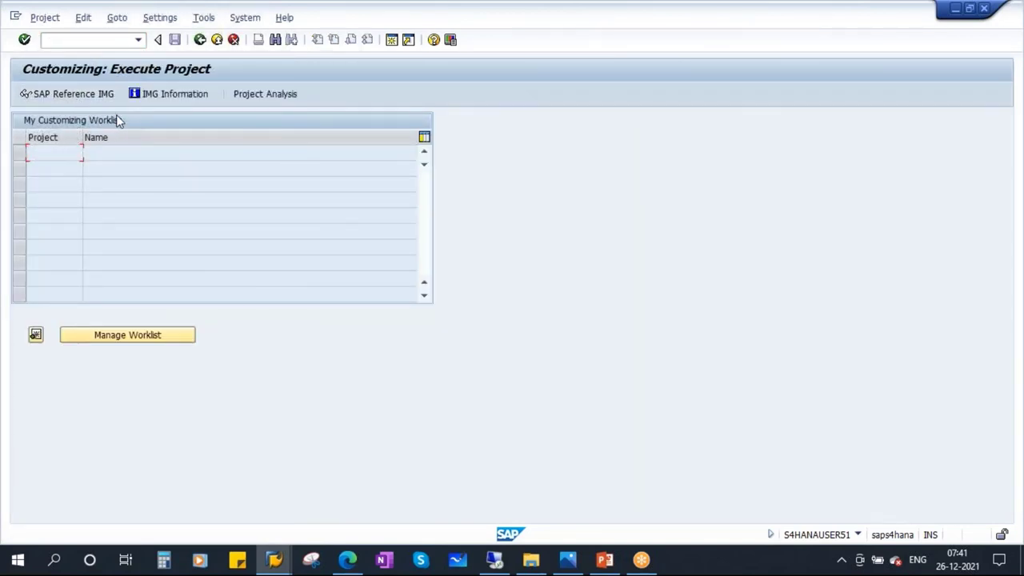
pyautogui.click(71, 93)
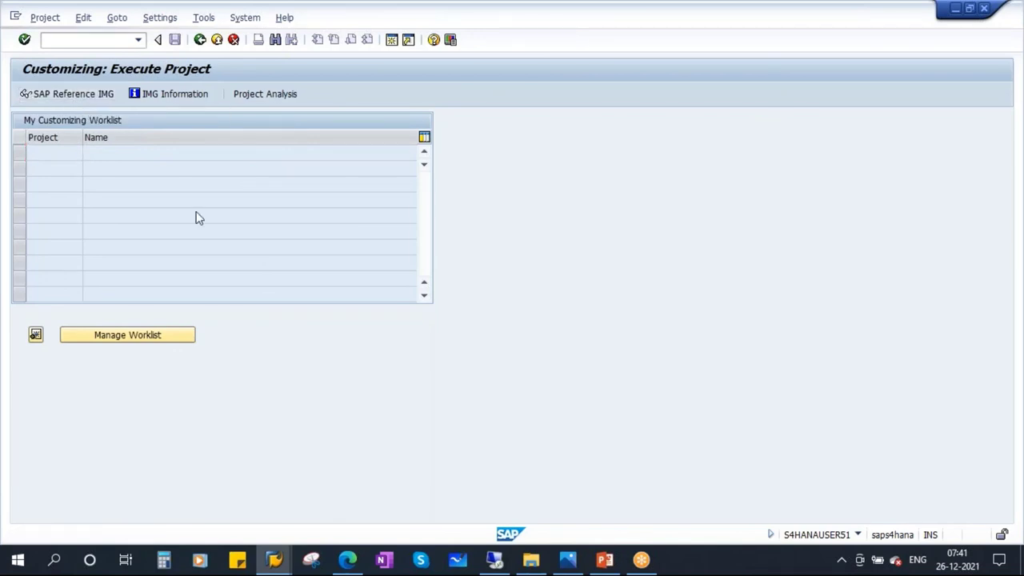
pyautogui.scroll(-5, 380, 424)
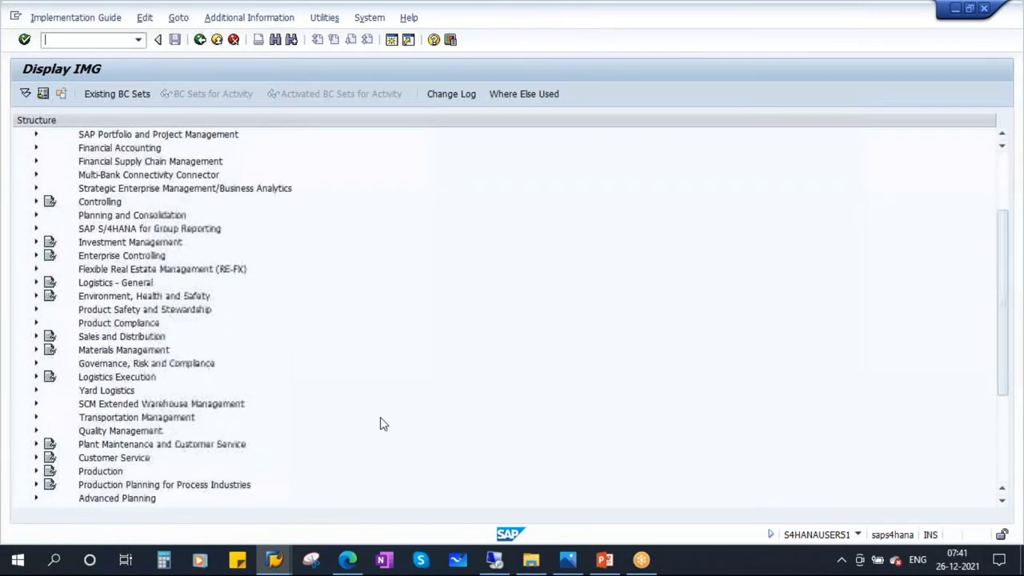
# - Open the Define Default Values for Inspection Type activity under Quality Management, Quality Inspection, Inspection Lot Creation in the IMG
pyautogui.click(132, 312)
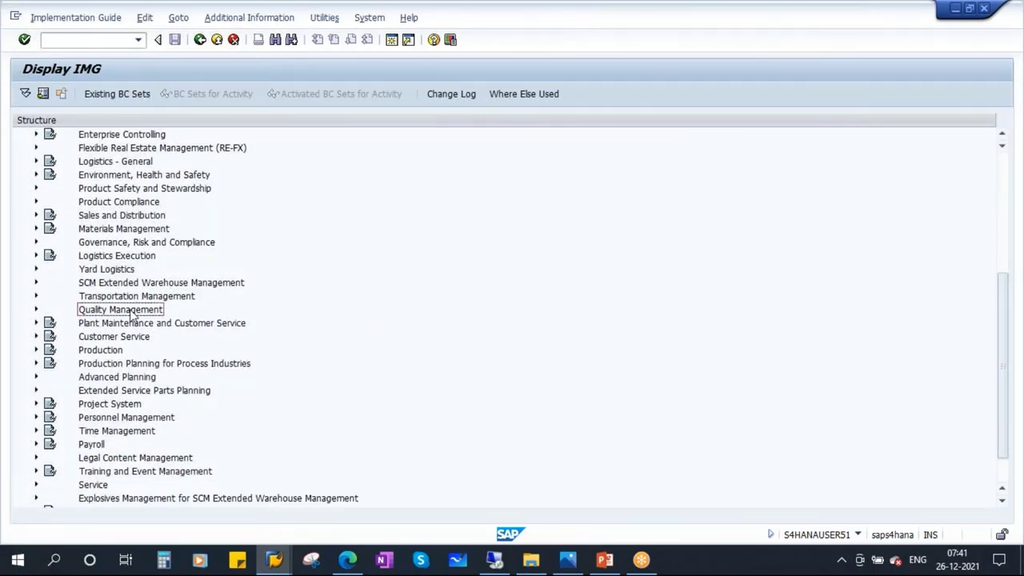
pyautogui.click(35, 310)
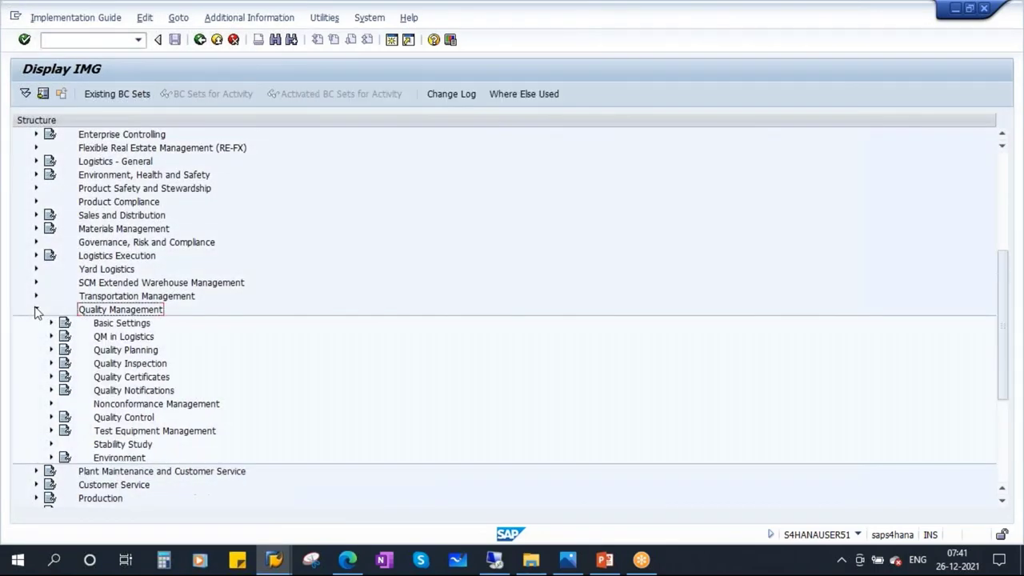
pyautogui.scroll(-1, 282, 388)
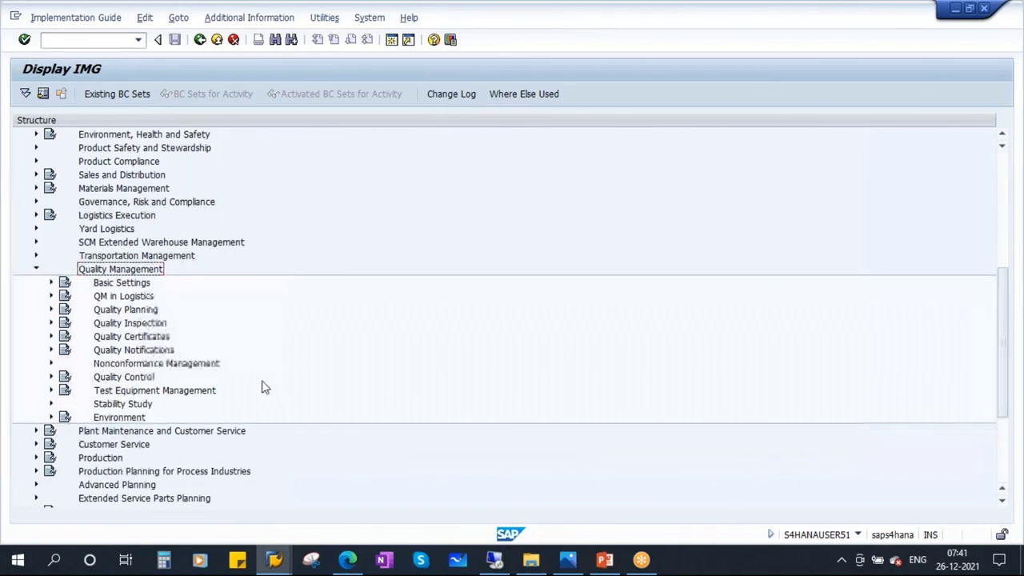
pyautogui.click(138, 323)
pyautogui.click(52, 323)
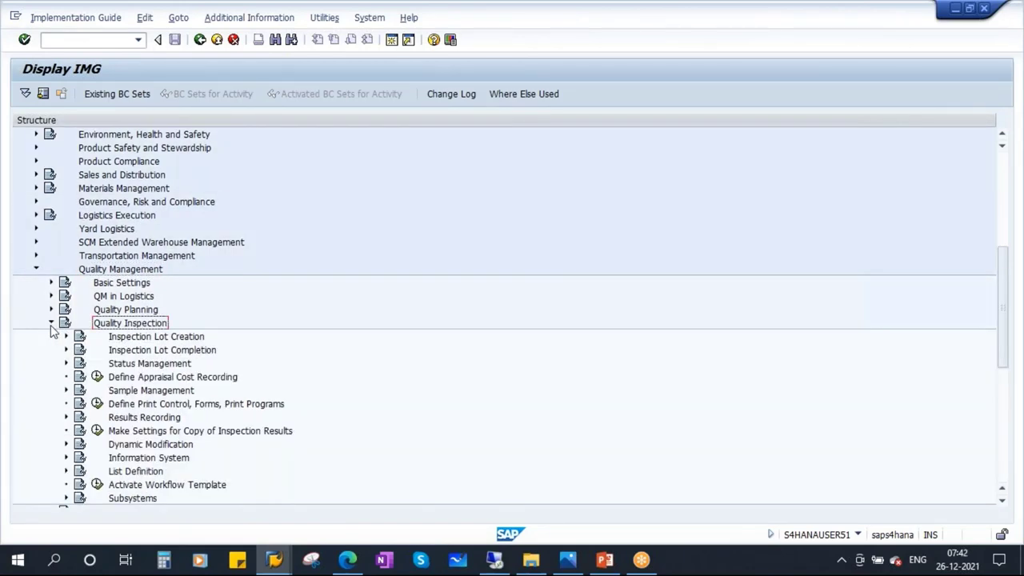
pyautogui.click(160, 338)
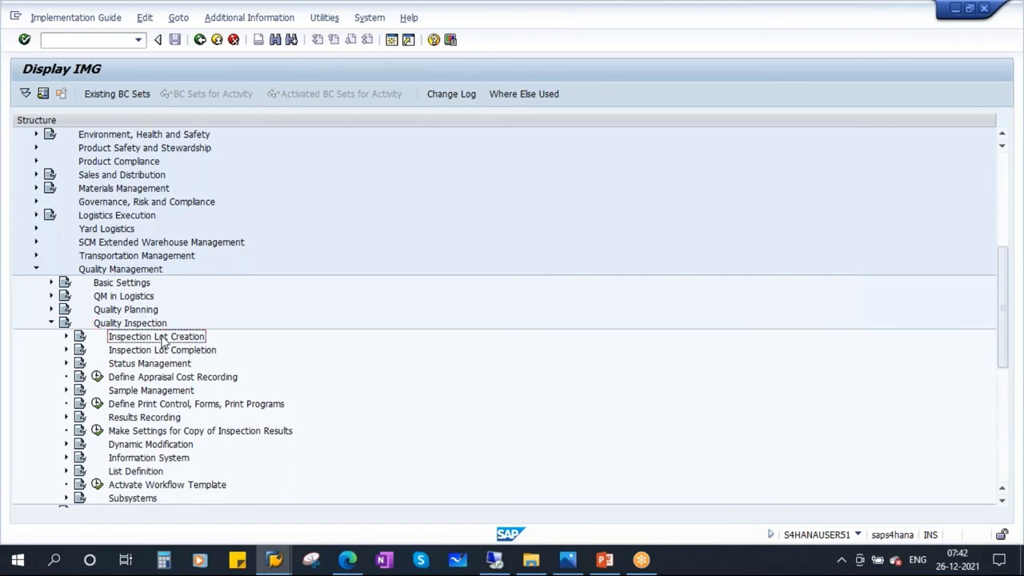
pyautogui.click(67, 336)
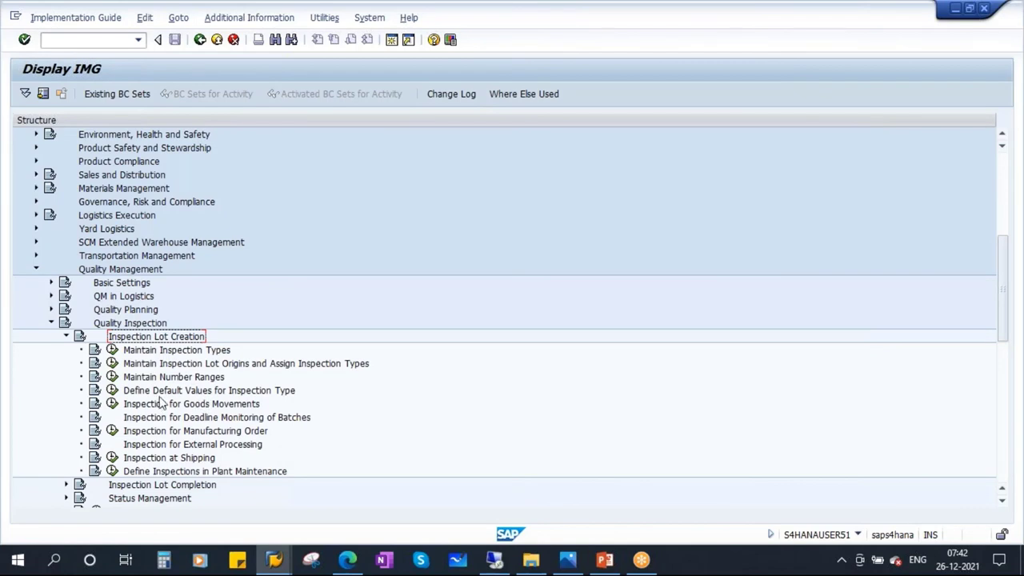
pyautogui.click(201, 392)
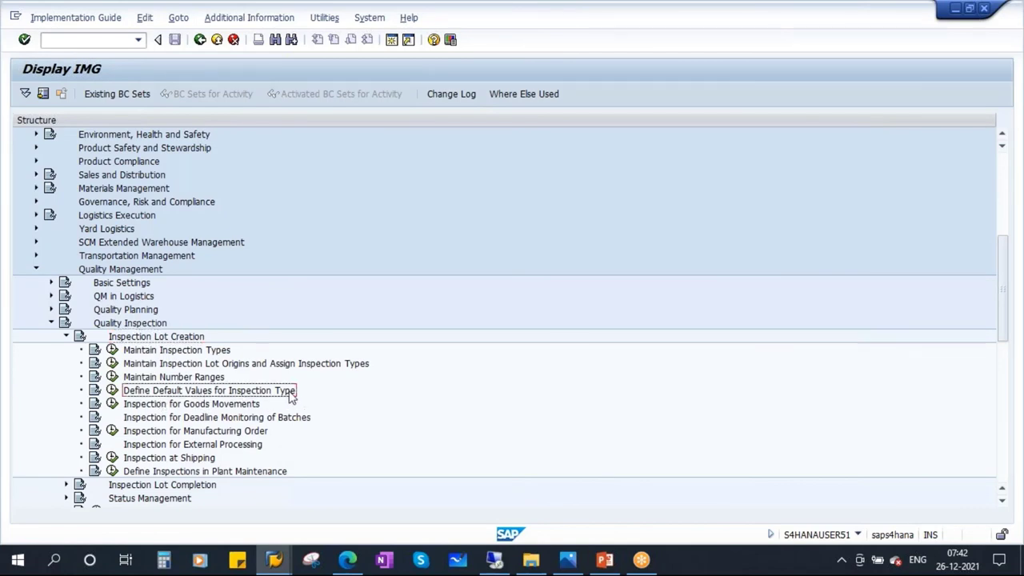
pyautogui.click(112, 390)
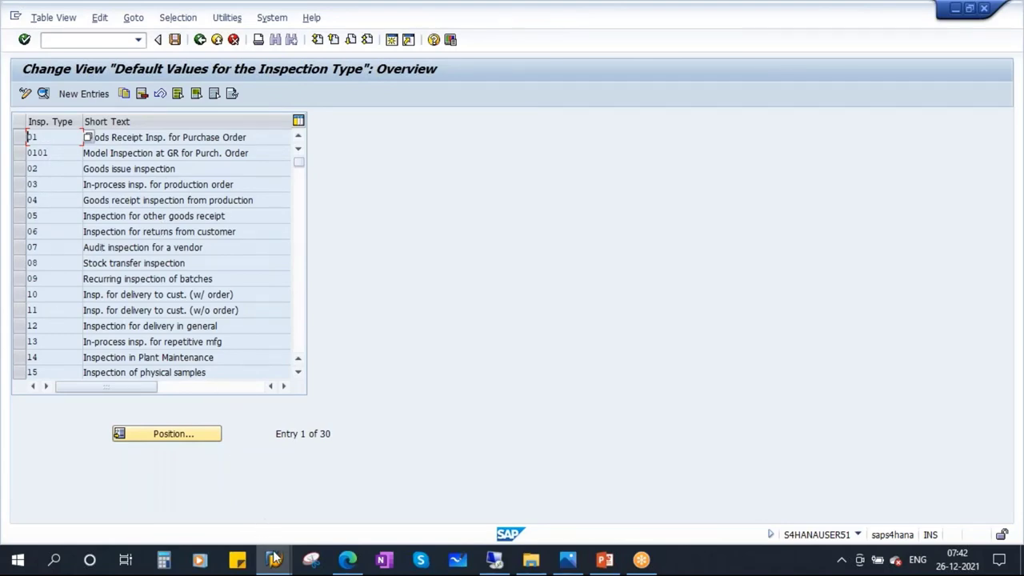
# - Switch to the material 7465 session and view the list of possible inspection types, closing it without a selection
pyautogui.moveTo(274, 564)
pyautogui.click(394, 480)
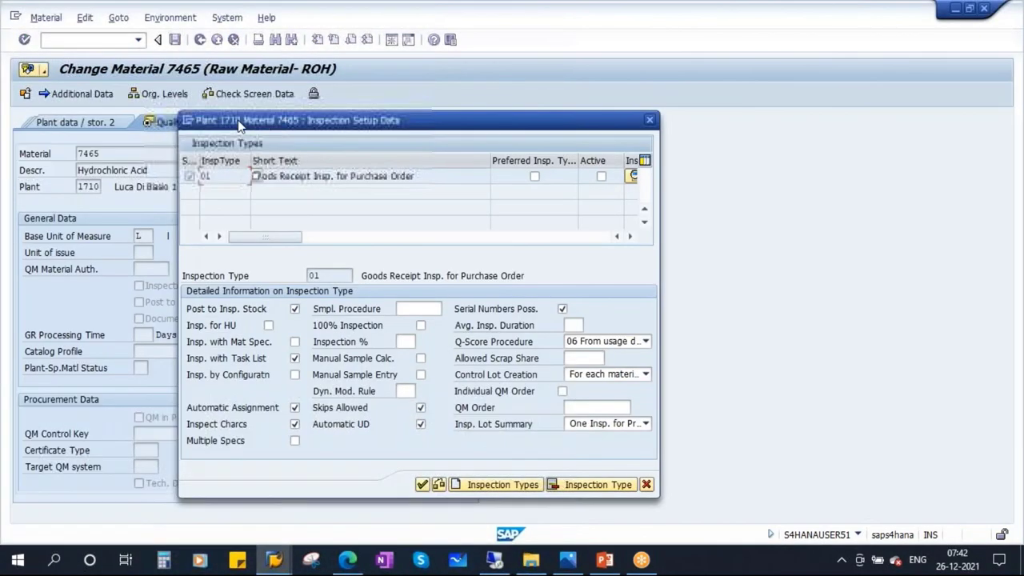
pyautogui.click(254, 176)
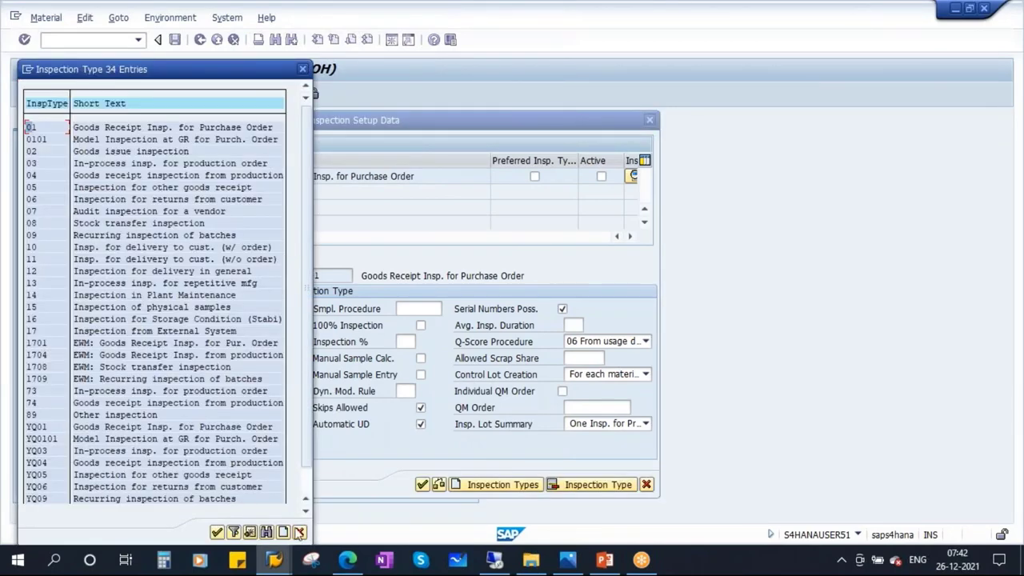
pyautogui.click(300, 532)
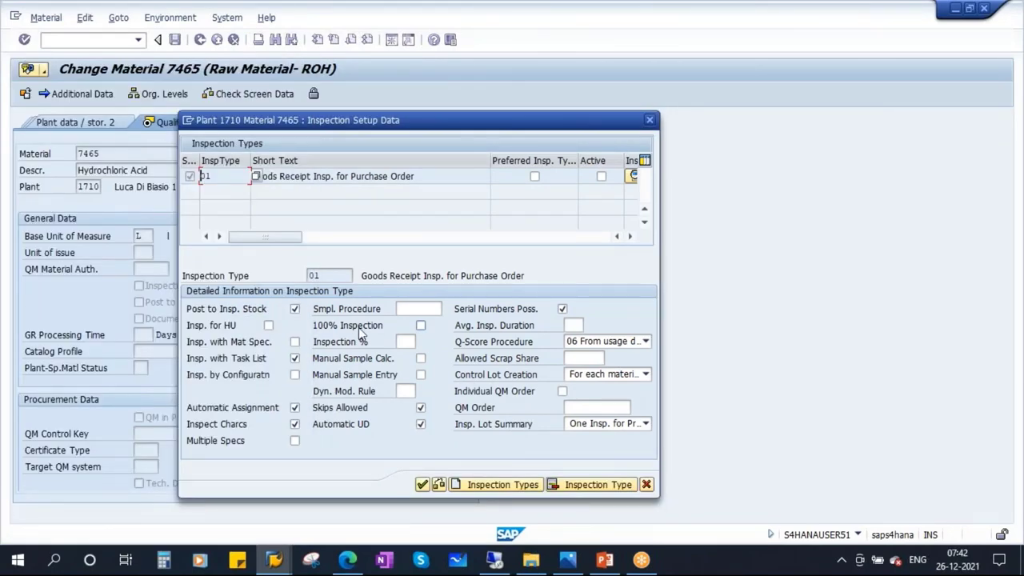
# - Return to the inspection type default values overview and display the details of inspection type 01, Goods Receipt Insp. for Purchase Order
pyautogui.hotkey('alt', 'Tab')
pyautogui.moveTo(55, 139); pyautogui.dragTo(29, 138)
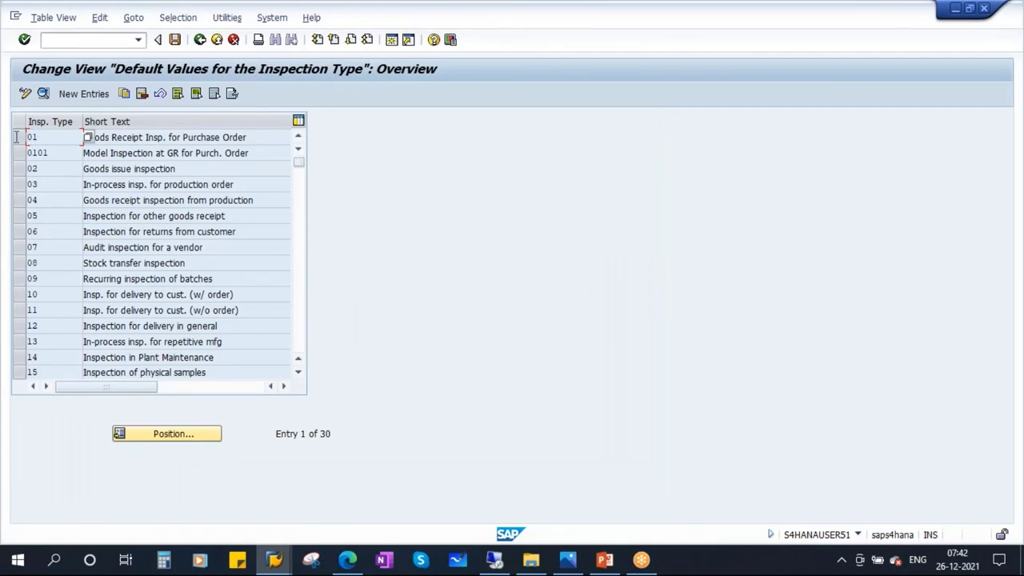
pyautogui.click(19, 139)
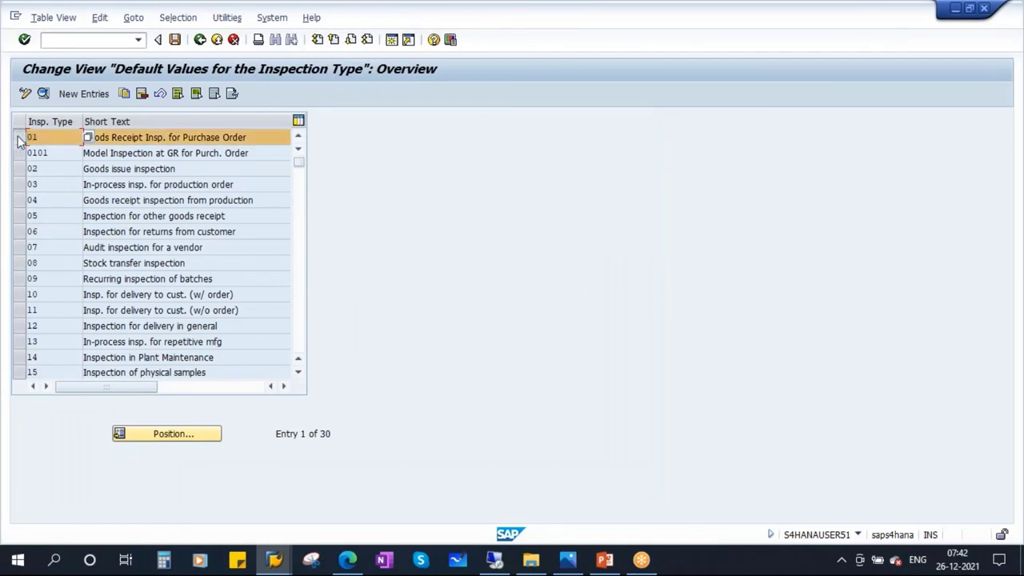
pyautogui.click(43, 93)
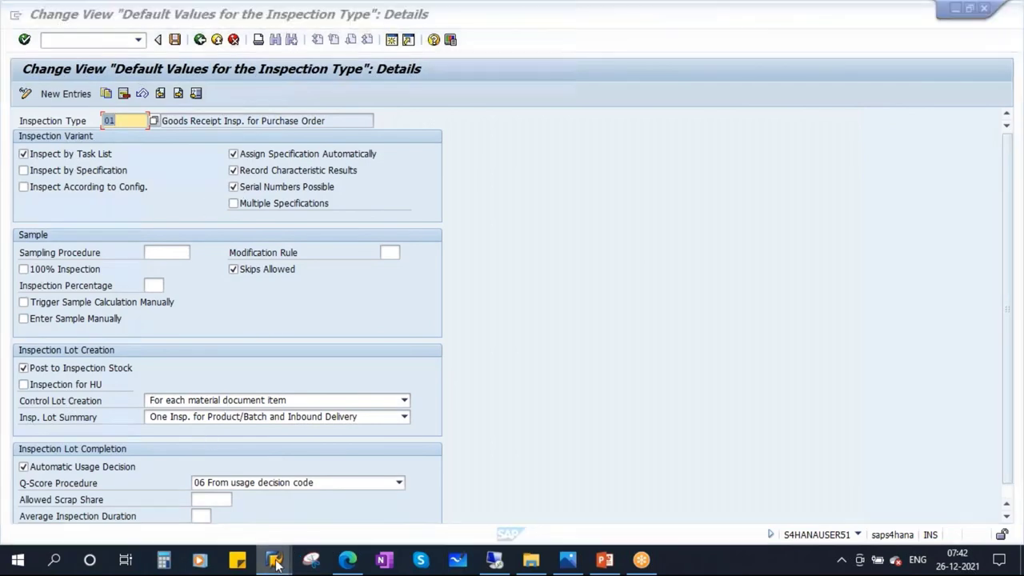
# - Go back to material 7465's inspection setup, clear and reselect Post to Insp. Stock for type 01, and close the setup
pyautogui.moveTo(276, 564)
pyautogui.click(406, 486)
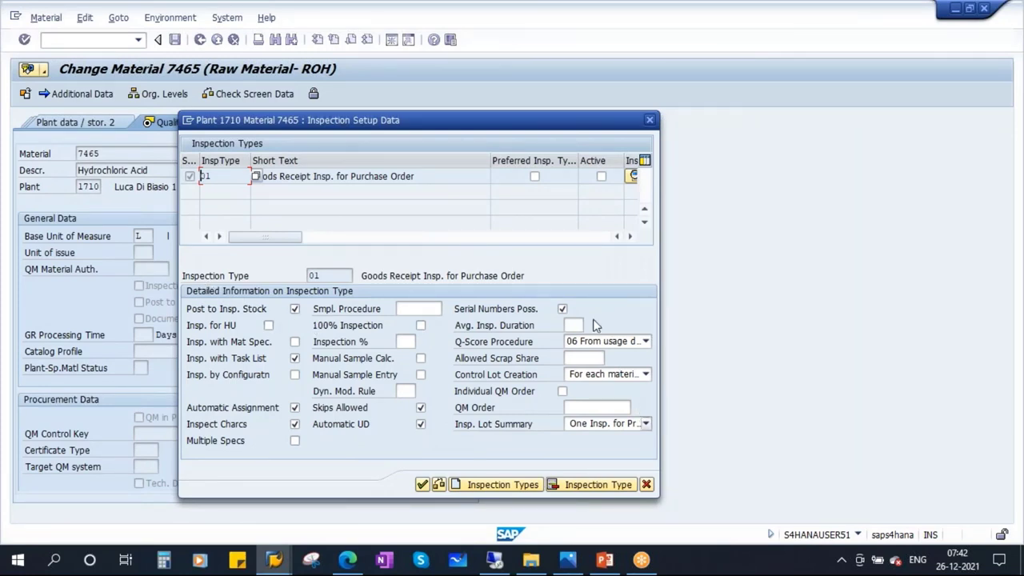
pyautogui.click(294, 308)
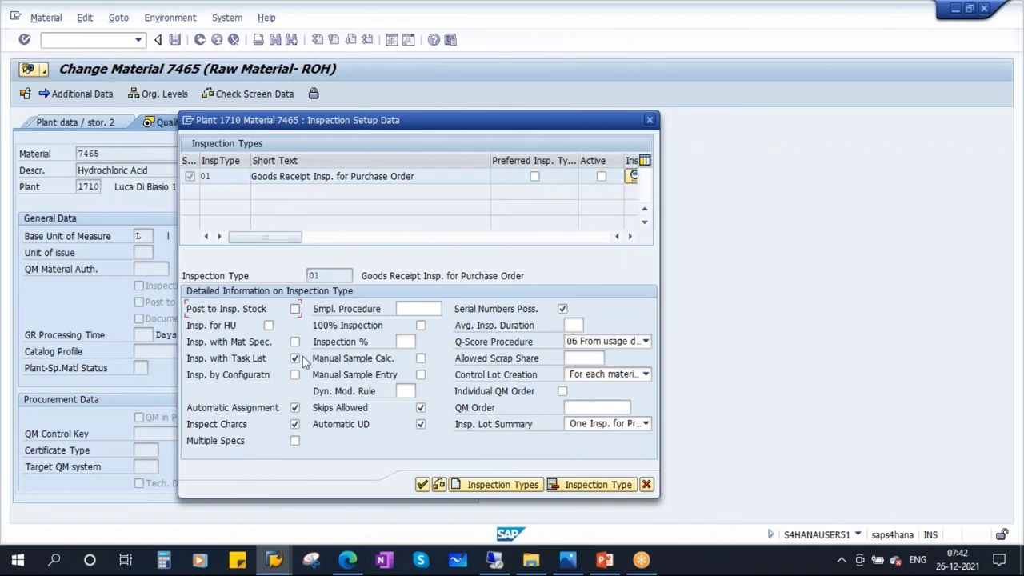
pyautogui.click(295, 310)
pyautogui.click(647, 485)
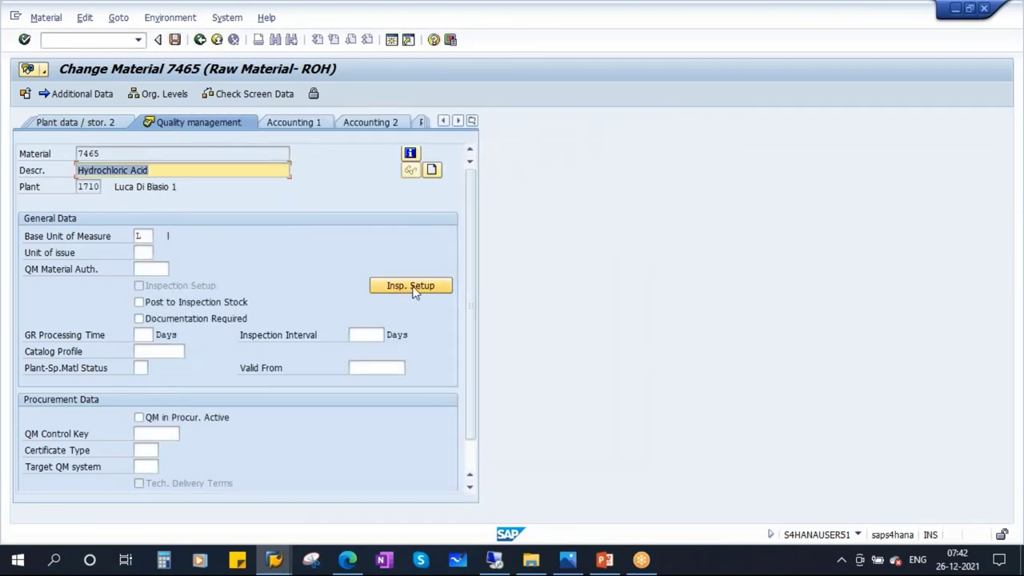
# - Capture material 7465's Quality management view with Snipping Tool, move the snip window aside and return to SAP
pyautogui.click(88, 154)
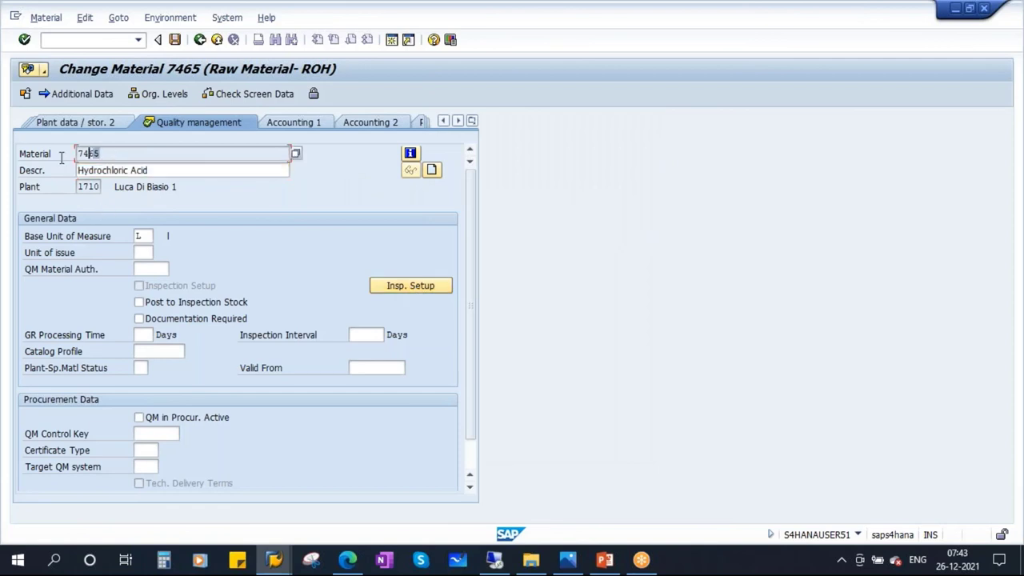
pyautogui.moveTo(61, 157); pyautogui.dragTo(59, 158)
pyautogui.click(311, 559)
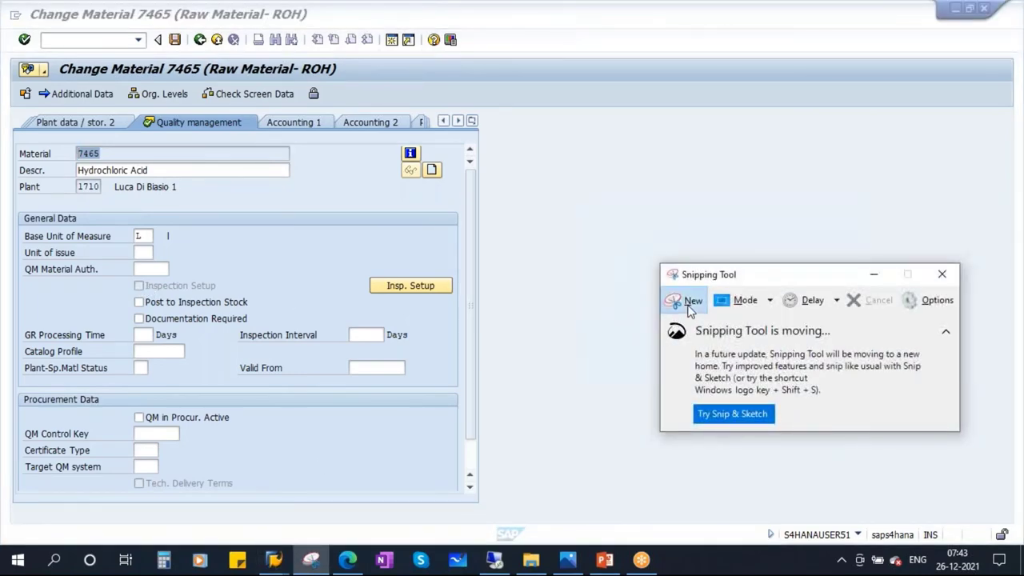
pyautogui.click(690, 302)
pyautogui.moveTo(9, 65); pyautogui.dragTo(471, 399)
pyautogui.moveTo(240, 9); pyautogui.dragTo(240, 84)
pyautogui.click(547, 84)
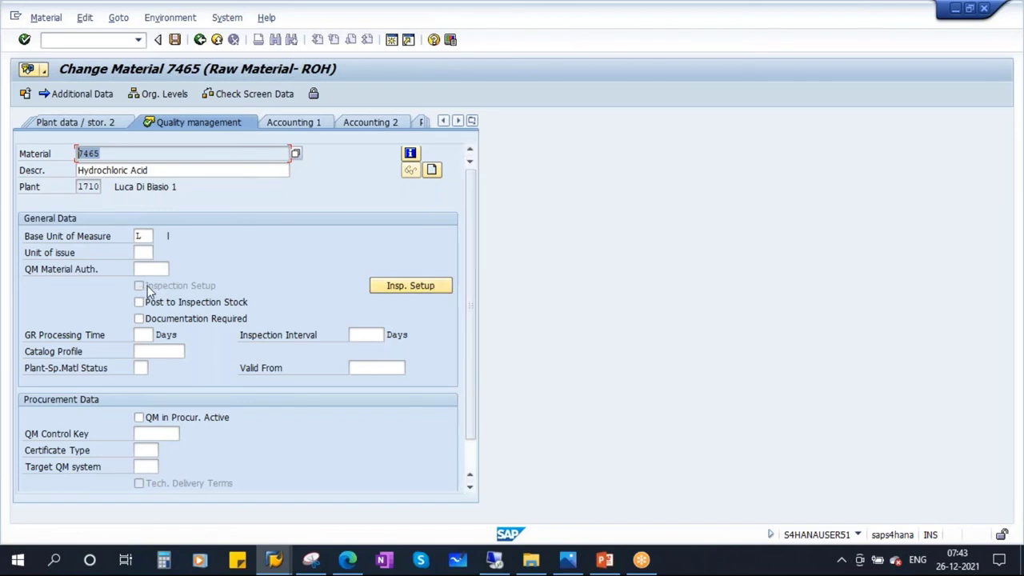
# - Set inspection type 01 as active in material 7465's inspection setup and accept the setup
pyautogui.click(409, 286)
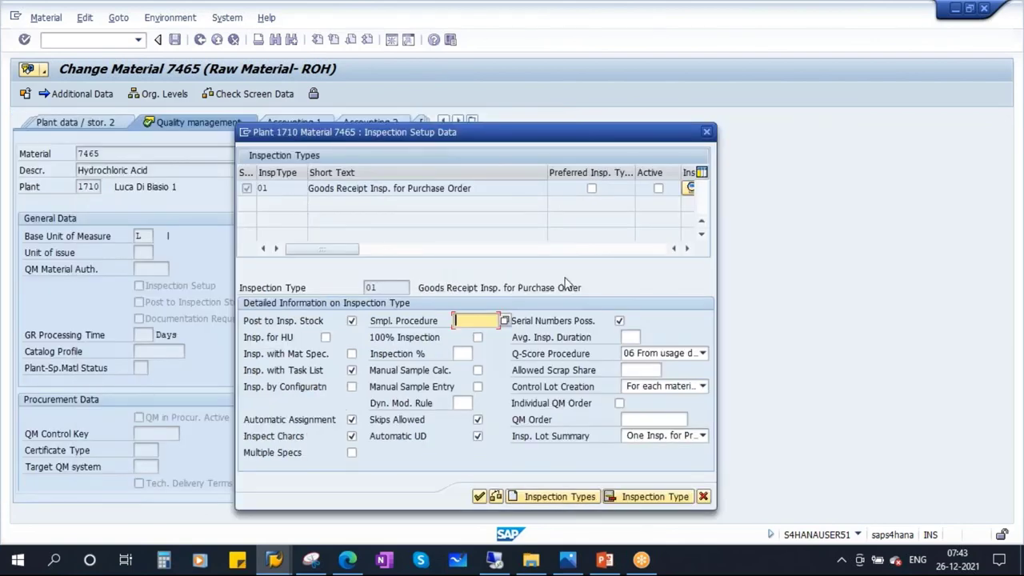
pyautogui.click(658, 189)
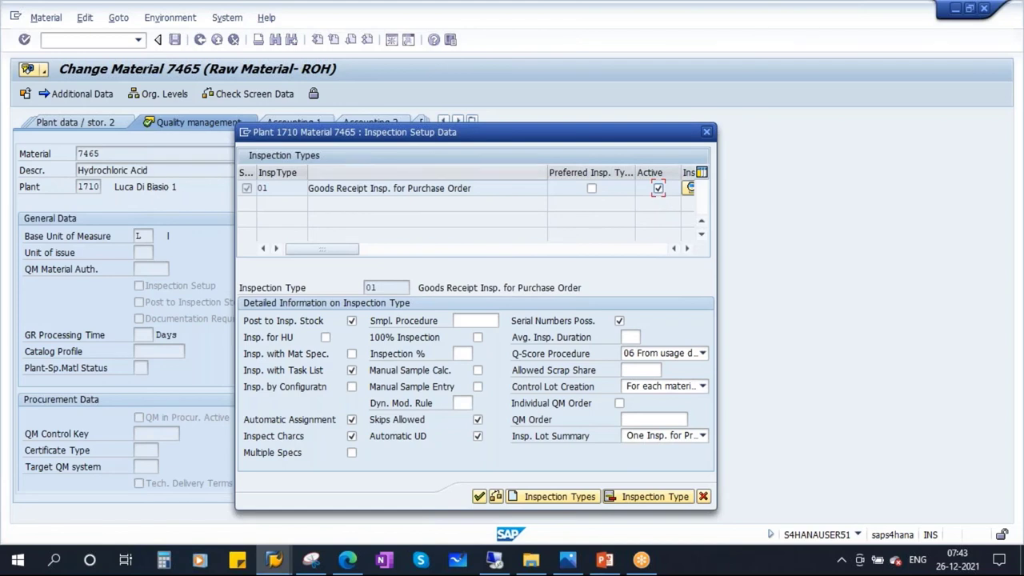
pyautogui.click(478, 496)
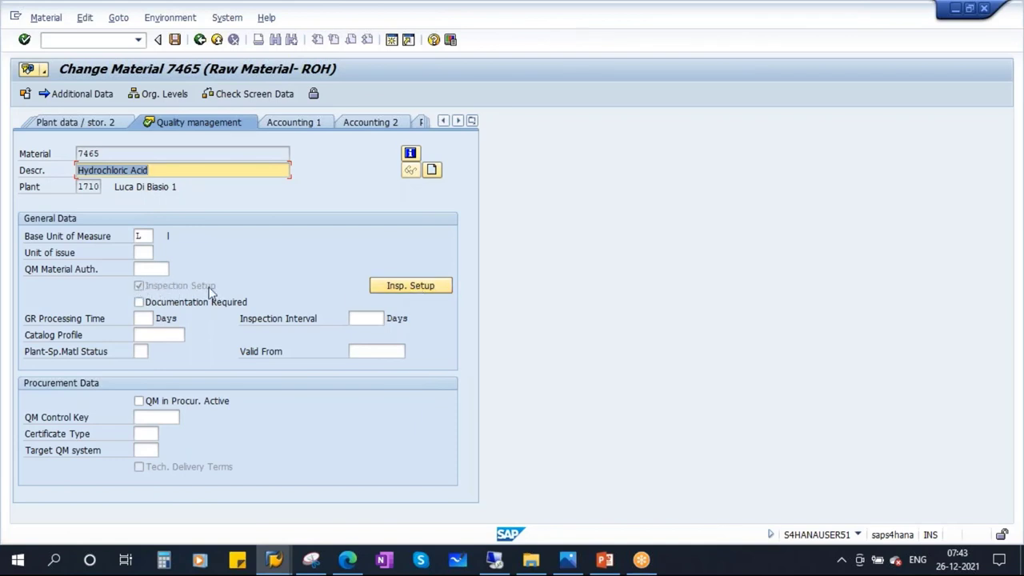
# - Reopen material 7465's inspection setup and add inspection type 08, Stock transfer inspection, displaying its detailed settings
pyautogui.click(428, 290)
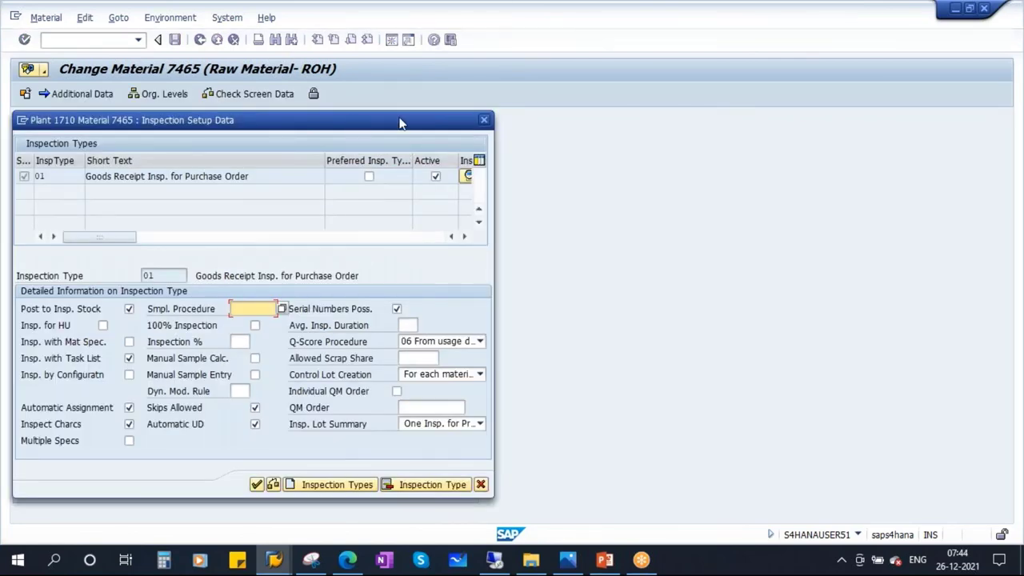
pyautogui.moveTo(400, 122); pyautogui.dragTo(589, 120)
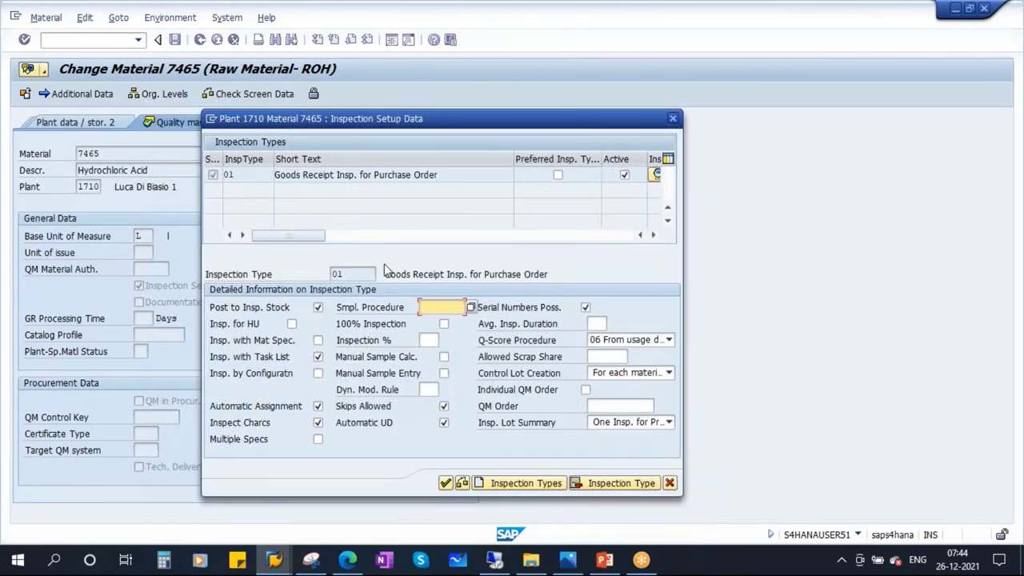
pyautogui.moveTo(438, 174); pyautogui.dragTo(275, 174)
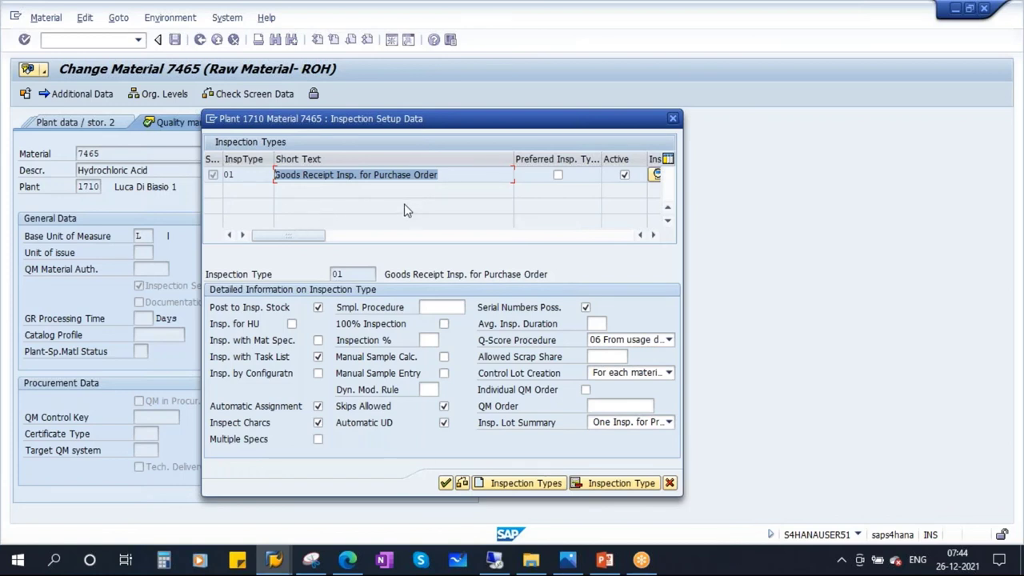
pyautogui.click(521, 483)
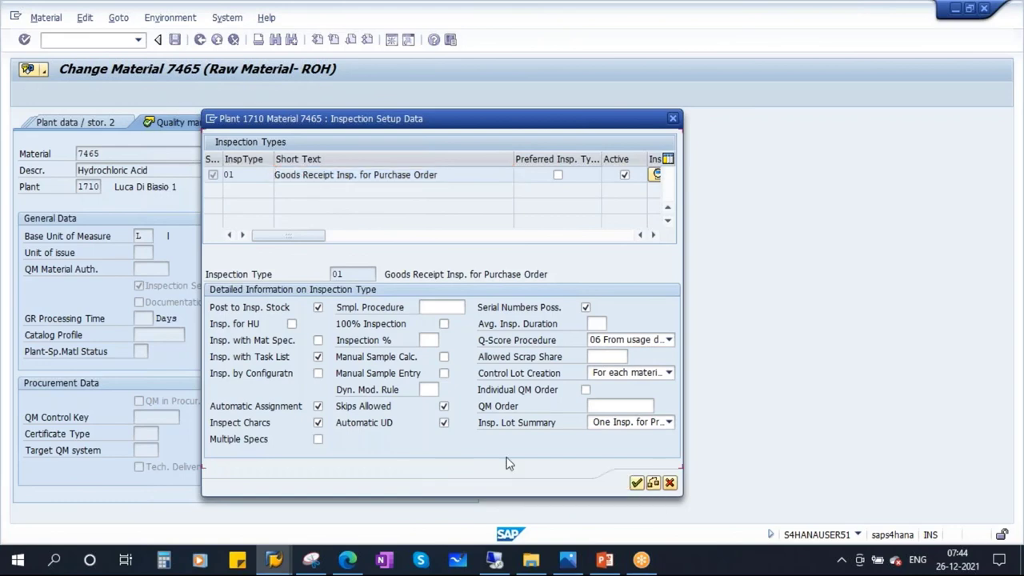
pyautogui.click(258, 176)
pyautogui.click(280, 176)
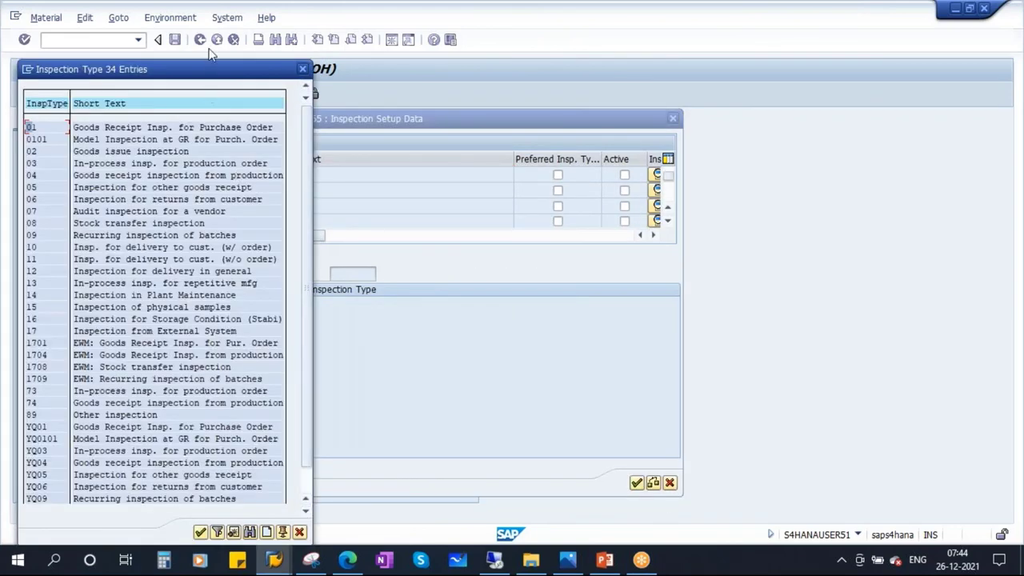
pyautogui.moveTo(221, 75); pyautogui.dragTo(484, 95)
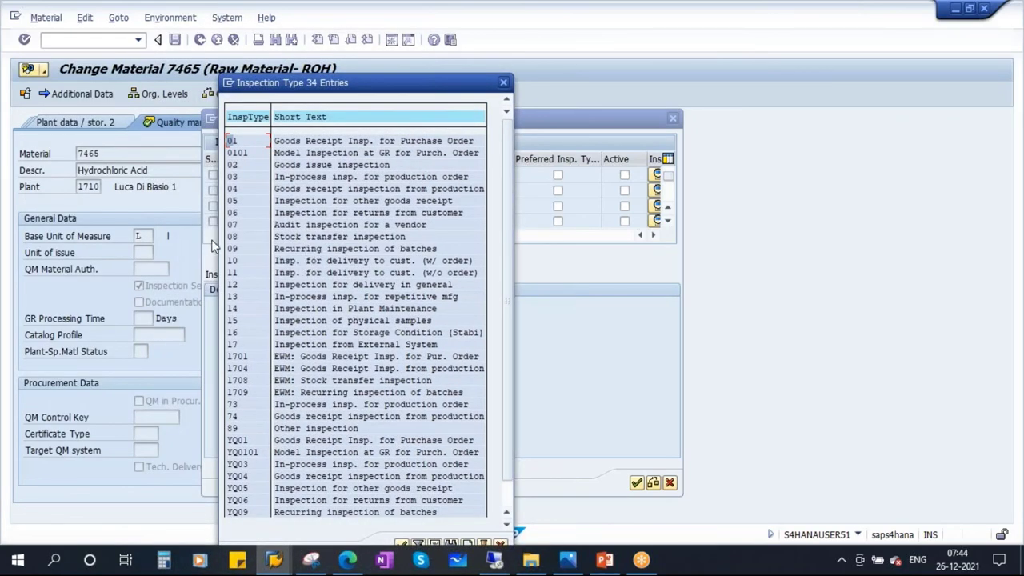
pyautogui.click(362, 238)
pyautogui.moveTo(381, 84); pyautogui.dragTo(411, 50)
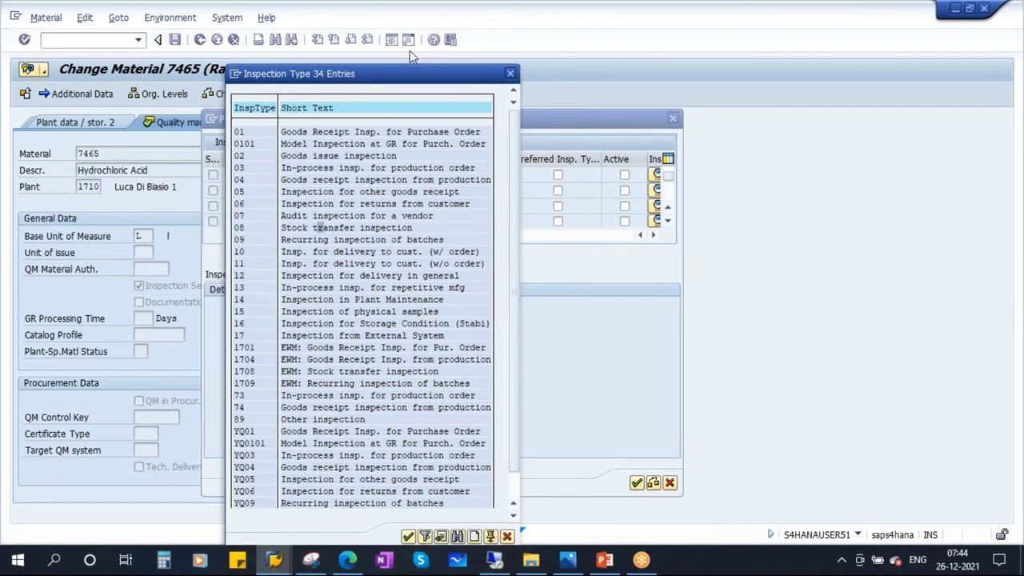
pyautogui.click(431, 512)
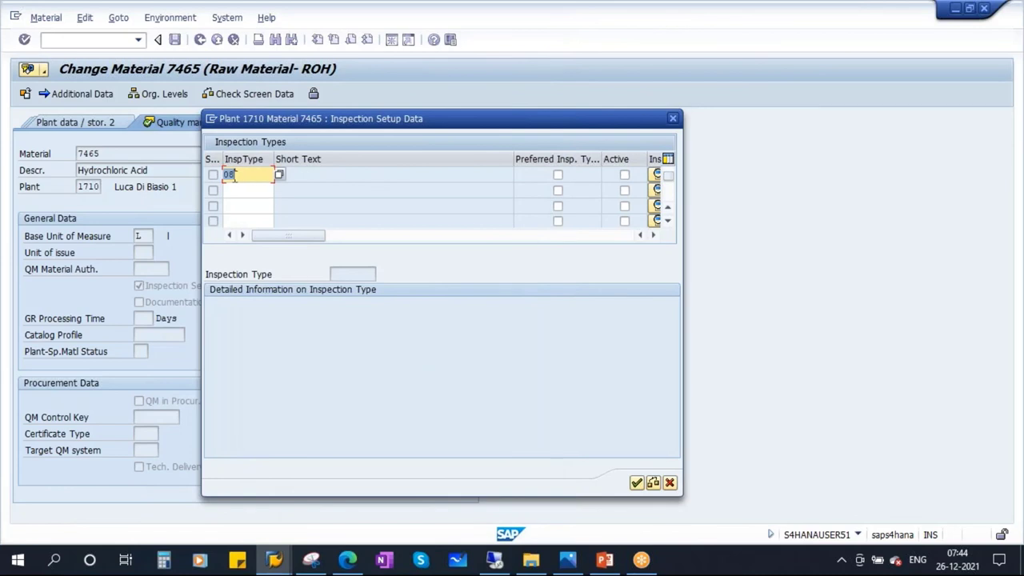
pyautogui.click(653, 483)
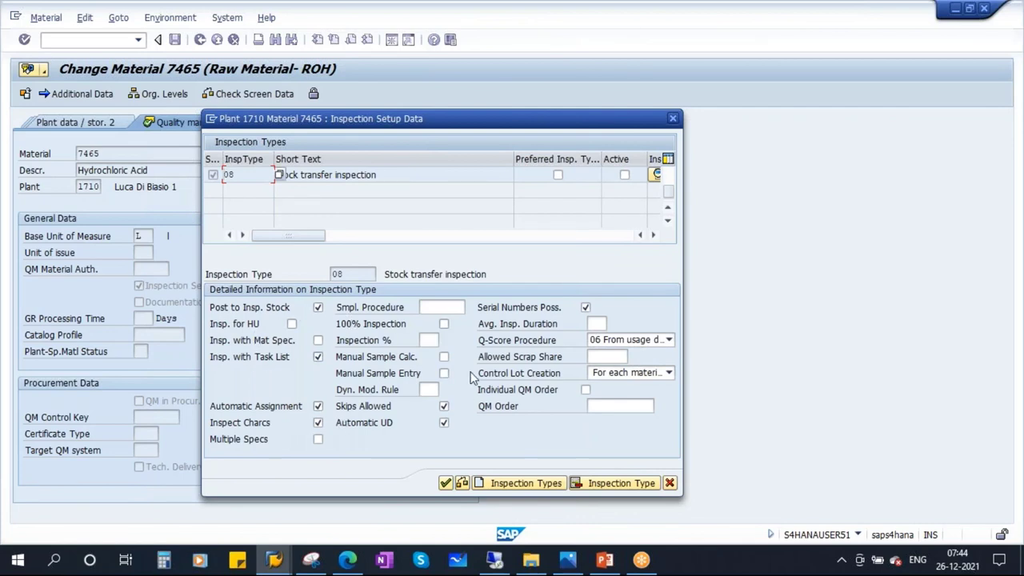
# - Set inspection type 08 as active alongside type 01 and accept material 7465's inspection setup
pyautogui.click(673, 196)
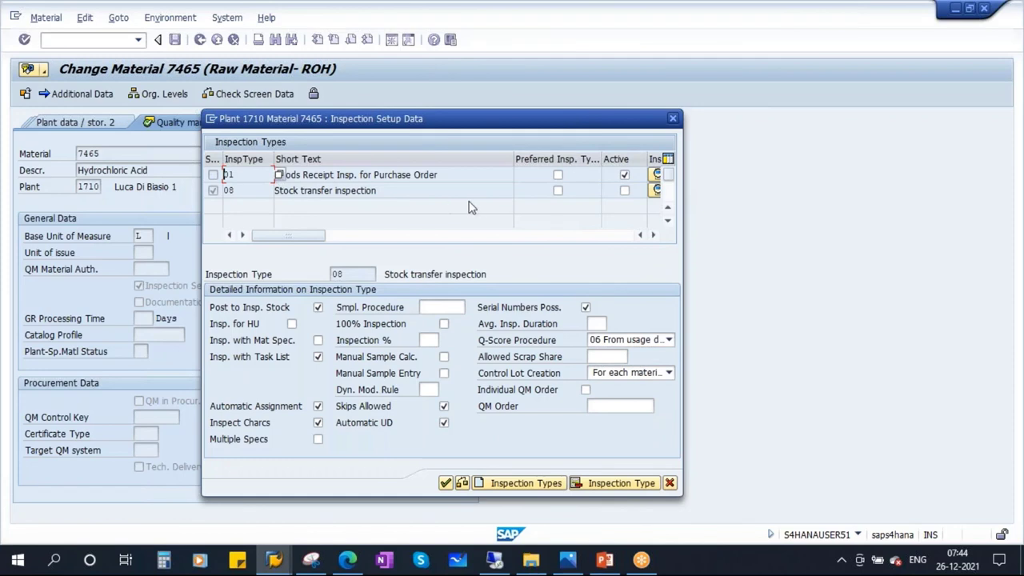
pyautogui.click(624, 190)
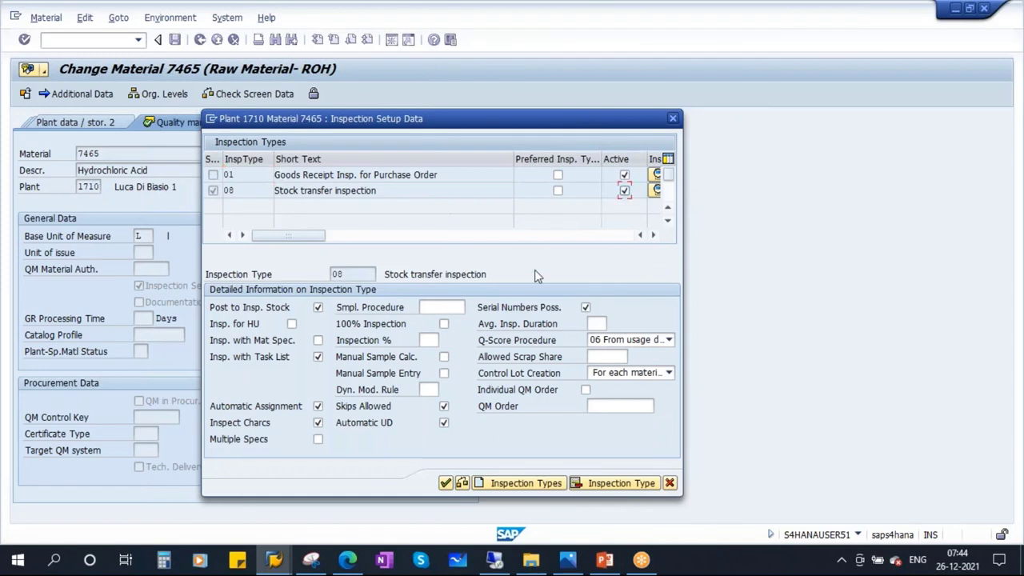
pyautogui.click(445, 483)
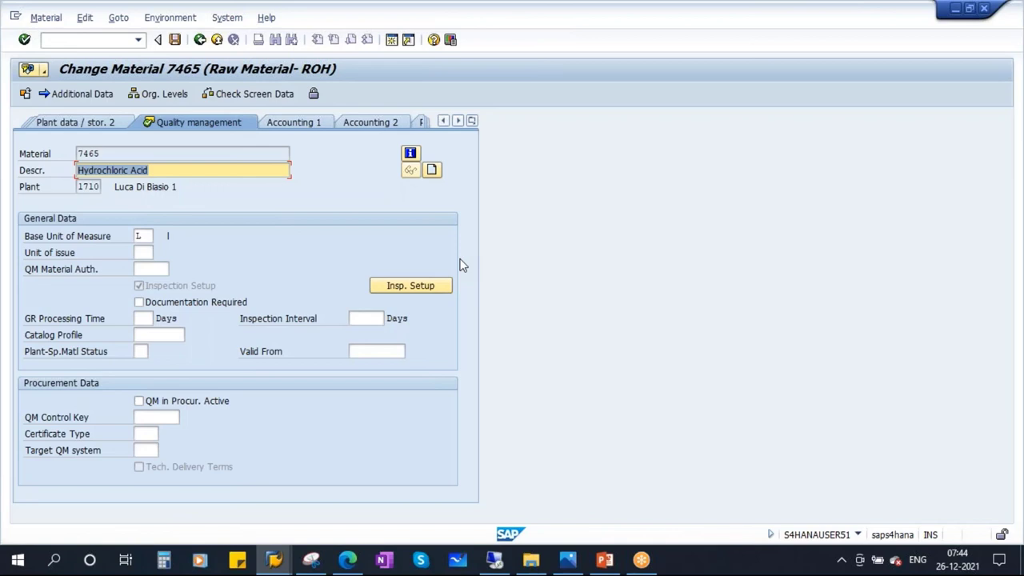
# - Reopen material 7465's inspection setup and add inspection type 09, Recurring inspection of batches, displaying its detailed settings
pyautogui.click(417, 286)
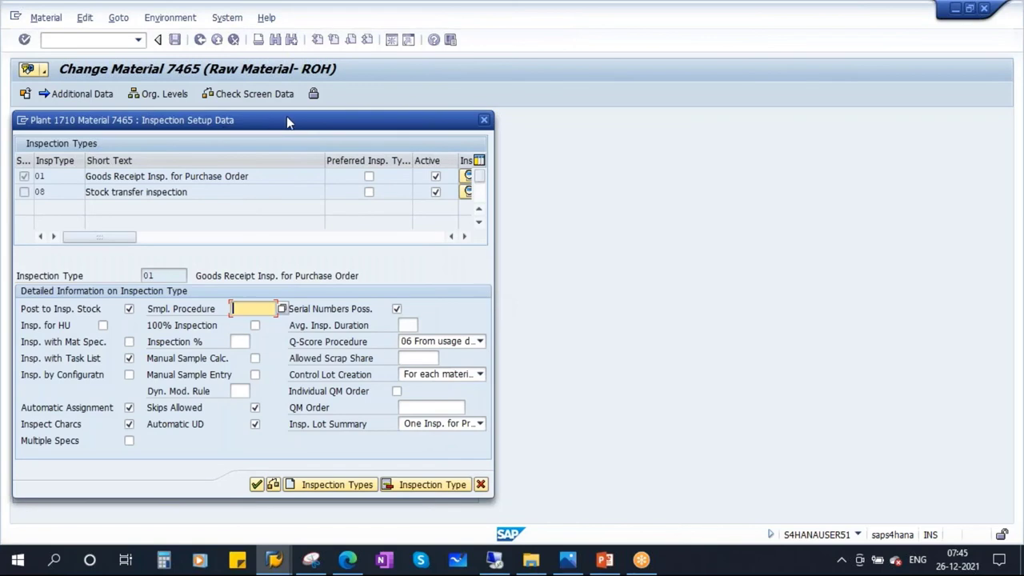
pyautogui.moveTo(286, 116); pyautogui.dragTo(426, 115)
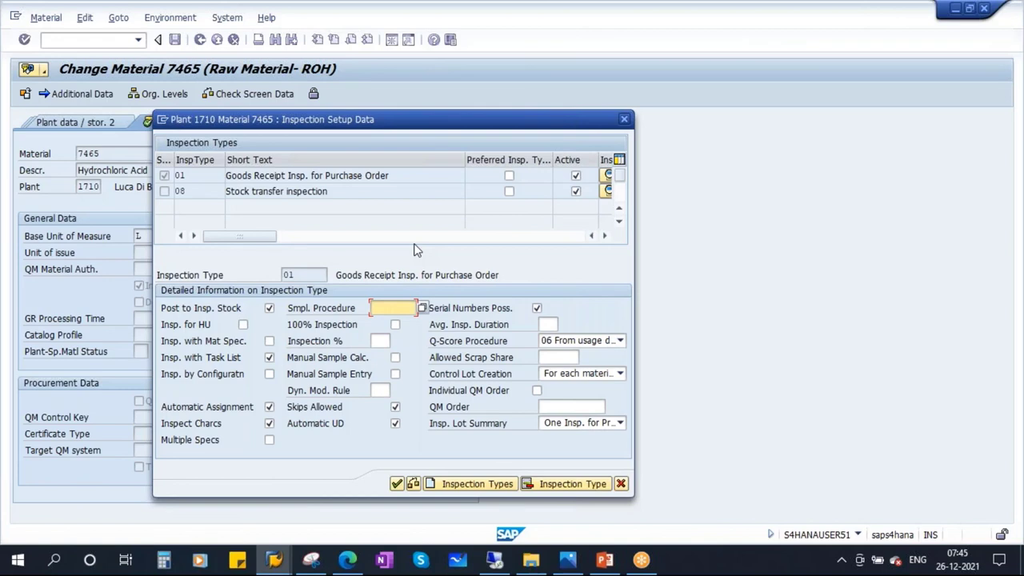
pyautogui.moveTo(384, 120); pyautogui.dragTo(435, 121)
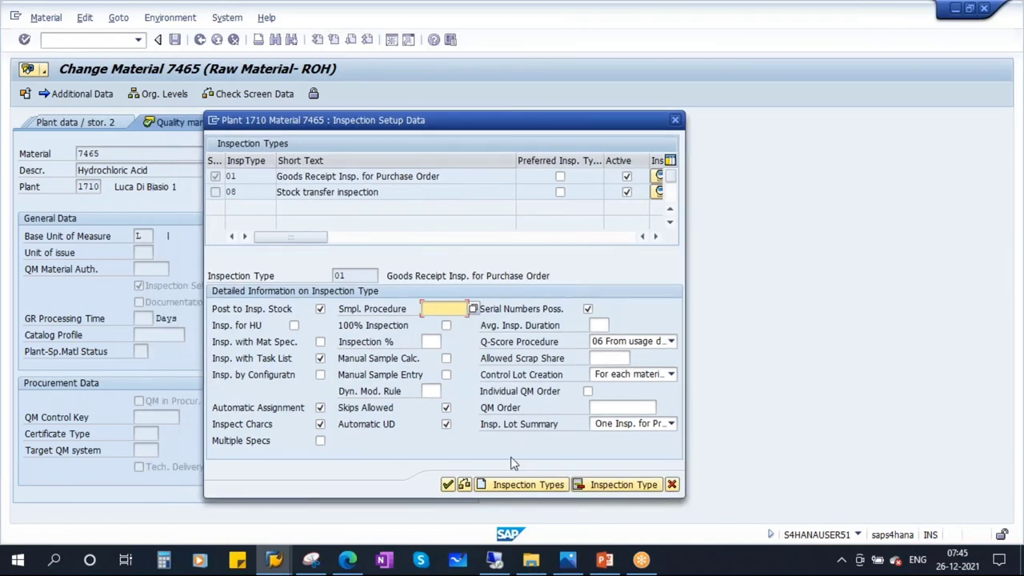
pyautogui.click(525, 485)
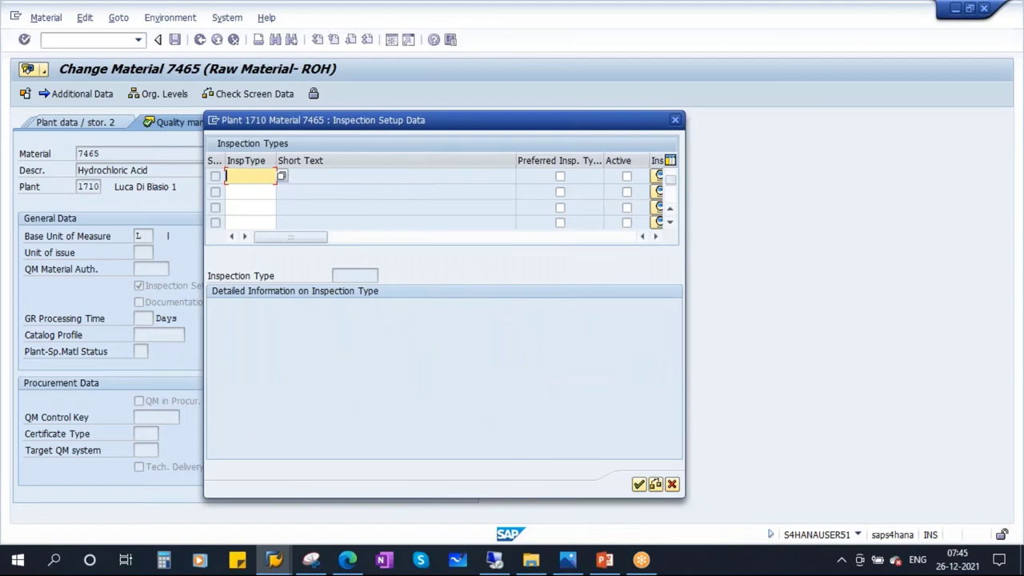
pyautogui.press('F4')
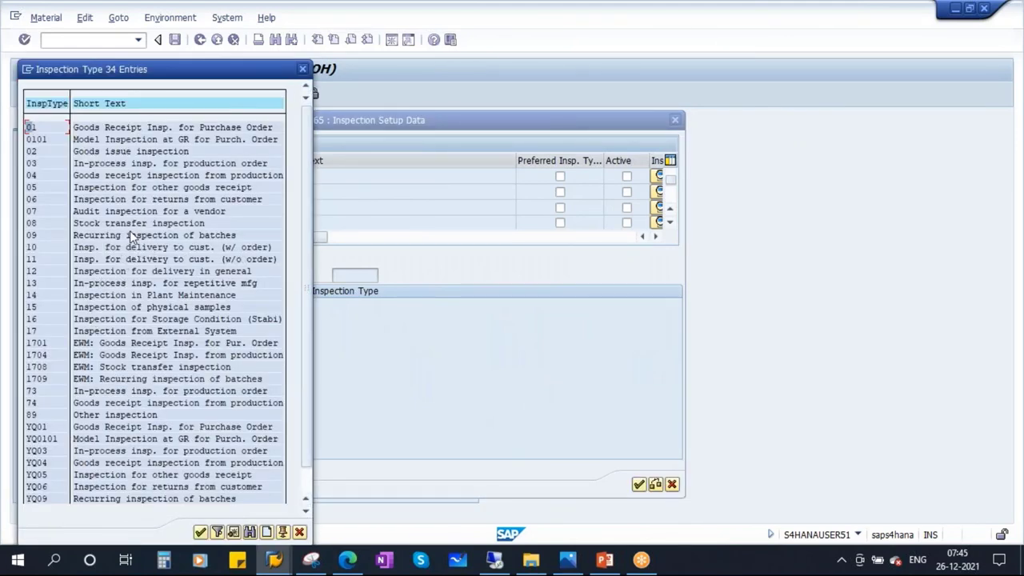
pyautogui.click(35, 238)
pyautogui.doubleClick(35, 240)
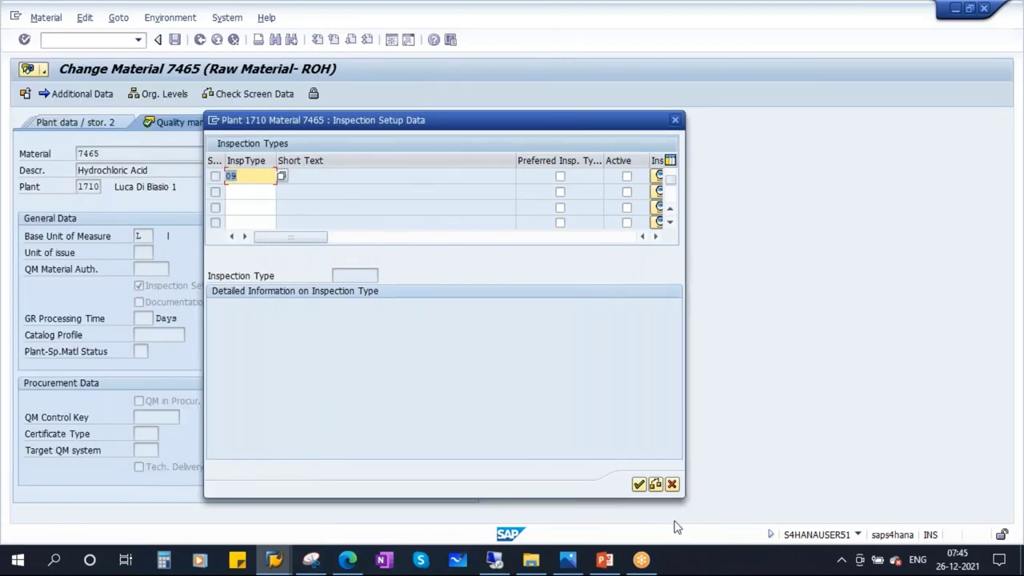
pyautogui.click(656, 484)
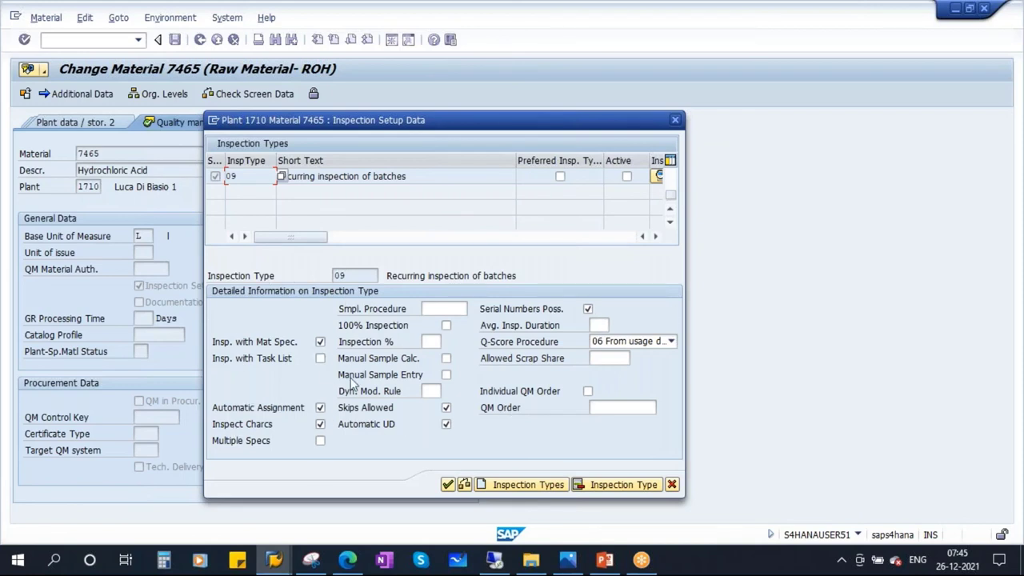
# - Set inspection type 09 as active alongside types 01 and 08, accept the inspection setup and save material 7465
pyautogui.click(616, 360)
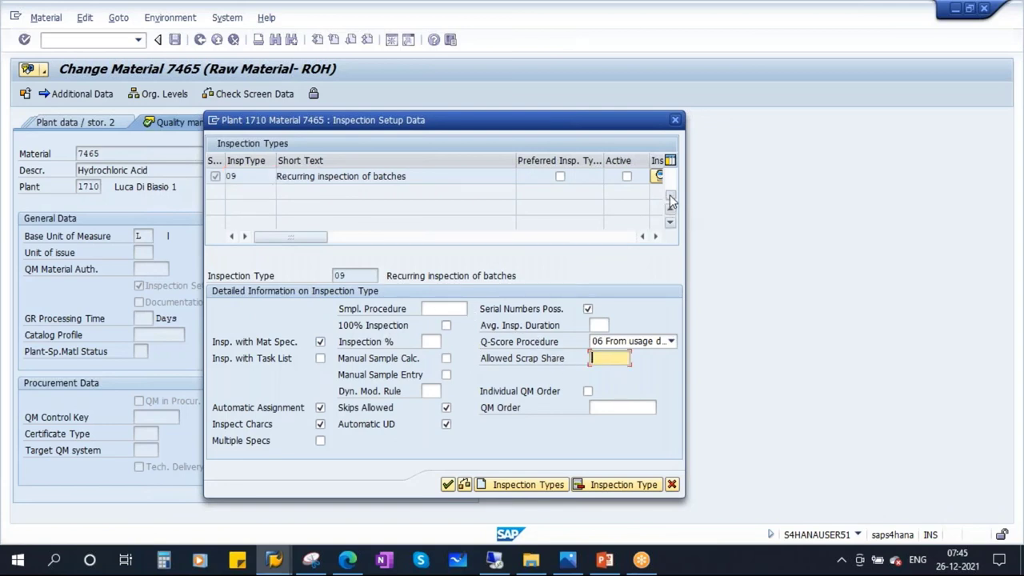
pyautogui.moveTo(670, 195); pyautogui.dragTo(671, 172)
pyautogui.click(626, 209)
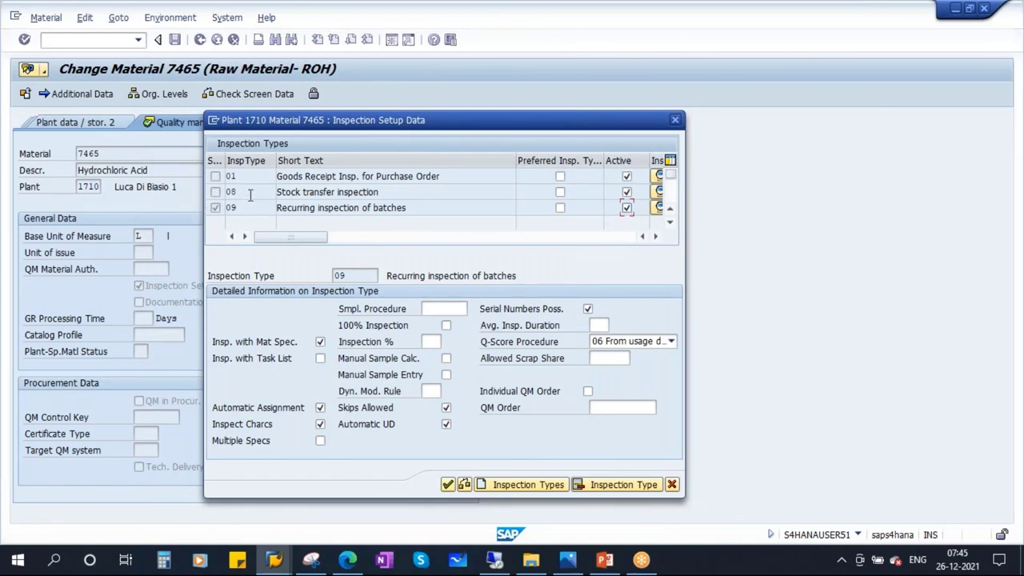
pyautogui.click(447, 485)
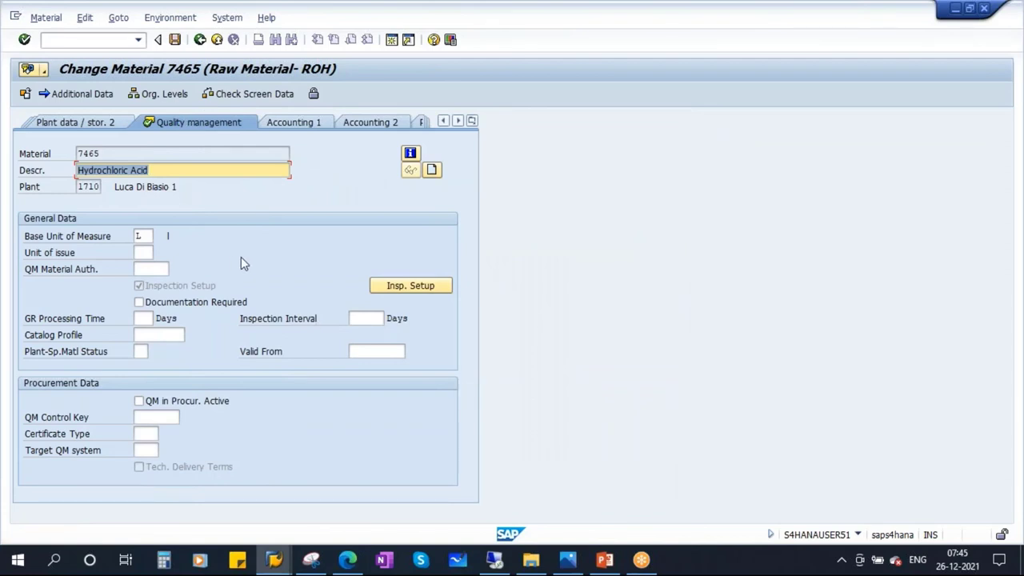
pyautogui.click(174, 40)
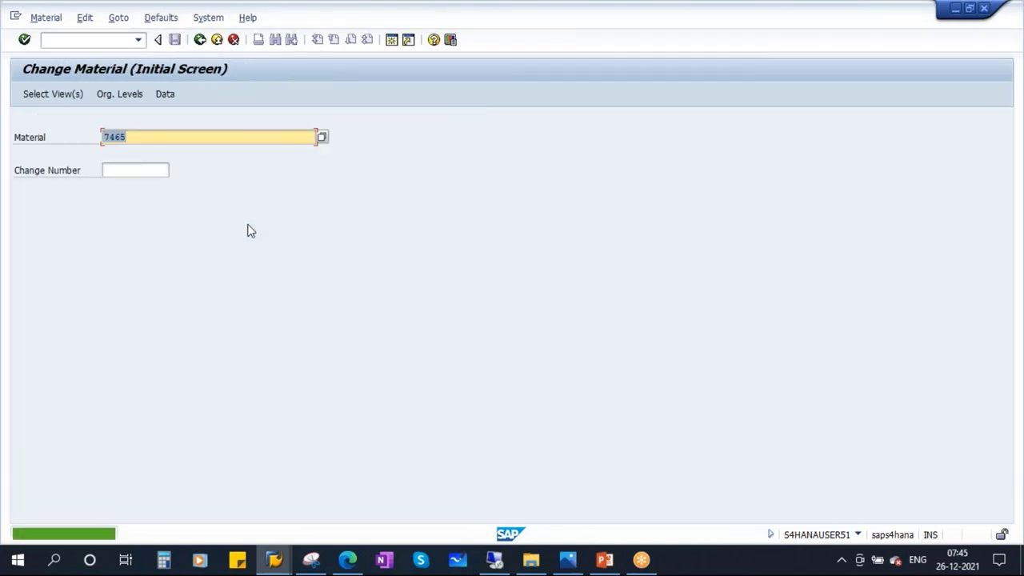
# - Open material 7465 in display mode with only the Quality Management view selected for plant 1710
pyautogui.click(46, 18)
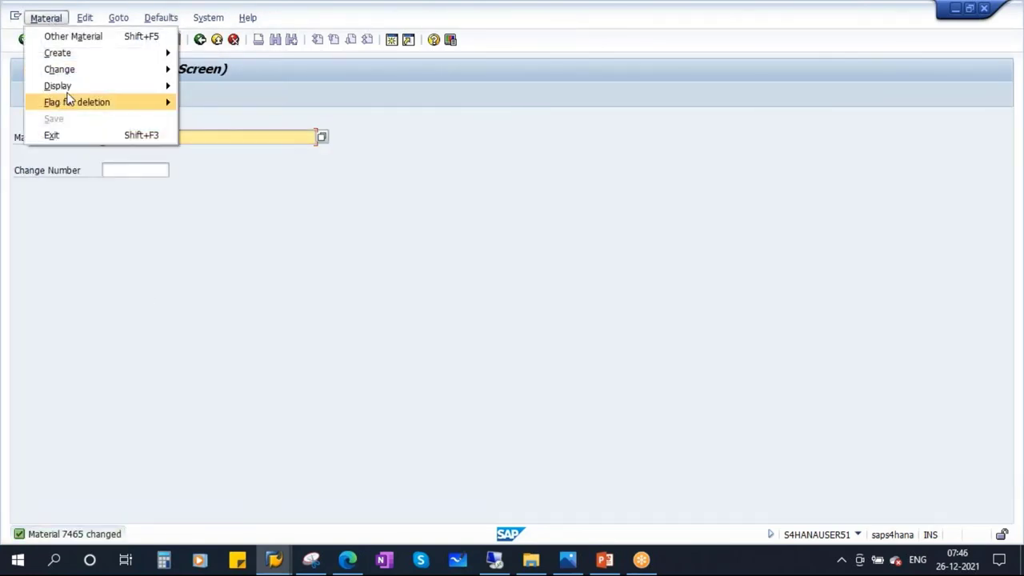
pyautogui.moveTo(164, 87)
pyautogui.click(219, 86)
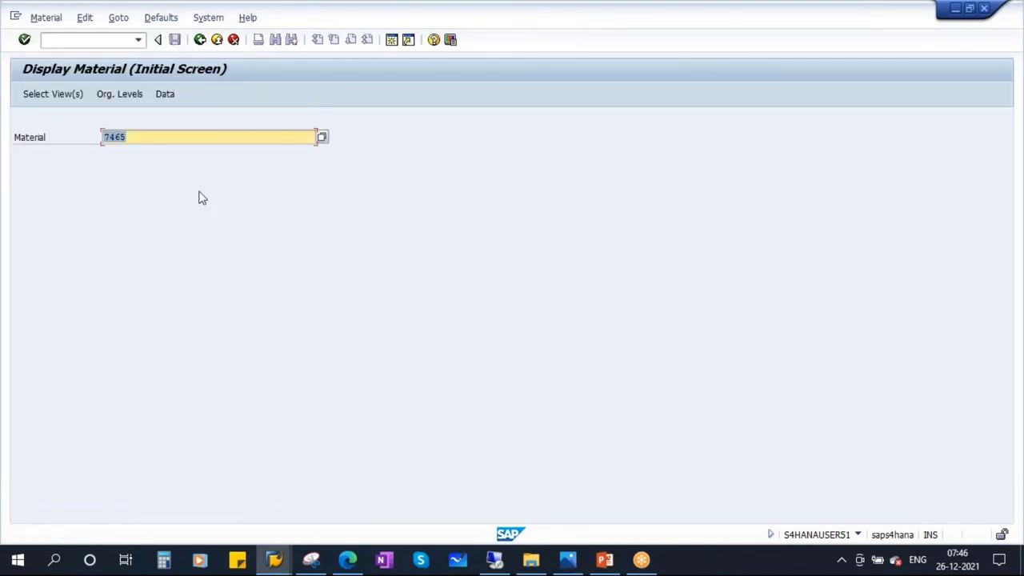
pyautogui.press('Return')
pyautogui.moveTo(331, 155); pyautogui.dragTo(418, 105)
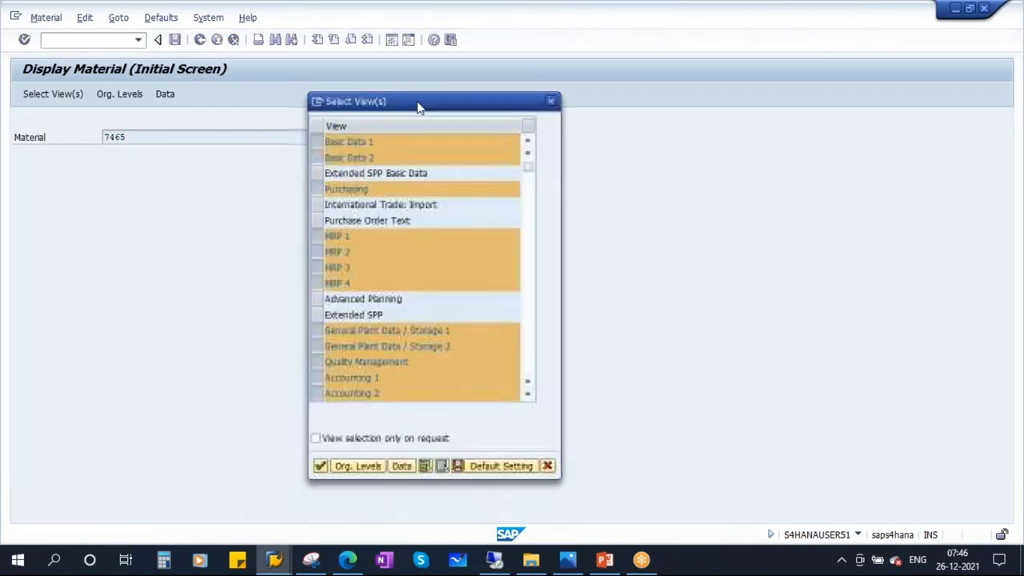
pyautogui.click(442, 465)
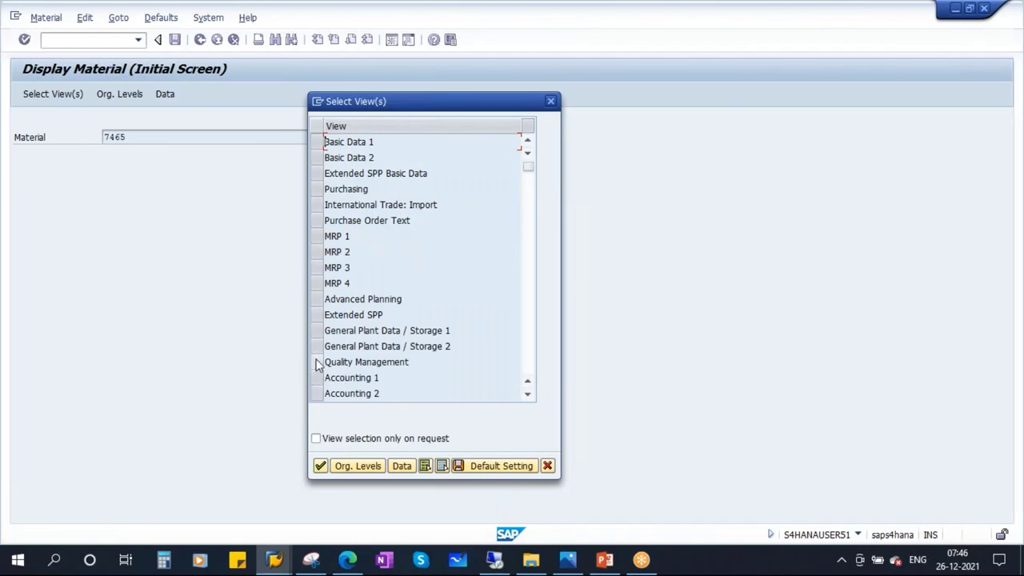
pyautogui.click(317, 361)
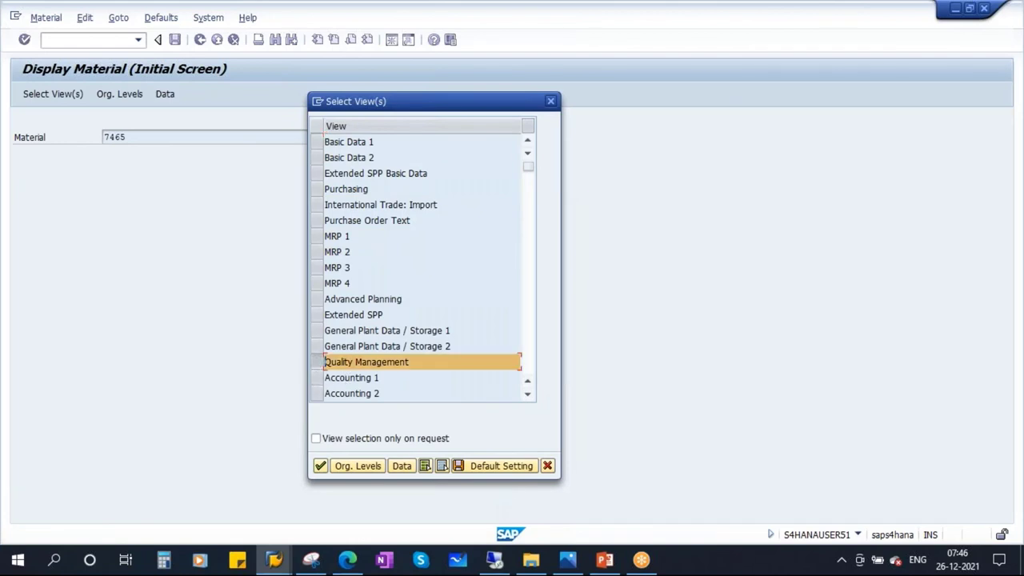
pyautogui.click(320, 465)
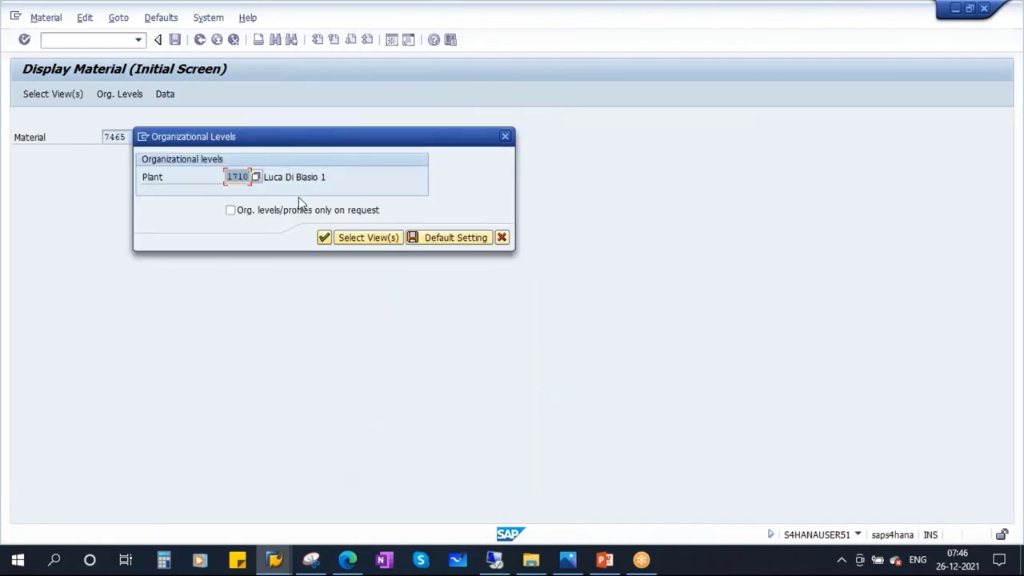
pyautogui.click(324, 238)
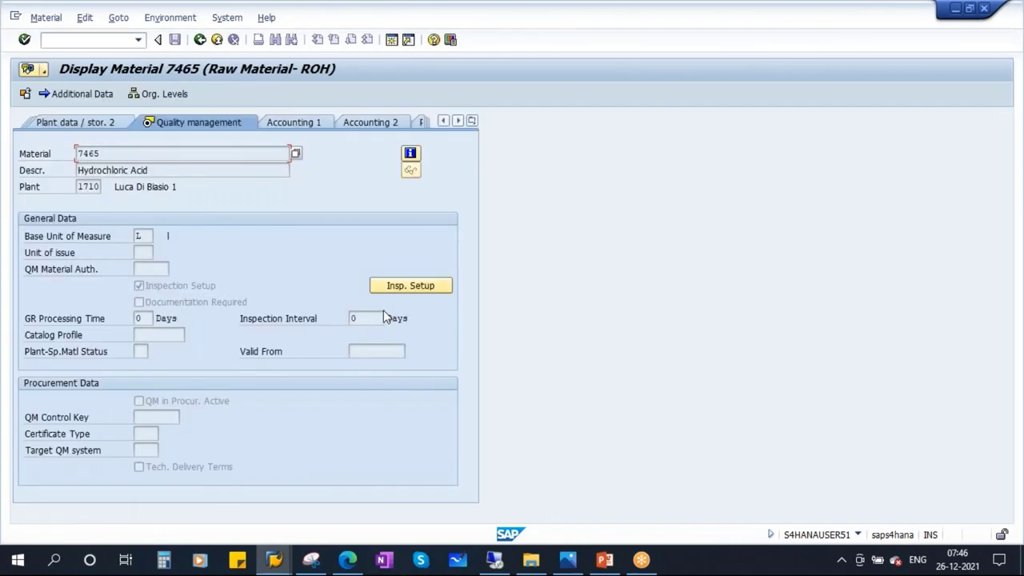
# - Review the inspection types assigned in material 7465's inspection setup, including their short texts, and close the setup
pyautogui.click(419, 288)
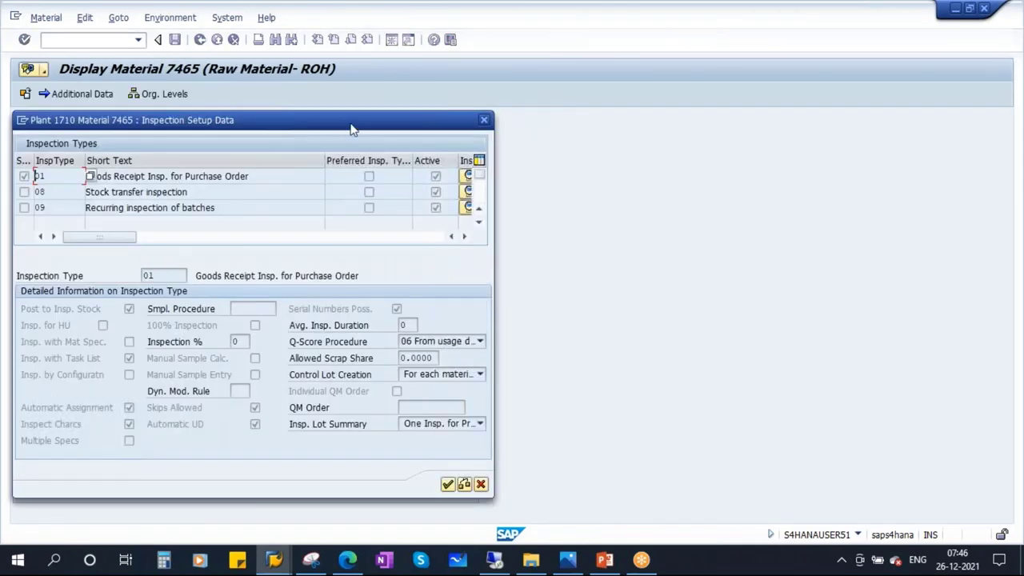
pyautogui.moveTo(434, 125); pyautogui.dragTo(641, 122)
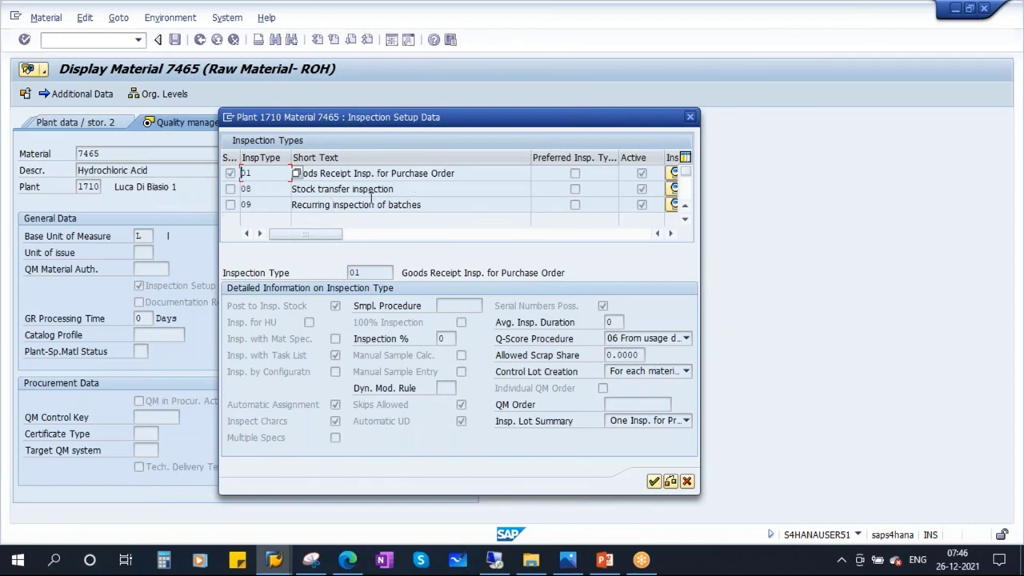
pyautogui.moveTo(462, 172); pyautogui.dragTo(286, 173)
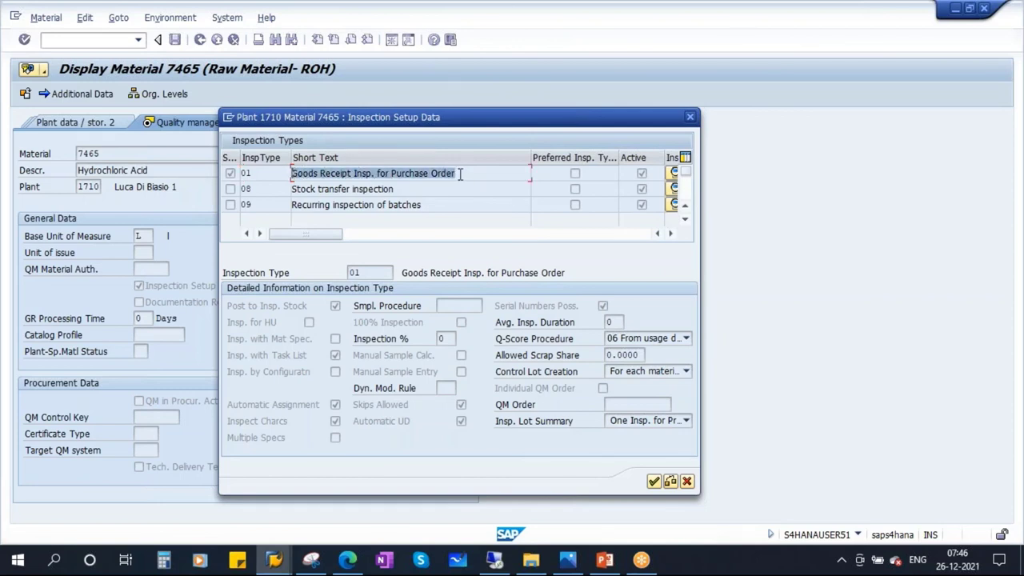
pyautogui.moveTo(460, 173); pyautogui.dragTo(290, 173)
pyautogui.moveTo(392, 188); pyautogui.dragTo(281, 189)
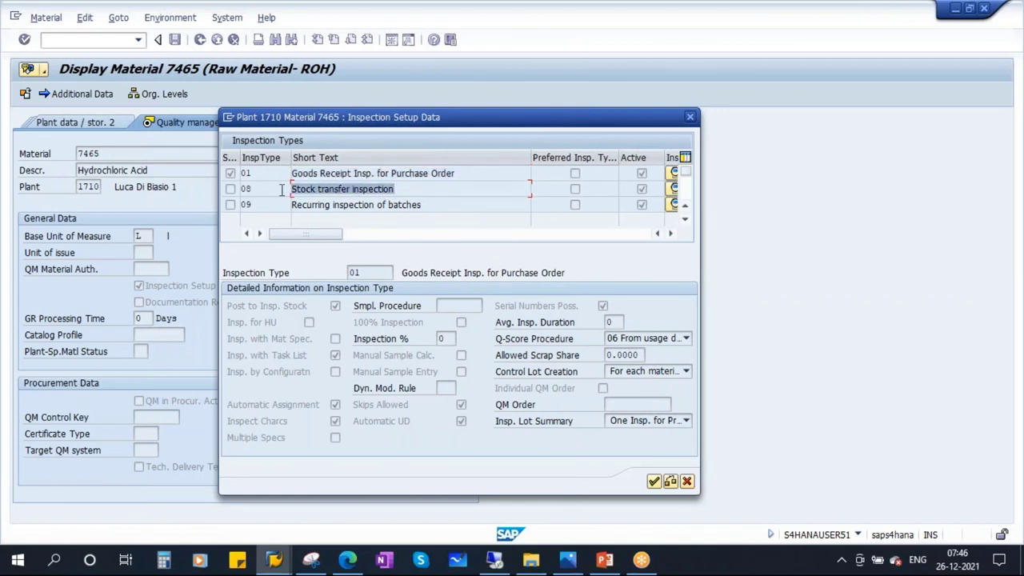
pyautogui.moveTo(386, 194); pyautogui.dragTo(240, 189)
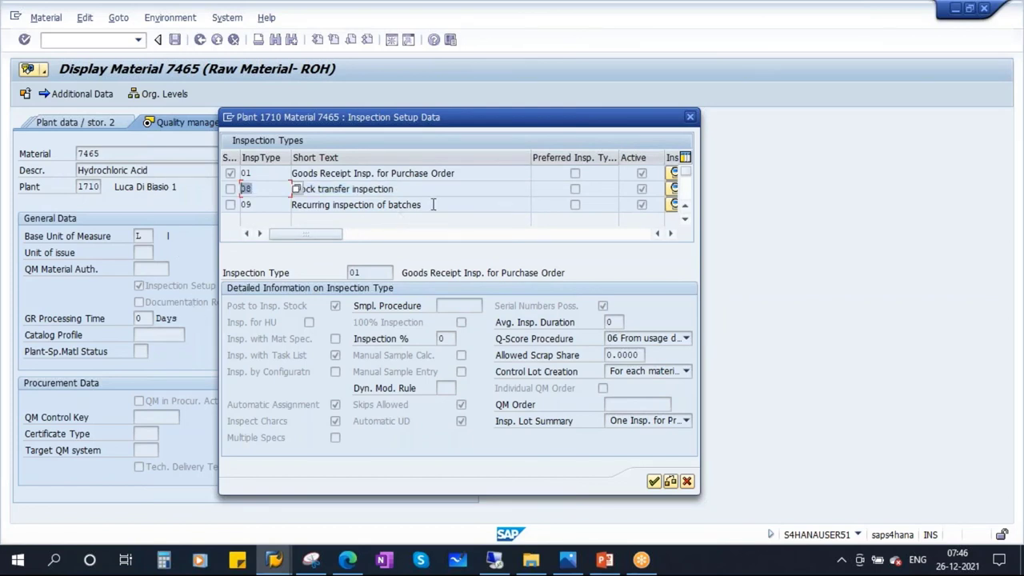
pyautogui.moveTo(433, 204); pyautogui.dragTo(284, 205)
pyautogui.moveTo(438, 206); pyautogui.dragTo(276, 206)
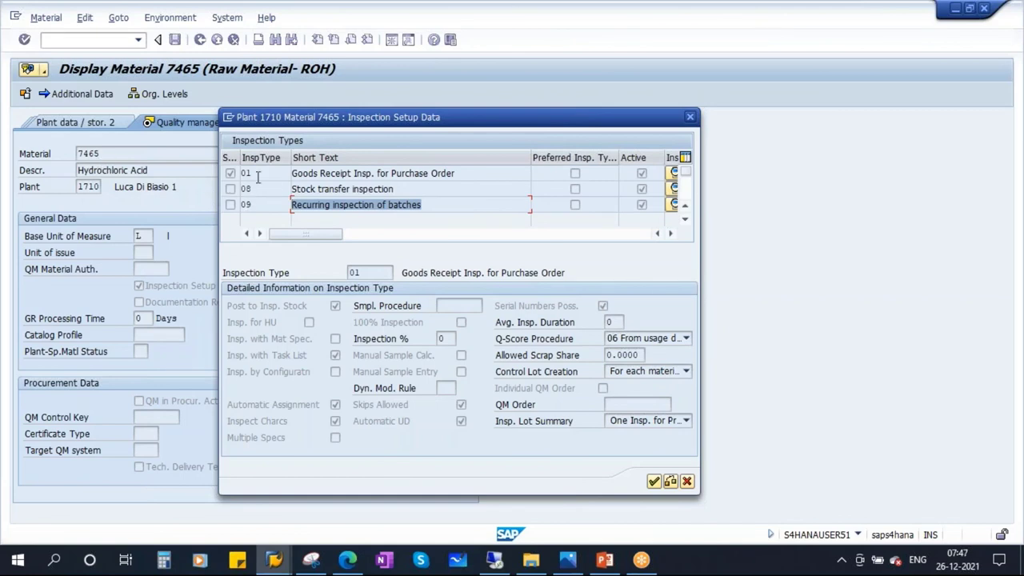
pyautogui.click(686, 481)
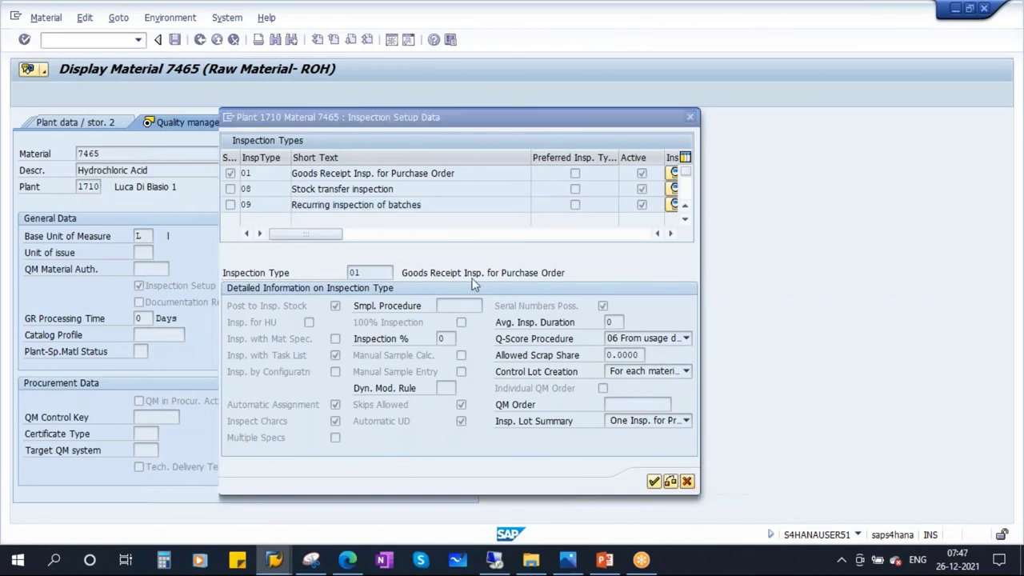
# - Leave the material display and open material 7465's Quality Management view in change mode
pyautogui.click(45, 17)
pyautogui.click(60, 72)
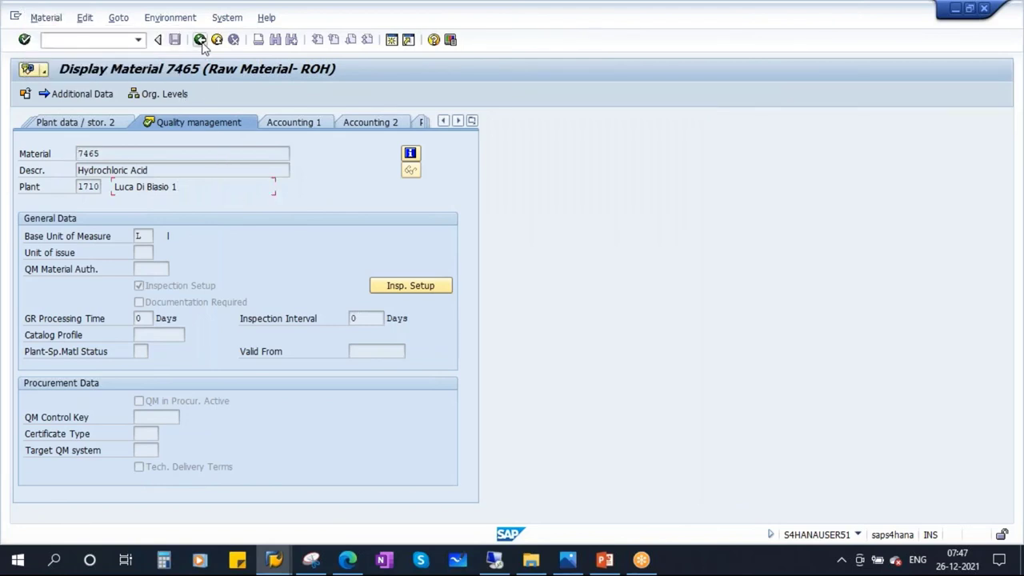
pyautogui.click(46, 17)
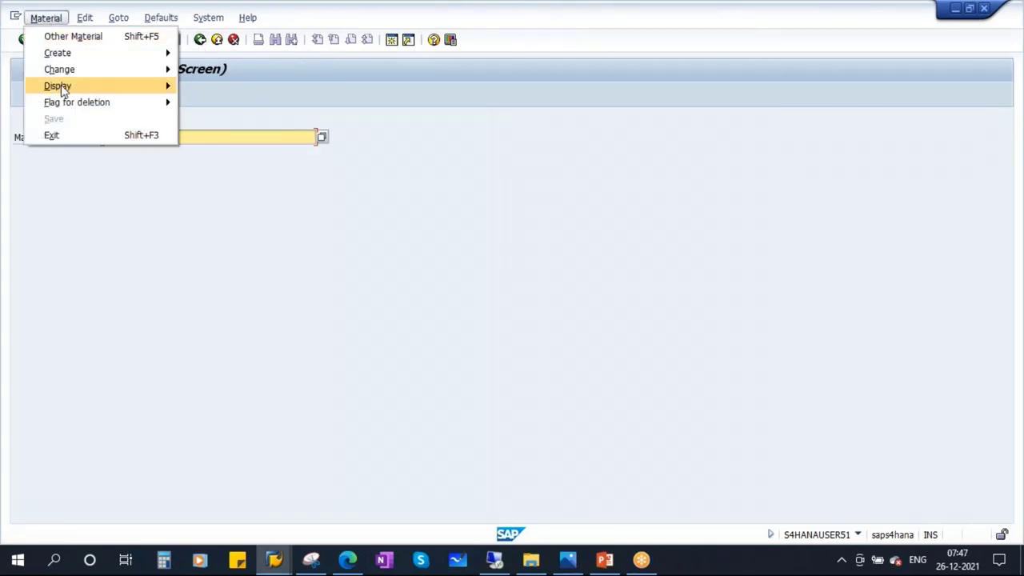
pyautogui.click(207, 70)
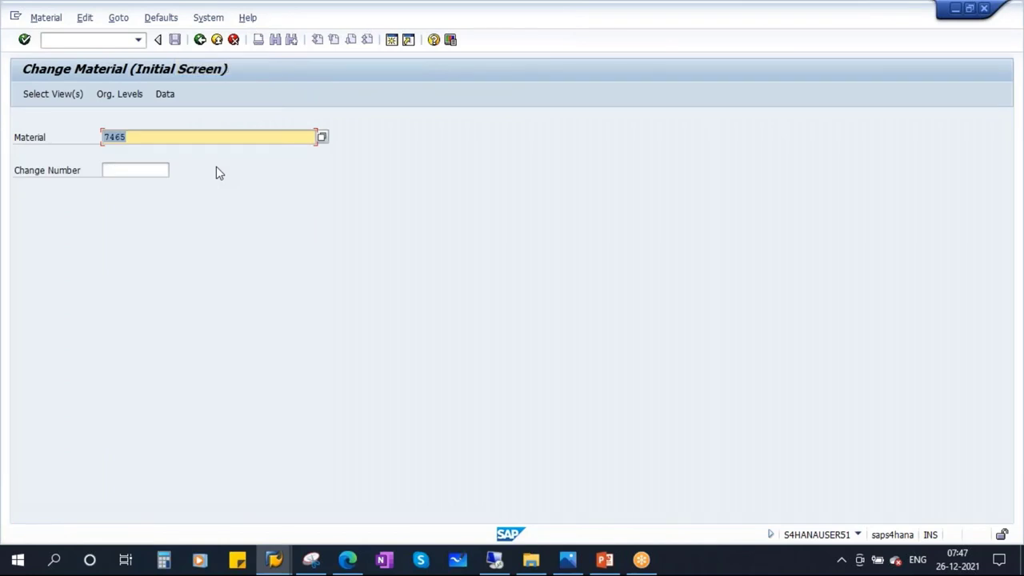
pyautogui.press('Return')
pyautogui.press('Return')
pyautogui.click(386, 241)
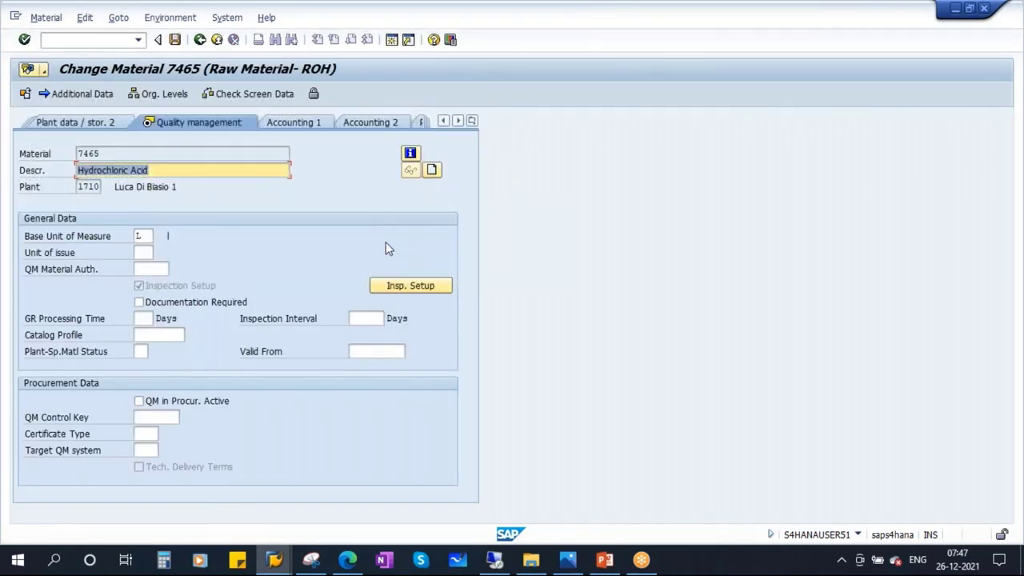
# - Add inspection type 89, Other inspection, to material 7465's inspection setup and display its detailed settings
pyautogui.click(413, 287)
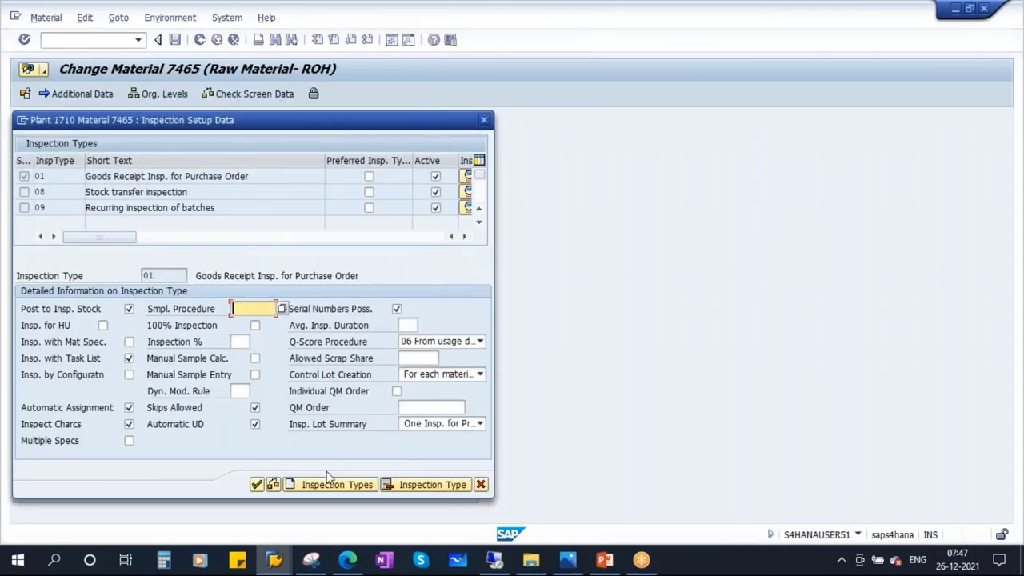
pyautogui.click(336, 484)
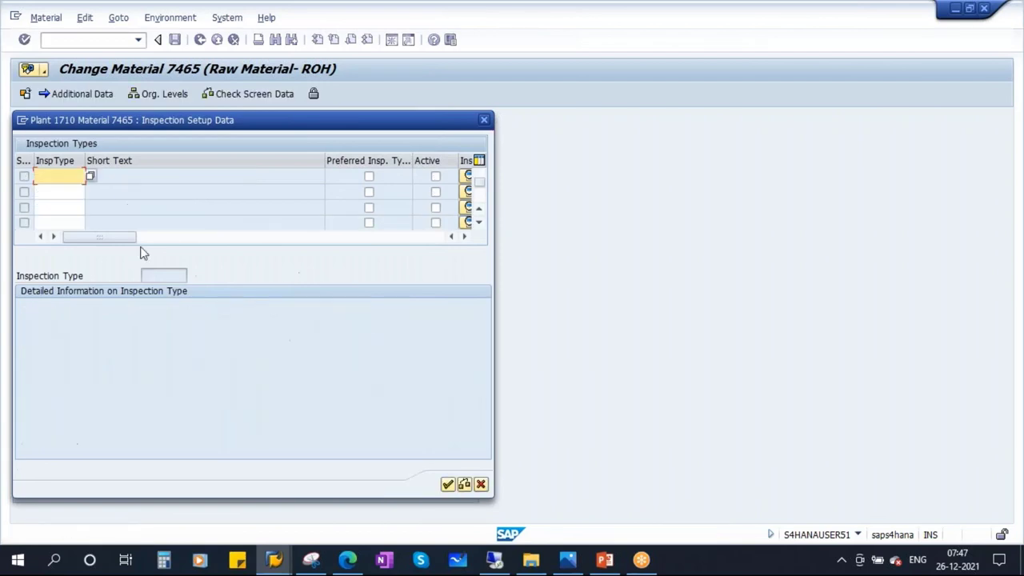
pyautogui.write('89')
pyautogui.click(91, 176)
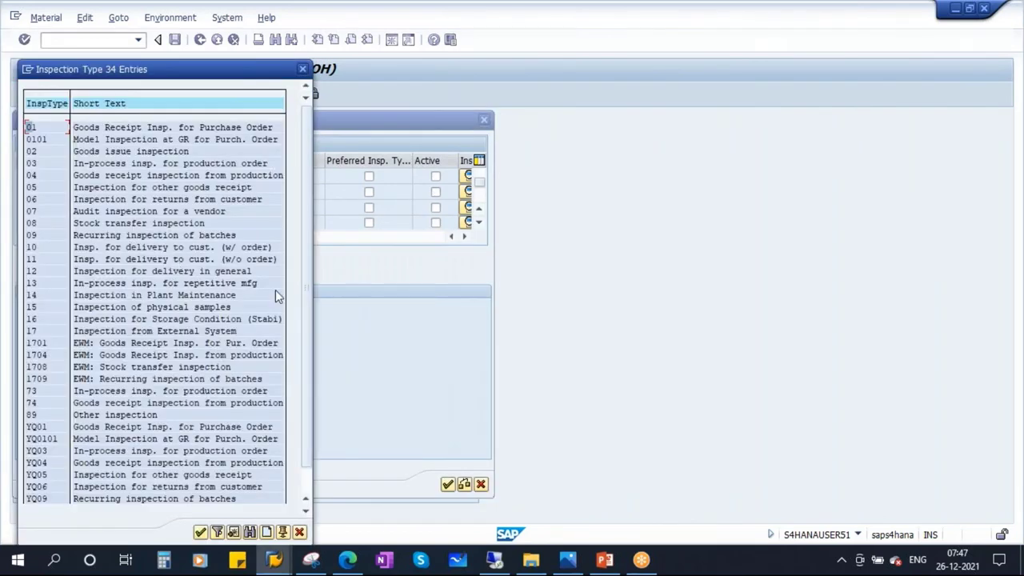
pyautogui.scroll(-1, 64, 480)
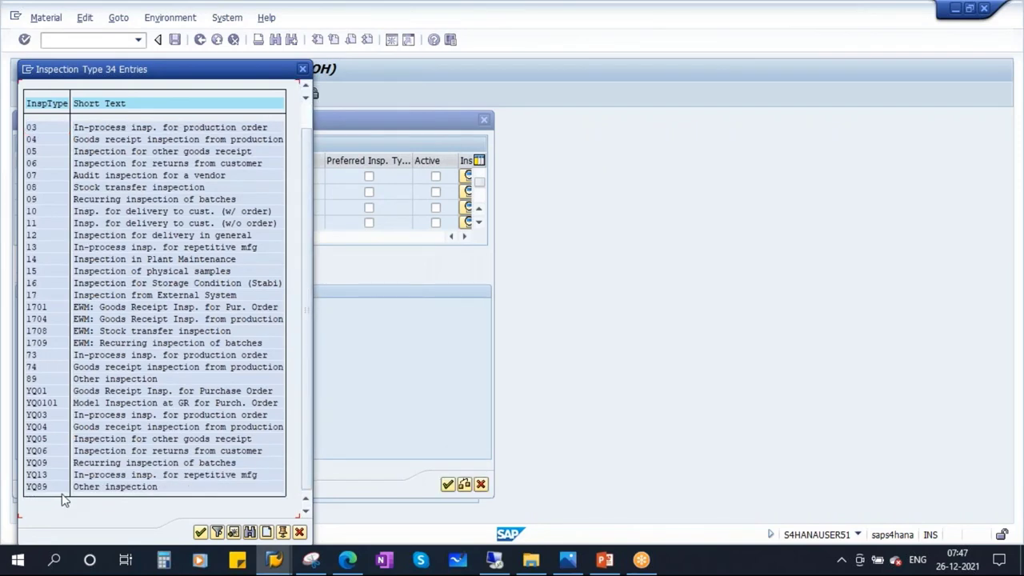
pyautogui.doubleClick(126, 379)
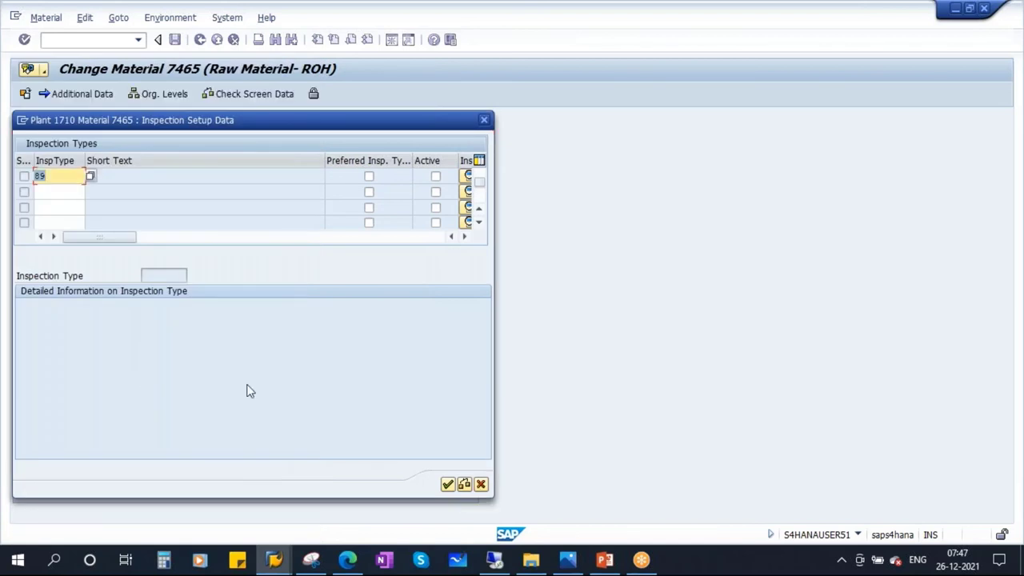
pyautogui.press('Return')
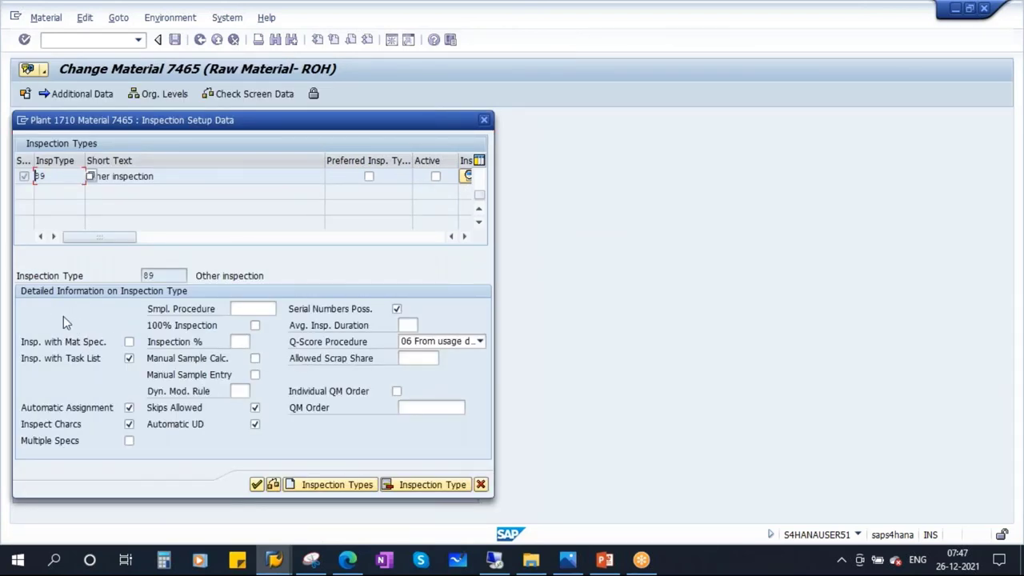
# - Activate inspection type 89 in the inspection setup, accept the setup and save material 7465
pyautogui.click(436, 176)
pyautogui.scroll(2, 482, 198)
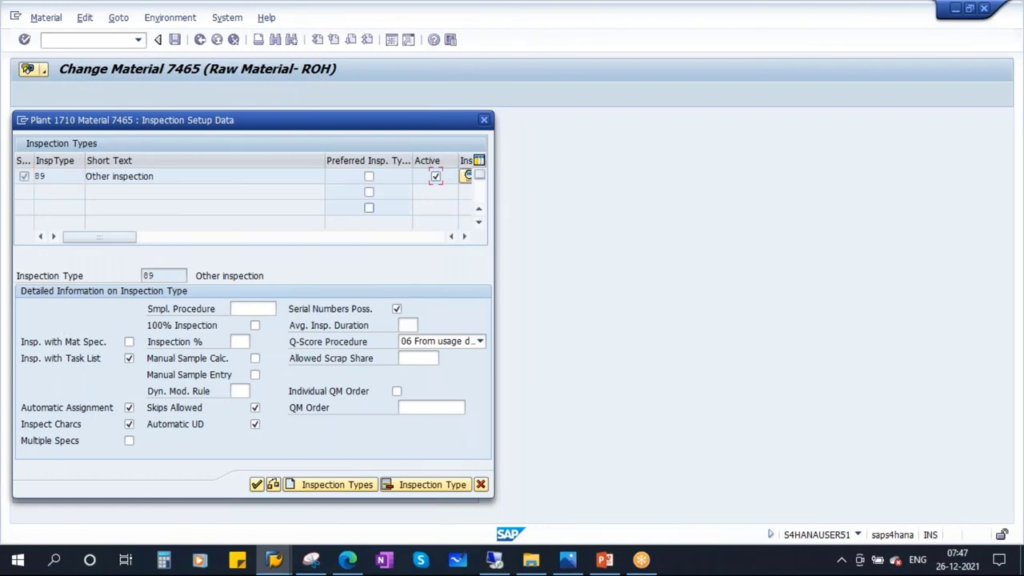
pyautogui.click(255, 484)
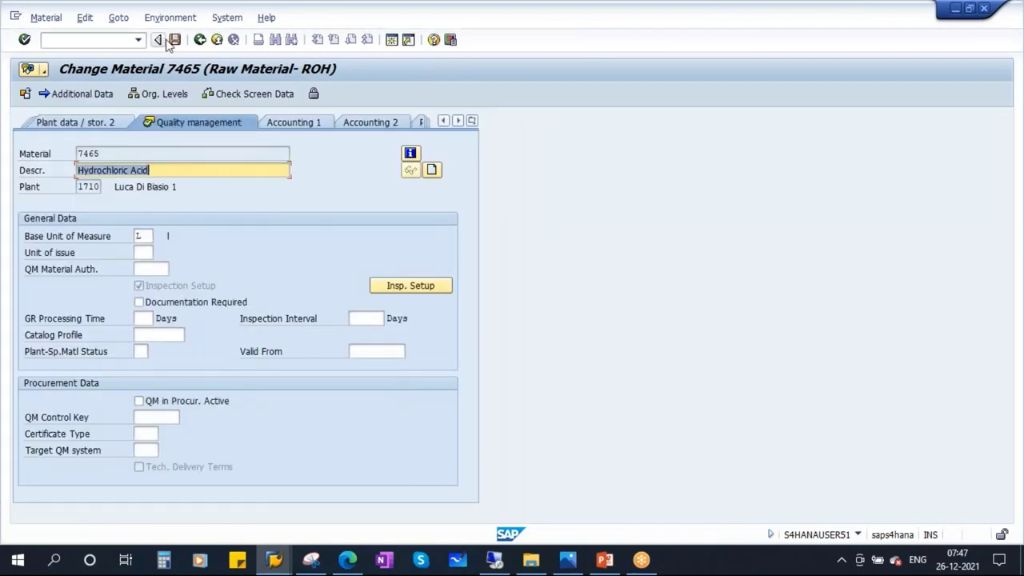
pyautogui.click(174, 39)
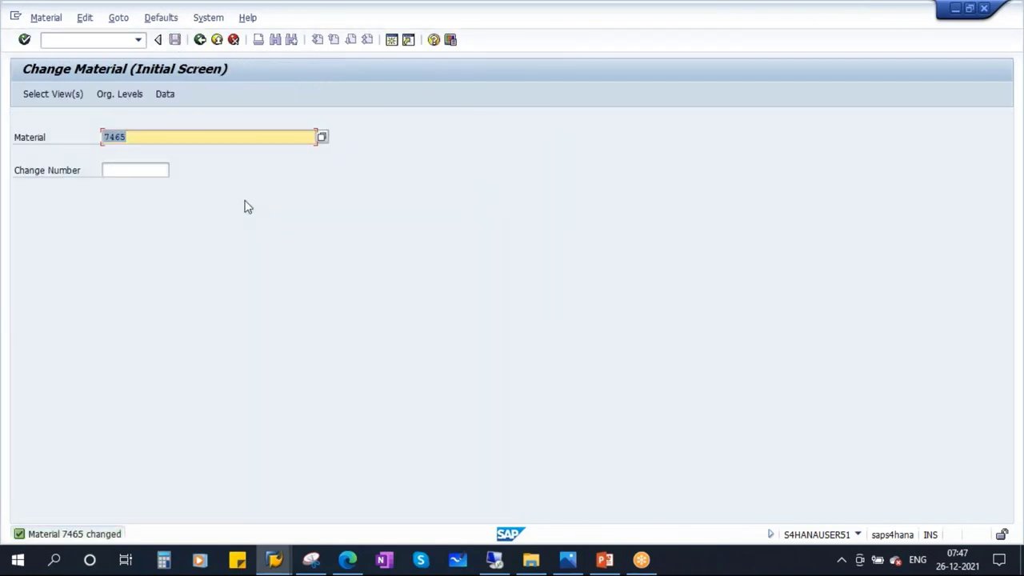
# - Open material 7465 in display mode on the Quality Management view for plant 1710
pyautogui.click(48, 19)
pyautogui.moveTo(118, 87)
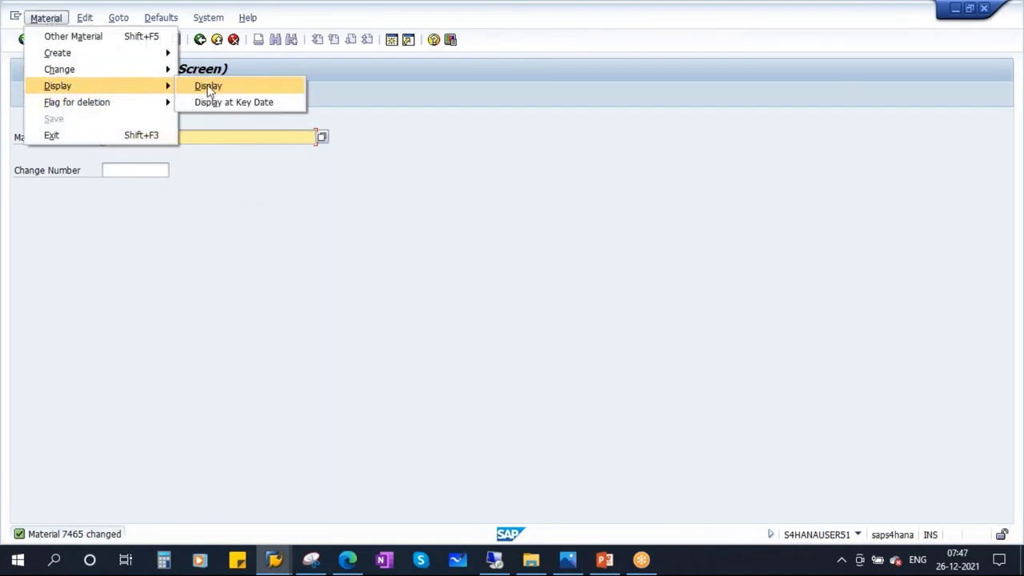
pyautogui.click(205, 86)
pyautogui.press('Return')
pyautogui.press('Return')
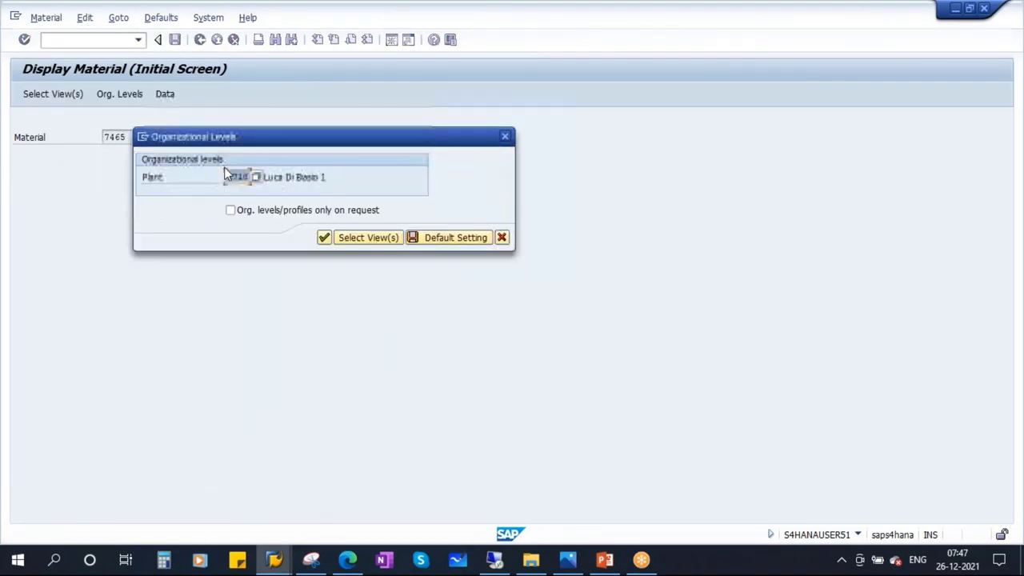
pyautogui.press('Return')
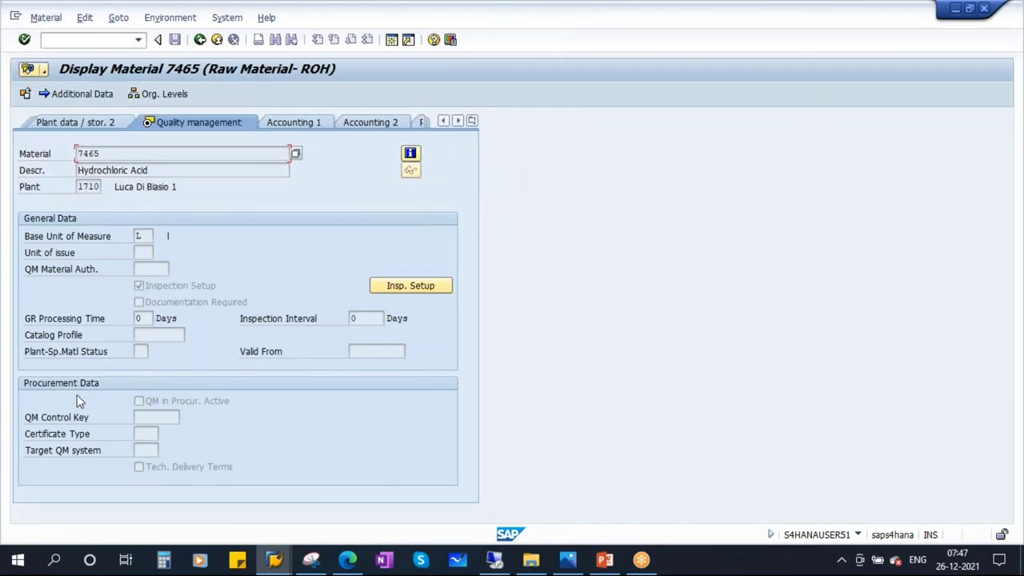
# - Examine the QM control key, certificate type, target QM system, catalog profile and inspection interval fields
pyautogui.click(147, 418)
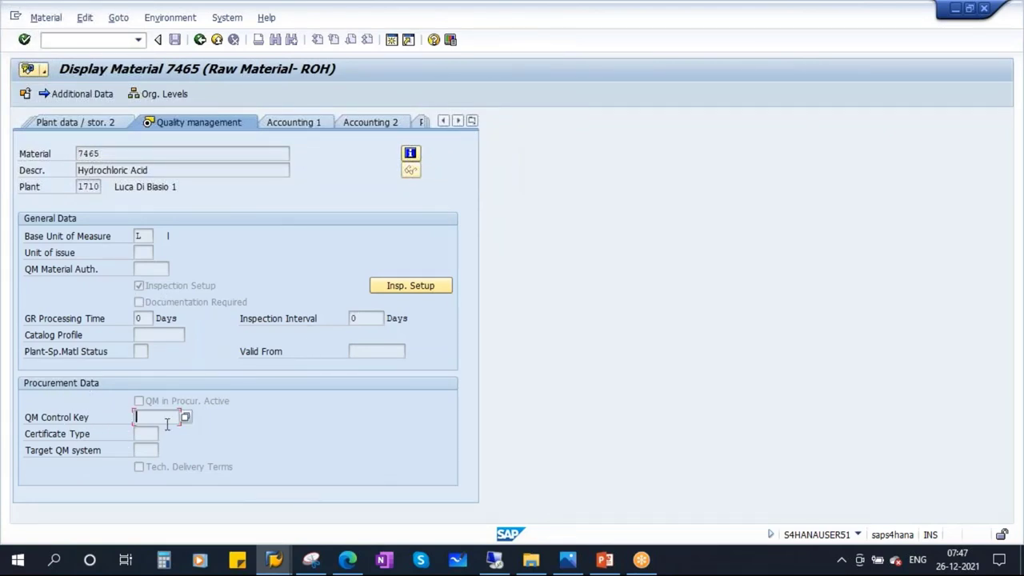
pyautogui.click(145, 434)
pyautogui.click(148, 451)
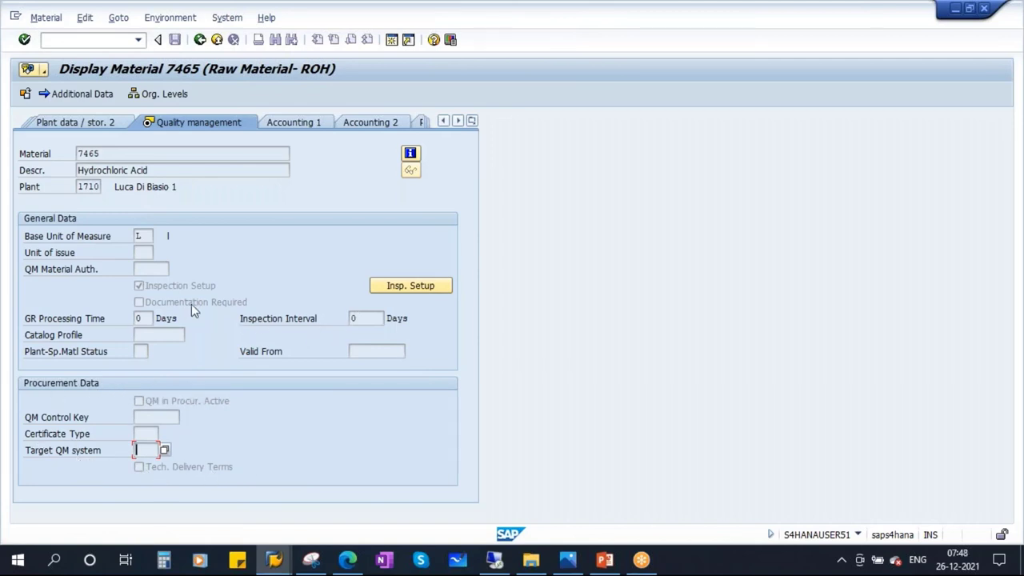
pyautogui.click(159, 336)
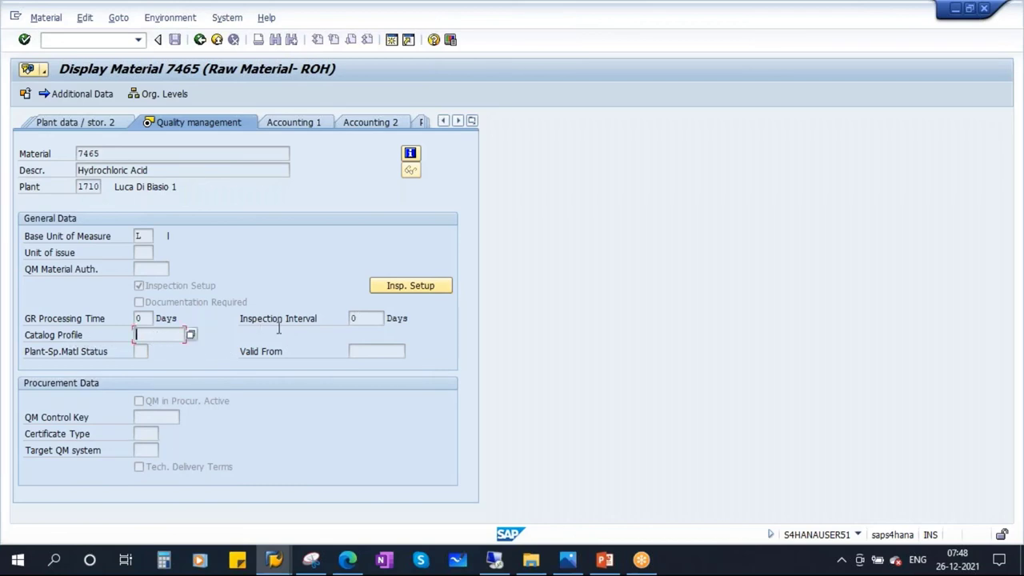
pyautogui.click(360, 320)
pyautogui.moveTo(364, 318); pyautogui.dragTo(336, 321)
# - Review material 7465's inspection setup with the detailed information for inspection type 01, including the sampling procedure, and close it
pyautogui.click(430, 286)
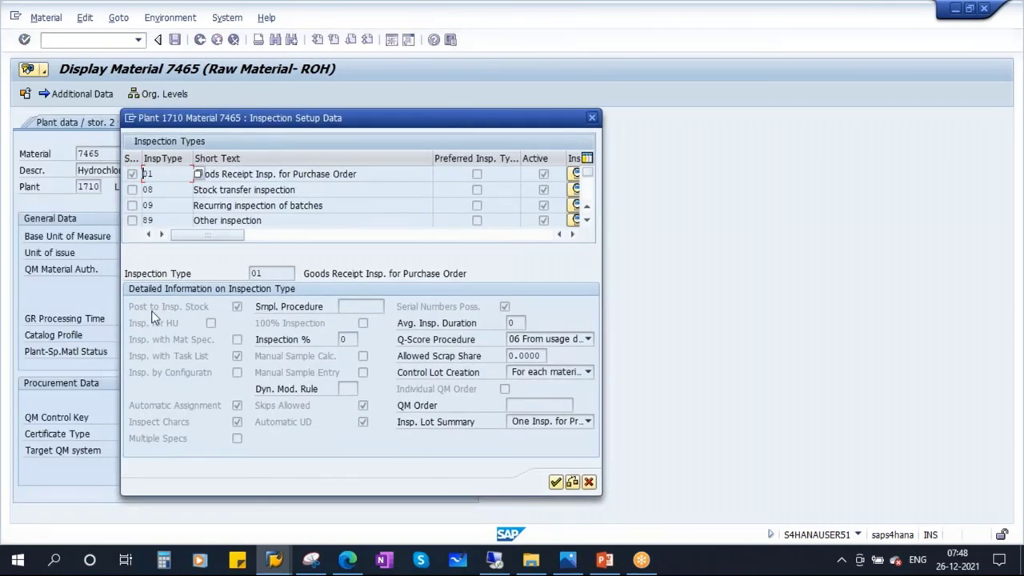
pyautogui.click(351, 308)
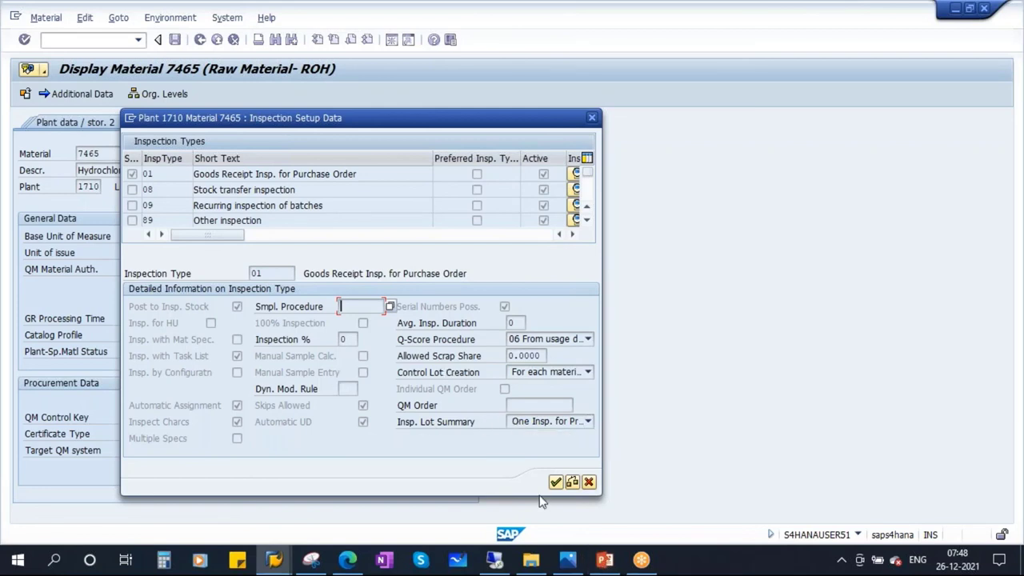
pyautogui.click(588, 483)
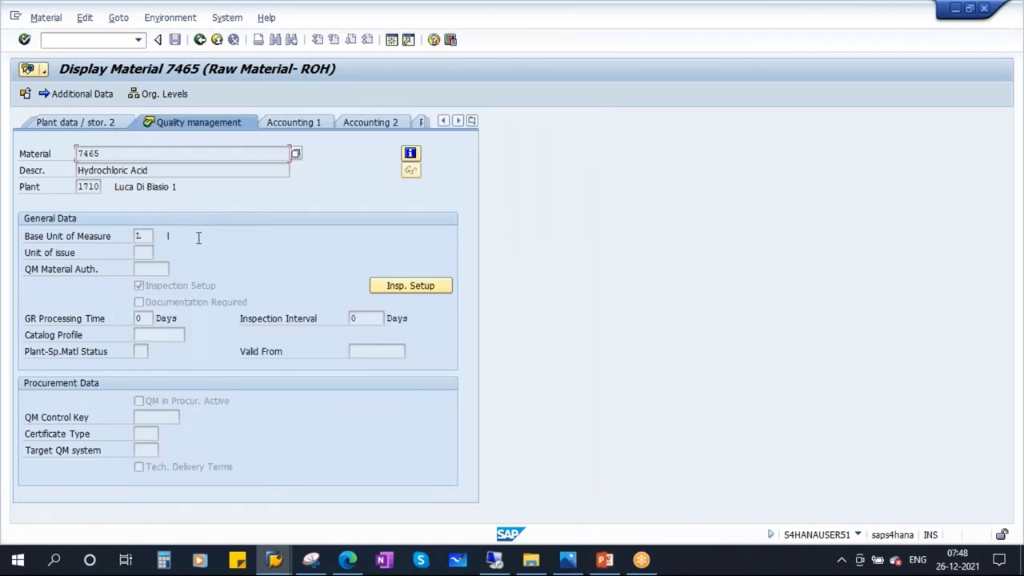
# - Switch to the PowerPoint presentation and show Material Master QM view slides 24 and 25
pyautogui.click(605, 559)
pyautogui.click(95, 408)
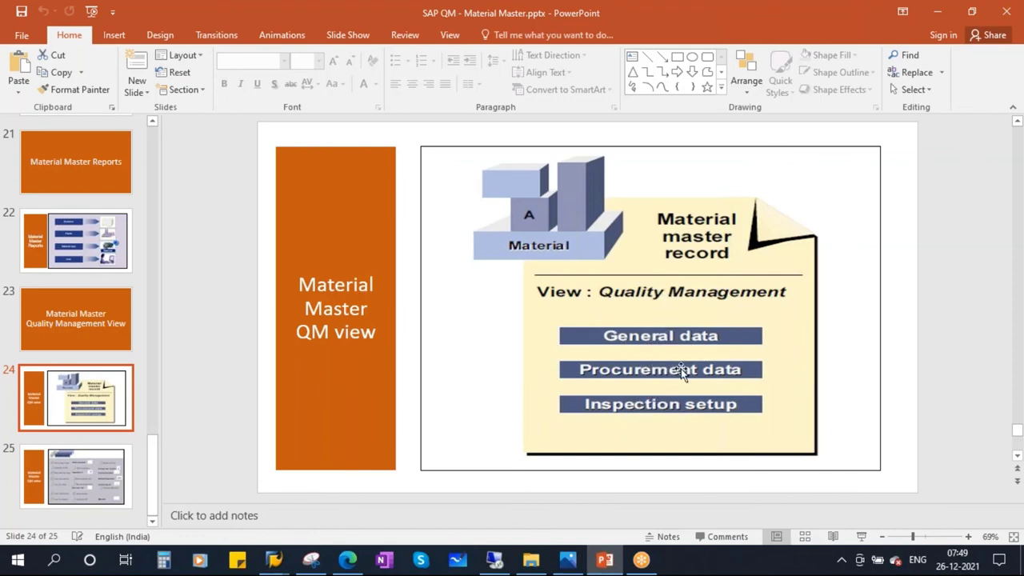
pyautogui.click(64, 475)
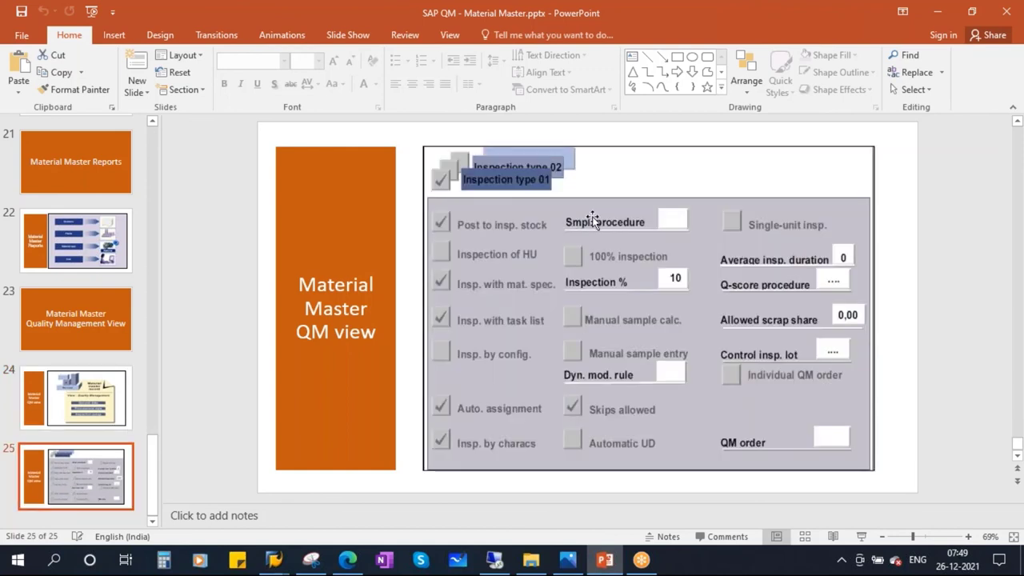